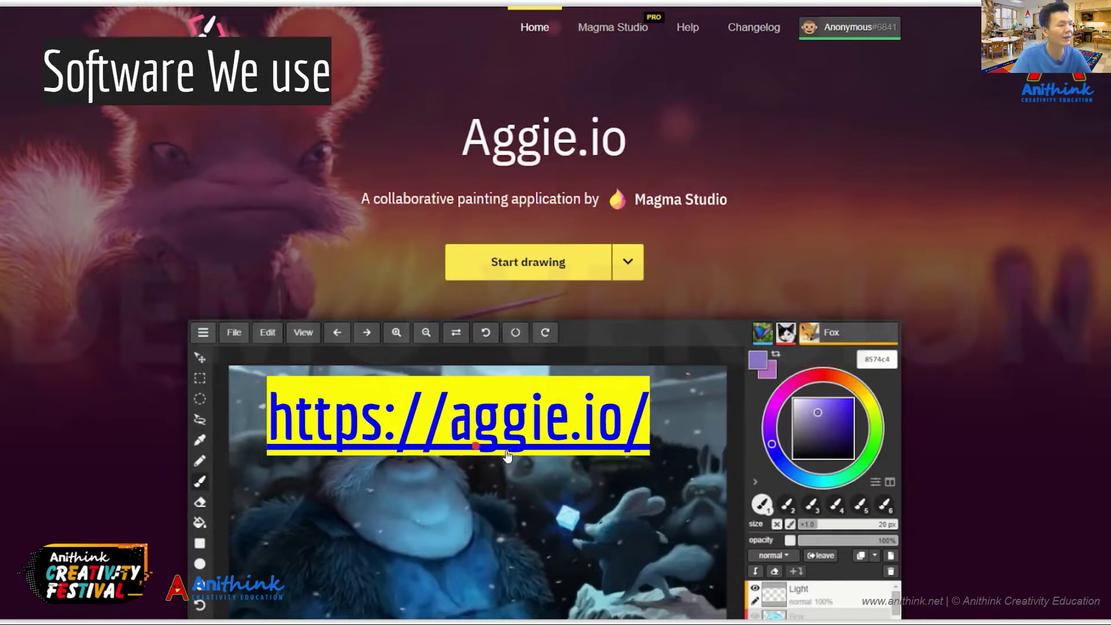
Open aggie.io from the slide's link, create a new blank drawing, and return to Google Slides
{"action": "left_click", "coordinate": [587, 432]}
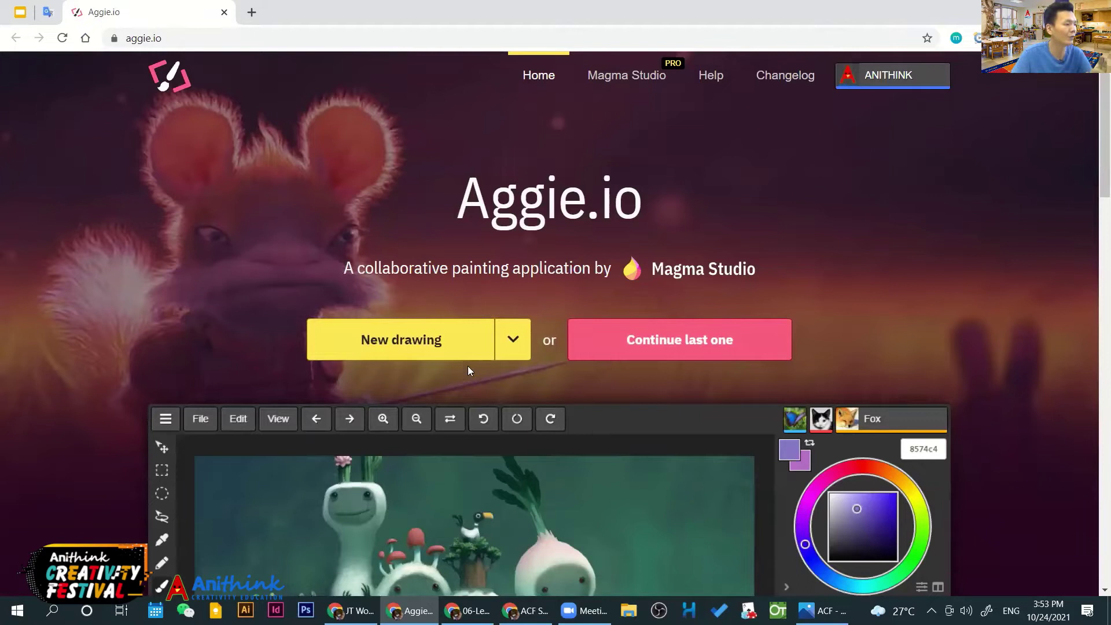
{"action": "left_click", "coordinate": [399, 348]}
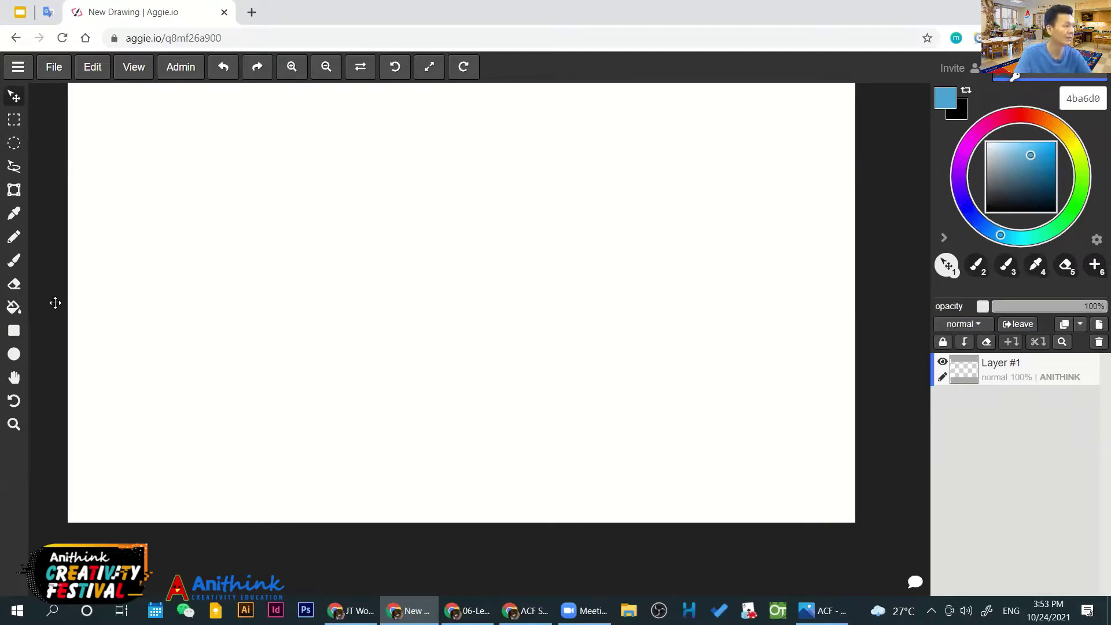
{"action": "left_click", "coordinate": [19, 10]}
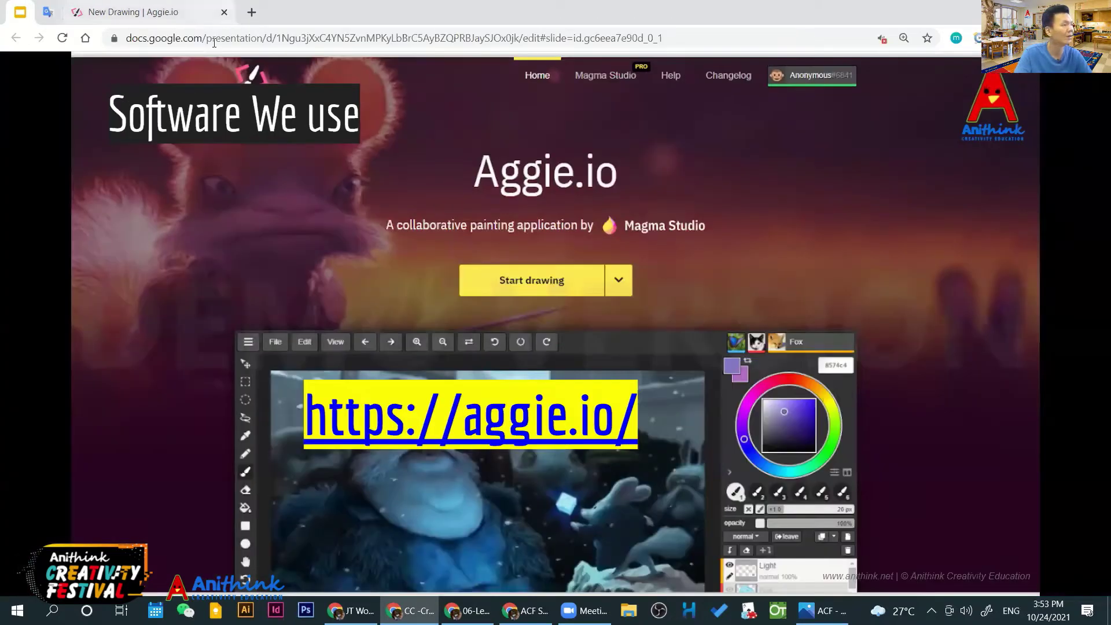
Present the slides to the 'on TOP' shortcuts slide showing the 'Undo | Redo' caption
{"action": "left_click", "coordinate": [330, 266]}
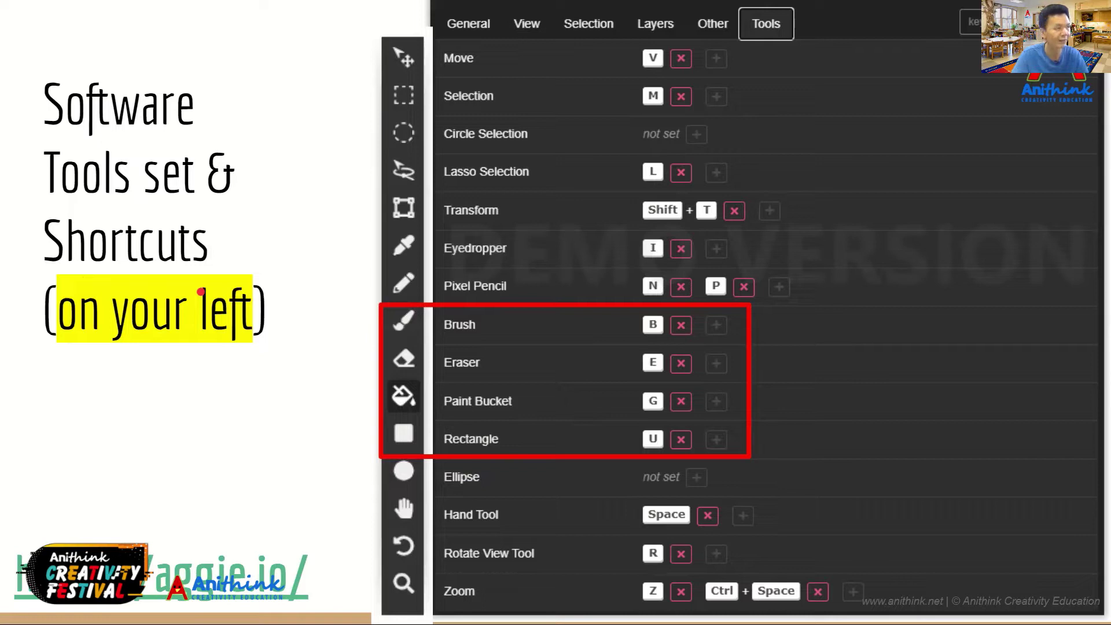
{"action": "key", "text": "Right"}
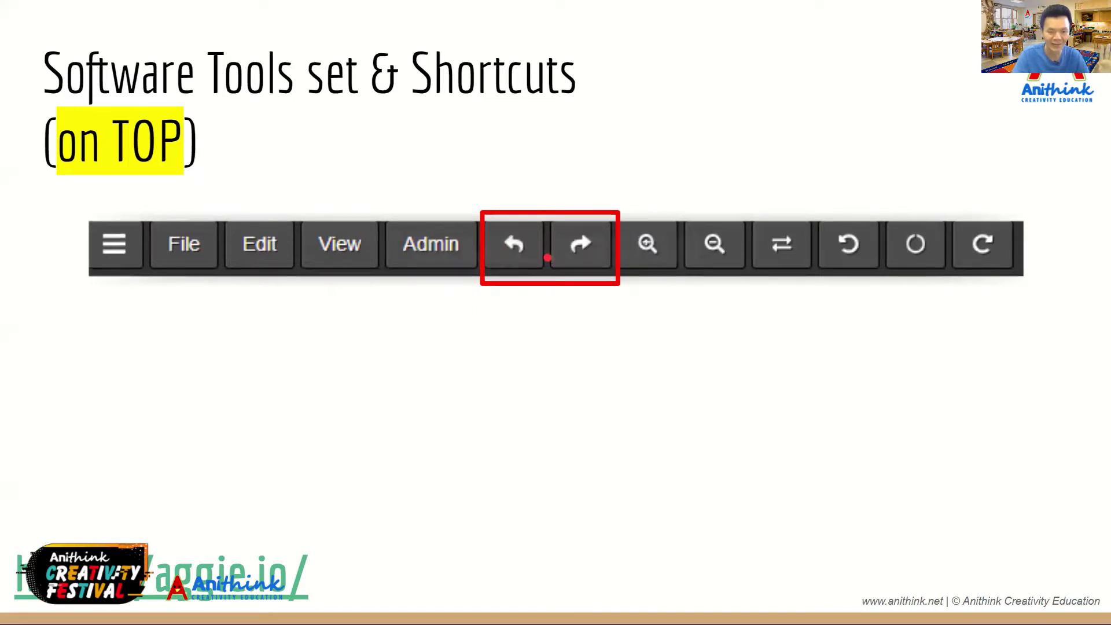
{"action": "key", "text": "Right"}
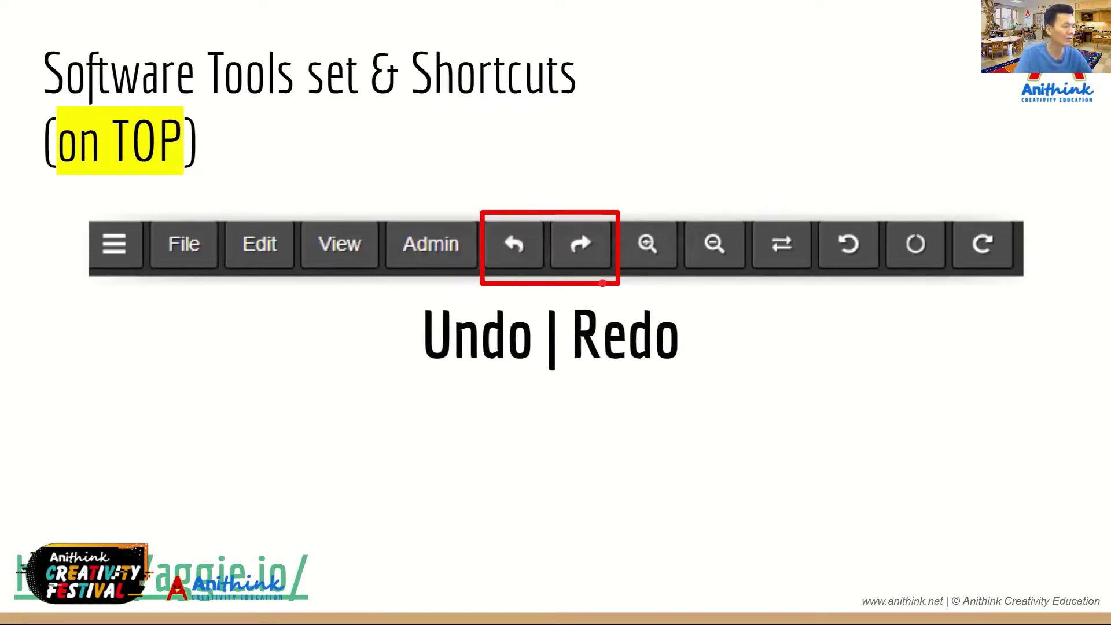
{"action": "mouse_move", "coordinate": [467, 613]}
{"action": "key", "text": "alt+Tab"}
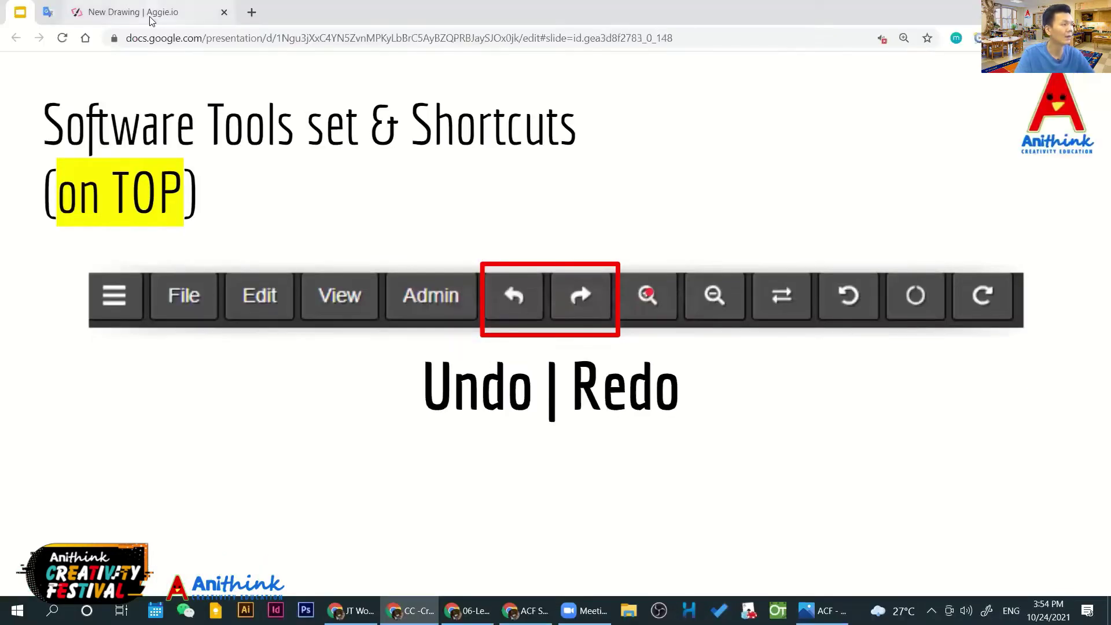
Paint a blue face wearing a hat with the Brush on the new drawing
{"action": "left_click", "coordinate": [149, 13]}
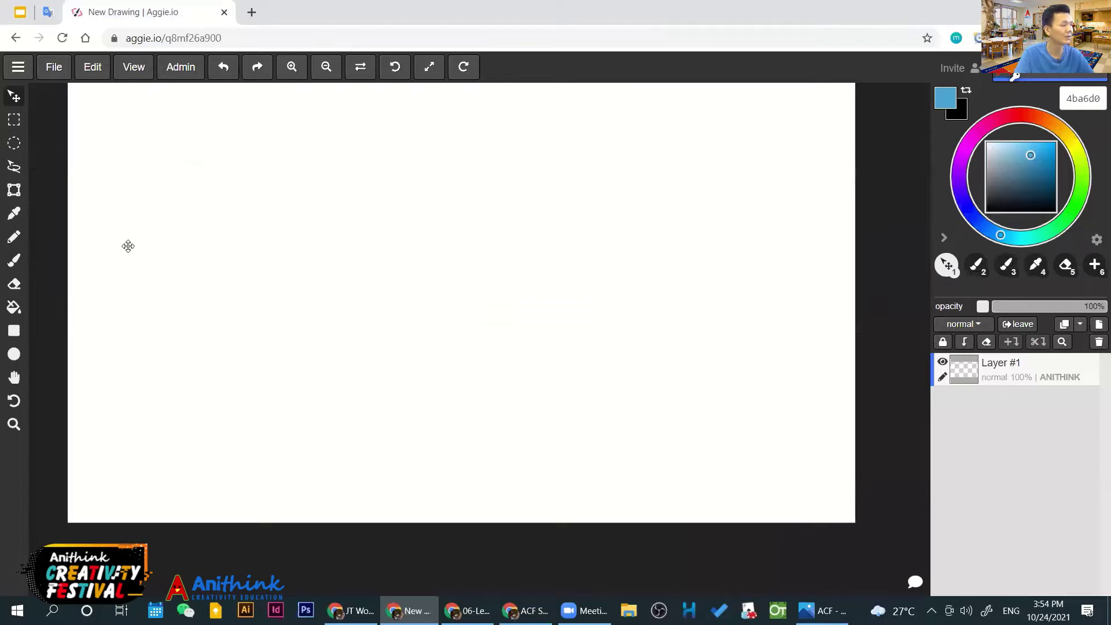
{"action": "key", "text": "b"}
{"action": "mouse_move", "coordinate": [262, 232]}
{"action": "left_mouse_down"}
{"action": "mouse_move", "coordinate": [324, 276]}
{"action": "mouse_move", "coordinate": [392, 280]}
{"action": "left_mouse_up"}
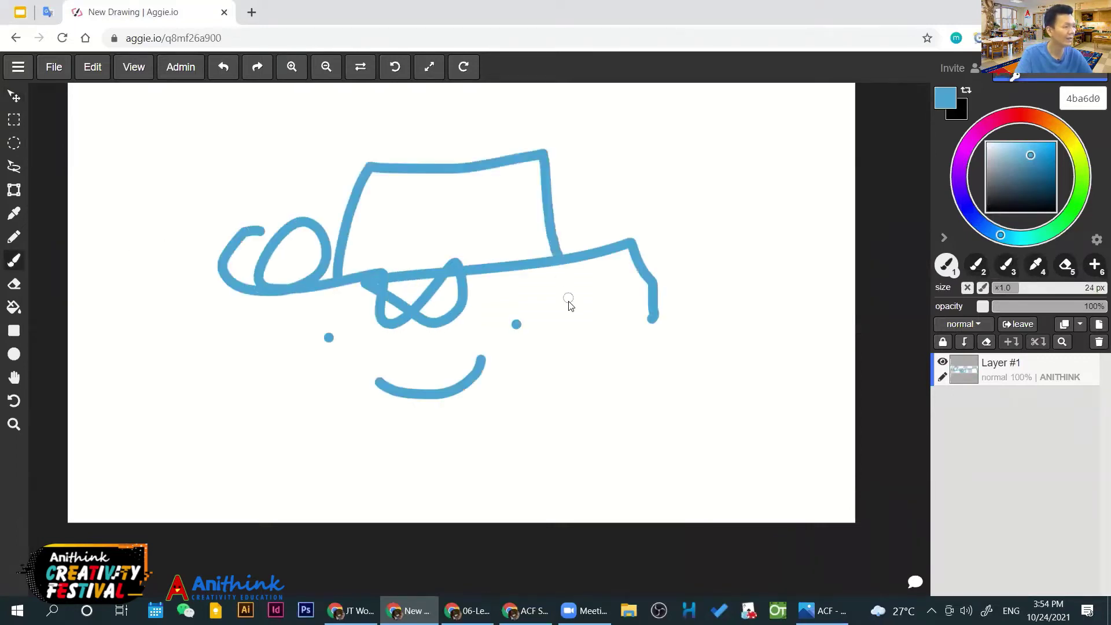
Draw an X, toggle it with the Undo and Redo buttons, then remove it with Ctrl+Z
{"action": "mouse_move", "coordinate": [309, 371]}
{"action": "left_mouse_down"}
{"action": "mouse_move", "coordinate": [333, 346]}
{"action": "mouse_move", "coordinate": [329, 362]}
{"action": "left_mouse_up"}
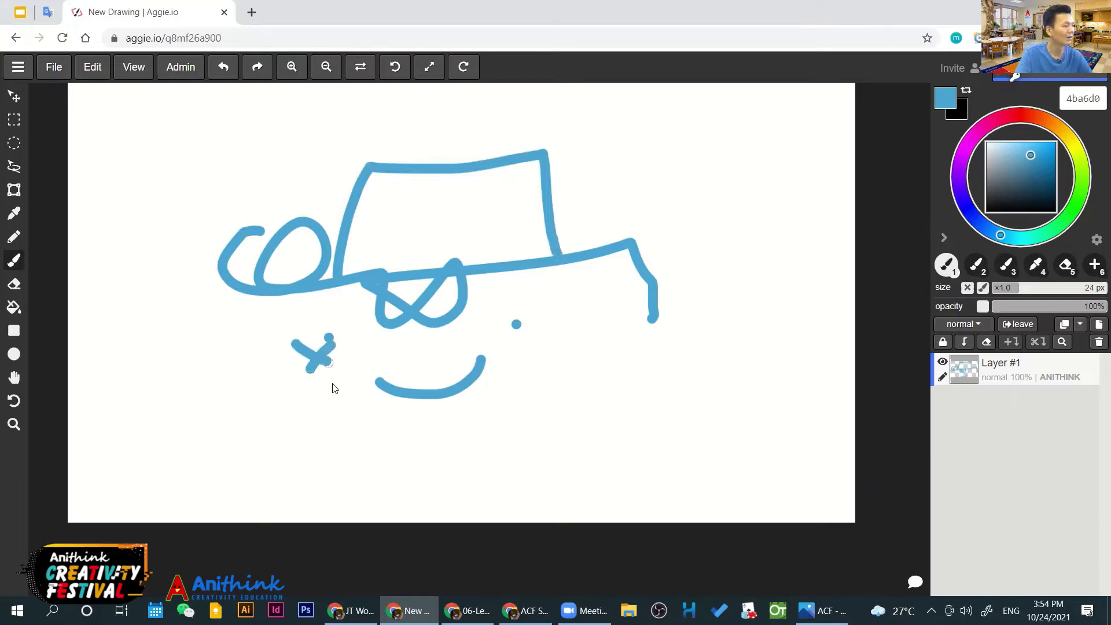
{"action": "left_click", "coordinate": [224, 69]}
{"action": "left_click", "coordinate": [223, 70]}
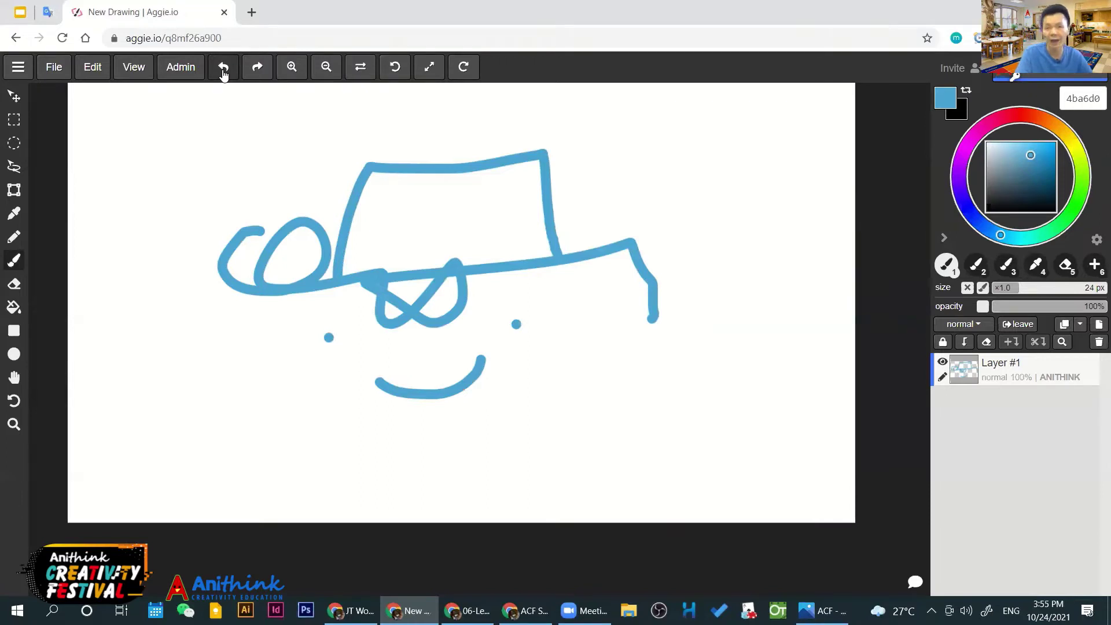
{"action": "left_click", "coordinate": [255, 70]}
{"action": "left_click", "coordinate": [255, 69]}
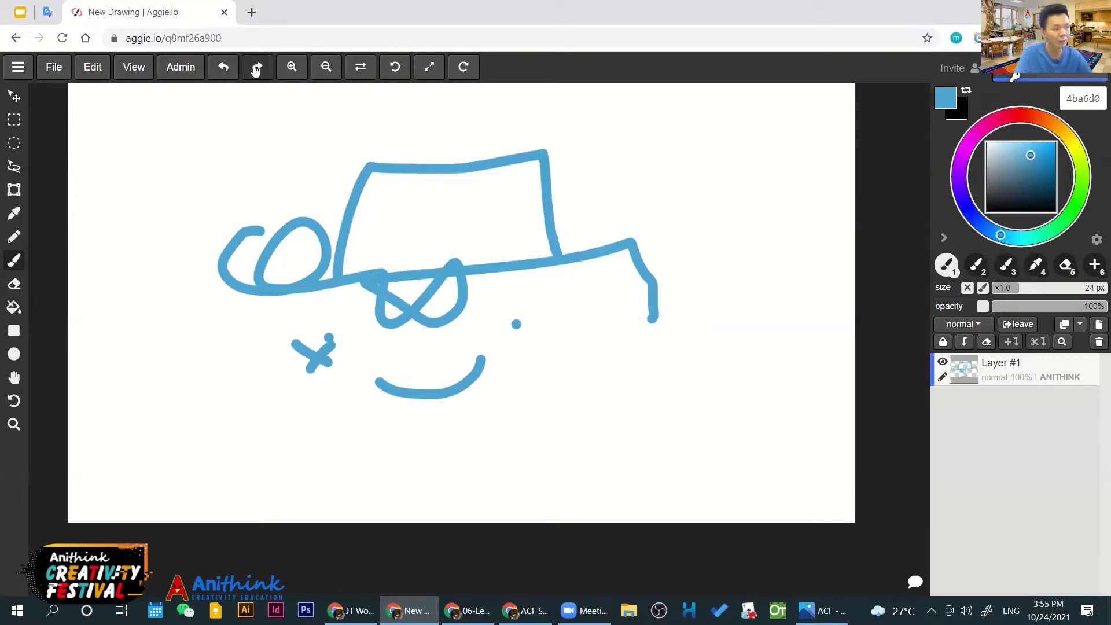
{"action": "left_click", "coordinate": [225, 70]}
{"action": "left_click", "coordinate": [226, 69]}
{"action": "left_click", "coordinate": [257, 70]}
{"action": "left_click", "coordinate": [257, 69]}
{"action": "key", "text": "ctrl+z"}
{"action": "key", "text": "ctrl+z"}
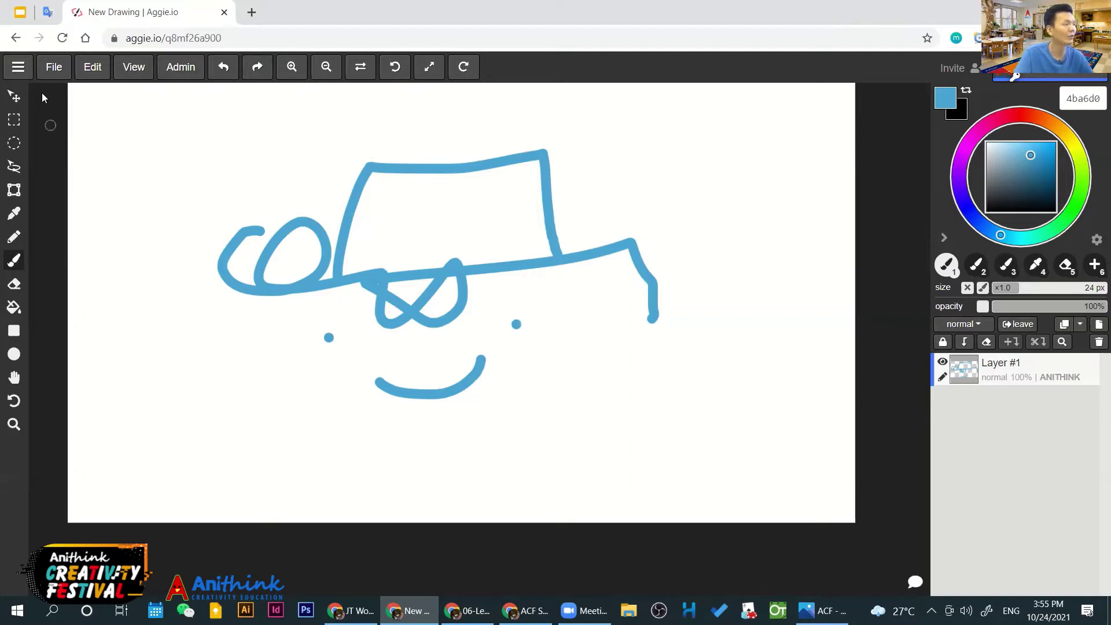
Change the drawing's name to 'My Comic P01' in Drawing settings and save
{"action": "left_click", "coordinate": [52, 72]}
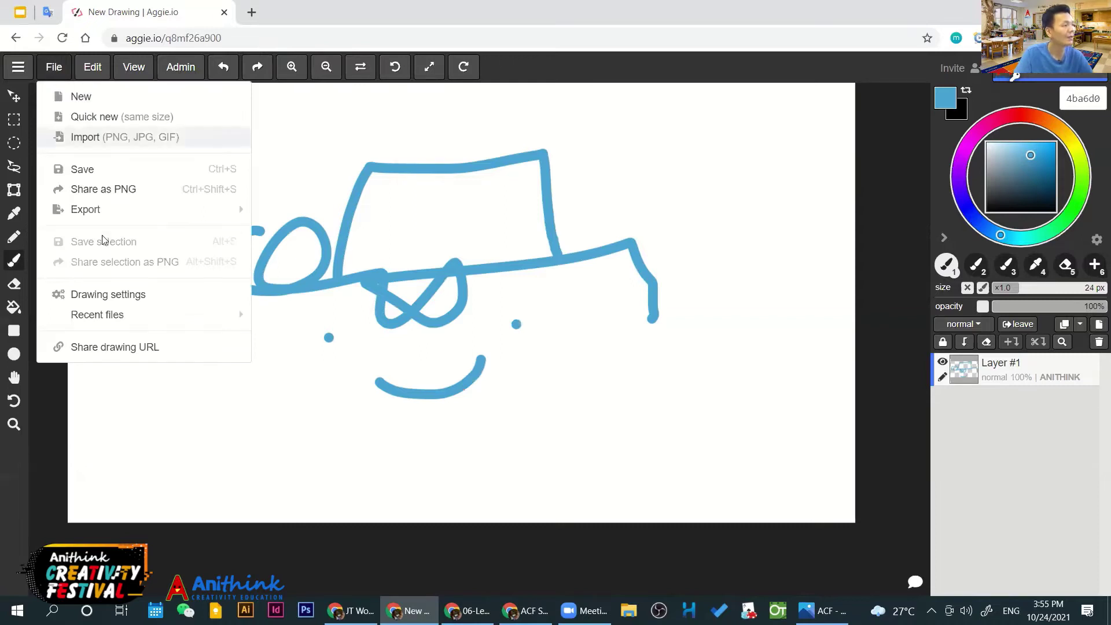
{"action": "left_click", "coordinate": [126, 300]}
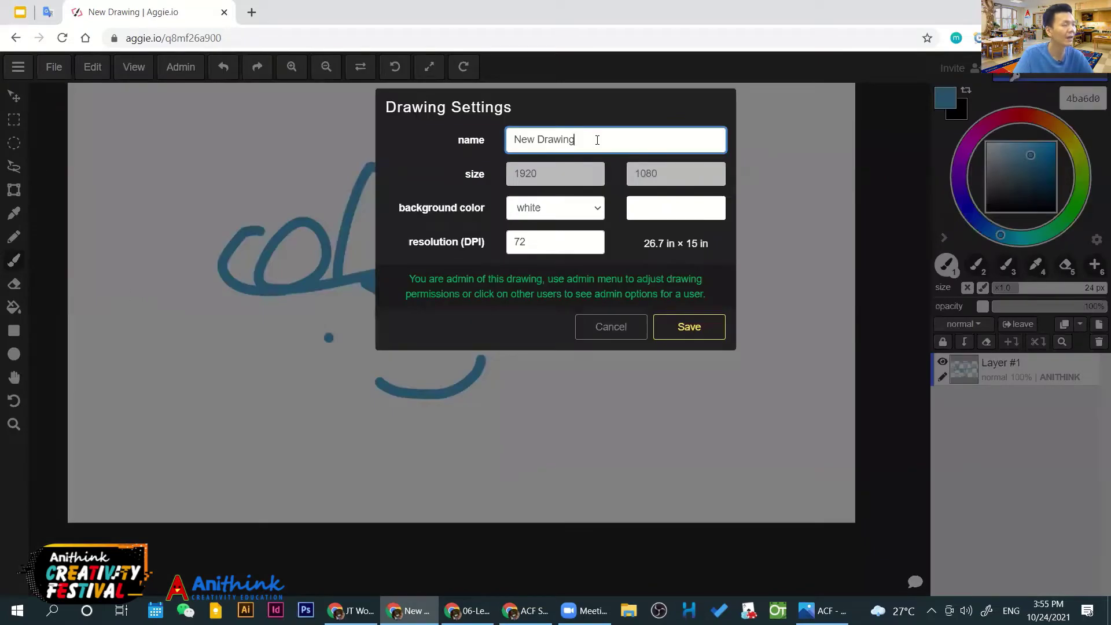
{"action": "left_click_drag", "start_coordinate": [575, 139], "coordinate": [486, 139]}
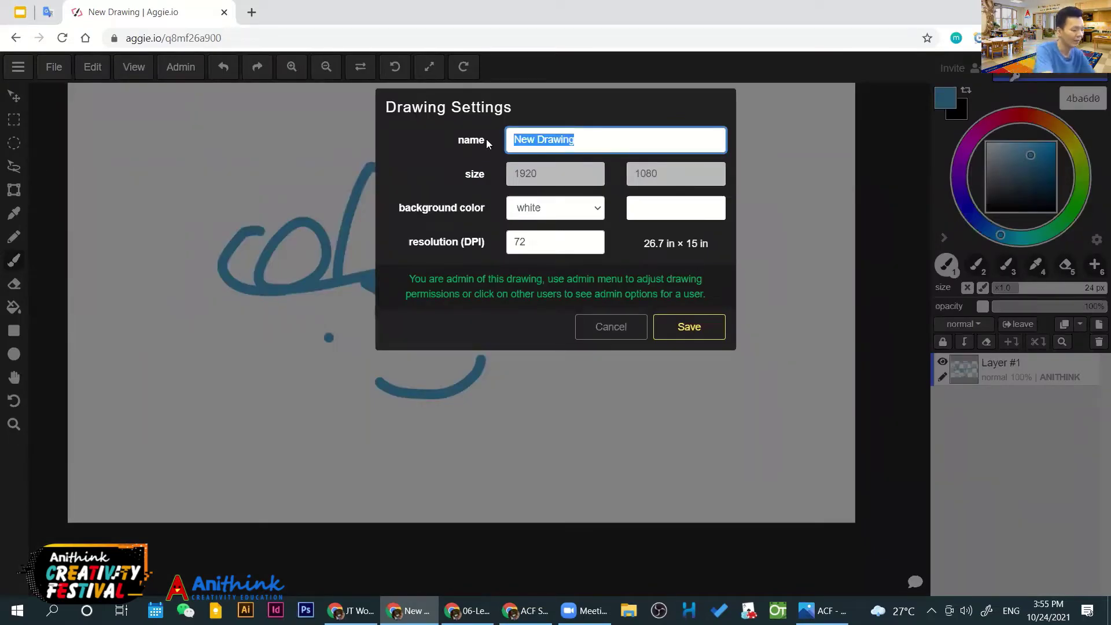
{"action": "type", "text": "My Comic"}
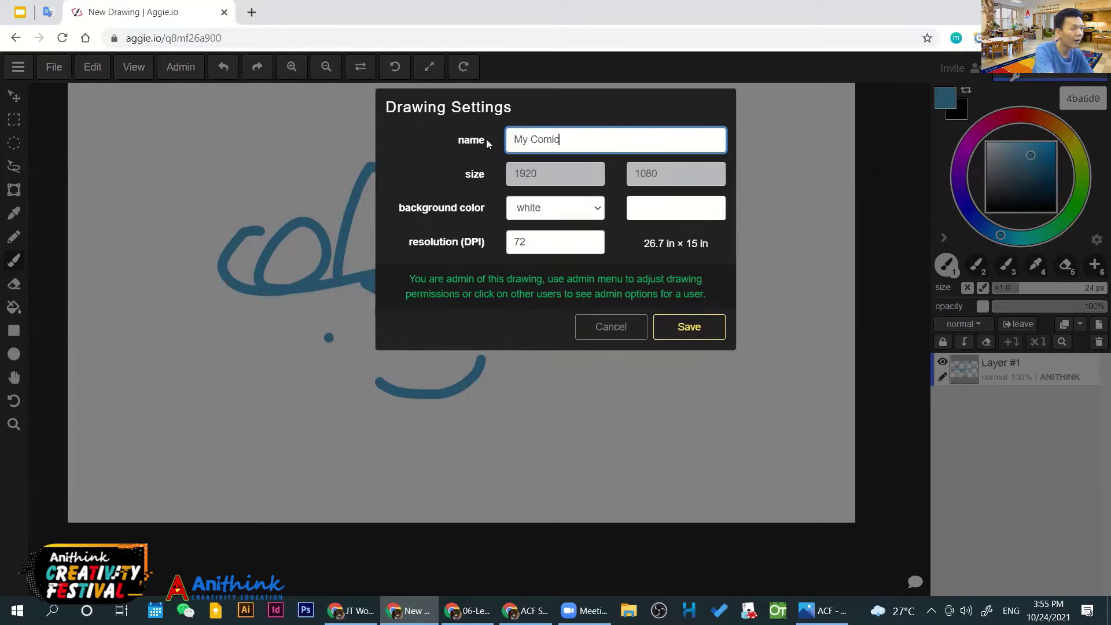
{"action": "type", "text": " P"}
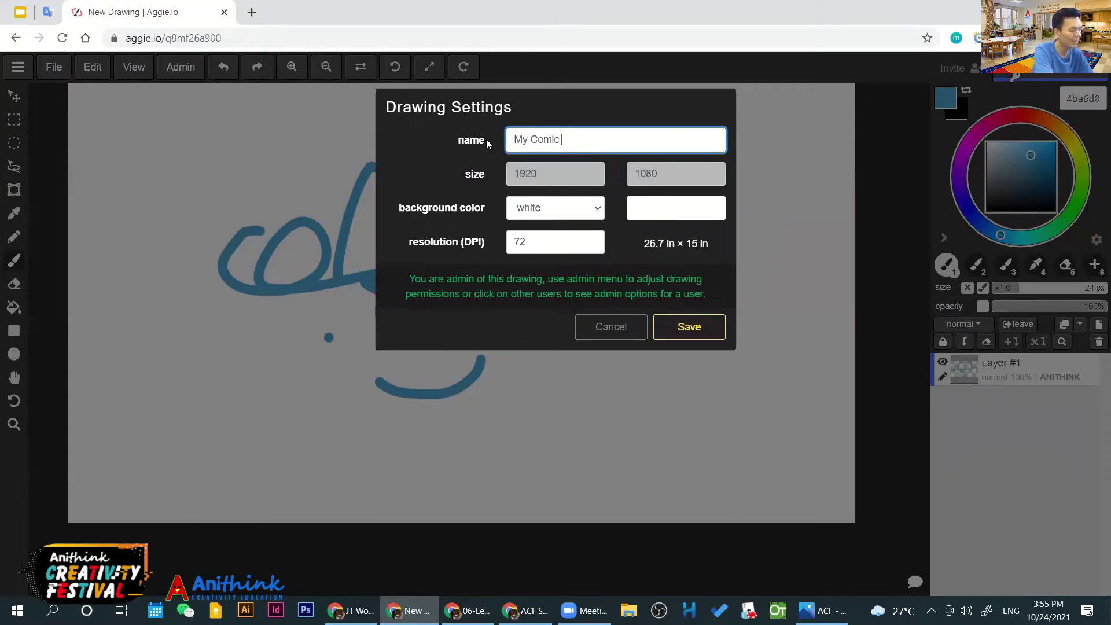
{"action": "type", "text": "01"}
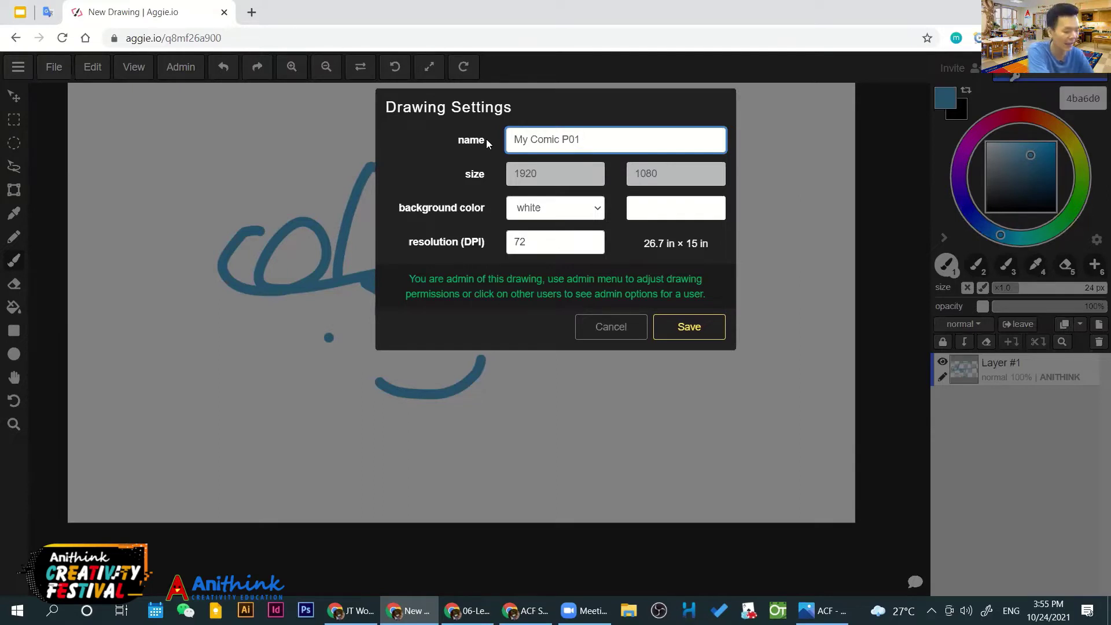
{"action": "type", "text": "(Pa"}
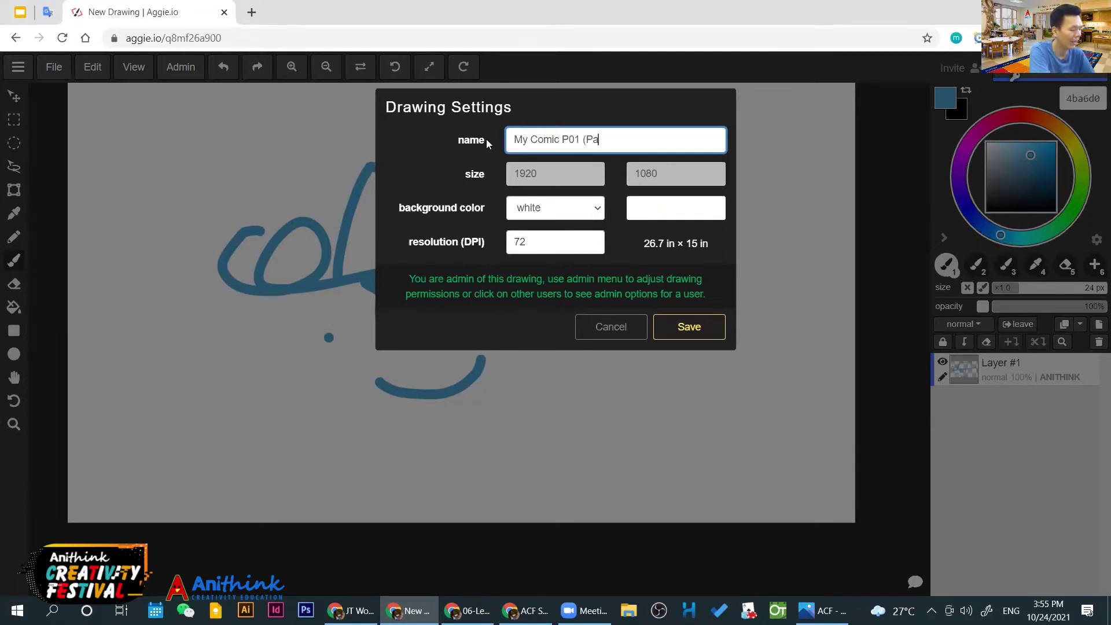
{"action": "type", "text": "nel)"}
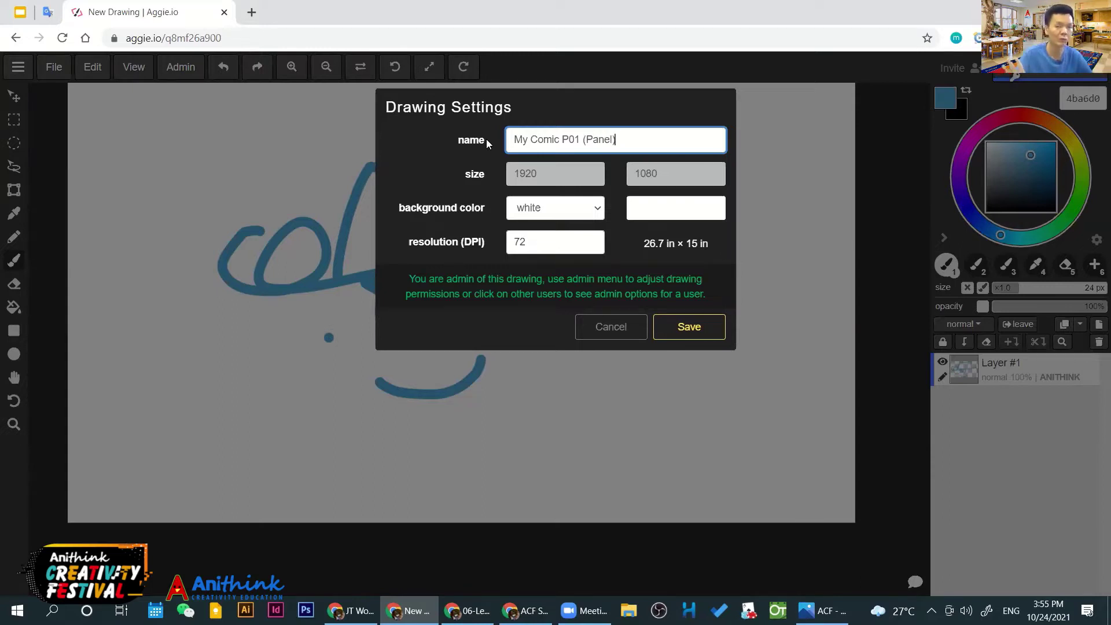
{"action": "key", "text": "BackSpace"}
{"action": "key", "text": "BackSpace"}
{"action": "key", "text": "BackSpace"}
{"action": "key", "text": "BackSpace"}
{"action": "key", "text": "BackSpace"}
{"action": "key", "text": "BackSpace"}
{"action": "key", "text": "BackSpace"}
{"action": "key", "text": "BackSpace"}
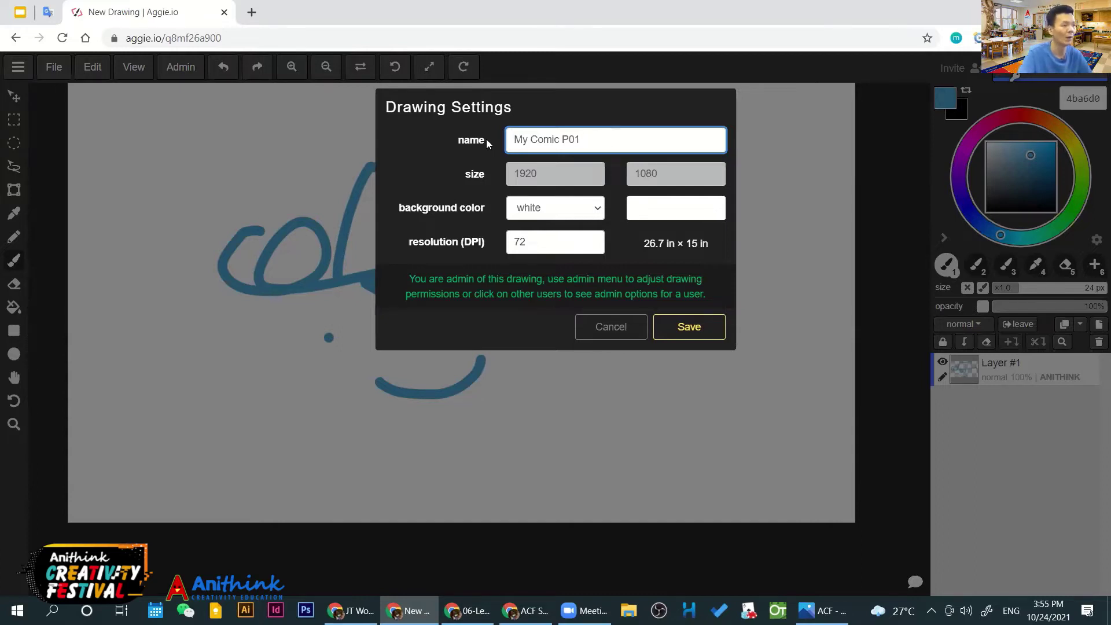
{"action": "left_click", "coordinate": [676, 330]}
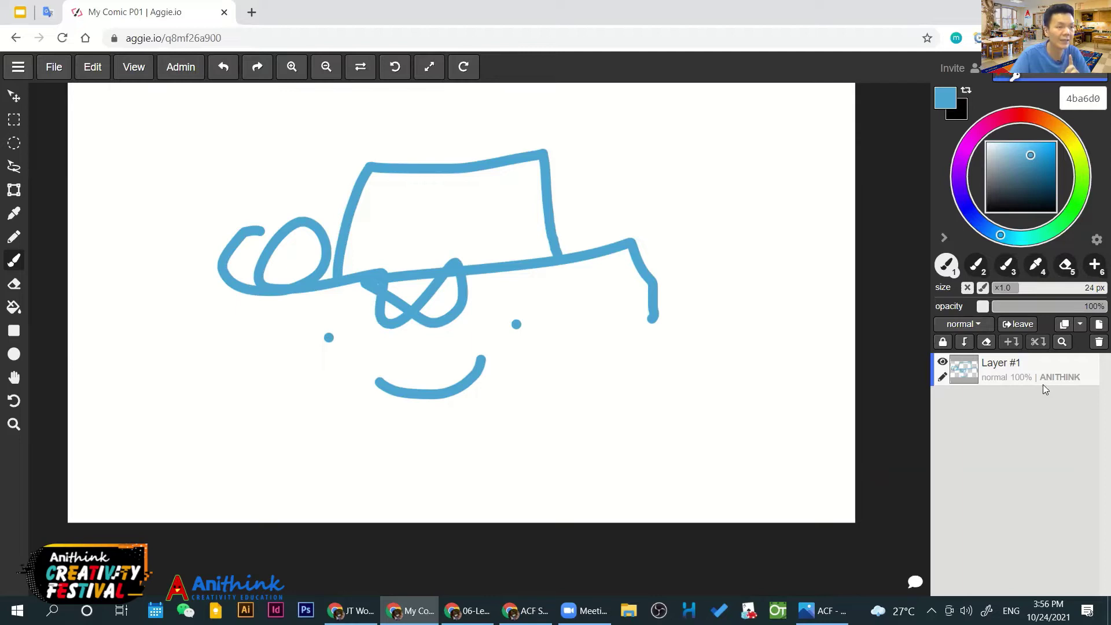
Undo all strokes to leave a blank white canvas, then return to Google Slides
{"action": "left_click", "coordinate": [225, 67]}
{"action": "left_click", "coordinate": [224, 67]}
{"action": "left_click", "coordinate": [225, 68]}
{"action": "left_click", "coordinate": [224, 67]}
{"action": "left_click", "coordinate": [224, 68]}
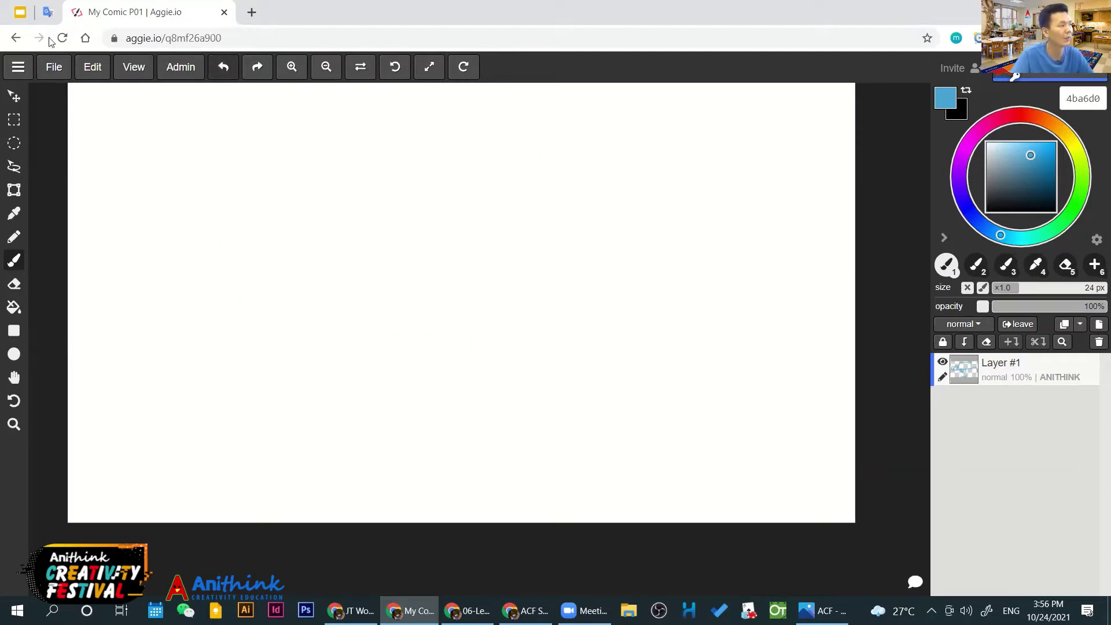
{"action": "left_click", "coordinate": [16, 21]}
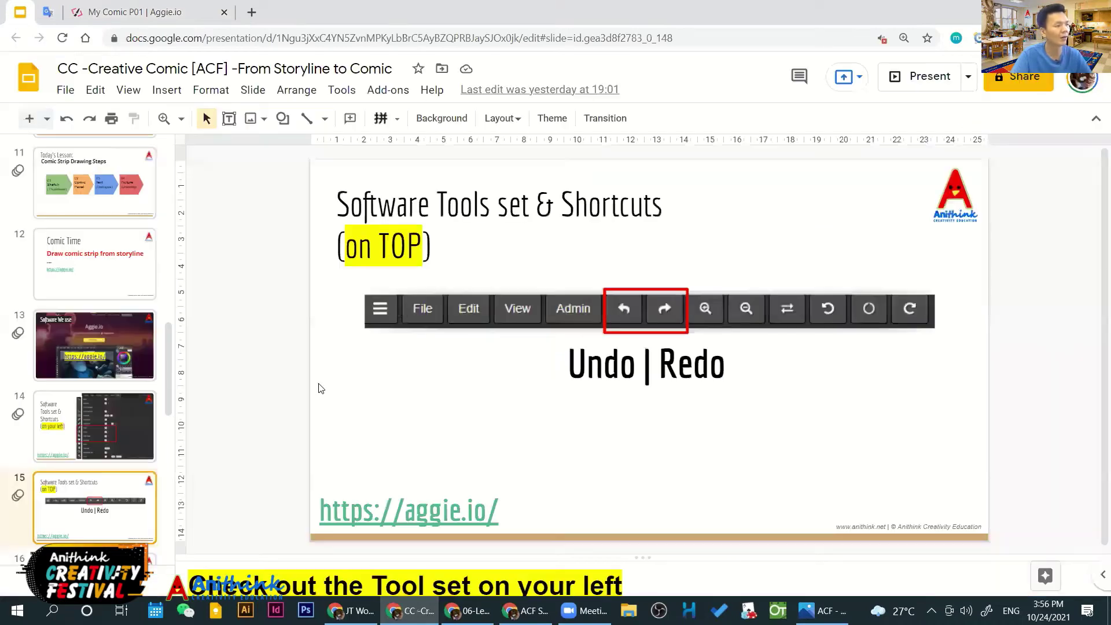
Select slide 16, 'Drawing Software (Basic Function)', and start the full-screen slideshow
{"action": "scroll", "coordinate": [122, 489], "scroll_direction": "down", "scroll_amount": 3}
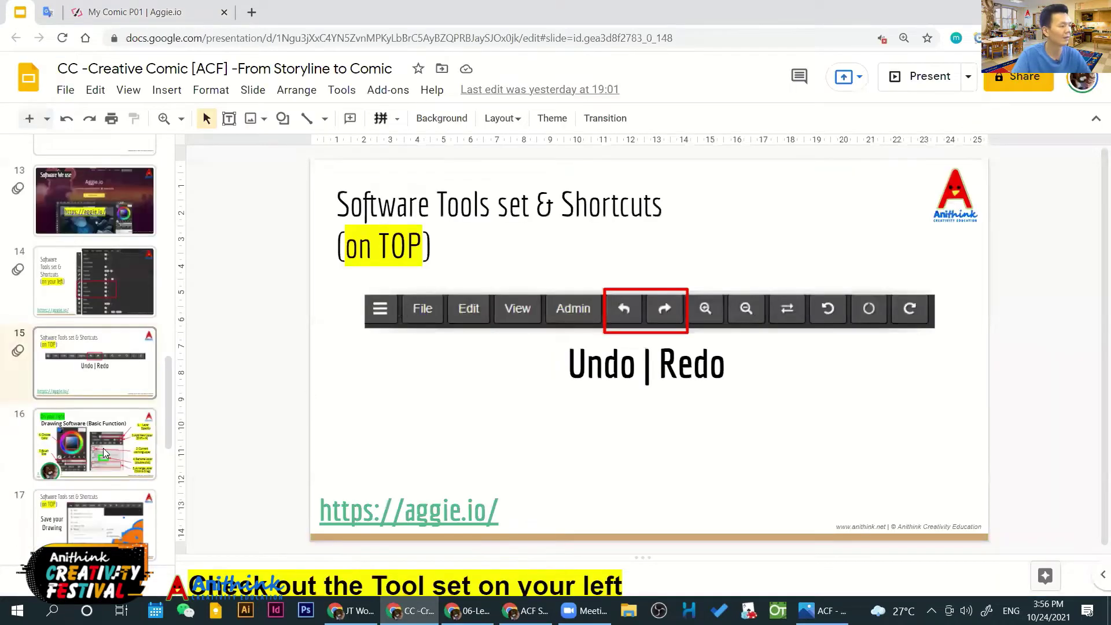
{"action": "left_click", "coordinate": [102, 447]}
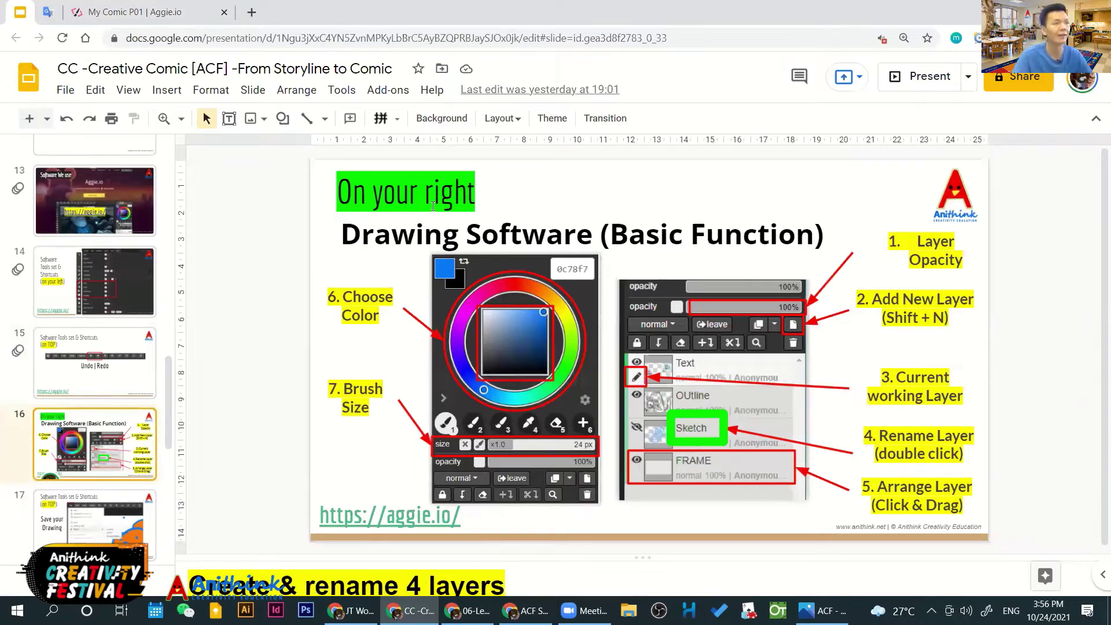
{"action": "left_click", "coordinate": [924, 77]}
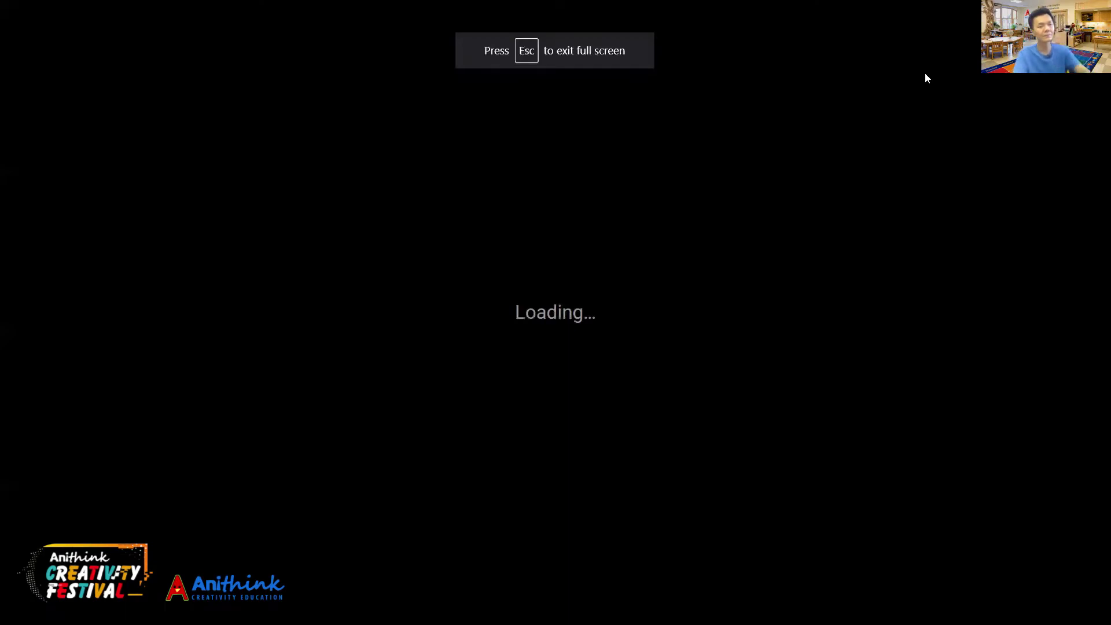
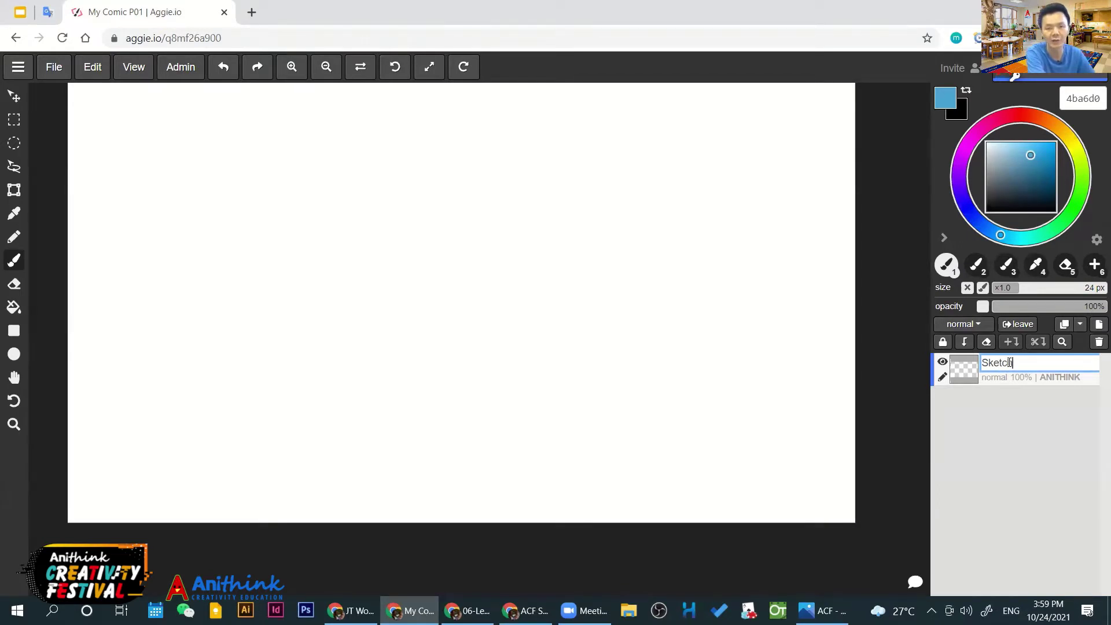
Confirm 'Sketch' as the name of the blank canvas's single layer
{"action": "key", "text": "Return"}
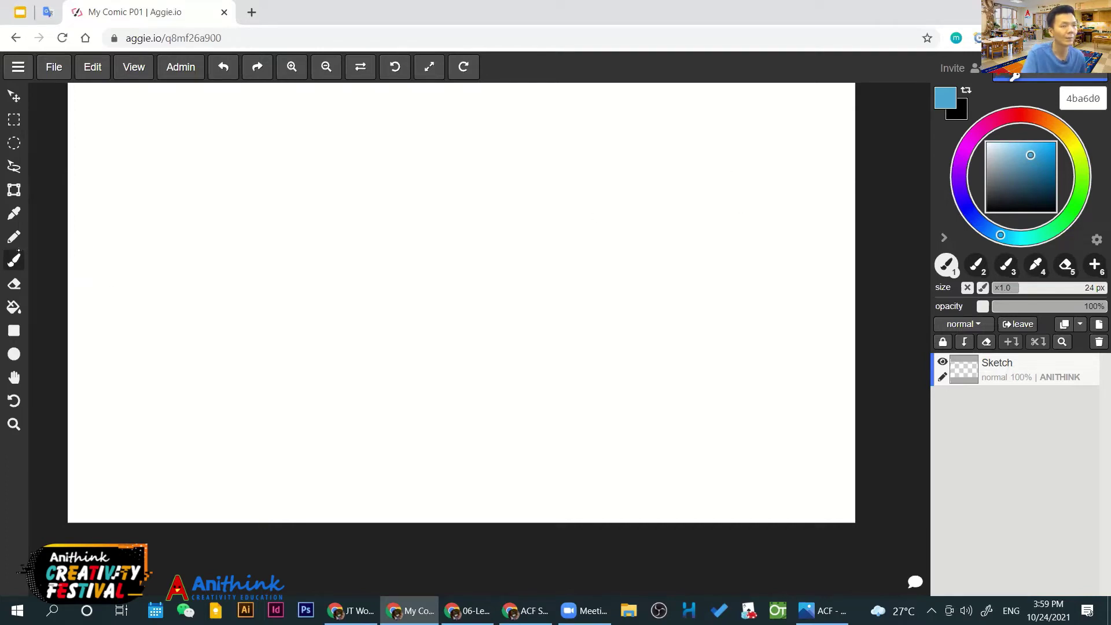
In near-black 26292b, draw six panel outlines across the top and a filled box below
{"action": "left_click_drag", "start_coordinate": [1031, 155], "coordinate": [995, 200]}
{"action": "mouse_move", "coordinate": [99, 122]}
{"action": "left_mouse_down"}
{"action": "mouse_move", "coordinate": [97, 136]}
{"action": "mouse_move", "coordinate": [174, 162]}
{"action": "mouse_move", "coordinate": [186, 148]}
{"action": "mouse_move", "coordinate": [153, 119]}
{"action": "mouse_move", "coordinate": [93, 125]}
{"action": "left_mouse_up"}
{"action": "mouse_move", "coordinate": [224, 120]}
{"action": "left_mouse_down"}
{"action": "mouse_move", "coordinate": [226, 168]}
{"action": "mouse_move", "coordinate": [316, 166]}
{"action": "mouse_move", "coordinate": [325, 135]}
{"action": "mouse_move", "coordinate": [280, 111]}
{"action": "mouse_move", "coordinate": [211, 122]}
{"action": "left_mouse_up"}
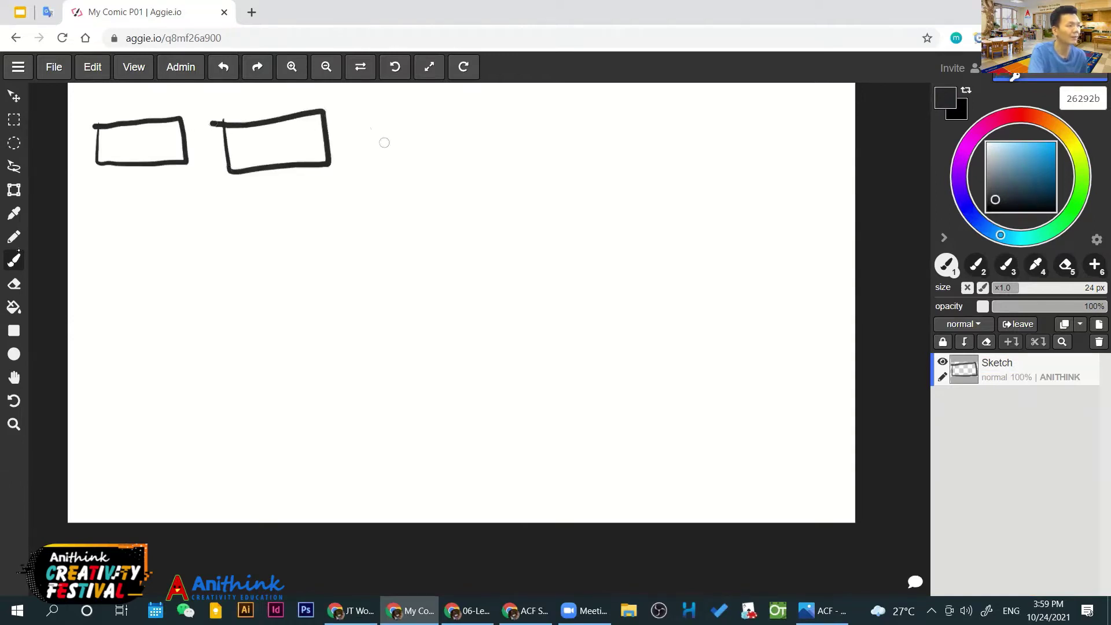
{"action": "mouse_move", "coordinate": [356, 111]}
{"action": "left_mouse_down"}
{"action": "mouse_move", "coordinate": [354, 165]}
{"action": "mouse_move", "coordinate": [460, 165]}
{"action": "mouse_move", "coordinate": [460, 119]}
{"action": "mouse_move", "coordinate": [349, 109]}
{"action": "left_mouse_up"}
{"action": "mouse_move", "coordinate": [489, 115]}
{"action": "left_mouse_down"}
{"action": "mouse_move", "coordinate": [556, 114]}
{"action": "mouse_move", "coordinate": [476, 113]}
{"action": "left_mouse_up"}
{"action": "mouse_move", "coordinate": [626, 117]}
{"action": "left_mouse_down"}
{"action": "mouse_move", "coordinate": [633, 168]}
{"action": "mouse_move", "coordinate": [740, 169]}
{"action": "mouse_move", "coordinate": [741, 127]}
{"action": "mouse_move", "coordinate": [720, 116]}
{"action": "mouse_move", "coordinate": [632, 121]}
{"action": "left_mouse_up"}
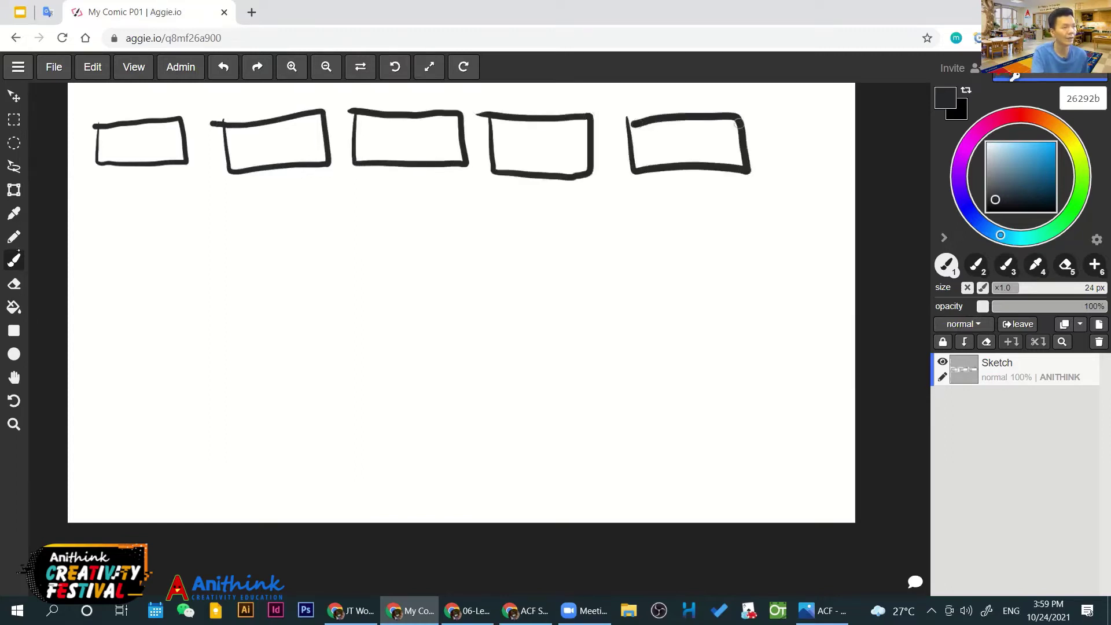
{"action": "mouse_move", "coordinate": [776, 124]}
{"action": "left_mouse_down"}
{"action": "mouse_move", "coordinate": [777, 173]}
{"action": "mouse_move", "coordinate": [837, 177]}
{"action": "mouse_move", "coordinate": [842, 124]}
{"action": "mouse_move", "coordinate": [774, 124]}
{"action": "left_mouse_up"}
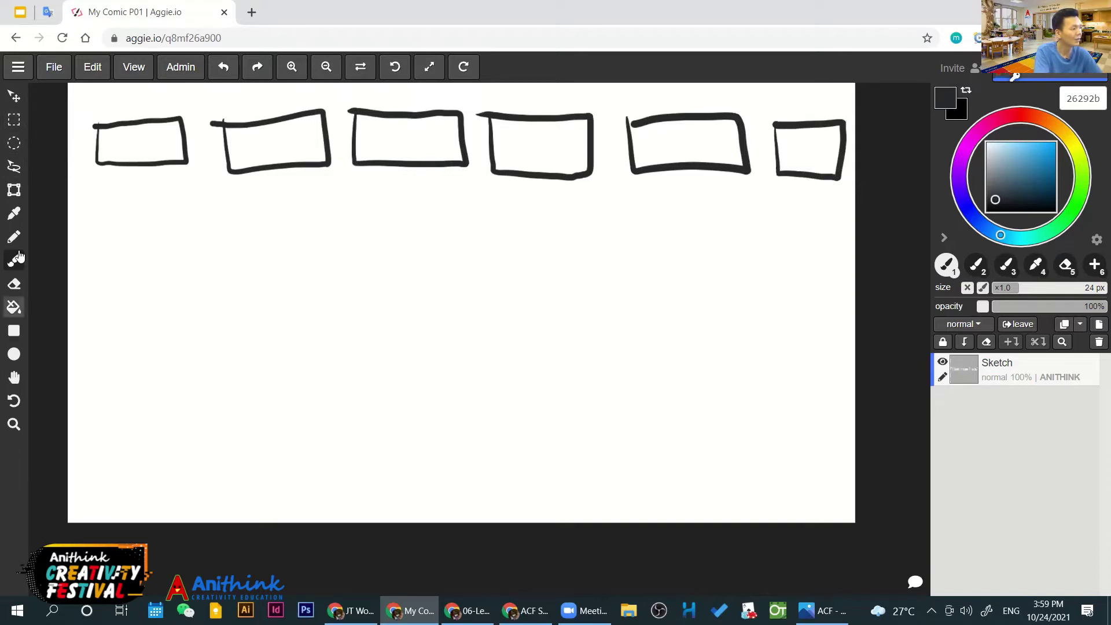
{"action": "left_click", "coordinate": [14, 330]}
{"action": "left_click_drag", "start_coordinate": [95, 217], "coordinate": [208, 283]}
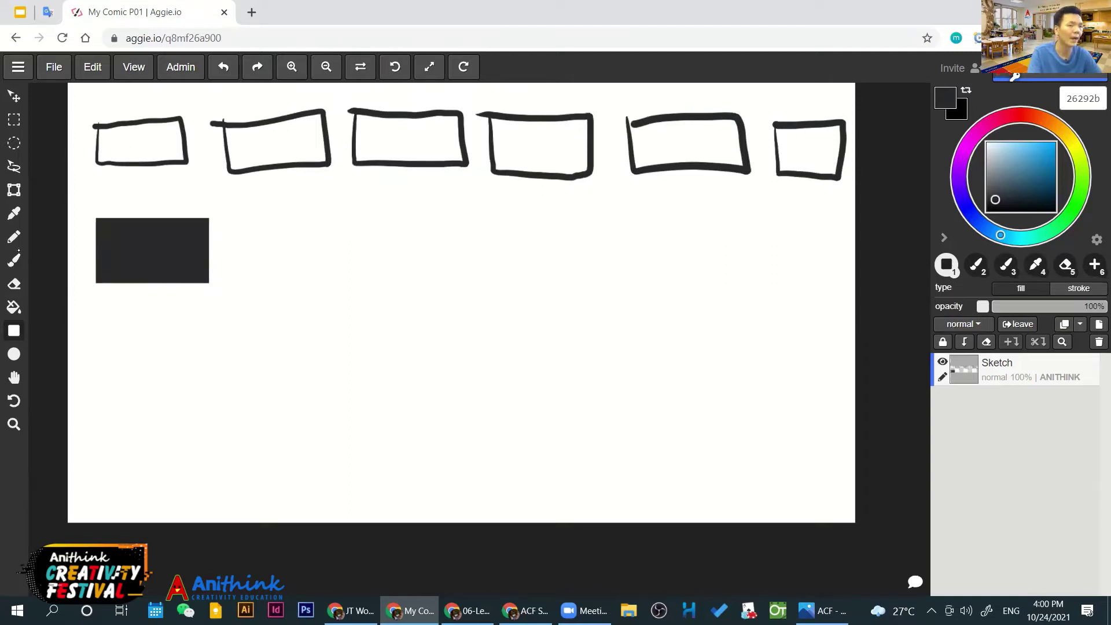
Undo the dark box, add six light grey (dbdbdb) filled panels, and begin a grey frame below
{"action": "key", "text": "ctrl+z"}
{"action": "left_click", "coordinate": [986, 152]}
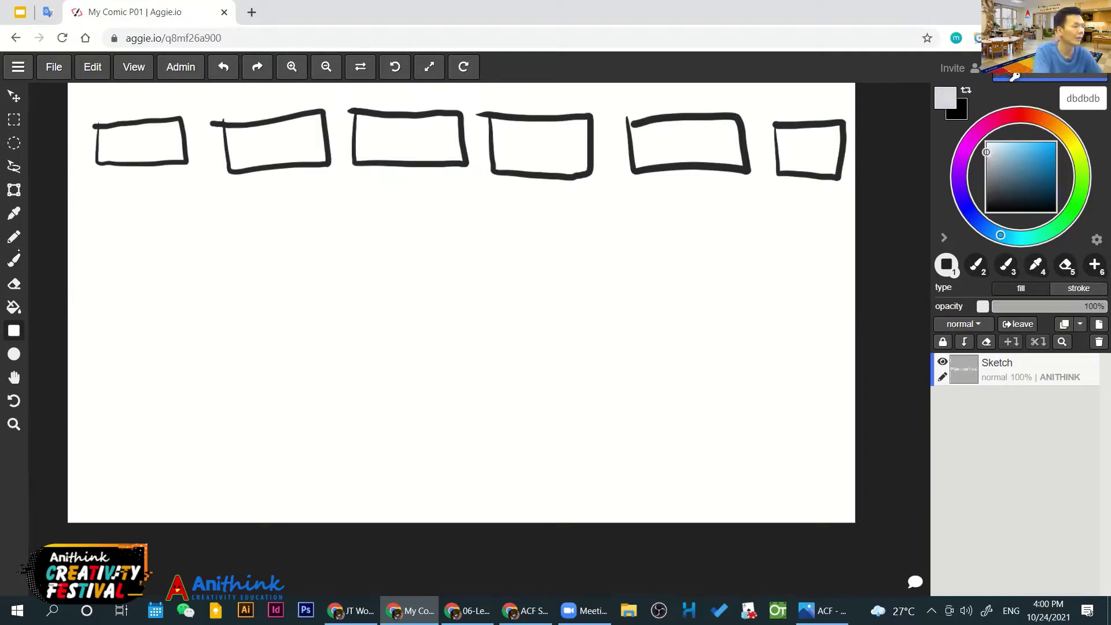
{"action": "left_click_drag", "start_coordinate": [95, 212], "coordinate": [197, 277]}
{"action": "left_click_drag", "start_coordinate": [234, 210], "coordinate": [339, 273]}
{"action": "left_click_drag", "start_coordinate": [372, 214], "coordinate": [477, 276]}
{"action": "left_click_drag", "start_coordinate": [502, 217], "coordinate": [601, 272]}
{"action": "left_click_drag", "start_coordinate": [633, 219], "coordinate": [734, 278]}
{"action": "left_click_drag", "start_coordinate": [763, 224], "coordinate": [837, 273]}
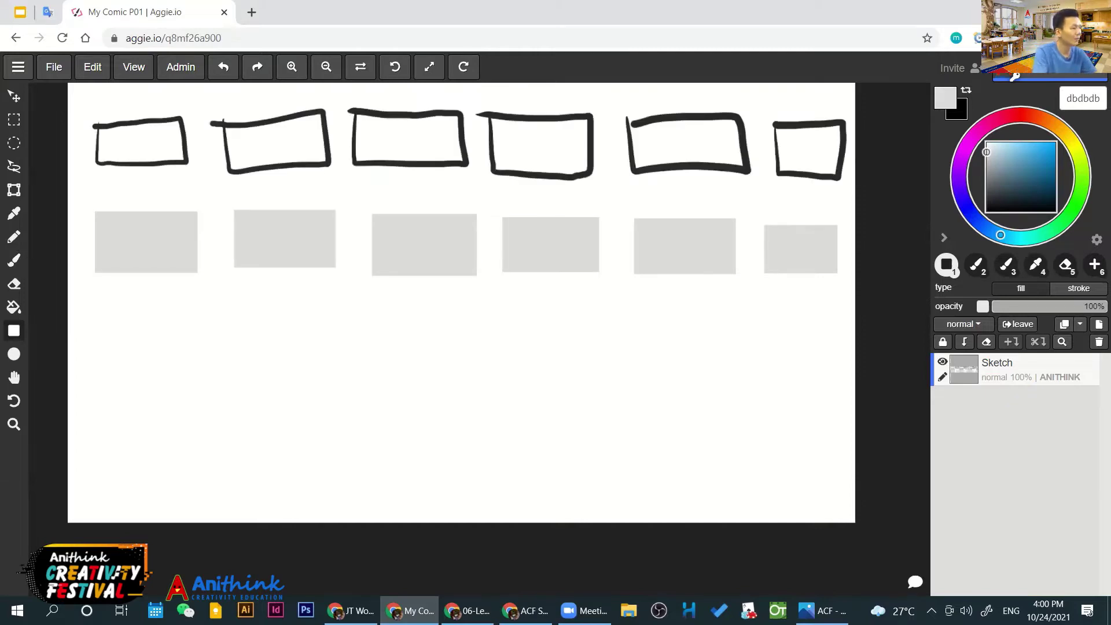
{"action": "key", "text": "b"}
{"action": "mouse_move", "coordinate": [97, 312]}
{"action": "left_mouse_down"}
{"action": "mouse_move", "coordinate": [99, 359]}
{"action": "mouse_move", "coordinate": [194, 362]}
{"action": "mouse_move", "coordinate": [192, 312]}
{"action": "mouse_move", "coordinate": [78, 317]}
{"action": "left_mouse_up"}
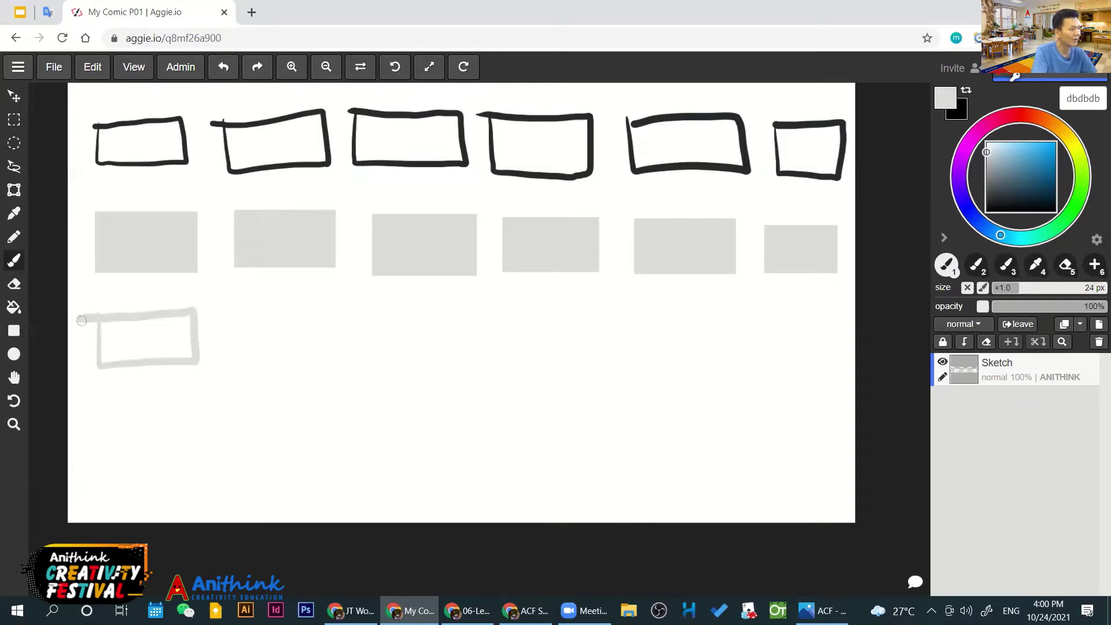
Close the grey hand-drawn frame and add a grey filled panel beside it
{"action": "left_click", "coordinate": [14, 190]}
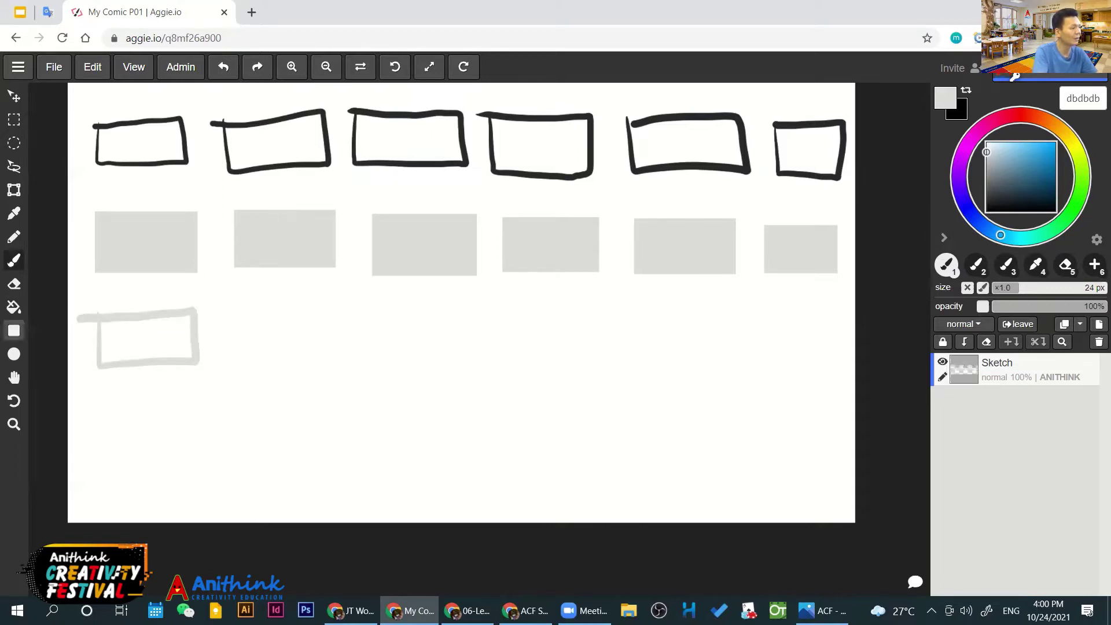
{"action": "left_click", "coordinate": [14, 330]}
{"action": "left_click_drag", "start_coordinate": [236, 324], "coordinate": [334, 365]}
{"action": "type", "text": "31beff"}
{"action": "key", "text": "b"}
In blue 31beff, sketch a figure in the first lower panel and a smiling, haired character in the second
{"action": "mouse_move", "coordinate": [144, 328]}
{"action": "left_mouse_down"}
{"action": "mouse_move", "coordinate": [153, 323]}
{"action": "mouse_move", "coordinate": [142, 350]}
{"action": "mouse_move", "coordinate": [179, 363]}
{"action": "left_mouse_up"}
{"action": "left_click", "coordinate": [172, 340]}
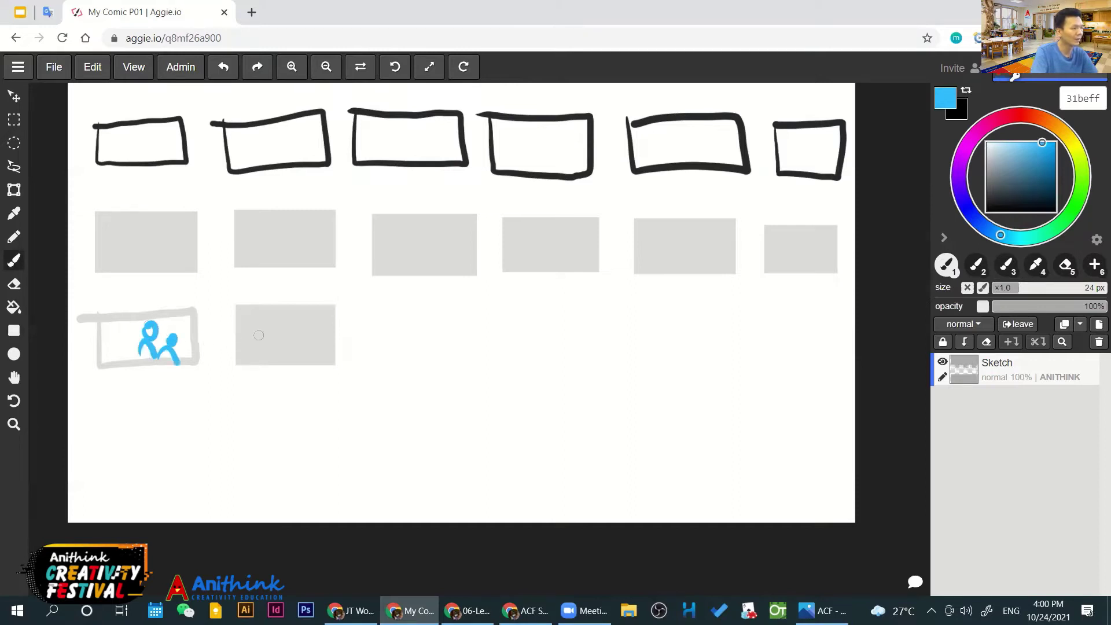
{"action": "mouse_move", "coordinate": [295, 315]}
{"action": "left_mouse_down"}
{"action": "mouse_move", "coordinate": [313, 318]}
{"action": "mouse_move", "coordinate": [291, 328]}
{"action": "mouse_move", "coordinate": [306, 330]}
{"action": "left_mouse_up"}
{"action": "mouse_move", "coordinate": [292, 339]}
{"action": "left_mouse_down"}
{"action": "mouse_move", "coordinate": [310, 338]}
{"action": "mouse_move", "coordinate": [284, 364]}
{"action": "left_mouse_up"}
{"action": "mouse_move", "coordinate": [319, 350]}
{"action": "left_mouse_down"}
{"action": "mouse_move", "coordinate": [321, 368]}
{"action": "mouse_move", "coordinate": [270, 364]}
{"action": "mouse_move", "coordinate": [306, 364]}
{"action": "left_mouse_up"}
{"action": "mouse_move", "coordinate": [276, 327]}
{"action": "left_mouse_down"}
{"action": "mouse_move", "coordinate": [315, 313]}
{"action": "mouse_move", "coordinate": [332, 323]}
{"action": "left_mouse_up"}
Number the lower panels 1 and 2 and fill in the character's body
{"action": "left_click_drag", "start_coordinate": [100, 307], "coordinate": [100, 291]}
{"action": "left_click_drag", "start_coordinate": [232, 287], "coordinate": [245, 298]}
{"action": "left_click_drag", "start_coordinate": [236, 313], "coordinate": [247, 358]}
{"action": "key", "text": "ctrl"}
{"action": "key", "text": "ctrl+z"}
{"action": "key", "text": "ctrl+z"}
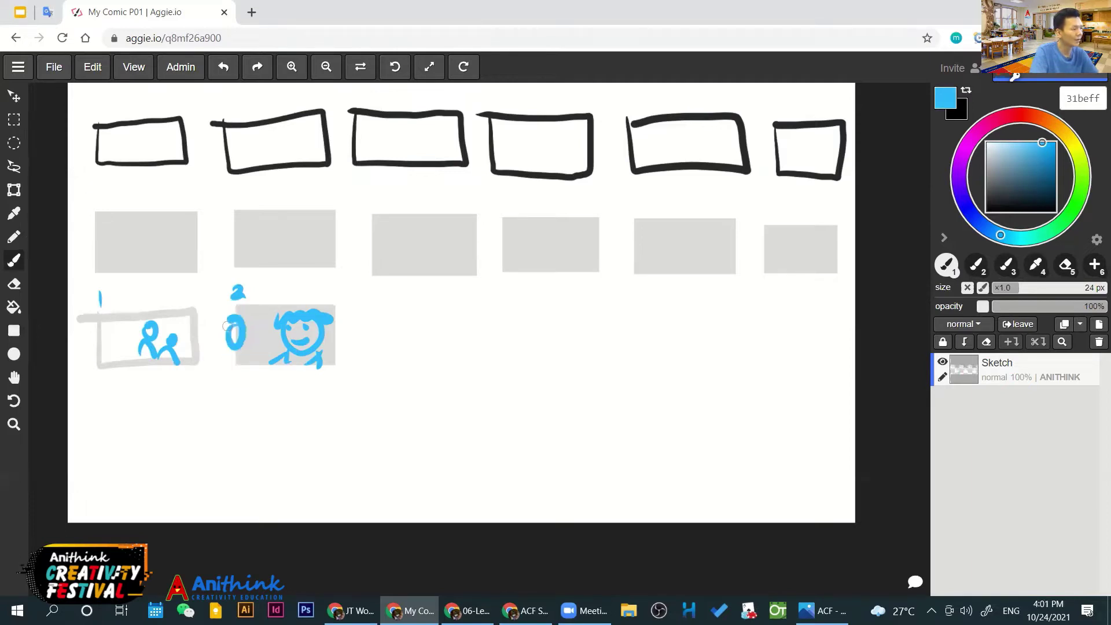
{"action": "key", "text": "ctrl+y"}
{"action": "mouse_move", "coordinate": [258, 359]}
{"action": "left_mouse_down"}
{"action": "mouse_move", "coordinate": [233, 361]}
{"action": "mouse_move", "coordinate": [242, 350]}
{"action": "mouse_move", "coordinate": [233, 319]}
{"action": "left_mouse_up"}
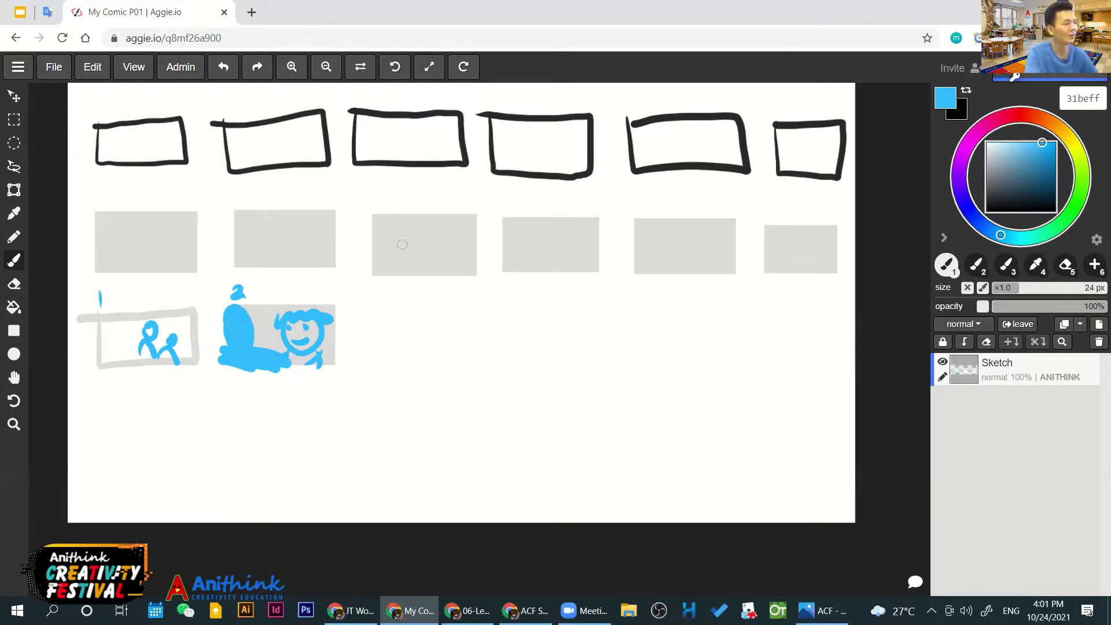
Sketch a small blue figure with legs on the sixth grey panel
{"action": "left_click", "coordinate": [787, 241]}
{"action": "mouse_move", "coordinate": [770, 252]}
{"action": "left_mouse_down"}
{"action": "mouse_move", "coordinate": [832, 251]}
{"action": "mouse_move", "coordinate": [792, 243]}
{"action": "mouse_move", "coordinate": [840, 266]}
{"action": "mouse_move", "coordinate": [802, 276]}
{"action": "left_mouse_up"}
{"action": "left_click_drag", "start_coordinate": [803, 256], "coordinate": [812, 269]}
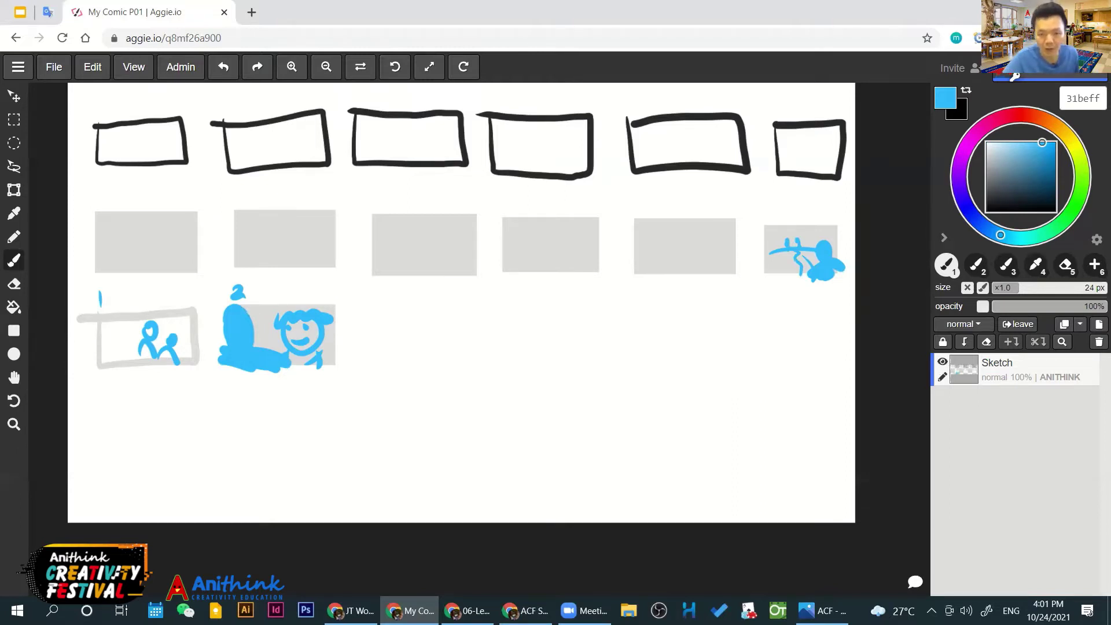
{"action": "left_click", "coordinate": [468, 610]}
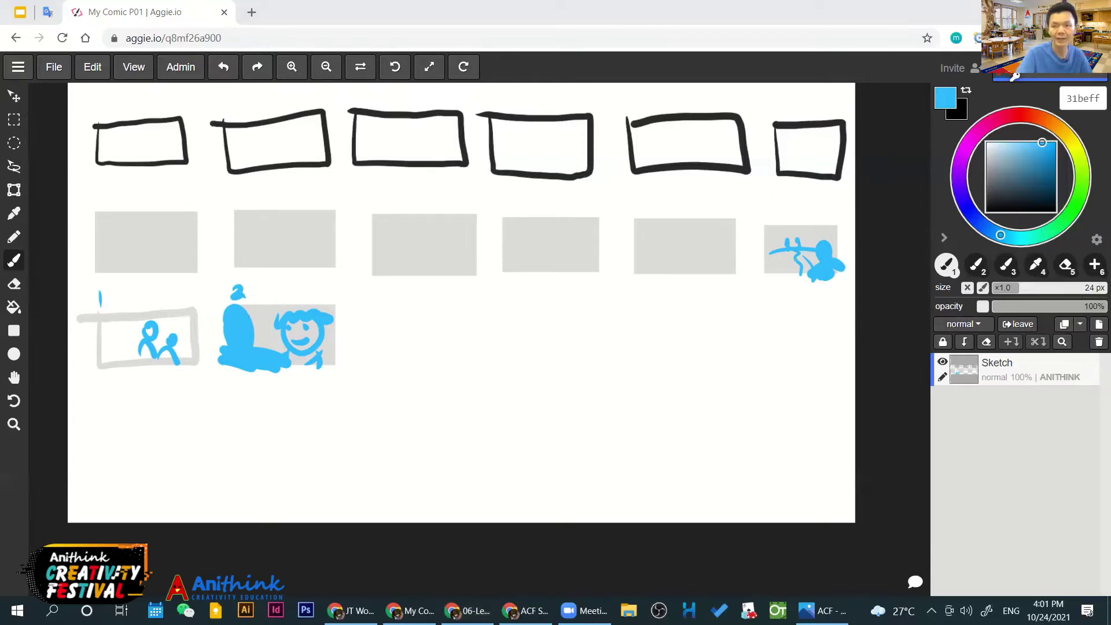
Restore the Aggie.io window to a smaller size so the Max and Liz storyline shows alongside
{"action": "left_click", "coordinate": [886, 15]}
{"action": "double_click", "coordinate": [886, 15]}
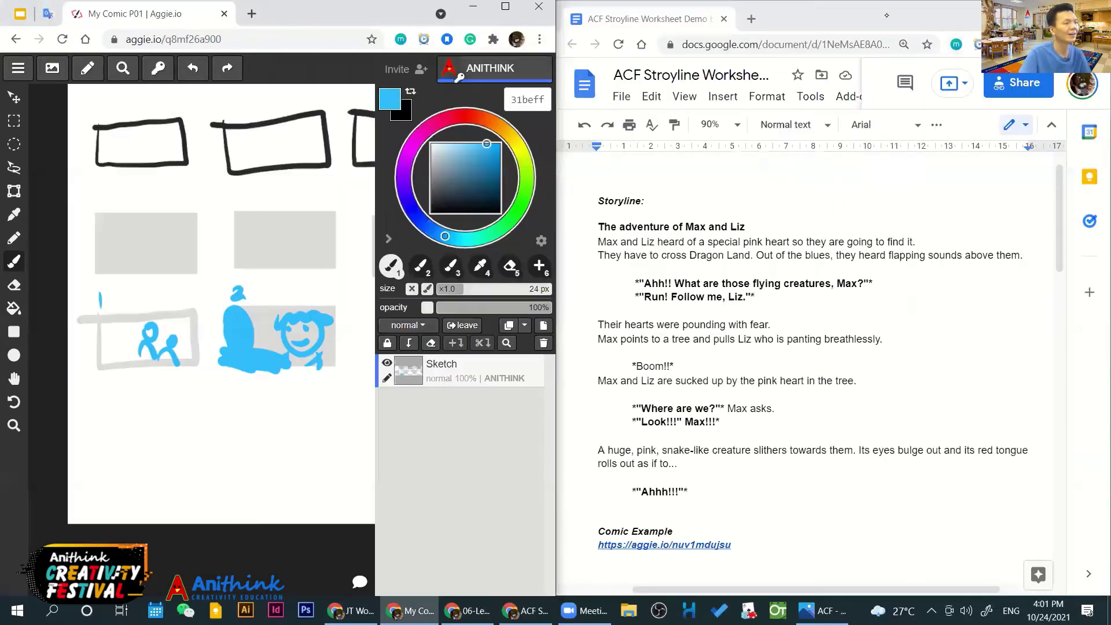
{"action": "scroll", "coordinate": [715, 307], "scroll_direction": "down", "scroll_amount": 2}
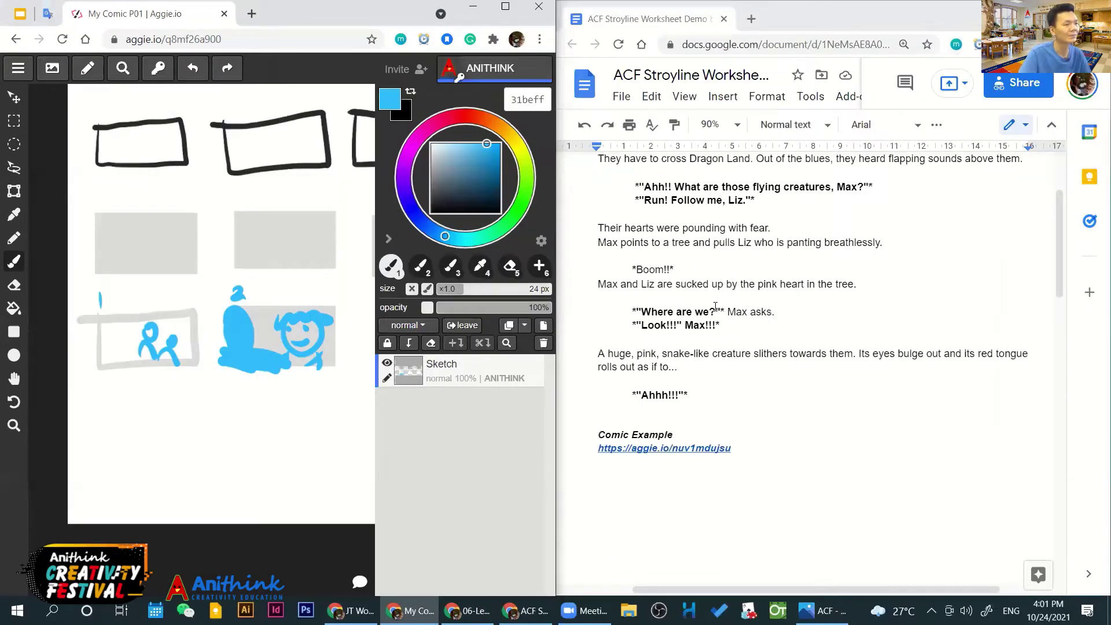
{"action": "scroll", "coordinate": [653, 258], "scroll_direction": "up", "scroll_amount": 2}
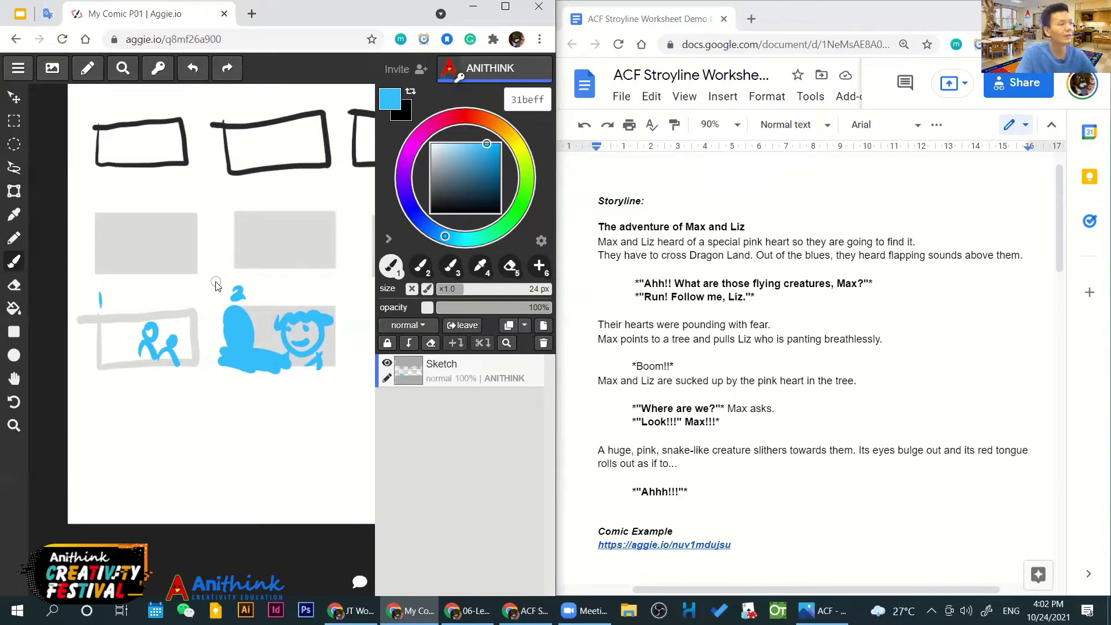
Maximize the drawing window, remove the extra paste, and apply the 1937 x 1097 screenshot
{"action": "left_click", "coordinate": [505, 8]}
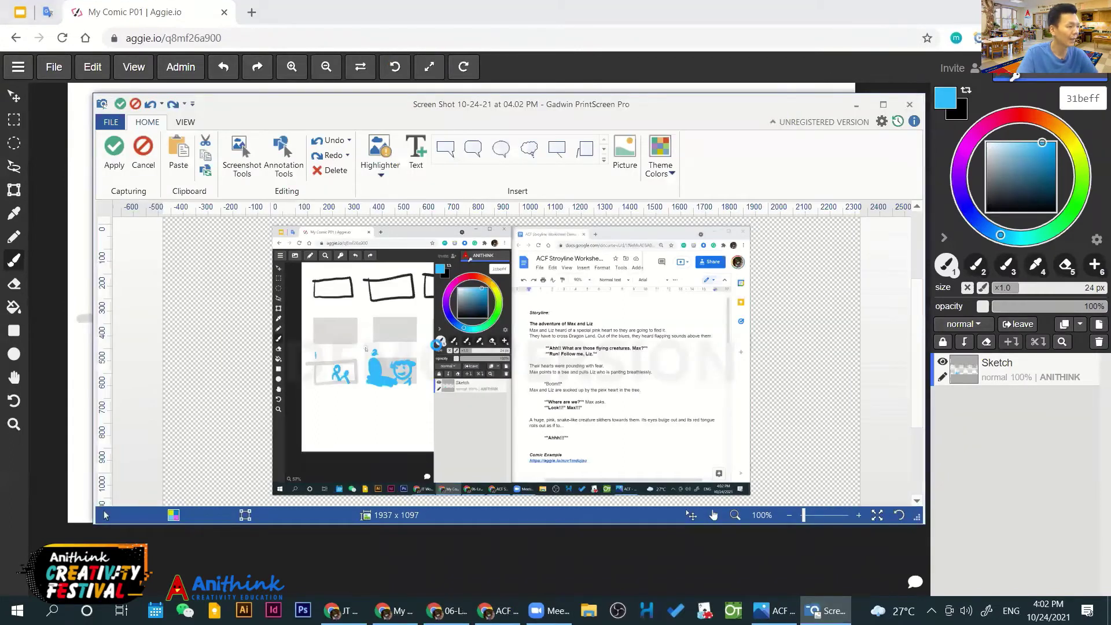
{"action": "key", "text": "ctrl+v"}
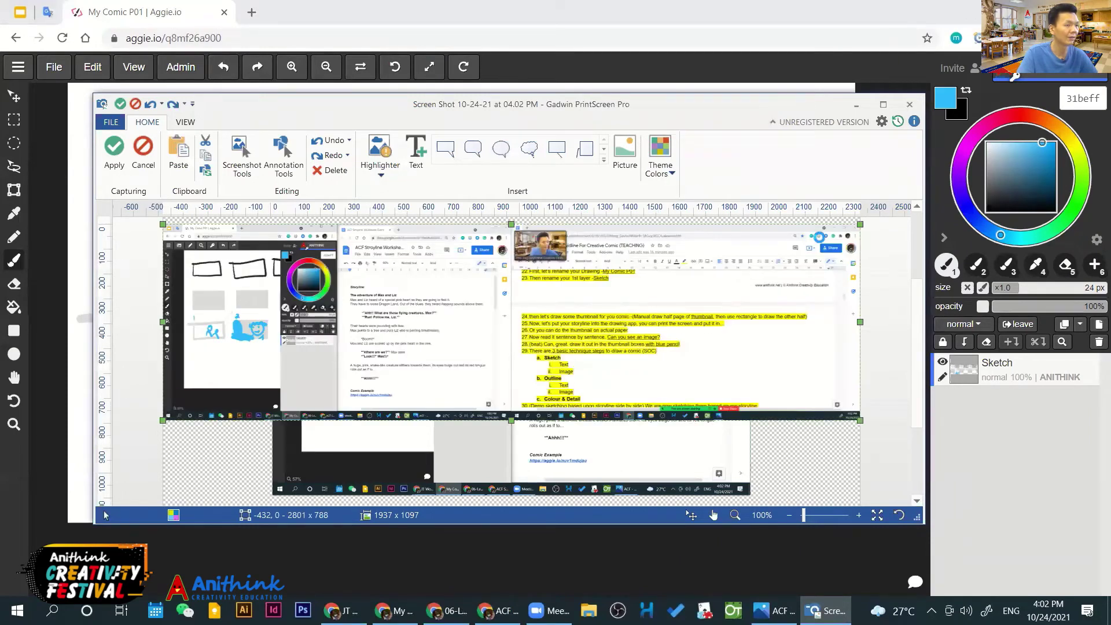
{"action": "left_click", "coordinate": [284, 153]}
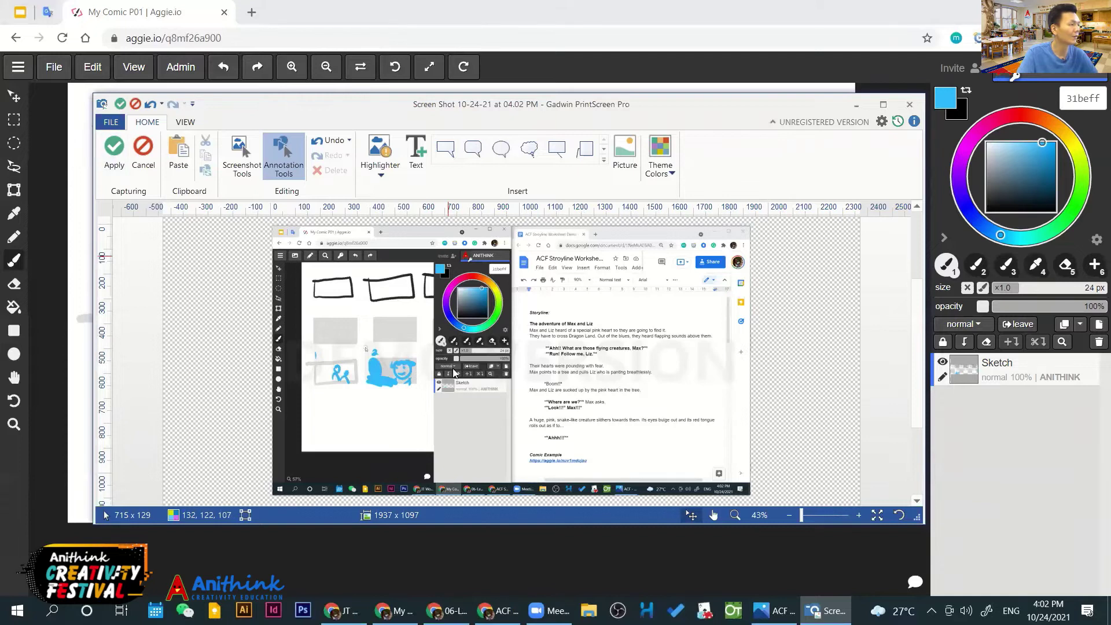
{"action": "left_click", "coordinate": [114, 159]}
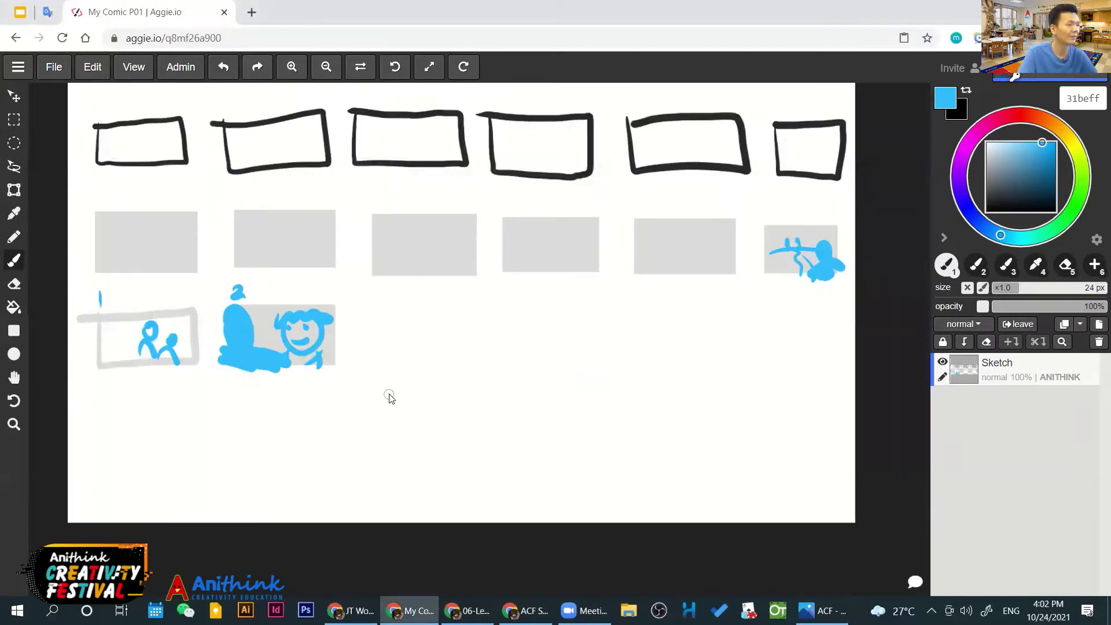
Paste the screenshot onto the canvas and select its storyline text area
{"action": "key", "text": "ctrl+v"}
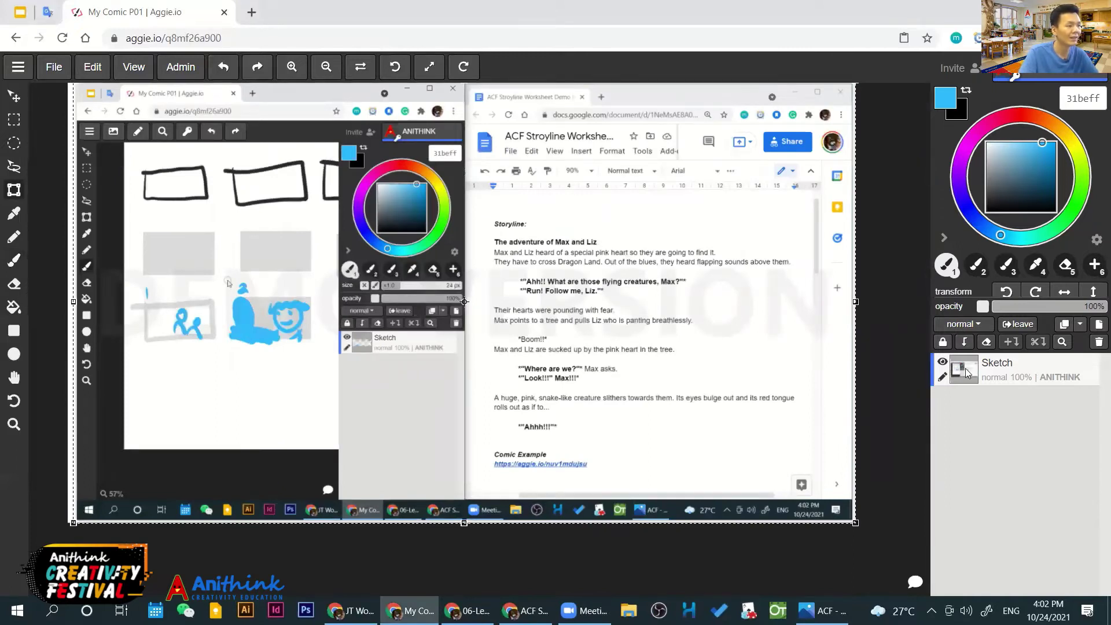
{"action": "left_click", "coordinate": [14, 121]}
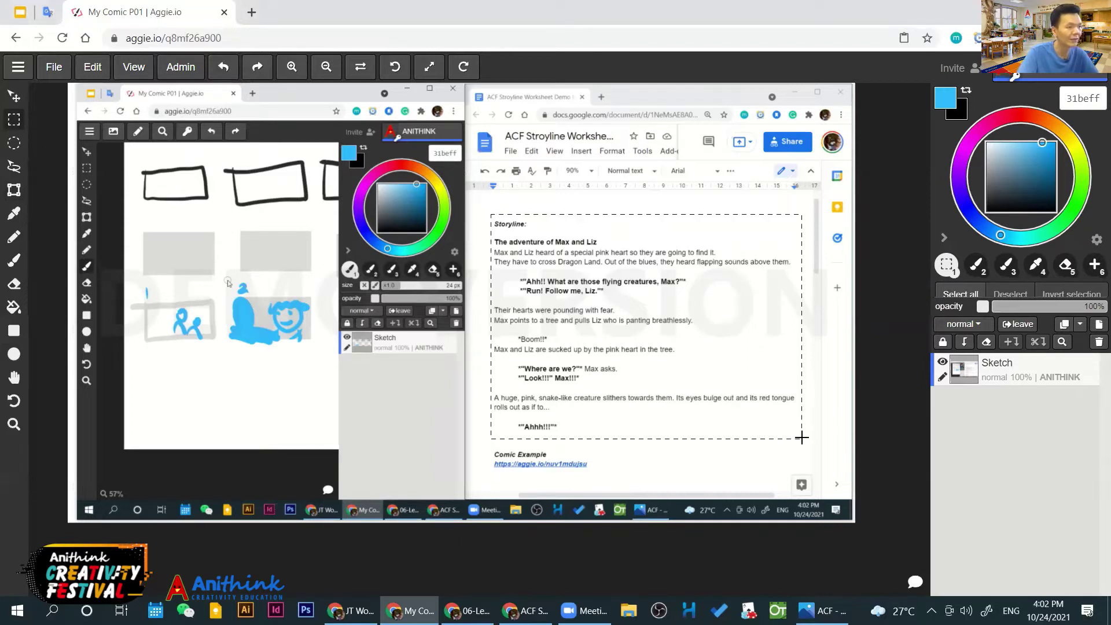
{"action": "left_click_drag", "start_coordinate": [801, 438], "coordinate": [801, 438]}
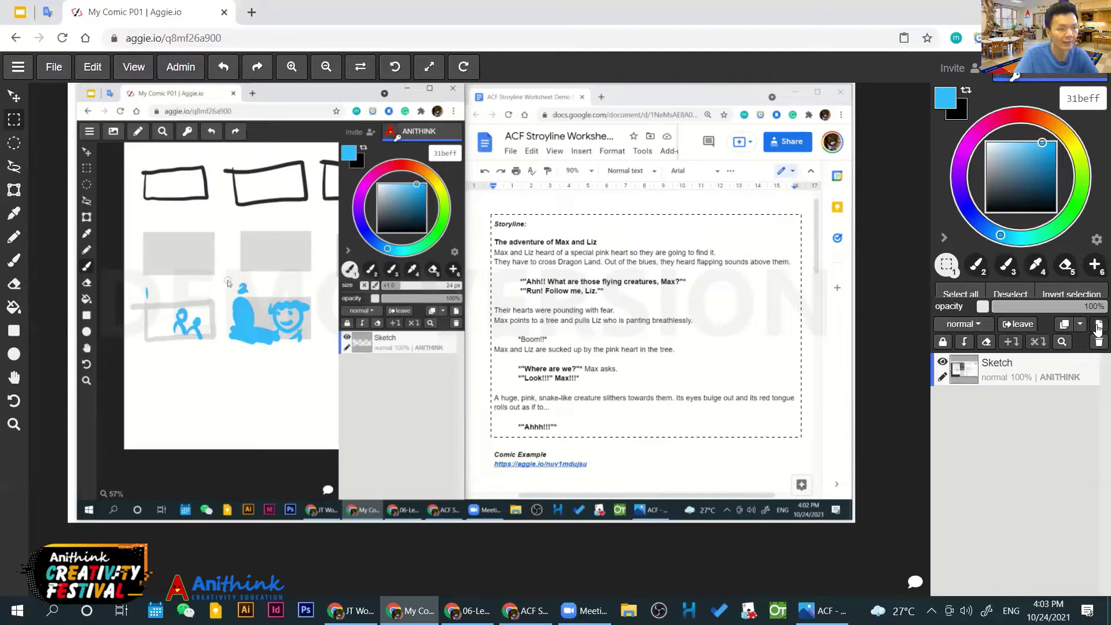
Add a new layer named 'Storyline' and hide the Sketch layer
{"action": "left_click", "coordinate": [1097, 325]}
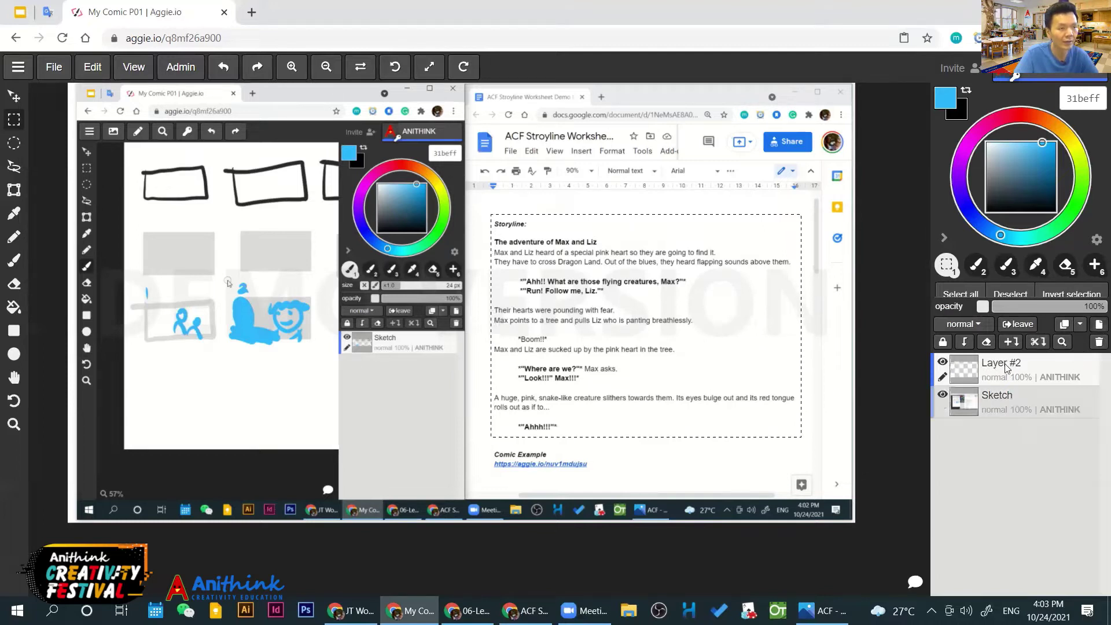
{"action": "double_click", "coordinate": [1005, 363]}
{"action": "type", "text": "Storyline"}
{"action": "key", "text": "Return"}
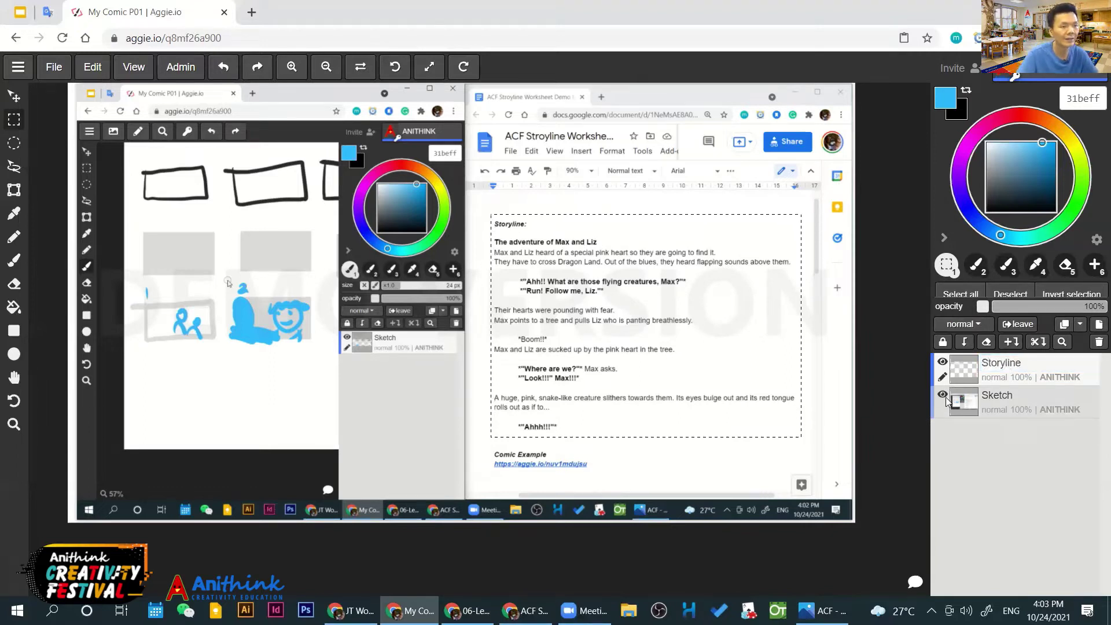
{"action": "left_click", "coordinate": [943, 396]}
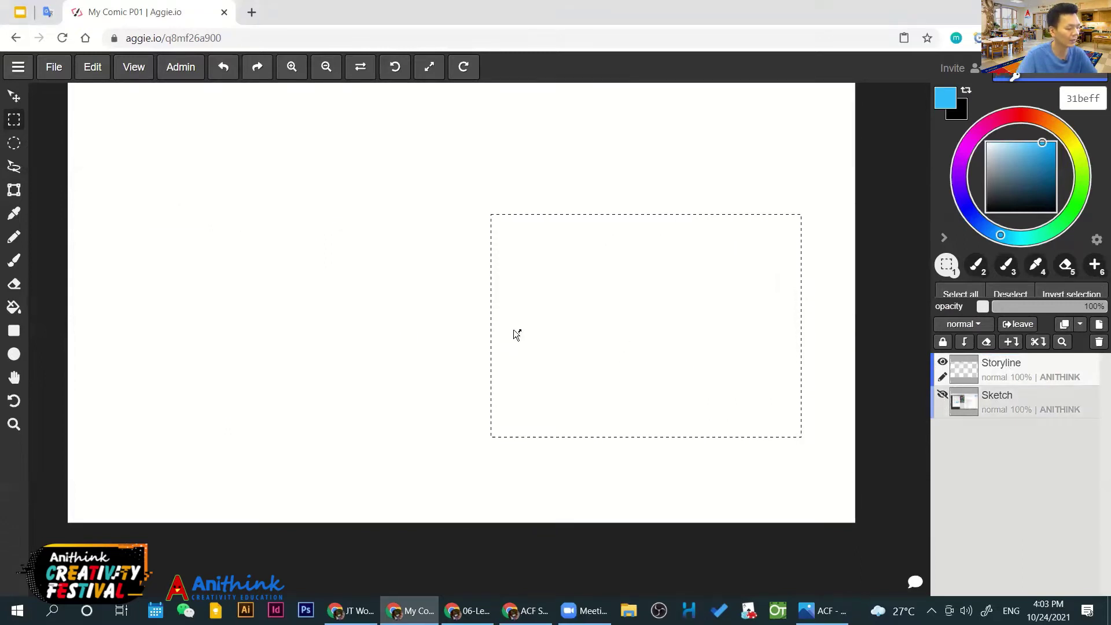
Paste the storyline text onto the Storyline layer, scale it up and place it upper-left
{"action": "key", "text": "ctrl+v"}
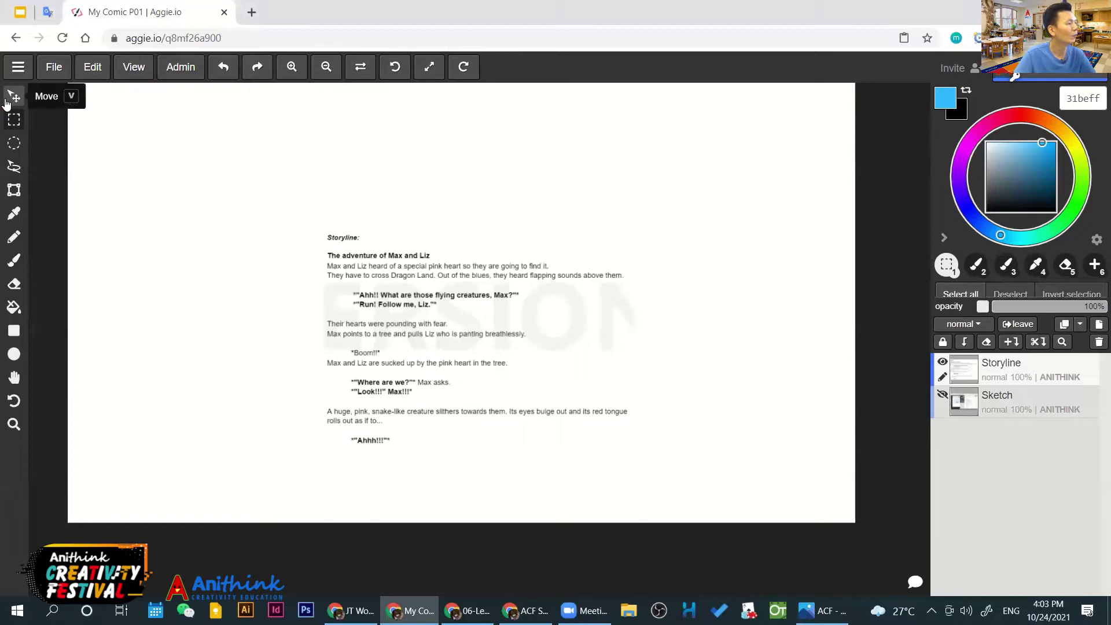
{"action": "left_click", "coordinate": [6, 103]}
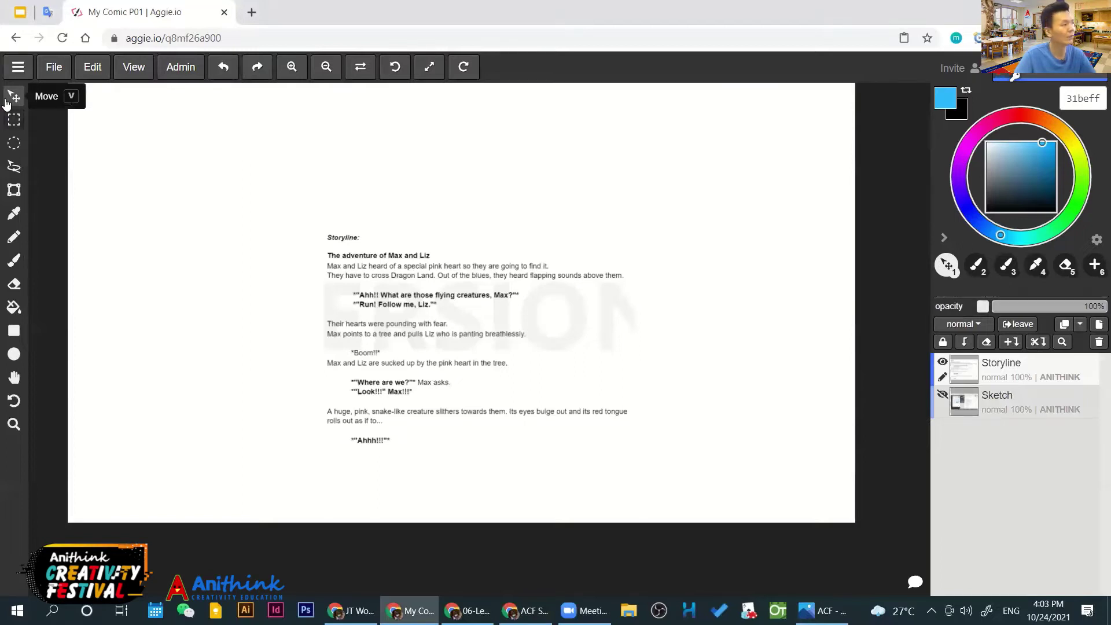
{"action": "left_click_drag", "start_coordinate": [389, 325], "coordinate": [410, 273]}
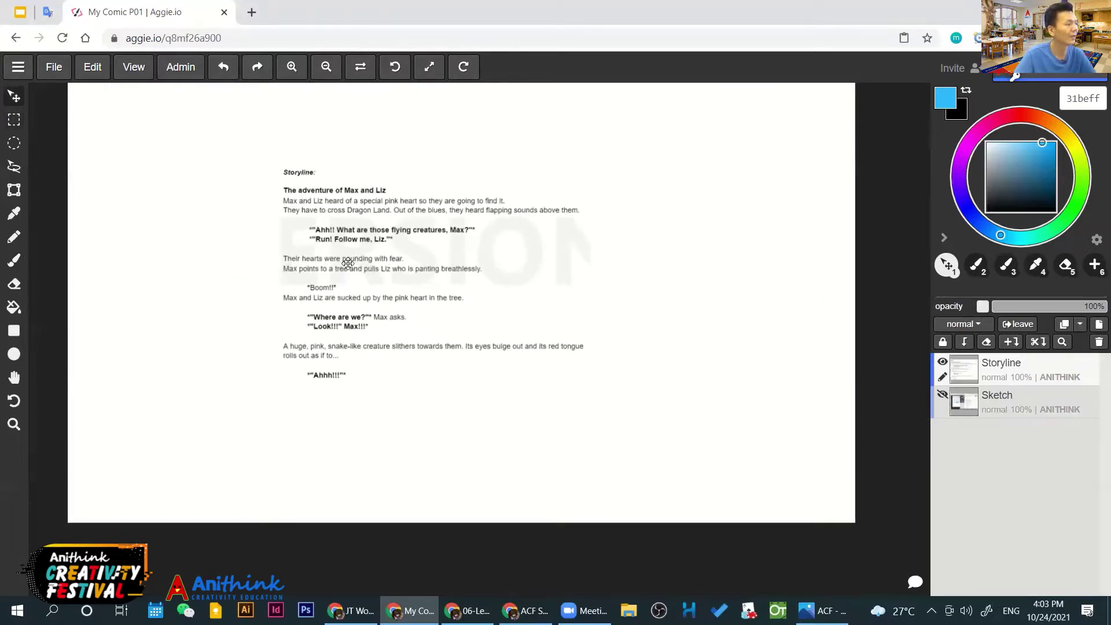
{"action": "left_click", "coordinate": [8, 195]}
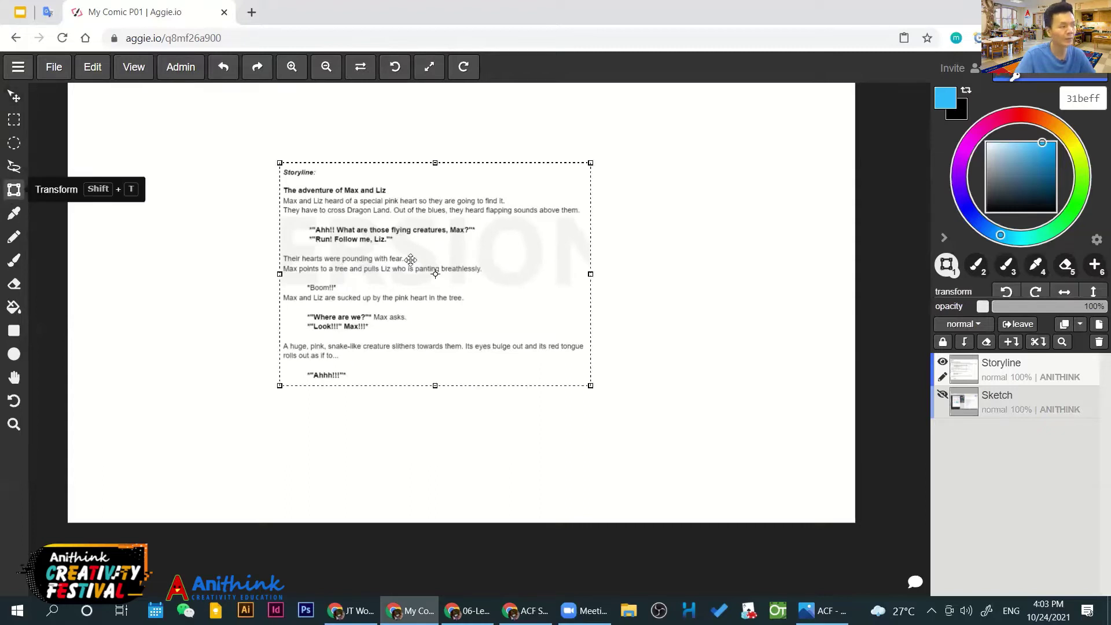
{"action": "left_click_drag", "start_coordinate": [589, 383], "coordinate": [652, 470]}
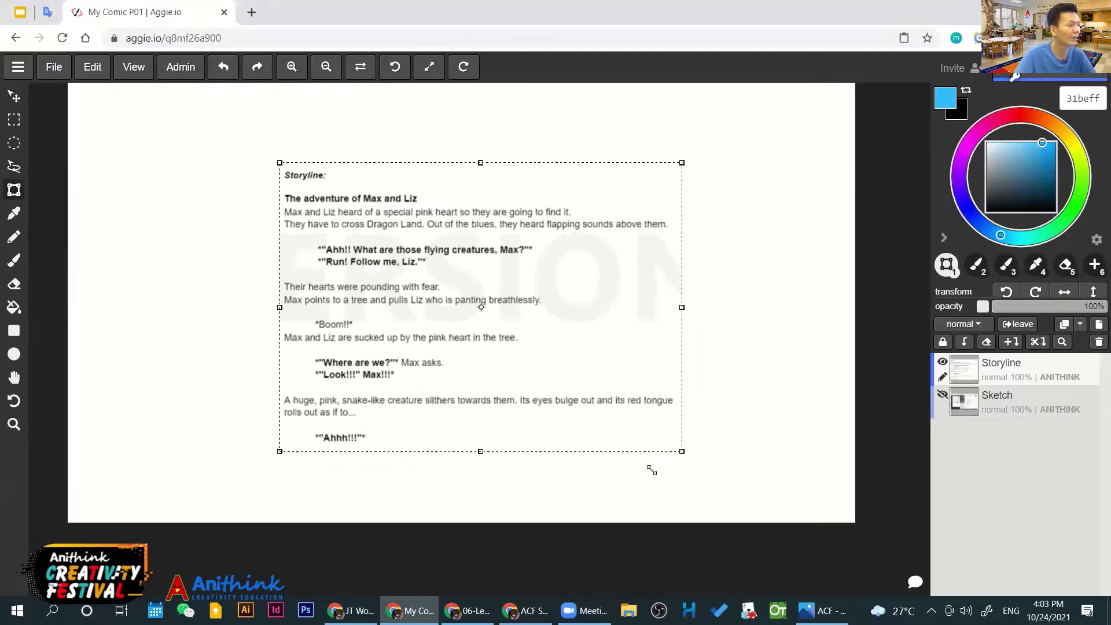
{"action": "left_click_drag", "start_coordinate": [449, 300], "coordinate": [264, 285]}
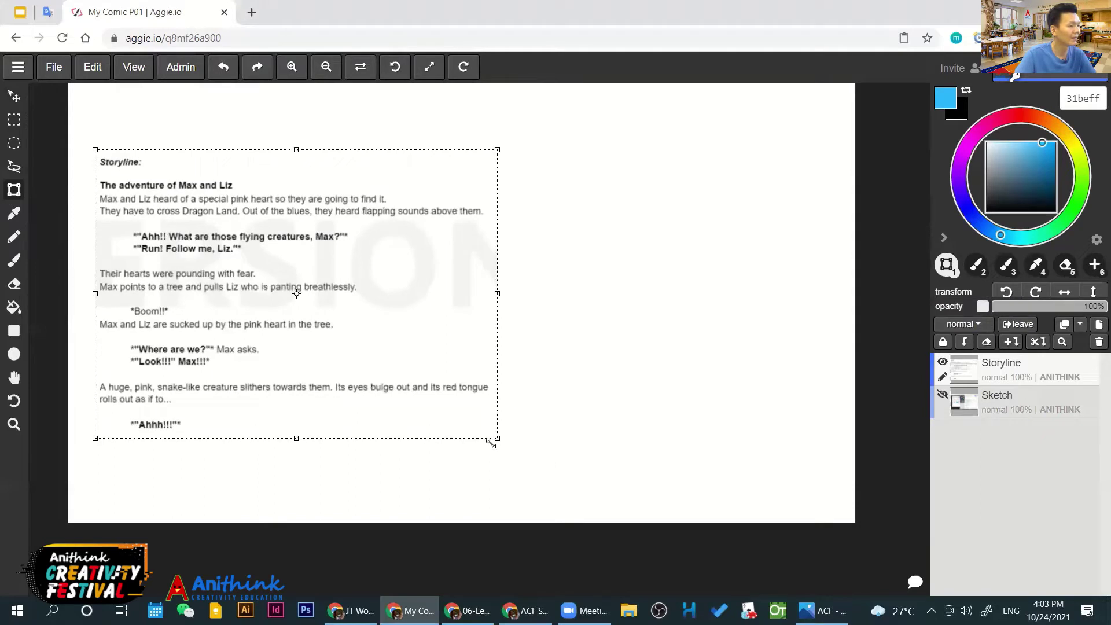
{"action": "left_click_drag", "start_coordinate": [489, 433], "coordinate": [477, 425]}
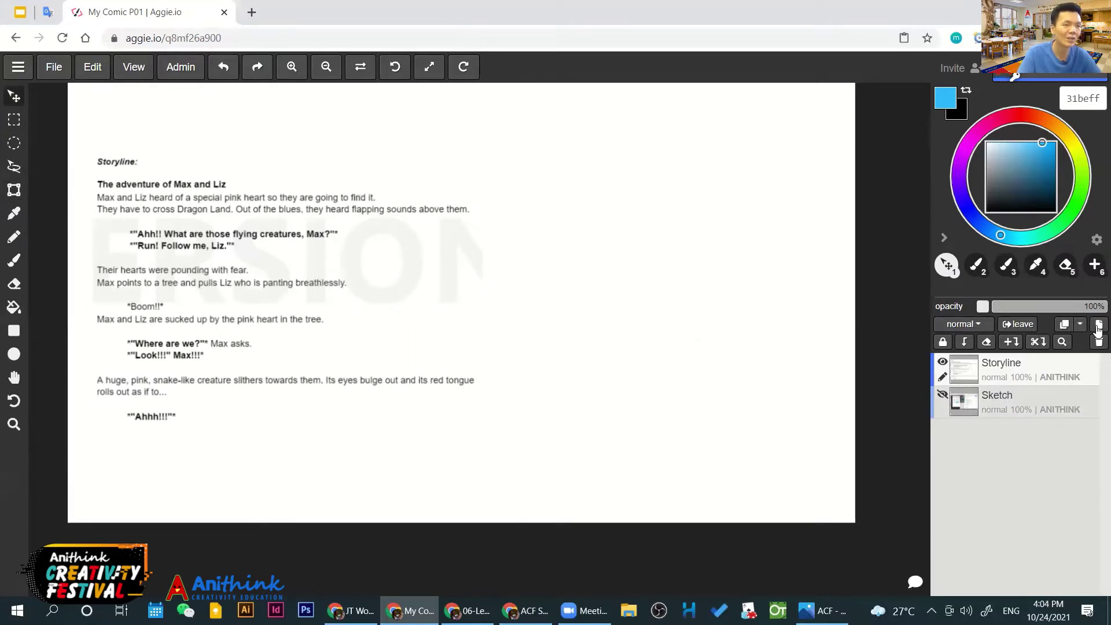
Add a new layer above Storyline and name it 'Sketch'
{"action": "left_click", "coordinate": [1097, 326]}
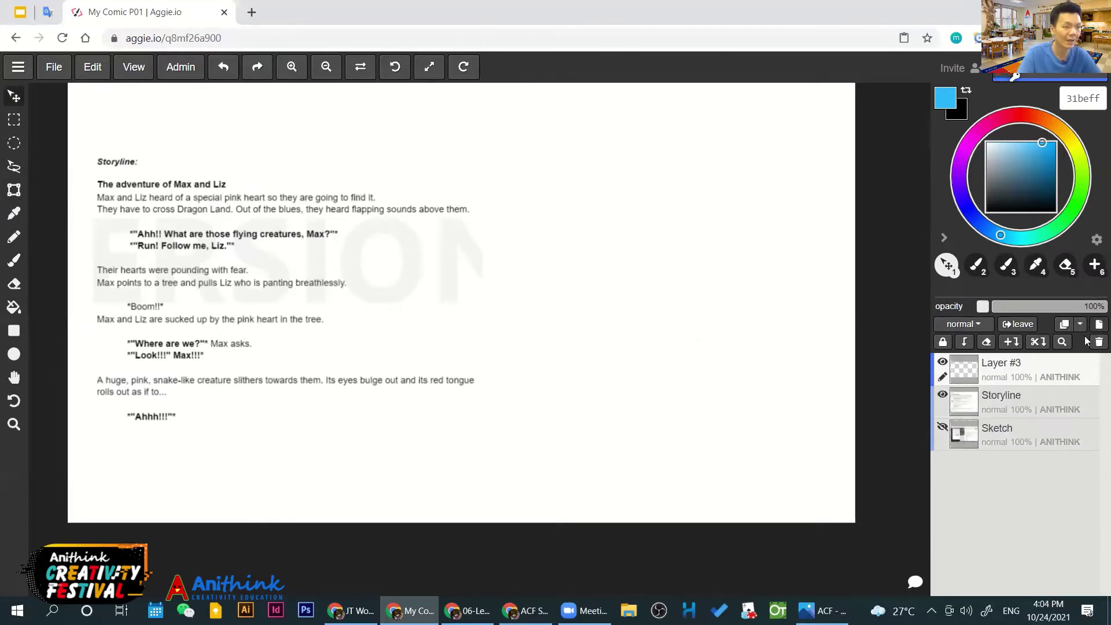
{"action": "double_click", "coordinate": [1002, 363]}
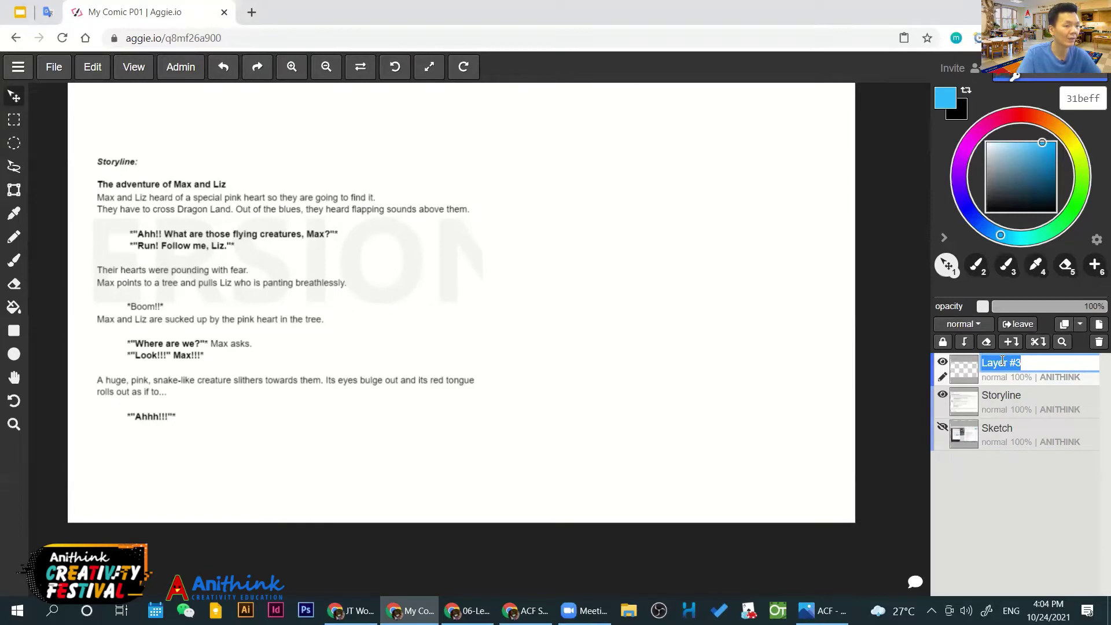
{"action": "type", "text": "Sketch"}
{"action": "key", "text": "Return"}
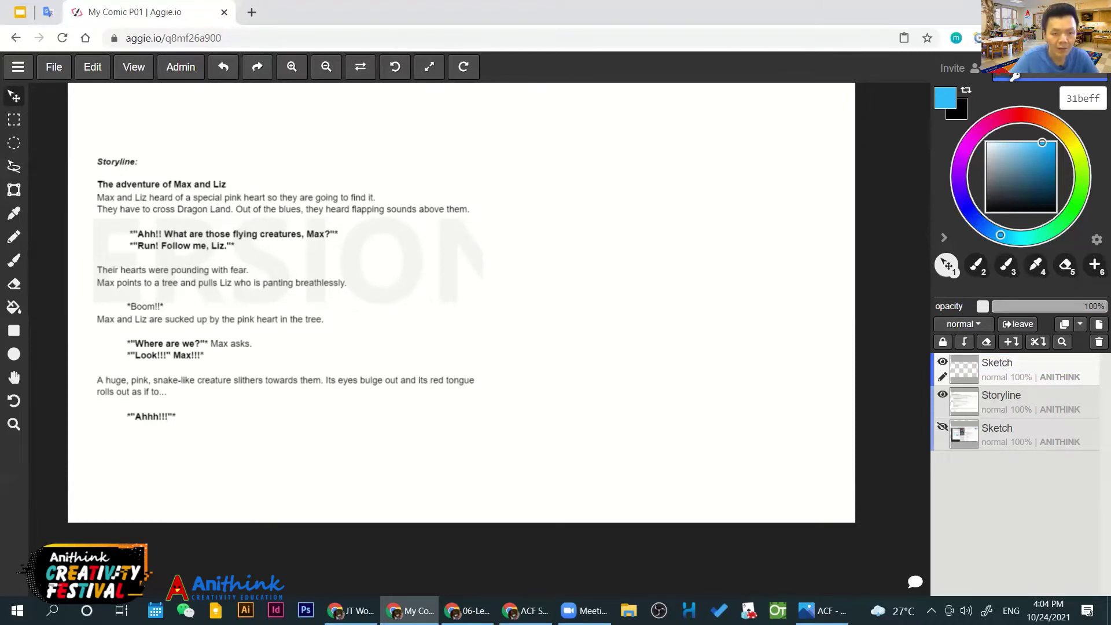
Pan the view so the enlarged storyline text sits toward the left
{"action": "left_click", "coordinate": [467, 610]}
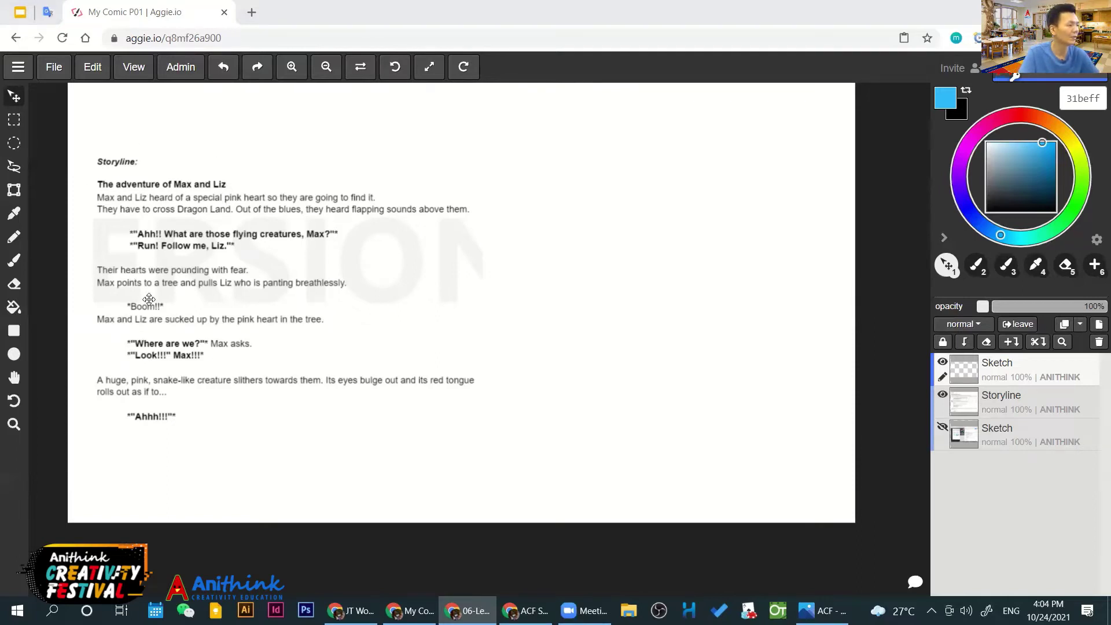
{"action": "scroll", "coordinate": [134, 308], "scroll_direction": "up", "scroll_amount": 3}
{"action": "key", "text": "h"}
{"action": "left_click_drag", "start_coordinate": [243, 285], "coordinate": [309, 366]}
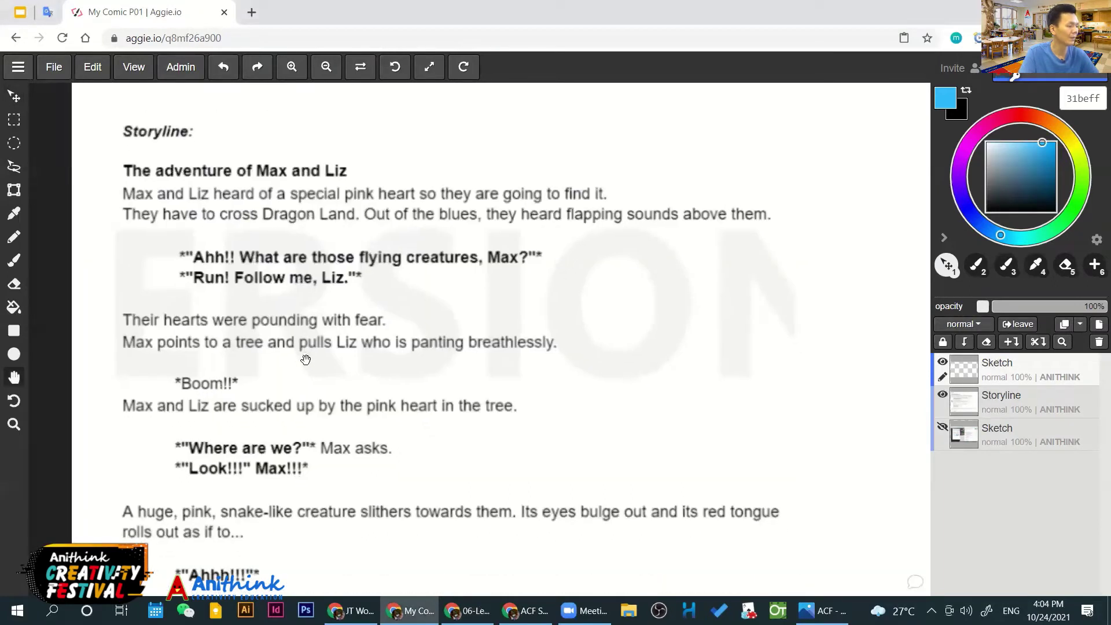
{"action": "left_click_drag", "start_coordinate": [479, 492], "coordinate": [404, 457]}
Zoom out and back in with the toolbar buttons to reframe the storyline page
{"action": "key", "text": "v"}
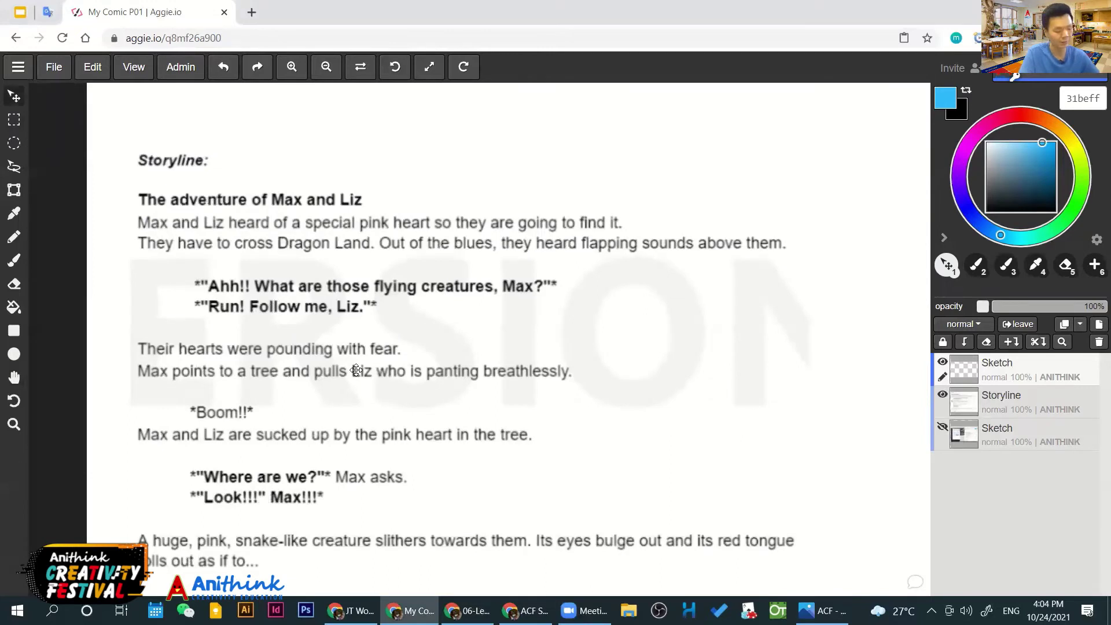
{"action": "key", "text": "h"}
{"action": "left_click_drag", "start_coordinate": [451, 335], "coordinate": [434, 287]}
{"action": "key", "text": "v"}
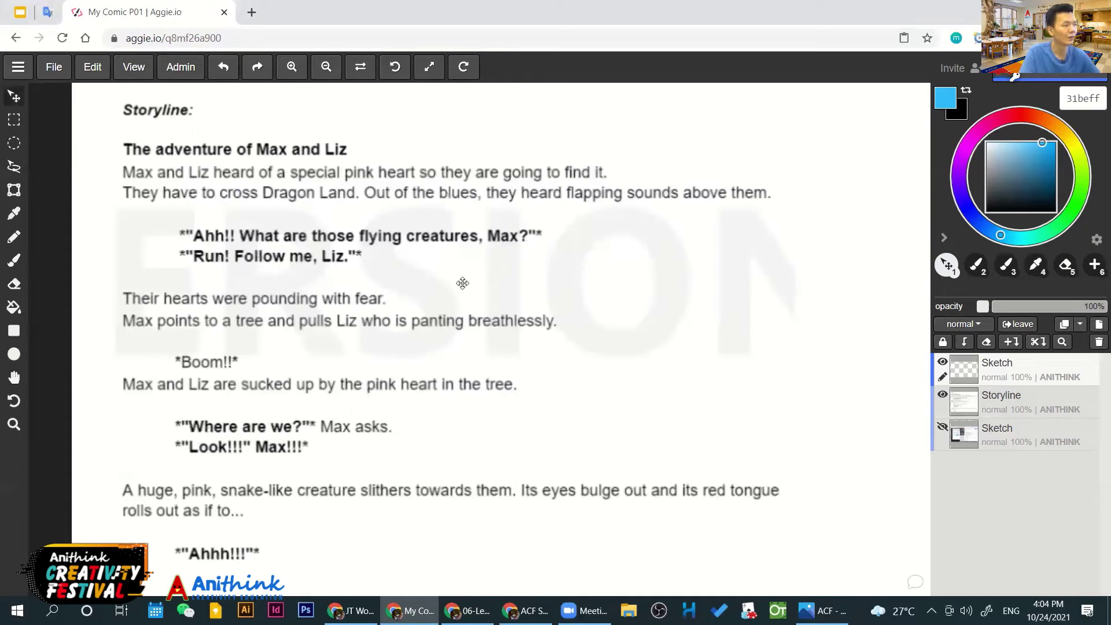
{"action": "left_click", "coordinate": [325, 67]}
{"action": "left_click", "coordinate": [322, 69]}
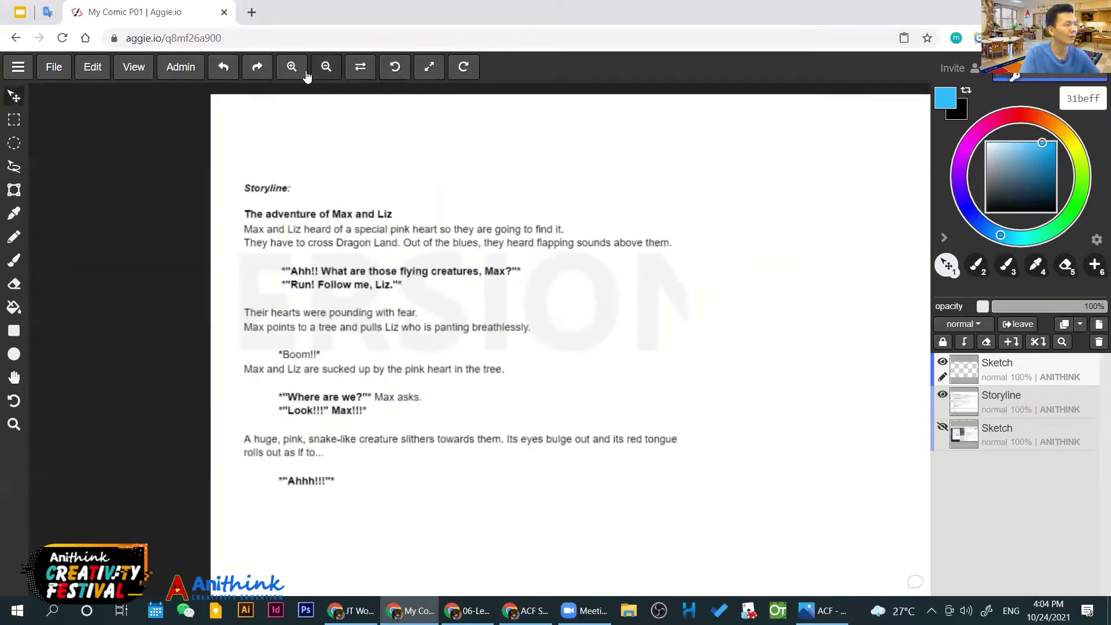
{"action": "left_click", "coordinate": [292, 68]}
{"action": "left_click", "coordinate": [292, 68]}
{"action": "left_click", "coordinate": [326, 67]}
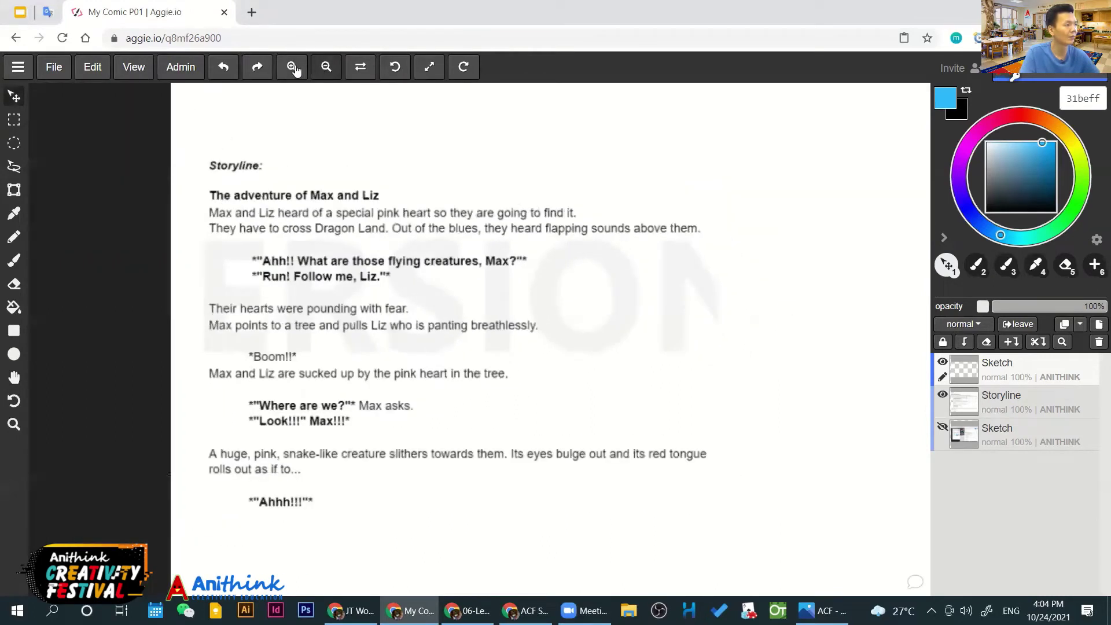
{"action": "left_click", "coordinate": [292, 68]}
{"action": "key", "text": "h"}
{"action": "key", "text": "v"}
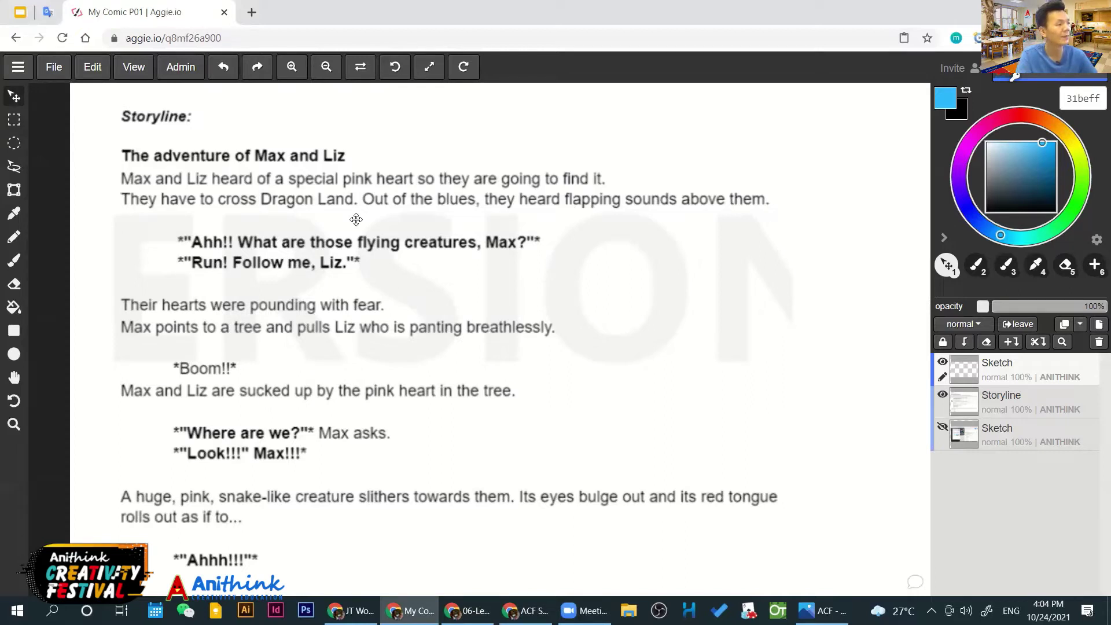
Scroll and nudge the view up-left so the full storyline text fits in view
{"action": "scroll", "coordinate": [358, 218], "scroll_direction": "down", "scroll_amount": 3}
{"action": "scroll", "coordinate": [358, 217], "scroll_direction": "up", "scroll_amount": 2}
{"action": "scroll", "coordinate": [340, 270], "scroll_direction": "down", "scroll_amount": 2}
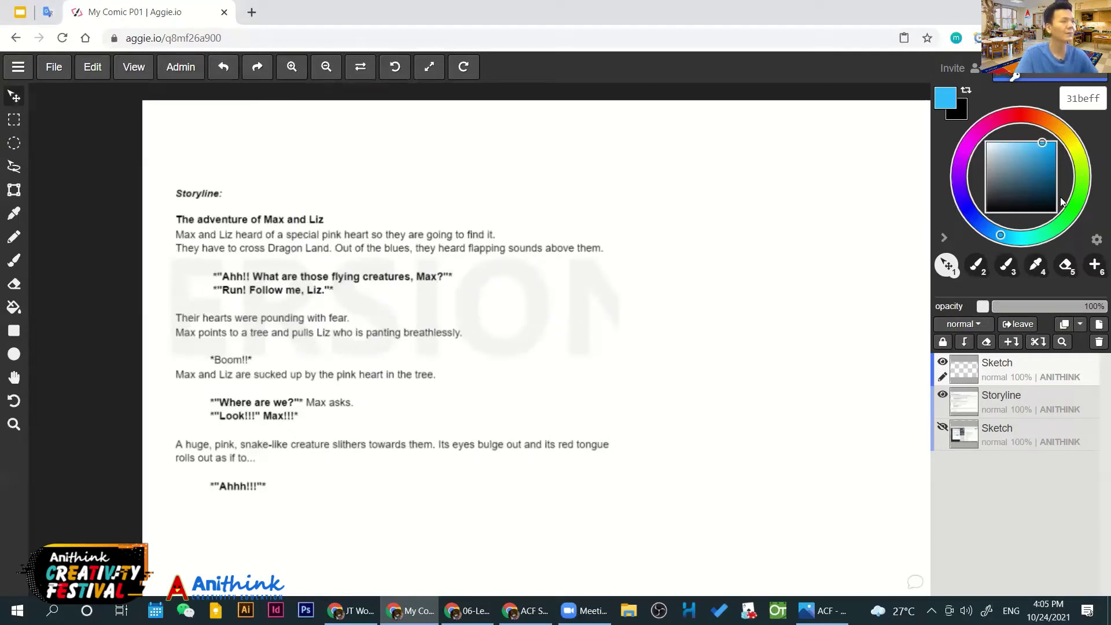
{"action": "key", "text": "h"}
{"action": "left_click_drag", "start_coordinate": [676, 239], "coordinate": [663, 224]}
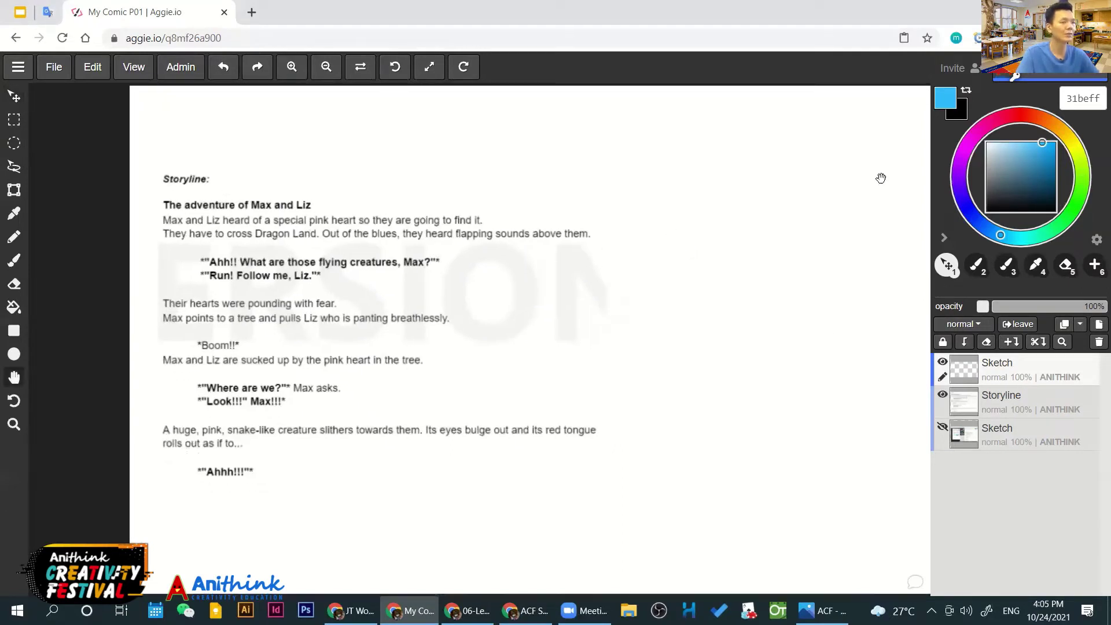
Switch to the Brush and pick dark grey 272727 from the colour square
{"action": "left_click", "coordinate": [16, 266]}
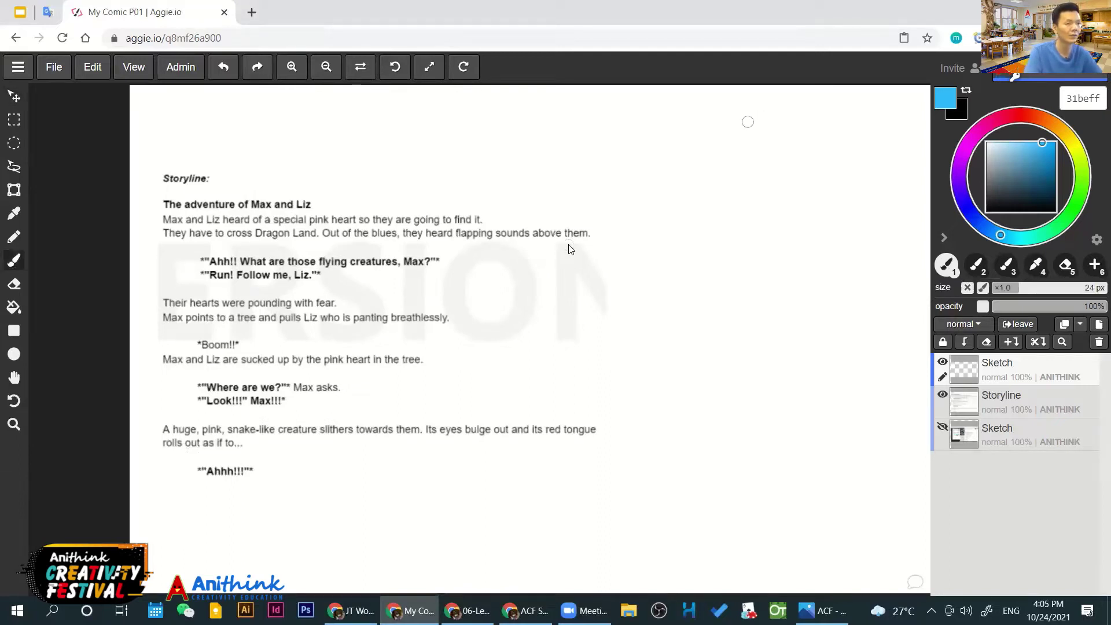
{"action": "left_click_drag", "start_coordinate": [991, 196], "coordinate": [986, 201]}
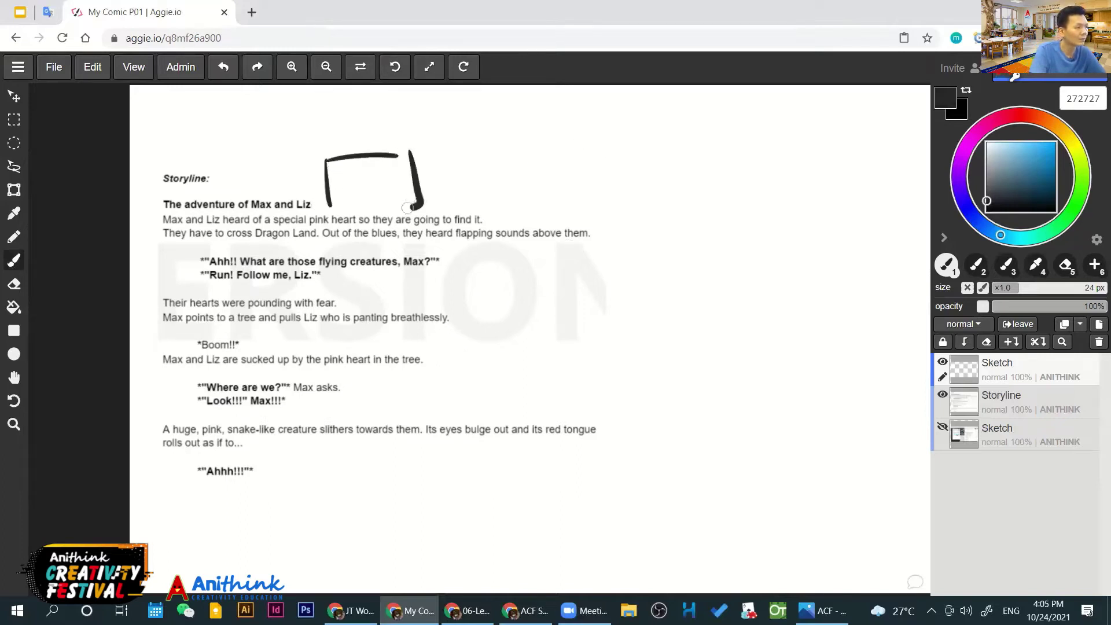
{"action": "scroll", "coordinate": [569, 248], "scroll_direction": "right", "scroll_amount": 3}
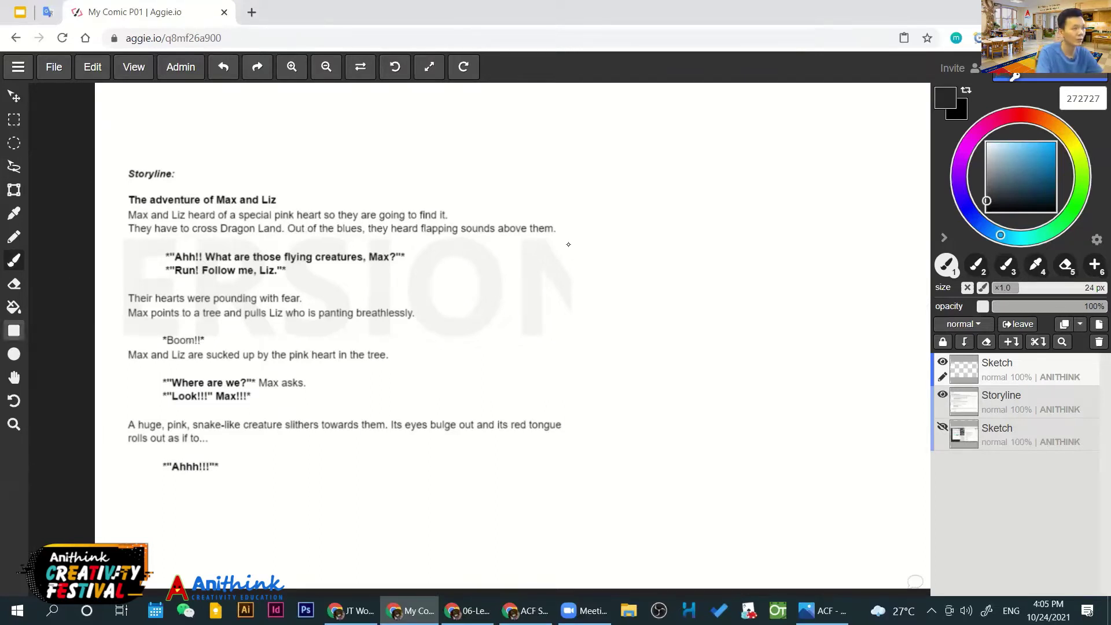
Draw filled light grey e6e6e6 rectangles side by side along the page top, replacing a dark one
{"action": "left_click", "coordinate": [14, 330]}
{"action": "left_click_drag", "start_coordinate": [565, 114], "coordinate": [633, 175]}
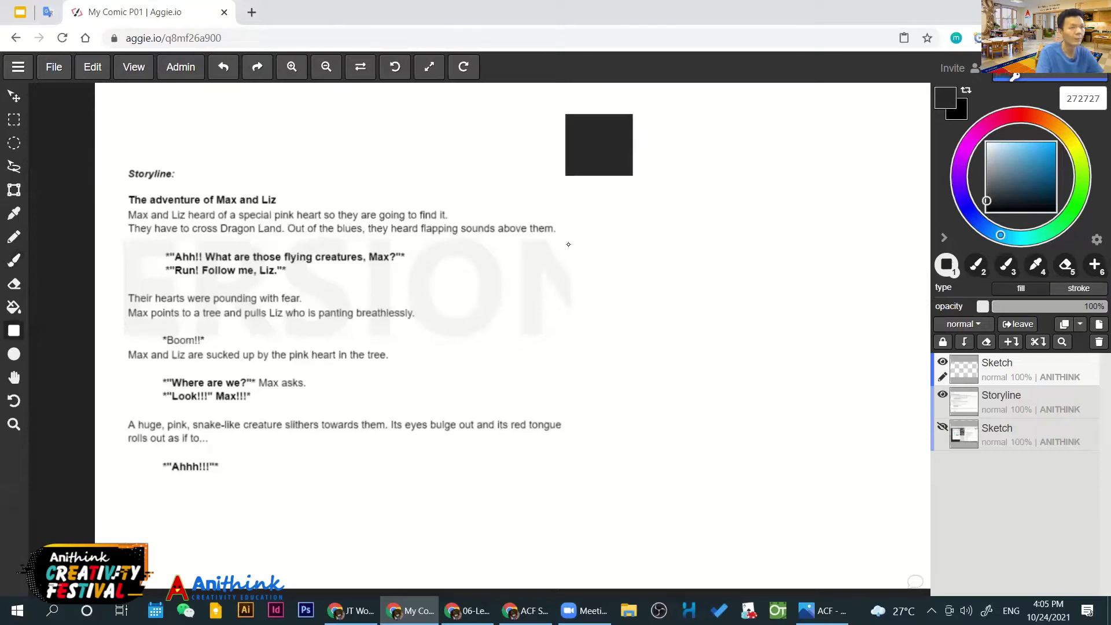
{"action": "key", "text": "ctrl+z"}
{"action": "left_click_drag", "start_coordinate": [987, 201], "coordinate": [986, 149]}
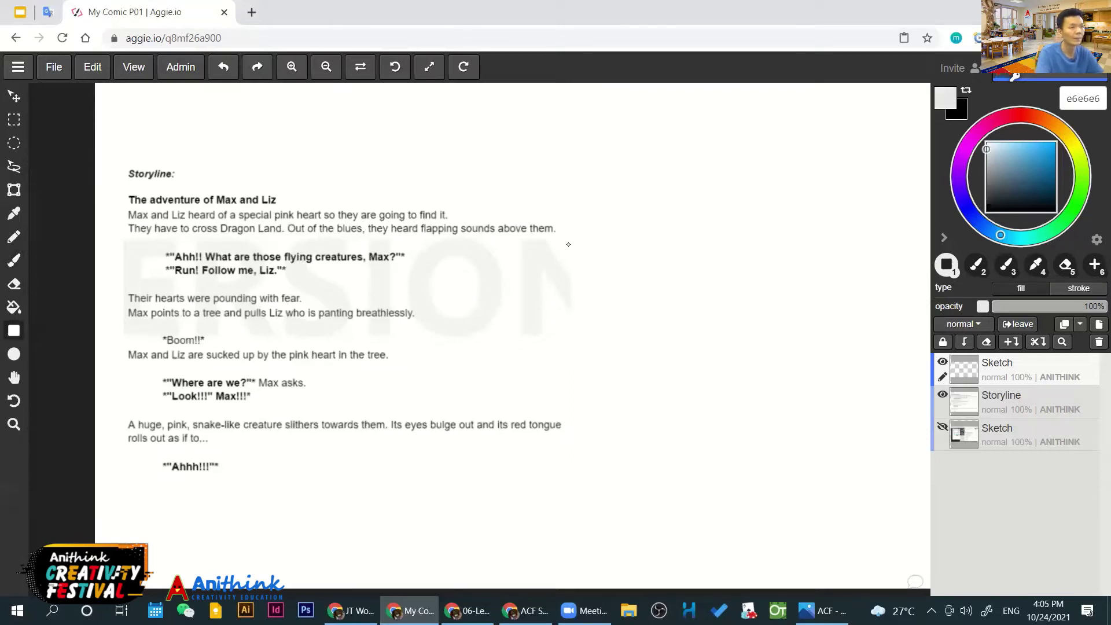
{"action": "left_click_drag", "start_coordinate": [555, 112], "coordinate": [658, 177]}
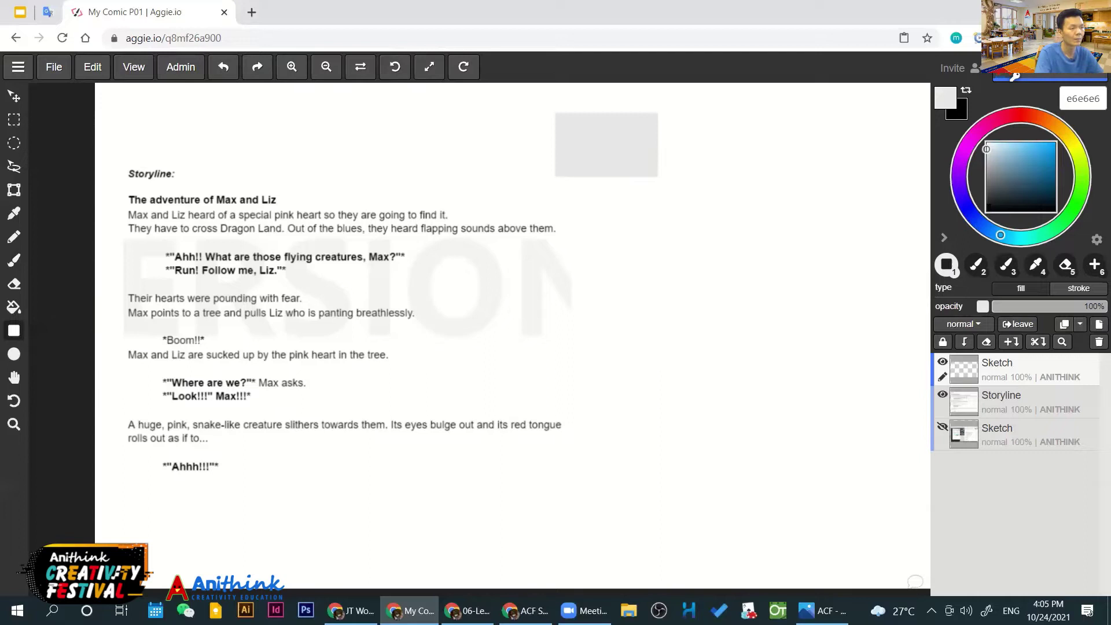
{"action": "left_click_drag", "start_coordinate": [658, 113], "coordinate": [674, 184]}
{"action": "left_click_drag", "start_coordinate": [462, 289], "coordinate": [414, 304]}
{"action": "left_click_drag", "start_coordinate": [557, 248], "coordinate": [565, 243]}
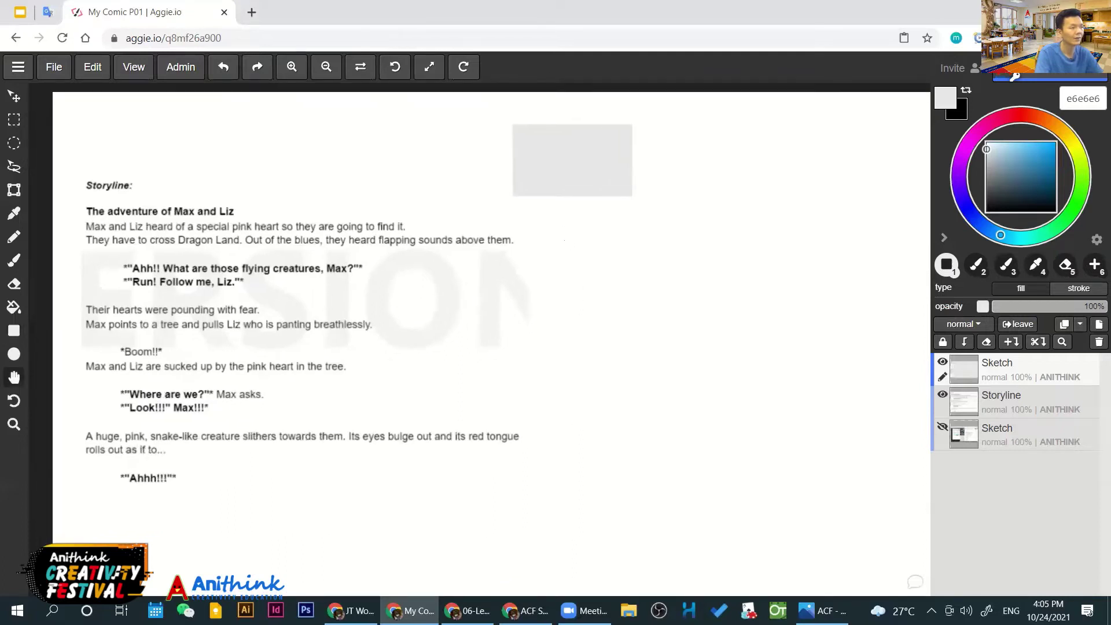
{"action": "key", "text": "space"}
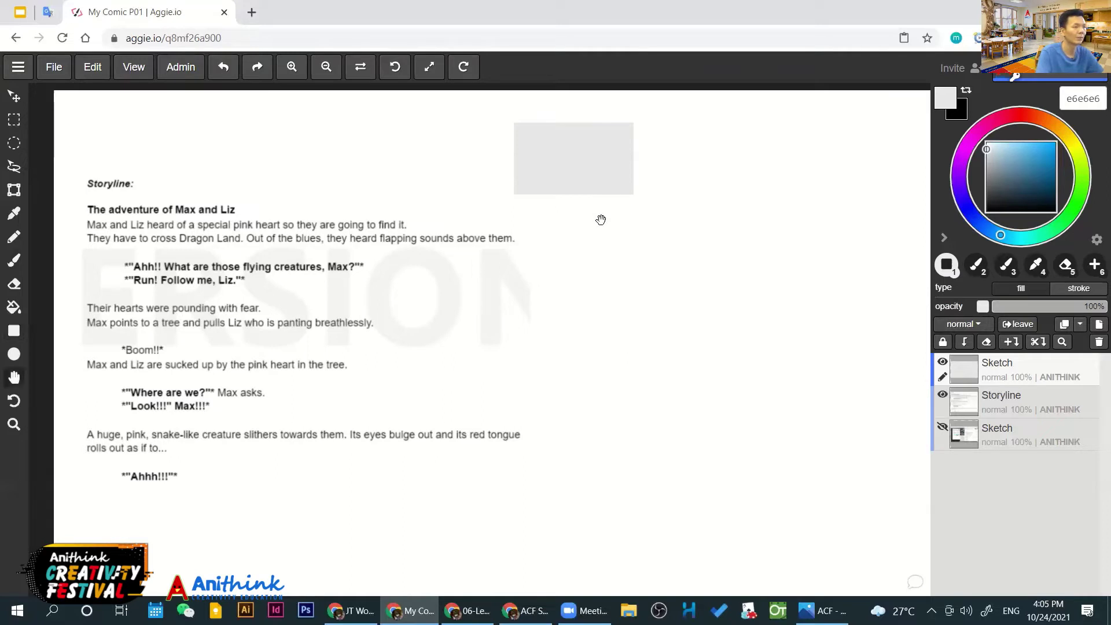
{"action": "scroll", "coordinate": [601, 219], "scroll_direction": "right", "scroll_amount": 5}
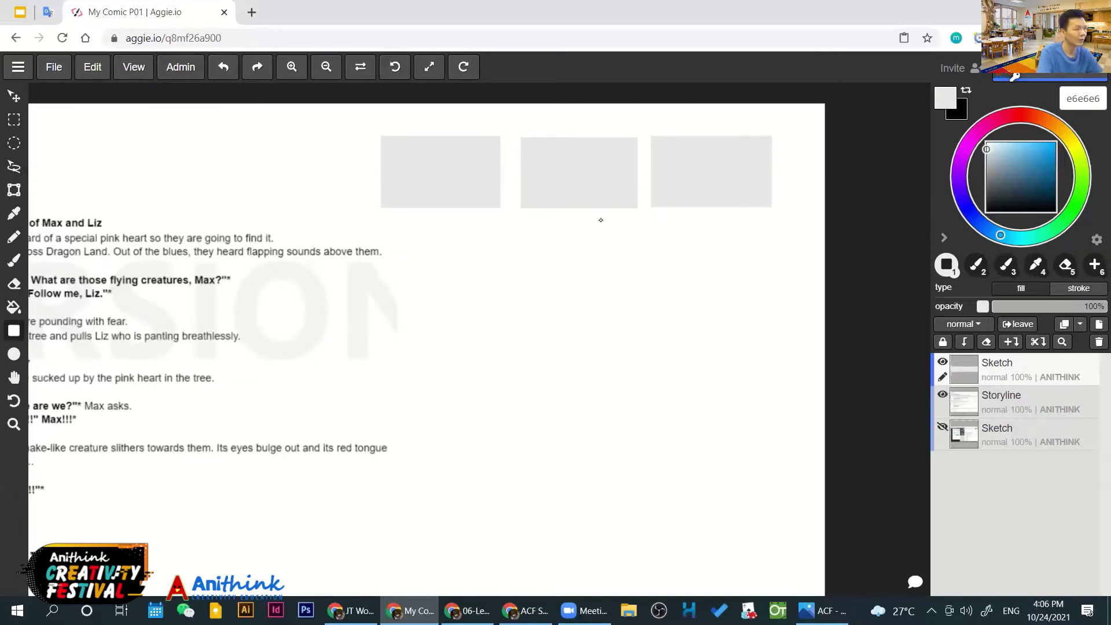
Brush faint panel outlines below the middle and right grey boxes
{"action": "key", "text": "b"}
{"action": "mouse_move", "coordinate": [384, 236]}
{"action": "left_mouse_down"}
{"action": "mouse_move", "coordinate": [390, 302]}
{"action": "mouse_move", "coordinate": [493, 314]}
{"action": "mouse_move", "coordinate": [373, 229]}
{"action": "mouse_move", "coordinate": [502, 246]}
{"action": "mouse_move", "coordinate": [380, 236]}
{"action": "left_mouse_up"}
{"action": "key", "text": "ctrl+z"}
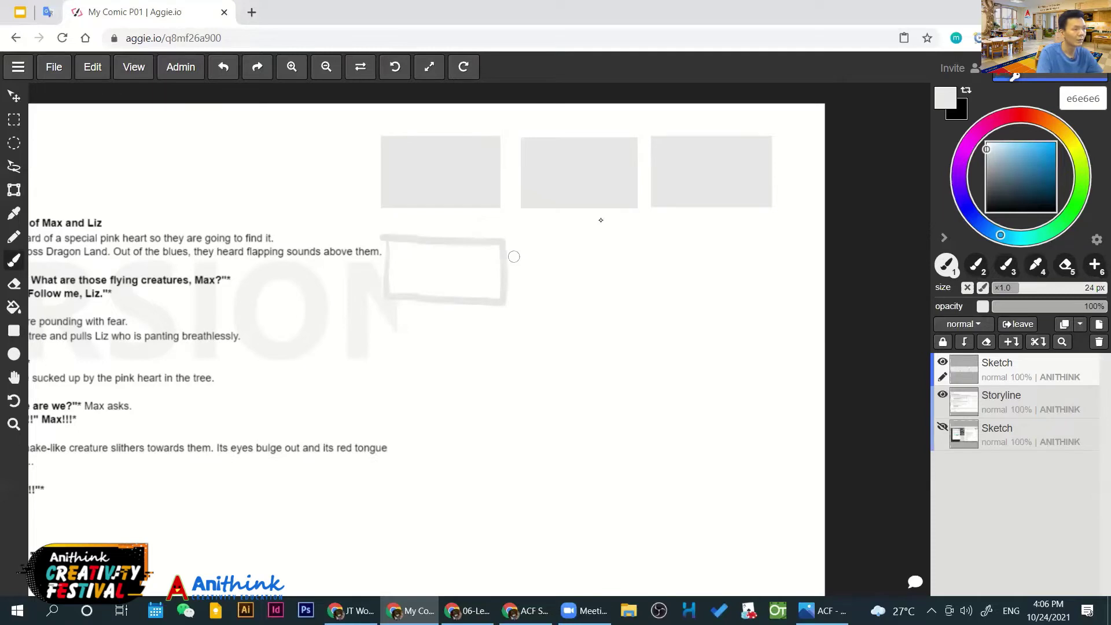
{"action": "mouse_move", "coordinate": [528, 238]}
{"action": "left_mouse_down"}
{"action": "mouse_move", "coordinate": [532, 278]}
{"action": "mouse_move", "coordinate": [640, 286]}
{"action": "mouse_move", "coordinate": [531, 235]}
{"action": "left_mouse_up"}
{"action": "mouse_move", "coordinate": [663, 238]}
{"action": "left_mouse_down"}
{"action": "mouse_move", "coordinate": [664, 268]}
{"action": "mouse_move", "coordinate": [767, 242]}
{"action": "mouse_move", "coordinate": [677, 239]}
{"action": "left_mouse_up"}
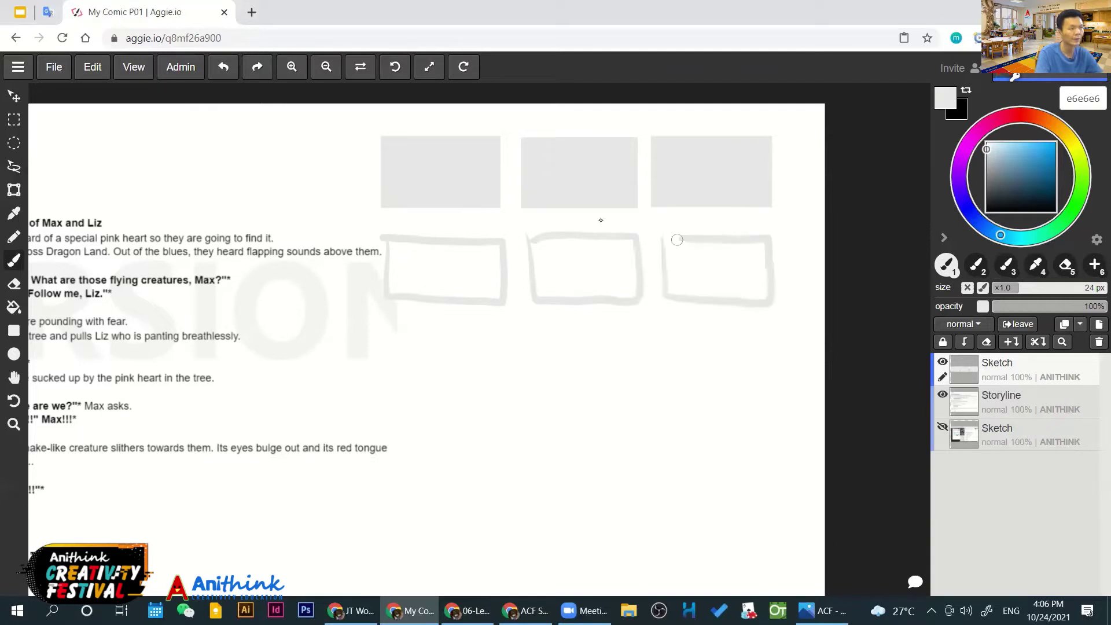
Pick dark grey 313131, undoing an accidental Paint Bucket fill of the Sketch layer
{"action": "left_click", "coordinate": [986, 197]}
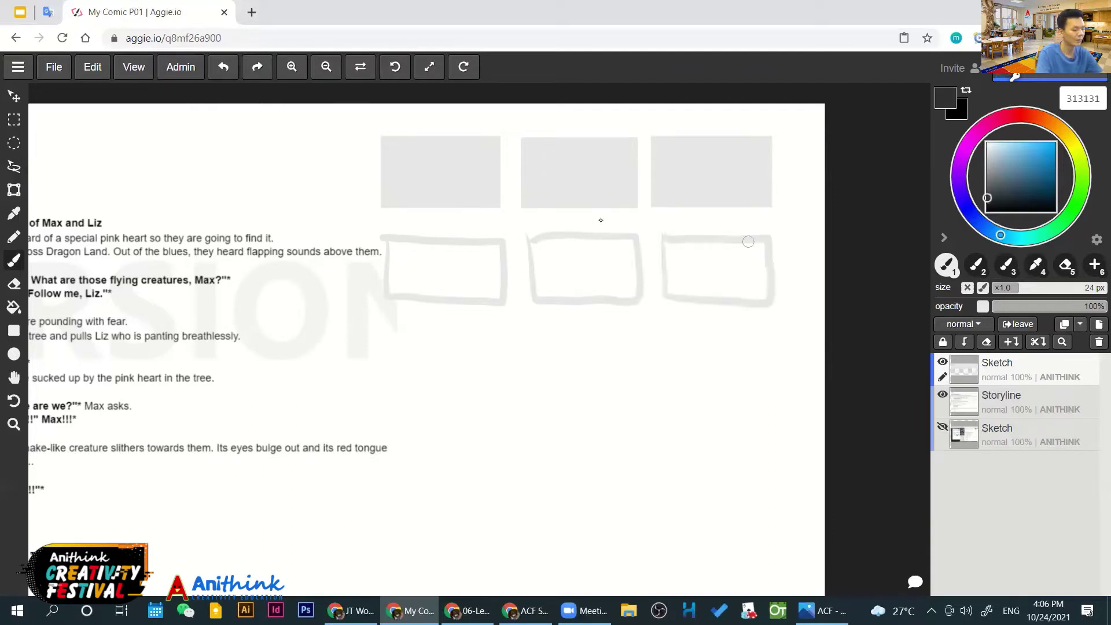
{"action": "key", "text": "g"}
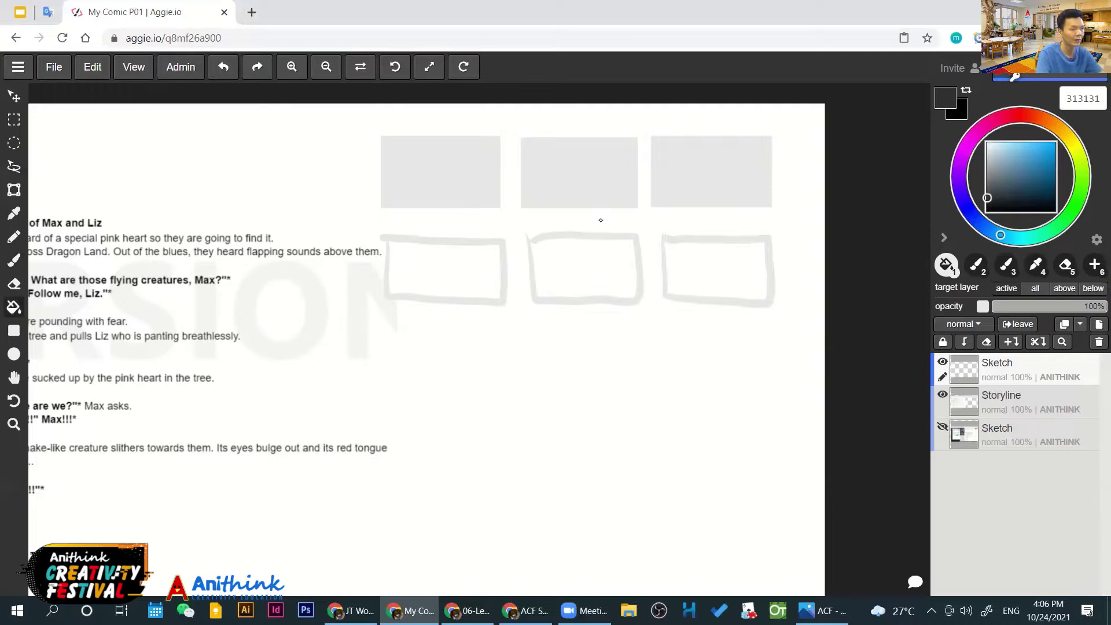
{"action": "left_click", "coordinate": [600, 220]}
{"action": "key", "text": "ctrl+z"}
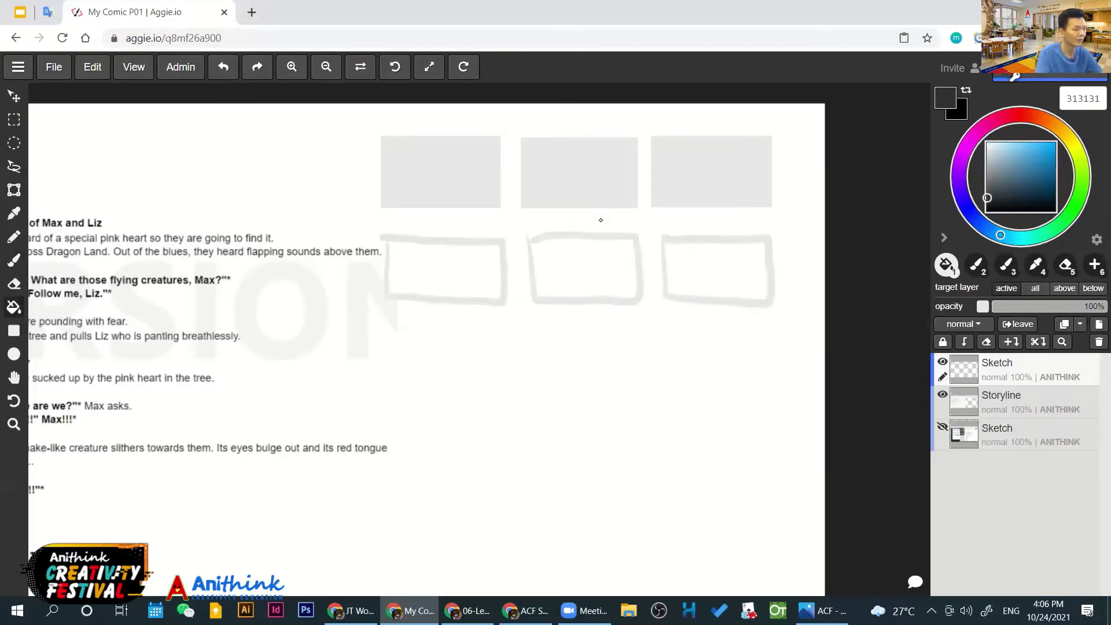
Brush bold 24 px panel frames for the first and second rows of the grid
{"action": "key", "text": "b"}
{"action": "mouse_move", "coordinate": [389, 325]}
{"action": "left_mouse_down"}
{"action": "mouse_move", "coordinate": [485, 397]}
{"action": "mouse_move", "coordinate": [500, 330]}
{"action": "mouse_move", "coordinate": [388, 327]}
{"action": "left_mouse_up"}
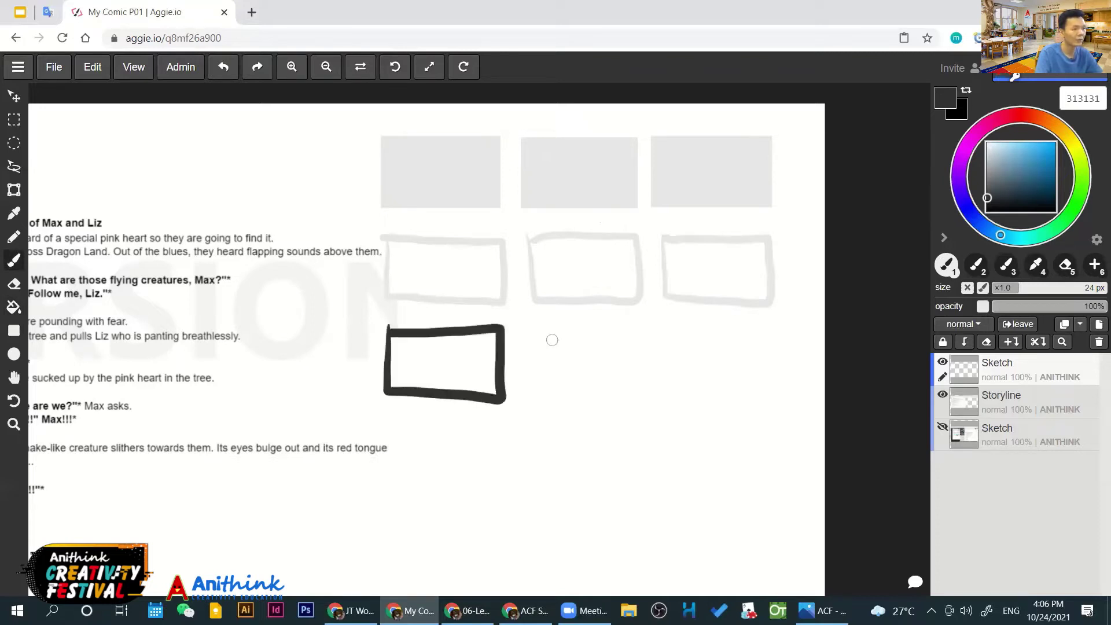
{"action": "mouse_move", "coordinate": [541, 329]}
{"action": "left_mouse_down"}
{"action": "mouse_move", "coordinate": [604, 401]}
{"action": "mouse_move", "coordinate": [651, 341]}
{"action": "left_mouse_up"}
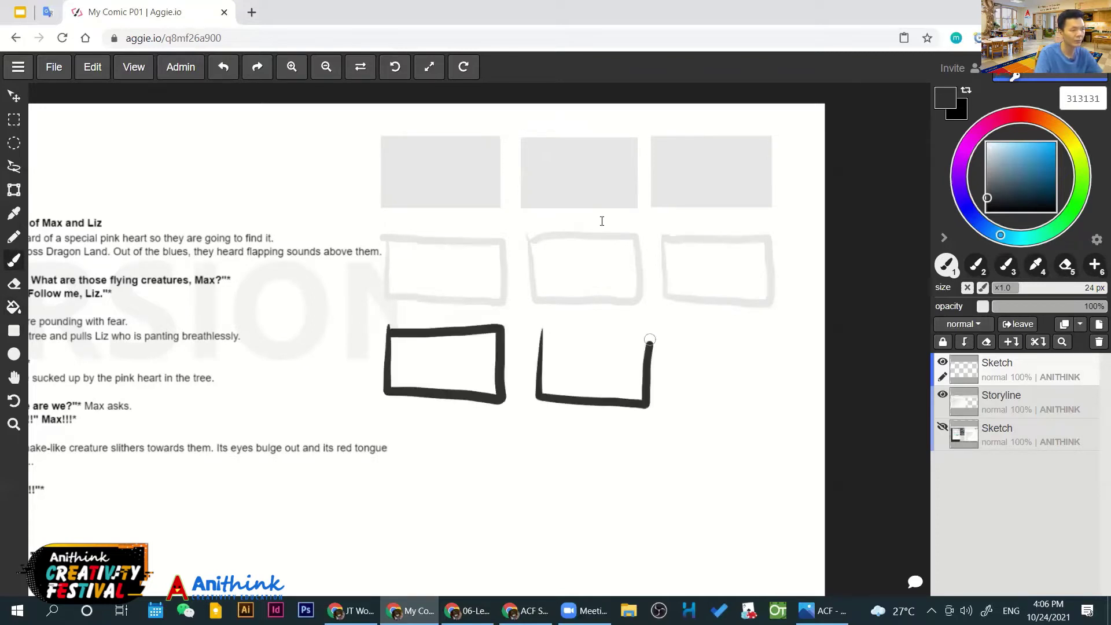
{"action": "mouse_move", "coordinate": [539, 328]}
{"action": "left_mouse_down"}
{"action": "mouse_move", "coordinate": [774, 348]}
{"action": "mouse_move", "coordinate": [685, 337]}
{"action": "left_mouse_up"}
{"action": "scroll", "coordinate": [600, 219], "scroll_direction": "down", "scroll_amount": 3}
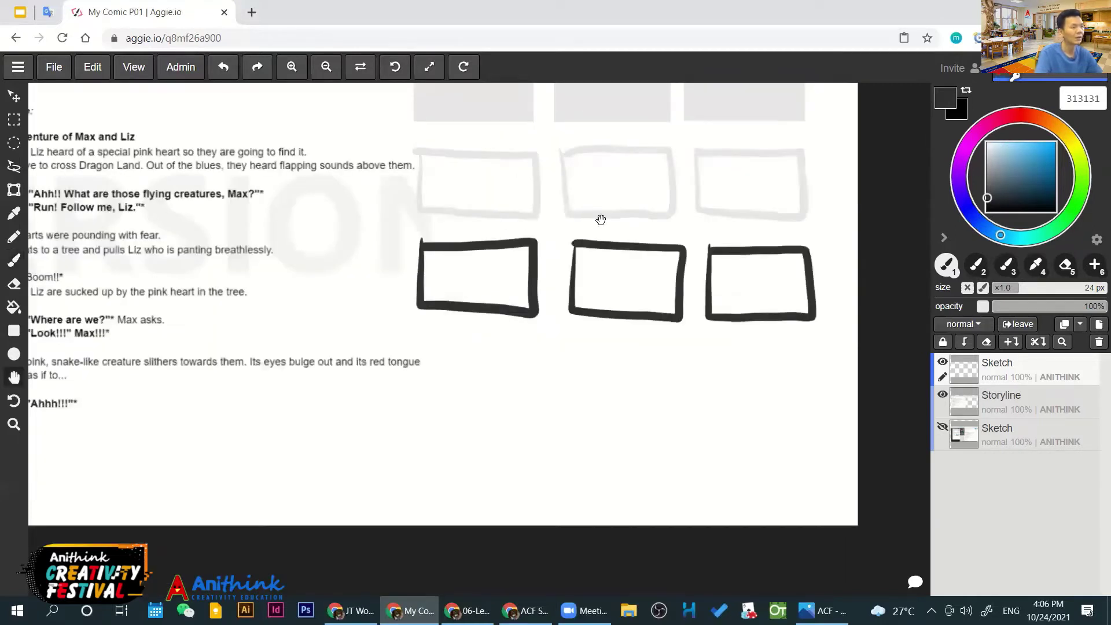
{"action": "mouse_move", "coordinate": [426, 338]}
{"action": "left_mouse_down"}
{"action": "mouse_move", "coordinate": [535, 419]}
{"action": "mouse_move", "coordinate": [432, 337]}
{"action": "left_mouse_up"}
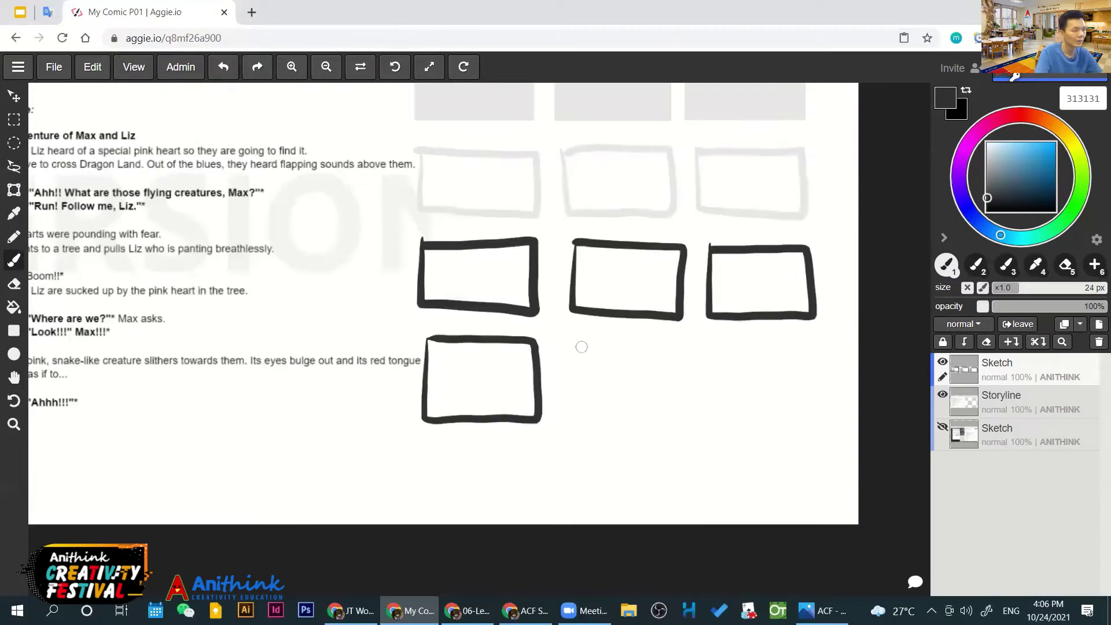
{"action": "mouse_move", "coordinate": [577, 342]}
{"action": "left_mouse_down"}
{"action": "mouse_move", "coordinate": [689, 385]}
{"action": "mouse_move", "coordinate": [579, 342]}
{"action": "left_mouse_up"}
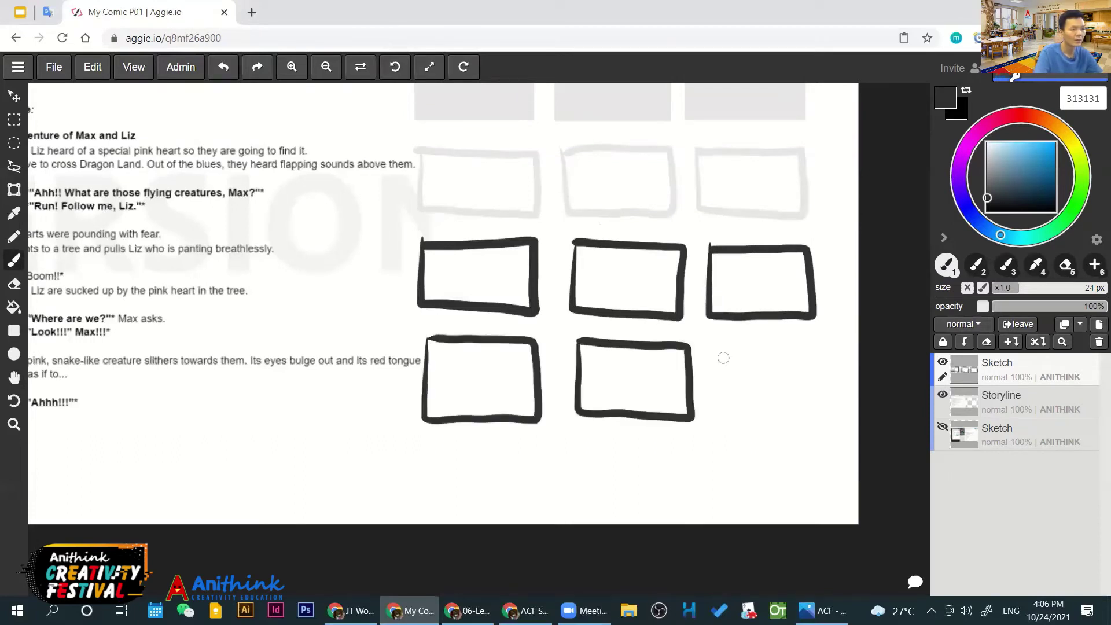
{"action": "mouse_move", "coordinate": [716, 338]}
{"action": "left_mouse_down"}
{"action": "mouse_move", "coordinate": [723, 416]}
{"action": "mouse_move", "coordinate": [807, 342]}
{"action": "mouse_move", "coordinate": [700, 345]}
{"action": "left_mouse_up"}
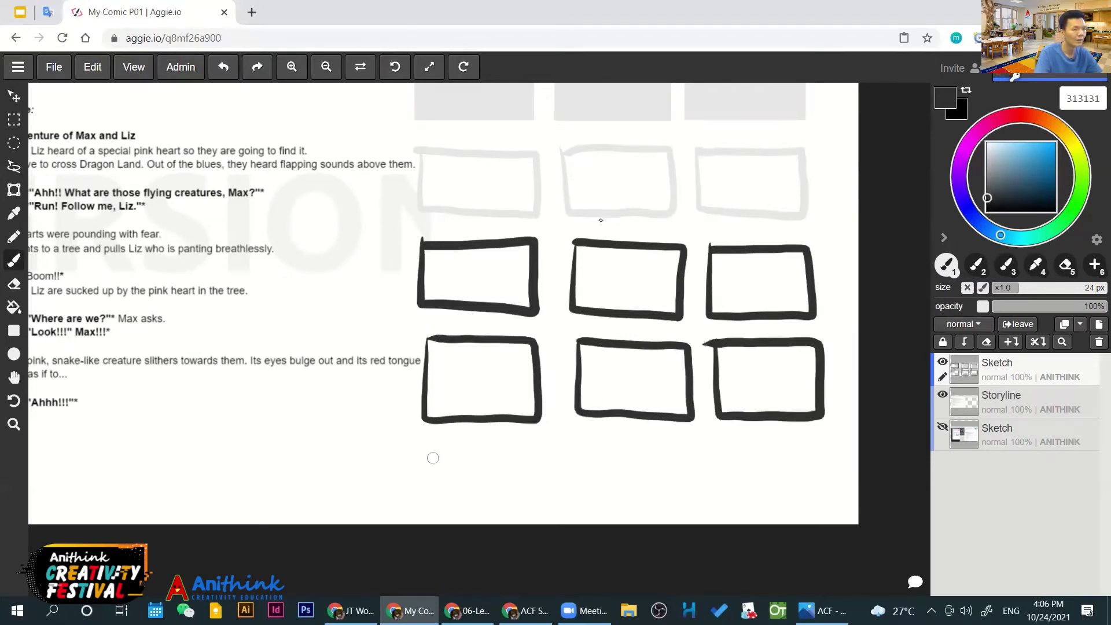
Draw the bottom row of three frames, redoing the last panel with a 9 px brush
{"action": "left_click_drag", "start_coordinate": [432, 459], "coordinate": [439, 588]}
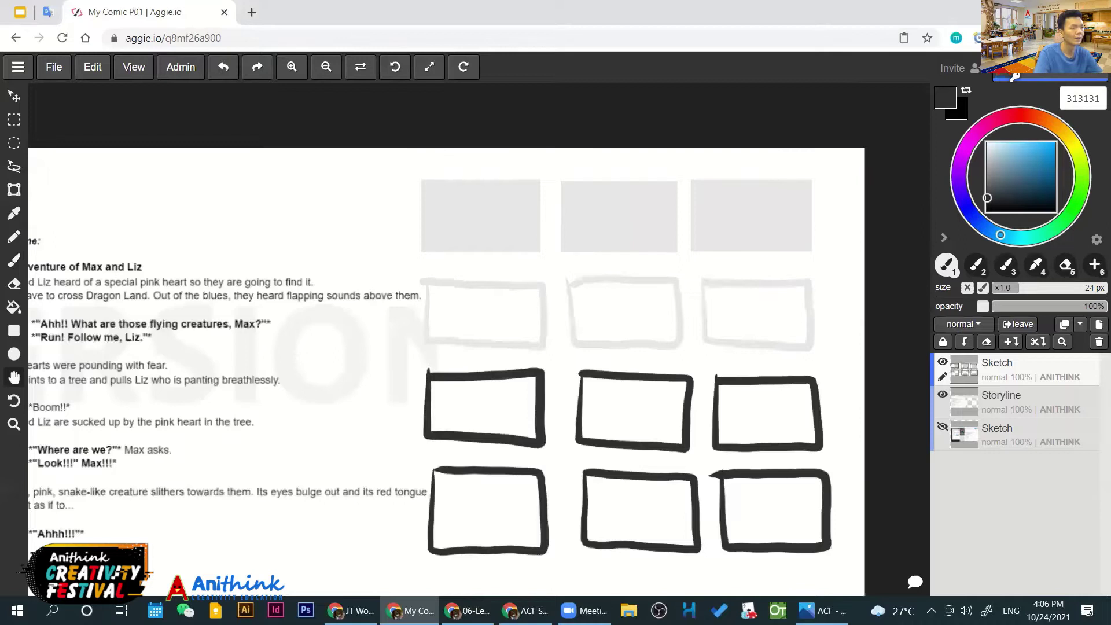
{"action": "scroll", "coordinate": [441, 433], "scroll_direction": "down", "scroll_amount": 3}
{"action": "key", "text": "b"}
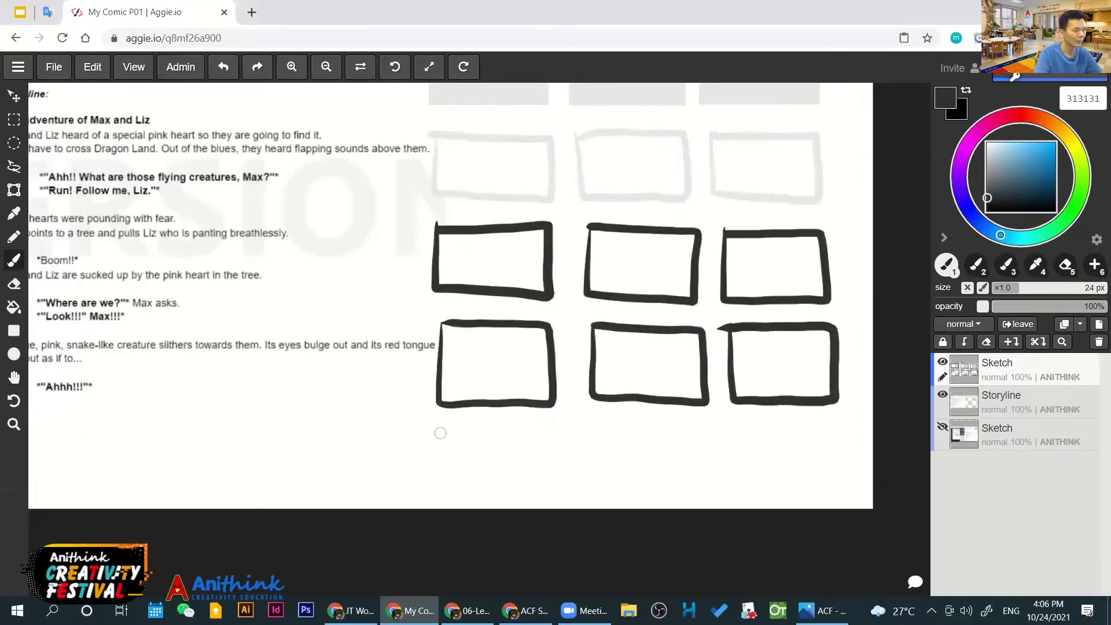
{"action": "mouse_move", "coordinate": [440, 433]}
{"action": "left_mouse_down"}
{"action": "mouse_move", "coordinate": [445, 490]}
{"action": "mouse_move", "coordinate": [532, 431]}
{"action": "mouse_move", "coordinate": [439, 429]}
{"action": "left_mouse_up"}
{"action": "mouse_move", "coordinate": [592, 425]}
{"action": "left_mouse_down"}
{"action": "mouse_move", "coordinate": [635, 497]}
{"action": "mouse_move", "coordinate": [634, 426]}
{"action": "mouse_move", "coordinate": [596, 427]}
{"action": "left_mouse_up"}
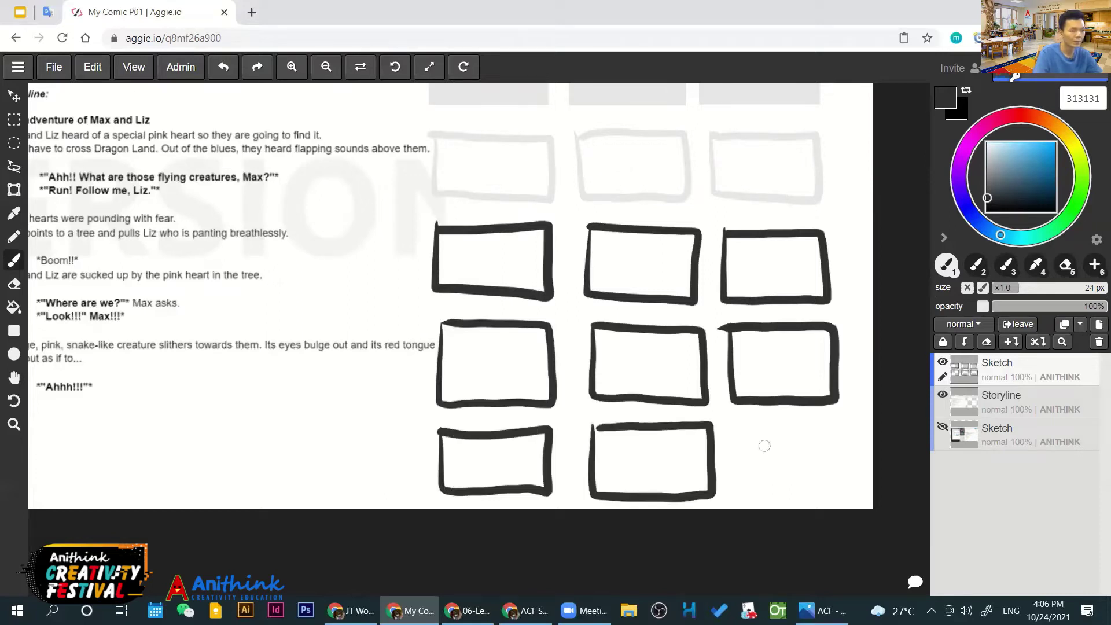
{"action": "mouse_move", "coordinate": [744, 450]}
{"action": "left_mouse_down"}
{"action": "mouse_move", "coordinate": [742, 431]}
{"action": "mouse_move", "coordinate": [782, 466]}
{"action": "left_mouse_up"}
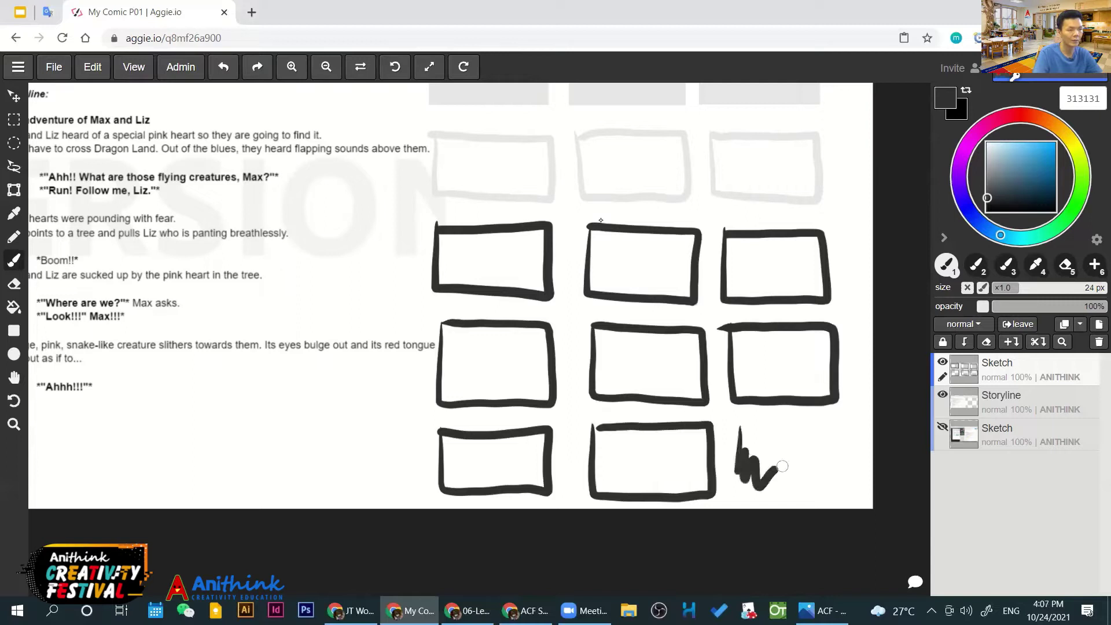
{"action": "key", "text": "ctrl+z"}
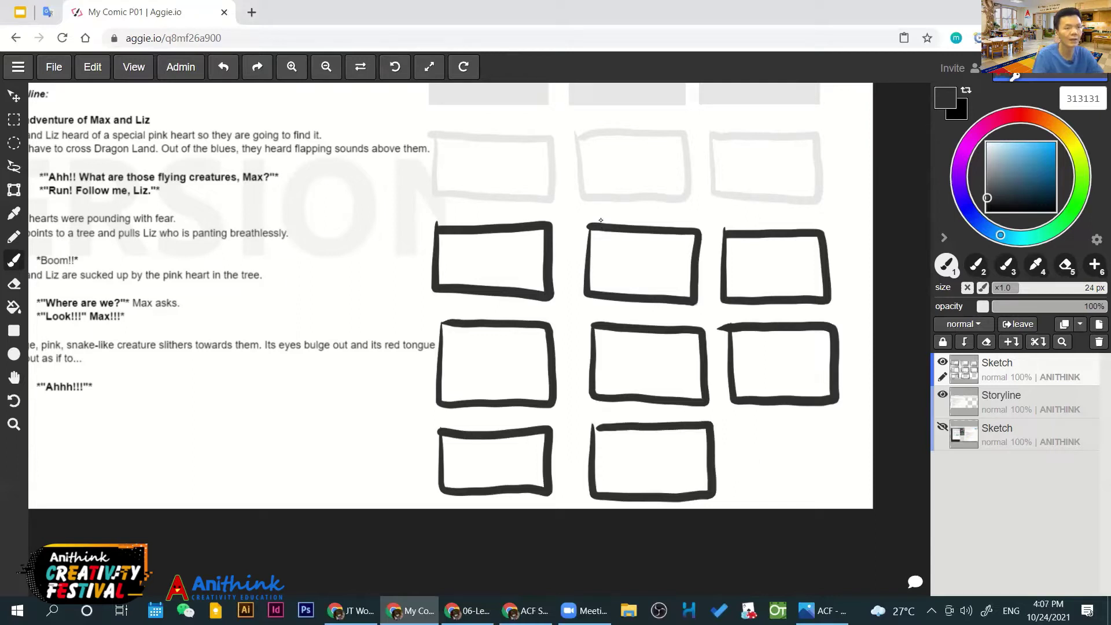
{"action": "key", "text": "bracketleft"}
{"action": "key", "text": "bracketleft"}
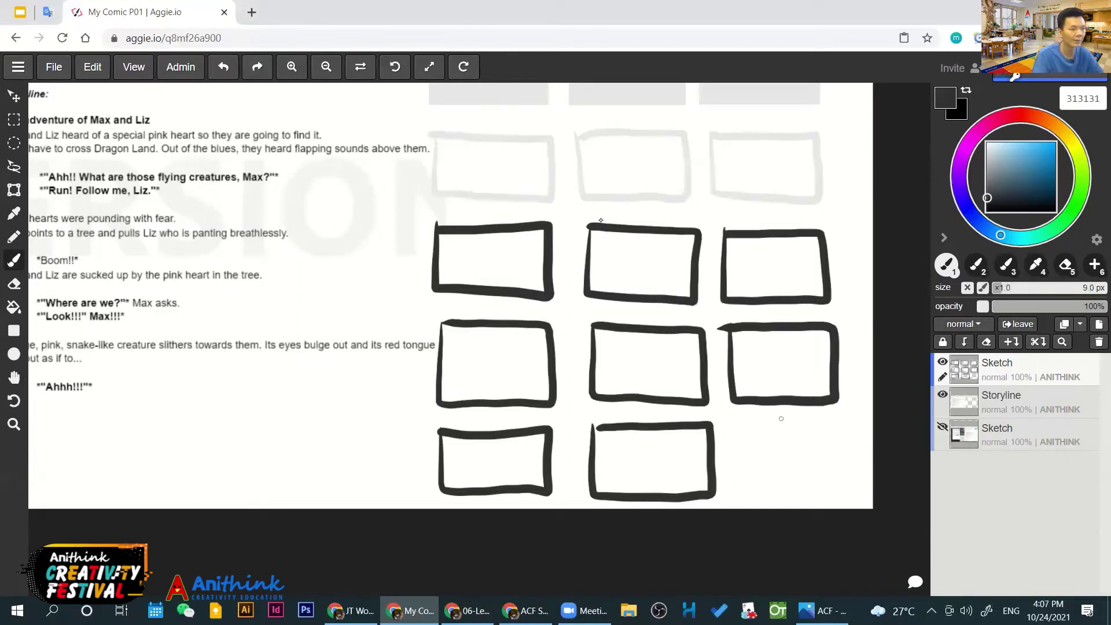
{"action": "mouse_move", "coordinate": [738, 421]}
{"action": "left_mouse_down"}
{"action": "mouse_move", "coordinate": [744, 489]}
{"action": "mouse_move", "coordinate": [831, 496]}
{"action": "mouse_move", "coordinate": [834, 421]}
{"action": "left_mouse_up"}
{"action": "key", "text": "ctrl+z"}
{"action": "key", "text": "ctrl+z"}
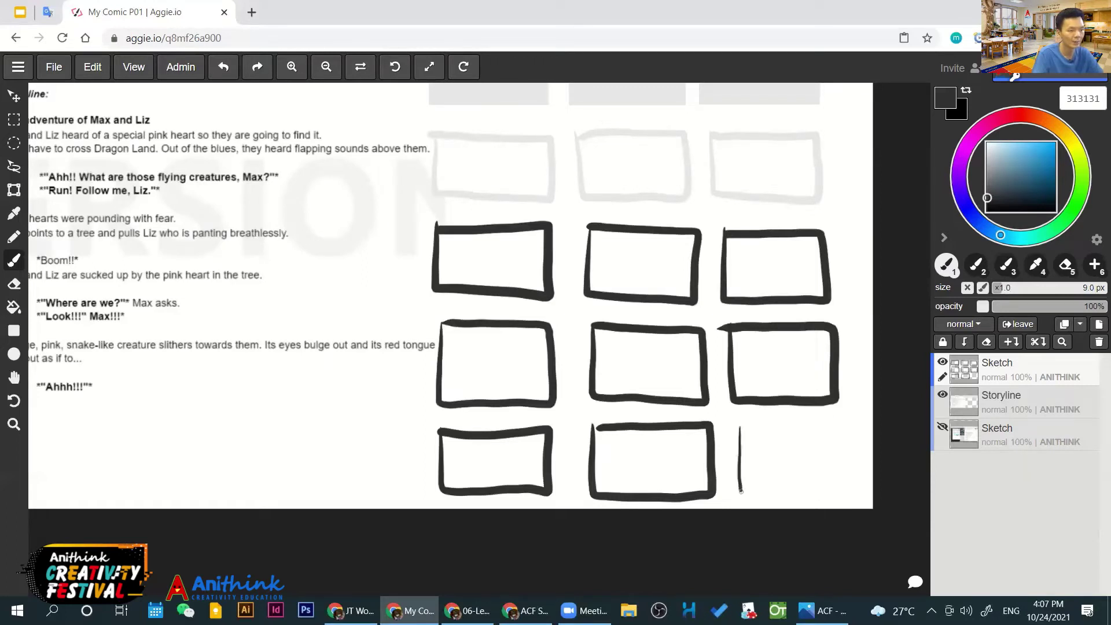
{"action": "mouse_move", "coordinate": [741, 490]}
{"action": "left_mouse_down"}
{"action": "mouse_move", "coordinate": [847, 443]}
{"action": "mouse_move", "coordinate": [793, 424]}
{"action": "mouse_move", "coordinate": [739, 426]}
{"action": "left_mouse_up"}
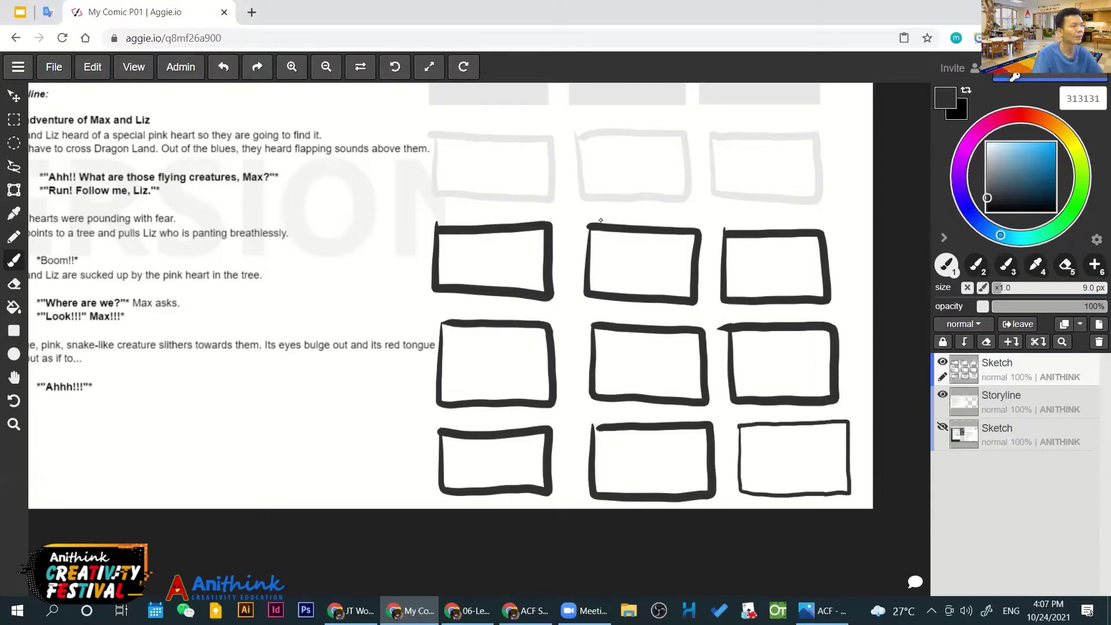
{"action": "key", "text": "space"}
{"action": "left_click_drag", "start_coordinate": [583, 207], "coordinate": [623, 280]}
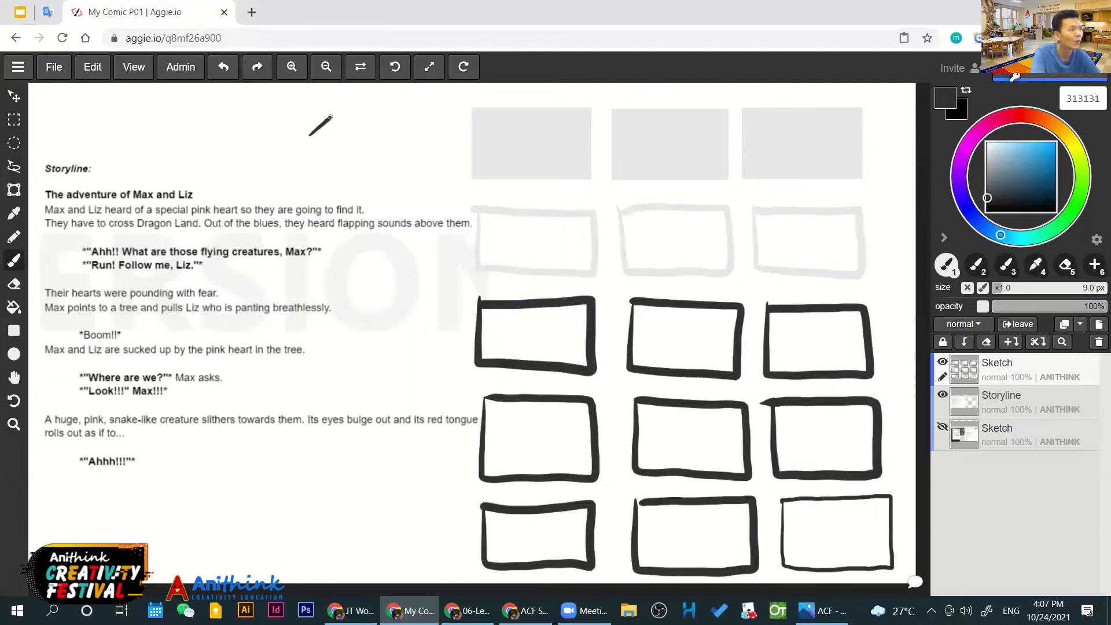
Handwrite 'thumbnail' with an arrow to the boxes and bracket the storyline title
{"action": "left_click_drag", "start_coordinate": [324, 126], "coordinate": [327, 145]}
{"action": "mouse_move", "coordinate": [327, 104]}
{"action": "left_mouse_down"}
{"action": "mouse_move", "coordinate": [359, 125]}
{"action": "mouse_move", "coordinate": [444, 121]}
{"action": "left_mouse_up"}
{"action": "mouse_move", "coordinate": [403, 136]}
{"action": "left_mouse_down"}
{"action": "mouse_move", "coordinate": [452, 177]}
{"action": "mouse_move", "coordinate": [442, 187]}
{"action": "left_mouse_up"}
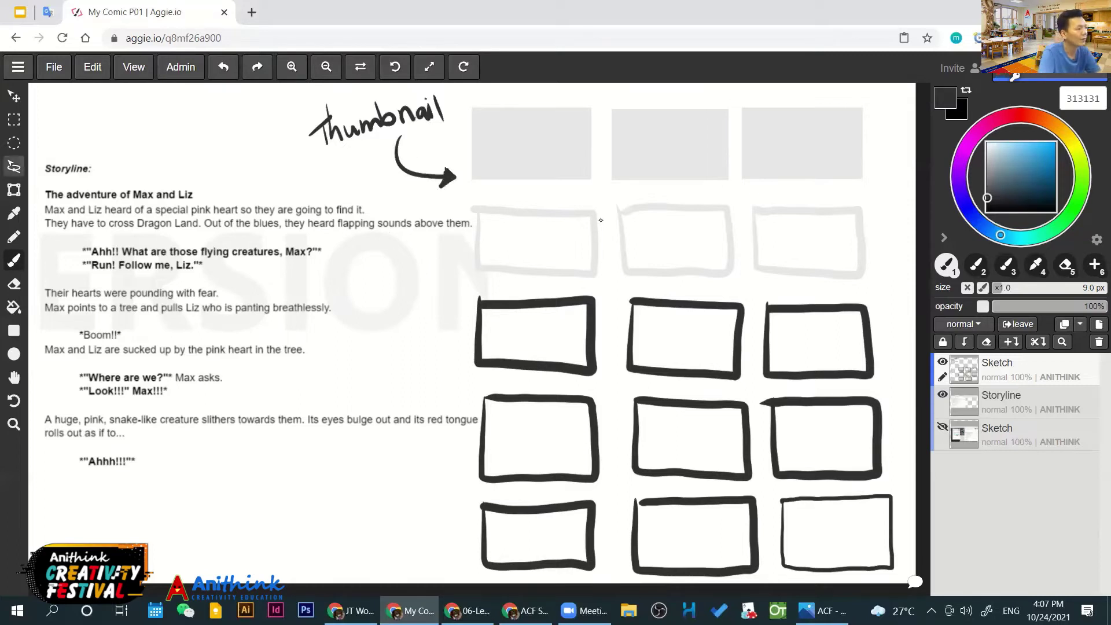
{"action": "left_click_drag", "start_coordinate": [43, 185], "coordinate": [41, 202]}
{"action": "left_click_drag", "start_coordinate": [197, 184], "coordinate": [198, 203]}
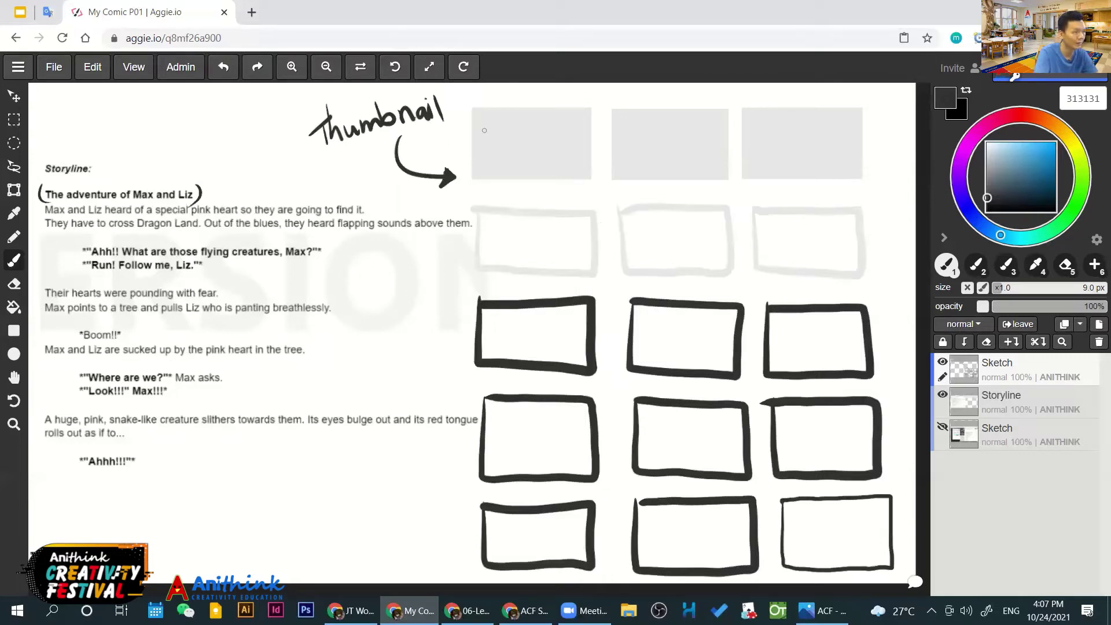
Letter 'The adventures of Max & Liz' in the first thumbnail, undoing stray marks and squiggles
{"action": "mouse_move", "coordinate": [484, 130]}
{"action": "left_mouse_down"}
{"action": "mouse_move", "coordinate": [567, 128]}
{"action": "mouse_move", "coordinate": [522, 150]}
{"action": "left_mouse_up"}
{"action": "left_click", "coordinate": [498, 149]}
{"action": "key", "text": "ctrl+z"}
{"action": "mouse_move", "coordinate": [531, 141]}
{"action": "left_mouse_down"}
{"action": "mouse_move", "coordinate": [488, 168]}
{"action": "mouse_move", "coordinate": [543, 155]}
{"action": "mouse_move", "coordinate": [554, 166]}
{"action": "left_mouse_up"}
{"action": "mouse_move", "coordinate": [559, 149]}
{"action": "left_mouse_down"}
{"action": "mouse_move", "coordinate": [559, 166]}
{"action": "mouse_move", "coordinate": [572, 164]}
{"action": "left_mouse_up"}
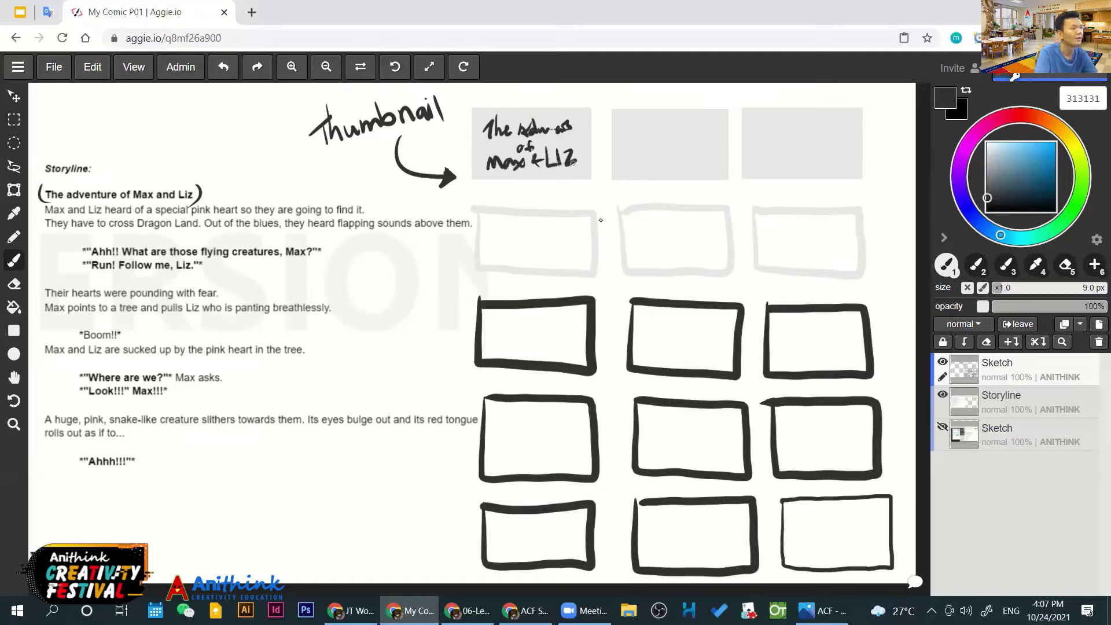
{"action": "left_click_drag", "start_coordinate": [481, 143], "coordinate": [481, 157]}
{"action": "left_click_drag", "start_coordinate": [568, 141], "coordinate": [587, 145]}
{"action": "left_click_drag", "start_coordinate": [505, 111], "coordinate": [557, 110]}
{"action": "key", "text": "ctrl"}
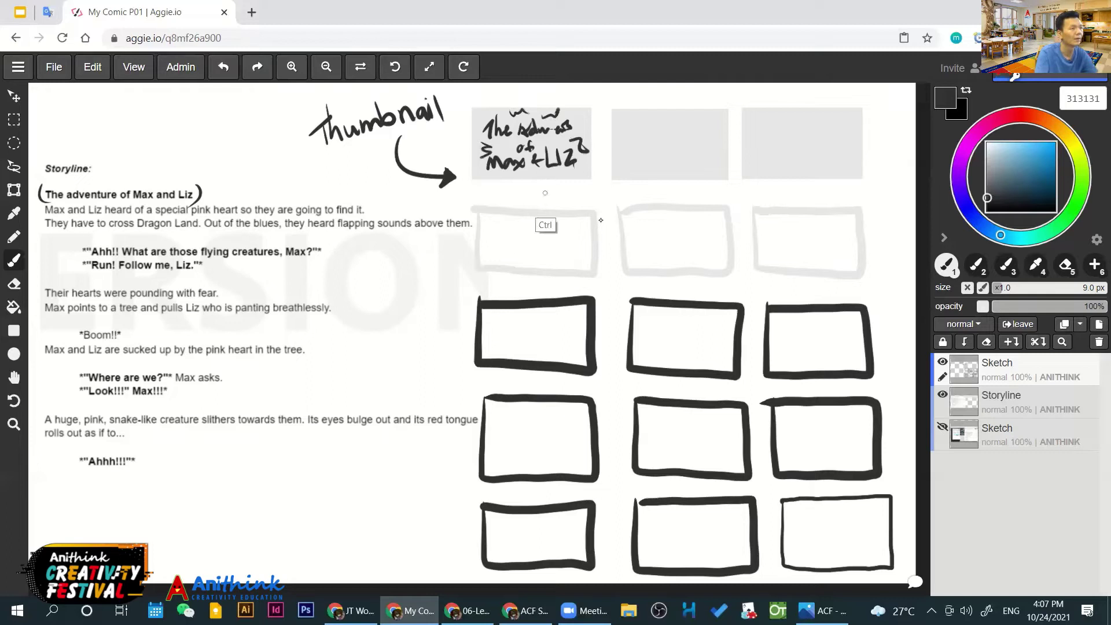
{"action": "key", "text": "ctrl+z"}
{"action": "key", "text": "ctrl+z"}
{"action": "key", "text": "ctrl+z"}
Ring the first thumbnail's title with light-blue strokes, then start a pink fba7d1 heart in box two
{"action": "left_click", "coordinate": [1031, 145]}
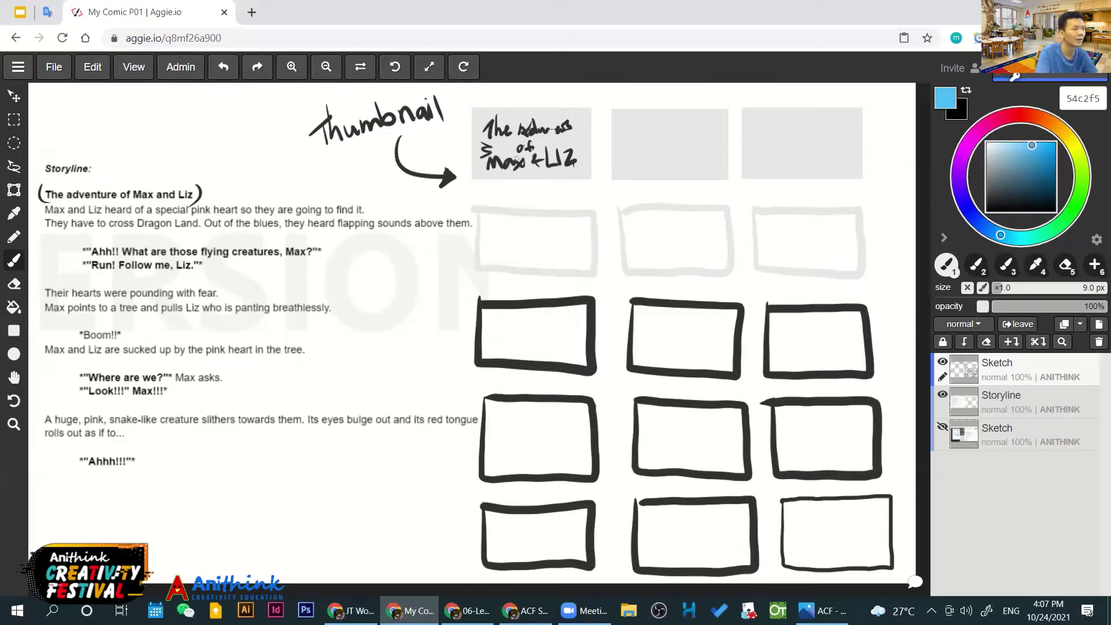
{"action": "left_click_drag", "start_coordinate": [489, 150], "coordinate": [465, 155]}
{"action": "left_click_drag", "start_coordinate": [480, 174], "coordinate": [473, 179]}
{"action": "left_click_drag", "start_coordinate": [514, 113], "coordinate": [511, 125]}
{"action": "mouse_move", "coordinate": [564, 107]}
{"action": "left_mouse_down"}
{"action": "mouse_move", "coordinate": [556, 116]}
{"action": "mouse_move", "coordinate": [585, 149]}
{"action": "left_mouse_up"}
{"action": "mouse_move", "coordinate": [575, 176]}
{"action": "left_mouse_down"}
{"action": "mouse_move", "coordinate": [578, 184]}
{"action": "mouse_move", "coordinate": [541, 179]}
{"action": "left_mouse_up"}
{"action": "left_click_drag", "start_coordinate": [565, 178], "coordinate": [579, 184]}
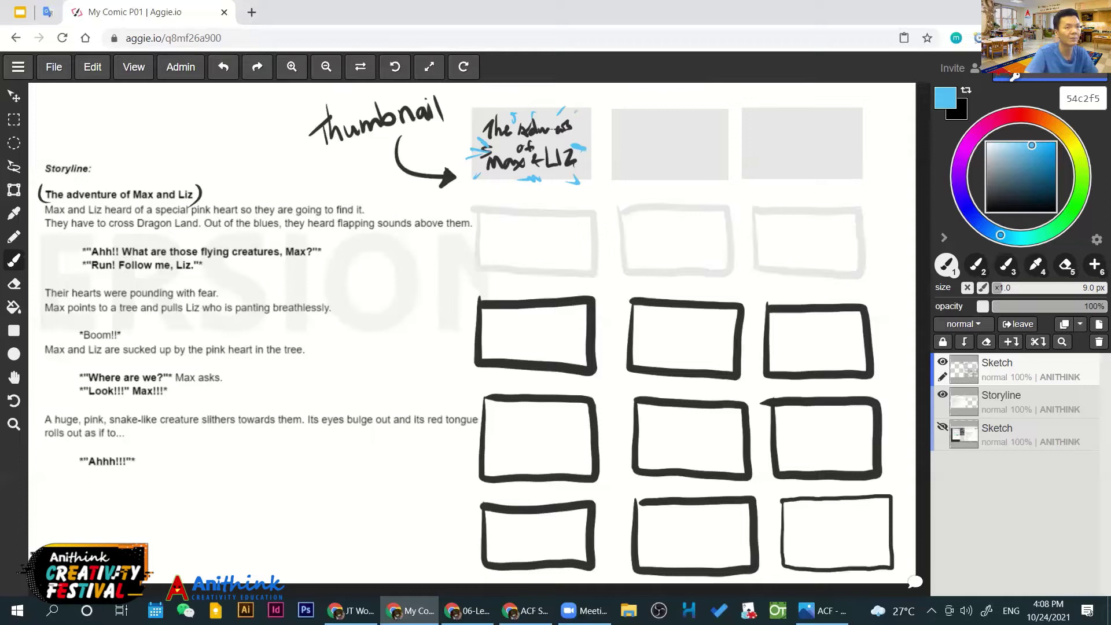
{"action": "left_click_drag", "start_coordinate": [653, 125], "coordinate": [672, 132]}
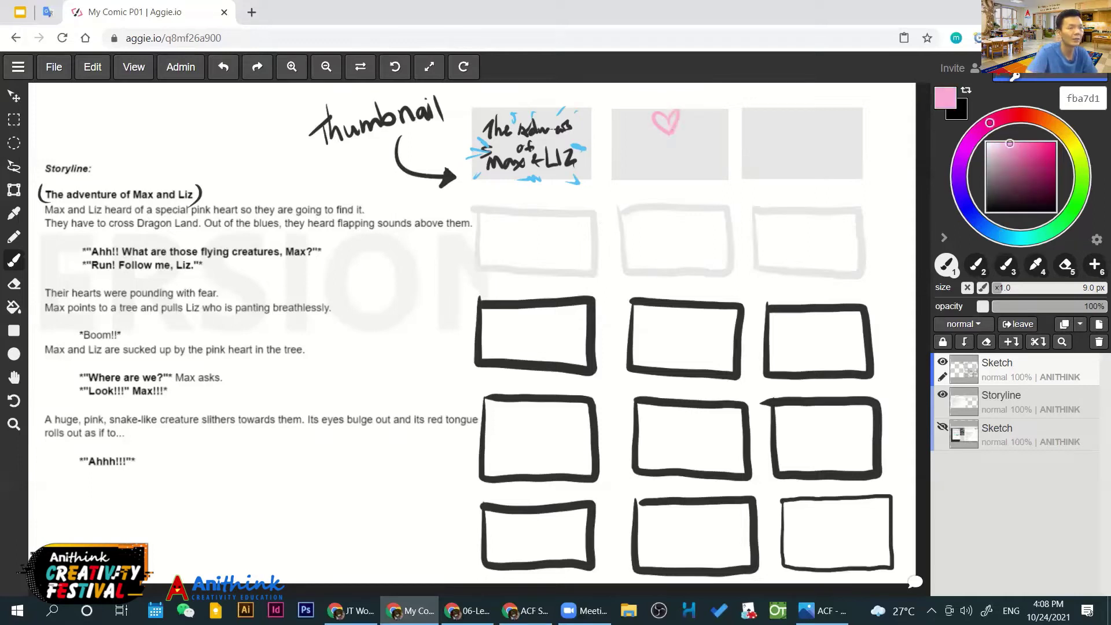
Switch to blue 569fe4 and sketch two faces under the heart, undoing a stray storyline underline
{"action": "left_click", "coordinate": [990, 230]}
{"action": "left_click", "coordinate": [1029, 150]}
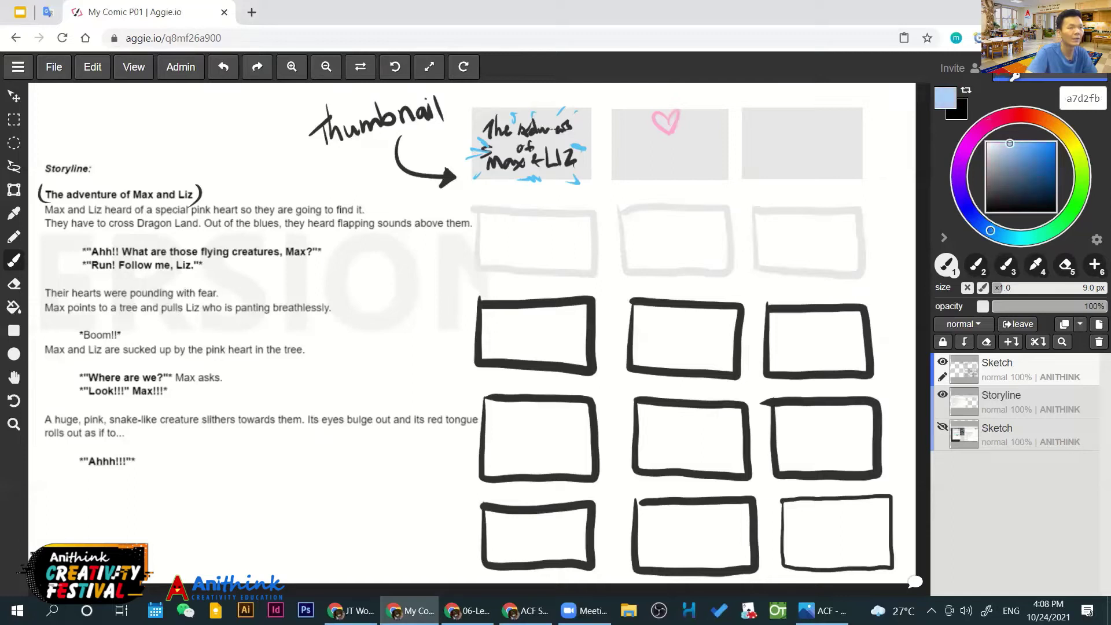
{"action": "mouse_move", "coordinate": [632, 141]}
{"action": "left_mouse_down"}
{"action": "mouse_move", "coordinate": [701, 161]}
{"action": "mouse_move", "coordinate": [712, 175]}
{"action": "mouse_move", "coordinate": [634, 153]}
{"action": "mouse_move", "coordinate": [654, 183]}
{"action": "mouse_move", "coordinate": [644, 108]}
{"action": "mouse_move", "coordinate": [649, 129]}
{"action": "mouse_move", "coordinate": [683, 146]}
{"action": "mouse_move", "coordinate": [669, 137]}
{"action": "left_mouse_up"}
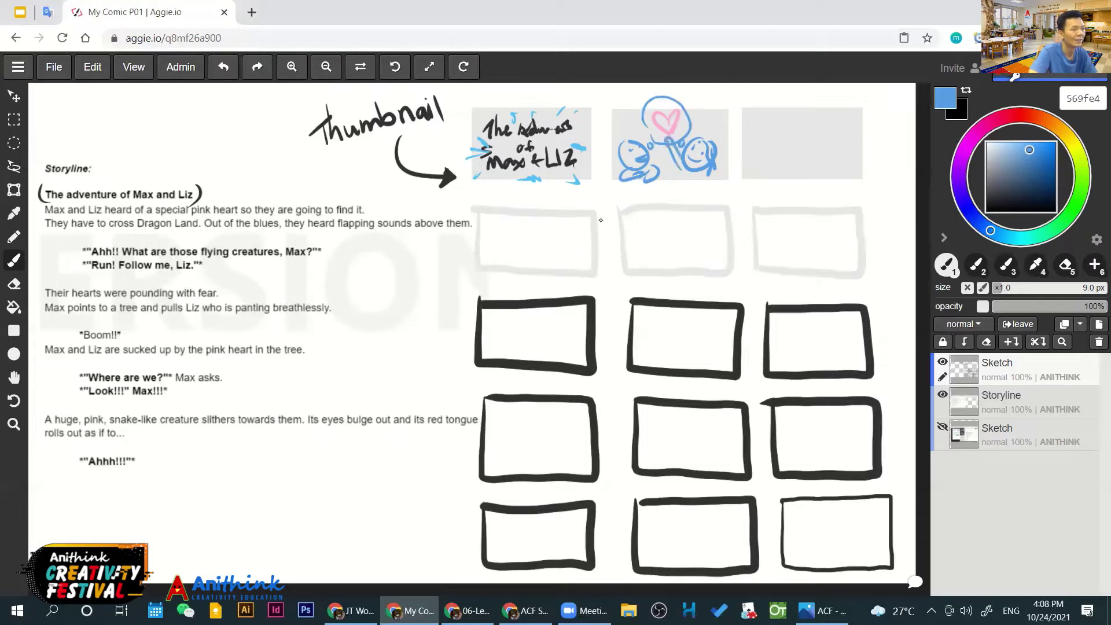
{"action": "mouse_move", "coordinate": [705, 173]}
{"action": "left_mouse_down"}
{"action": "mouse_move", "coordinate": [678, 177]}
{"action": "mouse_move", "coordinate": [717, 181]}
{"action": "left_mouse_up"}
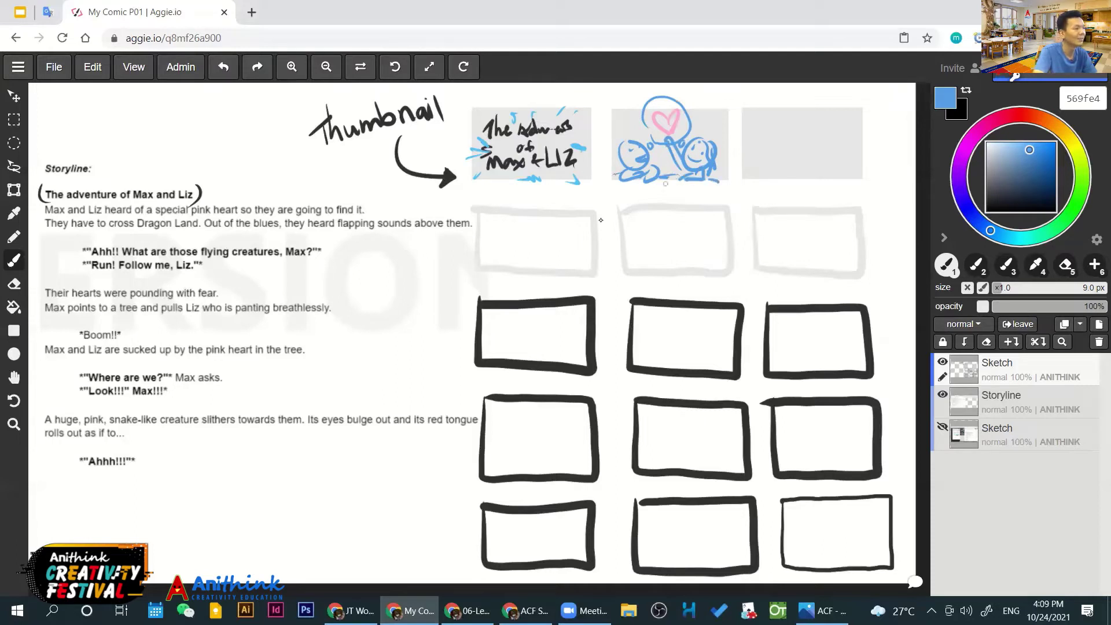
{"action": "left_click_drag", "start_coordinate": [113, 214], "coordinate": [176, 218]}
{"action": "key", "text": "ctrl+z"}
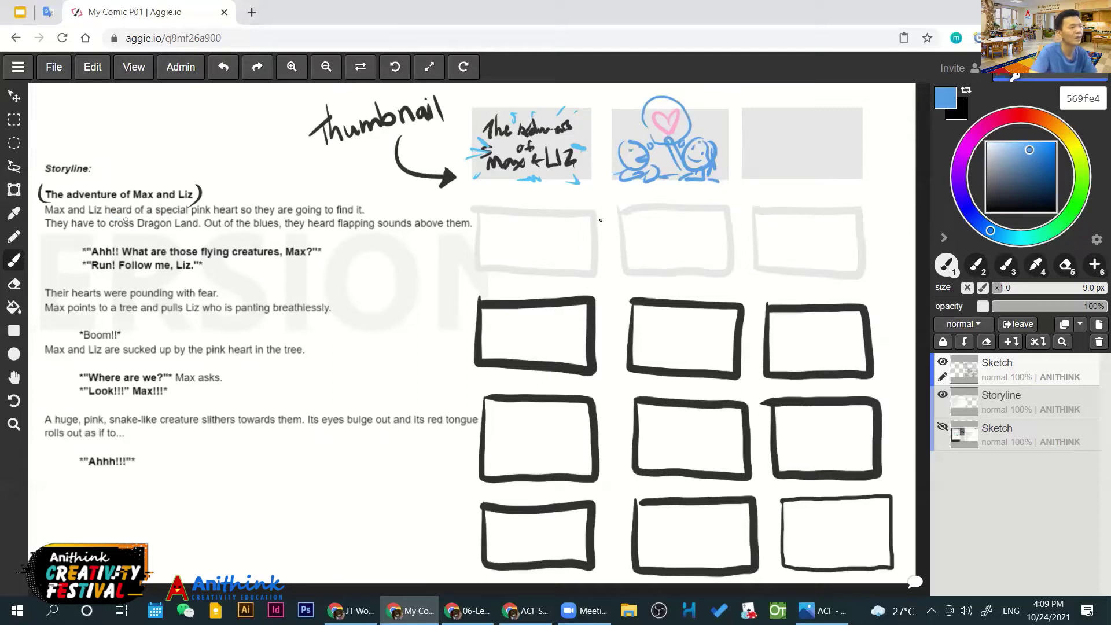
{"action": "left_click_drag", "start_coordinate": [663, 180], "coordinate": [645, 192]}
Add a short blue stroke under the characters and undo the dialogue brackets and Dragon Land underline
{"action": "left_click_drag", "start_coordinate": [674, 178], "coordinate": [675, 186]}
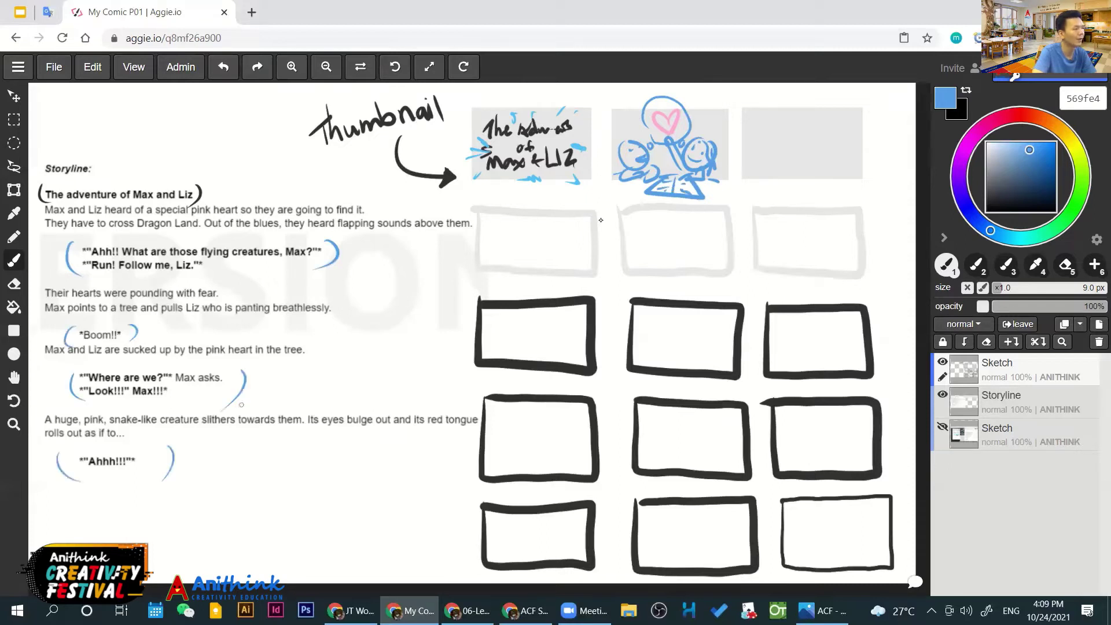
{"action": "key", "text": "ctrl+z"}
{"action": "key", "text": "ctrl+z"}
{"action": "key", "text": "ctrl+z"}
{"action": "key", "text": "ctrl+z"}
{"action": "key", "text": "ctrl+z"}
{"action": "key", "text": "ctrl+z"}
{"action": "key", "text": "ctrl+z"}
{"action": "key", "text": "ctrl+z"}
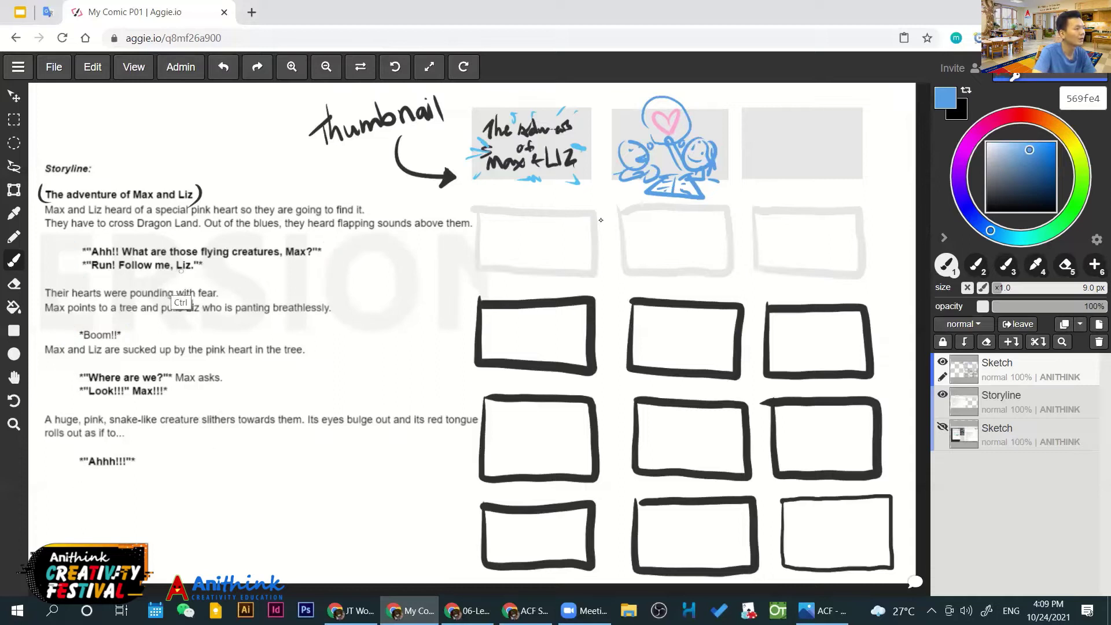
{"action": "left_click_drag", "start_coordinate": [137, 232], "coordinate": [188, 235]}
{"action": "key", "text": "ctrl+z"}
{"action": "key", "text": "ctrl+y"}
{"action": "key", "text": "ctrl+z"}
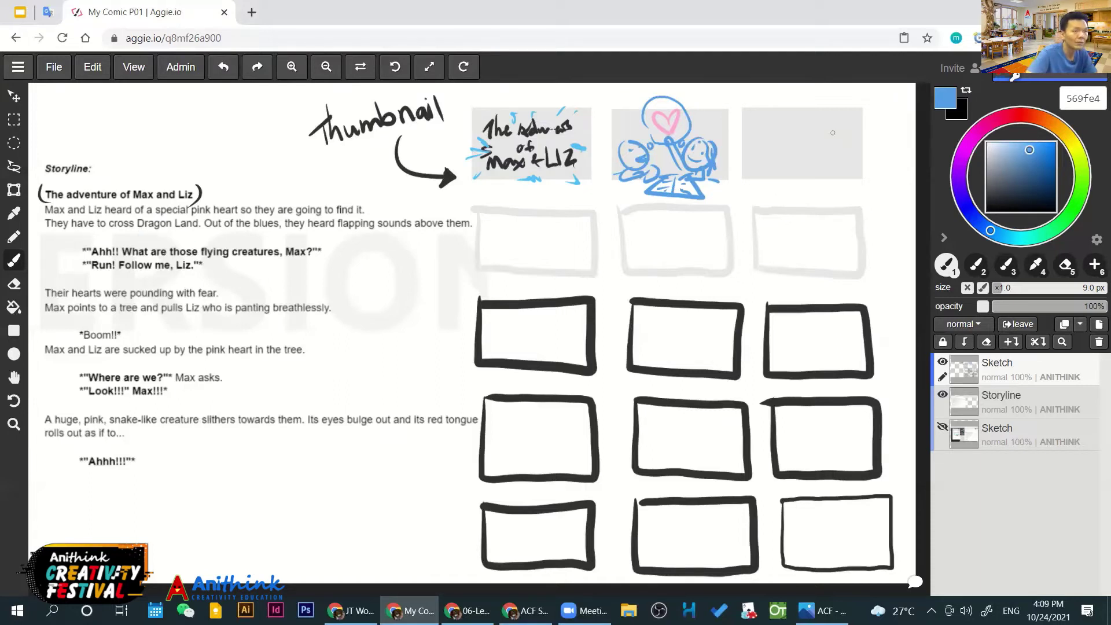
Sketch blue running figures in the third thumbnail and underline 'sounds' and 'cross' in the storyline
{"action": "mouse_move", "coordinate": [836, 139]}
{"action": "left_mouse_down"}
{"action": "mouse_move", "coordinate": [859, 122]}
{"action": "mouse_move", "coordinate": [826, 107]}
{"action": "mouse_move", "coordinate": [808, 130]}
{"action": "mouse_move", "coordinate": [781, 127]}
{"action": "mouse_move", "coordinate": [797, 119]}
{"action": "mouse_move", "coordinate": [820, 139]}
{"action": "left_mouse_up"}
{"action": "left_click", "coordinate": [825, 128]}
{"action": "left_click", "coordinate": [803, 125]}
{"action": "left_click", "coordinate": [787, 122]}
{"action": "left_click_drag", "start_coordinate": [378, 234], "coordinate": [407, 233]}
{"action": "mouse_move", "coordinate": [744, 117]}
{"action": "left_mouse_down"}
{"action": "mouse_move", "coordinate": [762, 124]}
{"action": "mouse_move", "coordinate": [788, 109]}
{"action": "left_mouse_up"}
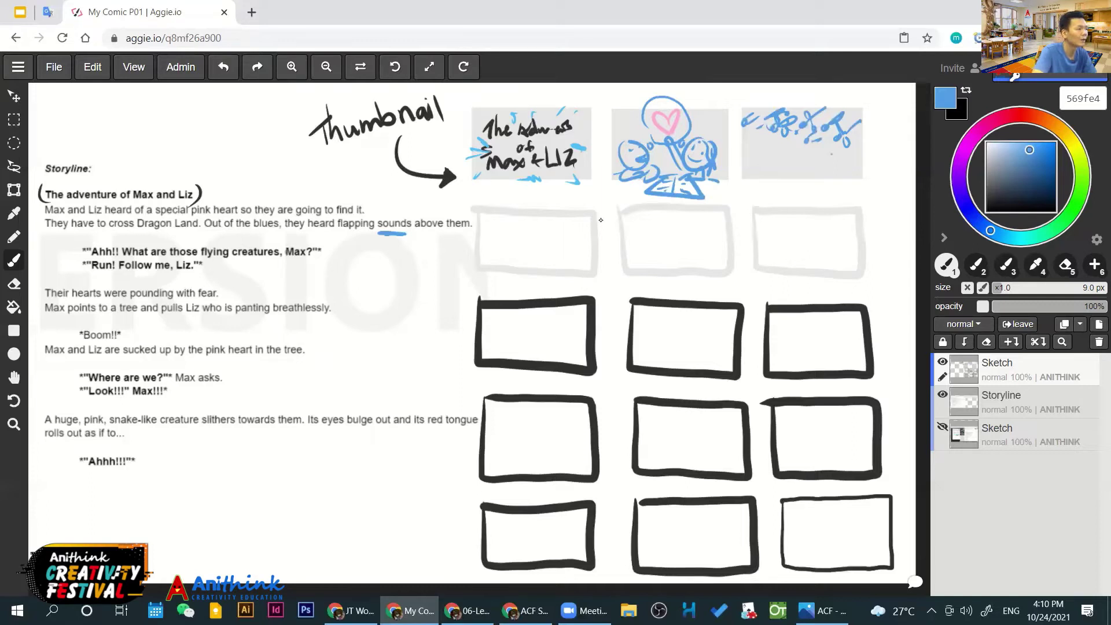
{"action": "left_click_drag", "start_coordinate": [107, 229], "coordinate": [136, 229]}
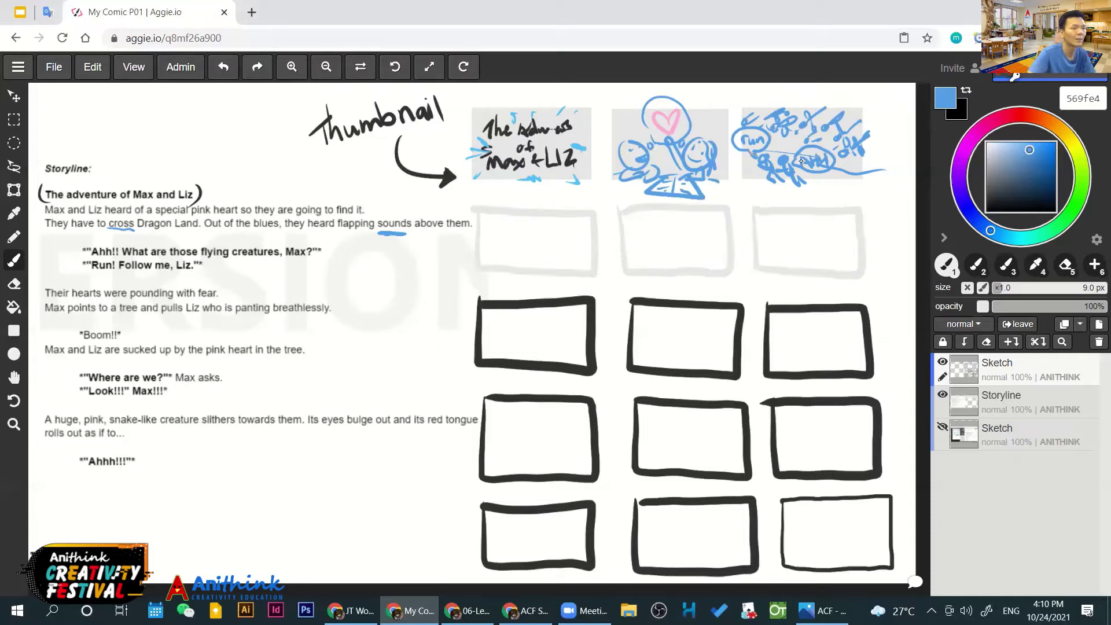
Zoom the view in on the faint panel row below the thumbnails
{"action": "scroll", "coordinate": [721, 168], "scroll_direction": "up", "scroll_amount": 2}
{"action": "scroll", "coordinate": [728, 142], "scroll_direction": "up", "scroll_amount": 1}
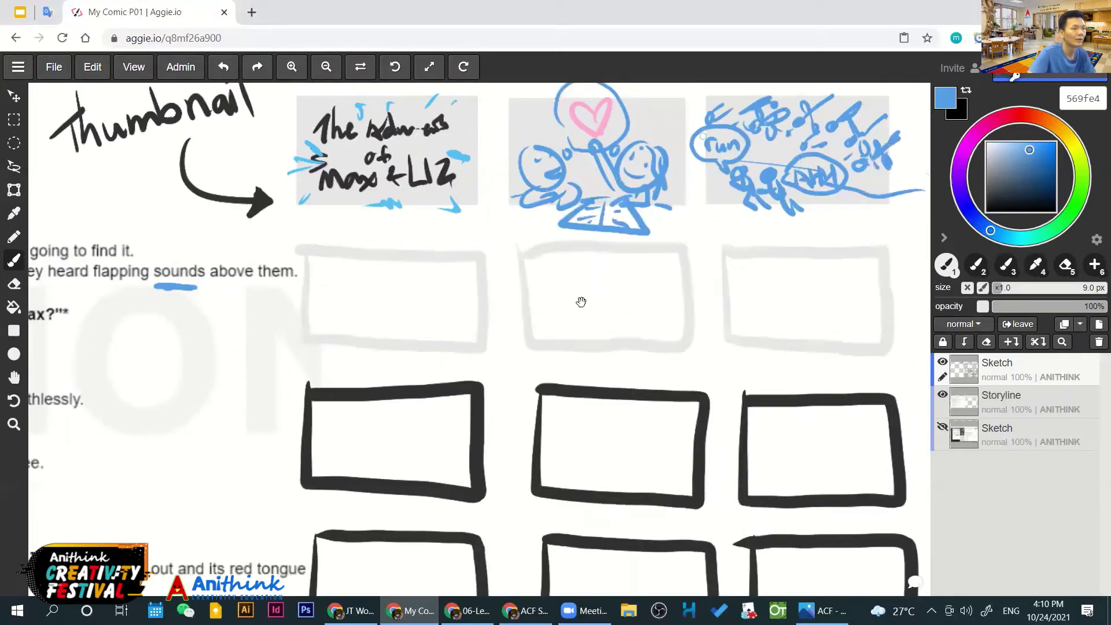
{"action": "scroll", "coordinate": [622, 290], "scroll_direction": "down", "scroll_amount": 3}
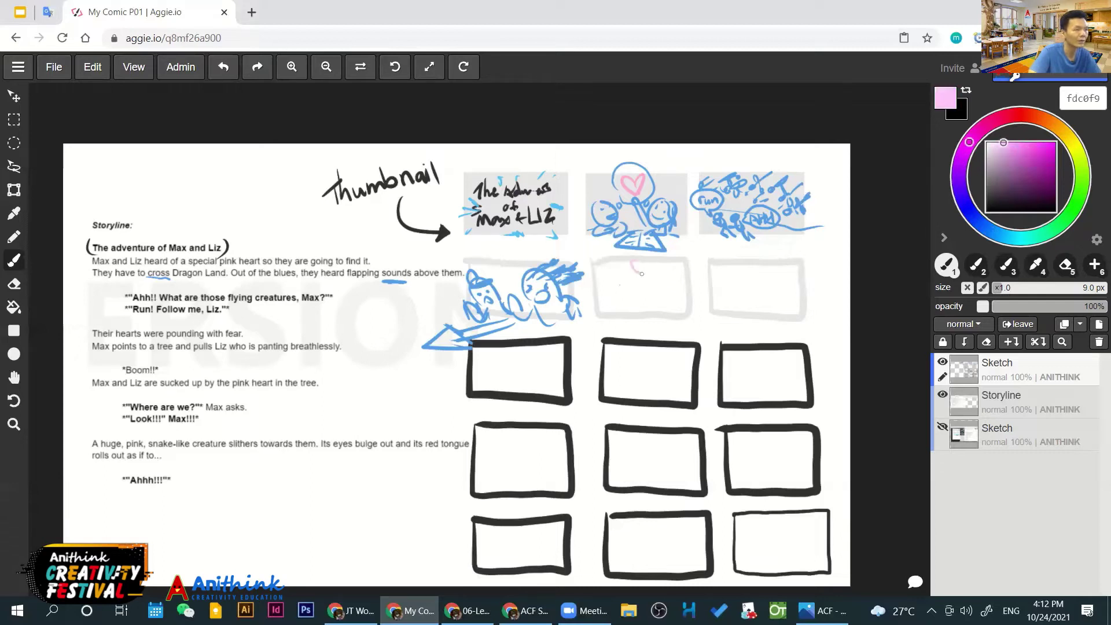
Sample the sketch blue 569fe4 from the middle panel, discarding a stray grey stroke
{"action": "key", "text": "ctrl"}
{"action": "left_click", "coordinate": [622, 284], "text": "ctrl"}
{"action": "left_click", "coordinate": [621, 284], "text": "ctrl"}
{"action": "left_click", "coordinate": [622, 284], "text": "ctrl"}
{"action": "left_click_drag", "start_coordinate": [615, 261], "coordinate": [643, 292]}
{"action": "key", "text": "ctrl+z"}
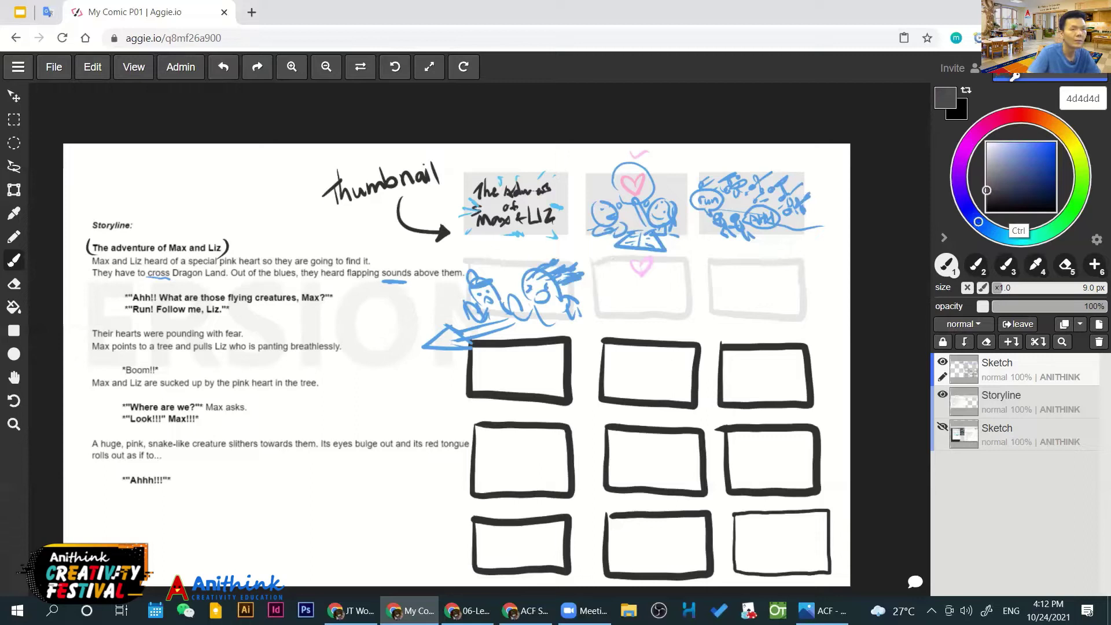
{"action": "left_click", "coordinate": [623, 284], "text": "ctrl"}
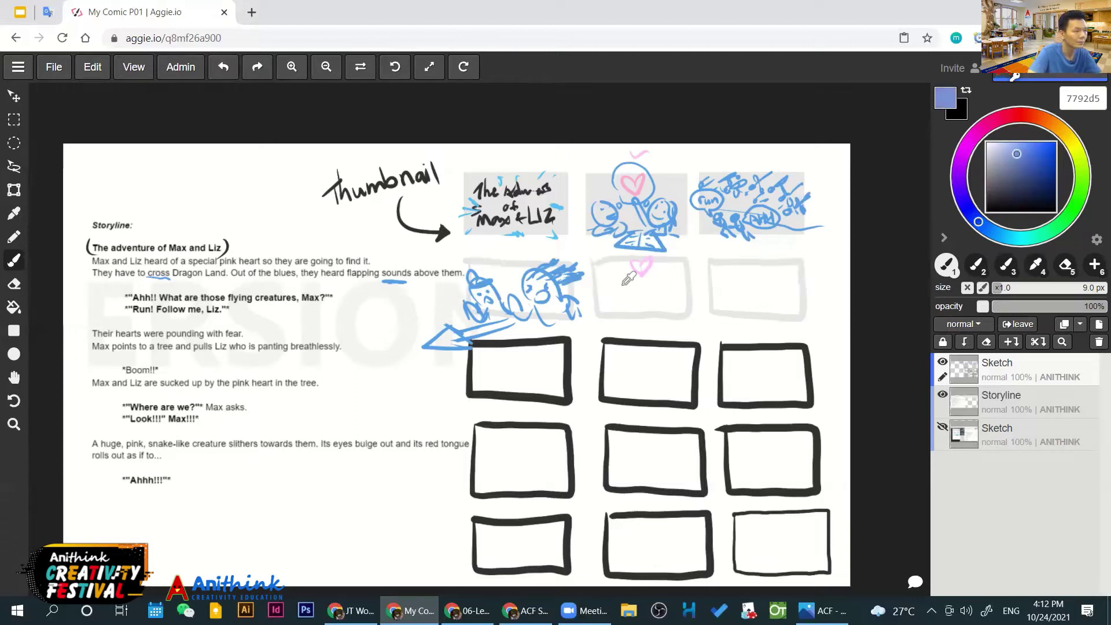
{"action": "left_click", "coordinate": [623, 284], "text": "ctrl"}
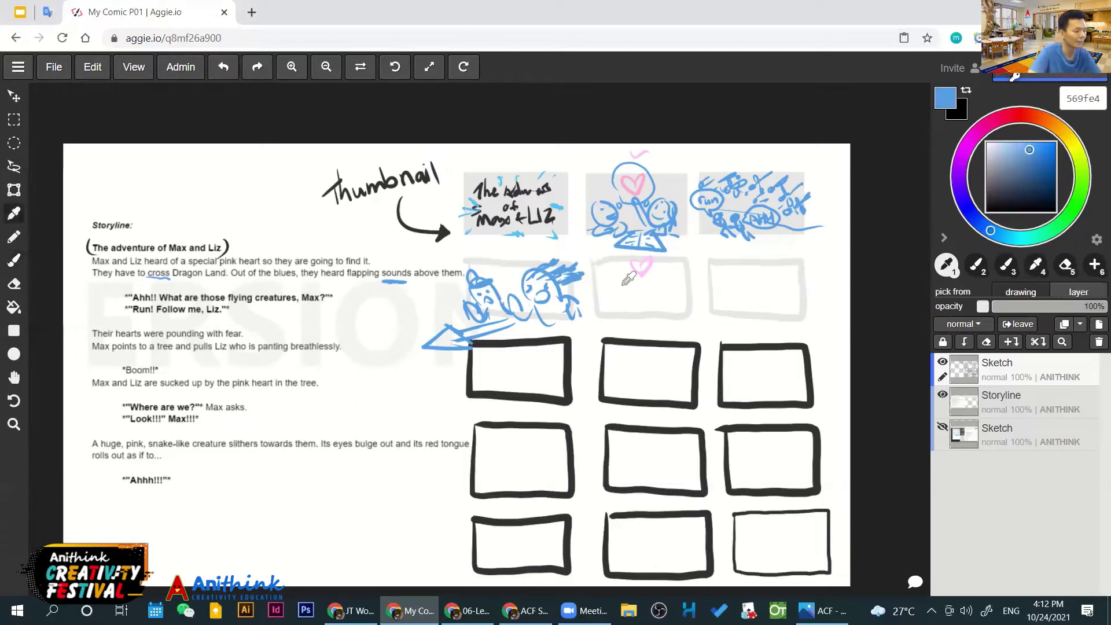
{"action": "key", "text": "b"}
Brush the tree trunk and branches beneath the pink heart in the middle panel
{"action": "mouse_move", "coordinate": [616, 261]}
{"action": "left_mouse_down"}
{"action": "mouse_move", "coordinate": [626, 284]}
{"action": "mouse_move", "coordinate": [668, 262]}
{"action": "mouse_move", "coordinate": [624, 301]}
{"action": "left_mouse_up"}
{"action": "left_click_drag", "start_coordinate": [643, 285], "coordinate": [649, 297]}
{"action": "left_click_drag", "start_coordinate": [656, 298], "coordinate": [686, 312]}
{"action": "left_click_drag", "start_coordinate": [625, 296], "coordinate": [598, 307]}
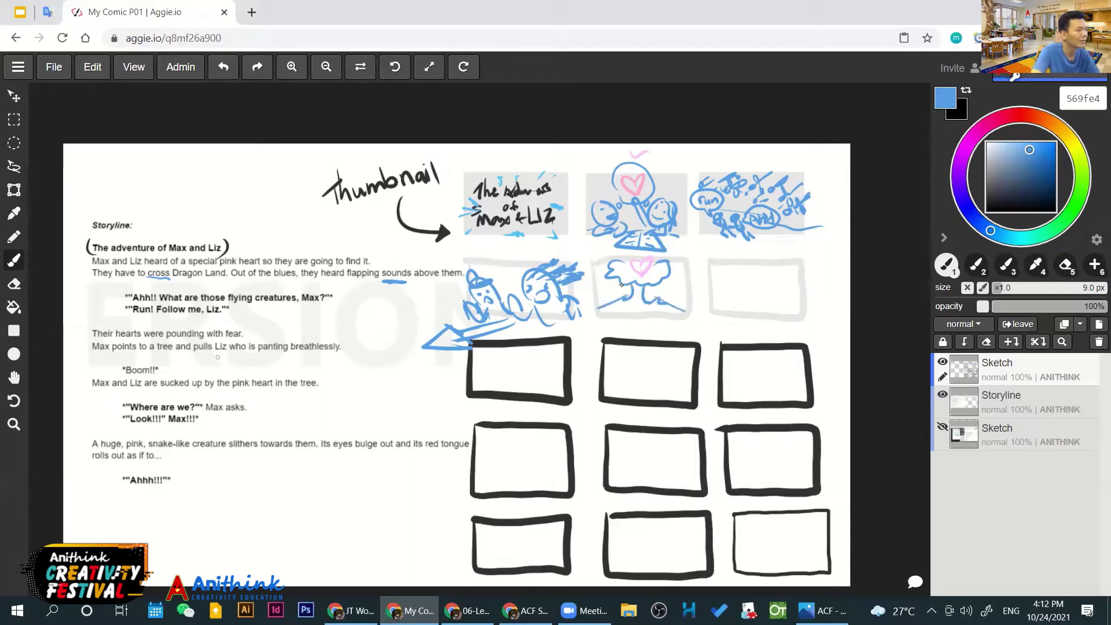
{"action": "left_click_drag", "start_coordinate": [625, 293], "coordinate": [629, 323]}
{"action": "left_click_drag", "start_coordinate": [641, 301], "coordinate": [647, 324]}
{"action": "mouse_move", "coordinate": [822, 166]}
{"action": "left_mouse_down"}
{"action": "mouse_move", "coordinate": [807, 184]}
{"action": "mouse_move", "coordinate": [806, 164]}
{"action": "mouse_move", "coordinate": [792, 169]}
{"action": "left_mouse_up"}
Sketch the figures and ground marks under the tree, and bracket the '*Boom!!*' line
{"action": "left_click_drag", "start_coordinate": [661, 322], "coordinate": [675, 339]}
{"action": "left_click_drag", "start_coordinate": [619, 316], "coordinate": [614, 339]}
{"action": "mouse_move", "coordinate": [632, 325]}
{"action": "left_mouse_down"}
{"action": "mouse_move", "coordinate": [633, 343]}
{"action": "mouse_move", "coordinate": [683, 331]}
{"action": "mouse_move", "coordinate": [635, 338]}
{"action": "left_mouse_up"}
{"action": "left_click_drag", "start_coordinate": [629, 325], "coordinate": [596, 329]}
{"action": "mouse_move", "coordinate": [613, 331]}
{"action": "left_mouse_down"}
{"action": "mouse_move", "coordinate": [692, 315]}
{"action": "mouse_move", "coordinate": [679, 328]}
{"action": "mouse_move", "coordinate": [690, 325]}
{"action": "left_mouse_up"}
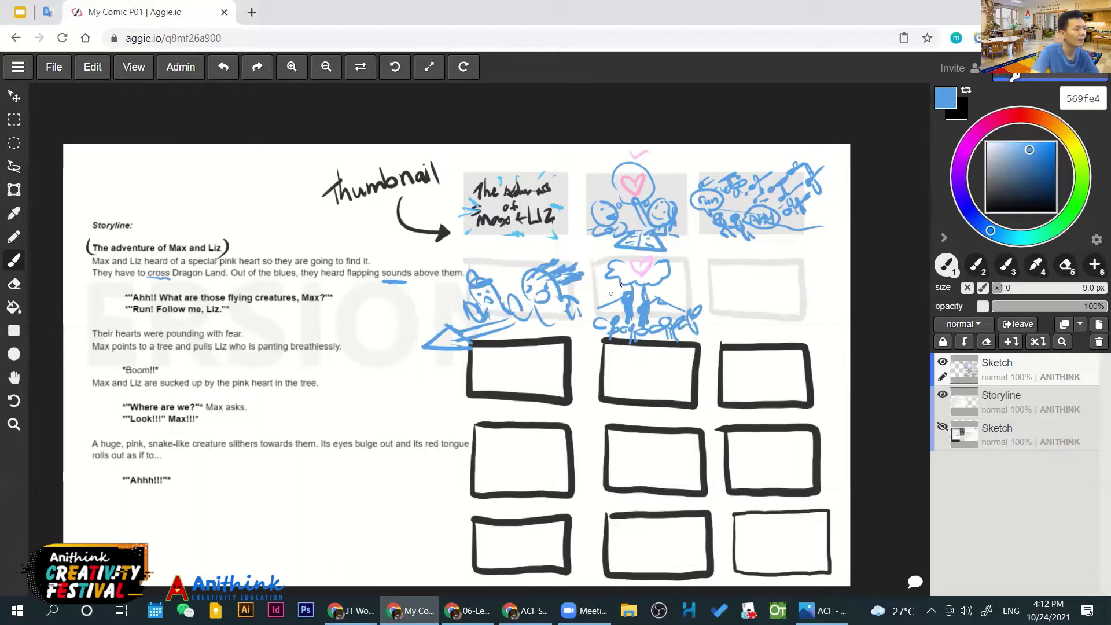
{"action": "mouse_move", "coordinate": [119, 360]}
{"action": "left_mouse_down"}
{"action": "mouse_move", "coordinate": [119, 374]}
{"action": "mouse_move", "coordinate": [171, 376]}
{"action": "left_mouse_up"}
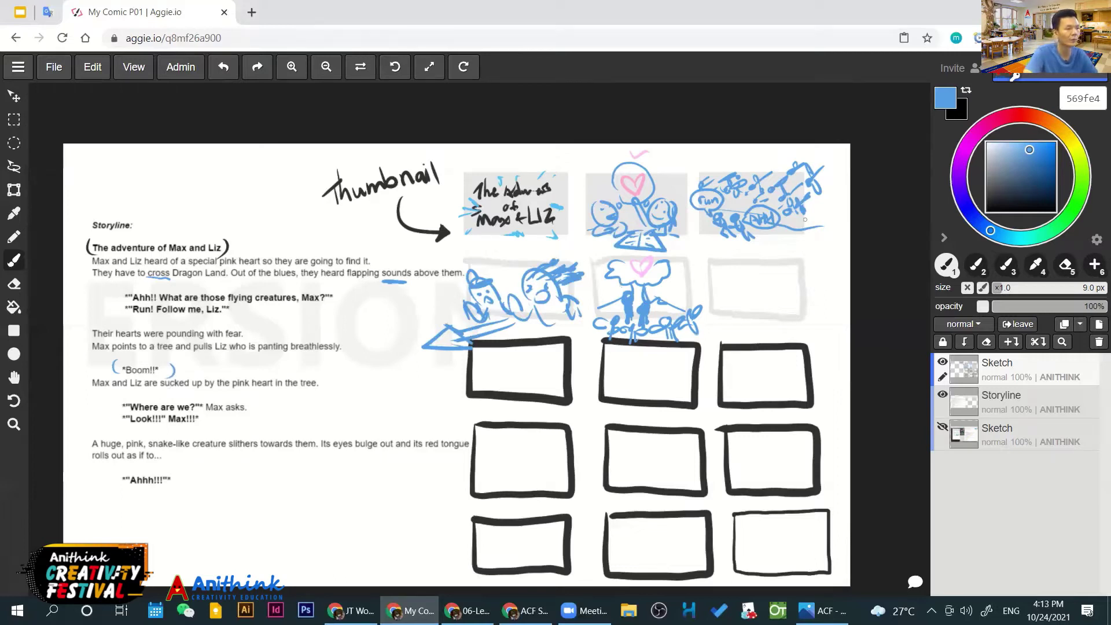
Letter 'Boom!' with burst marks in the third panel and underline 'pink heart' in the storyline
{"action": "mouse_move", "coordinate": [728, 280]}
{"action": "left_mouse_down"}
{"action": "mouse_move", "coordinate": [731, 305]}
{"action": "mouse_move", "coordinate": [788, 281]}
{"action": "mouse_move", "coordinate": [759, 263]}
{"action": "mouse_move", "coordinate": [713, 284]}
{"action": "left_mouse_up"}
{"action": "left_click", "coordinate": [790, 286]}
{"action": "left_click", "coordinate": [788, 296]}
{"action": "left_click_drag", "start_coordinate": [715, 296], "coordinate": [772, 315]}
{"action": "left_click_drag", "start_coordinate": [778, 320], "coordinate": [807, 314]}
{"action": "left_click_drag", "start_coordinate": [780, 271], "coordinate": [797, 271]}
{"action": "left_click_drag", "start_coordinate": [805, 280], "coordinate": [807, 297]}
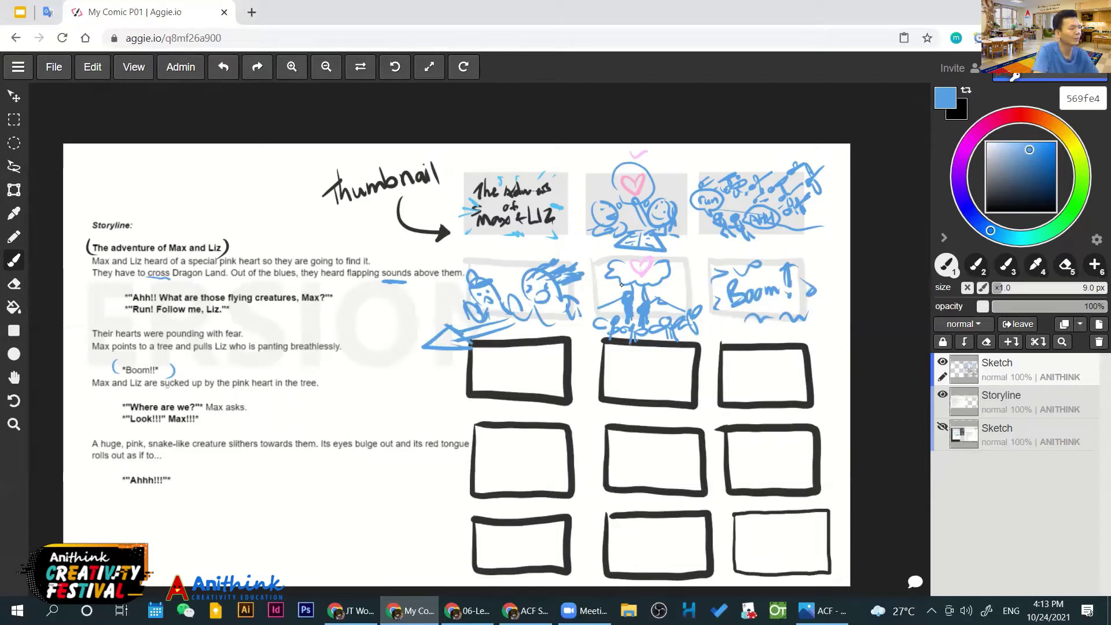
{"action": "mouse_move", "coordinate": [235, 391]}
{"action": "left_mouse_down"}
{"action": "mouse_move", "coordinate": [274, 390]}
{"action": "mouse_move", "coordinate": [266, 395]}
{"action": "left_mouse_up"}
{"action": "key", "text": "ctrl+z"}
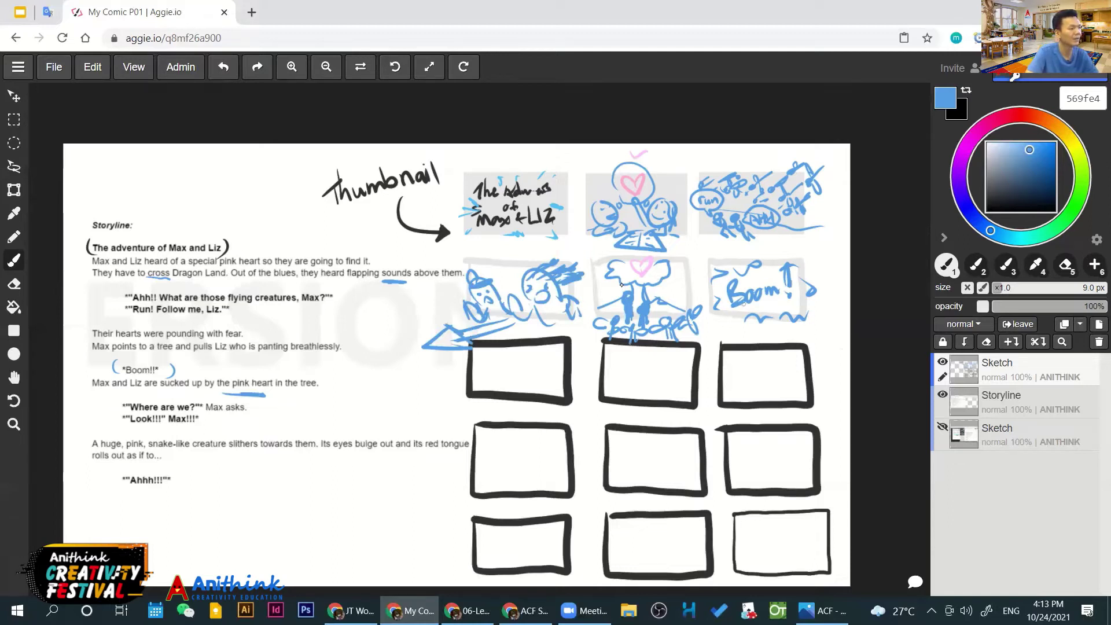
Bracket the 'Where are we?' and 'Look!!!' lines and sketch two startled faces with speech bubbles
{"action": "left_click_drag", "start_coordinate": [116, 399], "coordinate": [125, 421]}
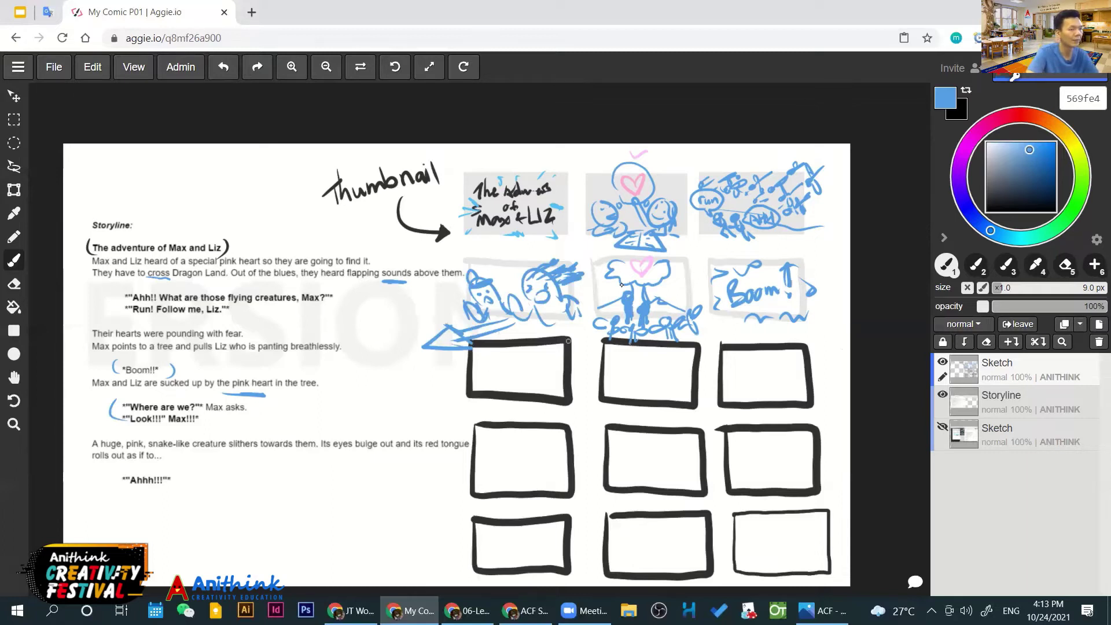
{"action": "left_click_drag", "start_coordinate": [477, 366], "coordinate": [487, 364]}
{"action": "mouse_move", "coordinate": [498, 355]}
{"action": "left_mouse_down"}
{"action": "mouse_move", "coordinate": [497, 383]}
{"action": "mouse_move", "coordinate": [525, 381]}
{"action": "mouse_move", "coordinate": [537, 363]}
{"action": "left_mouse_up"}
{"action": "mouse_move", "coordinate": [540, 371]}
{"action": "left_mouse_down"}
{"action": "mouse_move", "coordinate": [532, 351]}
{"action": "mouse_move", "coordinate": [571, 359]}
{"action": "mouse_move", "coordinate": [536, 385]}
{"action": "left_mouse_up"}
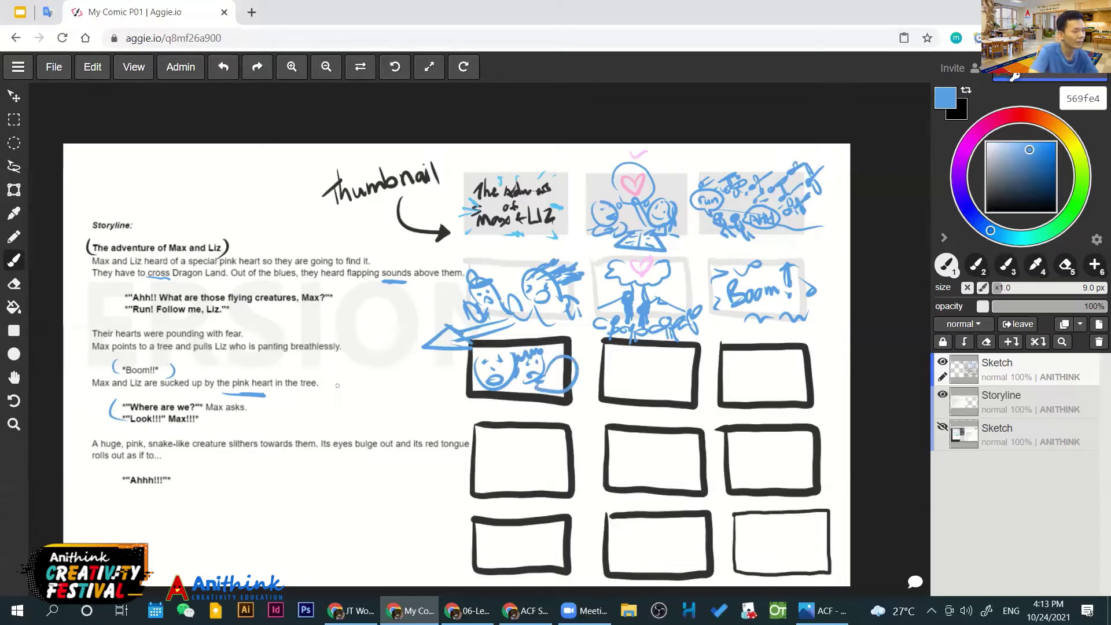
{"action": "mouse_move", "coordinate": [465, 380]}
{"action": "left_mouse_down"}
{"action": "mouse_move", "coordinate": [431, 363]}
{"action": "mouse_move", "coordinate": [456, 380]}
{"action": "left_mouse_up"}
{"action": "left_click_drag", "start_coordinate": [561, 371], "coordinate": [588, 374]}
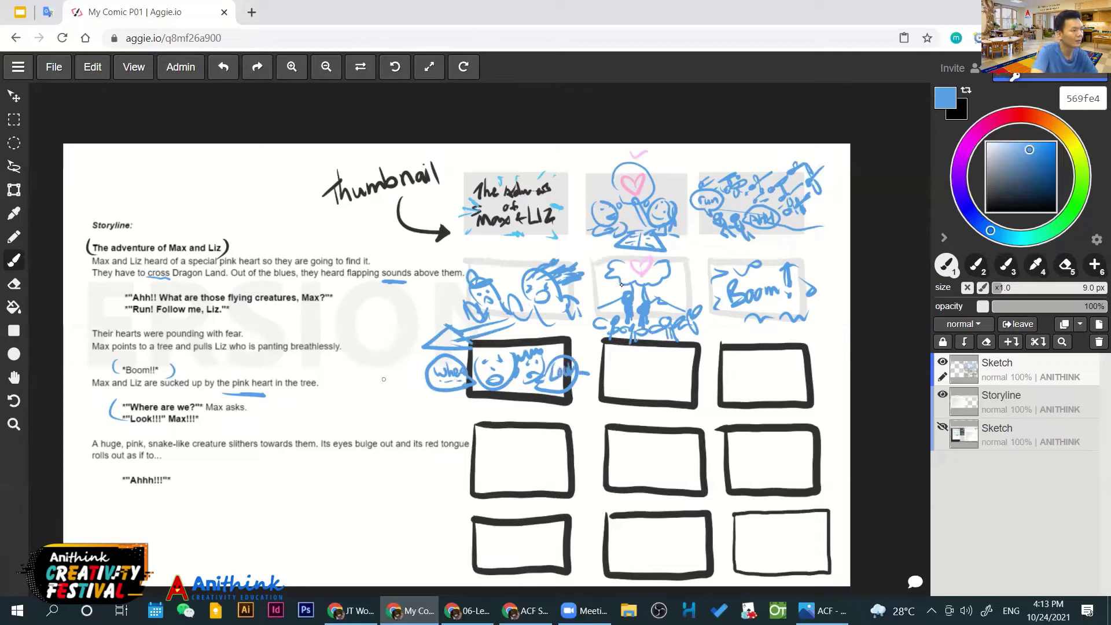
Underline 'Look!!! Max!!!', arrow it to the bubble, and start the ground curve in panel two
{"action": "left_click_drag", "start_coordinate": [137, 426], "coordinate": [168, 427]}
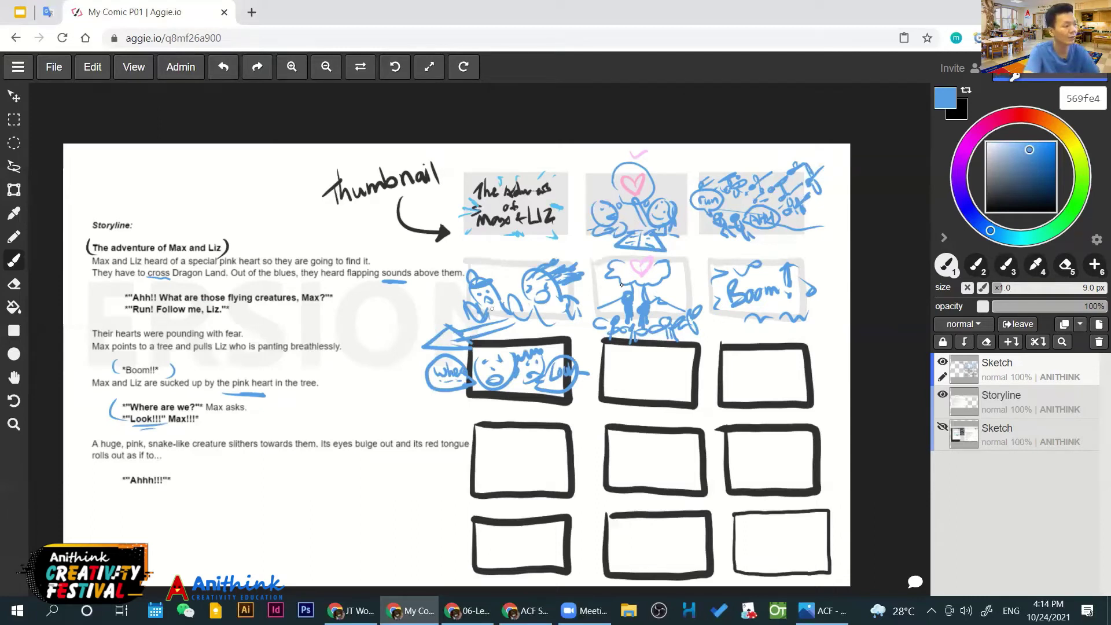
{"action": "mouse_move", "coordinate": [226, 416]}
{"action": "left_mouse_down"}
{"action": "mouse_move", "coordinate": [416, 374]}
{"action": "mouse_move", "coordinate": [420, 394]}
{"action": "mouse_move", "coordinate": [428, 379]}
{"action": "left_mouse_up"}
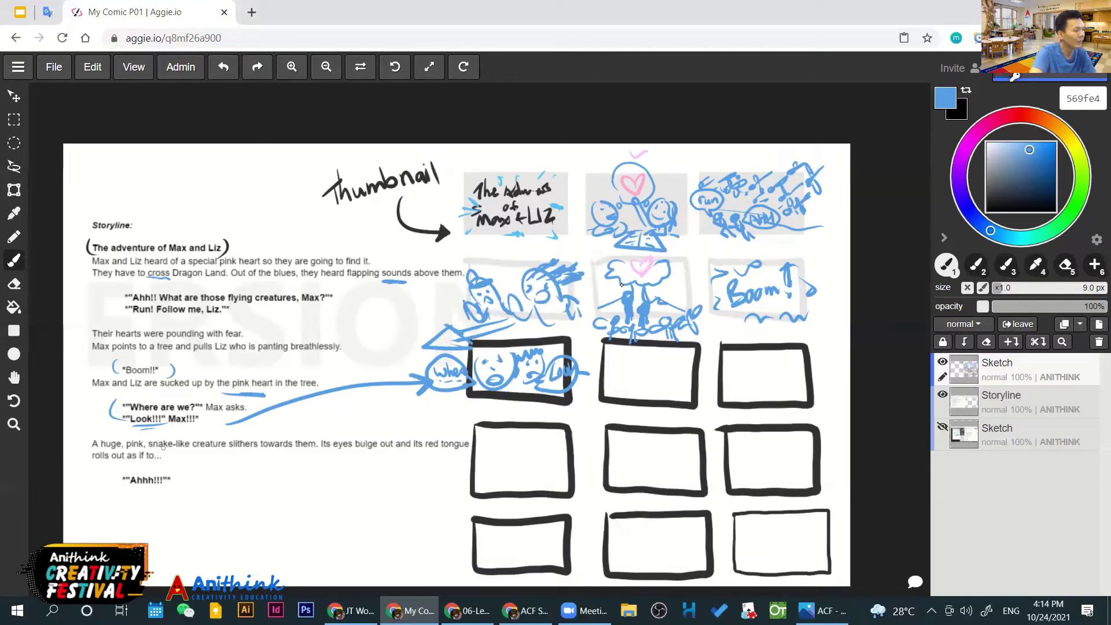
{"action": "left_click_drag", "start_coordinate": [197, 453], "coordinate": [321, 455]}
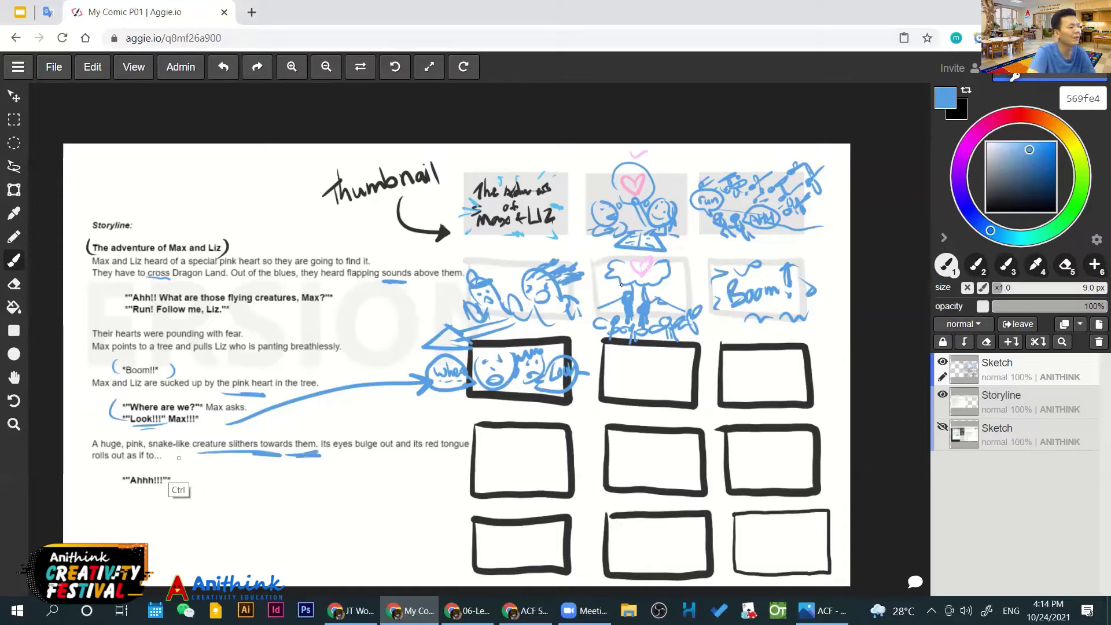
{"action": "key", "text": "ctrl+z"}
{"action": "key", "text": "ctrl+z"}
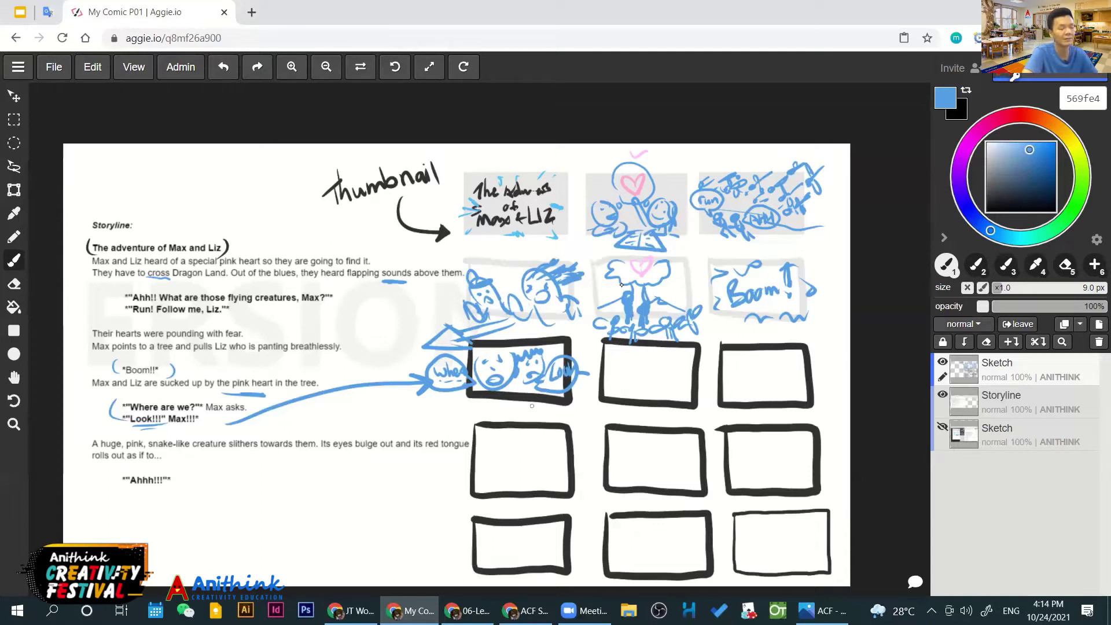
{"action": "mouse_move", "coordinate": [606, 386]}
{"action": "left_mouse_down"}
{"action": "mouse_move", "coordinate": [643, 376]}
{"action": "mouse_move", "coordinate": [706, 398]}
{"action": "mouse_move", "coordinate": [637, 361]}
{"action": "mouse_move", "coordinate": [647, 374]}
{"action": "left_mouse_up"}
Brush the winding creature and left-side mountains in the second bold panel, then pick red e45856
{"action": "key", "text": "ctrl+z"}
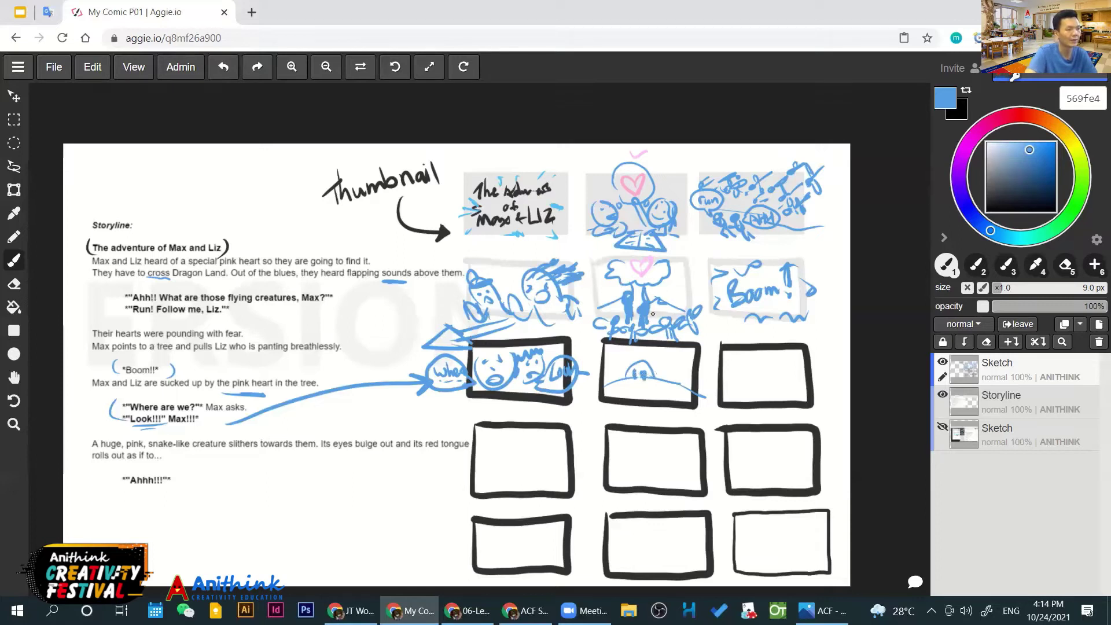
{"action": "mouse_move", "coordinate": [636, 403]}
{"action": "left_mouse_down"}
{"action": "mouse_move", "coordinate": [672, 380]}
{"action": "mouse_move", "coordinate": [669, 368]}
{"action": "mouse_move", "coordinate": [681, 402]}
{"action": "mouse_move", "coordinate": [659, 408]}
{"action": "mouse_move", "coordinate": [675, 392]}
{"action": "left_mouse_up"}
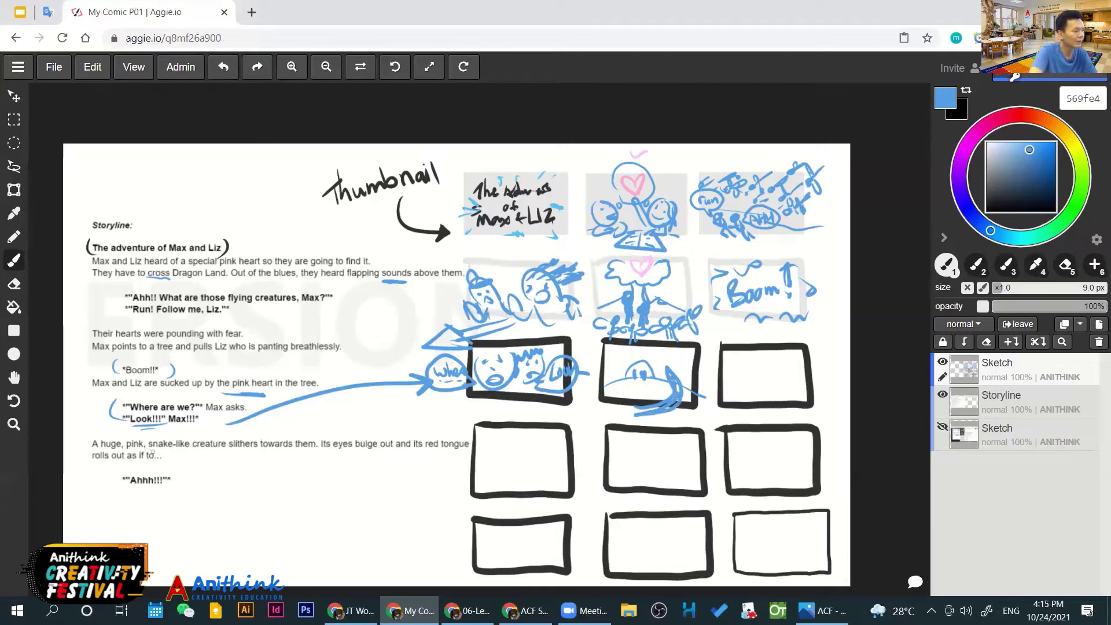
{"action": "mouse_move", "coordinate": [657, 376]}
{"action": "left_mouse_down"}
{"action": "mouse_move", "coordinate": [676, 364]}
{"action": "mouse_move", "coordinate": [678, 395]}
{"action": "mouse_move", "coordinate": [636, 413]}
{"action": "left_mouse_up"}
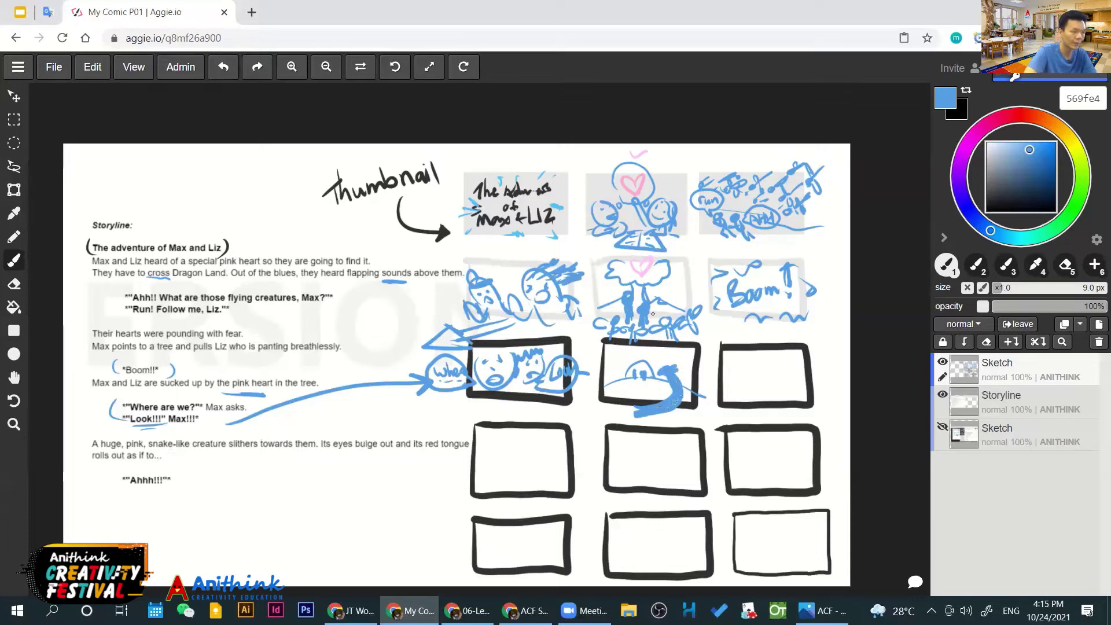
{"action": "left_click_drag", "start_coordinate": [669, 374], "coordinate": [669, 365]}
{"action": "mouse_move", "coordinate": [612, 395]}
{"action": "left_mouse_down"}
{"action": "mouse_move", "coordinate": [631, 385]}
{"action": "mouse_move", "coordinate": [622, 355]}
{"action": "mouse_move", "coordinate": [674, 358]}
{"action": "mouse_move", "coordinate": [694, 382]}
{"action": "left_mouse_up"}
{"action": "left_click_drag", "start_coordinate": [606, 373], "coordinate": [618, 349]}
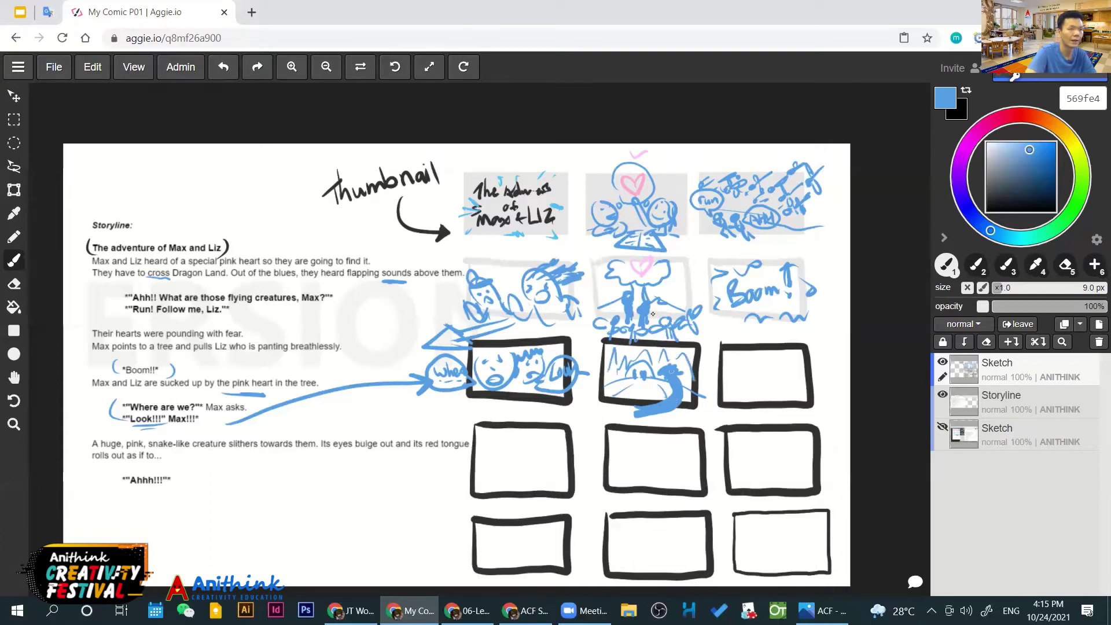
{"action": "left_click", "coordinate": [1021, 114]}
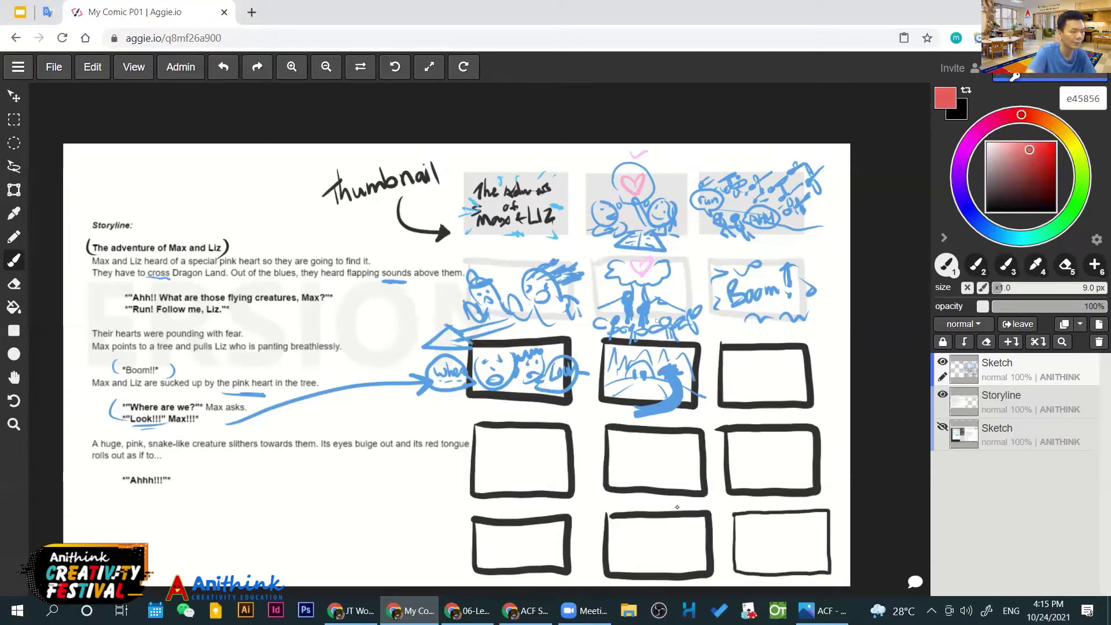
Zoom and pan across the storyboard, trying and undoing a red underline under 'Ahhh!!!'
{"action": "scroll", "coordinate": [676, 507], "scroll_direction": "up", "scroll_amount": 3}
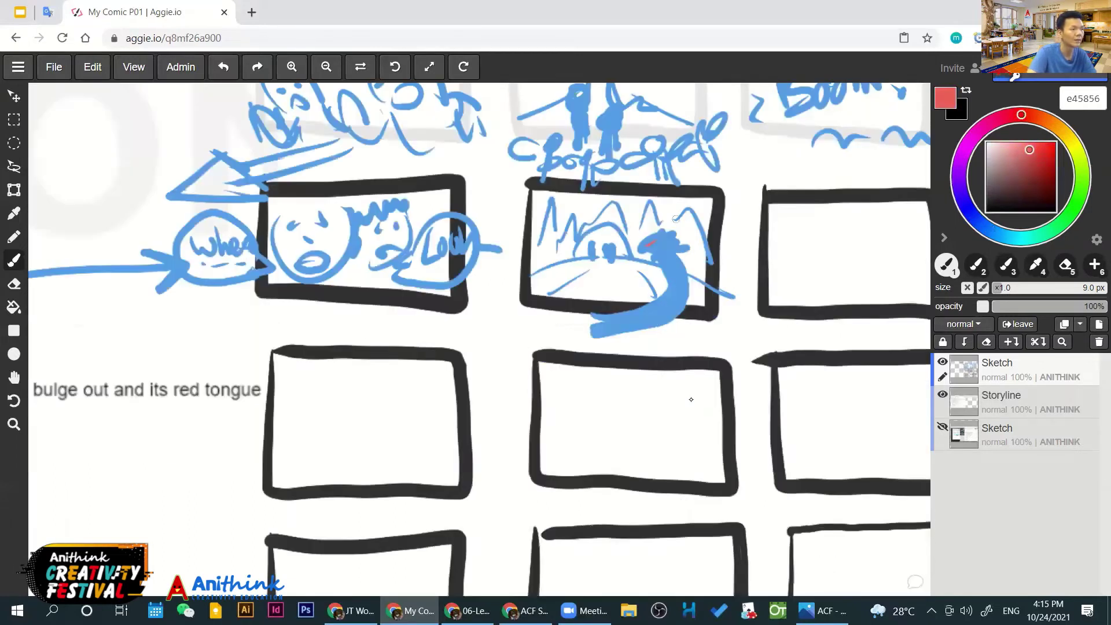
{"action": "scroll", "coordinate": [704, 392], "scroll_direction": "down", "scroll_amount": 2}
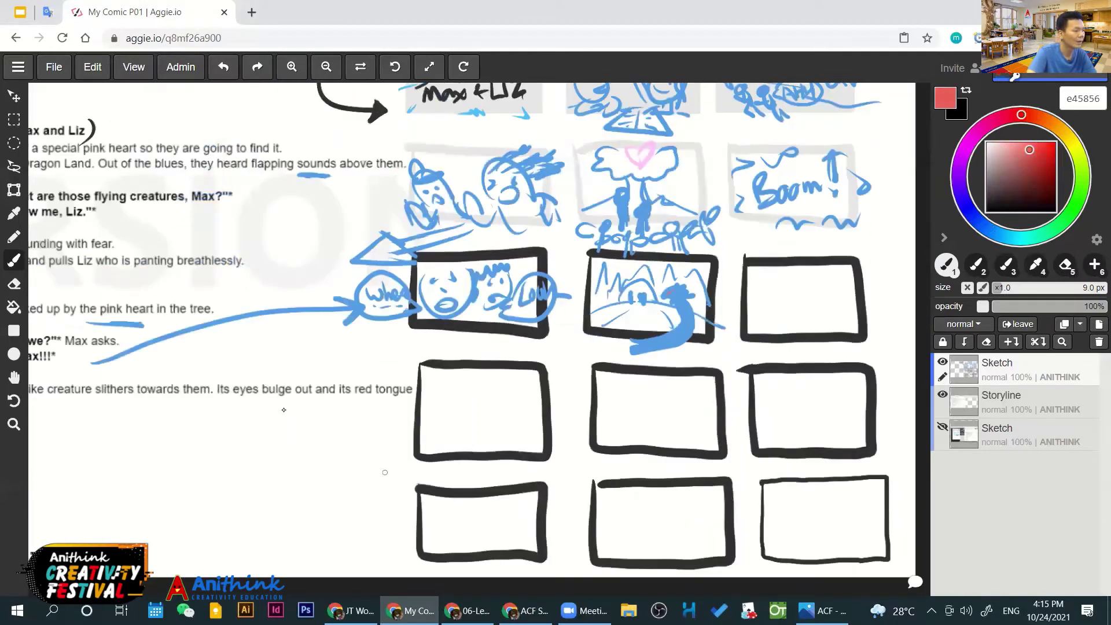
{"action": "scroll", "coordinate": [318, 431], "scroll_direction": "down", "scroll_amount": 1}
{"action": "scroll", "coordinate": [397, 437], "scroll_direction": "left", "scroll_amount": 3}
{"action": "key", "text": "space"}
{"action": "scroll", "coordinate": [570, 442], "scroll_direction": "right", "scroll_amount": 1}
{"action": "scroll", "coordinate": [462, 437], "scroll_direction": "right", "scroll_amount": 1}
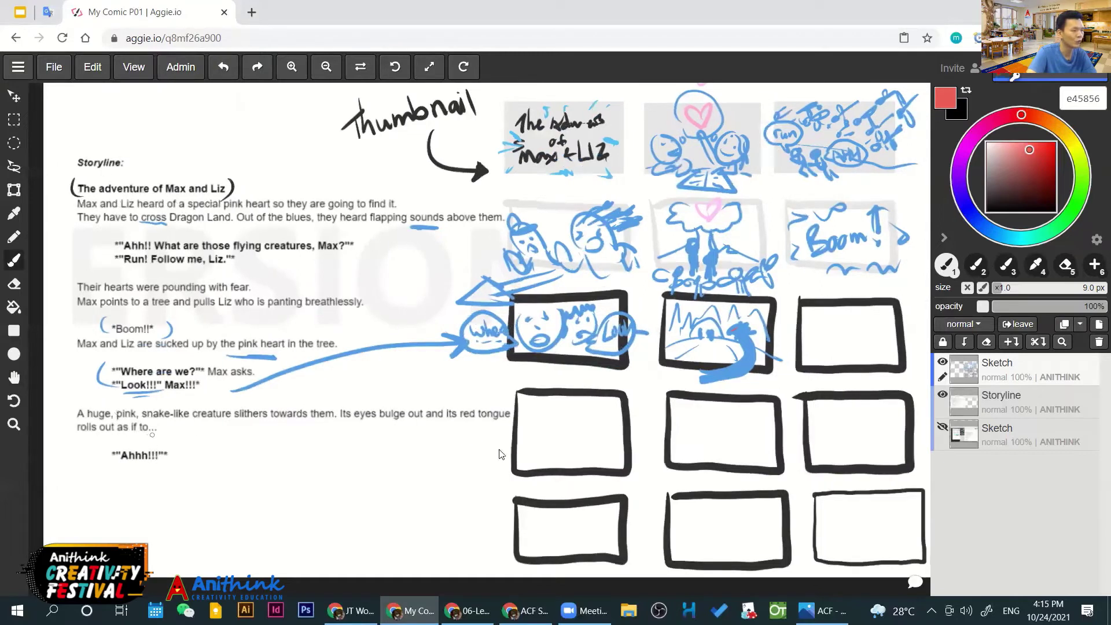
{"action": "scroll", "coordinate": [662, 441], "scroll_direction": "right", "scroll_amount": 1}
{"action": "key", "text": "b"}
{"action": "left_click_drag", "start_coordinate": [116, 463], "coordinate": [203, 470]}
{"action": "key", "text": "ctrl+z"}
Sample blue 569fe4 from an existing stroke and start the creature in the third bold panel
{"action": "key", "text": "h"}
{"action": "scroll", "coordinate": [202, 470], "scroll_direction": "right", "scroll_amount": 5}
{"action": "scroll", "coordinate": [202, 469], "scroll_direction": "up", "scroll_amount": 3}
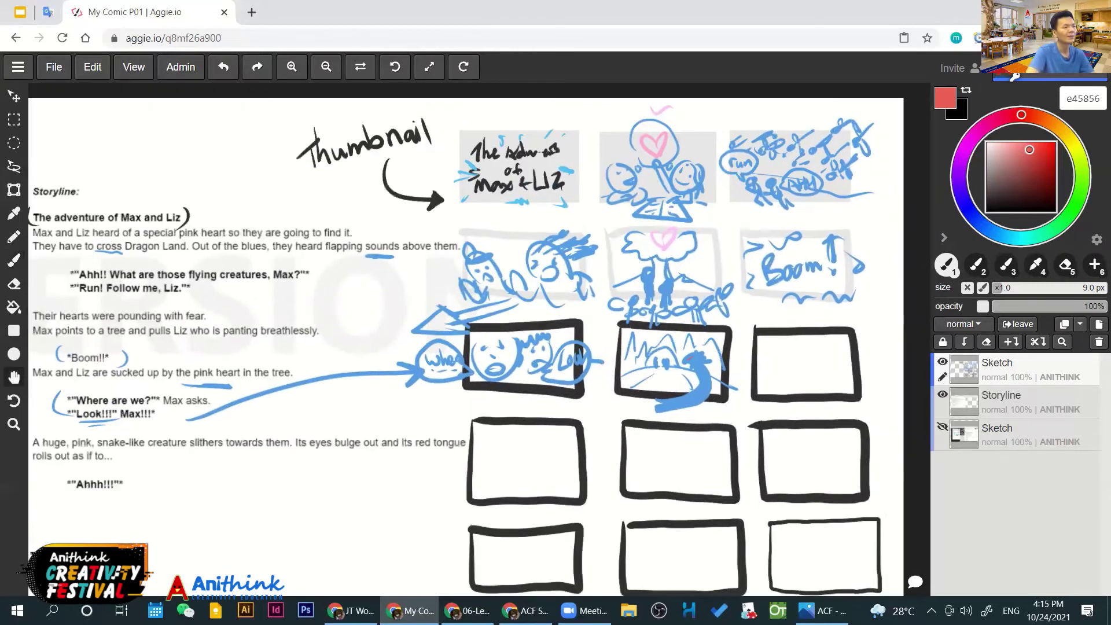
{"action": "key", "text": "b"}
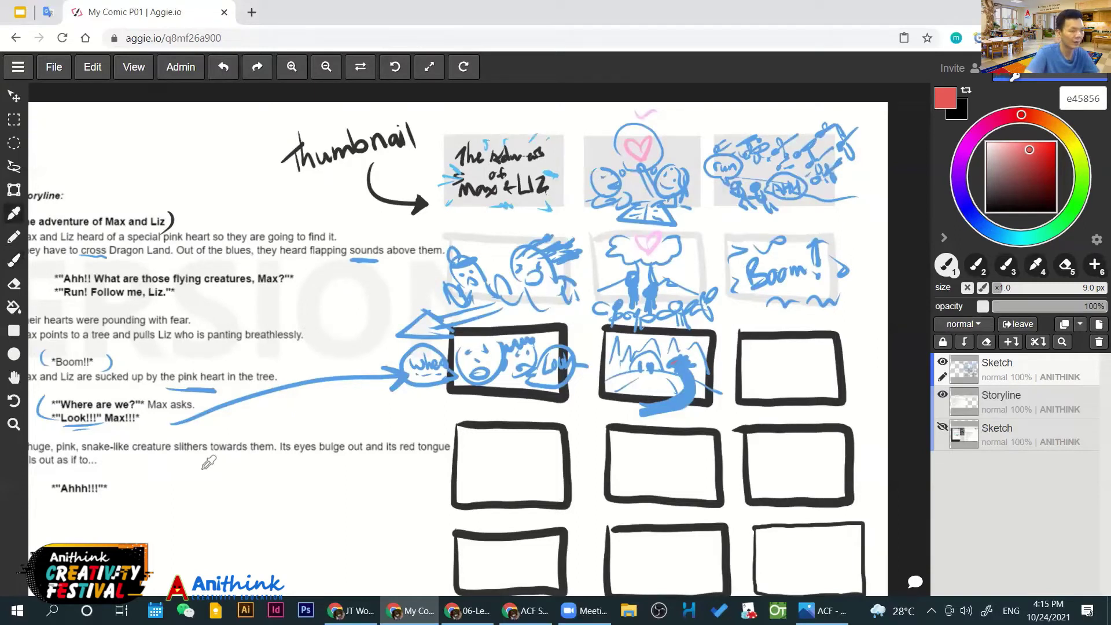
{"action": "left_click", "coordinate": [681, 385], "text": "alt"}
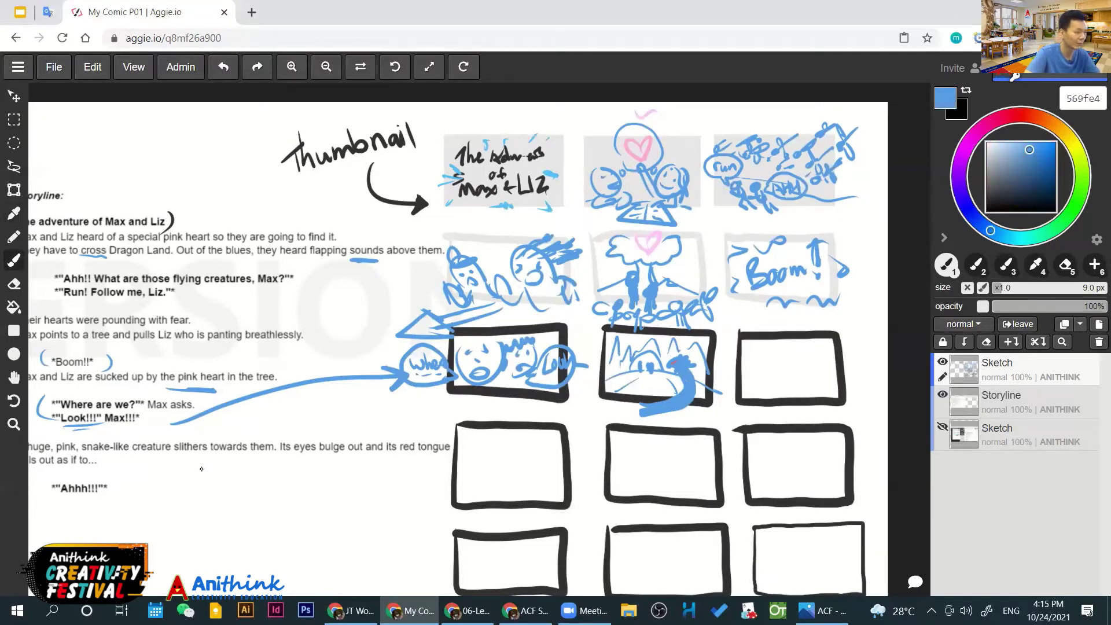
{"action": "mouse_move", "coordinate": [782, 381]}
{"action": "left_mouse_down"}
{"action": "mouse_move", "coordinate": [778, 399]}
{"action": "mouse_move", "coordinate": [785, 381]}
{"action": "mouse_move", "coordinate": [801, 393]}
{"action": "mouse_move", "coordinate": [805, 383]}
{"action": "mouse_move", "coordinate": [809, 406]}
{"action": "mouse_move", "coordinate": [780, 355]}
{"action": "left_mouse_up"}
Brush the creature's head, neck and body, then add a dark-blue leg beneath it
{"action": "mouse_move", "coordinate": [774, 350]}
{"action": "left_mouse_down"}
{"action": "mouse_move", "coordinate": [762, 383]}
{"action": "mouse_move", "coordinate": [819, 380]}
{"action": "mouse_move", "coordinate": [768, 348]}
{"action": "mouse_move", "coordinate": [781, 345]}
{"action": "mouse_move", "coordinate": [753, 383]}
{"action": "mouse_move", "coordinate": [843, 382]}
{"action": "left_mouse_up"}
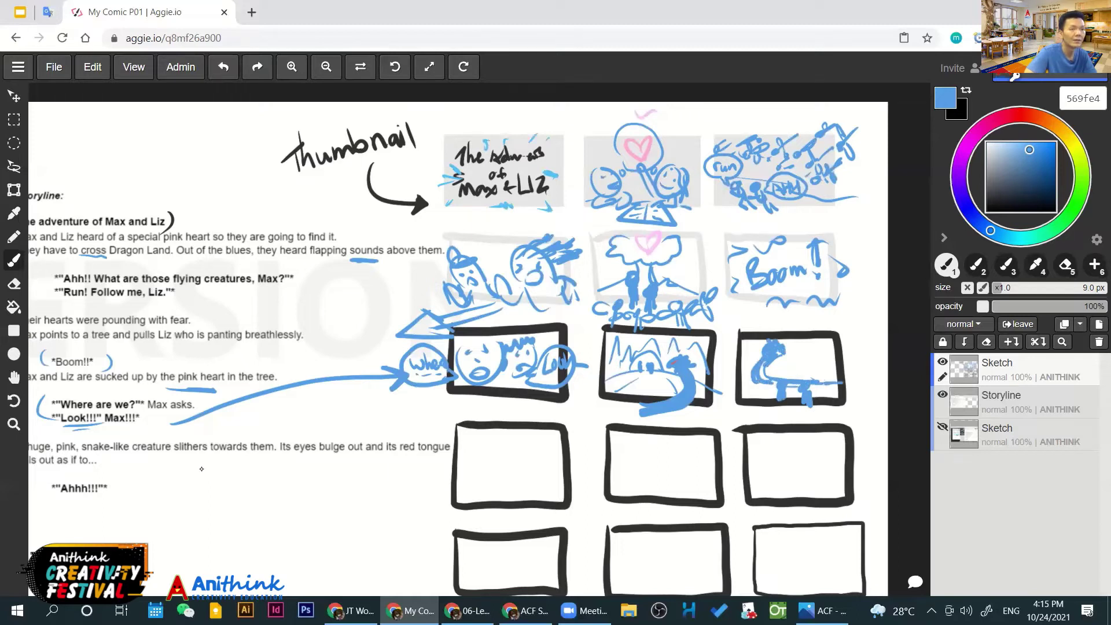
{"action": "left_click", "coordinate": [781, 382], "text": "alt"}
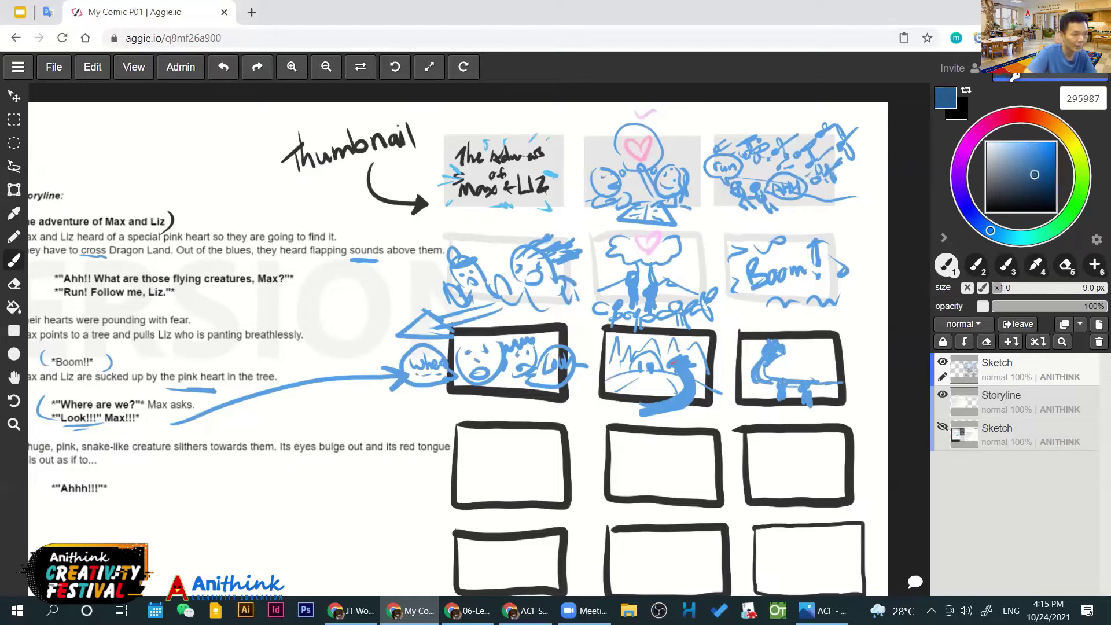
{"action": "mouse_move", "coordinate": [780, 381]}
{"action": "left_mouse_down"}
{"action": "mouse_move", "coordinate": [777, 399]}
{"action": "mouse_move", "coordinate": [785, 377]}
{"action": "mouse_move", "coordinate": [808, 400]}
{"action": "left_mouse_up"}
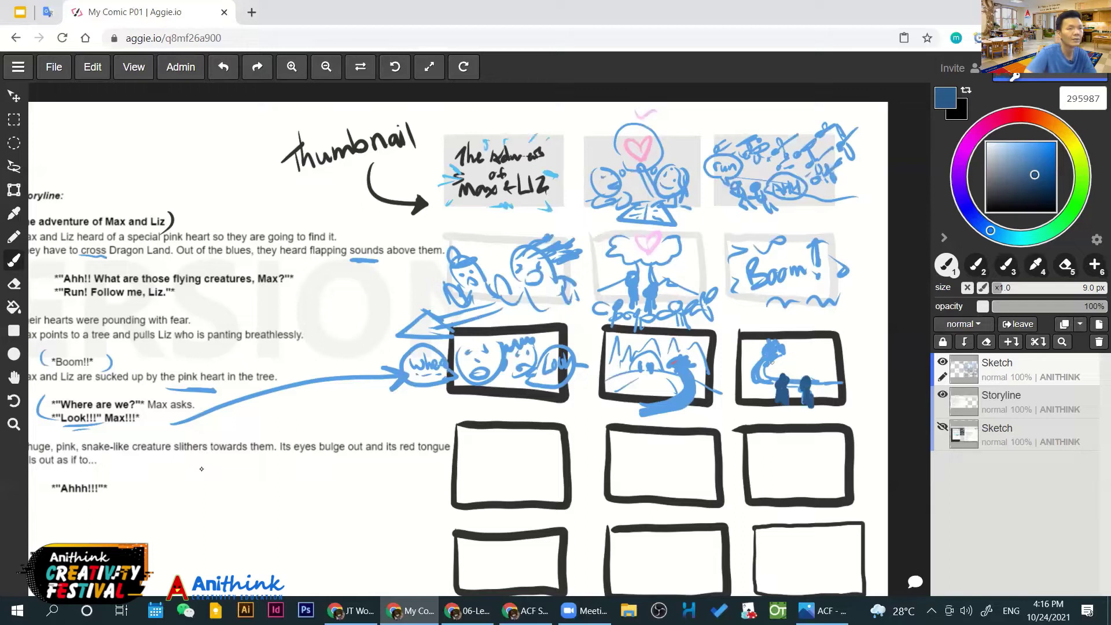
Paint pink markings on the snake's head, then pan toward the next storyboard panels
{"action": "key", "text": "i"}
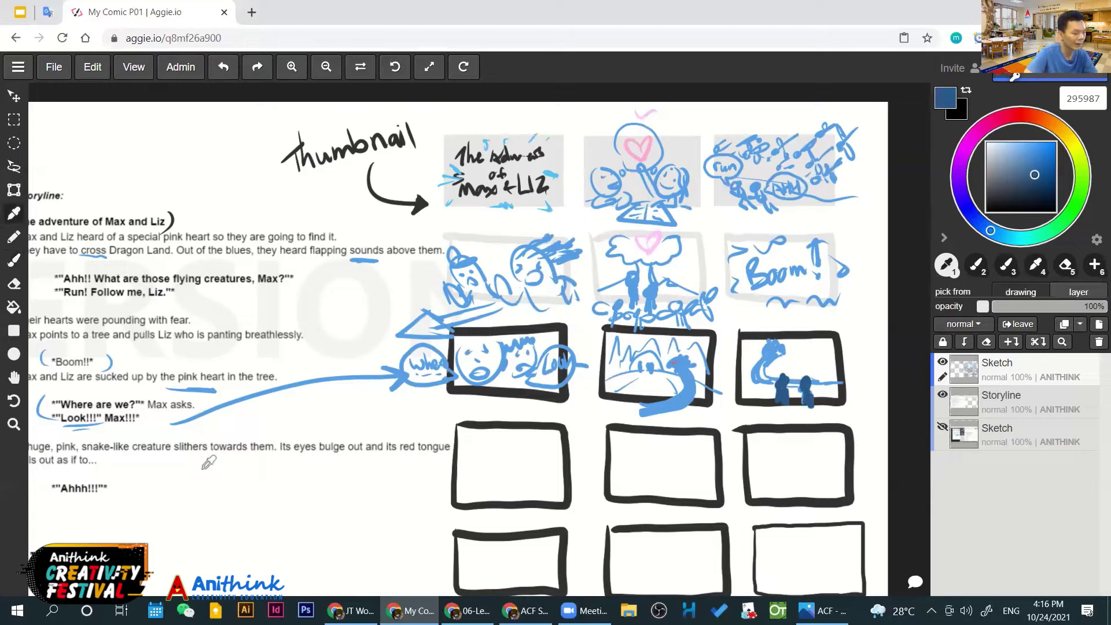
{"action": "left_click", "coordinate": [201, 418]}
{"action": "scroll", "coordinate": [317, 389], "scroll_direction": "up", "scroll_amount": 2}
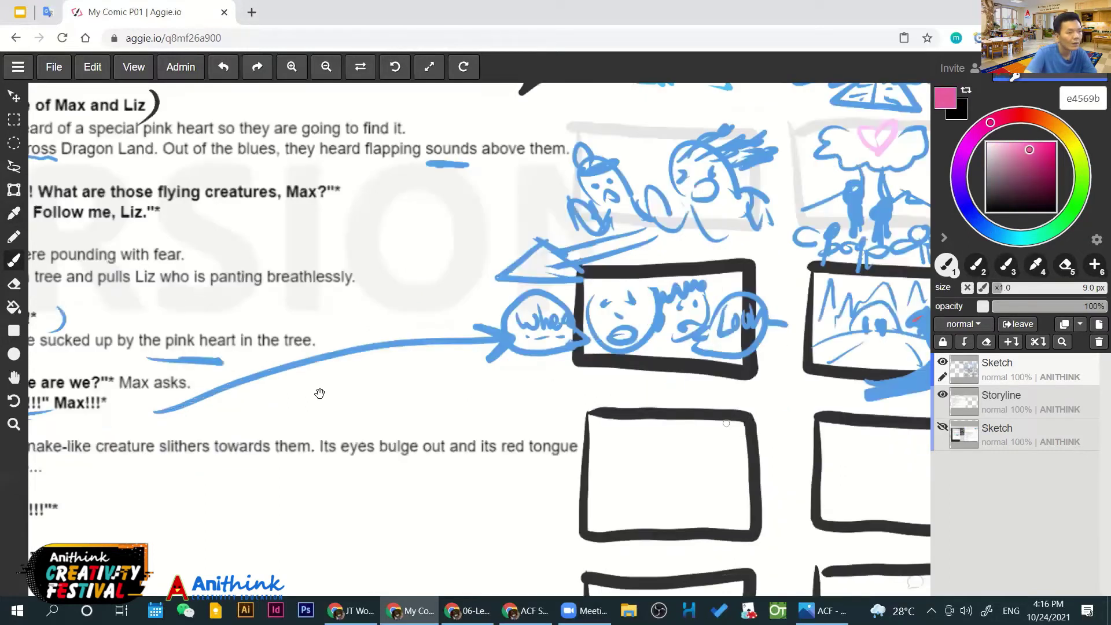
{"action": "scroll", "coordinate": [508, 354], "scroll_direction": "up", "scroll_amount": 2}
{"action": "left_click_drag", "start_coordinate": [767, 351], "coordinate": [776, 355]}
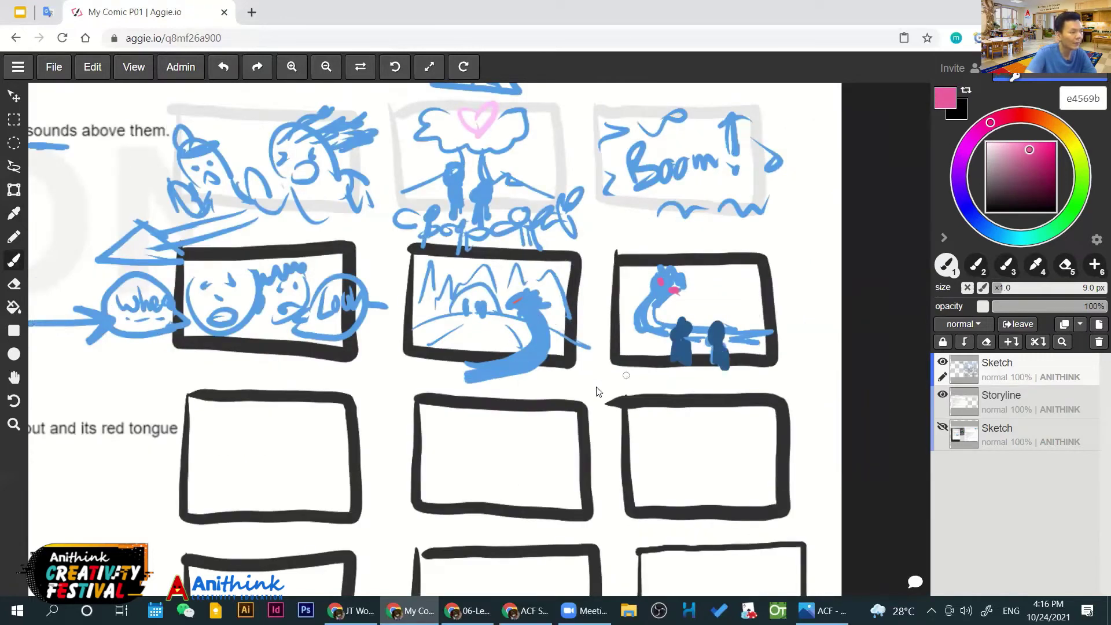
{"action": "scroll", "coordinate": [625, 365], "scroll_direction": "down", "scroll_amount": 1}
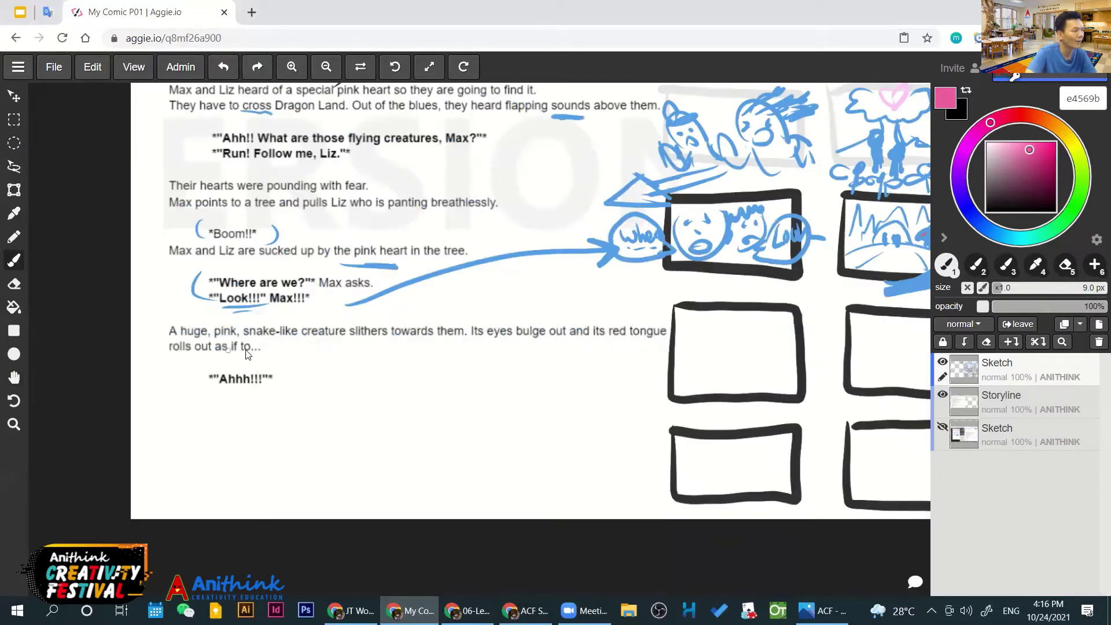
{"action": "key", "text": "space"}
{"action": "left_click_drag", "start_coordinate": [588, 380], "coordinate": [654, 426]}
{"action": "left_click_drag", "start_coordinate": [746, 357], "coordinate": [457, 427]}
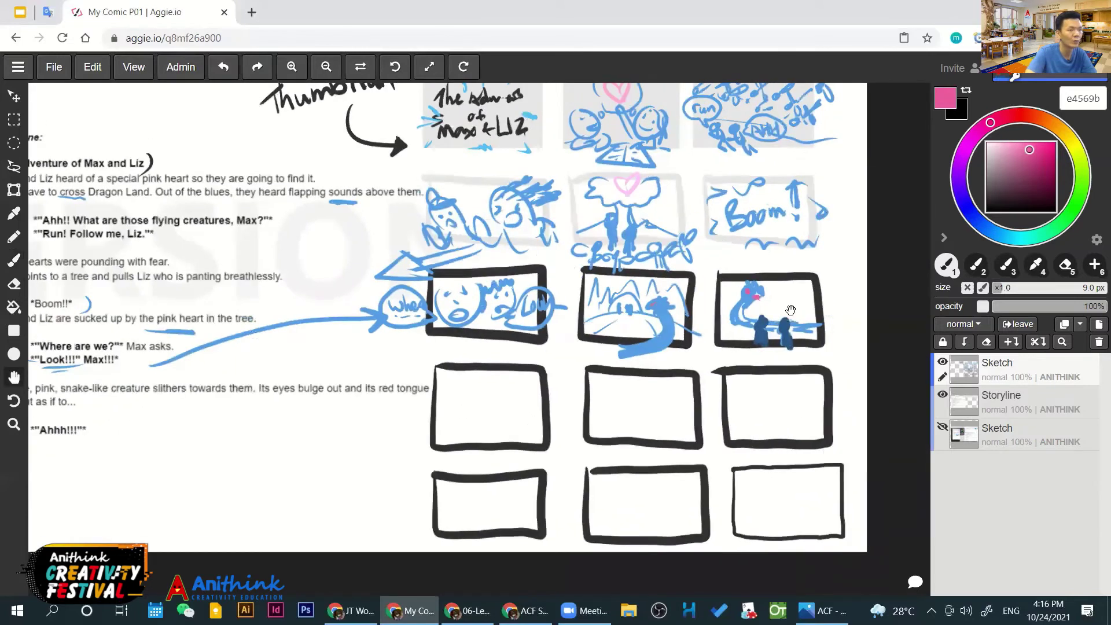
Sample light blue and draw the monster's round face with a jagged mouth and hair curl
{"action": "key", "text": "i"}
{"action": "left_click", "coordinate": [1026, 168]}
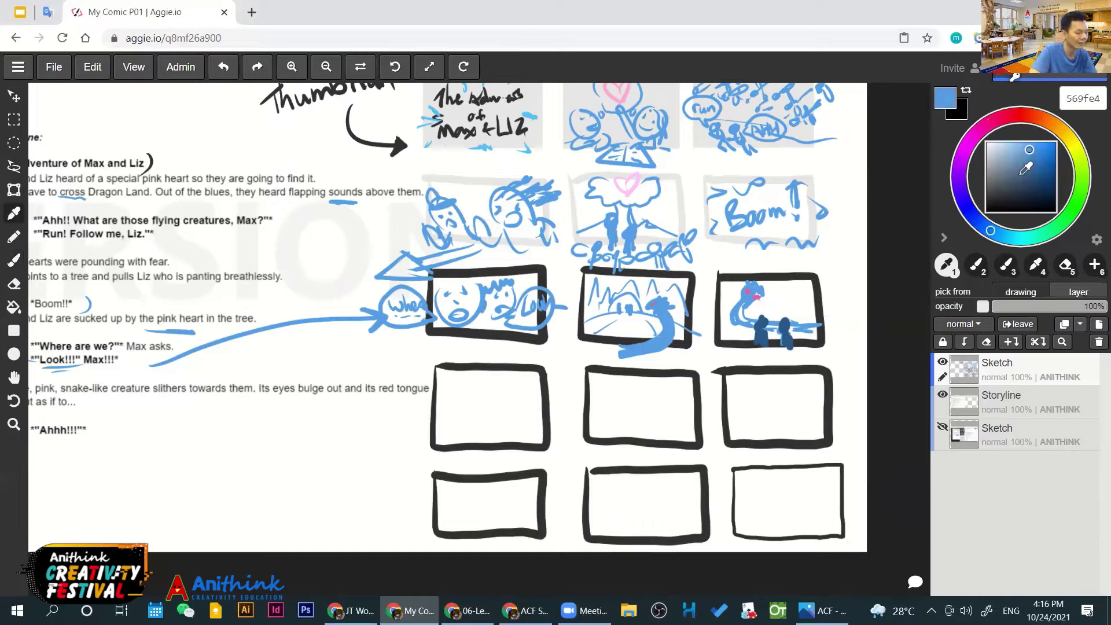
{"action": "key", "text": "b"}
{"action": "mouse_move", "coordinate": [486, 386]}
{"action": "left_mouse_down"}
{"action": "mouse_move", "coordinate": [508, 401]}
{"action": "mouse_move", "coordinate": [485, 387]}
{"action": "mouse_move", "coordinate": [472, 405]}
{"action": "mouse_move", "coordinate": [515, 425]}
{"action": "mouse_move", "coordinate": [482, 391]}
{"action": "mouse_move", "coordinate": [511, 398]}
{"action": "left_mouse_up"}
{"action": "key", "text": "ctrl+z"}
{"action": "mouse_move", "coordinate": [480, 423]}
{"action": "left_mouse_down"}
{"action": "mouse_move", "coordinate": [513, 414]}
{"action": "mouse_move", "coordinate": [504, 394]}
{"action": "mouse_move", "coordinate": [468, 397]}
{"action": "left_mouse_up"}
{"action": "key", "text": "ctrl+z"}
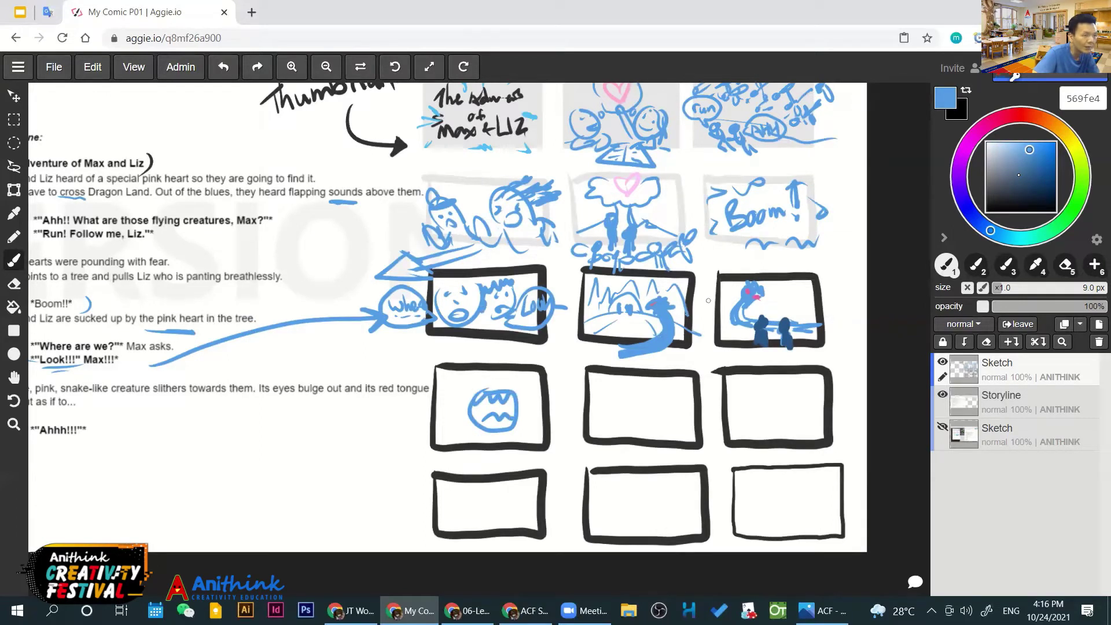
{"action": "mouse_move", "coordinate": [454, 392]}
{"action": "left_mouse_down"}
{"action": "mouse_move", "coordinate": [464, 383]}
{"action": "mouse_move", "coordinate": [463, 405]}
{"action": "mouse_move", "coordinate": [466, 387]}
{"action": "mouse_move", "coordinate": [507, 395]}
{"action": "left_mouse_up"}
{"action": "key", "text": "ctrl+z"}
{"action": "left_click_drag", "start_coordinate": [446, 375], "coordinate": [519, 400]}
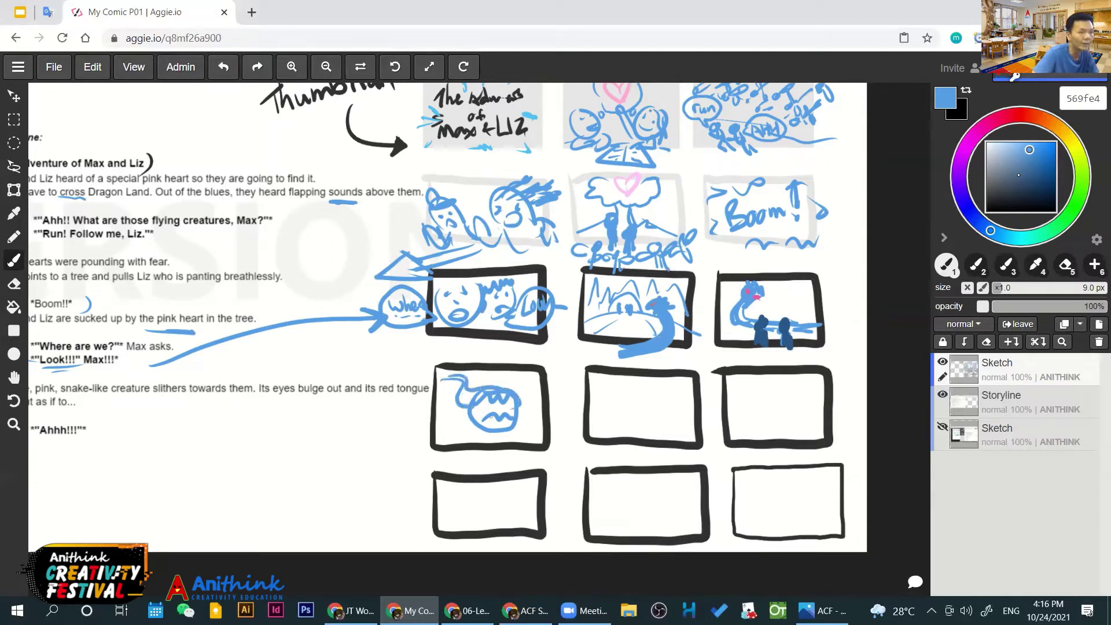
Sample the dark blue and start the two figures beneath the monster
{"action": "key", "text": "i"}
{"action": "left_click", "coordinate": [760, 327]}
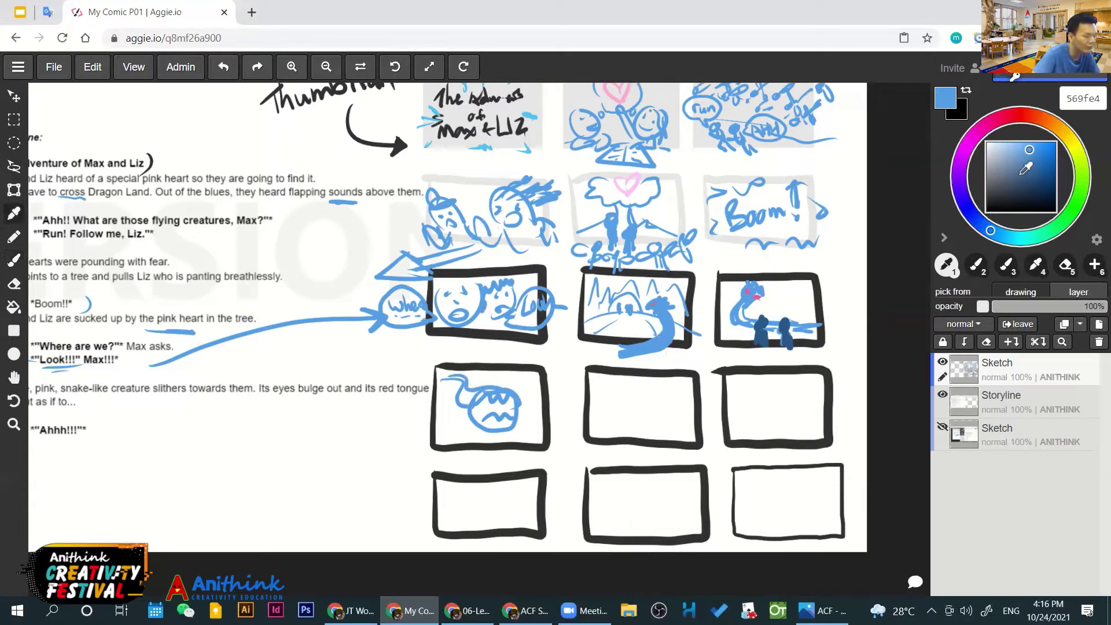
{"action": "mouse_move", "coordinate": [469, 423]}
{"action": "left_mouse_down"}
{"action": "mouse_move", "coordinate": [480, 443]}
{"action": "mouse_move", "coordinate": [511, 447]}
{"action": "mouse_move", "coordinate": [524, 415]}
{"action": "mouse_move", "coordinate": [473, 411]}
{"action": "left_mouse_up"}
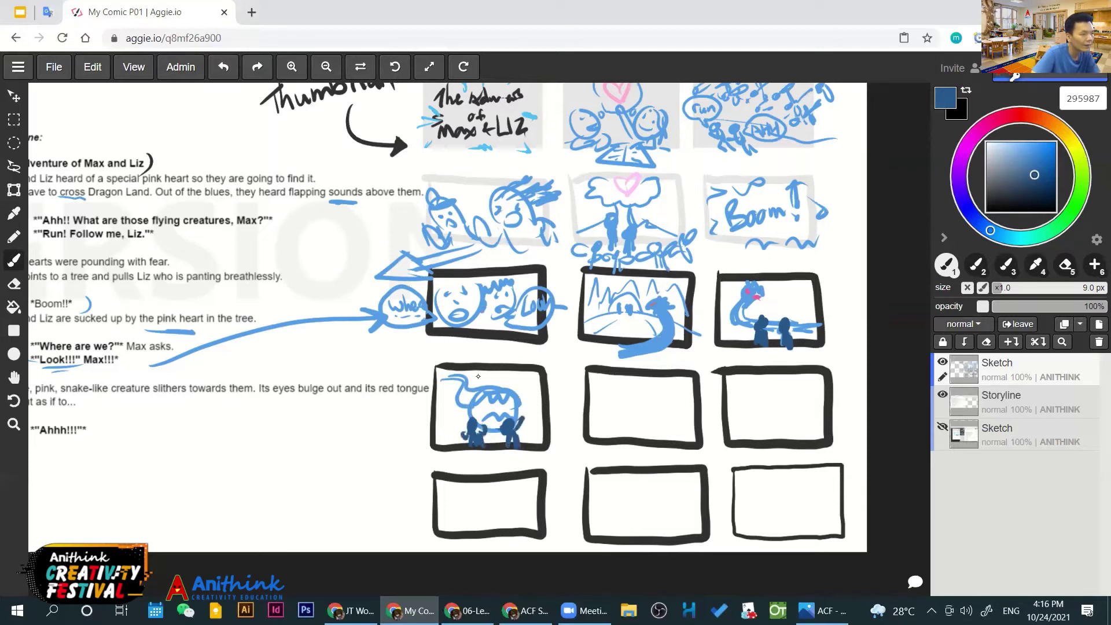
{"action": "scroll", "coordinate": [478, 376], "scroll_direction": "up", "scroll_amount": 2}
{"action": "scroll", "coordinate": [490, 290], "scroll_direction": "up", "scroll_amount": 1}
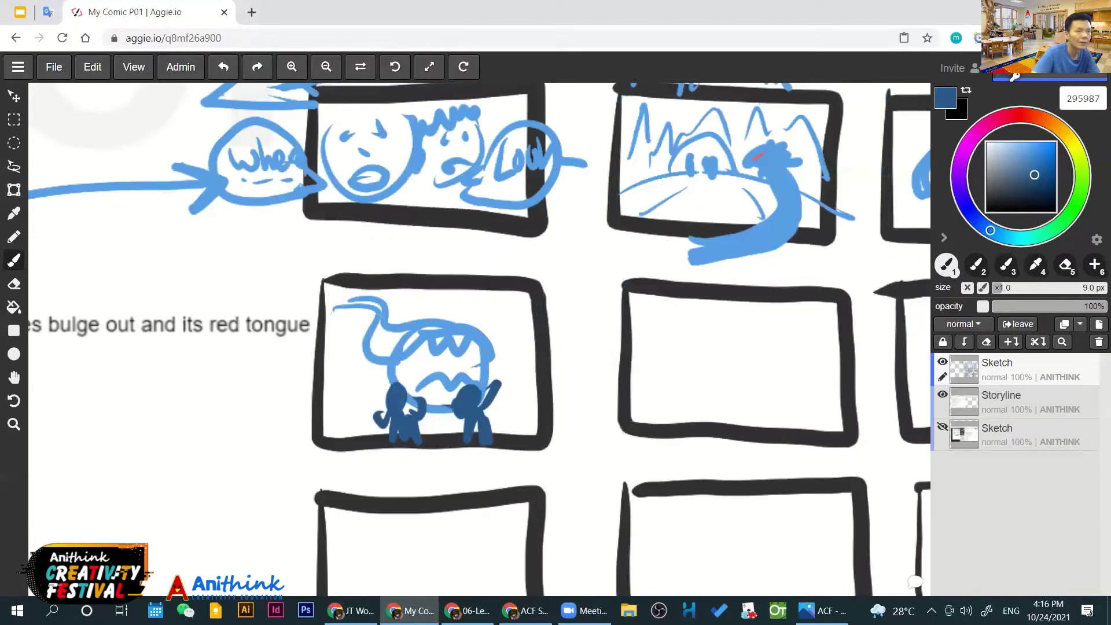
Dab near-white eyes onto the left and right figures
{"action": "left_click", "coordinate": [492, 295], "text": "alt"}
{"action": "left_click_drag", "start_coordinate": [394, 397], "coordinate": [396, 409]}
{"action": "left_click", "coordinate": [395, 394]}
{"action": "left_click", "coordinate": [401, 395]}
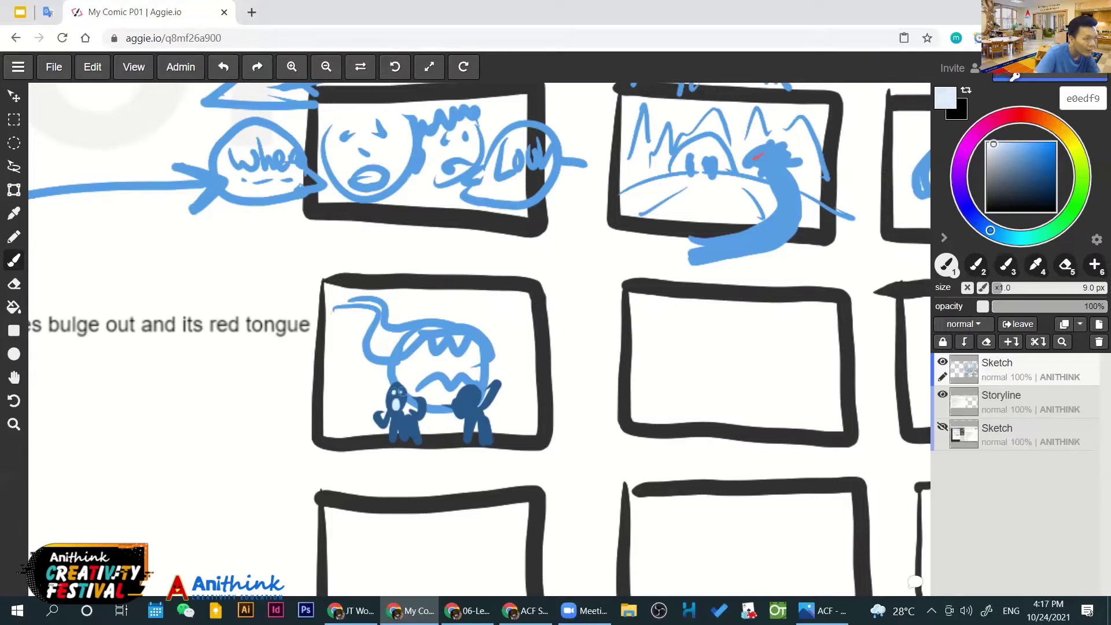
{"action": "left_click", "coordinate": [470, 394]}
{"action": "left_click", "coordinate": [475, 396]}
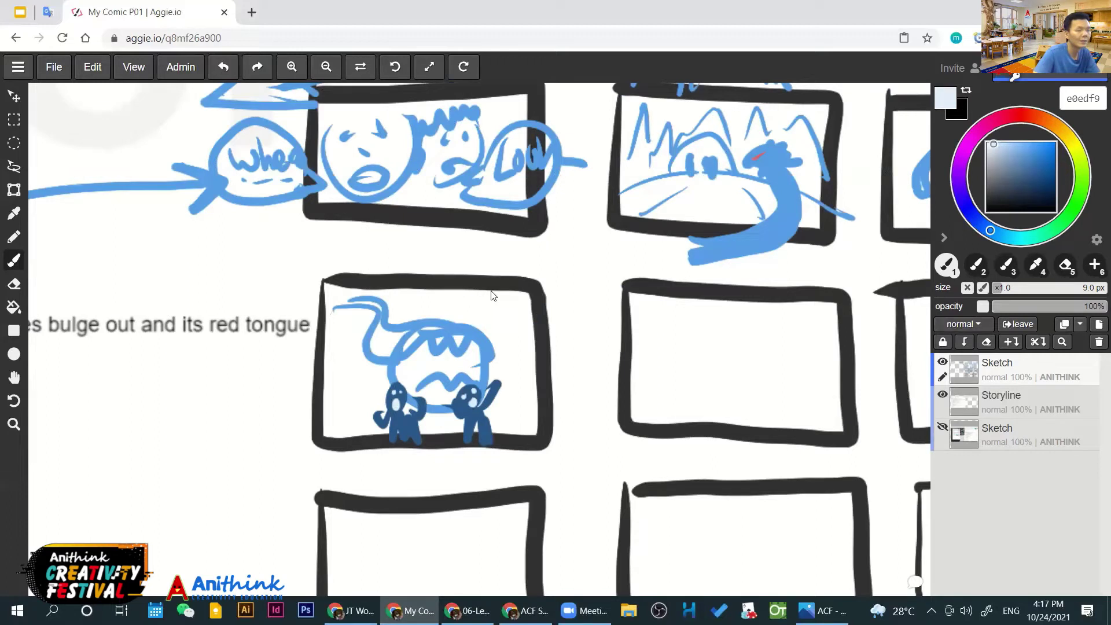
Sample the pink from the snake's eye and paint horns on the monster's head
{"action": "scroll", "coordinate": [492, 296], "scroll_direction": "right", "scroll_amount": 2}
{"action": "left_click", "coordinate": [492, 296], "text": "alt"}
{"action": "scroll", "coordinate": [494, 289], "scroll_direction": "right", "scroll_amount": 3}
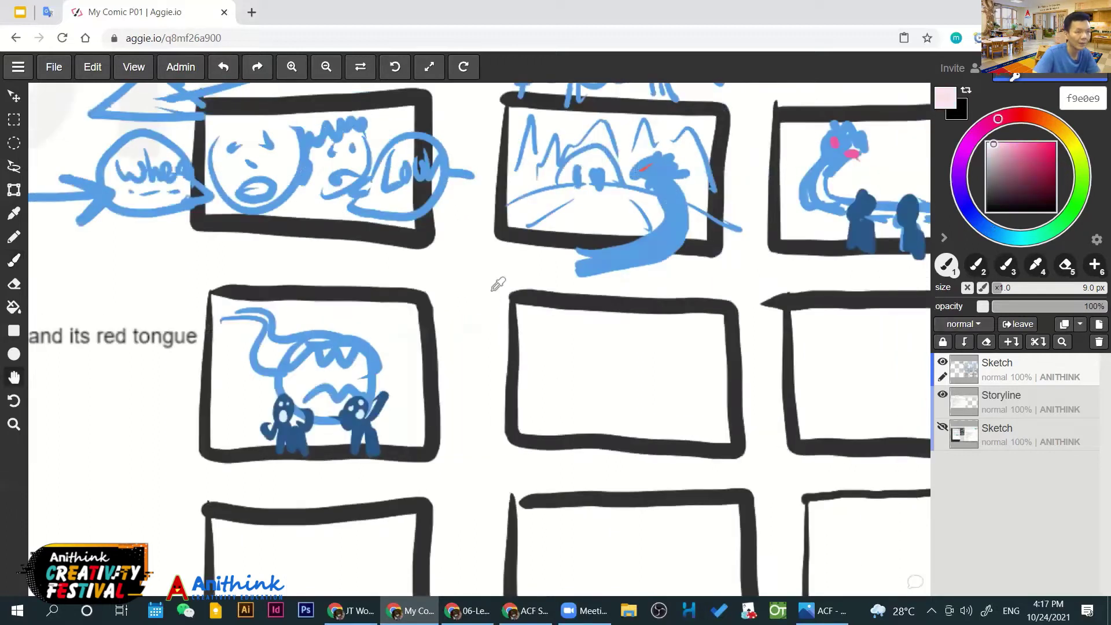
{"action": "left_click", "coordinate": [492, 291], "text": "alt"}
{"action": "scroll", "coordinate": [490, 291], "scroll_direction": "left", "scroll_amount": 2}
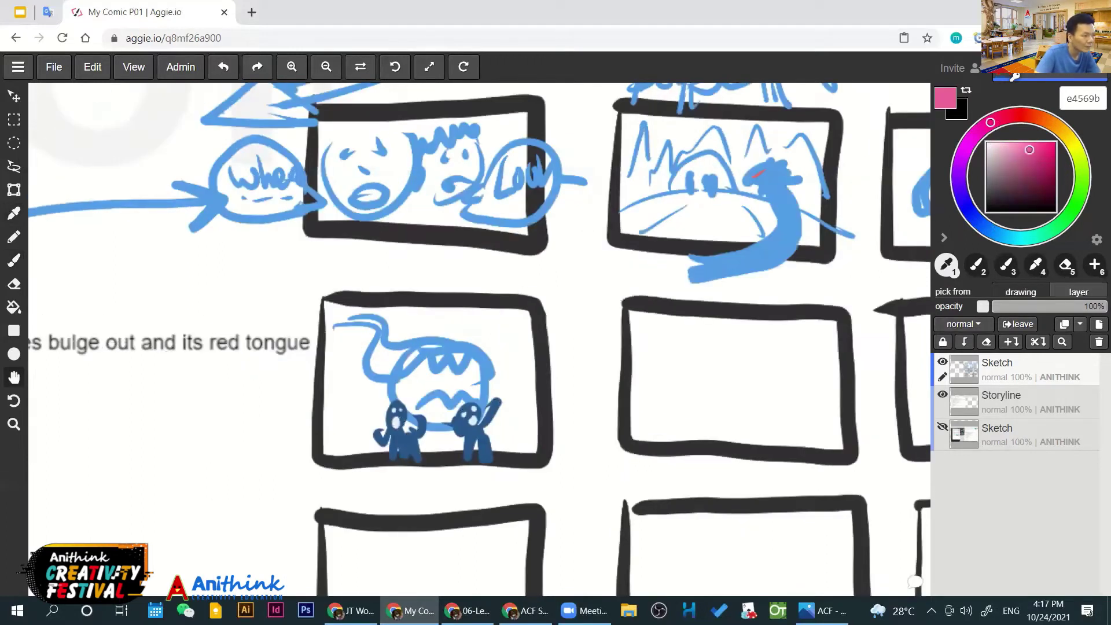
{"action": "mouse_move", "coordinate": [407, 344]}
{"action": "left_mouse_down"}
{"action": "mouse_move", "coordinate": [421, 355]}
{"action": "mouse_move", "coordinate": [473, 336]}
{"action": "left_mouse_up"}
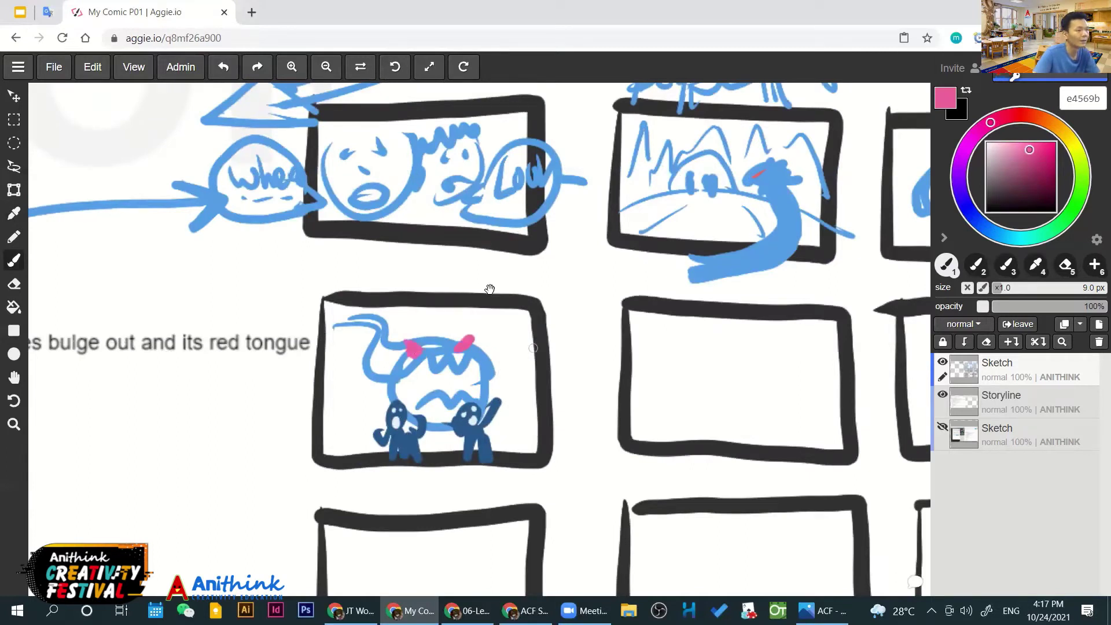
{"action": "left_click_drag", "start_coordinate": [489, 289], "coordinate": [467, 272]}
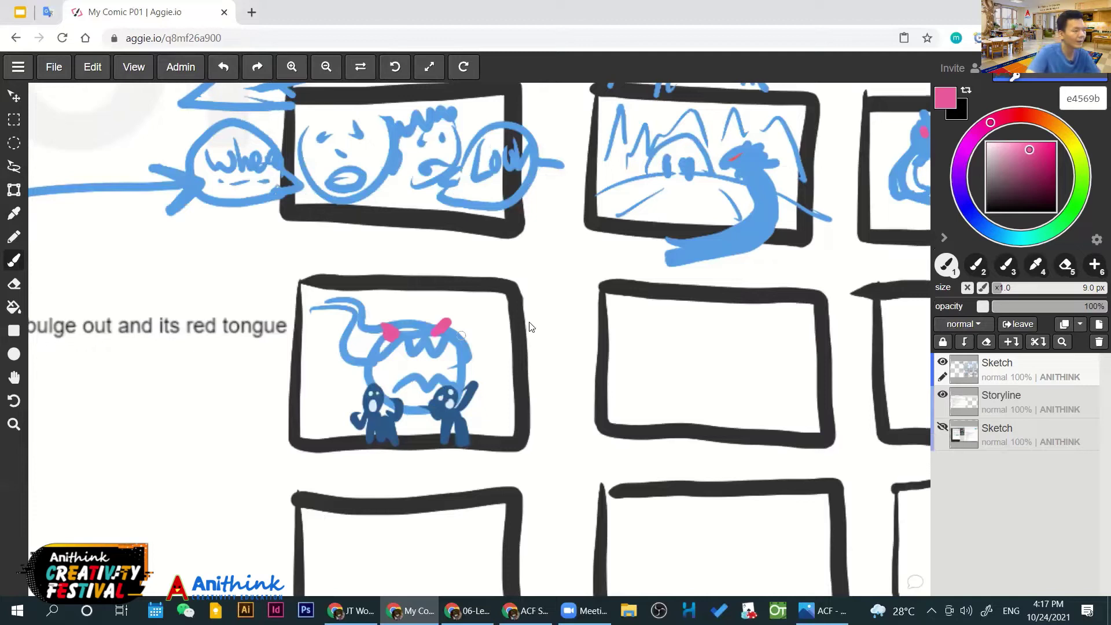
{"action": "scroll", "coordinate": [524, 344], "scroll_direction": "down", "scroll_amount": 2}
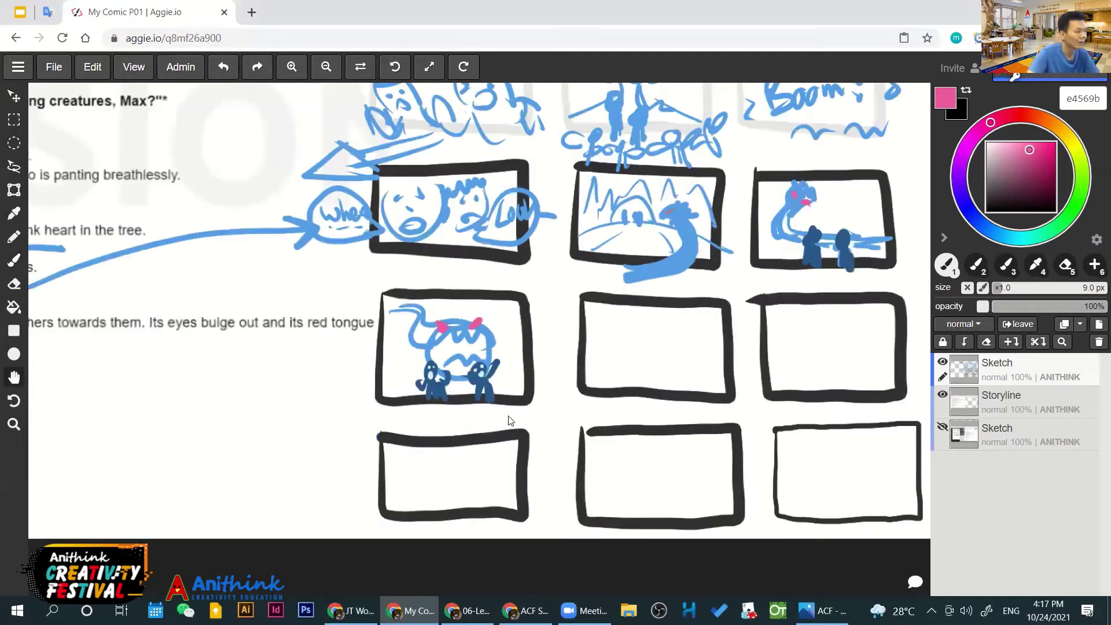
{"action": "scroll", "coordinate": [354, 477], "scroll_direction": "down", "scroll_amount": 1}
{"action": "scroll", "coordinate": [483, 463], "scroll_direction": "down", "scroll_amount": 1}
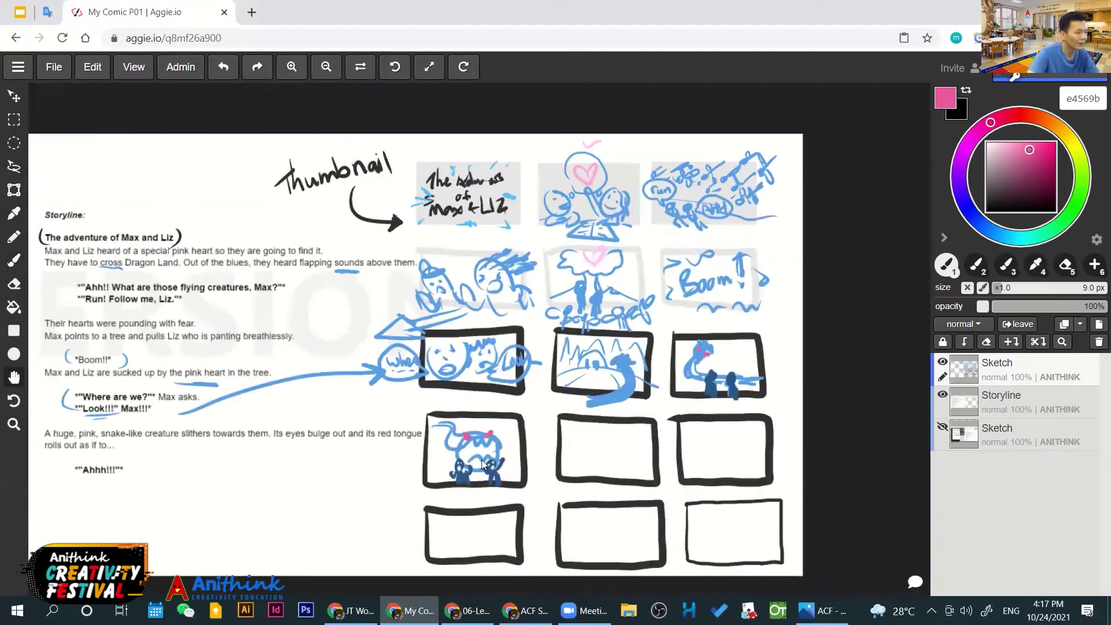
{"action": "scroll", "coordinate": [483, 463], "scroll_direction": "up", "scroll_amount": 2}
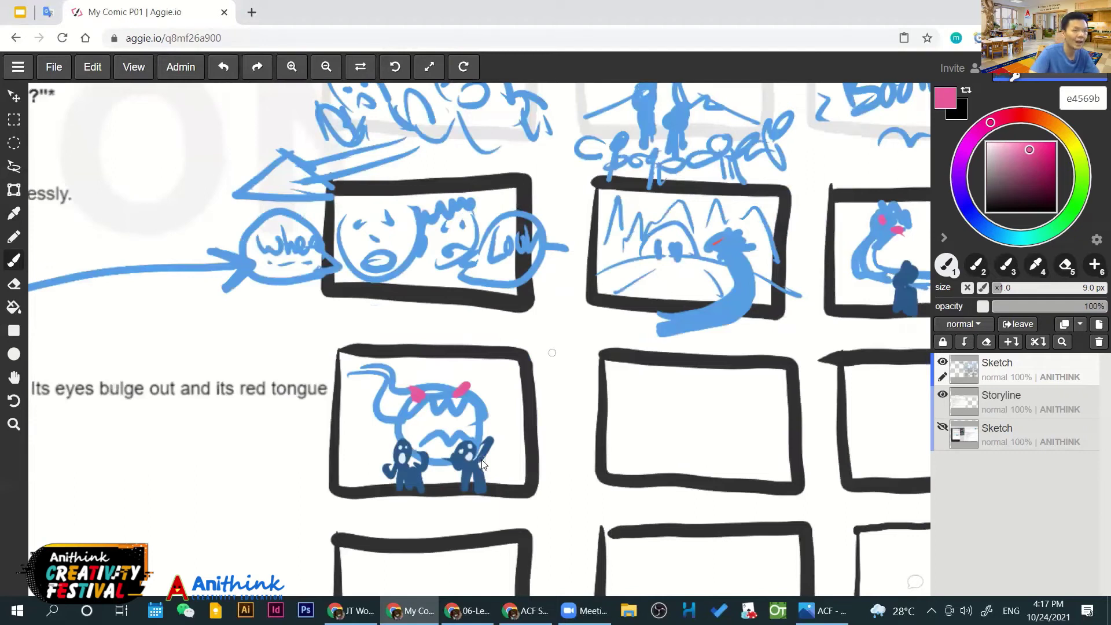
Switch to green a1e456 and letter 'Ahh' inside a speech bubble
{"action": "left_click", "coordinate": [1081, 165]}
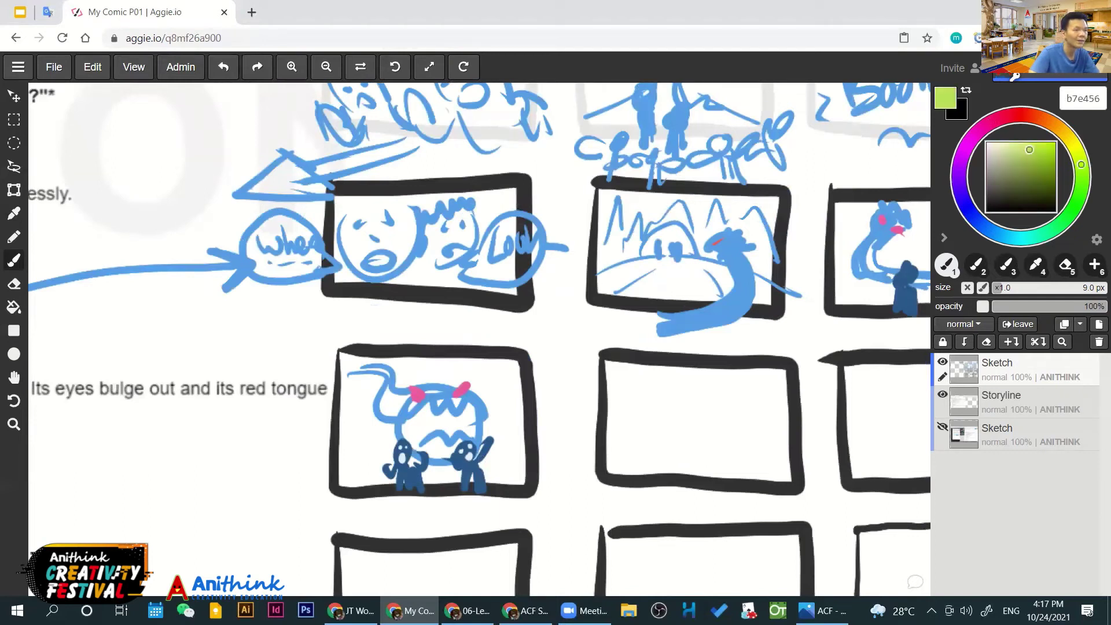
{"action": "left_click", "coordinate": [1082, 174]}
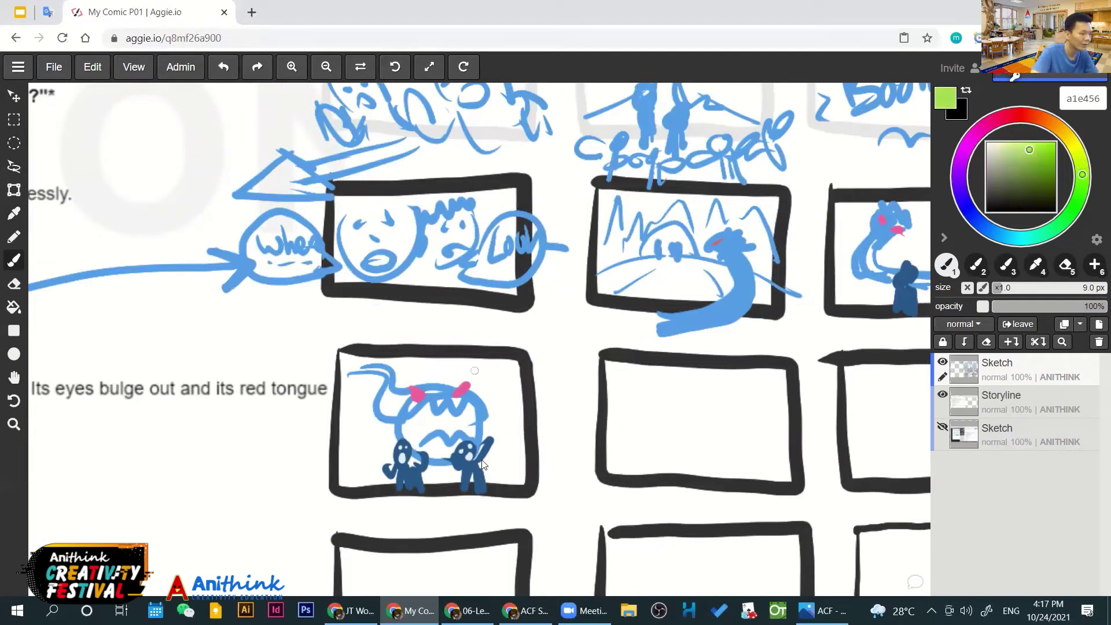
{"action": "mouse_move", "coordinate": [360, 447]}
{"action": "left_mouse_down"}
{"action": "mouse_move", "coordinate": [370, 434]}
{"action": "mouse_move", "coordinate": [410, 431]}
{"action": "mouse_move", "coordinate": [388, 456]}
{"action": "mouse_move", "coordinate": [442, 450]}
{"action": "left_mouse_up"}
{"action": "key", "text": "ctrl+z"}
{"action": "key", "text": "ctrl+z"}
{"action": "key", "text": "ctrl"}
{"action": "mouse_move", "coordinate": [405, 429]}
{"action": "left_mouse_down"}
{"action": "mouse_move", "coordinate": [382, 408]}
{"action": "mouse_move", "coordinate": [356, 439]}
{"action": "mouse_move", "coordinate": [453, 450]}
{"action": "left_mouse_up"}
{"action": "key", "text": "ctrl"}
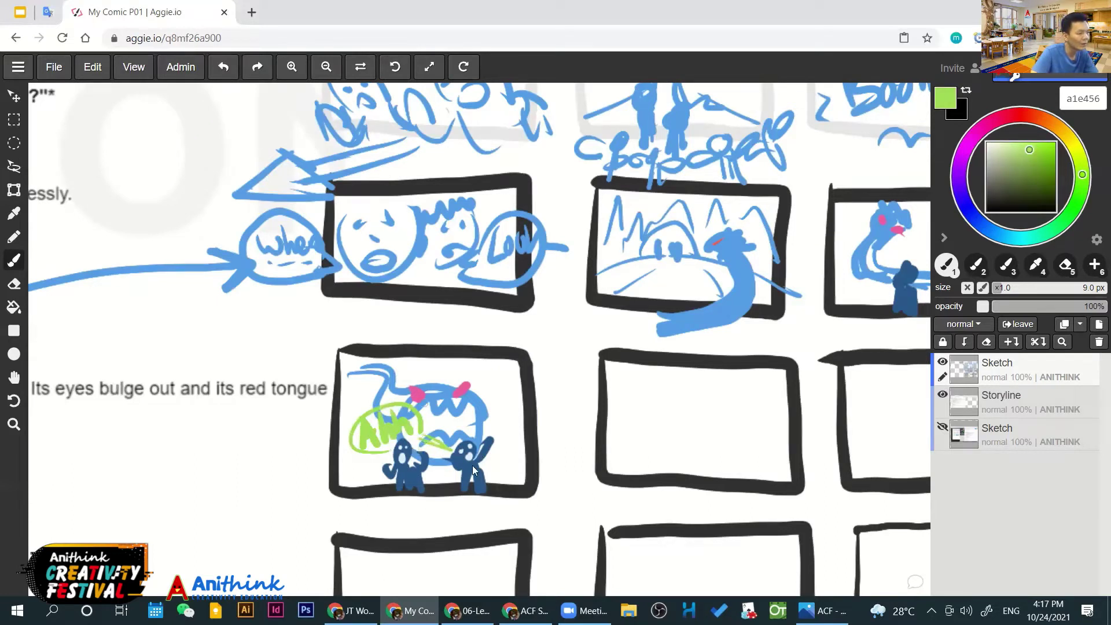
Add tails linking the green 'Ahh' bubble to the two figures
{"action": "scroll", "coordinate": [472, 465], "scroll_direction": "up", "scroll_amount": 1}
{"action": "scroll", "coordinate": [216, 308], "scroll_direction": "up", "scroll_amount": 1}
{"action": "left_click_drag", "start_coordinate": [361, 388], "coordinate": [422, 438]}
{"action": "mouse_move", "coordinate": [303, 470]}
{"action": "left_mouse_down"}
{"action": "mouse_move", "coordinate": [286, 445]}
{"action": "mouse_move", "coordinate": [238, 445]}
{"action": "left_mouse_up"}
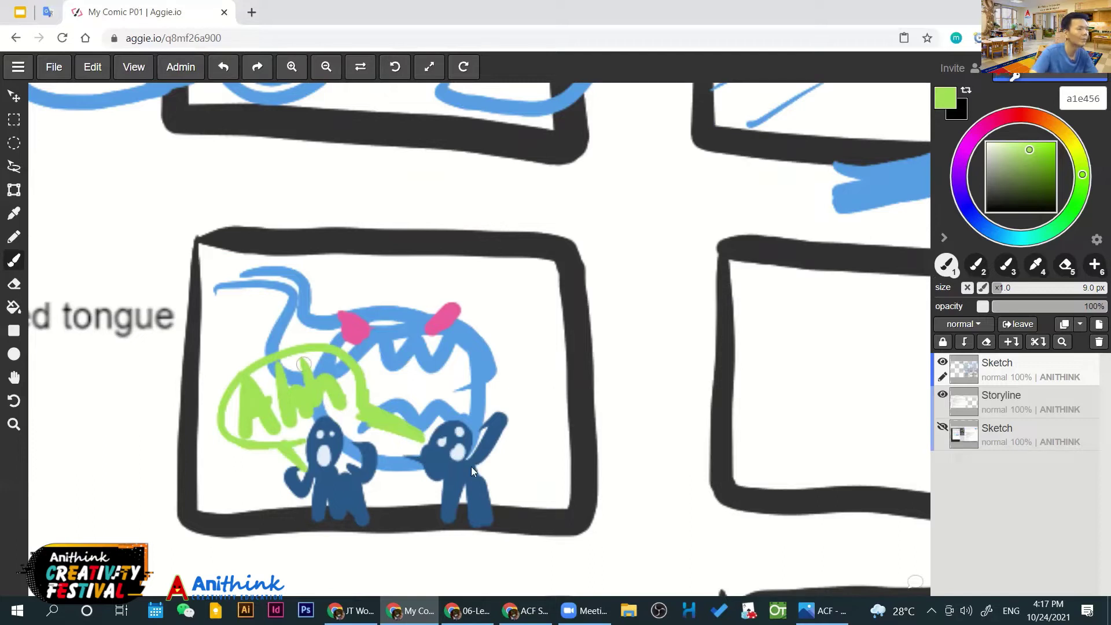
{"action": "scroll", "coordinate": [532, 417], "scroll_direction": "down", "scroll_amount": 3}
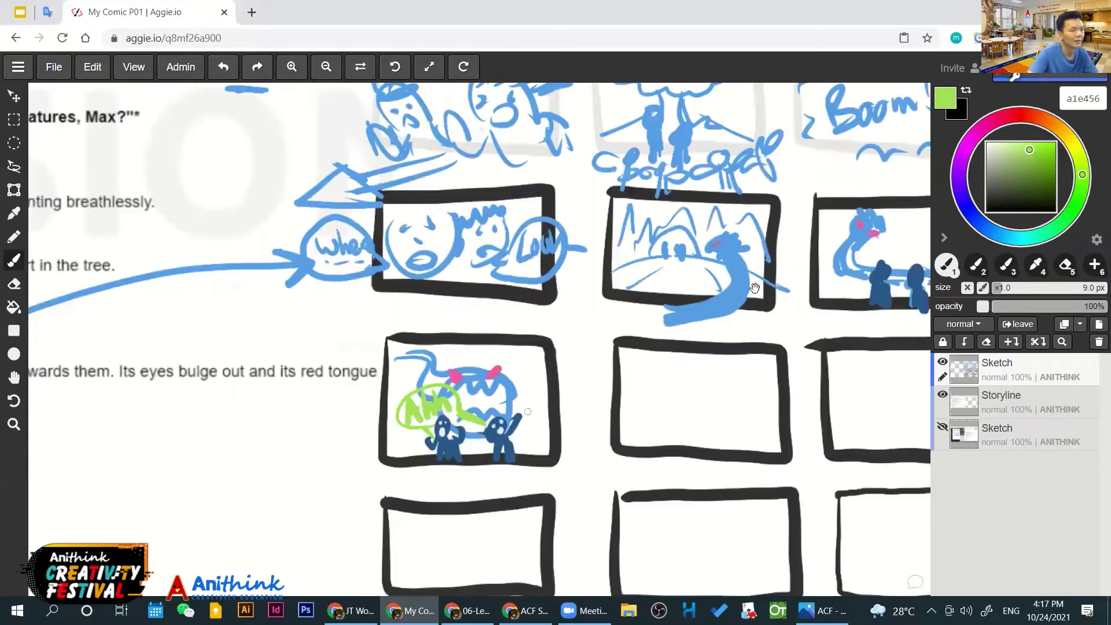
{"action": "scroll", "coordinate": [393, 417], "scroll_direction": "down", "scroll_amount": 2}
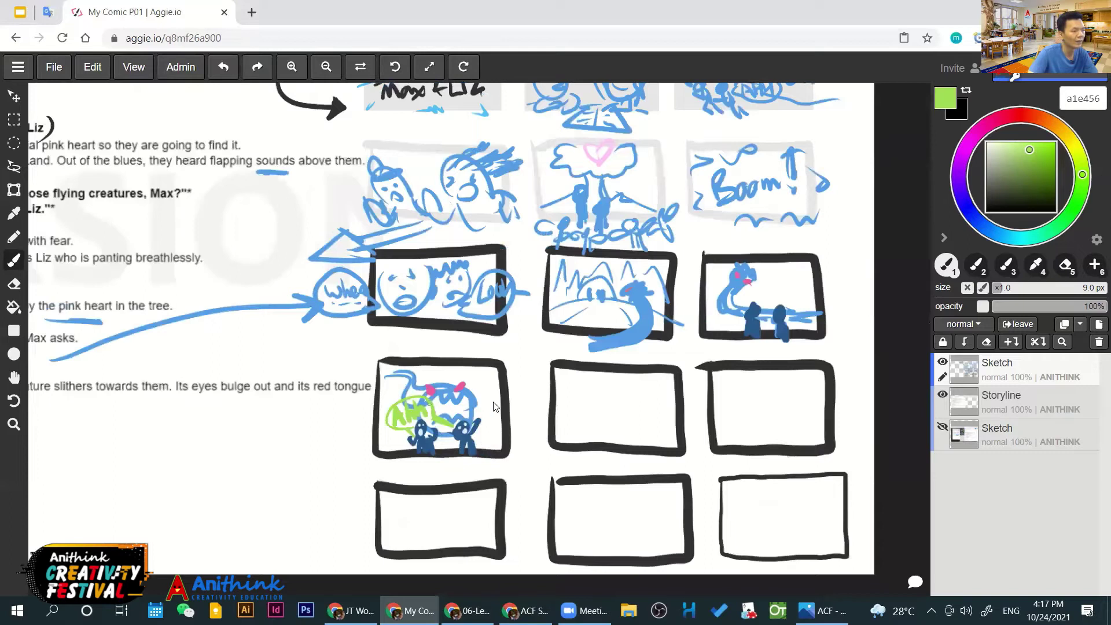
Sample the sketch blue and draw a horizontal line and V shapes in the right panel
{"action": "scroll", "coordinate": [498, 408], "scroll_direction": "up", "scroll_amount": 2}
{"action": "scroll", "coordinate": [523, 401], "scroll_direction": "down", "scroll_amount": 2}
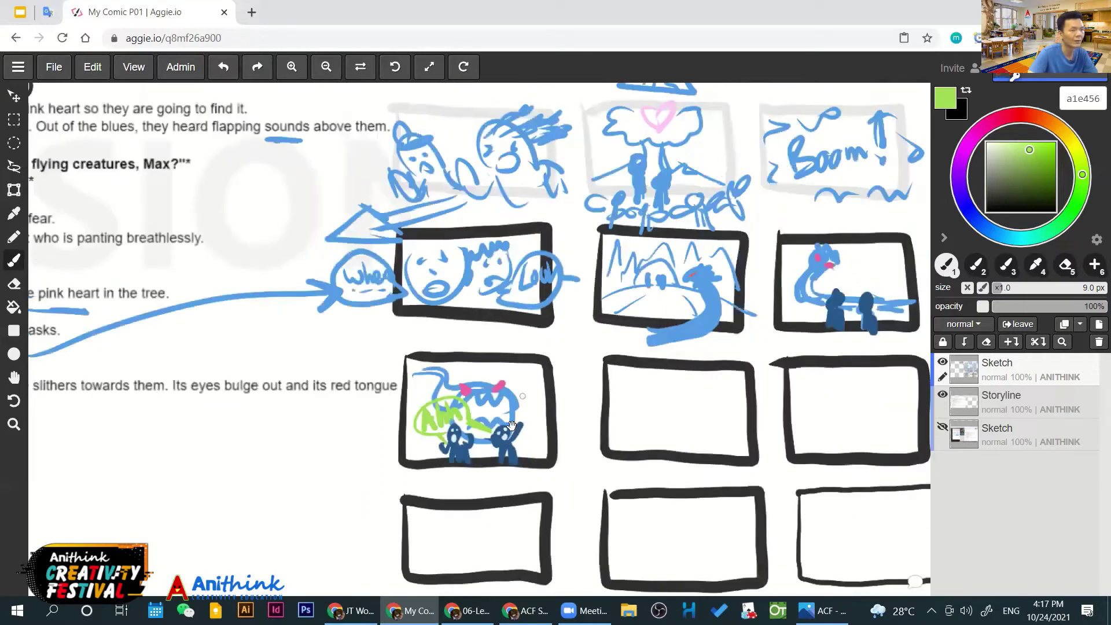
{"action": "scroll", "coordinate": [671, 325], "scroll_direction": "up", "scroll_amount": 2}
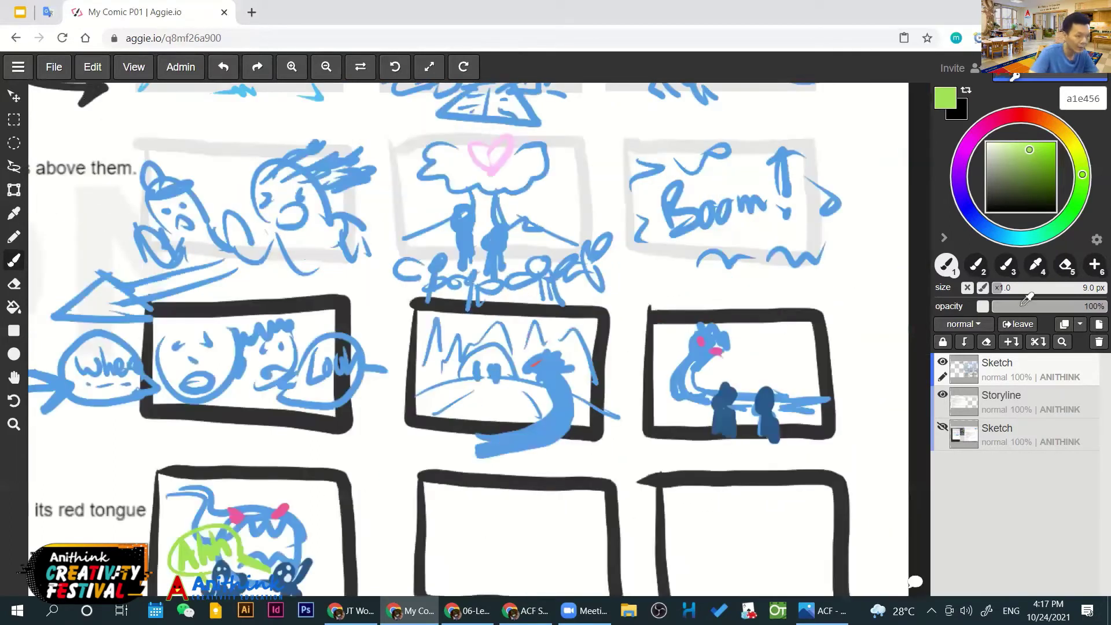
{"action": "key", "text": "i"}
{"action": "left_click", "coordinate": [560, 405]}
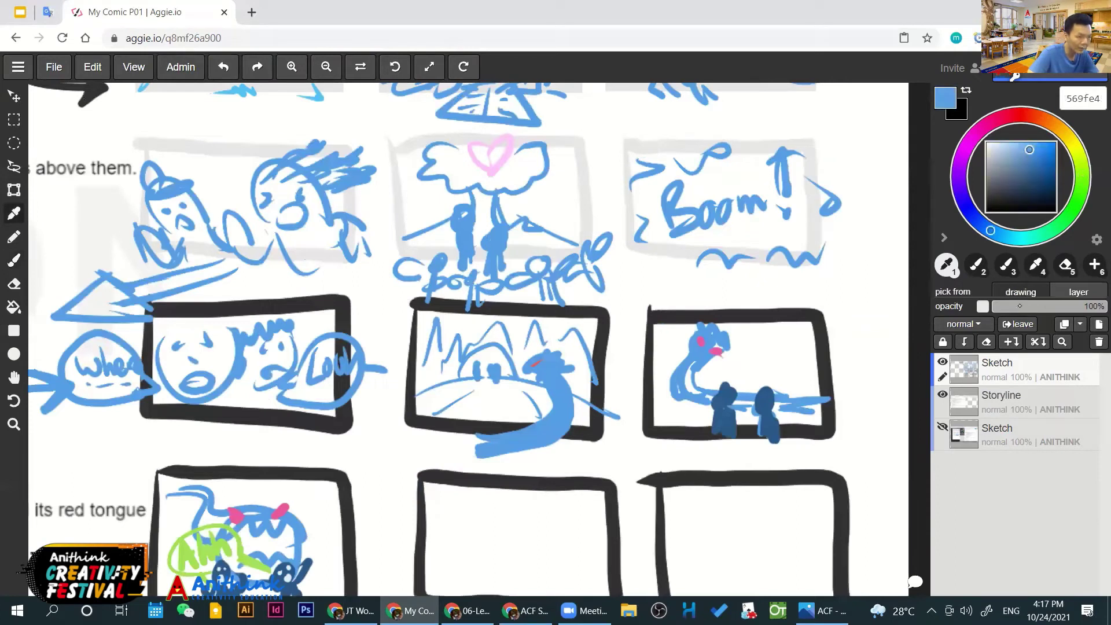
{"action": "key", "text": "b"}
{"action": "mouse_move", "coordinate": [833, 389]}
{"action": "left_mouse_down"}
{"action": "mouse_move", "coordinate": [700, 388]}
{"action": "mouse_move", "coordinate": [795, 384]}
{"action": "left_mouse_up"}
{"action": "key", "text": "ctrl"}
{"action": "key", "text": "ctrl+z"}
{"action": "mouse_move", "coordinate": [764, 323]}
{"action": "left_mouse_down"}
{"action": "mouse_move", "coordinate": [782, 316]}
{"action": "mouse_move", "coordinate": [800, 373]}
{"action": "left_mouse_up"}
{"action": "left_click_drag", "start_coordinate": [804, 317], "coordinate": [795, 347]}
Sketch blue mountain peaks along the middle panel's lower area
{"action": "mouse_move", "coordinate": [424, 419]}
{"action": "left_mouse_down"}
{"action": "mouse_move", "coordinate": [437, 374]}
{"action": "mouse_move", "coordinate": [443, 430]}
{"action": "mouse_move", "coordinate": [476, 429]}
{"action": "mouse_move", "coordinate": [470, 395]}
{"action": "left_mouse_up"}
{"action": "left_click_drag", "start_coordinate": [494, 431], "coordinate": [508, 430]}
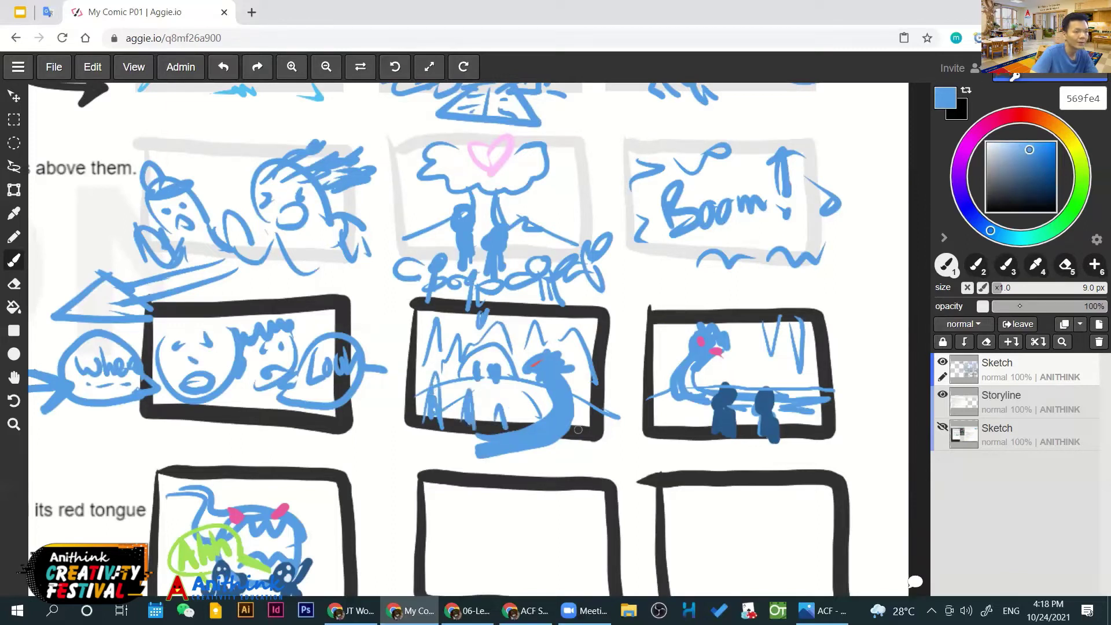
{"action": "left_click_drag", "start_coordinate": [585, 434], "coordinate": [587, 406]}
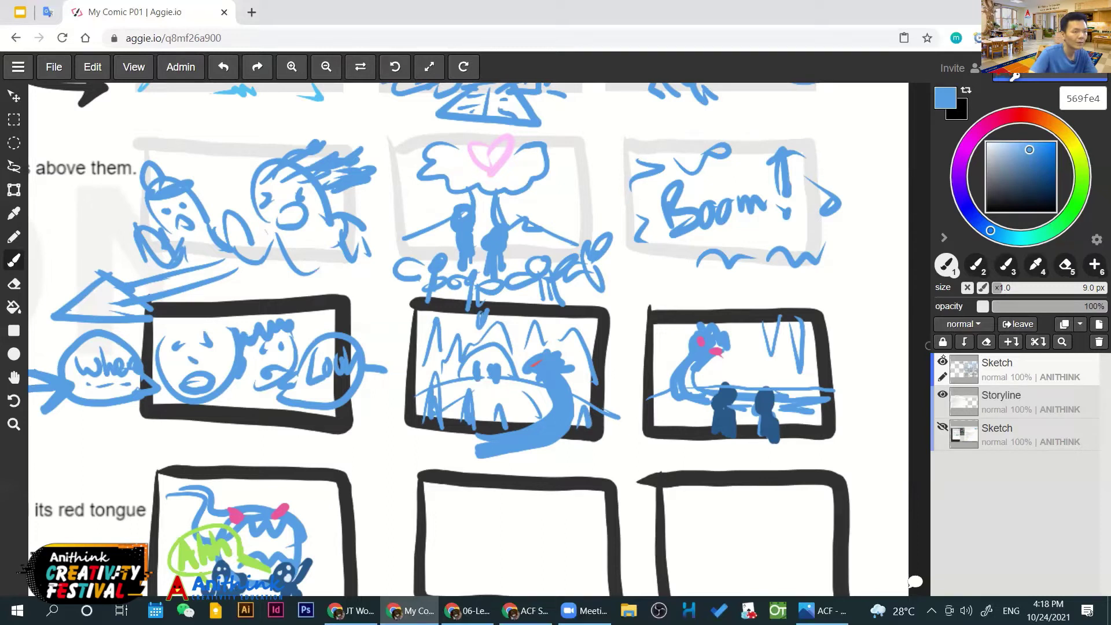
Check the drawing by toggling the Sketch layer, then brush the first icicles in the right panel, undoing stray dark strokes
{"action": "left_click", "coordinate": [941, 360]}
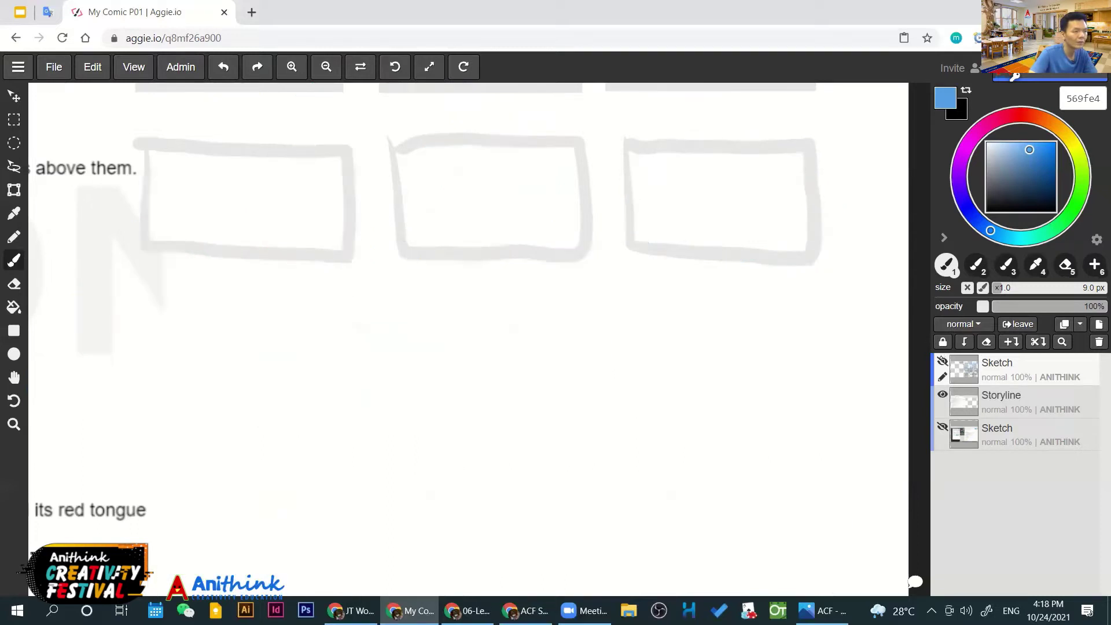
{"action": "left_click", "coordinate": [942, 361]}
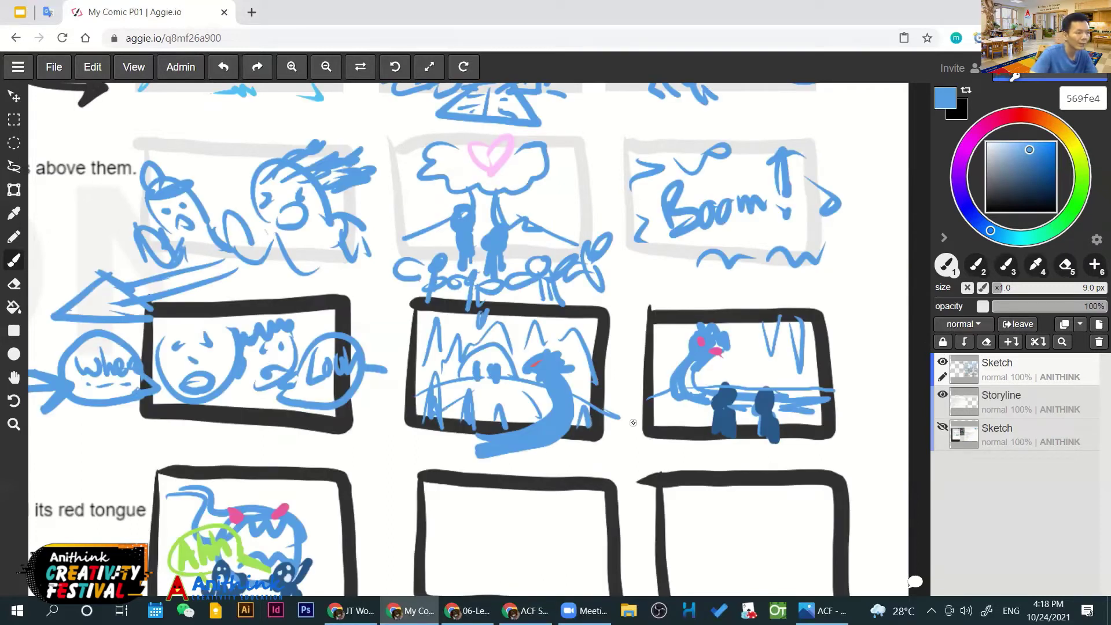
{"action": "mouse_move", "coordinate": [662, 319]}
{"action": "left_mouse_down"}
{"action": "mouse_move", "coordinate": [663, 358]}
{"action": "mouse_move", "coordinate": [669, 346]}
{"action": "left_mouse_up"}
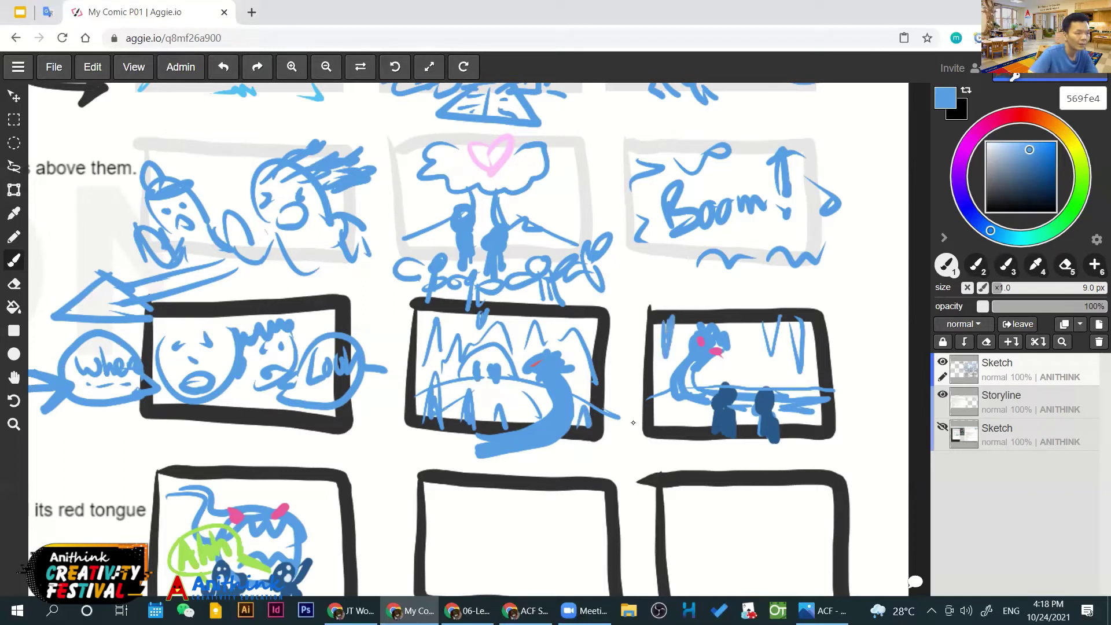
{"action": "mouse_move", "coordinate": [743, 355]}
{"action": "left_mouse_down"}
{"action": "mouse_move", "coordinate": [742, 324]}
{"action": "mouse_move", "coordinate": [746, 345]}
{"action": "mouse_move", "coordinate": [797, 354]}
{"action": "left_mouse_up"}
{"action": "left_click_drag", "start_coordinate": [801, 309], "coordinate": [807, 356]}
{"action": "left_click_drag", "start_coordinate": [665, 426], "coordinate": [665, 434]}
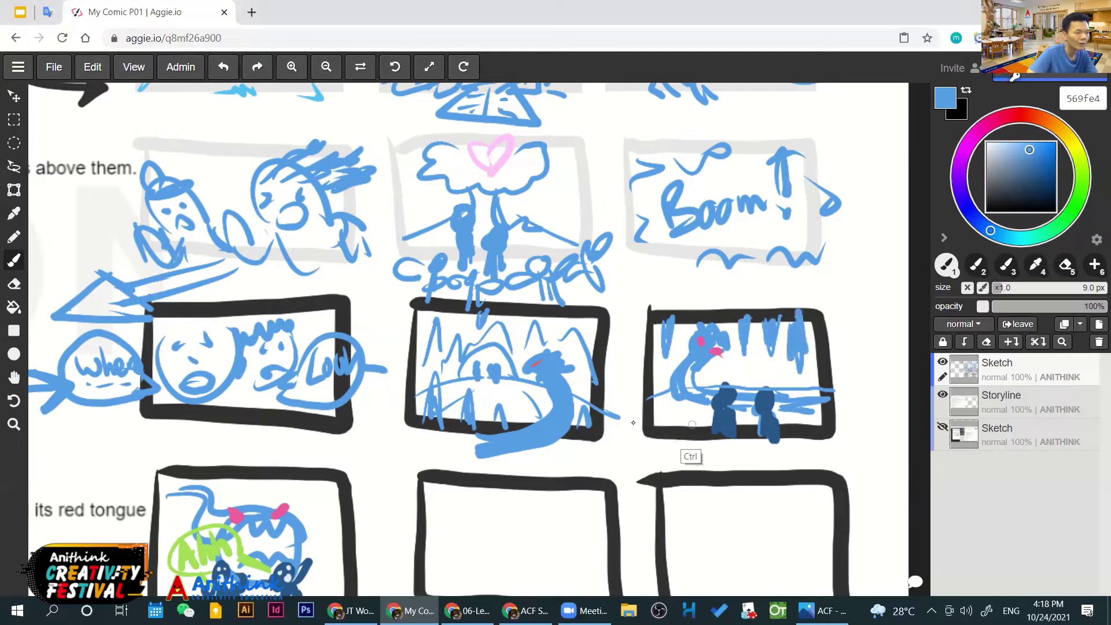
{"action": "key", "text": "ctrl+z"}
{"action": "left_click", "coordinate": [659, 425], "text": "alt"}
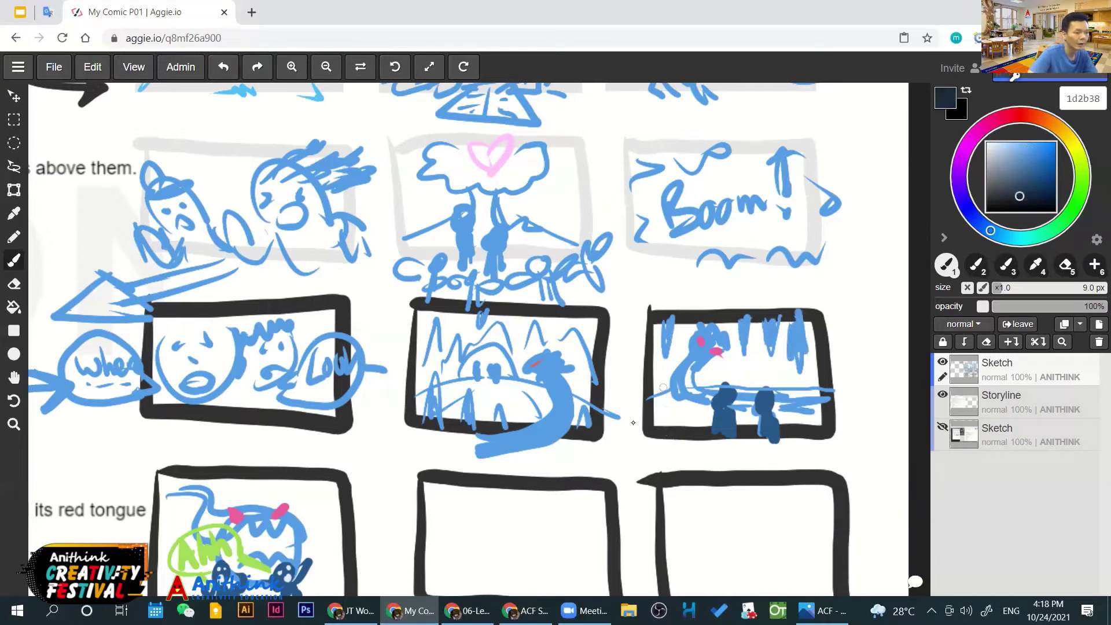
{"action": "mouse_move", "coordinate": [662, 425]}
{"action": "left_mouse_down"}
{"action": "mouse_move", "coordinate": [682, 386]}
{"action": "mouse_move", "coordinate": [691, 426]}
{"action": "mouse_move", "coordinate": [703, 427]}
{"action": "left_mouse_up"}
{"action": "left_click_drag", "start_coordinate": [809, 429], "coordinate": [811, 412]}
{"action": "mouse_move", "coordinate": [797, 324]}
{"action": "left_mouse_down"}
{"action": "mouse_move", "coordinate": [801, 348]}
{"action": "mouse_move", "coordinate": [802, 323]}
{"action": "left_mouse_up"}
{"action": "left_click_drag", "start_coordinate": [770, 317], "coordinate": [773, 359]}
{"action": "key", "text": "ctrl+z"}
{"action": "key", "text": "ctrl+z"}
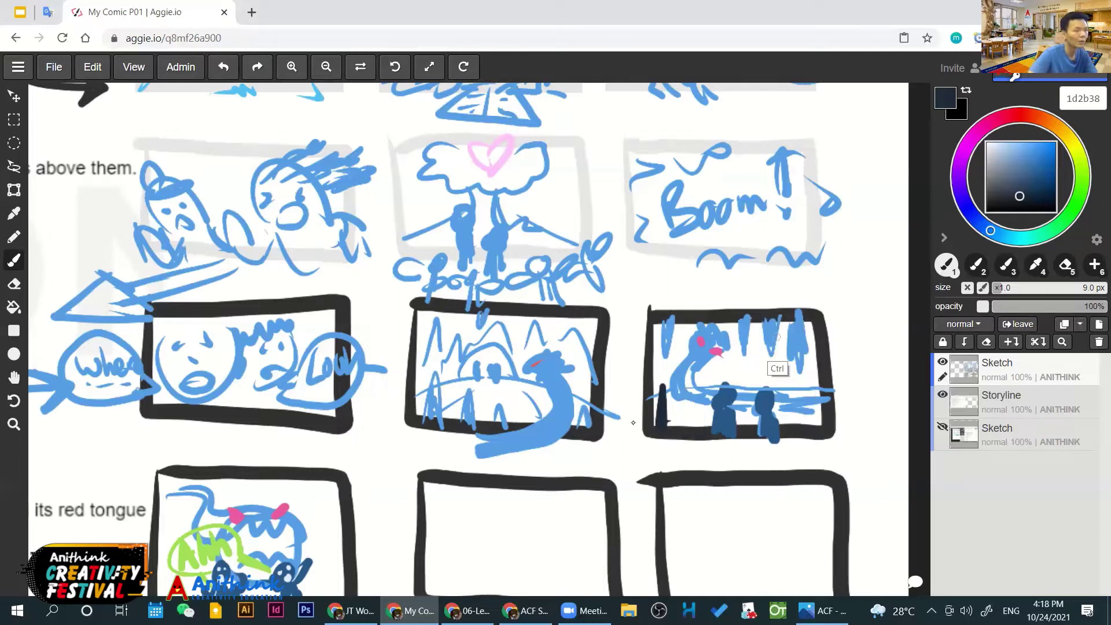
{"action": "key", "text": "ctrl+z"}
{"action": "key", "text": "ctrl+z"}
Paint light, medium and dark blue icicles along the right panel's top and left edge
{"action": "left_click", "coordinate": [822, 258], "text": "alt"}
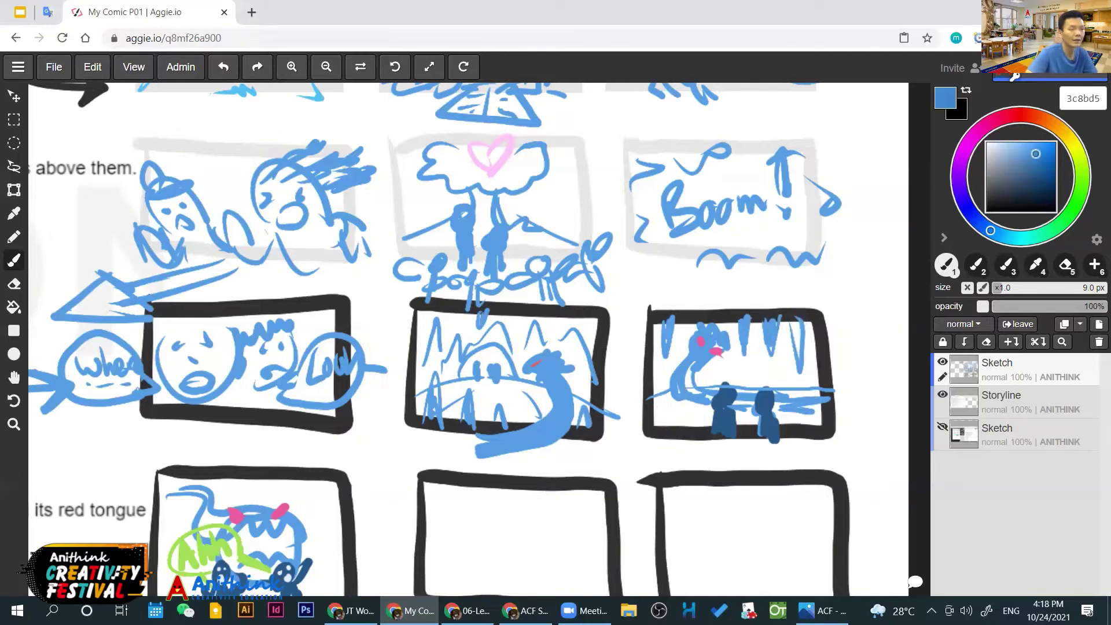
{"action": "left_click", "coordinate": [829, 277], "text": "alt"}
{"action": "left_click_drag", "start_coordinate": [793, 311], "coordinate": [798, 353]}
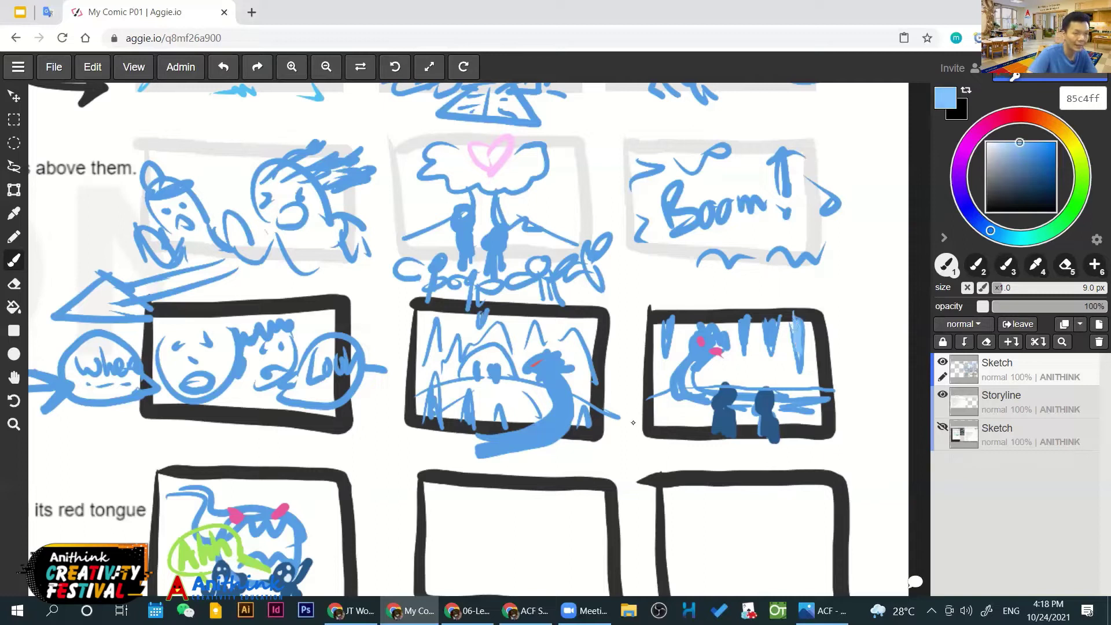
{"action": "left_click", "coordinate": [632, 423], "text": "alt"}
{"action": "left_click", "coordinate": [820, 377], "text": "alt"}
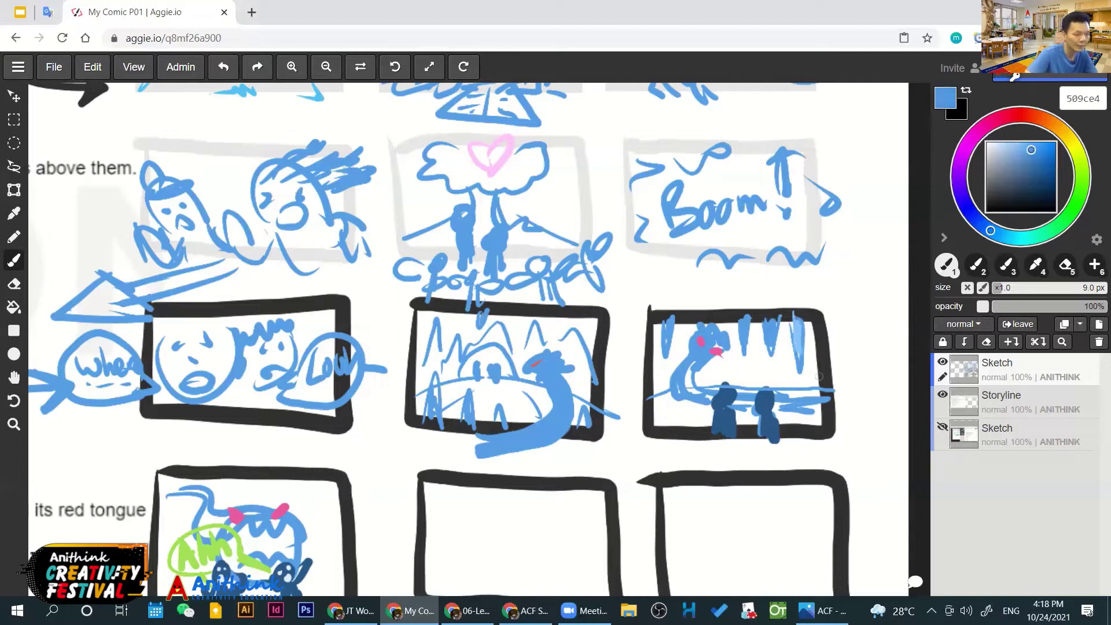
{"action": "left_click_drag", "start_coordinate": [804, 392], "coordinate": [804, 434]}
{"action": "left_click_drag", "start_coordinate": [668, 381], "coordinate": [666, 430]}
{"action": "left_click_drag", "start_coordinate": [683, 402], "coordinate": [684, 443]}
{"action": "left_click_drag", "start_coordinate": [689, 401], "coordinate": [689, 441]}
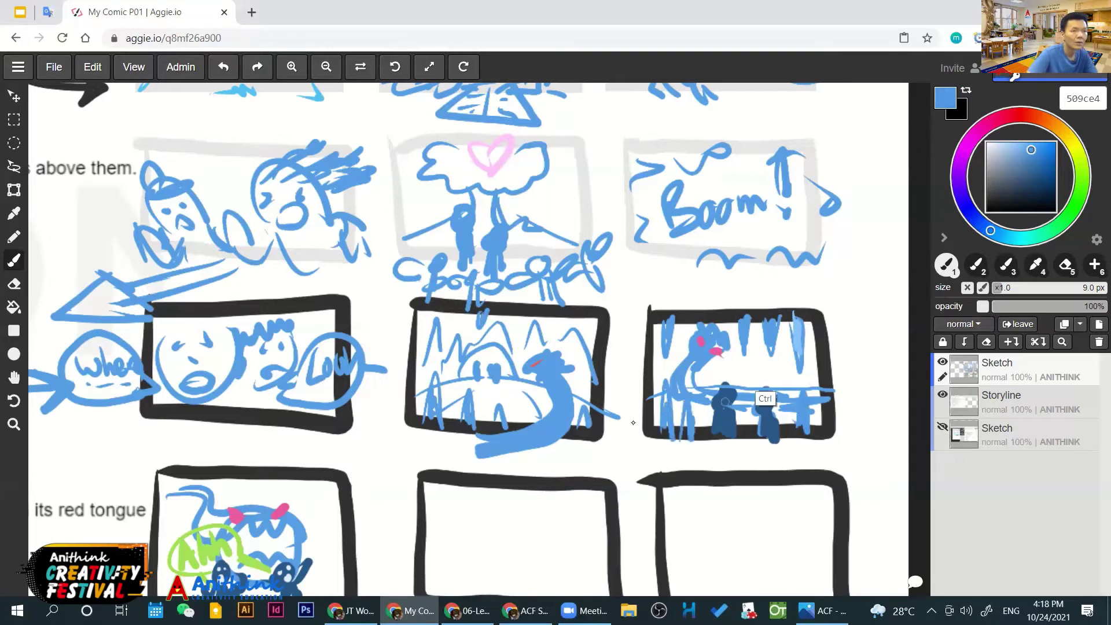
{"action": "left_click", "coordinate": [724, 402], "text": "ctrl"}
{"action": "left_click_drag", "start_coordinate": [687, 388], "coordinate": [688, 437]}
{"action": "left_click_drag", "start_coordinate": [663, 315], "coordinate": [667, 441]}
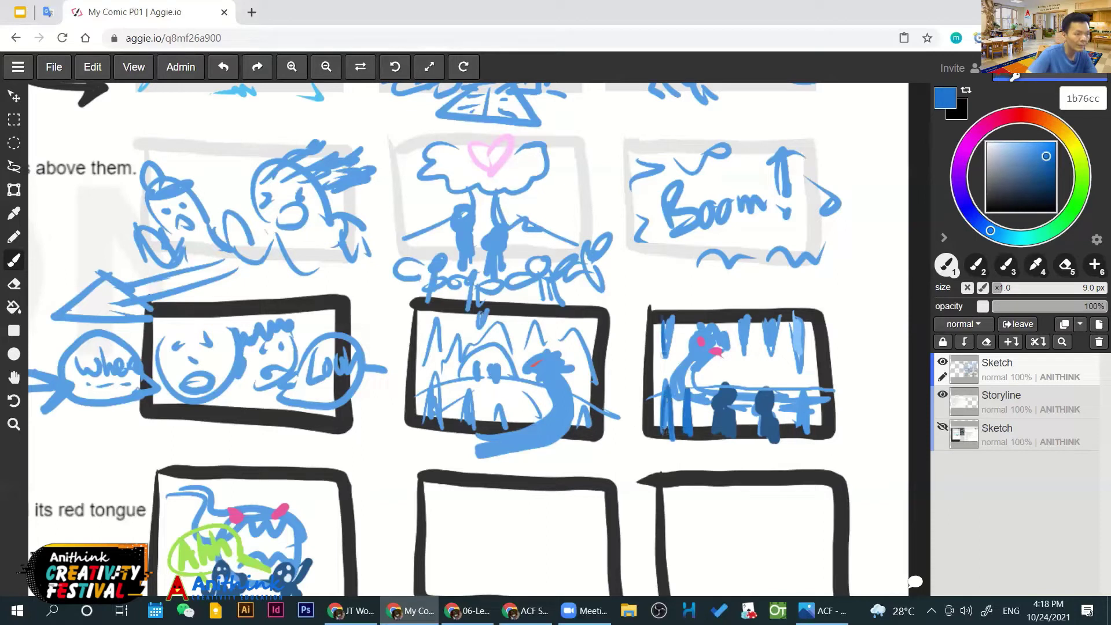
{"action": "left_click_drag", "start_coordinate": [689, 312], "coordinate": [686, 334]}
{"action": "left_click_drag", "start_coordinate": [741, 317], "coordinate": [740, 360]}
{"action": "left_click_drag", "start_coordinate": [745, 315], "coordinate": [744, 351]}
{"action": "left_click_drag", "start_coordinate": [770, 315], "coordinate": [768, 353]}
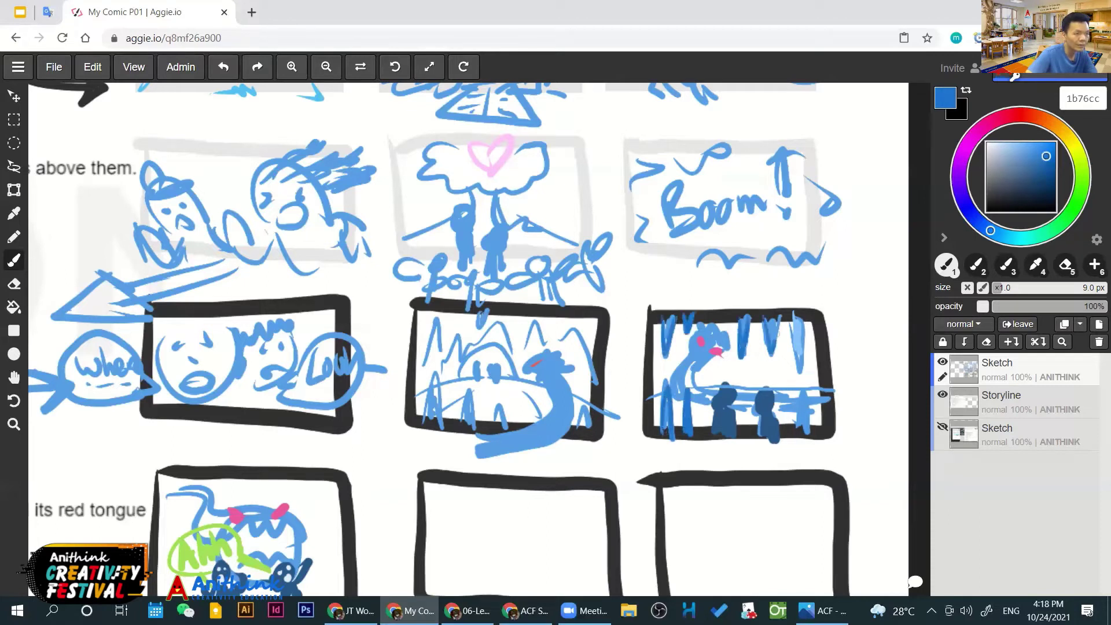
{"action": "left_click_drag", "start_coordinate": [796, 311], "coordinate": [798, 361]}
{"action": "left_click_drag", "start_coordinate": [812, 312], "coordinate": [811, 337]}
Add dark blue icicles across the top of the middle panel
{"action": "left_click_drag", "start_coordinate": [560, 311], "coordinate": [564, 339]}
{"action": "mouse_move", "coordinate": [564, 339]}
{"action": "left_mouse_down"}
{"action": "mouse_move", "coordinate": [573, 312]}
{"action": "mouse_move", "coordinate": [566, 332]}
{"action": "left_mouse_up"}
{"action": "left_click_drag", "start_coordinate": [587, 313], "coordinate": [590, 350]}
{"action": "left_click_drag", "start_coordinate": [518, 312], "coordinate": [522, 344]}
{"action": "mouse_move", "coordinate": [458, 314]}
{"action": "left_mouse_down"}
{"action": "mouse_move", "coordinate": [460, 337]}
{"action": "mouse_move", "coordinate": [443, 328]}
{"action": "left_mouse_up"}
{"action": "mouse_move", "coordinate": [460, 311]}
{"action": "left_mouse_down"}
{"action": "mouse_move", "coordinate": [459, 340]}
{"action": "mouse_move", "coordinate": [422, 346]}
{"action": "left_mouse_up"}
{"action": "left_click_drag", "start_coordinate": [435, 314], "coordinate": [442, 343]}
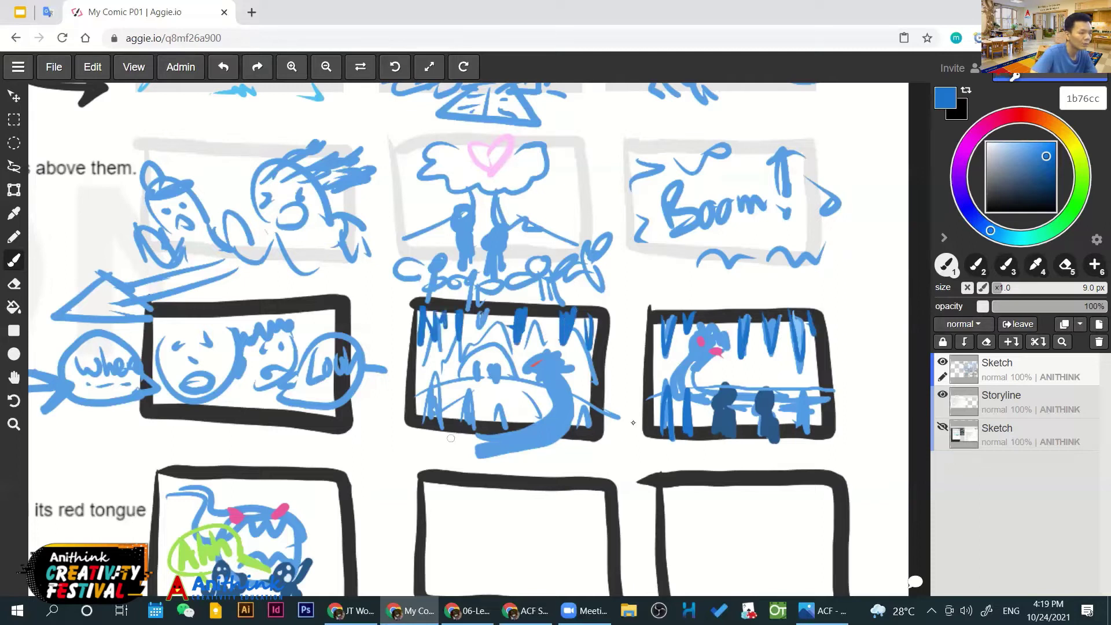
{"action": "left_click_drag", "start_coordinate": [495, 422], "coordinate": [595, 412]}
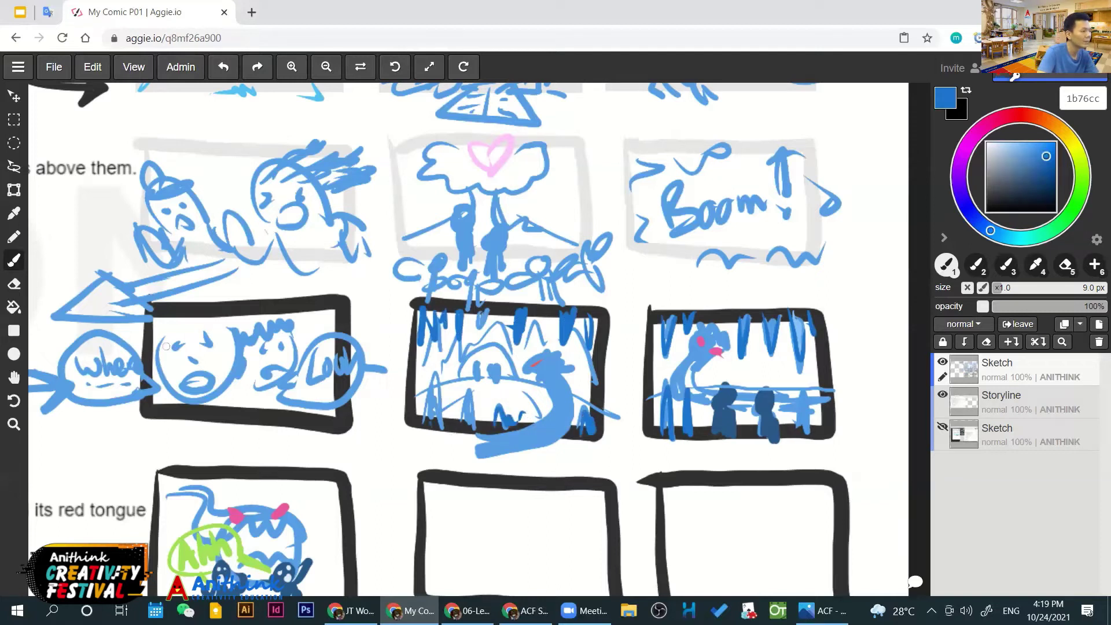
Give the left-panel character a dark blue hat and darken the second character's hair
{"action": "left_click_drag", "start_coordinate": [162, 347], "coordinate": [246, 334]}
{"action": "mouse_move", "coordinate": [152, 195]}
{"action": "left_mouse_down"}
{"action": "mouse_move", "coordinate": [187, 178]}
{"action": "mouse_move", "coordinate": [148, 168]}
{"action": "mouse_move", "coordinate": [152, 191]}
{"action": "left_mouse_up"}
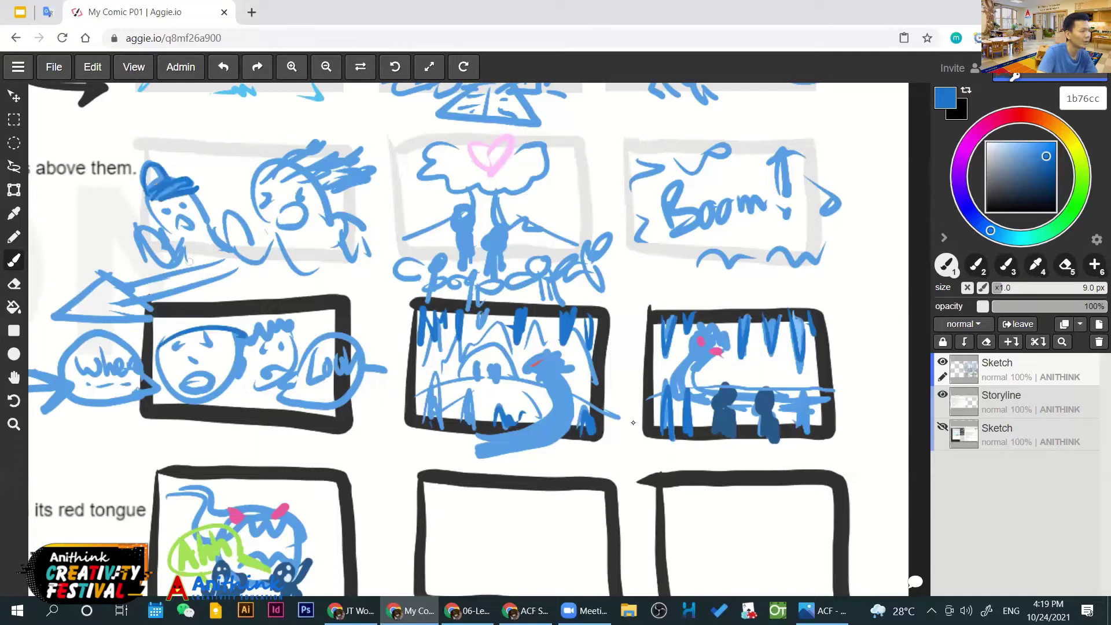
{"action": "left_click_drag", "start_coordinate": [162, 331], "coordinate": [228, 317]}
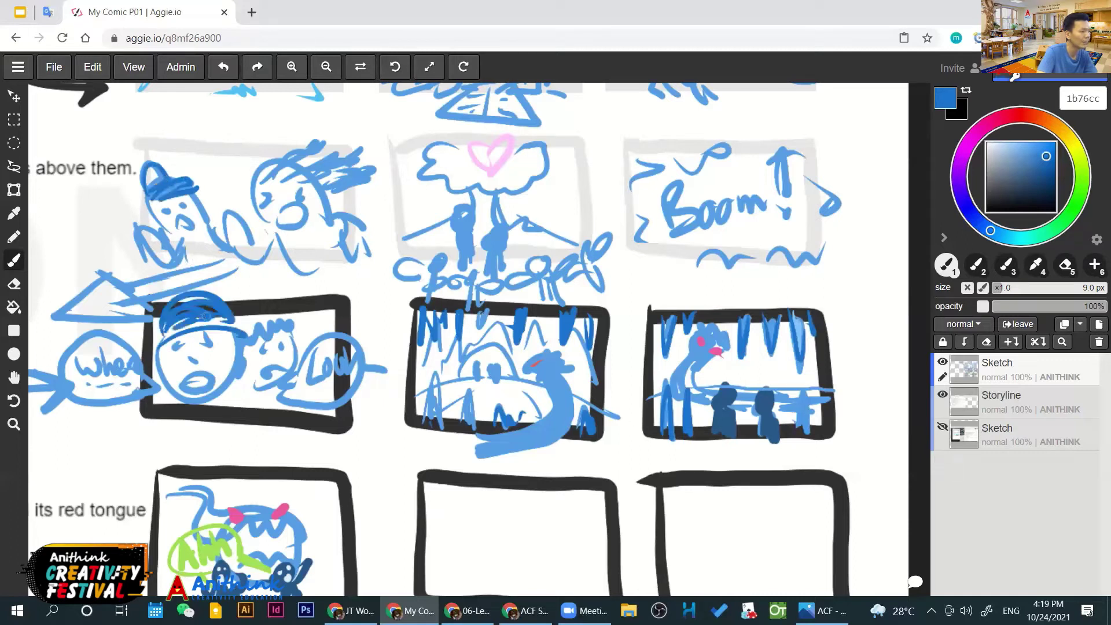
{"action": "left_click_drag", "start_coordinate": [157, 341], "coordinate": [249, 330]}
{"action": "left_click_drag", "start_coordinate": [276, 171], "coordinate": [337, 138]}
{"action": "left_click_drag", "start_coordinate": [346, 156], "coordinate": [327, 184]}
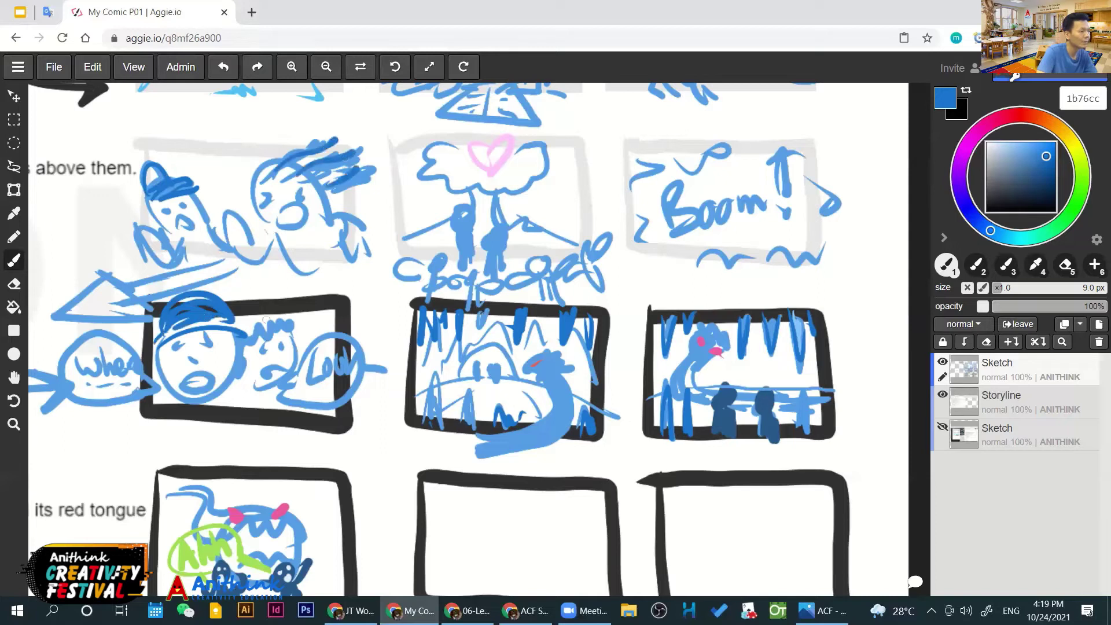
{"action": "left_click_drag", "start_coordinate": [297, 316], "coordinate": [305, 367]}
{"action": "key", "text": "ctrl"}
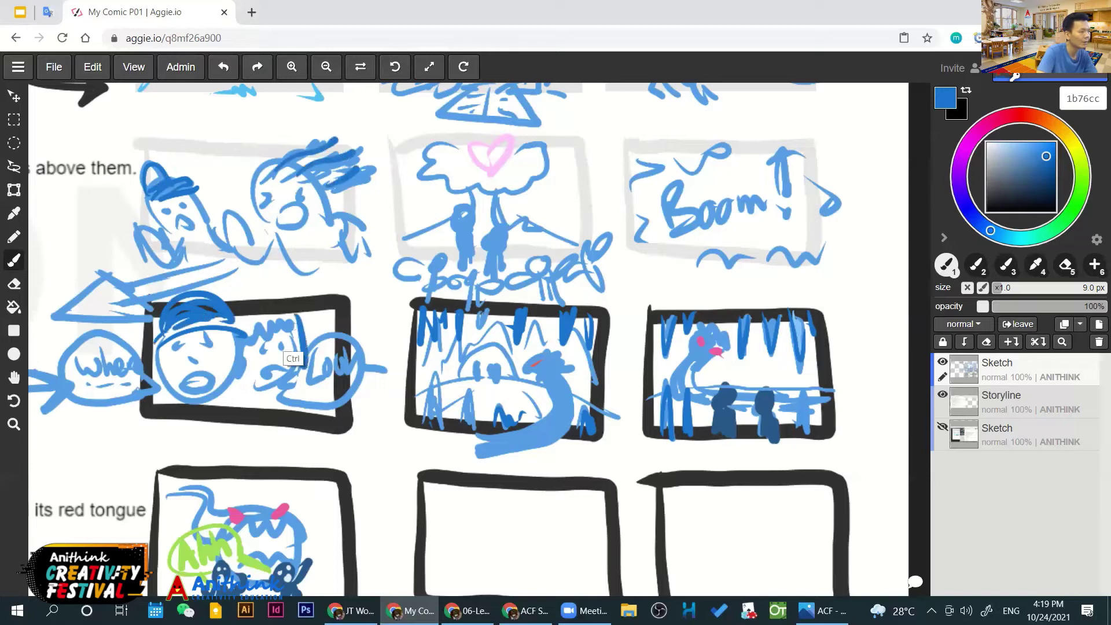
{"action": "key", "text": "ctrl+z"}
{"action": "key", "text": "ctrl+z"}
{"action": "key", "text": "ctrl+z"}
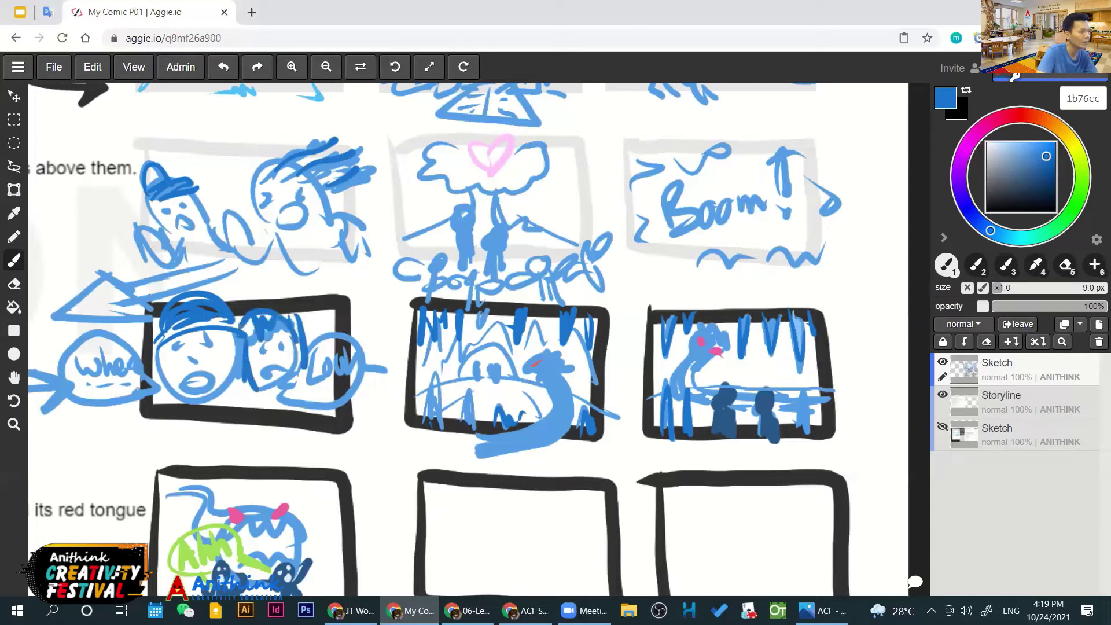
Zoom out and pan until the storyline text and every thumbnail panel are visible
{"action": "scroll", "coordinate": [632, 422], "scroll_direction": "down", "scroll_amount": 3}
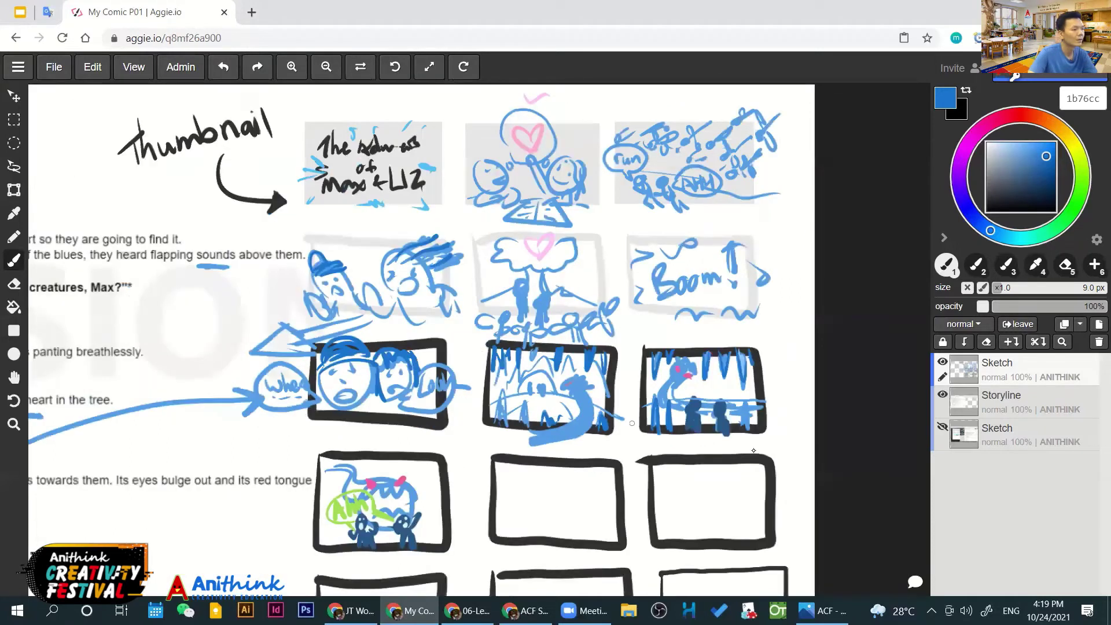
{"action": "left_click_drag", "start_coordinate": [669, 438], "coordinate": [695, 458]}
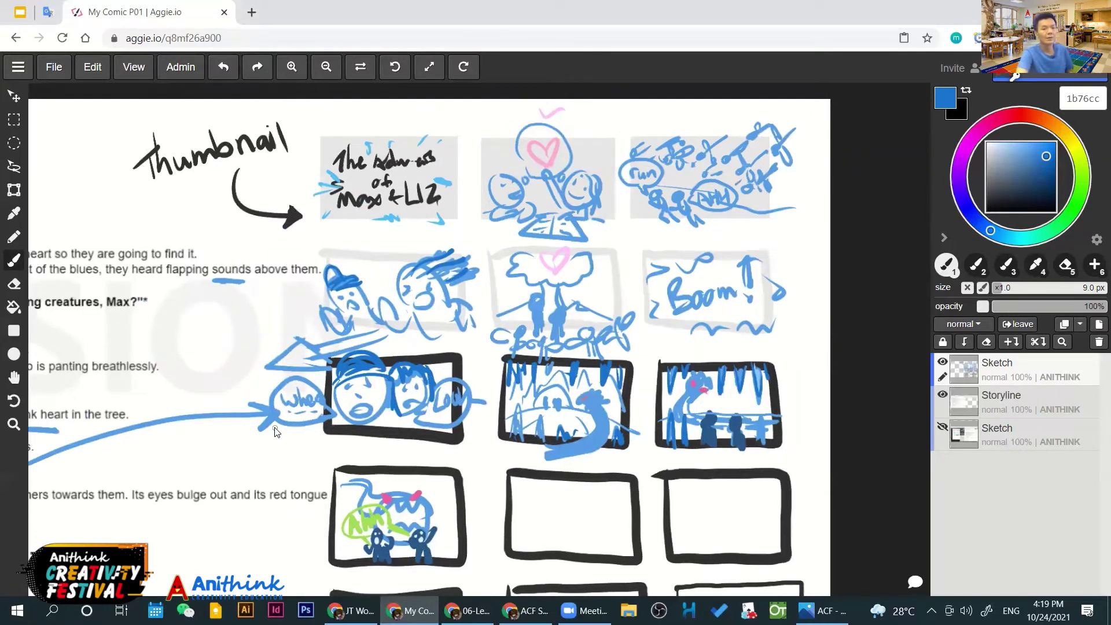
{"action": "scroll", "coordinate": [284, 427], "scroll_direction": "down", "scroll_amount": 1}
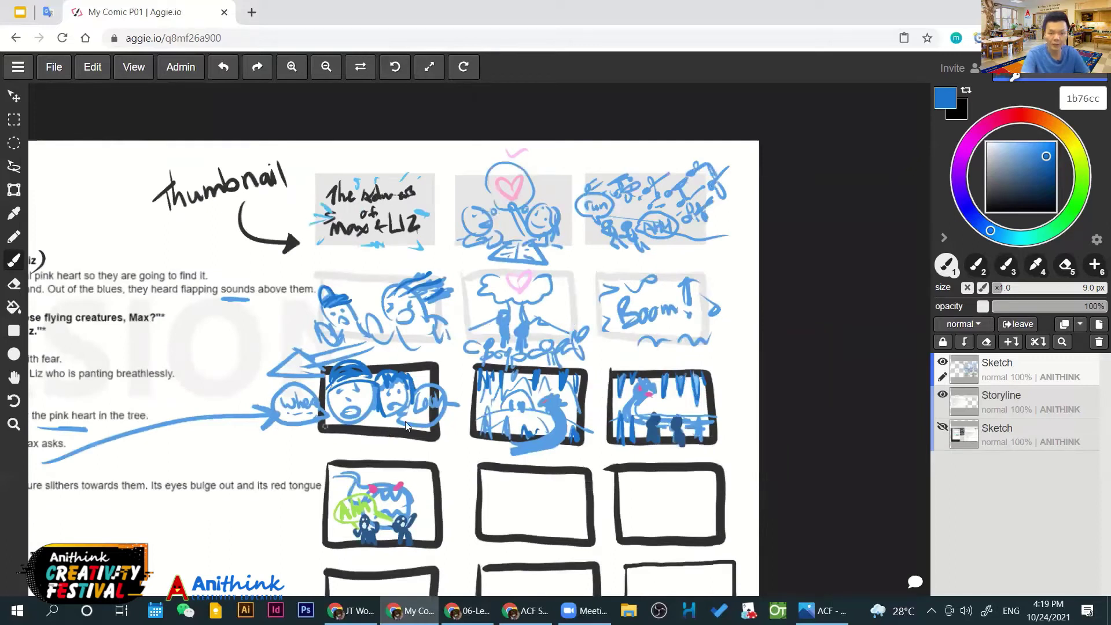
{"action": "key", "text": "space"}
{"action": "left_click_drag", "start_coordinate": [410, 412], "coordinate": [555, 336]}
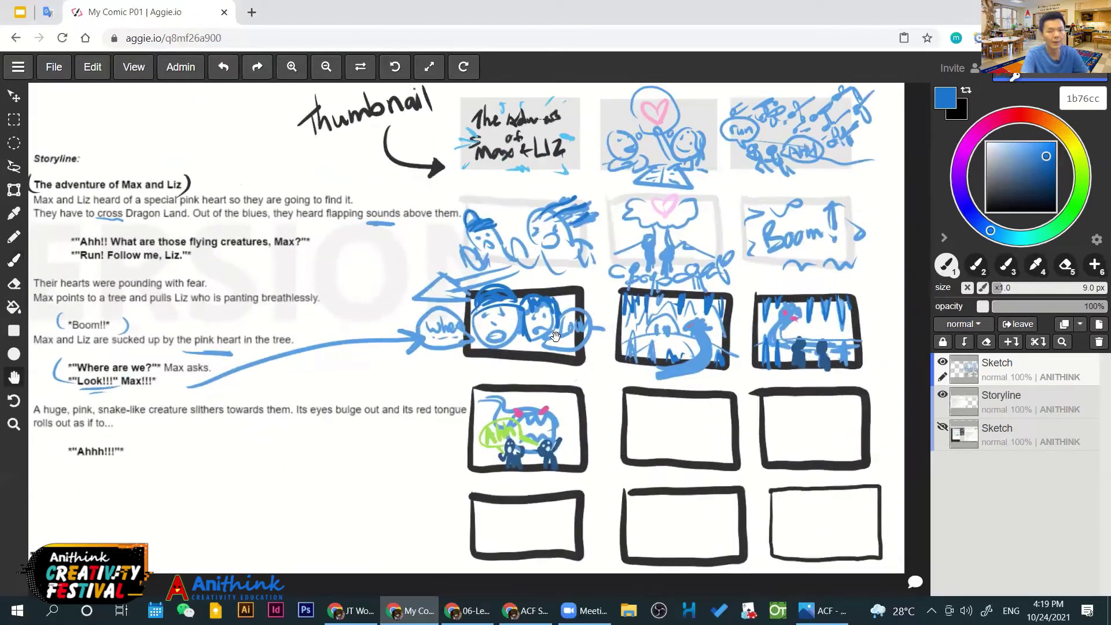
{"action": "scroll", "coordinate": [567, 347], "scroll_direction": "down", "scroll_amount": 1}
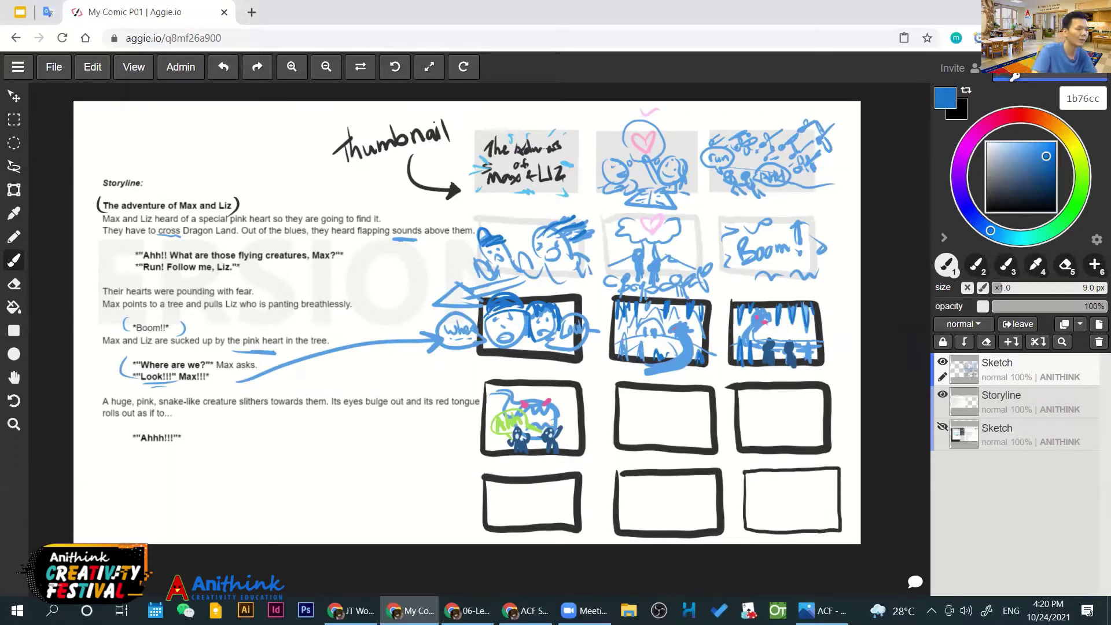
{"action": "mouse_move", "coordinate": [643, 420]}
{"action": "left_mouse_down"}
{"action": "mouse_move", "coordinate": [682, 392]}
{"action": "mouse_move", "coordinate": [686, 408]}
{"action": "left_mouse_up"}
{"action": "key", "text": "ctrl+z"}
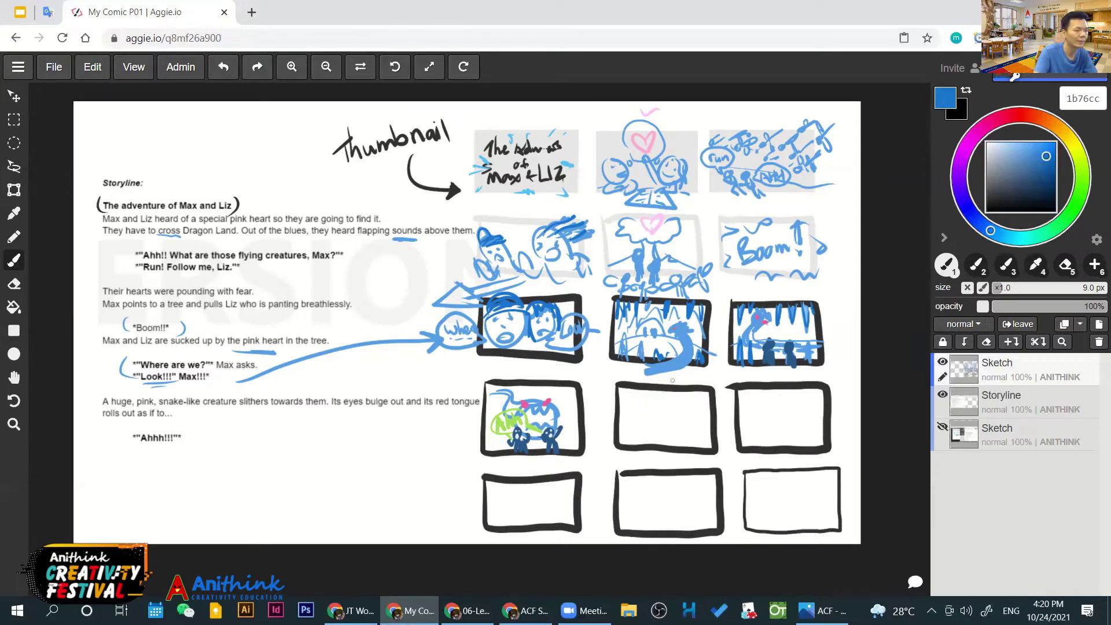
Sketch the monster's light blue head, two small dark blue figures below it, and pink eyes
{"action": "scroll", "coordinate": [636, 474], "scroll_direction": "up", "scroll_amount": 4}
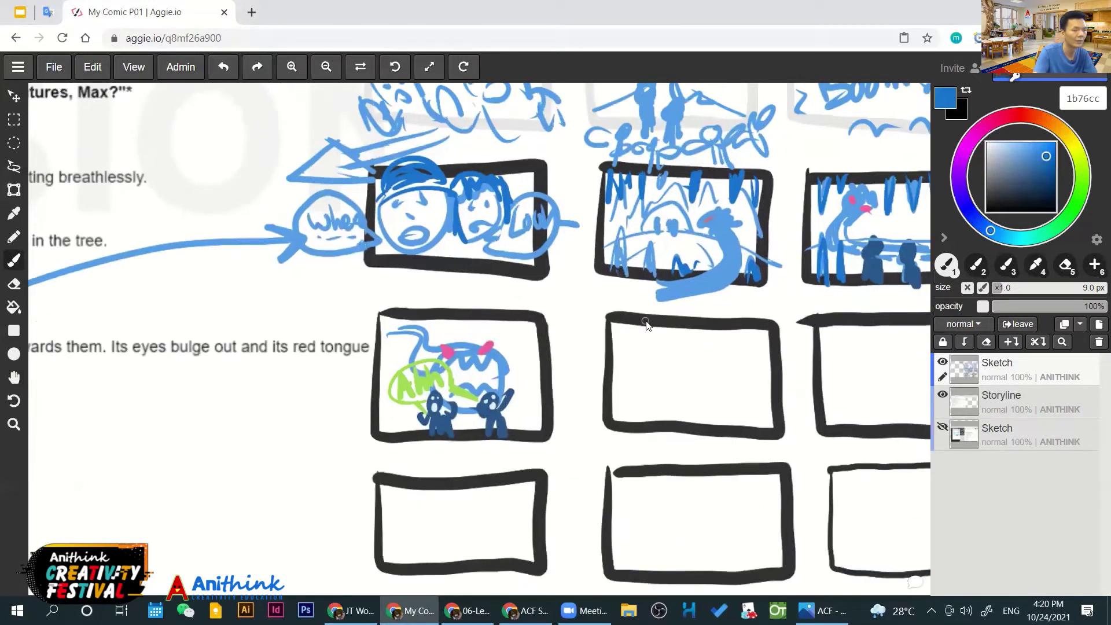
{"action": "left_click", "coordinate": [609, 229], "text": "alt"}
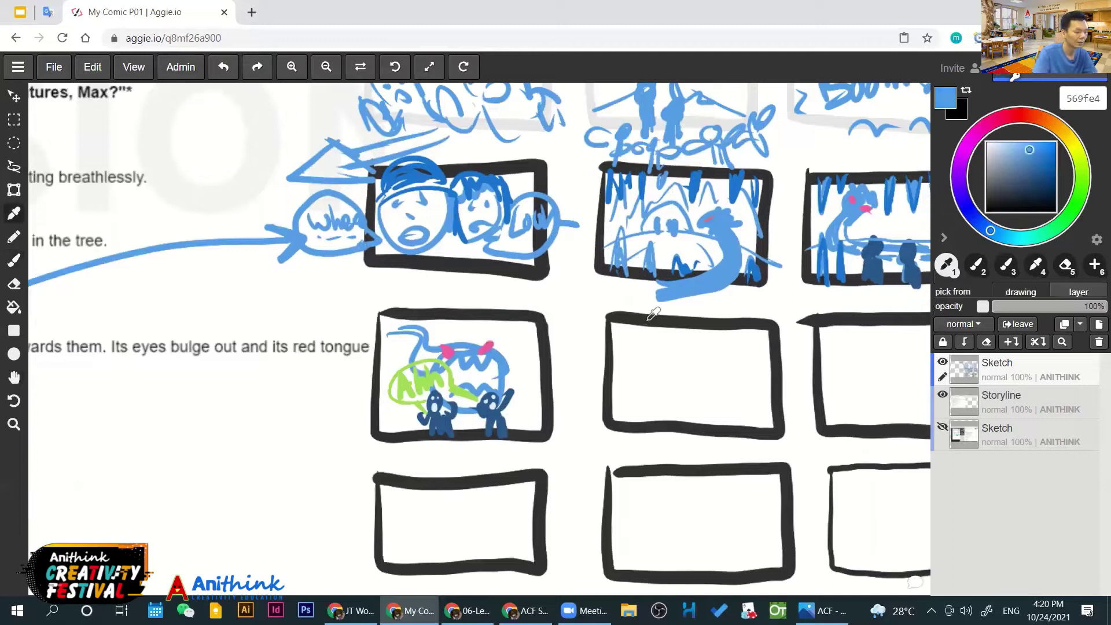
{"action": "mouse_move", "coordinate": [687, 353]}
{"action": "left_mouse_down"}
{"action": "mouse_move", "coordinate": [657, 361]}
{"action": "mouse_move", "coordinate": [669, 350]}
{"action": "mouse_move", "coordinate": [706, 382]}
{"action": "mouse_move", "coordinate": [706, 369]}
{"action": "left_mouse_up"}
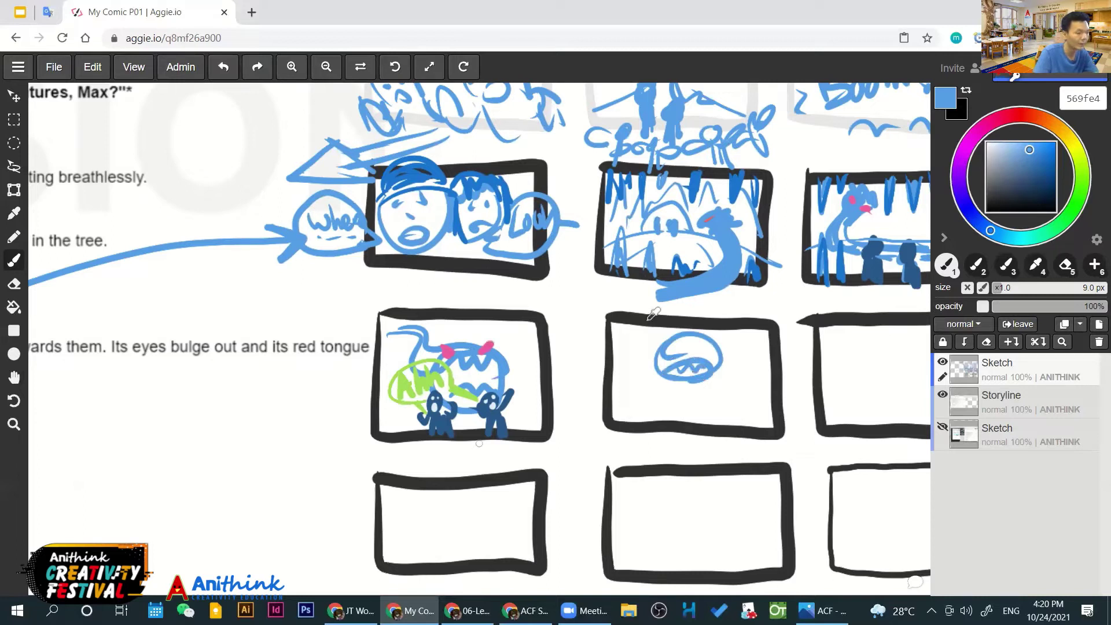
{"action": "key", "text": "alt"}
{"action": "left_click", "coordinate": [648, 318]}
{"action": "mouse_move", "coordinate": [665, 398]}
{"action": "left_mouse_down"}
{"action": "mouse_move", "coordinate": [660, 430]}
{"action": "mouse_move", "coordinate": [697, 409]}
{"action": "mouse_move", "coordinate": [701, 432]}
{"action": "left_mouse_up"}
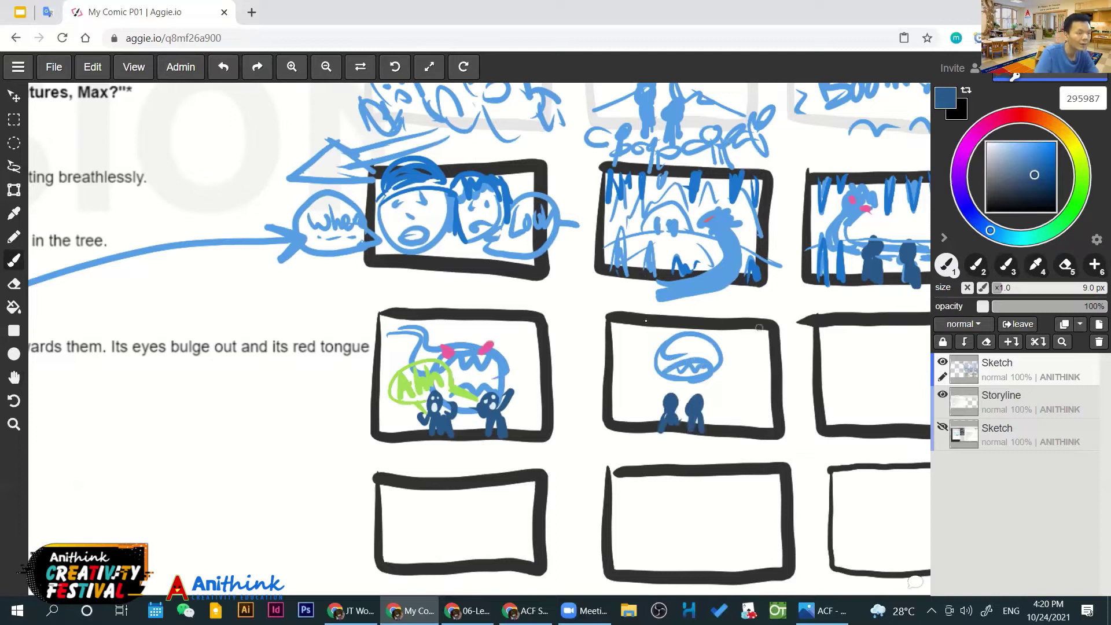
{"action": "left_click", "coordinate": [488, 348], "text": "alt"}
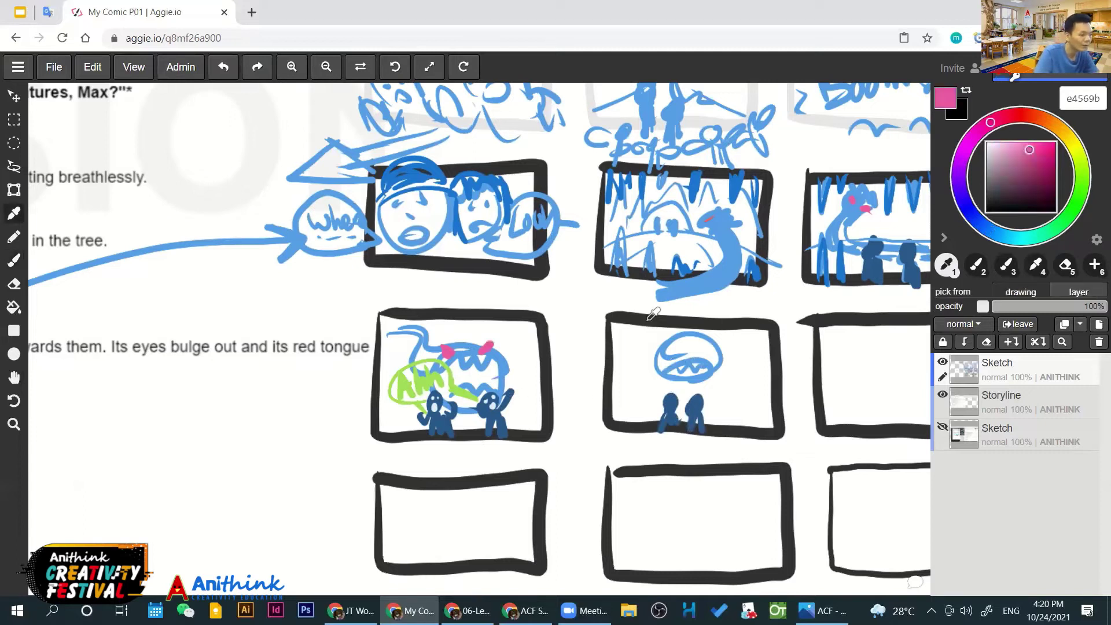
{"action": "left_click_drag", "start_coordinate": [662, 343], "coordinate": [705, 350]}
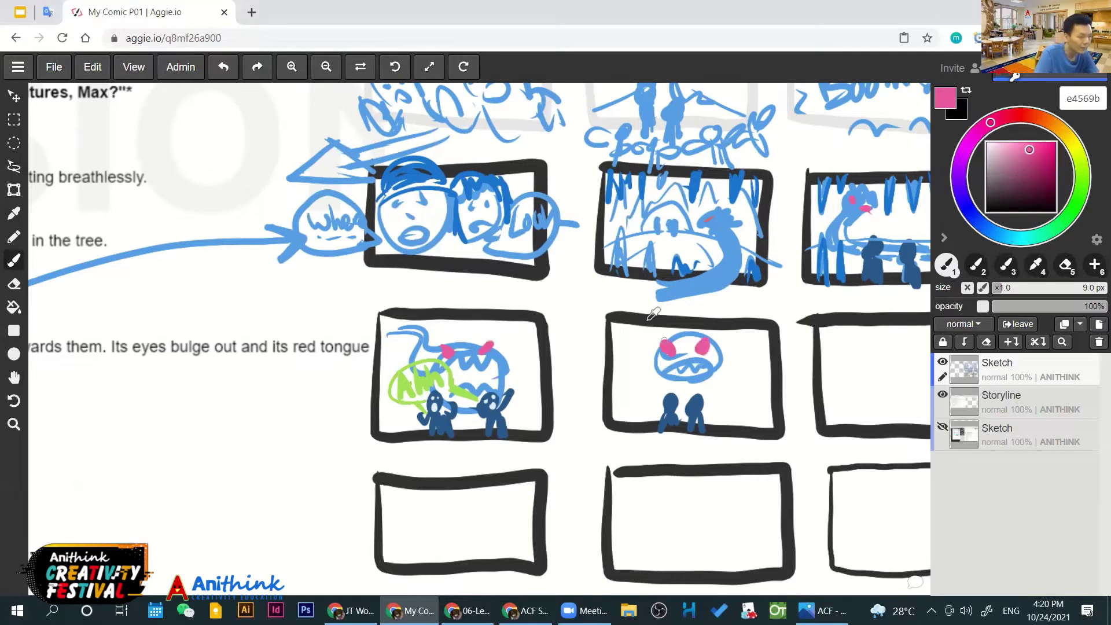
Draw the monster's curving light blue body, undo stray strokes, touch up a figure's head, then zoom out
{"action": "left_click", "coordinate": [648, 318], "text": "alt"}
{"action": "mouse_move", "coordinate": [642, 316]}
{"action": "left_mouse_down"}
{"action": "mouse_move", "coordinate": [627, 386]}
{"action": "mouse_move", "coordinate": [680, 388]}
{"action": "left_mouse_up"}
{"action": "left_click_drag", "start_coordinate": [664, 324], "coordinate": [649, 357]}
{"action": "left_click_drag", "start_coordinate": [730, 324], "coordinate": [745, 336]}
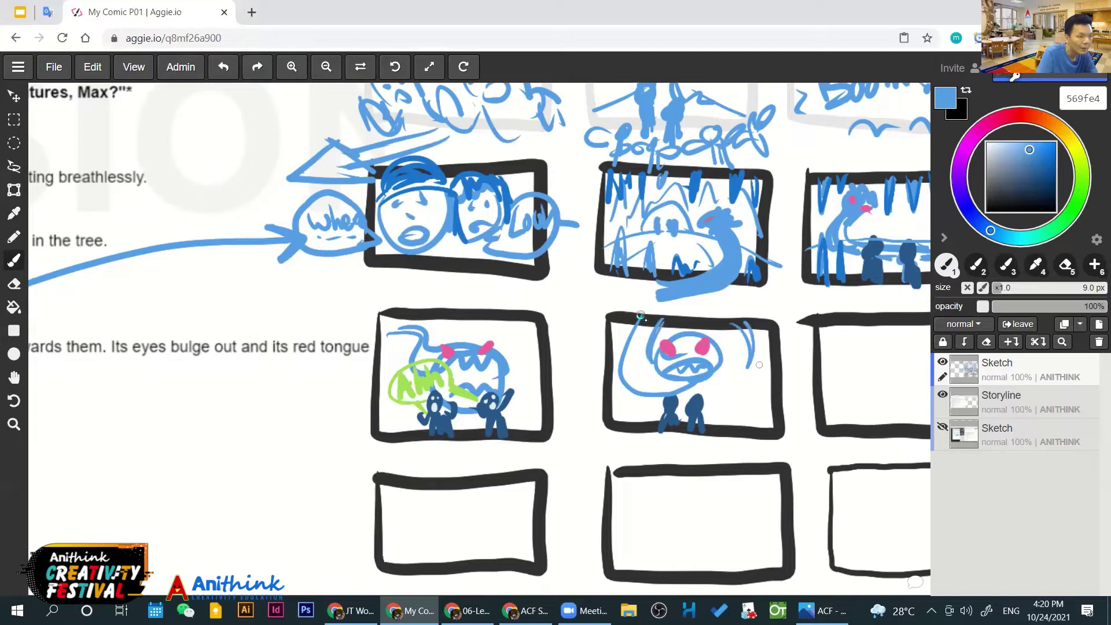
{"action": "key", "text": "ctrl+z"}
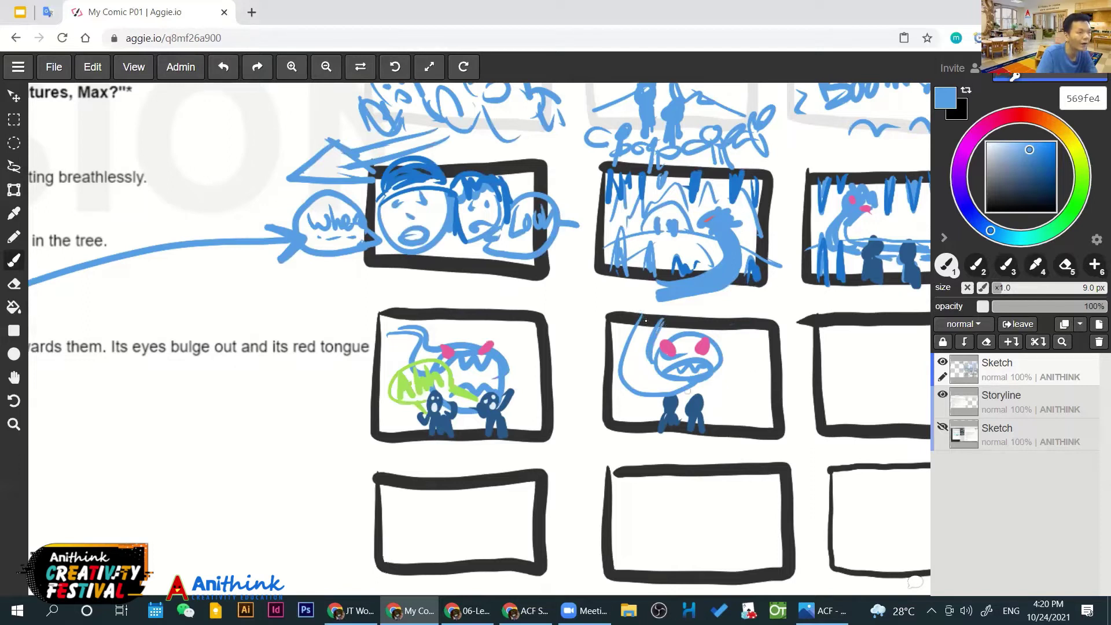
{"action": "mouse_move", "coordinate": [470, 322]}
{"action": "left_mouse_down"}
{"action": "mouse_move", "coordinate": [502, 334]}
{"action": "mouse_move", "coordinate": [531, 397]}
{"action": "mouse_move", "coordinate": [544, 393]}
{"action": "left_mouse_up"}
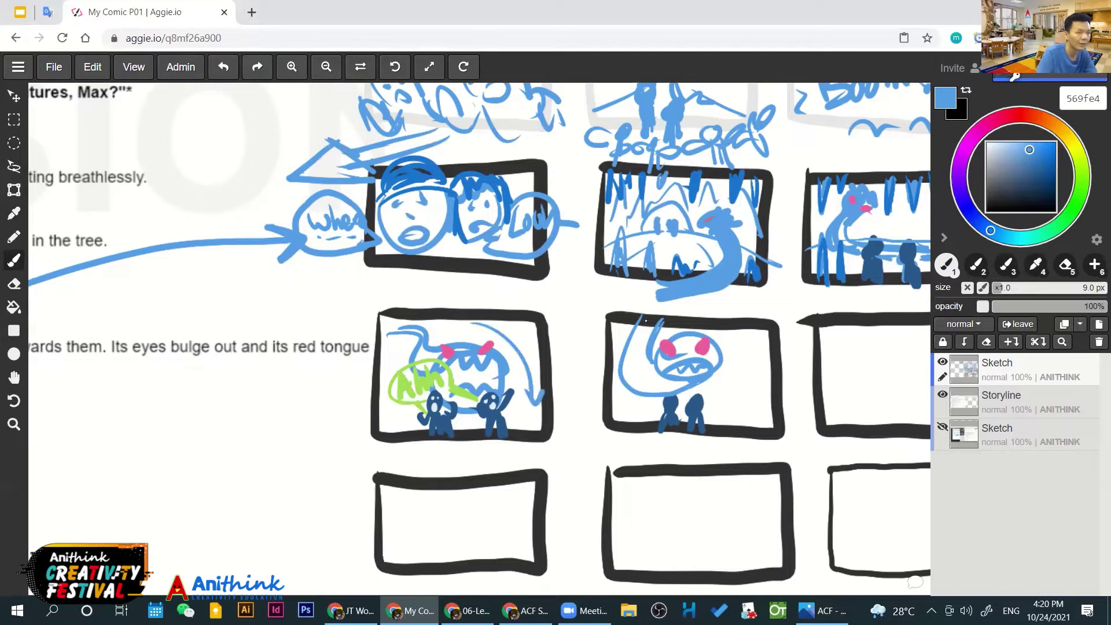
{"action": "left_click", "coordinate": [1014, 115]}
{"action": "mouse_move", "coordinate": [638, 299]}
{"action": "left_mouse_down"}
{"action": "mouse_move", "coordinate": [613, 345]}
{"action": "mouse_move", "coordinate": [696, 348]}
{"action": "mouse_move", "coordinate": [722, 367]}
{"action": "left_mouse_up"}
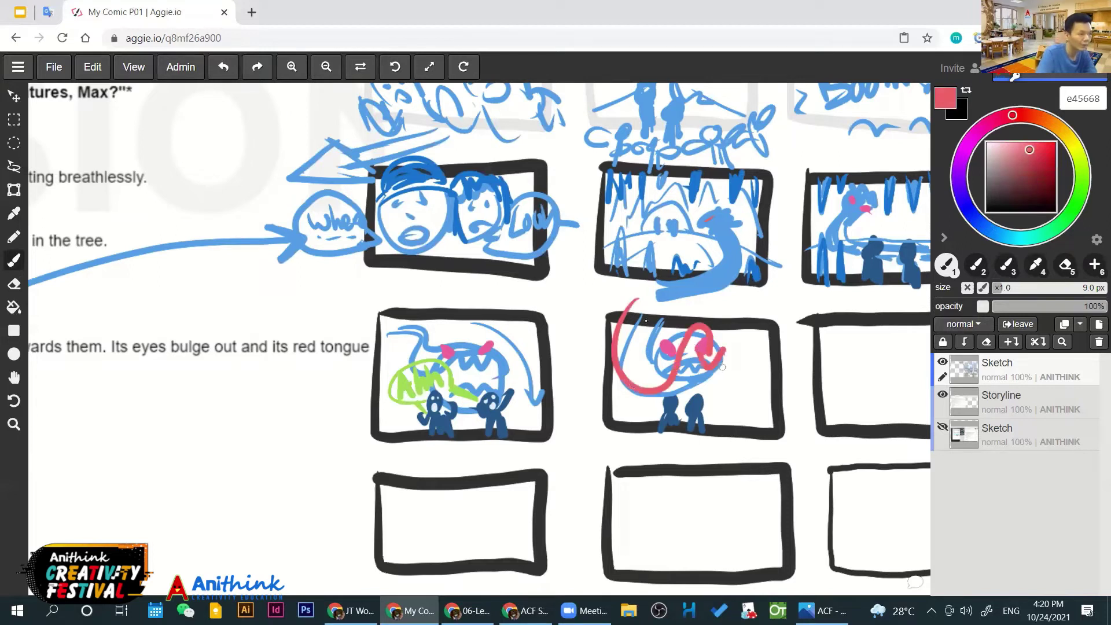
{"action": "key", "text": "ctrl+z"}
{"action": "left_click_drag", "start_coordinate": [436, 319], "coordinate": [521, 405]}
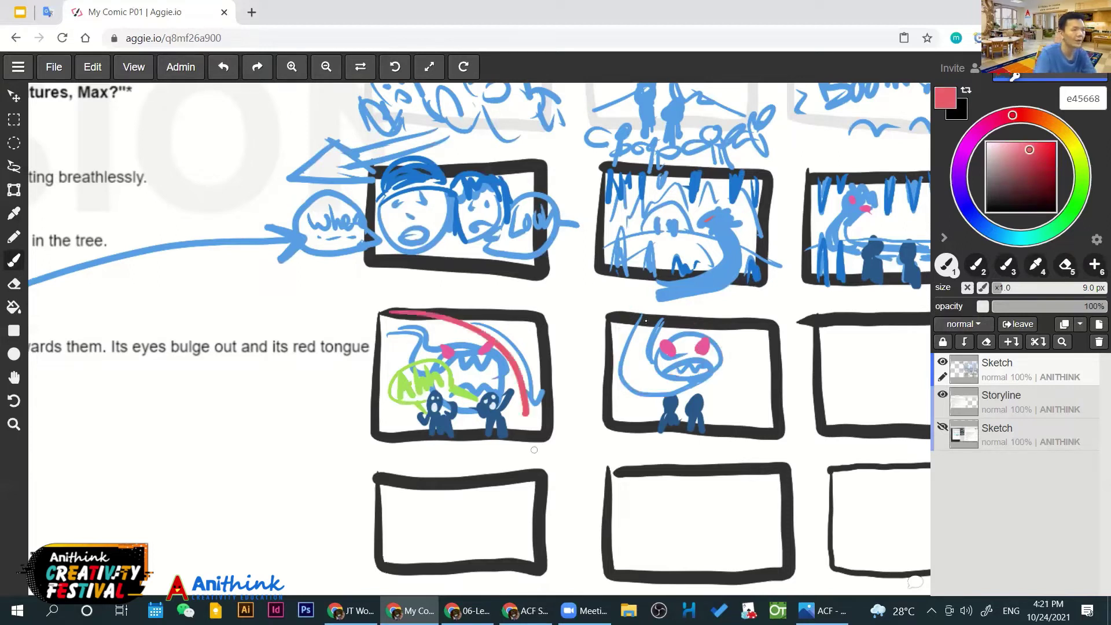
{"action": "key", "text": "ctrl+z"}
{"action": "key", "text": "ctrl+z"}
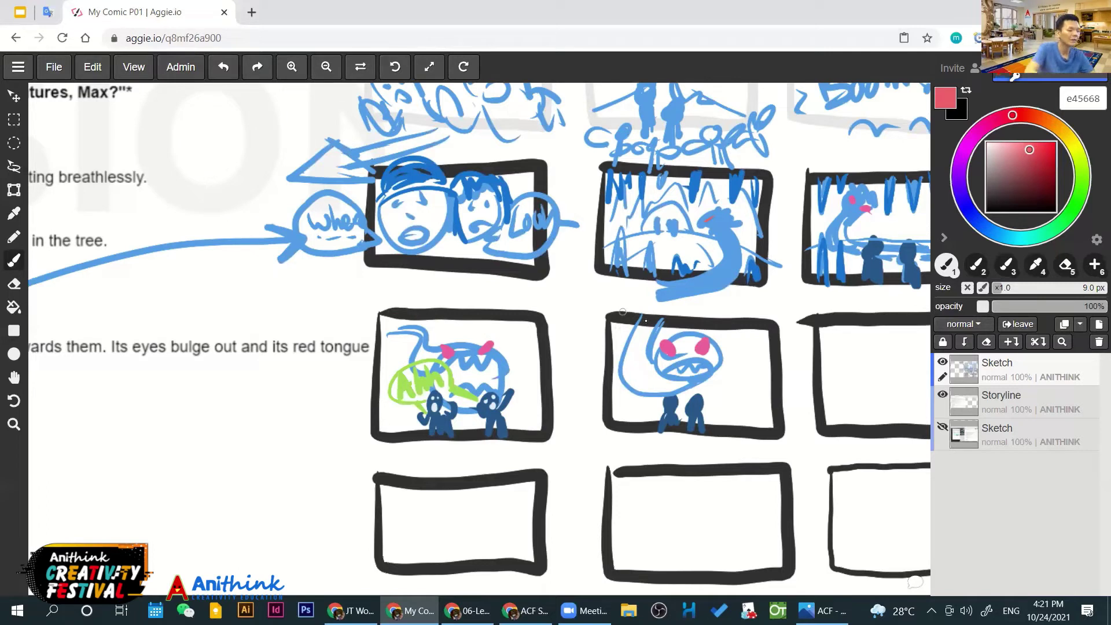
{"action": "key", "text": "i"}
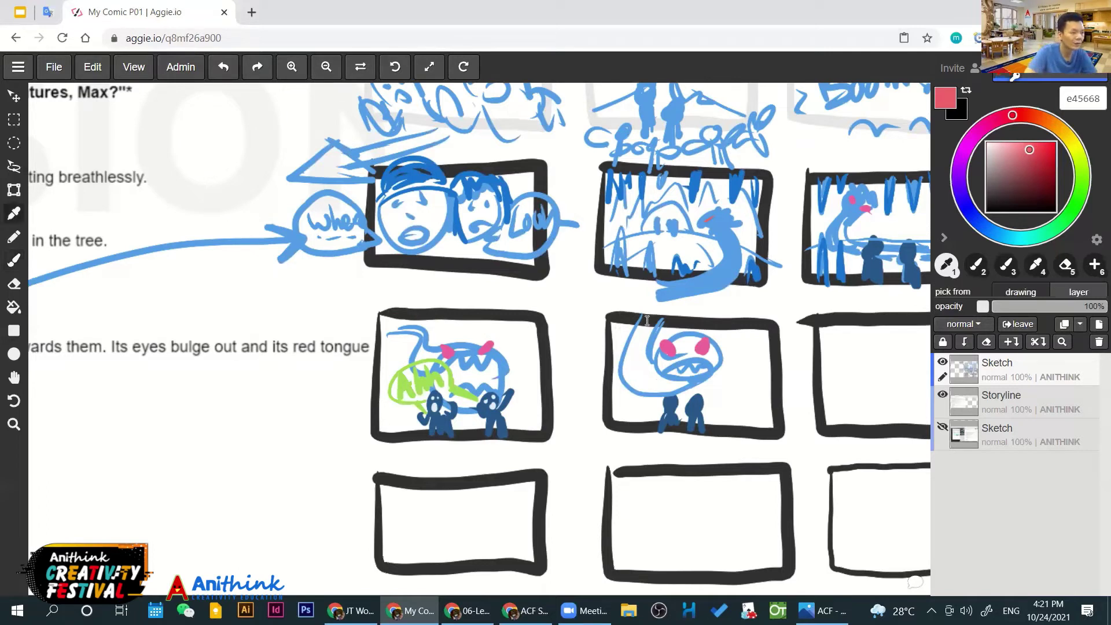
{"action": "left_click", "coordinate": [645, 320]}
{"action": "key", "text": "b"}
{"action": "left_click_drag", "start_coordinate": [667, 399], "coordinate": [672, 403]}
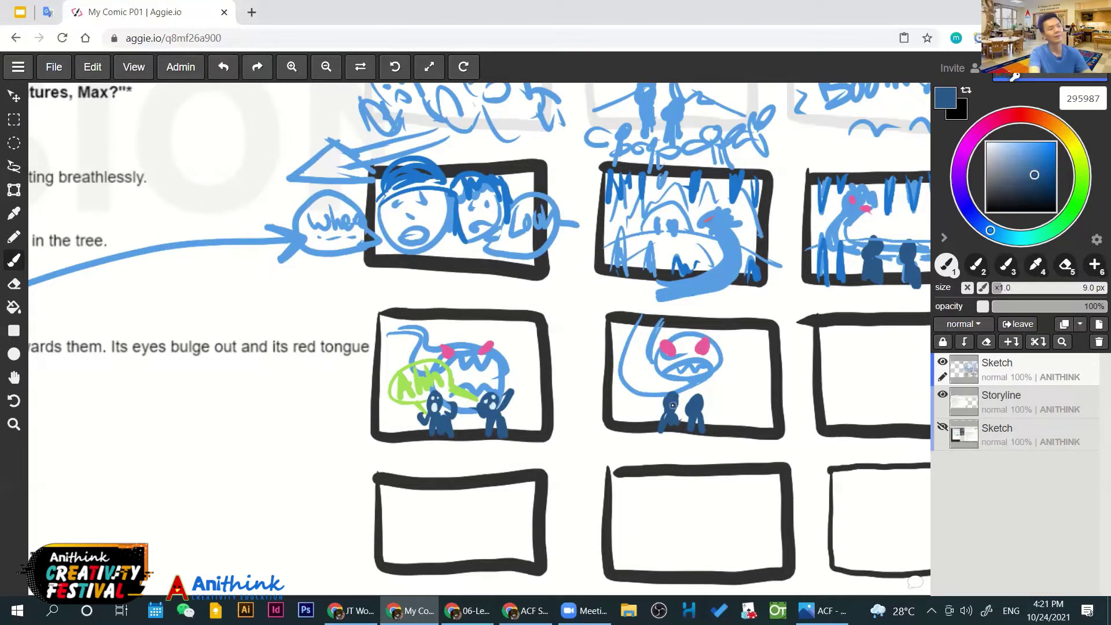
{"action": "scroll", "coordinate": [673, 405], "scroll_direction": "down", "scroll_amount": 2}
{"action": "scroll", "coordinate": [686, 393], "scroll_direction": "down", "scroll_amount": 2}
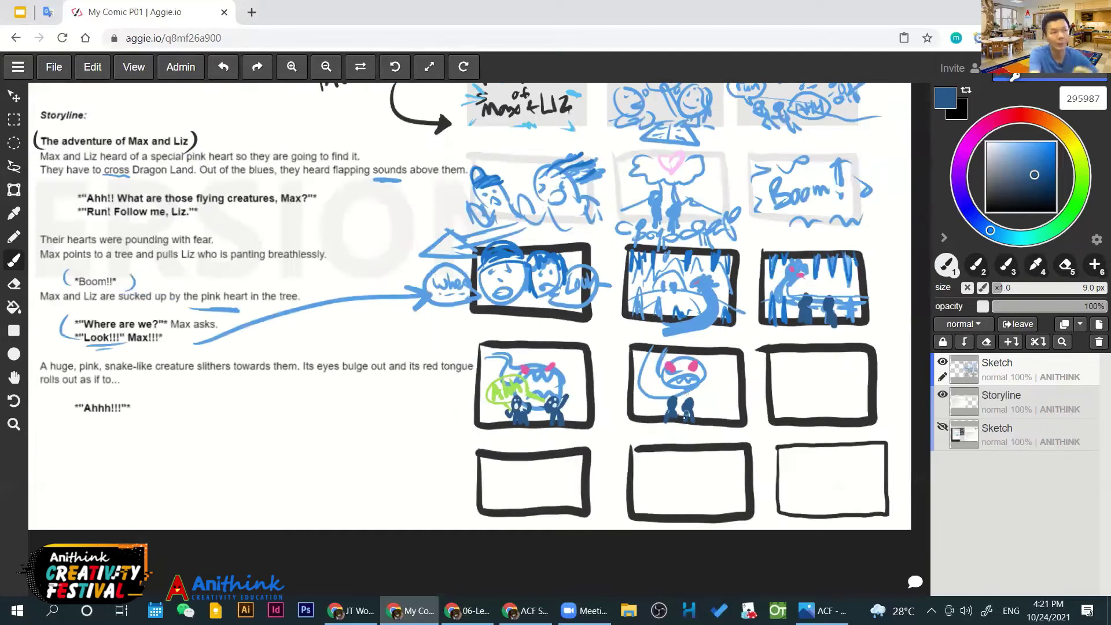
Bring the top thumbnail row into view and toggle the top Sketch layer to compare
{"action": "left_click_drag", "start_coordinate": [531, 349], "coordinate": [551, 390]}
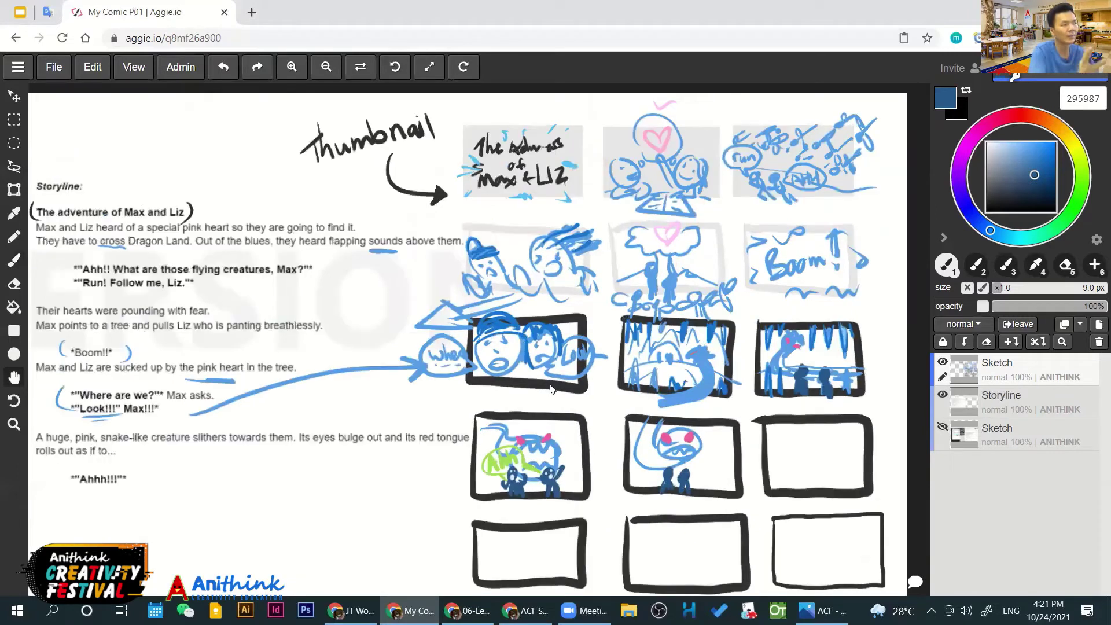
{"action": "key", "text": "b"}
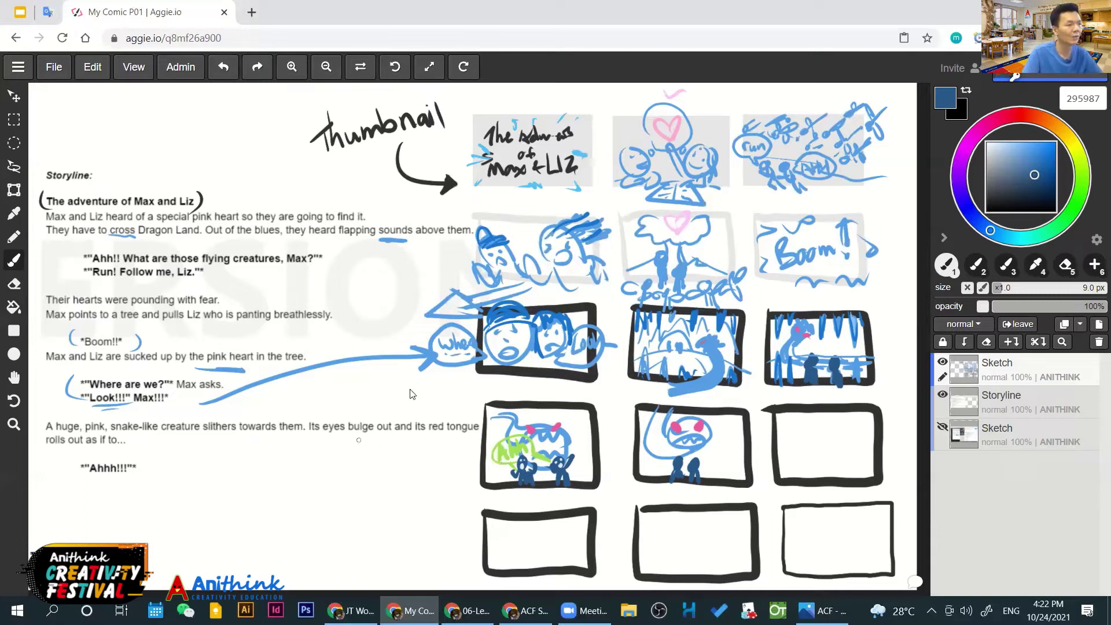
{"action": "left_click", "coordinate": [943, 363]}
{"action": "left_click", "coordinate": [942, 363]}
{"action": "left_click", "coordinate": [943, 364]}
{"action": "left_click", "coordinate": [943, 363]}
{"action": "left_click", "coordinate": [942, 363]}
{"action": "left_click", "coordinate": [943, 363]}
{"action": "left_click", "coordinate": [943, 363]}
{"action": "left_click", "coordinate": [942, 363]}
Toggle the Storyline layer's visibility several times, leaving it hidden
{"action": "left_click", "coordinate": [942, 393]}
{"action": "left_click", "coordinate": [942, 393]}
{"action": "left_click", "coordinate": [942, 394]}
{"action": "left_click", "coordinate": [943, 395]}
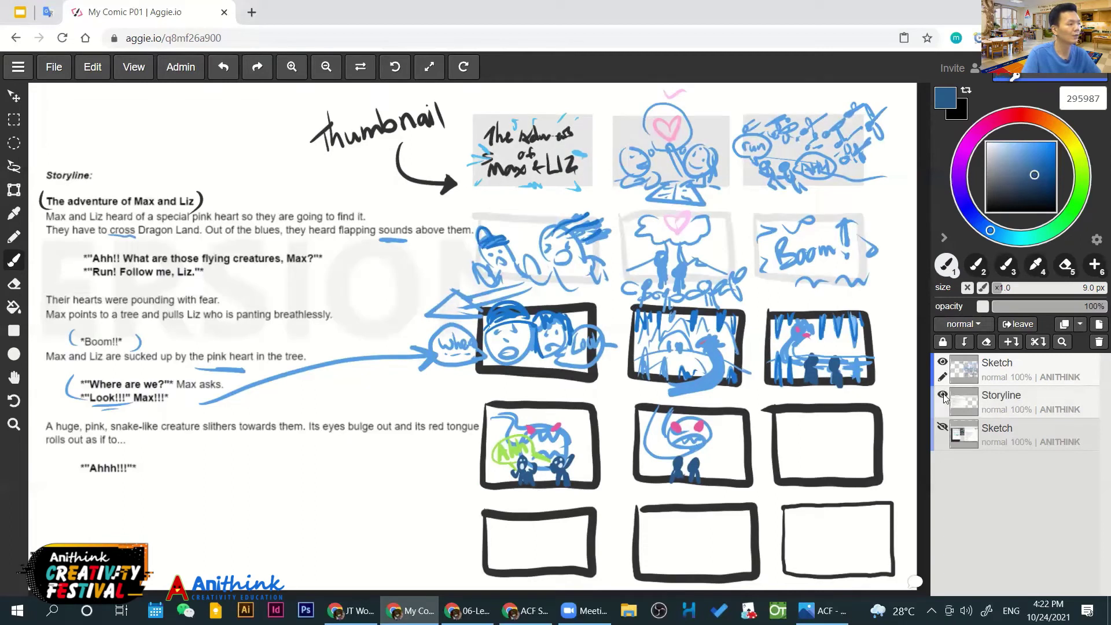
{"action": "left_click", "coordinate": [943, 395]}
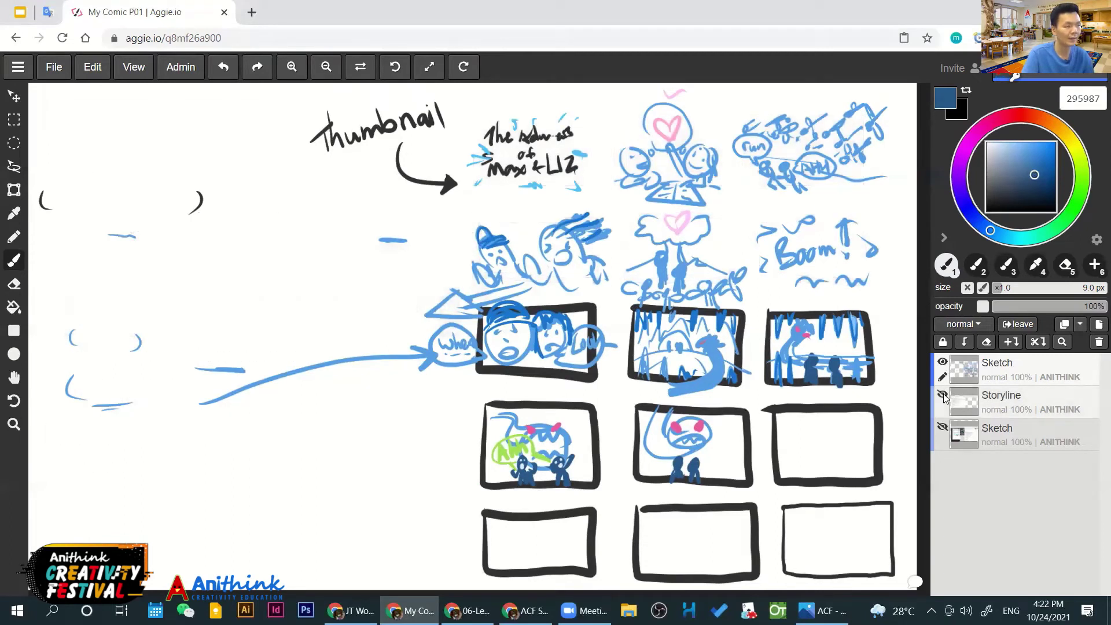
{"action": "left_click", "coordinate": [942, 395]}
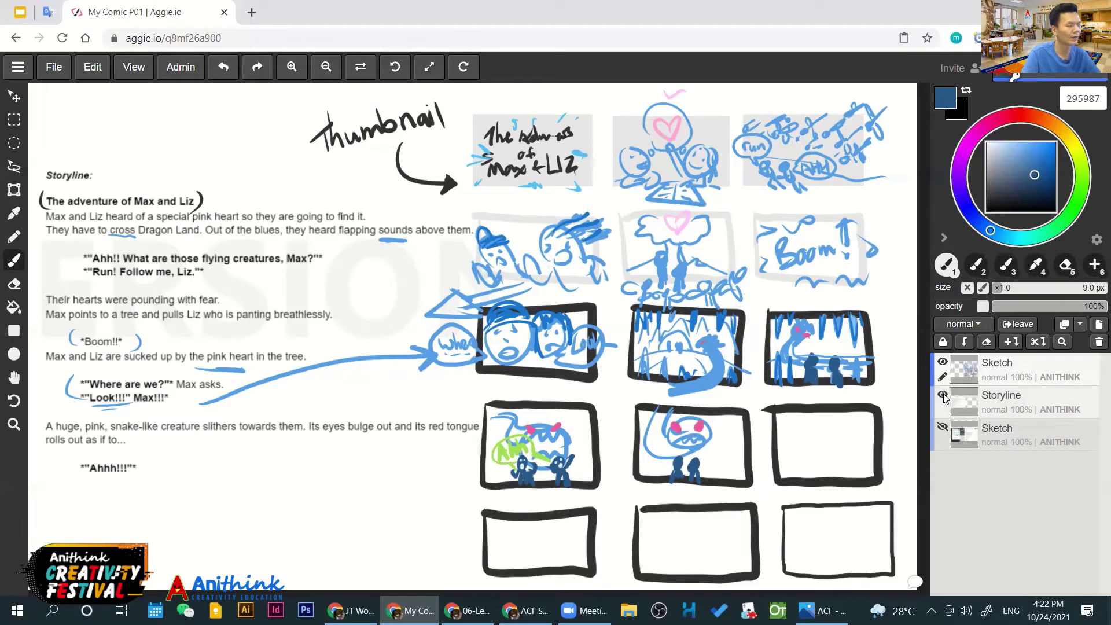
{"action": "left_click", "coordinate": [943, 395]}
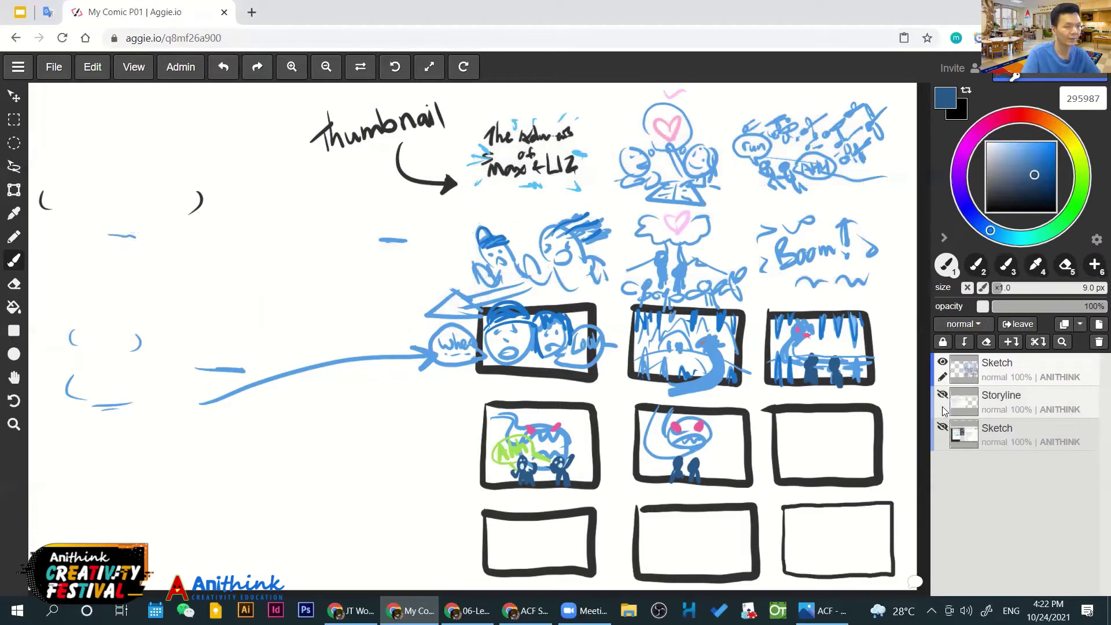
{"action": "left_click", "coordinate": [943, 396]}
Show the Storyline layer and merge the top Sketch layer down into it
{"action": "left_click", "coordinate": [942, 398]}
{"action": "left_click", "coordinate": [941, 397]}
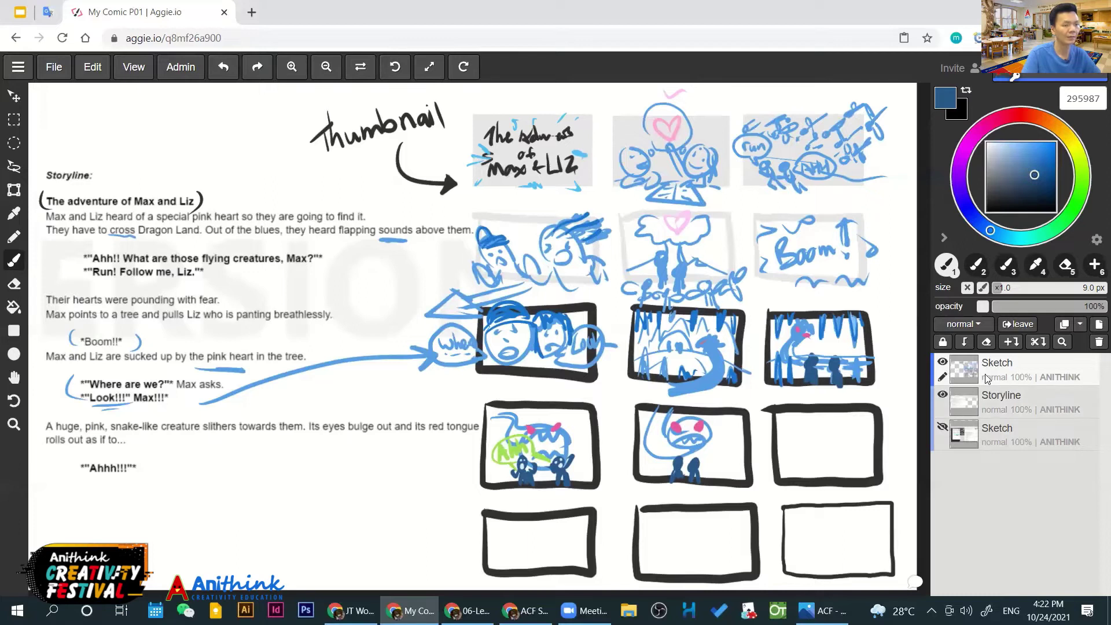
{"action": "left_click", "coordinate": [1009, 342]}
{"action": "left_click", "coordinate": [943, 395]}
{"action": "left_click", "coordinate": [943, 395]}
{"action": "left_click", "coordinate": [943, 395]}
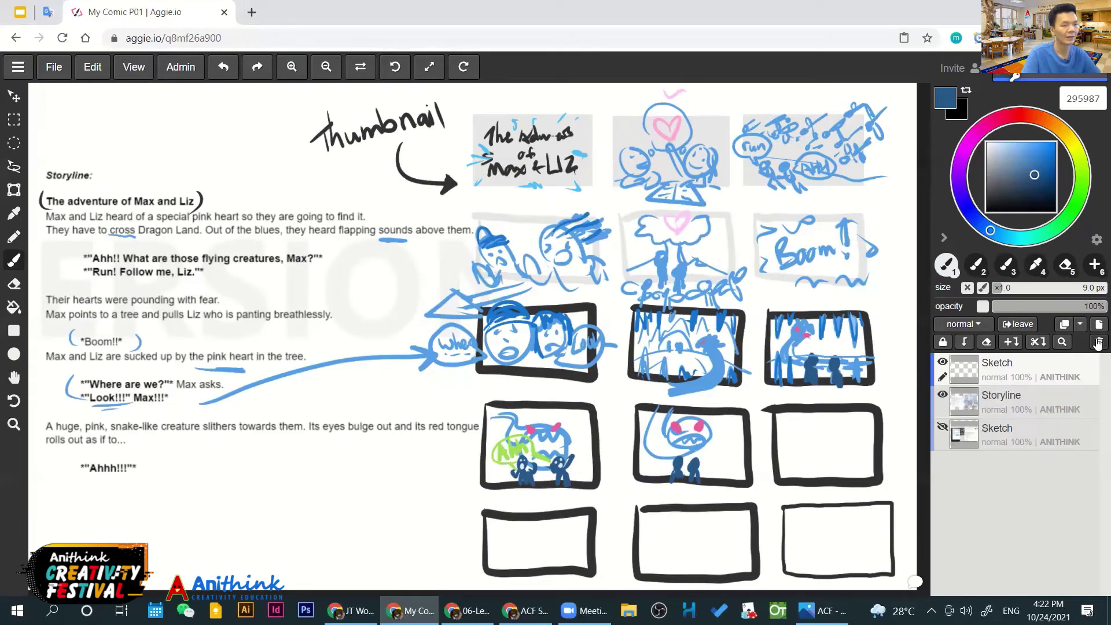
Delete the leftover empty layer and rename the Storyline layer to 'Sketch'
{"action": "left_click", "coordinate": [1098, 342]}
{"action": "double_click", "coordinate": [995, 364]}
{"action": "type", "text": "Sketch"}
{"action": "key", "text": "Return"}
{"action": "left_click", "coordinate": [943, 362]}
{"action": "left_click", "coordinate": [943, 363]}
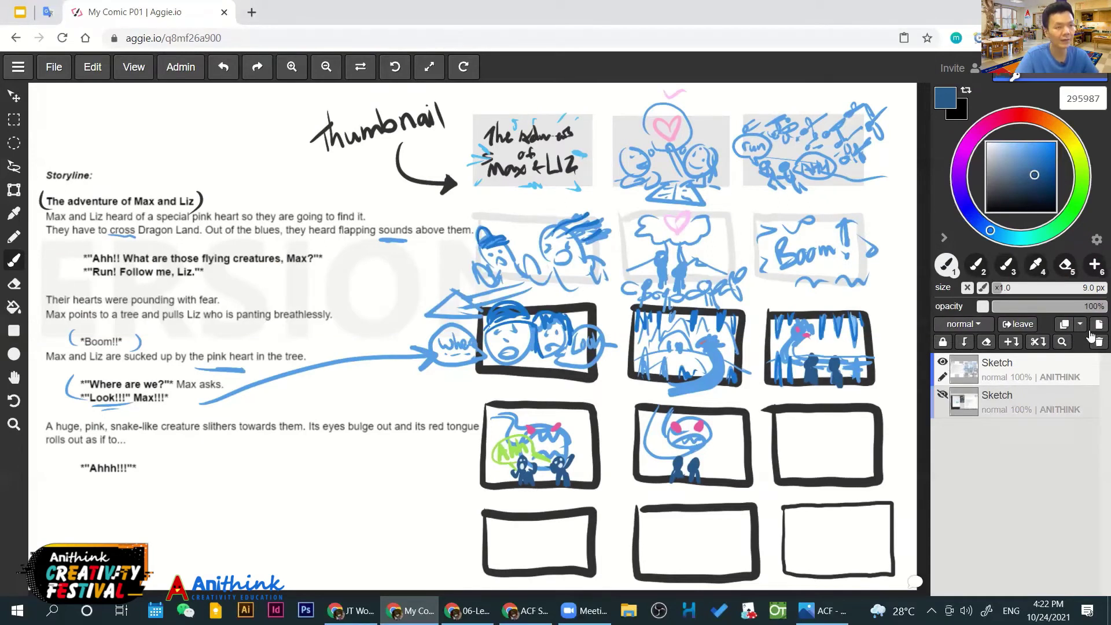
Add a new empty layer on top and name it 'Text'
{"action": "left_click", "coordinate": [1098, 328]}
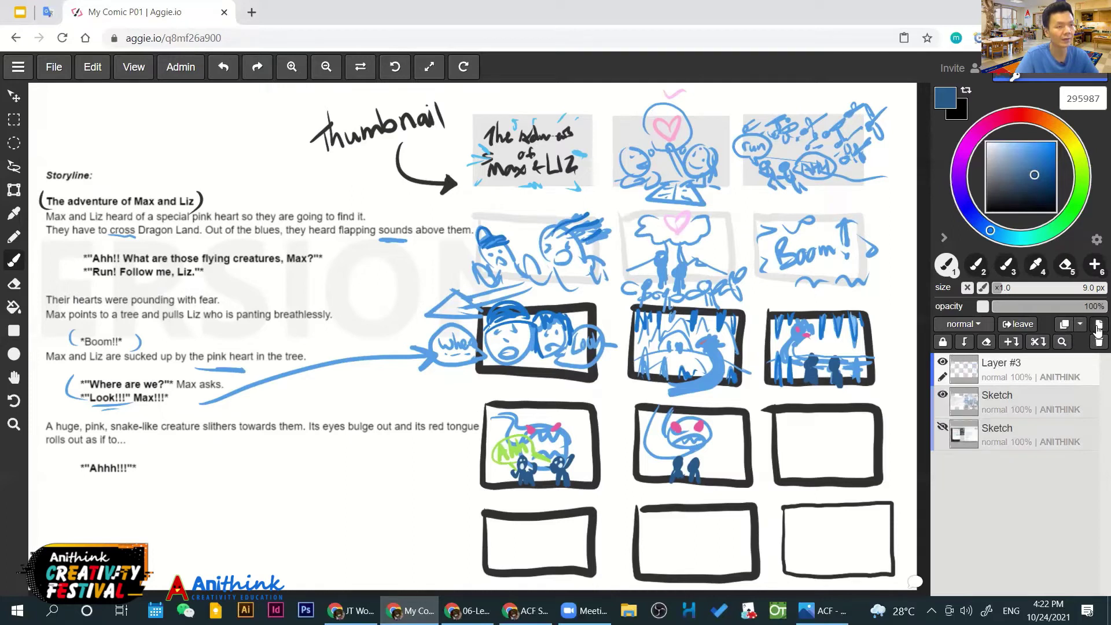
{"action": "double_click", "coordinate": [1012, 363]}
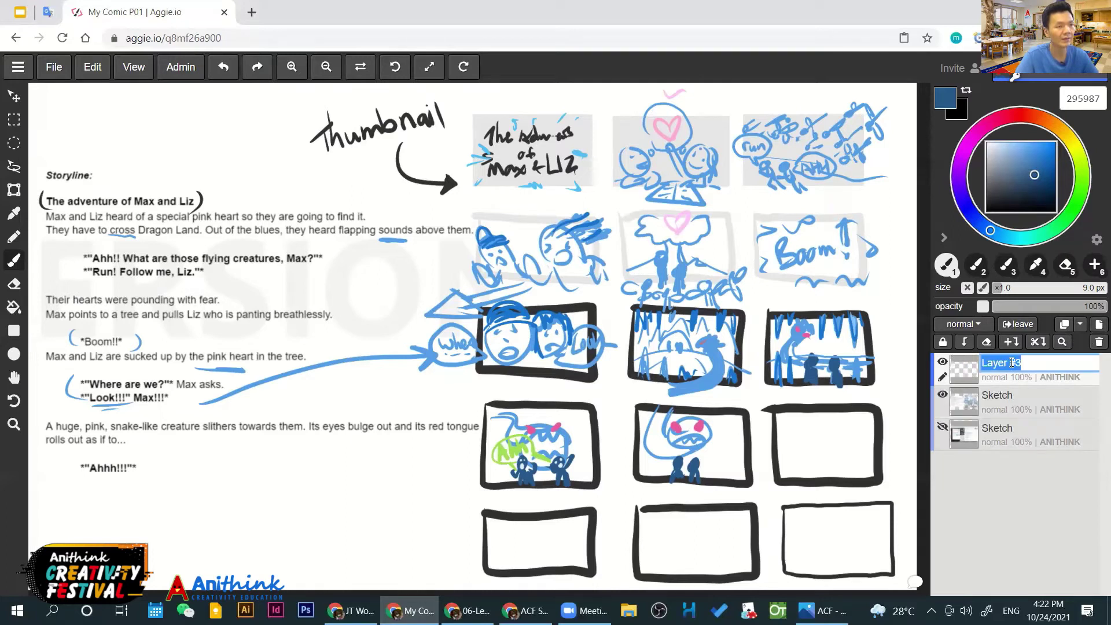
{"action": "type", "text": "Text"}
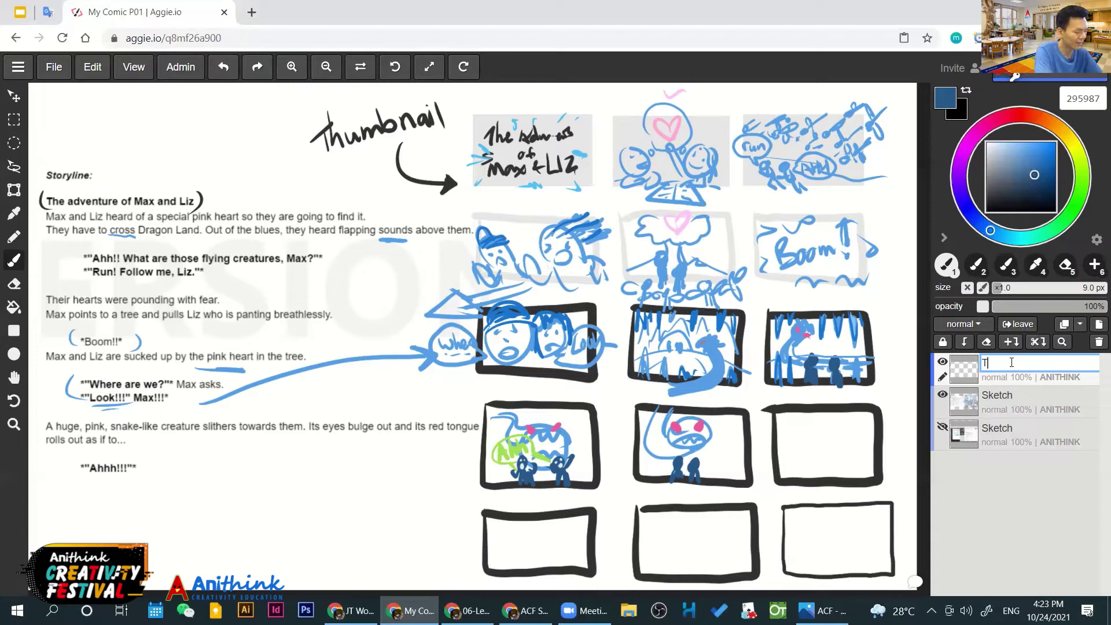
{"action": "key", "text": "Return"}
Make the Sketch layer the active layer and switch to Rectangle Select
{"action": "left_click", "coordinate": [941, 396]}
{"action": "left_click", "coordinate": [941, 395]}
{"action": "left_click", "coordinate": [1007, 406]}
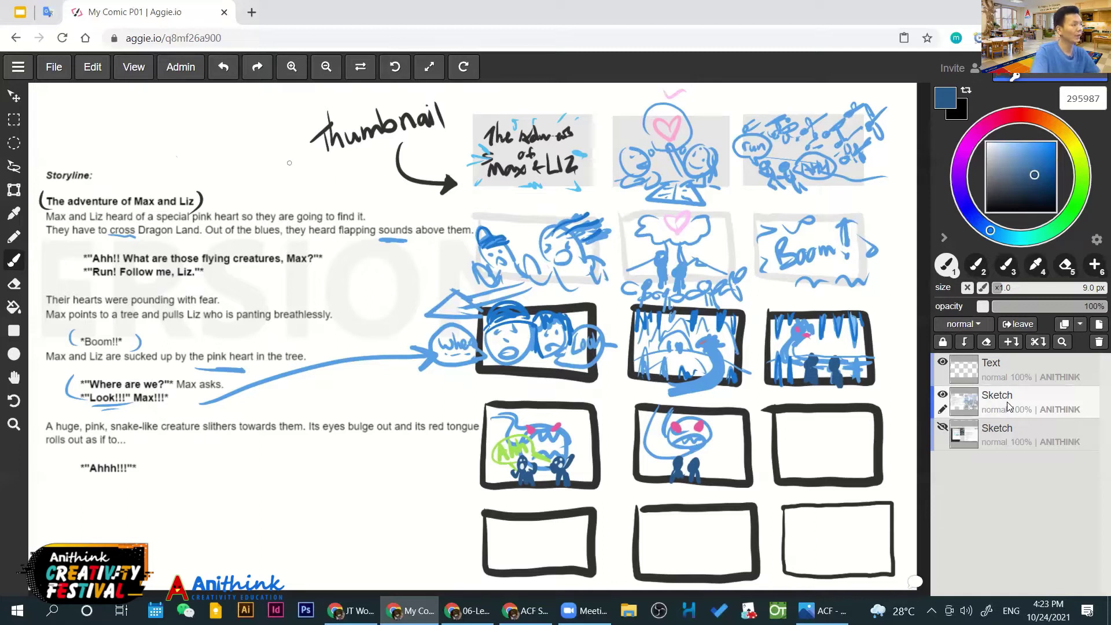
{"action": "key", "text": "m"}
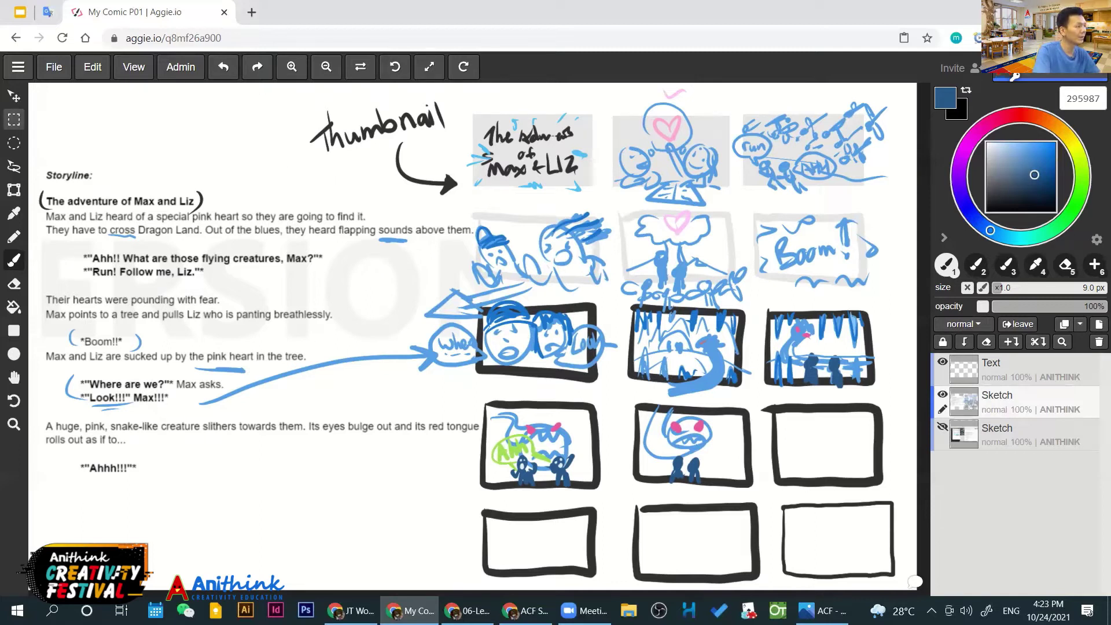
{"action": "key", "text": "m"}
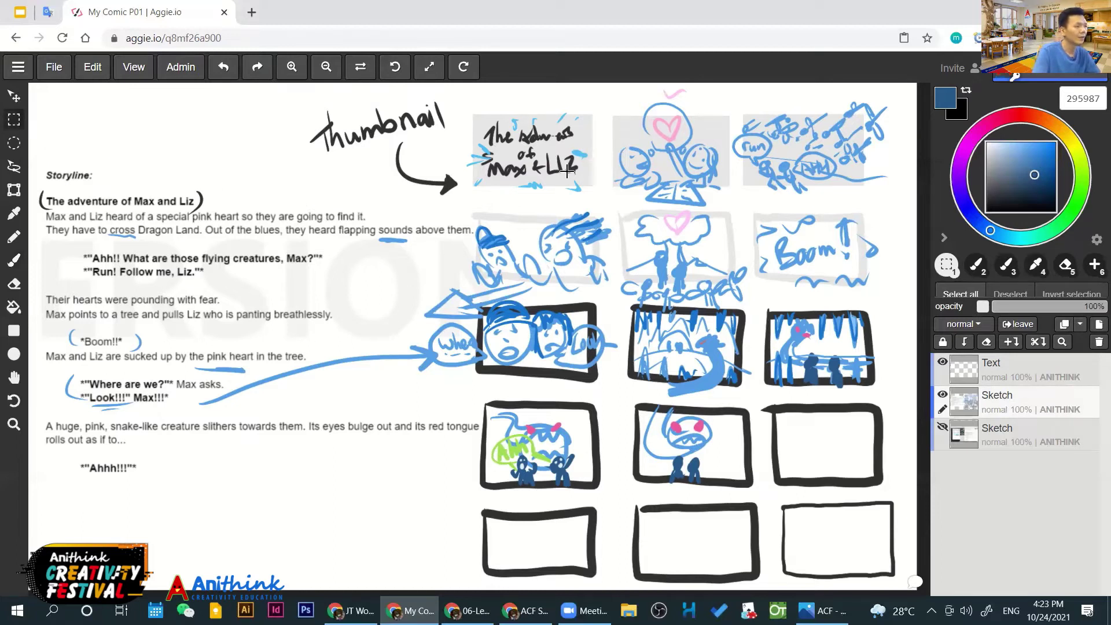
Marquee the title thumbnail, then add a new layer named 'Sketch 01' above the sketch
{"action": "left_click_drag", "start_coordinate": [580, 193], "coordinate": [600, 196]}
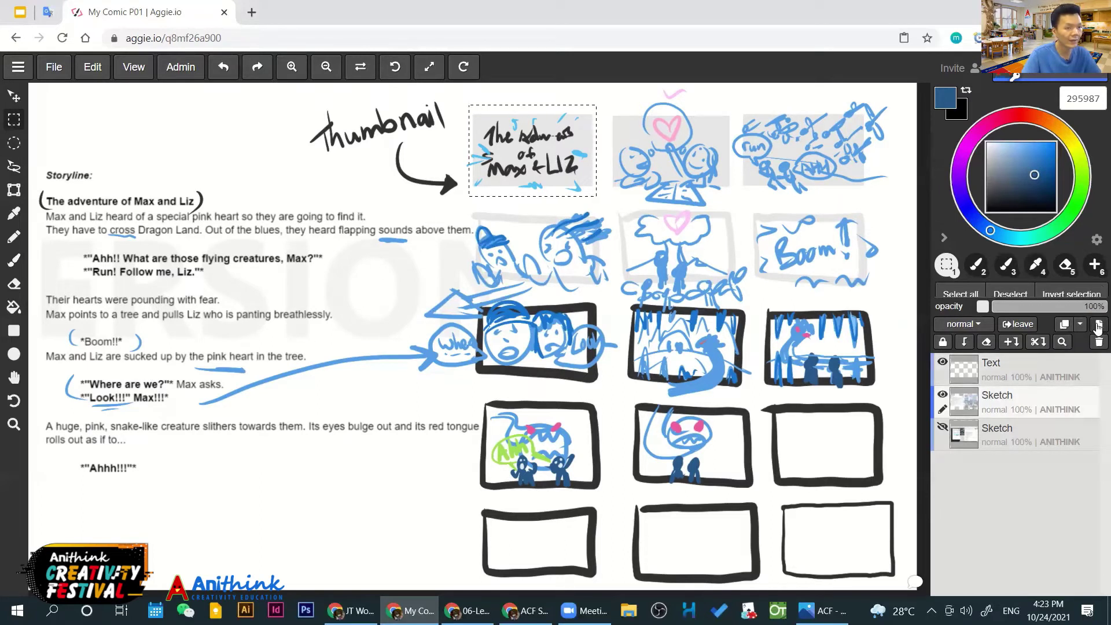
{"action": "left_click", "coordinate": [1098, 327]}
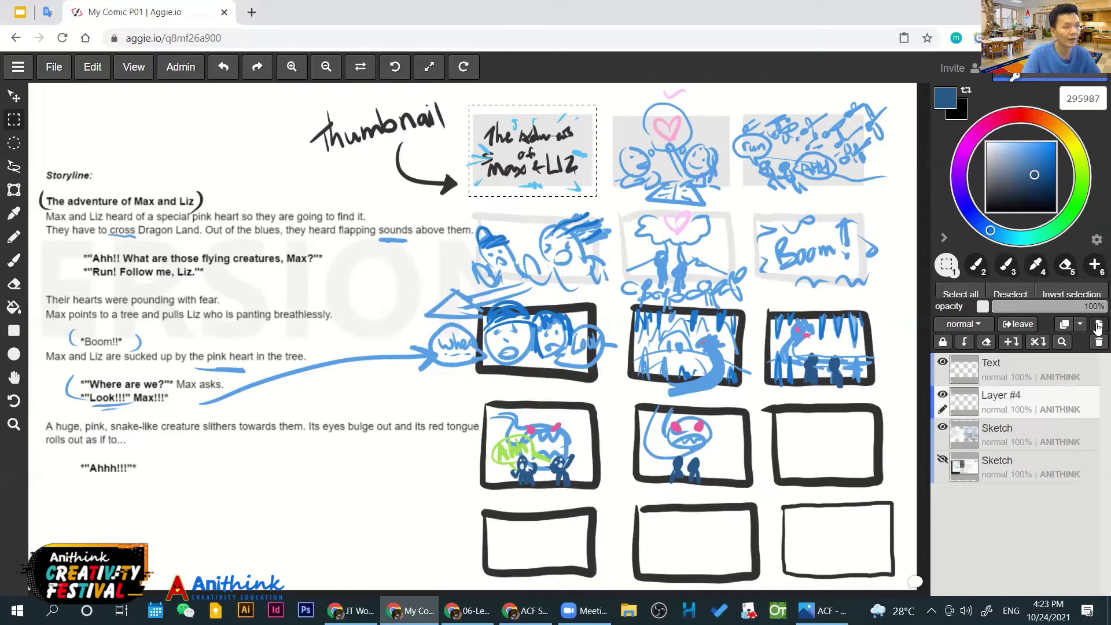
{"action": "double_click", "coordinate": [1003, 396]}
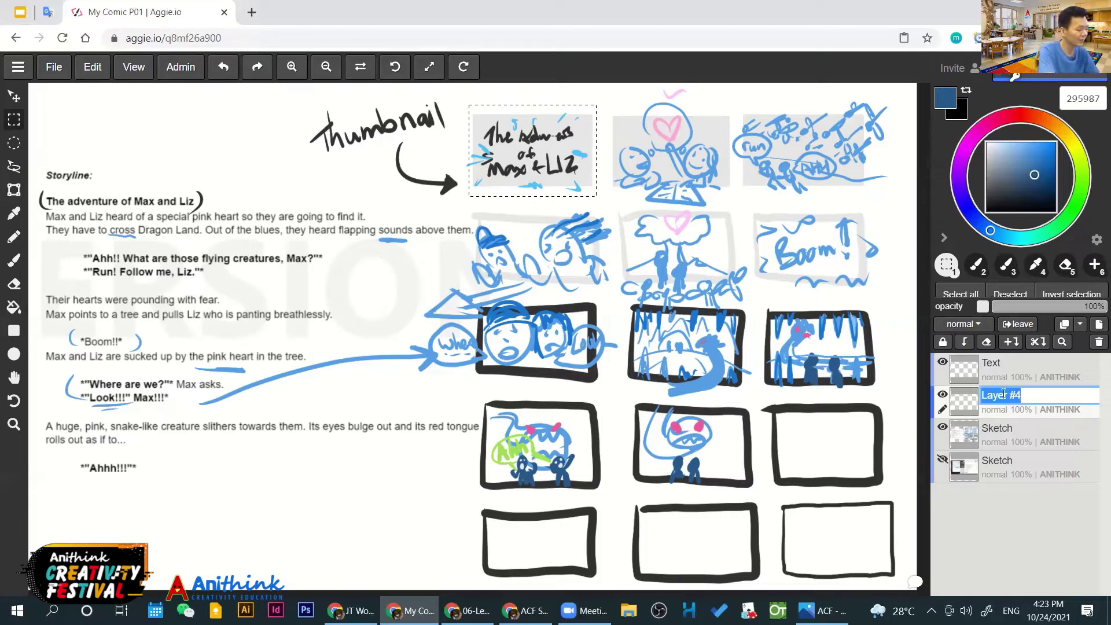
{"action": "type", "text": "Sketch 01"}
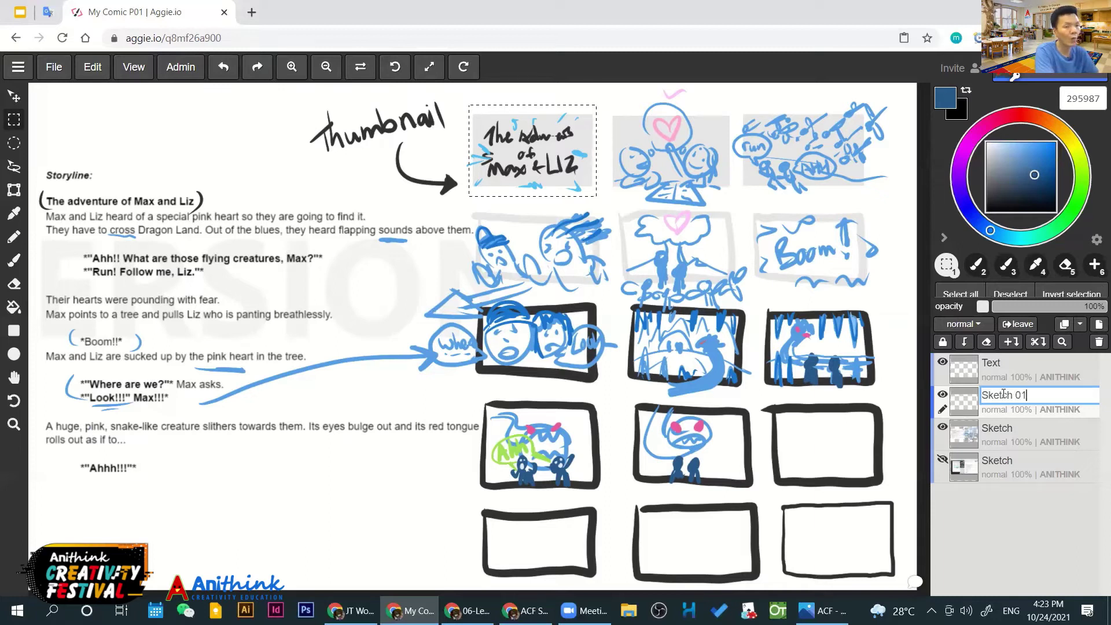
{"action": "key", "text": "Return"}
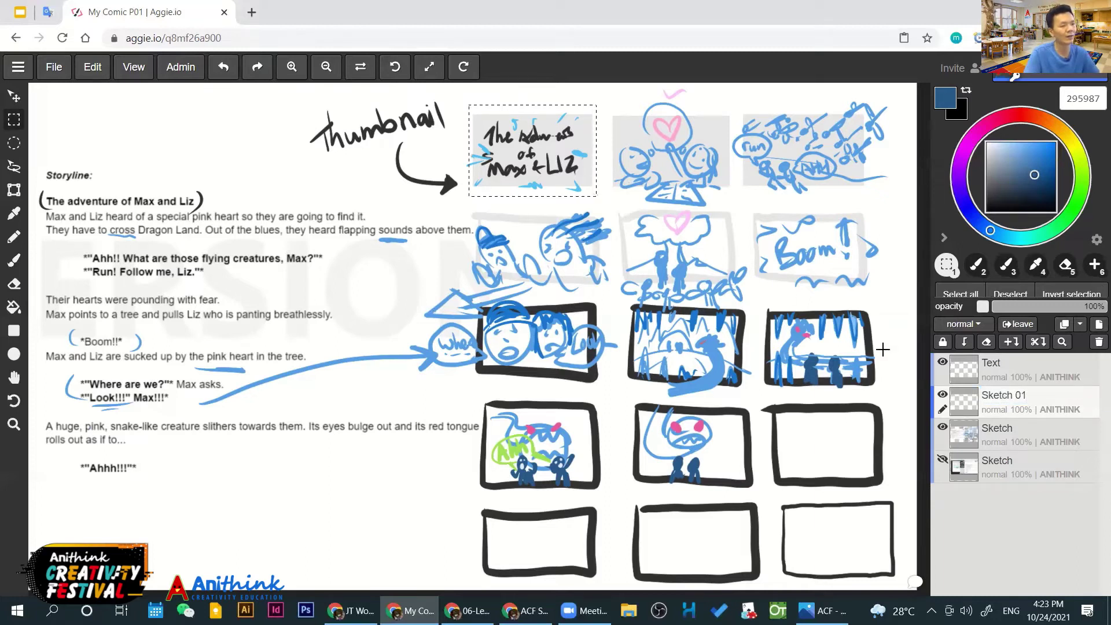
Hide the thumbnail sketch layer and paste the copied title thumbnail onto the page
{"action": "left_click", "coordinate": [942, 428]}
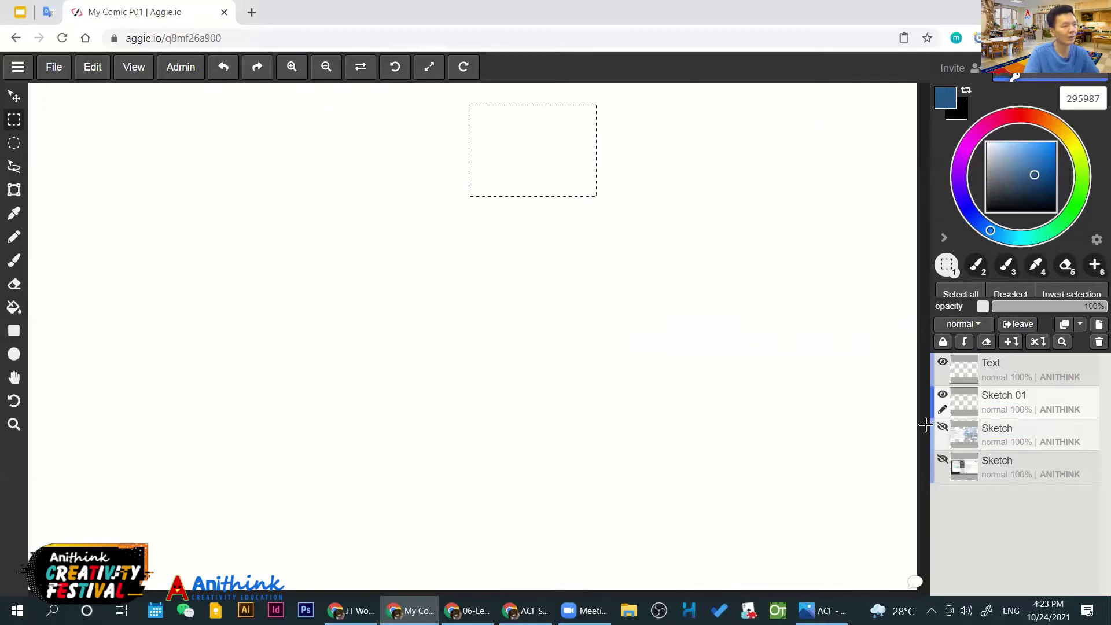
{"action": "key", "text": "ctrl+v"}
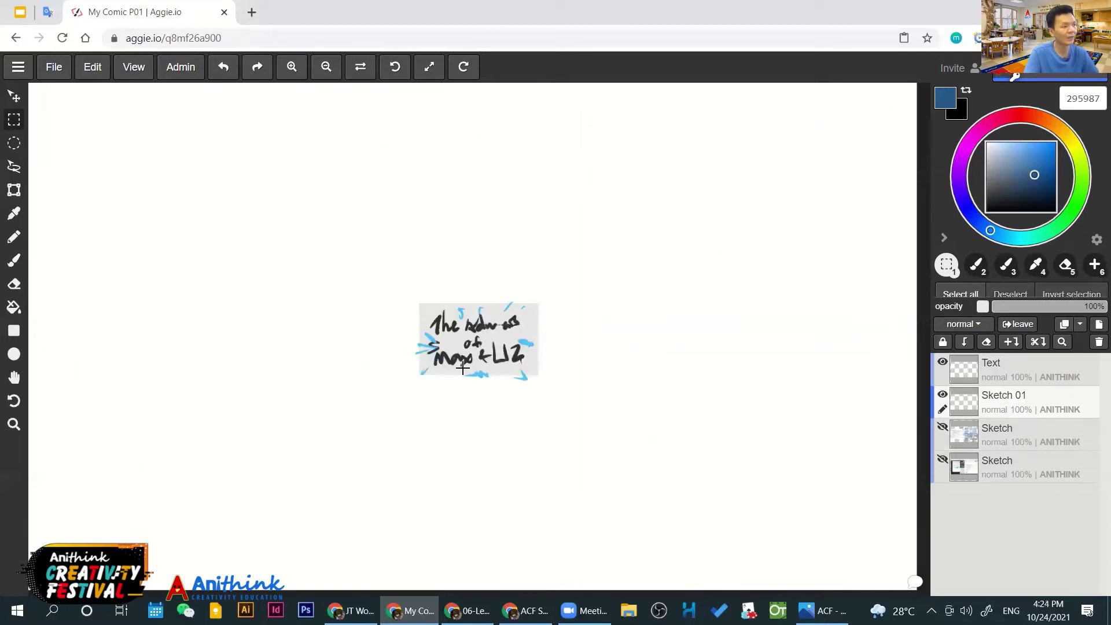
{"action": "scroll", "coordinate": [506, 338], "scroll_direction": "down", "scroll_amount": 1}
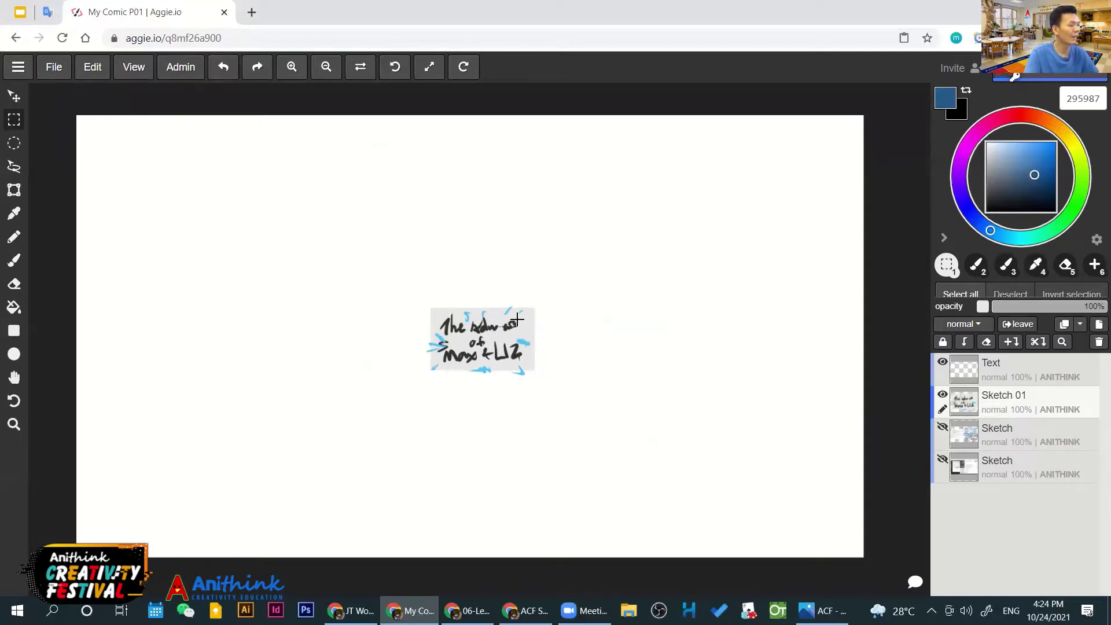
{"action": "left_click_drag", "start_coordinate": [513, 348], "coordinate": [524, 356]}
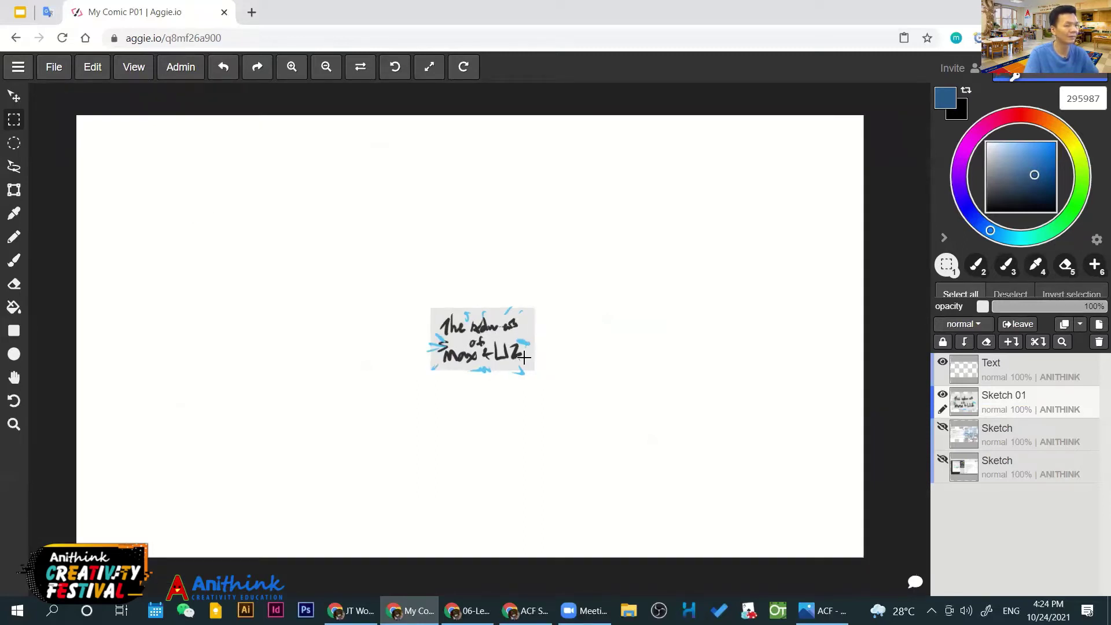
Scale the pasted title drawing up across most of the page and center it
{"action": "left_click", "coordinate": [14, 191]}
{"action": "mouse_move", "coordinate": [538, 298]}
{"action": "left_mouse_down"}
{"action": "mouse_move", "coordinate": [677, 230]}
{"action": "mouse_move", "coordinate": [547, 305]}
{"action": "mouse_move", "coordinate": [538, 297]}
{"action": "mouse_move", "coordinate": [672, 227]}
{"action": "left_mouse_up"}
{"action": "key", "text": "ctrl+z"}
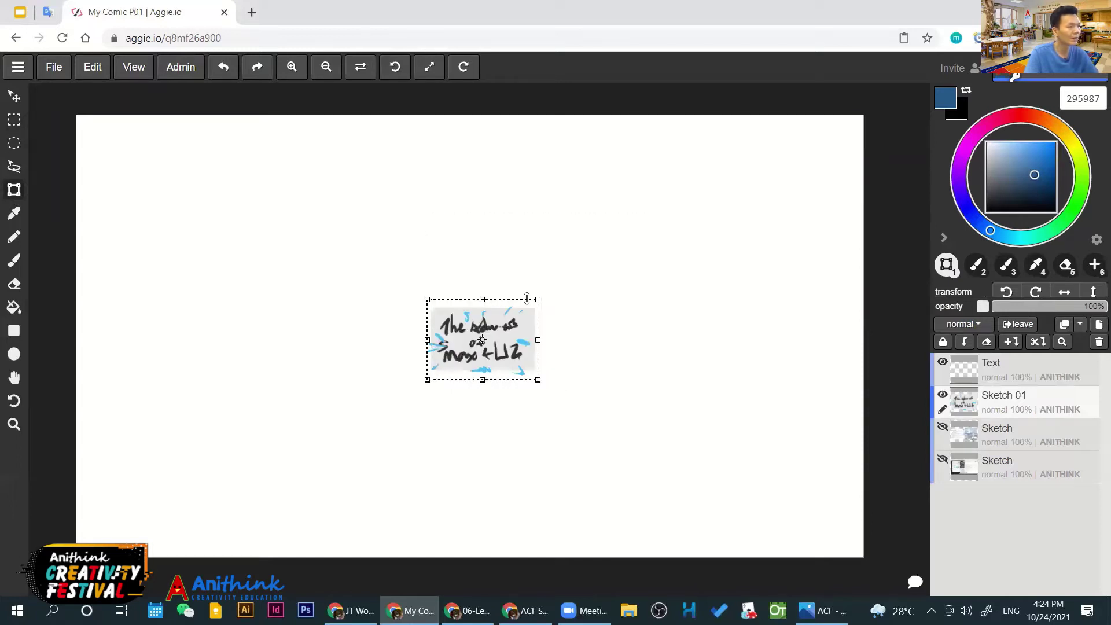
{"action": "mouse_move", "coordinate": [541, 297]}
{"action": "left_mouse_down"}
{"action": "mouse_move", "coordinate": [841, 168]}
{"action": "mouse_move", "coordinate": [796, 216]}
{"action": "left_mouse_up"}
{"action": "mouse_move", "coordinate": [427, 379]}
{"action": "left_mouse_down"}
{"action": "mouse_move", "coordinate": [258, 478]}
{"action": "mouse_move", "coordinate": [106, 610]}
{"action": "mouse_move", "coordinate": [128, 594]}
{"action": "left_mouse_up"}
{"action": "left_click_drag", "start_coordinate": [351, 471], "coordinate": [356, 452]}
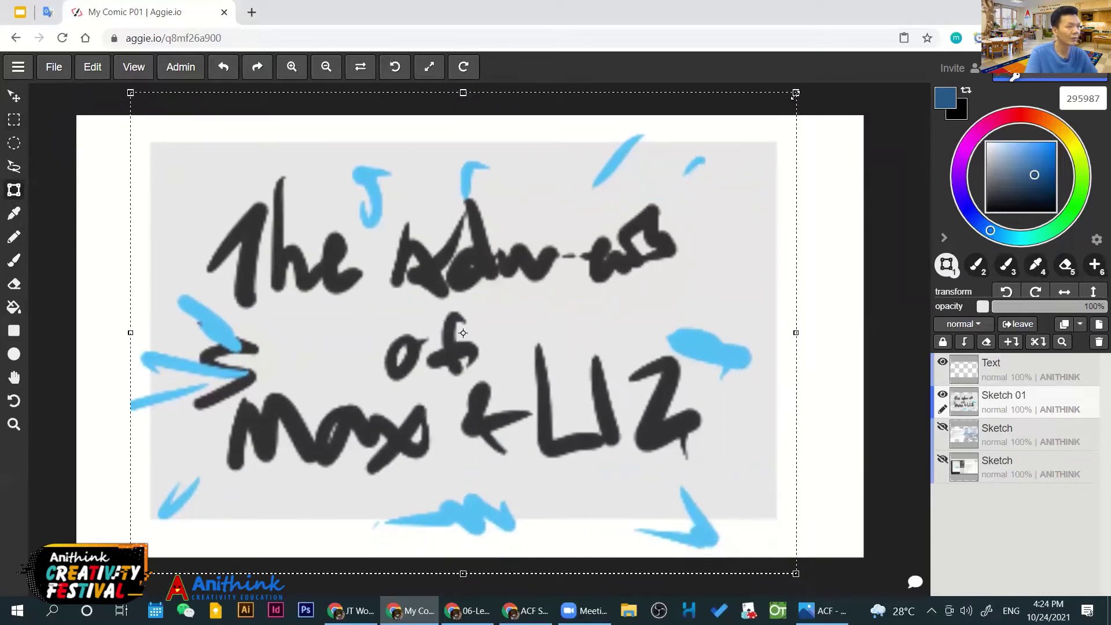
{"action": "left_click_drag", "start_coordinate": [819, 87], "coordinate": [819, 92]}
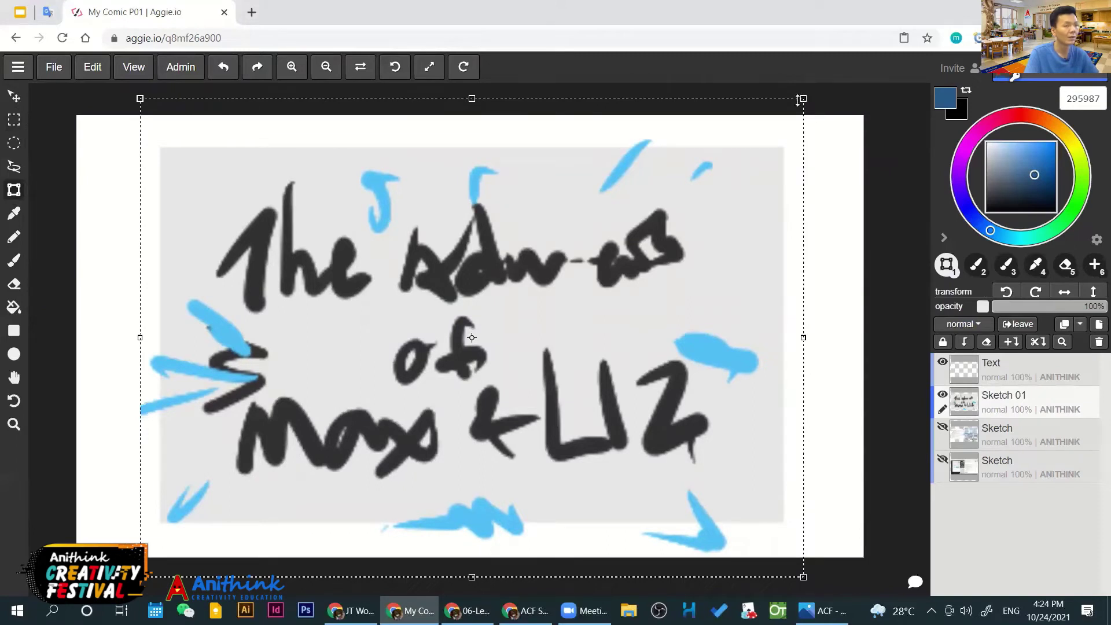
{"action": "mouse_move", "coordinate": [810, 94]}
{"action": "left_mouse_down"}
{"action": "mouse_move", "coordinate": [880, 44]}
{"action": "mouse_move", "coordinate": [852, 65]}
{"action": "left_mouse_up"}
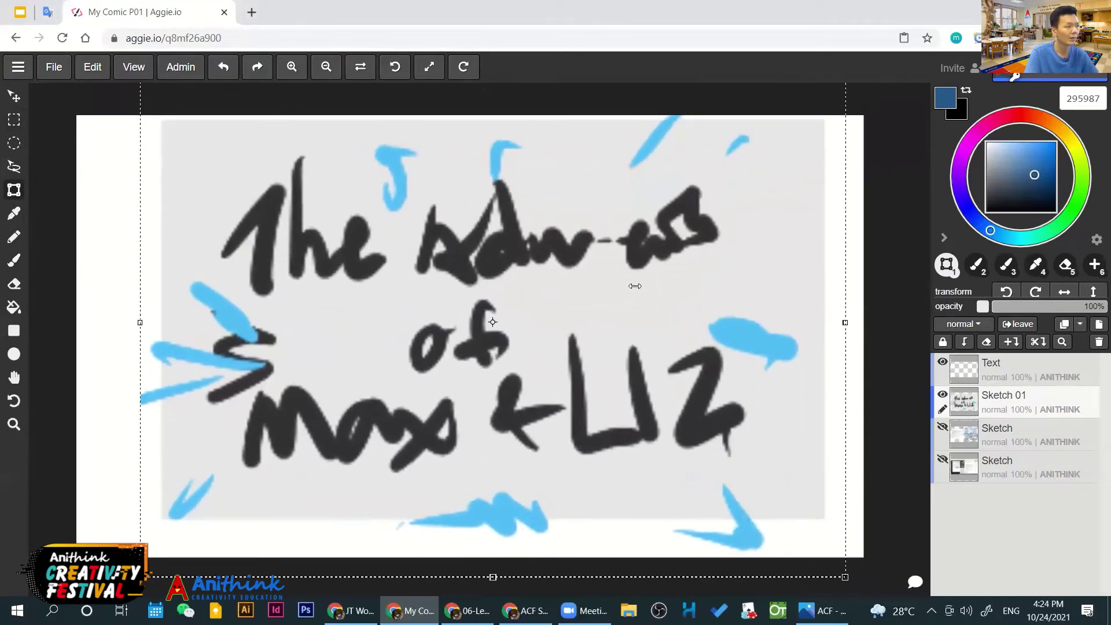
{"action": "left_click_drag", "start_coordinate": [140, 576], "coordinate": [79, 616]}
{"action": "left_click_drag", "start_coordinate": [439, 383], "coordinate": [443, 377]}
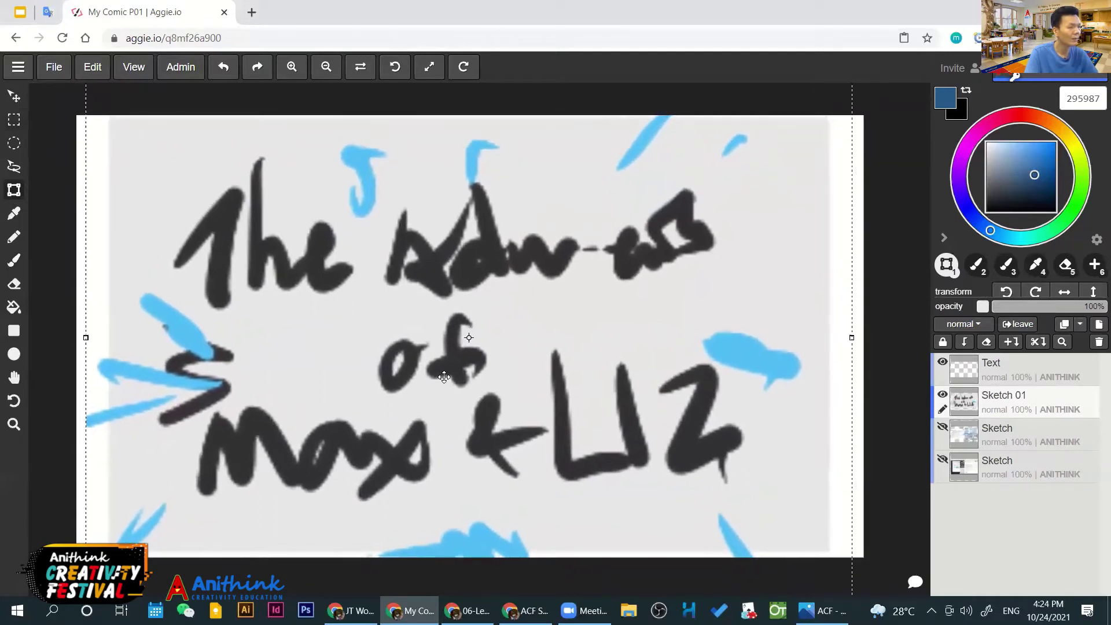
{"action": "left_click", "coordinate": [914, 582]}
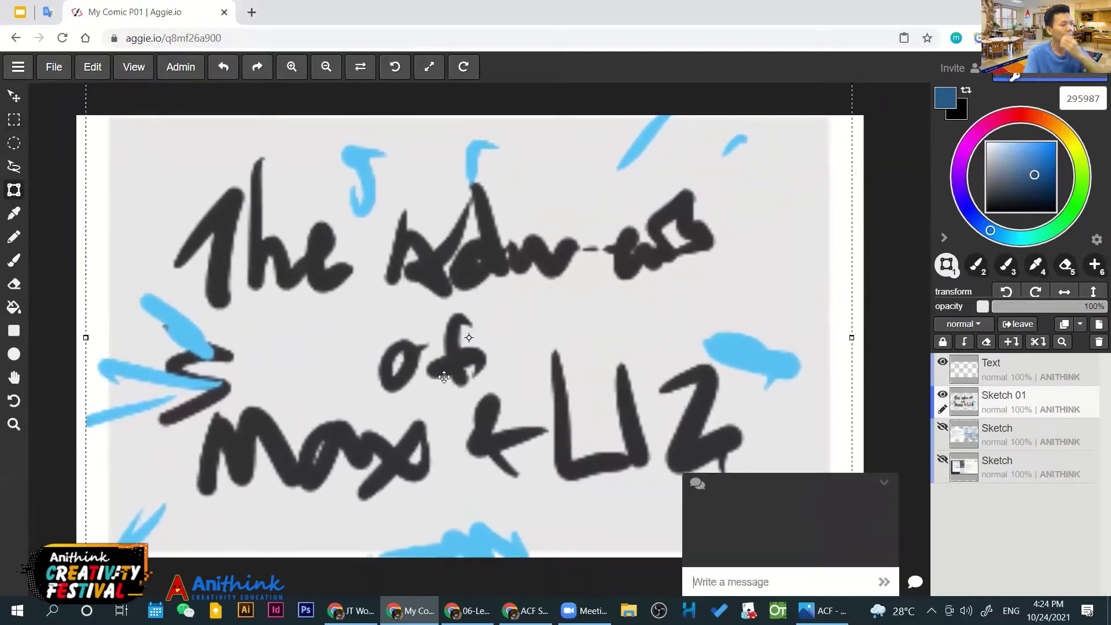
{"action": "left_click", "coordinate": [882, 483]}
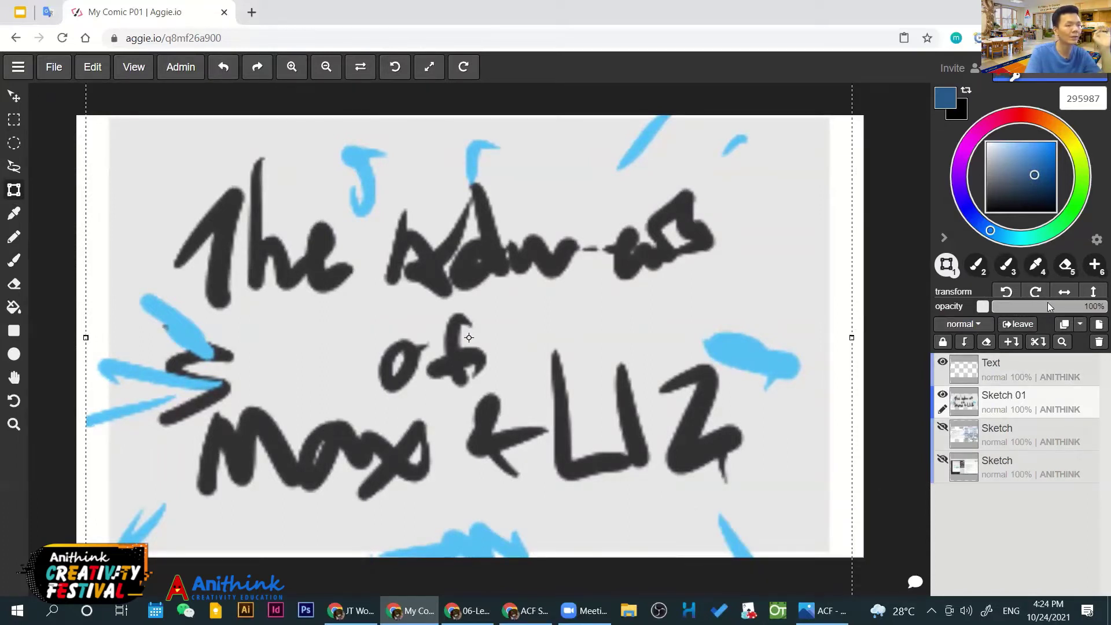
Fade the Sketch 01 layer to about 31% opacity and select the Text layer
{"action": "mouse_move", "coordinate": [1054, 304]}
{"action": "left_mouse_down"}
{"action": "mouse_move", "coordinate": [1030, 303]}
{"action": "mouse_move", "coordinate": [1021, 366]}
{"action": "left_mouse_up"}
{"action": "left_click", "coordinate": [1022, 366]}
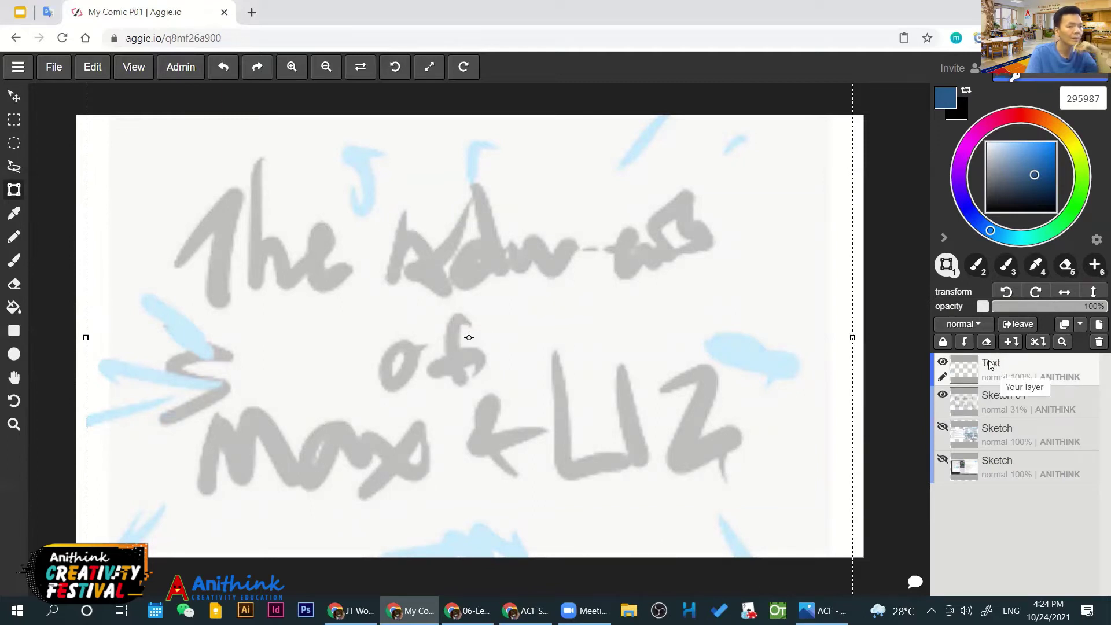
{"action": "left_click", "coordinate": [945, 364]}
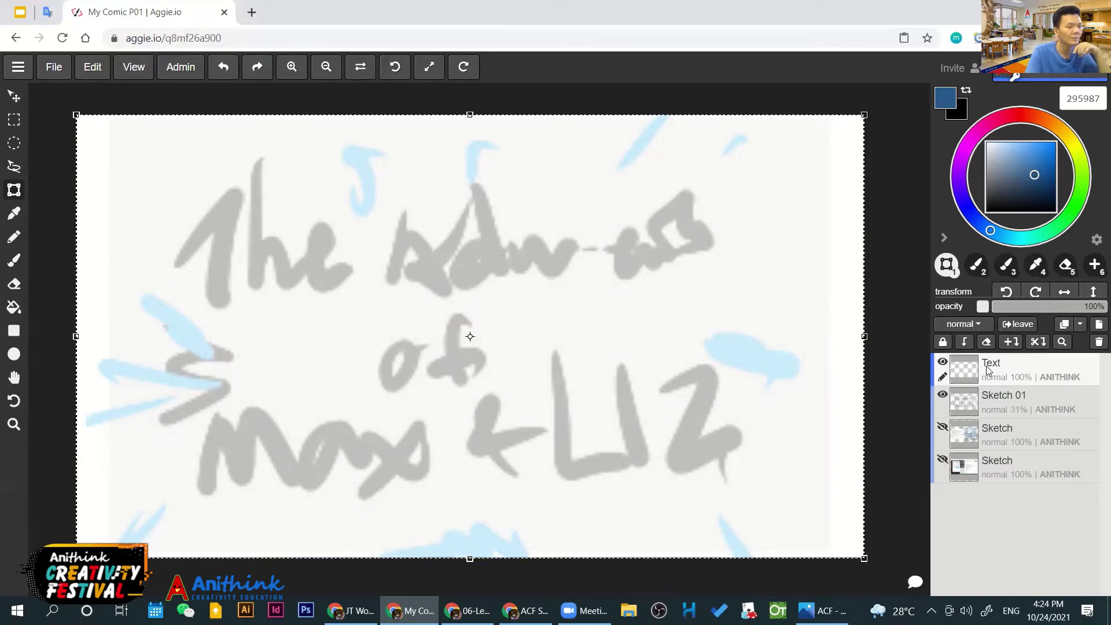
Rename the Text layer 'Tittle' and pick the near-black colour 101111
{"action": "double_click", "coordinate": [944, 366]}
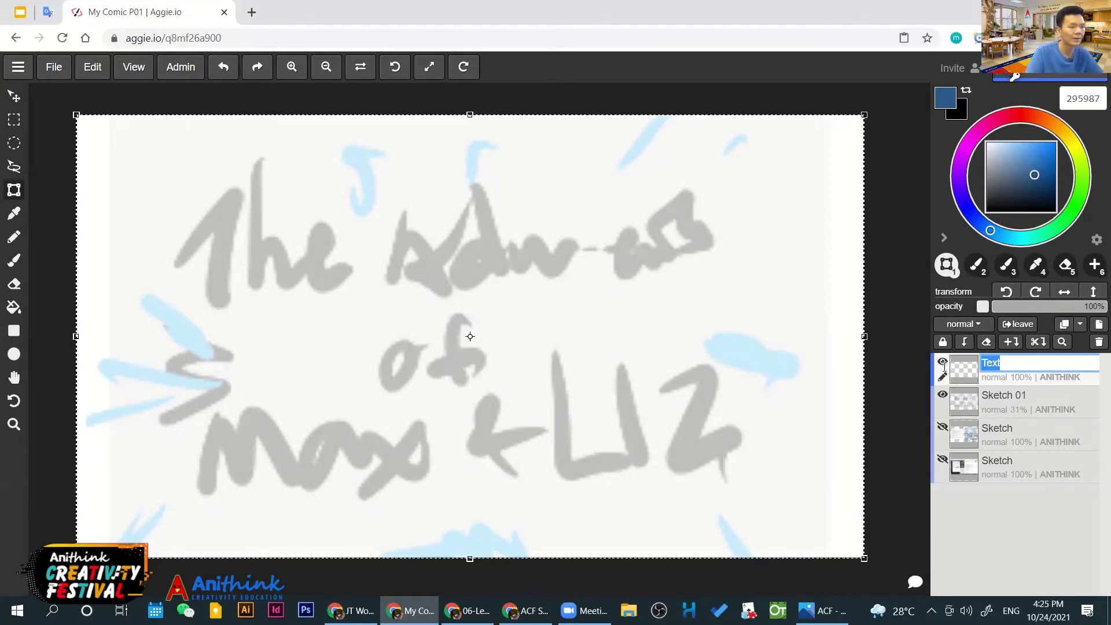
{"action": "type", "text": "Tittl"}
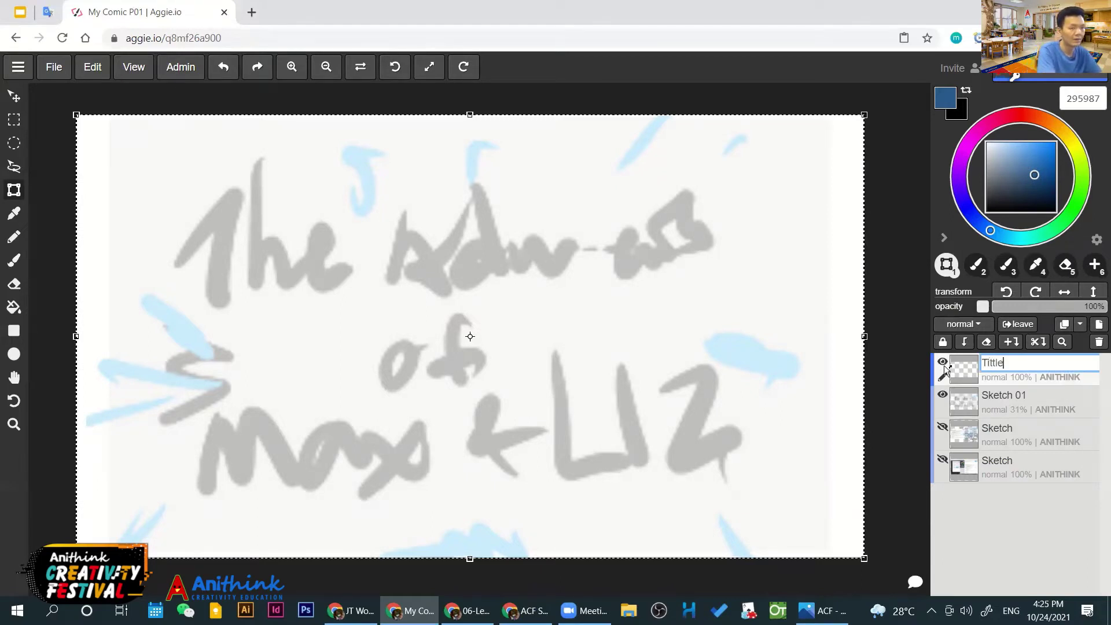
{"action": "key", "text": "Return"}
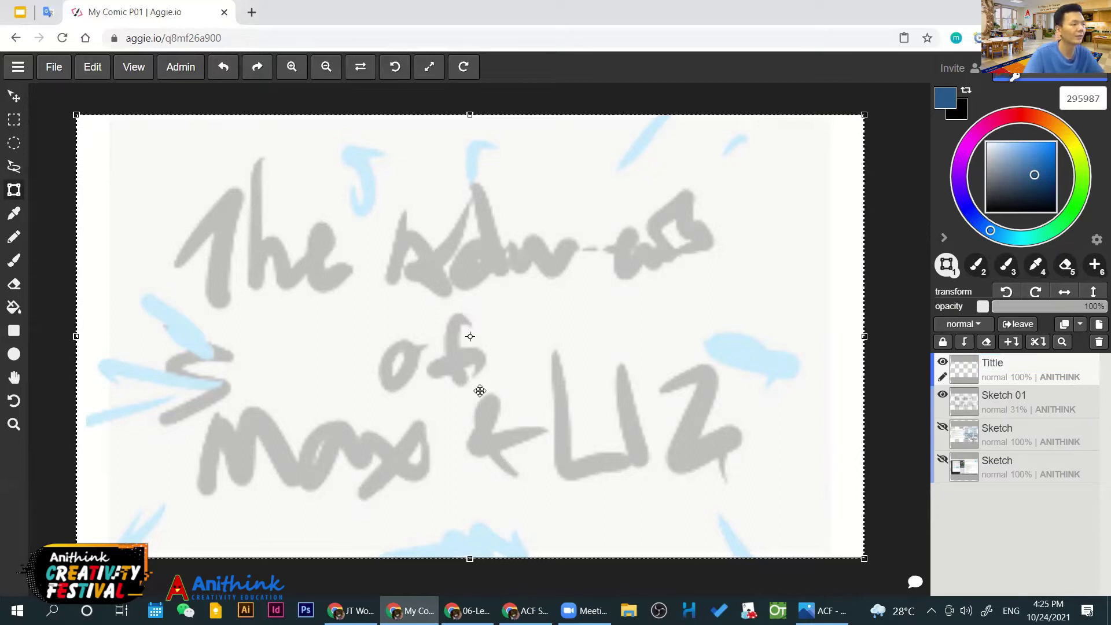
{"action": "left_click", "coordinate": [990, 207]}
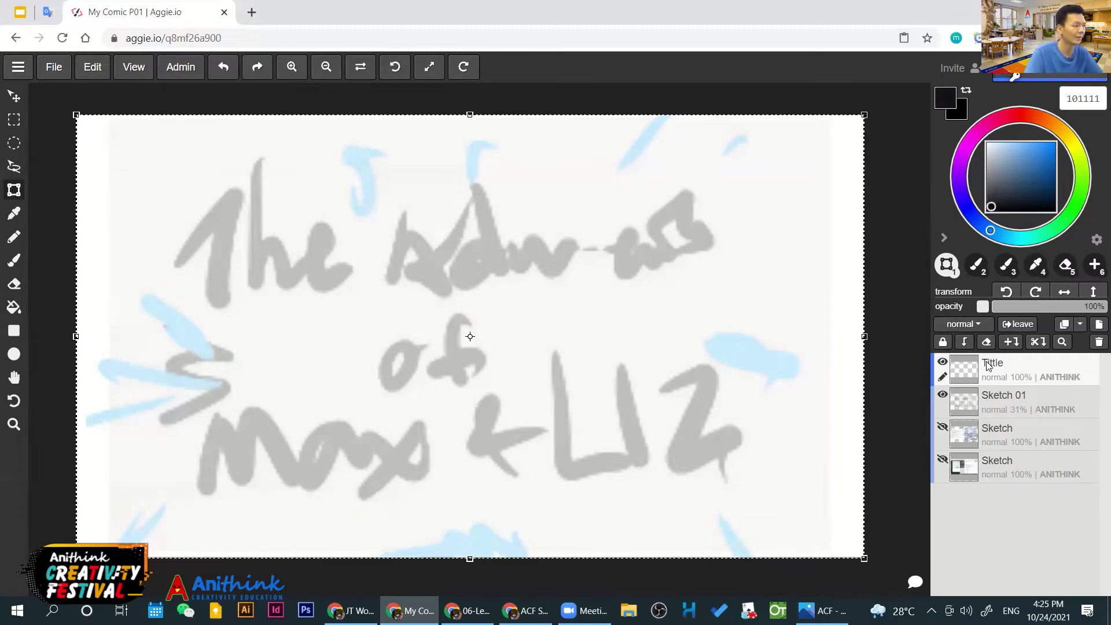
Switch to a 50 px brush and ink 'The' over the faded sketch
{"action": "key", "text": "b"}
{"action": "mouse_move", "coordinate": [171, 268]}
{"action": "left_mouse_down"}
{"action": "mouse_move", "coordinate": [238, 168]}
{"action": "mouse_move", "coordinate": [232, 302]}
{"action": "left_mouse_up"}
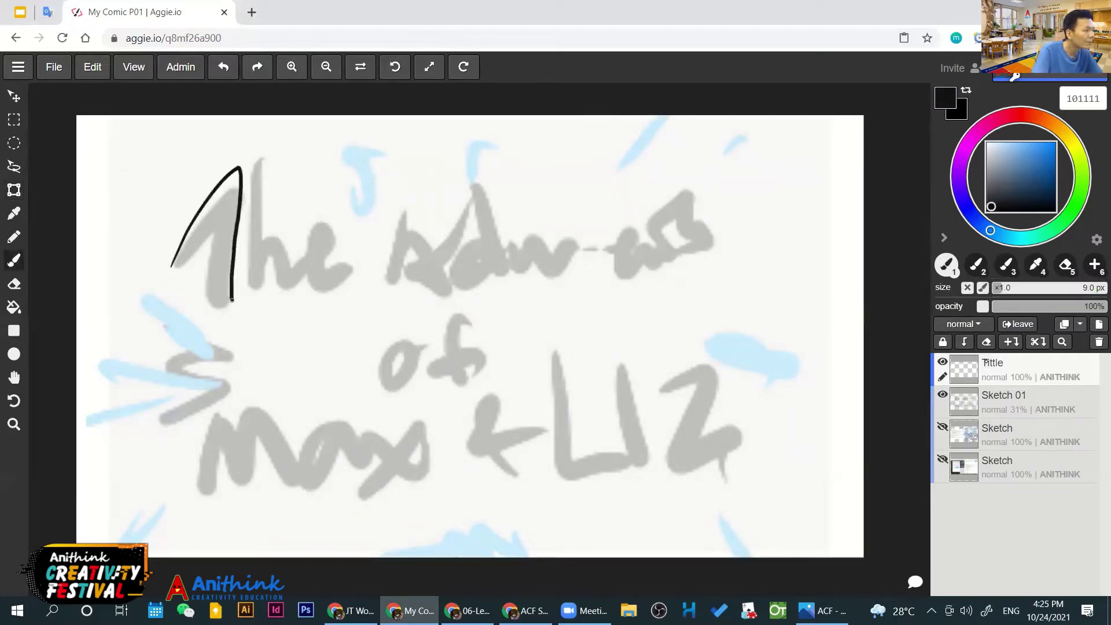
{"action": "key", "text": "ctrl+z"}
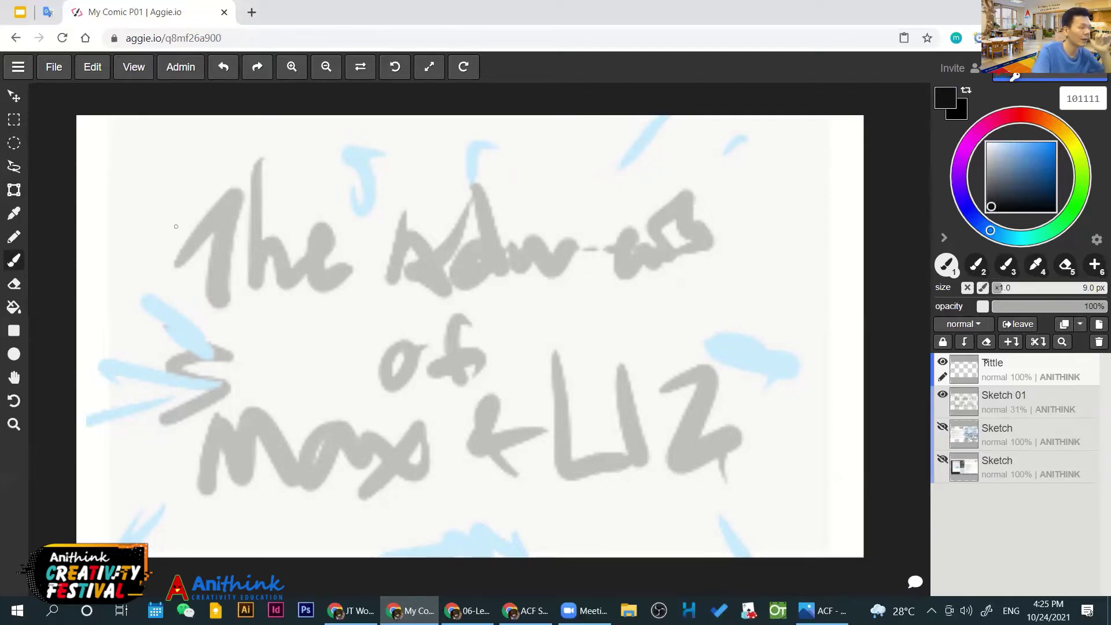
{"action": "key", "text": "]"}
{"action": "key", "text": "]"}
{"action": "key", "text": "]"}
{"action": "key", "text": "]"}
{"action": "key", "text": "]"}
{"action": "key", "text": "]"}
{"action": "key", "text": "]"}
{"action": "key", "text": "]"}
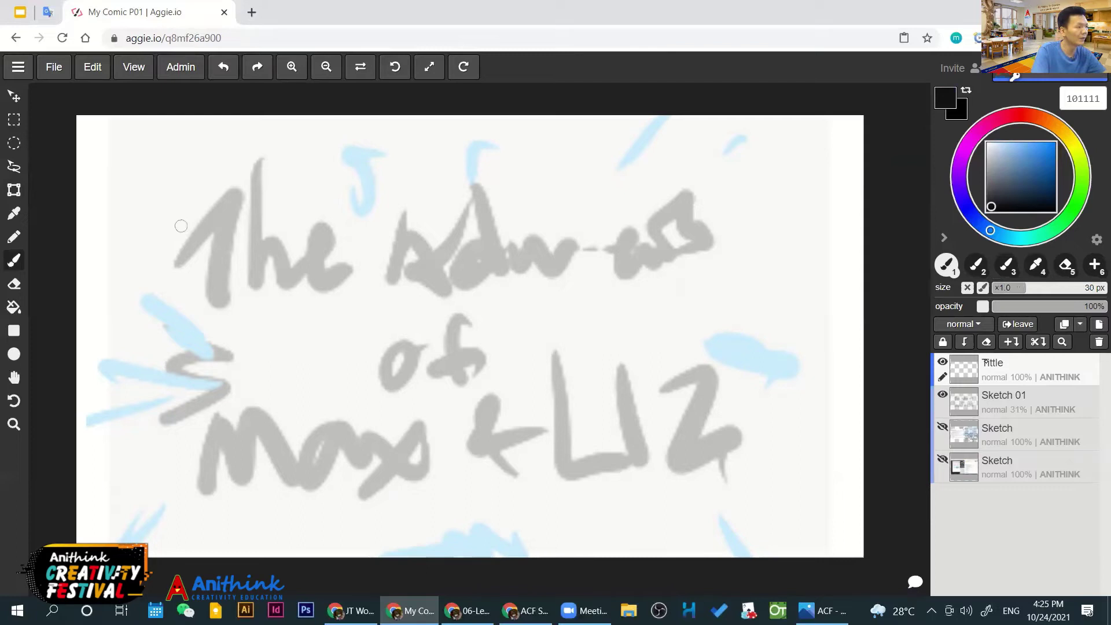
{"action": "mouse_move", "coordinate": [157, 274]}
{"action": "left_mouse_down"}
{"action": "mouse_move", "coordinate": [221, 178]}
{"action": "mouse_move", "coordinate": [218, 314]}
{"action": "left_mouse_up"}
{"action": "mouse_move", "coordinate": [245, 156]}
{"action": "left_mouse_down"}
{"action": "mouse_move", "coordinate": [260, 253]}
{"action": "mouse_move", "coordinate": [339, 248]}
{"action": "mouse_move", "coordinate": [335, 218]}
{"action": "mouse_move", "coordinate": [379, 271]}
{"action": "left_mouse_up"}
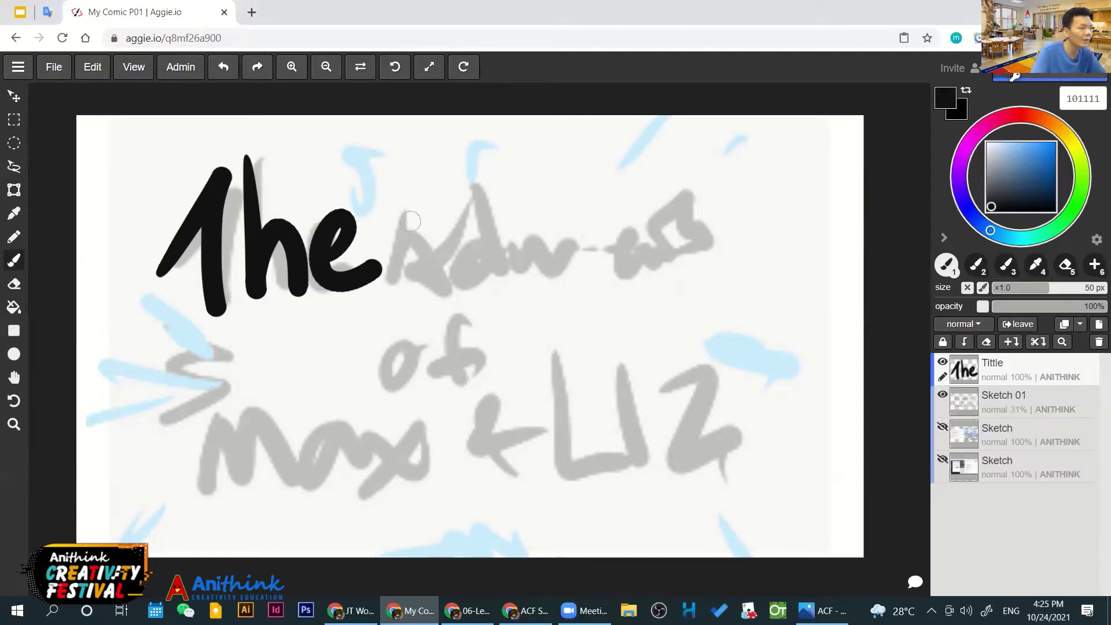
Ink the words 'Adventure of' in bold black lettering
{"action": "mouse_move", "coordinate": [429, 193]}
{"action": "left_mouse_down"}
{"action": "mouse_move", "coordinate": [430, 271]}
{"action": "mouse_move", "coordinate": [438, 199]}
{"action": "mouse_move", "coordinate": [489, 300]}
{"action": "left_mouse_up"}
{"action": "mouse_move", "coordinate": [425, 280]}
{"action": "left_mouse_down"}
{"action": "mouse_move", "coordinate": [480, 248]}
{"action": "mouse_move", "coordinate": [513, 284]}
{"action": "mouse_move", "coordinate": [533, 274]}
{"action": "mouse_move", "coordinate": [565, 211]}
{"action": "left_mouse_up"}
{"action": "mouse_move", "coordinate": [565, 253]}
{"action": "left_mouse_down"}
{"action": "mouse_move", "coordinate": [591, 241]}
{"action": "mouse_move", "coordinate": [613, 267]}
{"action": "left_mouse_up"}
{"action": "left_click_drag", "start_coordinate": [606, 229], "coordinate": [659, 275]}
{"action": "mouse_move", "coordinate": [618, 214]}
{"action": "left_mouse_down"}
{"action": "mouse_move", "coordinate": [671, 194]}
{"action": "mouse_move", "coordinate": [679, 271]}
{"action": "left_mouse_up"}
{"action": "mouse_move", "coordinate": [677, 213]}
{"action": "left_mouse_down"}
{"action": "mouse_move", "coordinate": [741, 248]}
{"action": "mouse_move", "coordinate": [808, 238]}
{"action": "left_mouse_up"}
{"action": "mouse_move", "coordinate": [404, 336]}
{"action": "left_mouse_down"}
{"action": "mouse_move", "coordinate": [408, 368]}
{"action": "mouse_move", "coordinate": [405, 338]}
{"action": "left_mouse_up"}
{"action": "left_click_drag", "start_coordinate": [466, 309], "coordinate": [463, 382]}
{"action": "left_click_drag", "start_coordinate": [425, 364], "coordinate": [504, 348]}
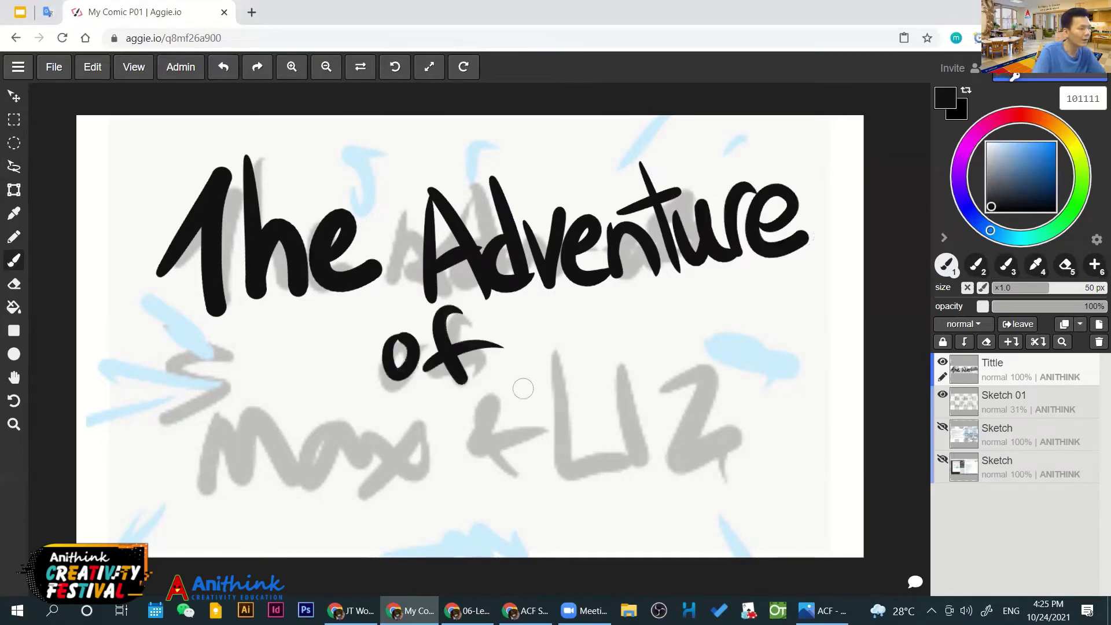
Ink 'Max & Liz' to finish the title lettering
{"action": "mouse_move", "coordinate": [194, 495]}
{"action": "left_mouse_down"}
{"action": "mouse_move", "coordinate": [252, 483]}
{"action": "mouse_move", "coordinate": [300, 501]}
{"action": "left_mouse_up"}
{"action": "left_click_drag", "start_coordinate": [340, 428], "coordinate": [380, 488]}
{"action": "left_click_drag", "start_coordinate": [366, 426], "coordinate": [429, 478]}
{"action": "left_click_drag", "start_coordinate": [421, 413], "coordinate": [384, 502]}
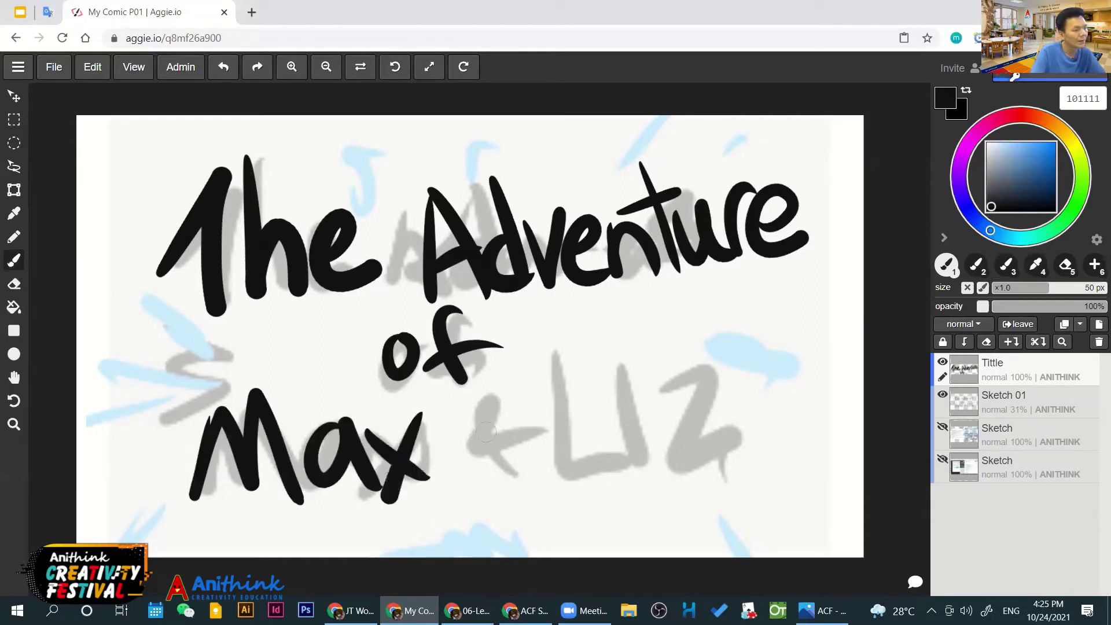
{"action": "left_click_drag", "start_coordinate": [523, 468], "coordinate": [541, 431]}
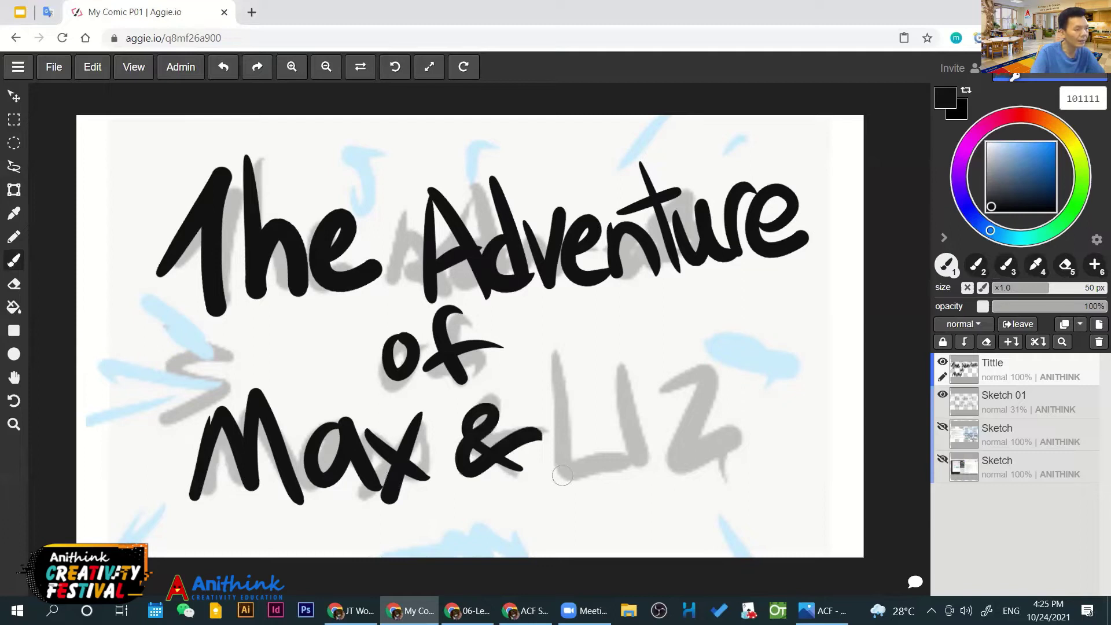
{"action": "left_click_drag", "start_coordinate": [555, 346], "coordinate": [645, 445]}
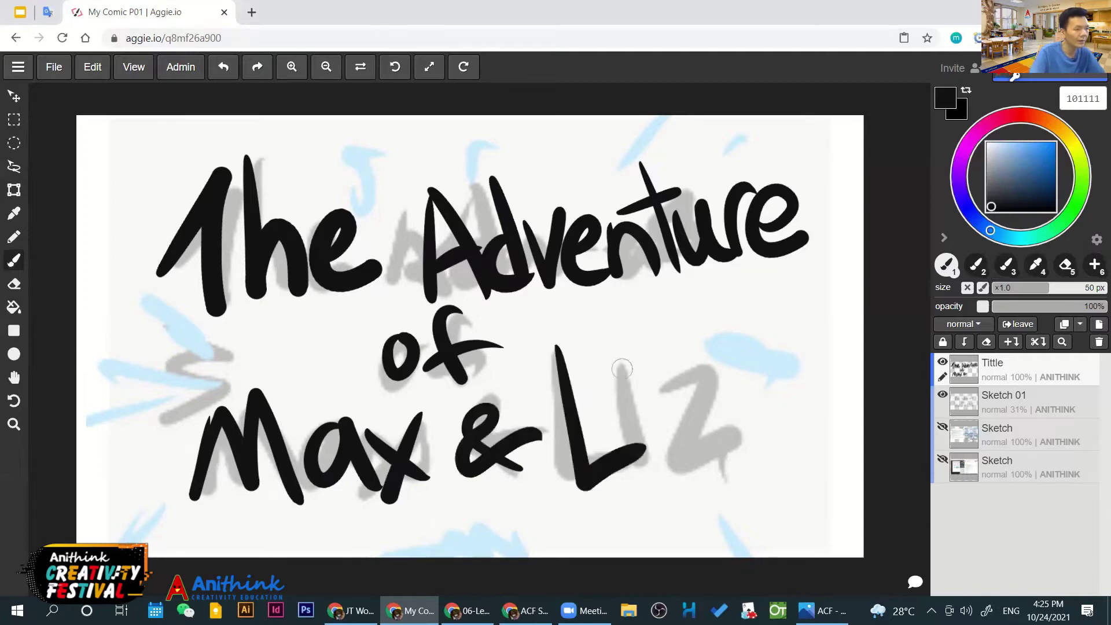
{"action": "left_click_drag", "start_coordinate": [621, 368], "coordinate": [662, 463]}
{"action": "key", "text": "ctrl+z"}
{"action": "left_click_drag", "start_coordinate": [618, 343], "coordinate": [621, 357]}
{"action": "left_click_drag", "start_coordinate": [634, 381], "coordinate": [662, 458]}
{"action": "mouse_move", "coordinate": [670, 383]}
{"action": "left_mouse_down"}
{"action": "mouse_move", "coordinate": [726, 357]}
{"action": "mouse_move", "coordinate": [790, 408]}
{"action": "left_mouse_up"}
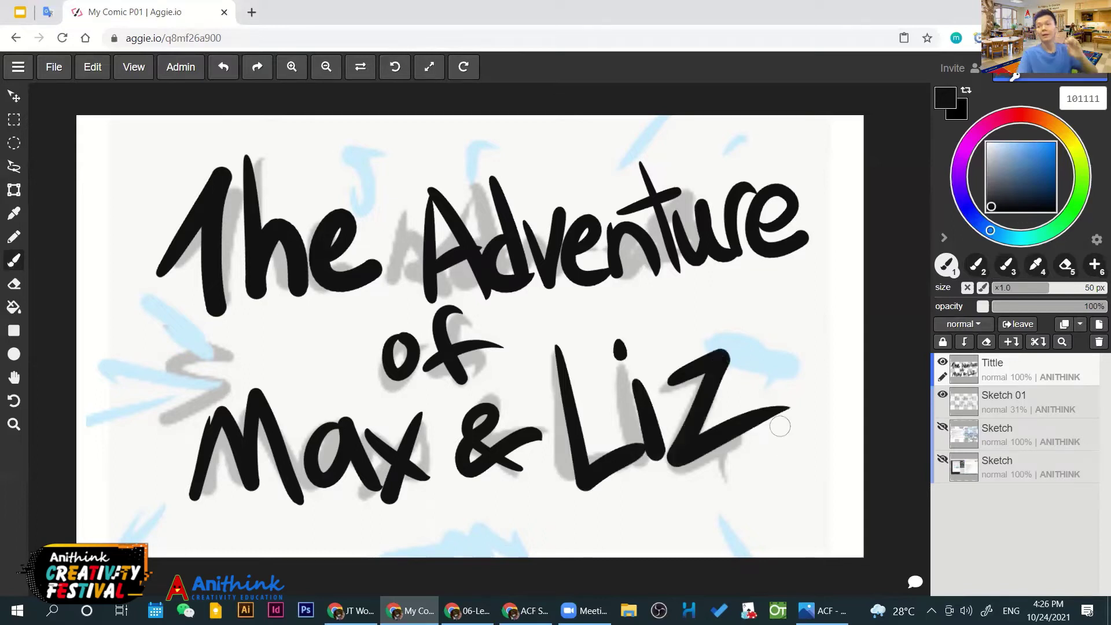
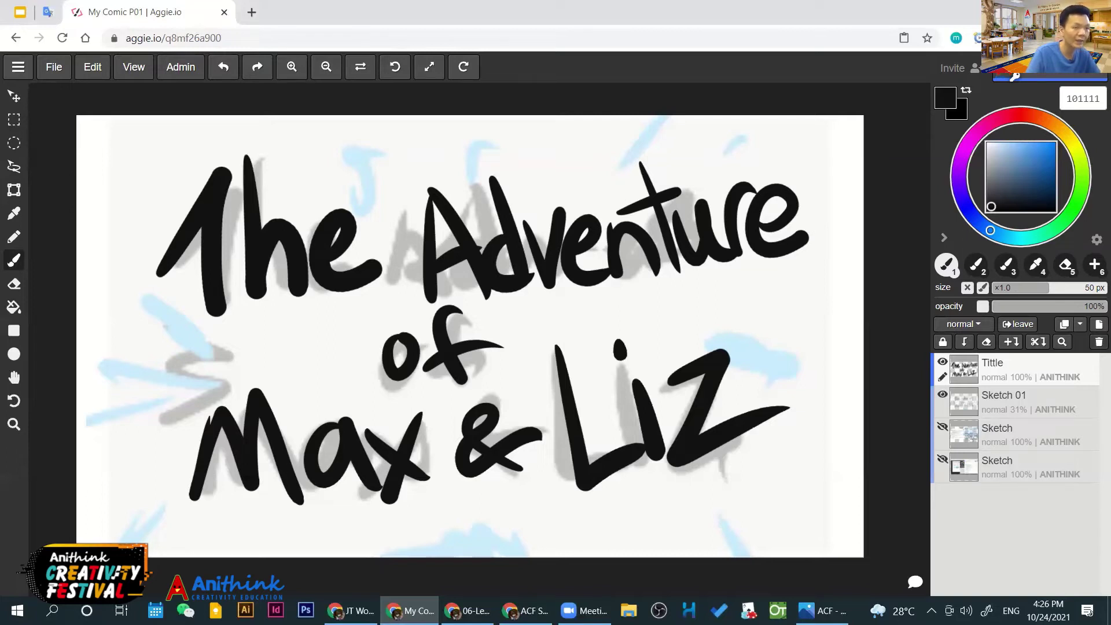
Add a new layer above the title and name it 'texture'
{"action": "key", "text": "ctrl+shift+n"}
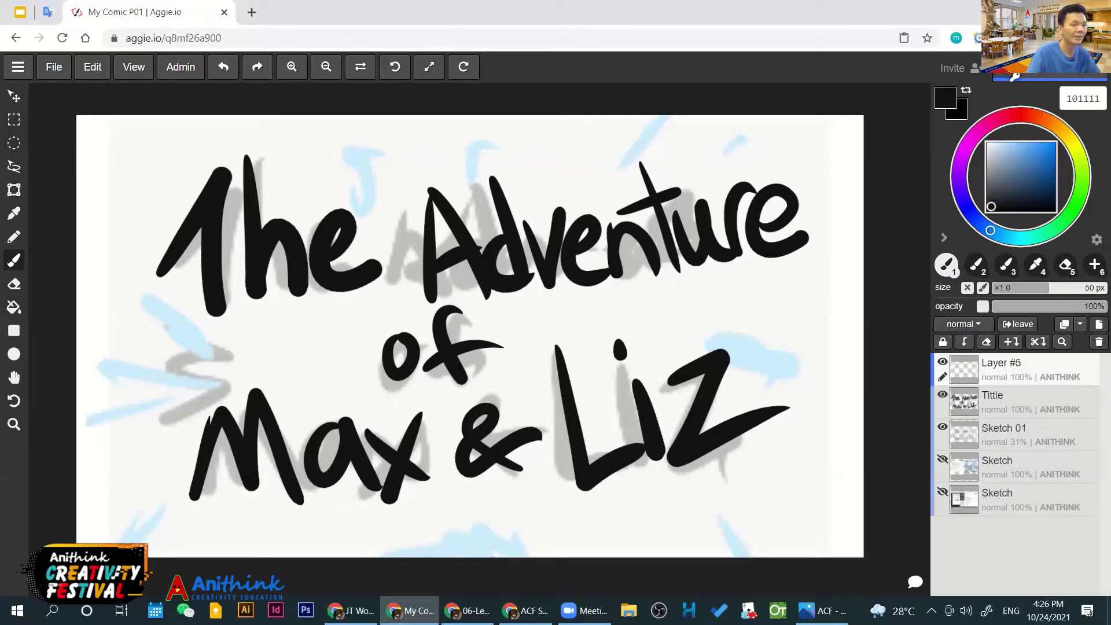
{"action": "double_click", "coordinate": [1001, 362]}
{"action": "type", "text": "te"}
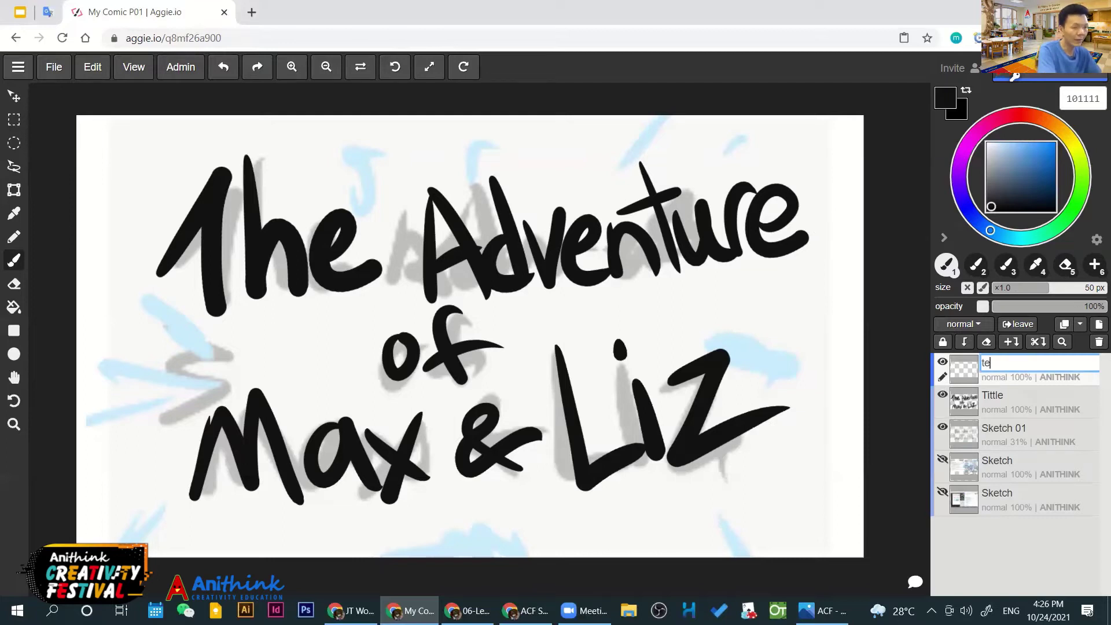
{"action": "type", "text": "xture"}
{"action": "key", "text": "Return"}
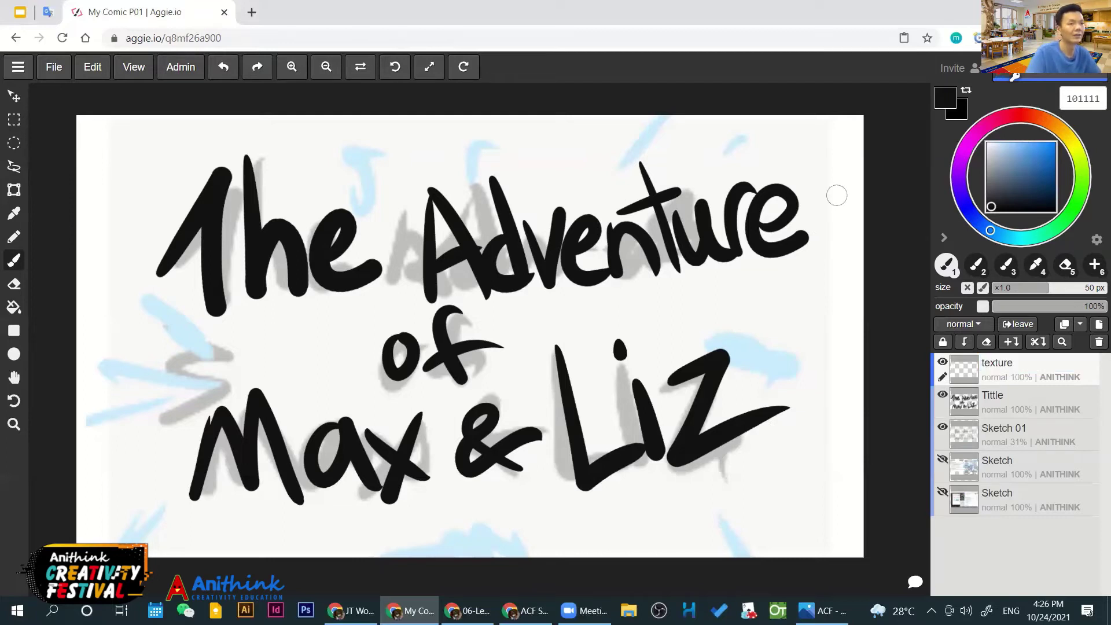
Pick pink and brush highlights inside the T, h and e of 'The'
{"action": "left_click", "coordinate": [991, 174]}
{"action": "left_click_drag", "start_coordinate": [990, 175], "coordinate": [990, 170]}
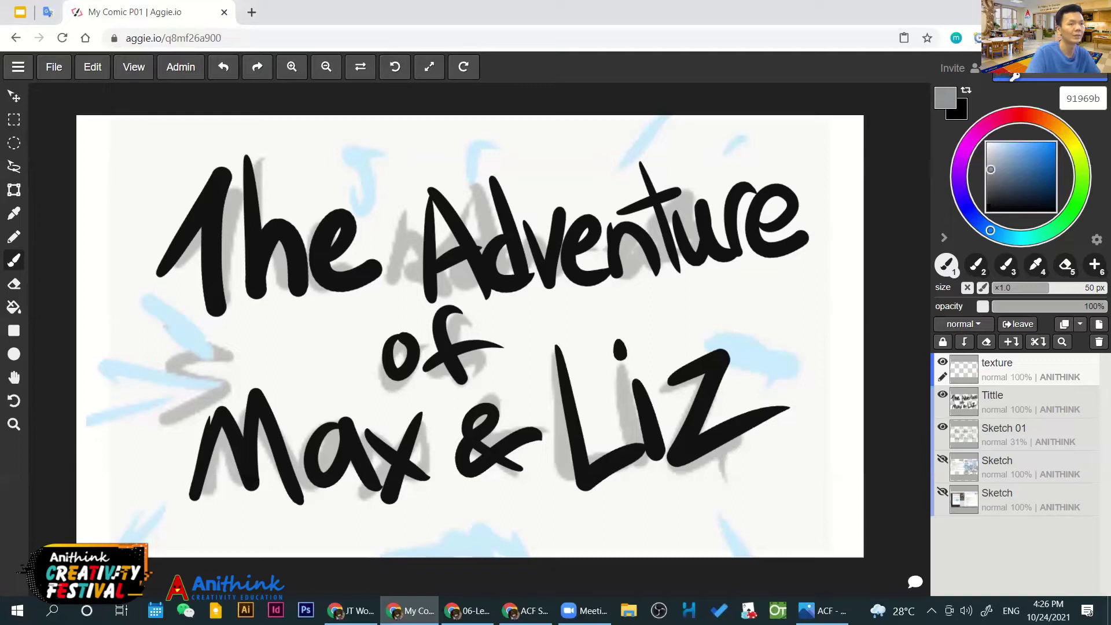
{"action": "left_click", "coordinate": [1020, 146]}
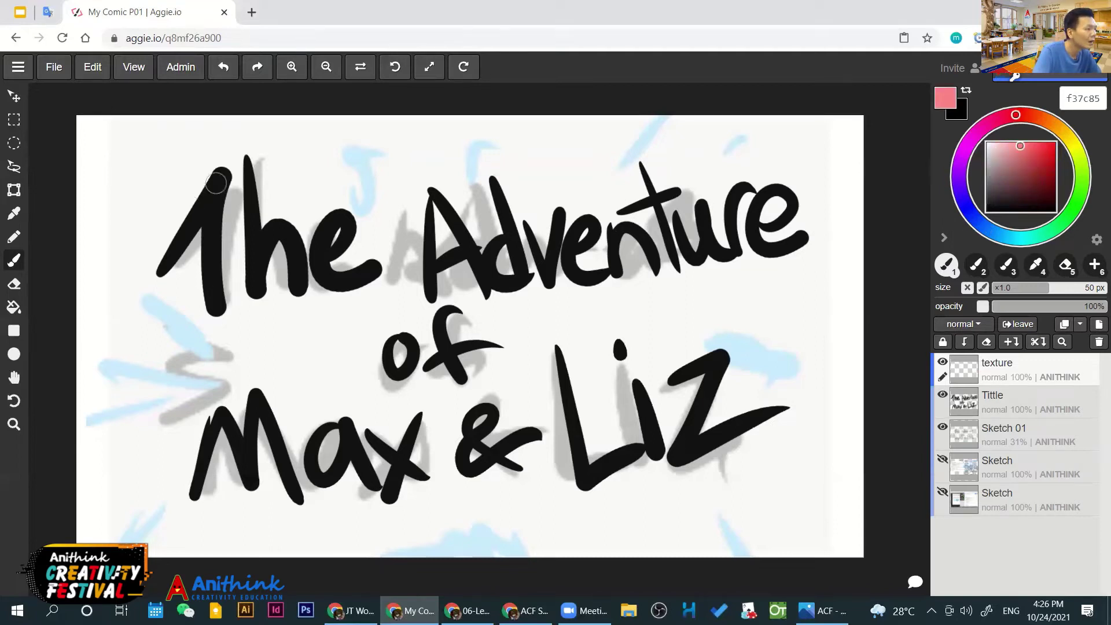
{"action": "mouse_move", "coordinate": [203, 197]}
{"action": "left_mouse_down"}
{"action": "mouse_move", "coordinate": [217, 185]}
{"action": "mouse_move", "coordinate": [227, 305]}
{"action": "left_mouse_up"}
{"action": "key", "text": "ctrl+z"}
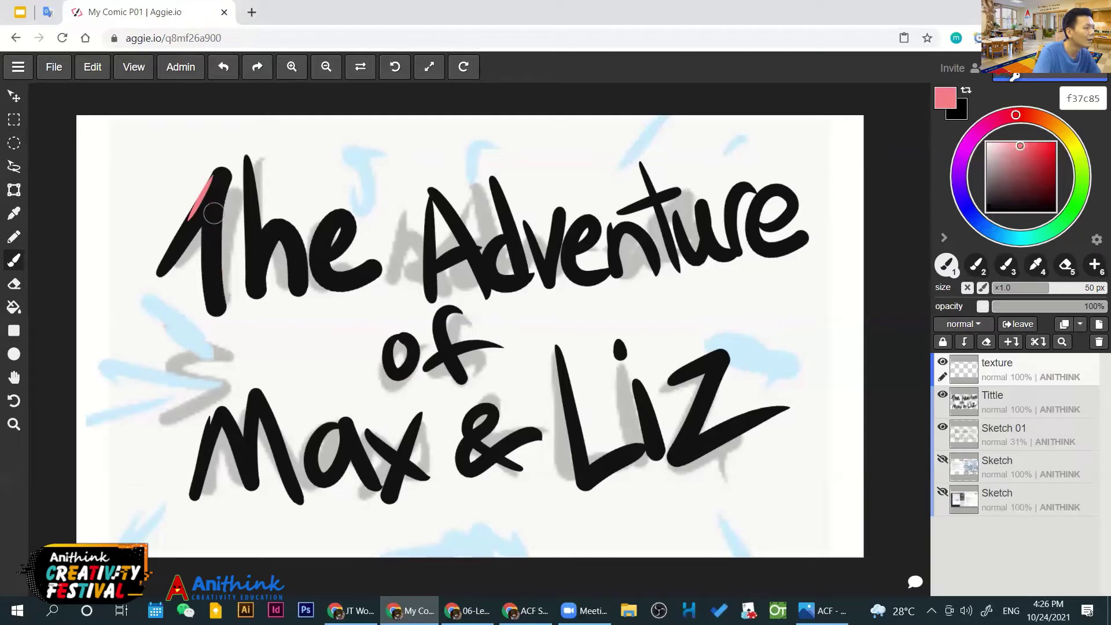
{"action": "left_click_drag", "start_coordinate": [217, 185], "coordinate": [212, 291]}
{"action": "left_click_drag", "start_coordinate": [250, 202], "coordinate": [256, 282]}
{"action": "left_click_drag", "start_coordinate": [263, 246], "coordinate": [304, 261]}
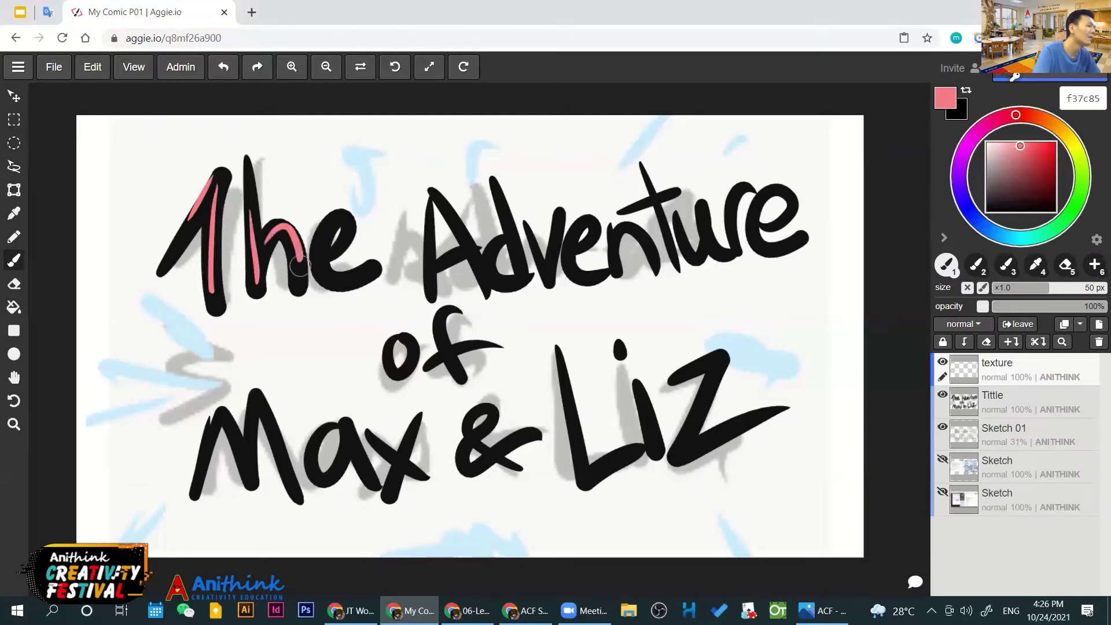
{"action": "mouse_move", "coordinate": [344, 219]}
{"action": "left_mouse_down"}
{"action": "mouse_move", "coordinate": [324, 252]}
{"action": "mouse_move", "coordinate": [350, 280]}
{"action": "left_mouse_up"}
Add pink highlights inside the A, d, e, n, t and r of 'Adventure'
{"action": "left_click_drag", "start_coordinate": [432, 229], "coordinate": [431, 298]}
{"action": "key", "text": "ctrl+z"}
{"action": "mouse_move", "coordinate": [432, 245]}
{"action": "left_mouse_down"}
{"action": "mouse_move", "coordinate": [440, 267]}
{"action": "mouse_move", "coordinate": [478, 261]}
{"action": "left_mouse_up"}
{"action": "left_click_drag", "start_coordinate": [487, 250], "coordinate": [508, 282]}
{"action": "mouse_move", "coordinate": [504, 203]}
{"action": "left_mouse_down"}
{"action": "mouse_move", "coordinate": [522, 269]}
{"action": "mouse_move", "coordinate": [548, 283]}
{"action": "left_mouse_up"}
{"action": "left_click_drag", "start_coordinate": [588, 216], "coordinate": [573, 253]}
{"action": "left_click_drag", "start_coordinate": [637, 227], "coordinate": [652, 255]}
{"action": "mouse_move", "coordinate": [643, 202]}
{"action": "left_mouse_down"}
{"action": "mouse_move", "coordinate": [652, 198]}
{"action": "mouse_move", "coordinate": [667, 229]}
{"action": "mouse_move", "coordinate": [717, 250]}
{"action": "left_mouse_up"}
{"action": "mouse_move", "coordinate": [730, 206]}
{"action": "left_mouse_down"}
{"action": "mouse_move", "coordinate": [732, 226]}
{"action": "mouse_move", "coordinate": [784, 221]}
{"action": "mouse_move", "coordinate": [784, 245]}
{"action": "left_mouse_up"}
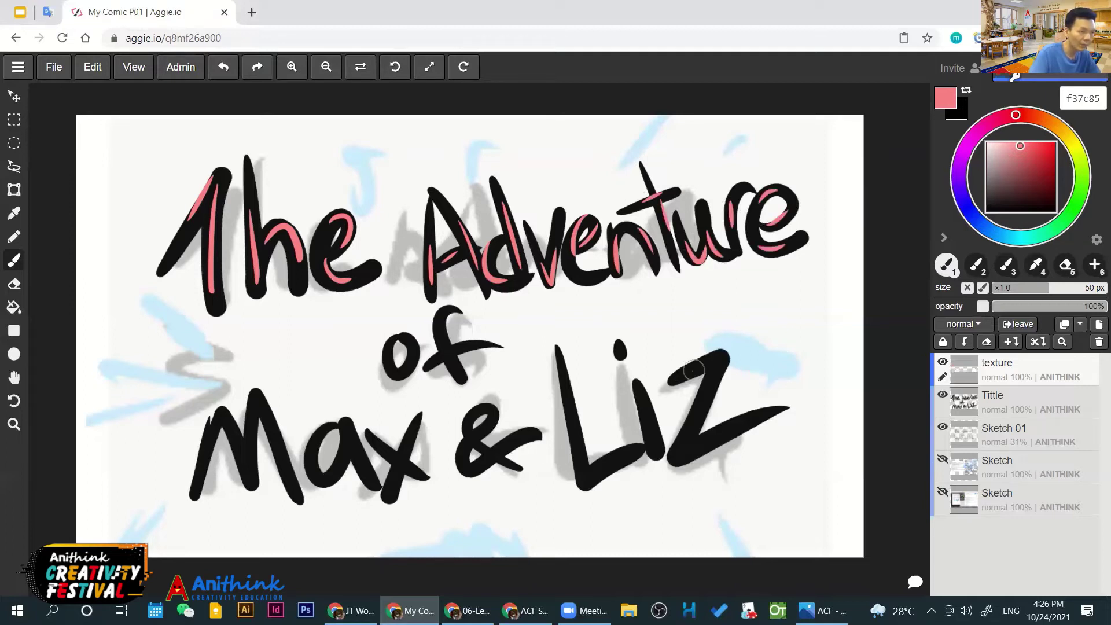
Highlight the Z and the i with its dot in 'Liz' in pink
{"action": "left_click_drag", "start_coordinate": [693, 369], "coordinate": [713, 384]}
{"action": "left_click_drag", "start_coordinate": [684, 453], "coordinate": [729, 432]}
{"action": "left_click_drag", "start_coordinate": [636, 386], "coordinate": [644, 413]}
{"action": "left_click_drag", "start_coordinate": [617, 343], "coordinate": [618, 353]}
Re-pick pink with the eyedropper and highlight the L, the 'of' letters and the M
{"action": "left_click", "coordinate": [1046, 155]}
{"action": "left_click", "coordinate": [1048, 155]}
{"action": "left_click_drag", "start_coordinate": [580, 454], "coordinate": [600, 473]}
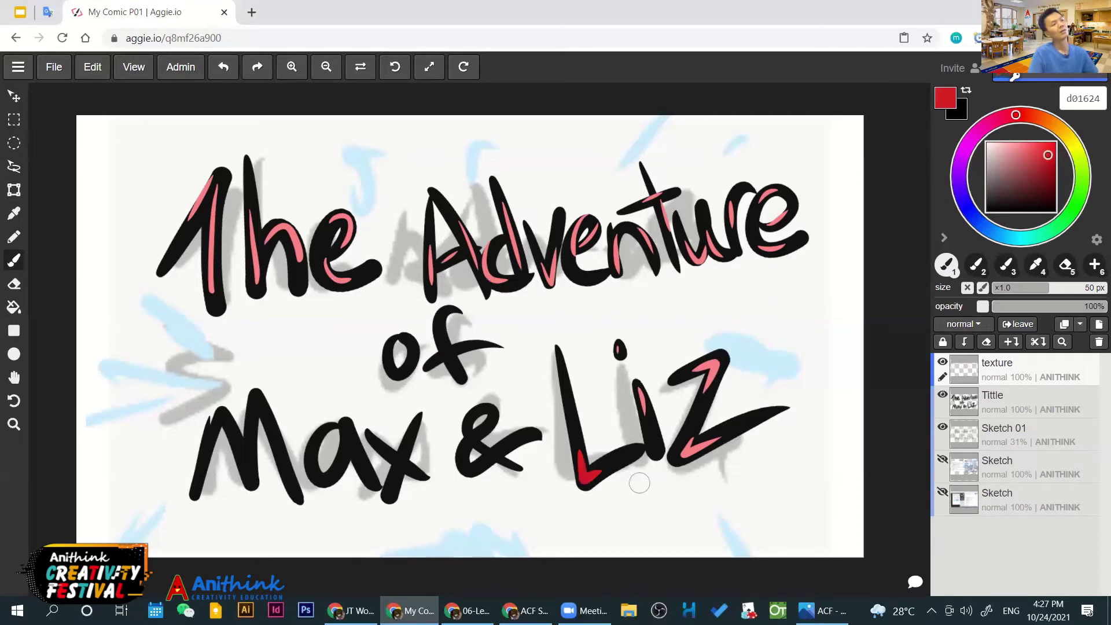
{"action": "key", "text": "ctrl+z"}
{"action": "key", "text": "i"}
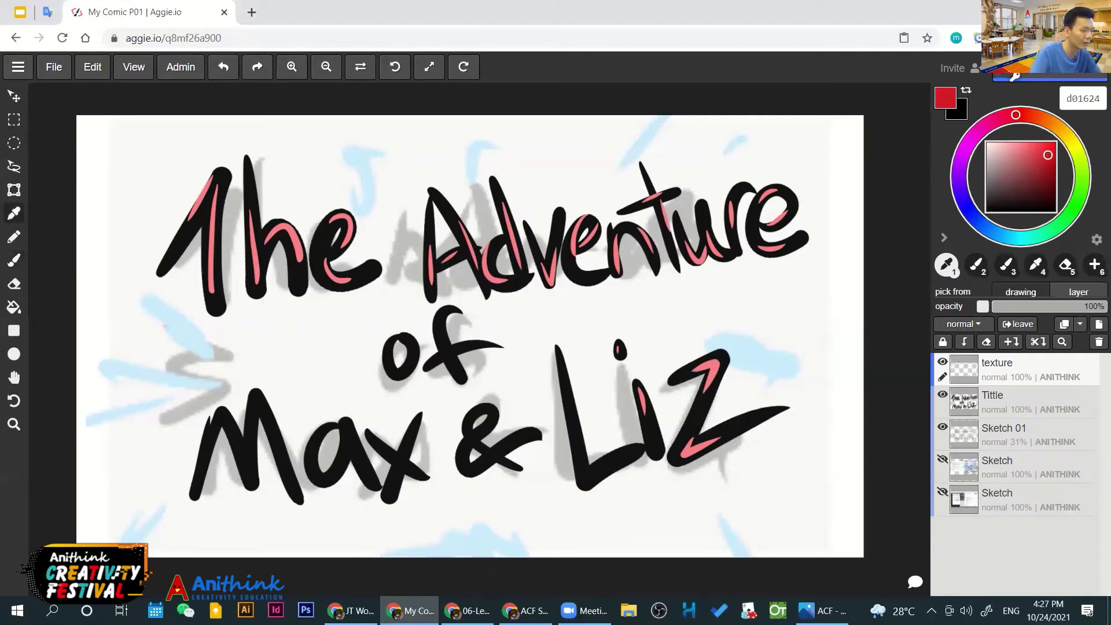
{"action": "left_click", "coordinate": [697, 447], "text": "alt"}
{"action": "left_click_drag", "start_coordinate": [581, 456], "coordinate": [602, 470]}
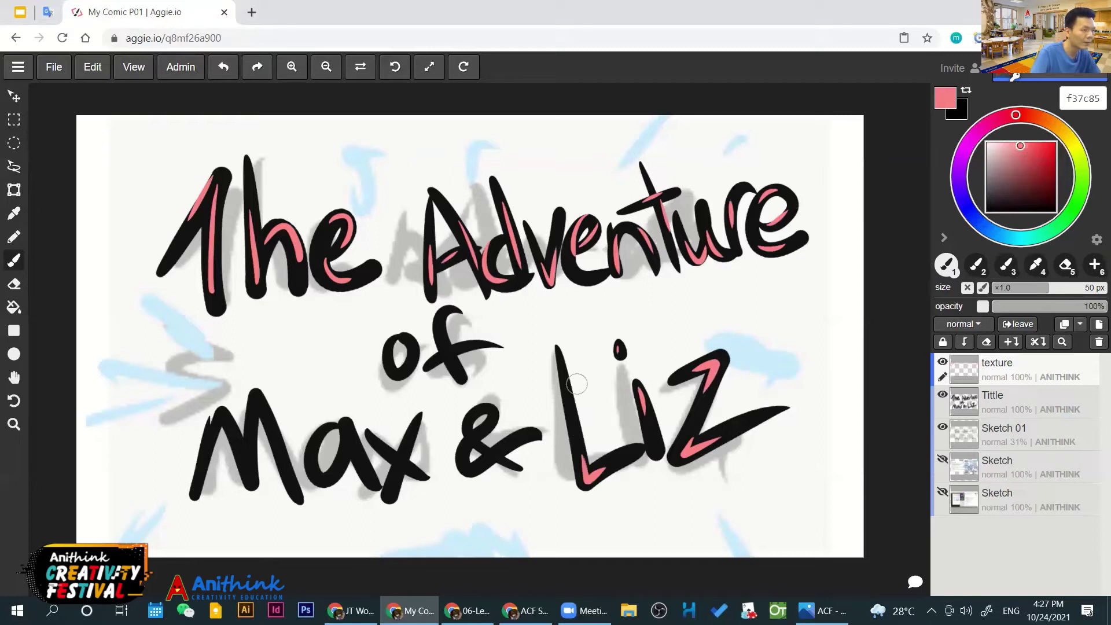
{"action": "left_click_drag", "start_coordinate": [557, 365], "coordinate": [572, 432]}
{"action": "left_click_drag", "start_coordinate": [445, 316], "coordinate": [461, 382]}
{"action": "left_click_drag", "start_coordinate": [400, 341], "coordinate": [406, 380]}
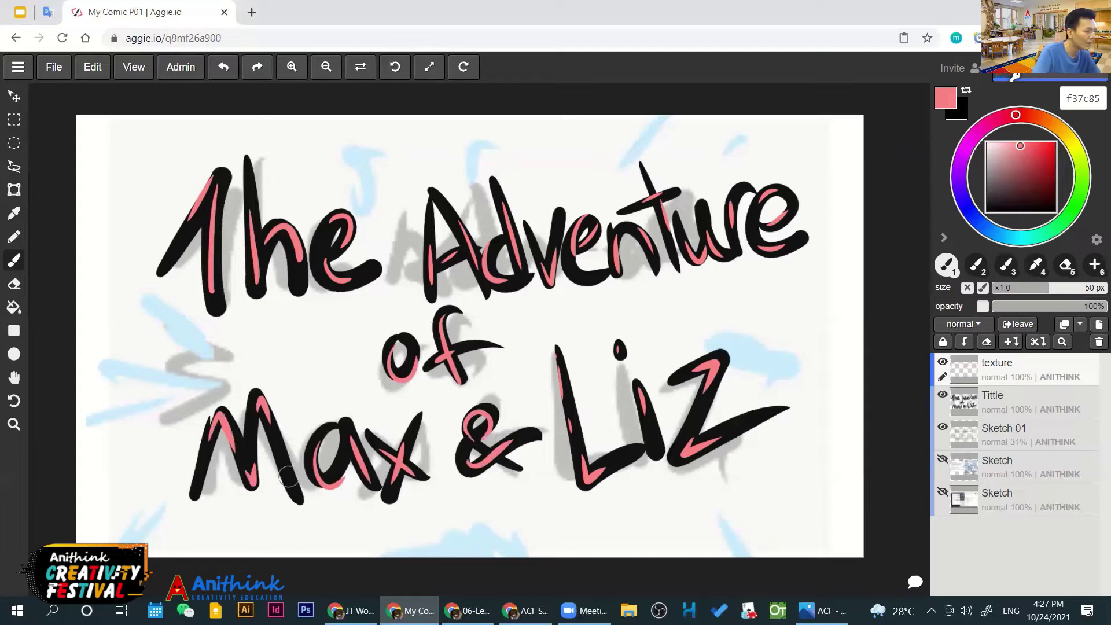
{"action": "left_click_drag", "start_coordinate": [289, 475], "coordinate": [295, 490]}
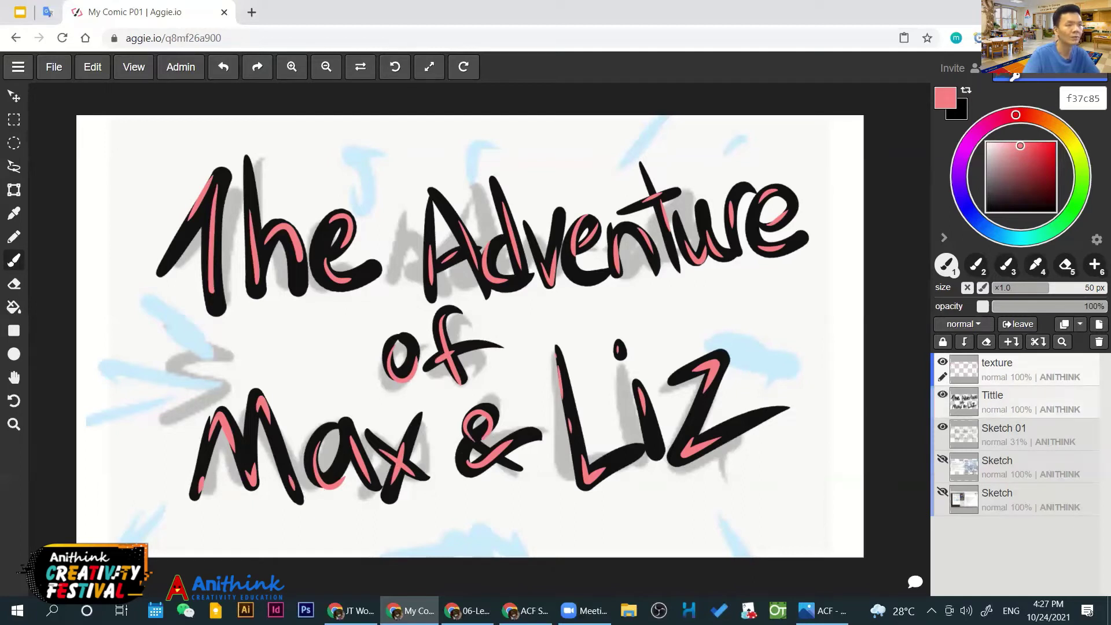
Switch to near-black 1a1717 and draw spiky and wavy shapes along the bottom edge
{"action": "left_click", "coordinate": [1010, 199]}
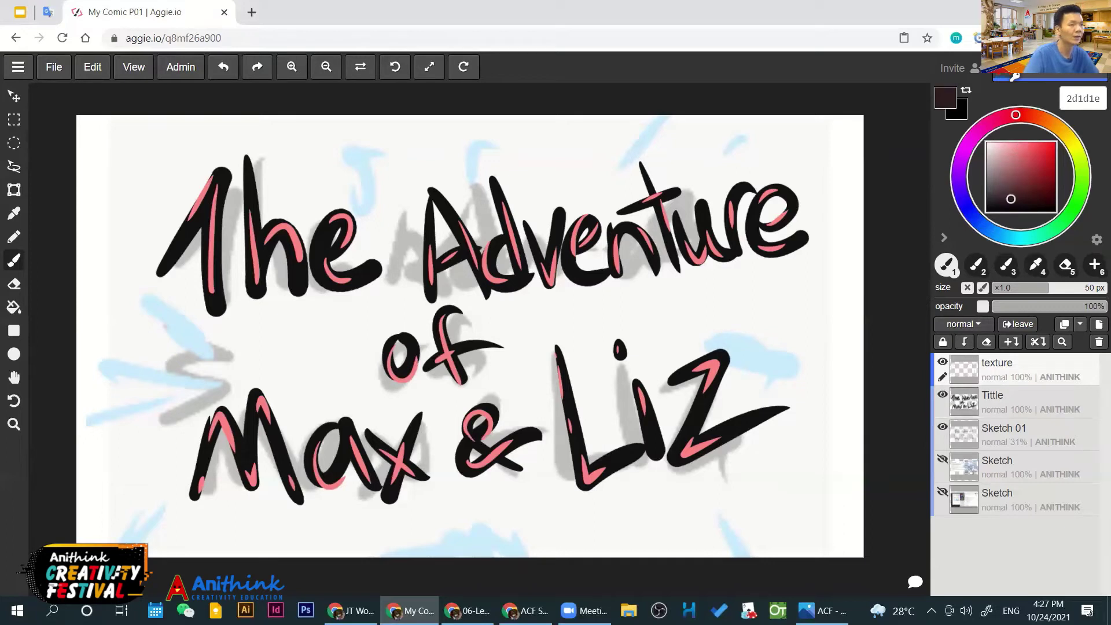
{"action": "left_click", "coordinate": [994, 204]}
{"action": "left_click_drag", "start_coordinate": [718, 557], "coordinate": [788, 555]}
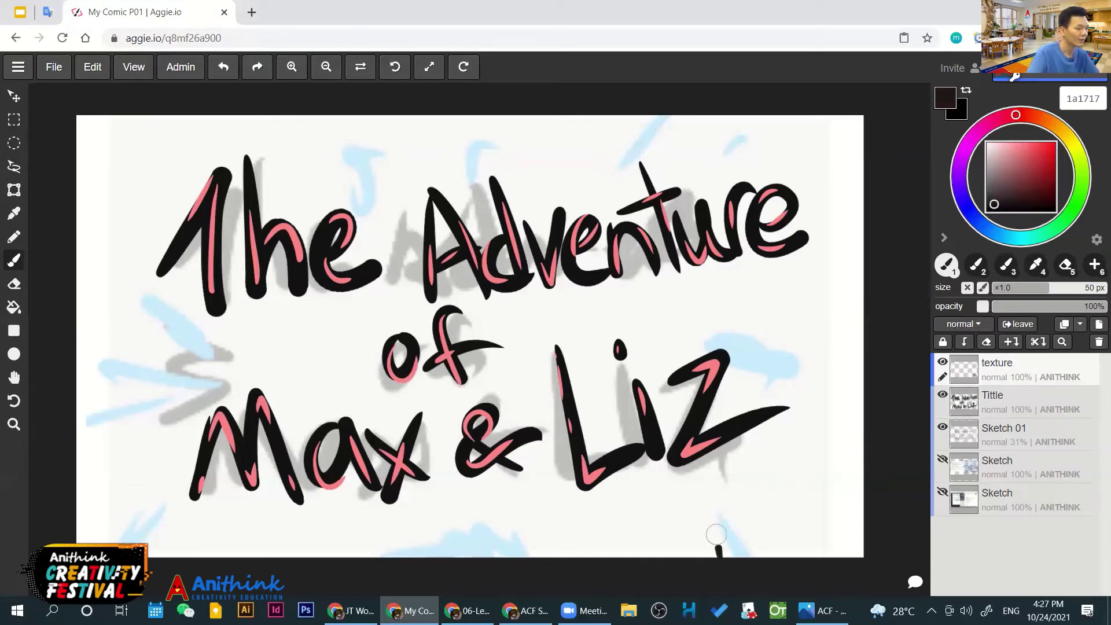
{"action": "mouse_move", "coordinate": [411, 550]}
{"action": "left_mouse_down"}
{"action": "mouse_move", "coordinate": [495, 538]}
{"action": "mouse_move", "coordinate": [556, 556]}
{"action": "left_mouse_up"}
{"action": "left_click_drag", "start_coordinate": [87, 544], "coordinate": [163, 496]}
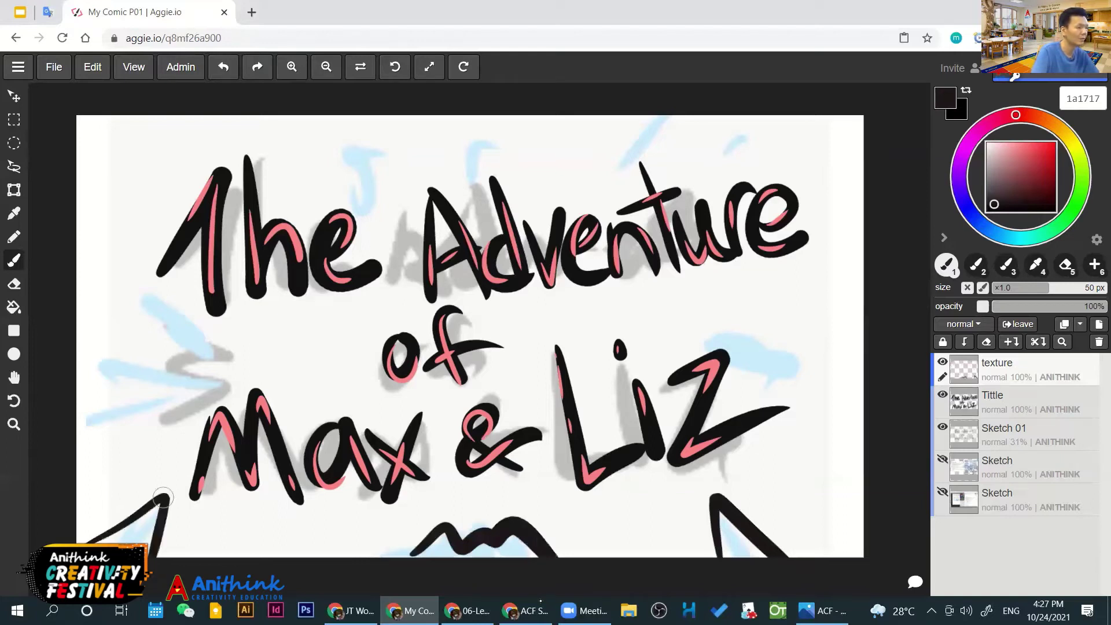
{"action": "key", "text": "ctrl+z"}
{"action": "key", "text": "ctrl+y"}
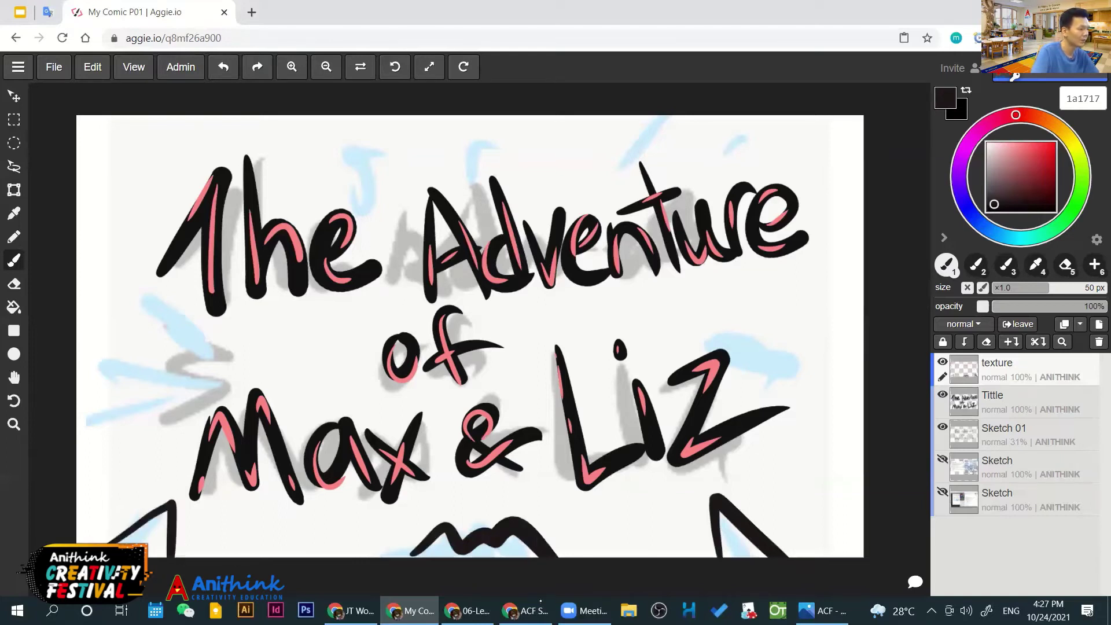
{"action": "left_click_drag", "start_coordinate": [166, 504], "coordinate": [154, 558]}
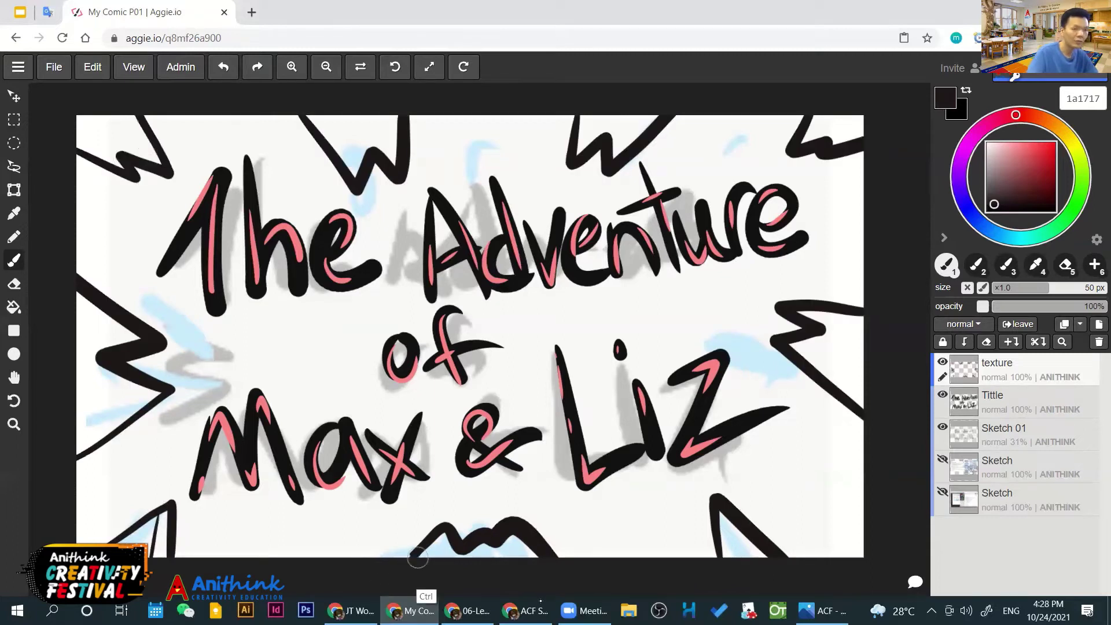
At a 23 px brush, hatch the bottom-left, left-edge and top-left spikes
{"action": "left_click_drag", "start_coordinate": [1049, 288], "coordinate": [1017, 288]}
{"action": "left_click_drag", "start_coordinate": [159, 514], "coordinate": [162, 556]}
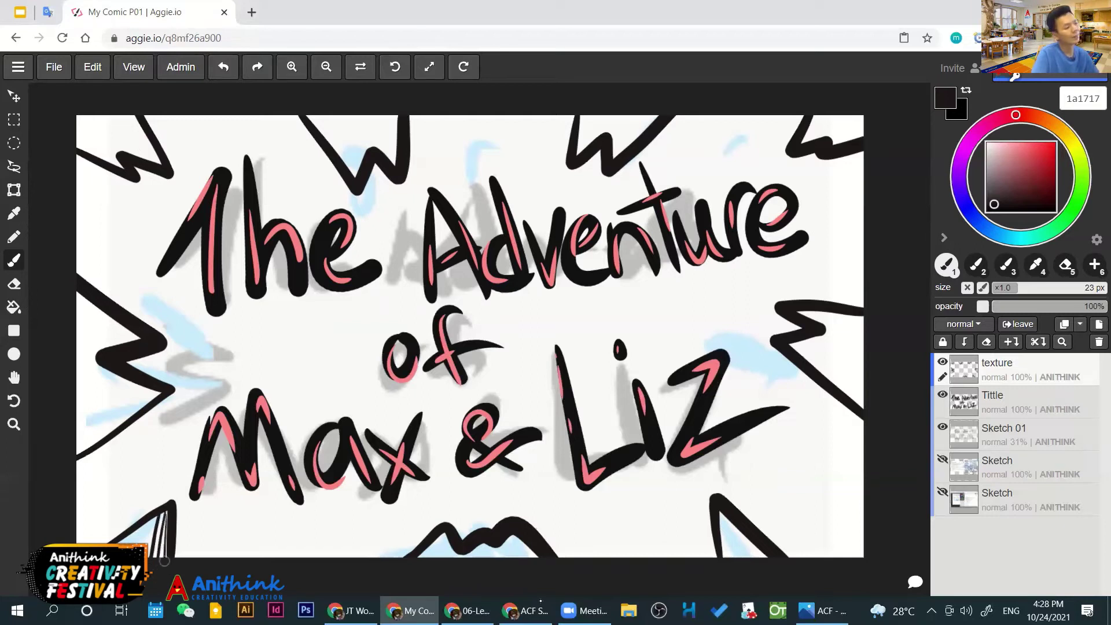
{"action": "key", "text": "ctrl+z"}
{"action": "mouse_move", "coordinate": [137, 525]}
{"action": "left_mouse_down"}
{"action": "mouse_move", "coordinate": [122, 540]}
{"action": "mouse_move", "coordinate": [132, 542]}
{"action": "left_mouse_up"}
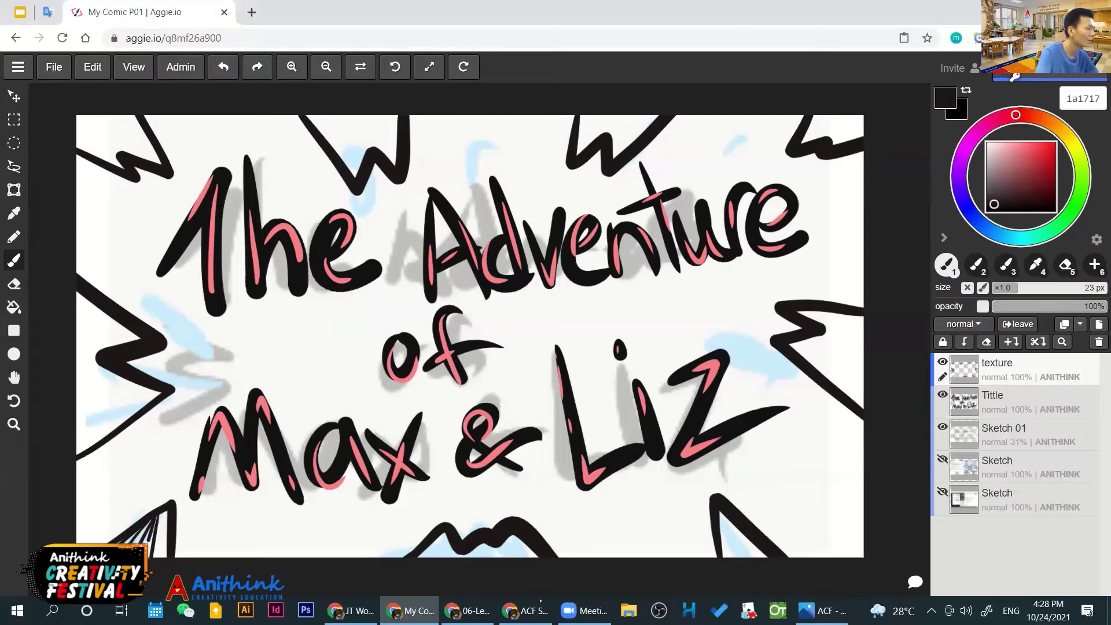
{"action": "mouse_move", "coordinate": [73, 358]}
{"action": "left_mouse_down"}
{"action": "mouse_move", "coordinate": [137, 336]}
{"action": "mouse_move", "coordinate": [74, 313]}
{"action": "left_mouse_up"}
{"action": "left_click_drag", "start_coordinate": [137, 336], "coordinate": [74, 296]}
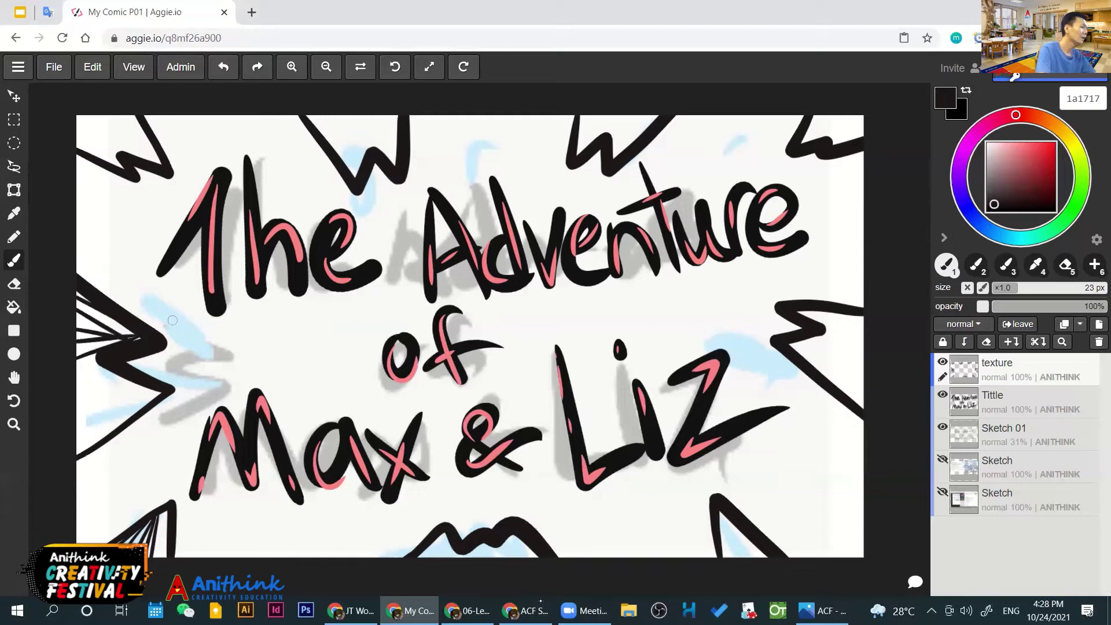
{"action": "left_click_drag", "start_coordinate": [78, 116], "coordinate": [123, 160]}
{"action": "left_click_drag", "start_coordinate": [110, 116], "coordinate": [137, 155]}
{"action": "left_click_drag", "start_coordinate": [116, 105], "coordinate": [160, 164]}
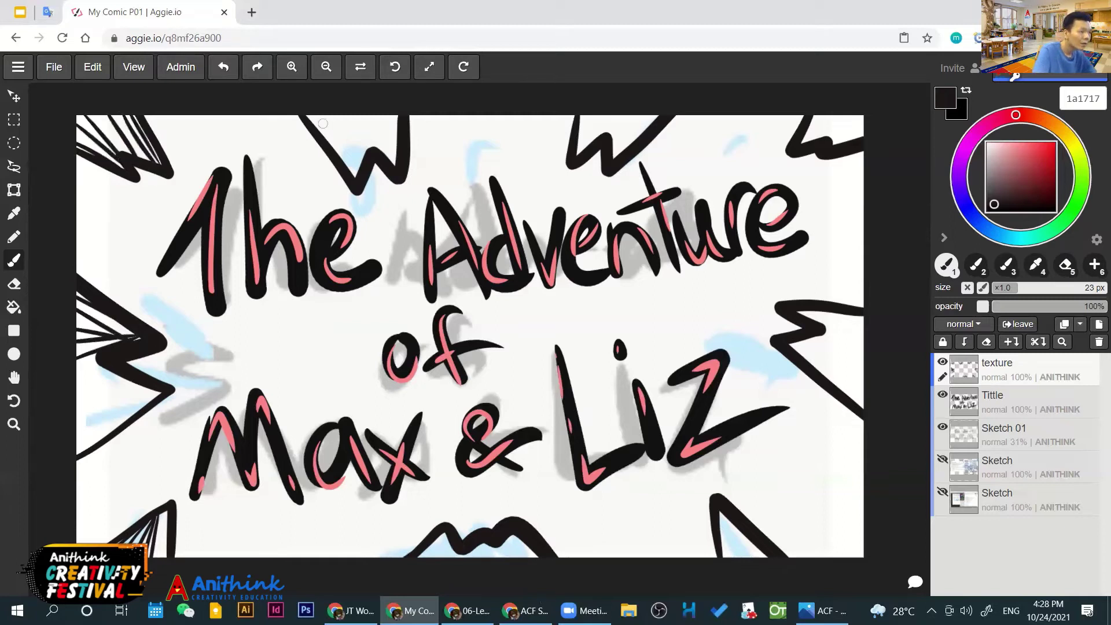
Hatch the W shapes along the top, the top-right spike, and the right and left zigzags
{"action": "left_click_drag", "start_coordinate": [321, 118], "coordinate": [356, 149]}
{"action": "left_click_drag", "start_coordinate": [340, 115], "coordinate": [360, 161]}
{"action": "left_click_drag", "start_coordinate": [354, 116], "coordinate": [369, 153]}
{"action": "left_click_drag", "start_coordinate": [373, 113], "coordinate": [399, 165]}
{"action": "left_click_drag", "start_coordinate": [389, 116], "coordinate": [398, 148]}
{"action": "mouse_move", "coordinate": [581, 115]}
{"action": "left_mouse_down"}
{"action": "mouse_move", "coordinate": [597, 152]}
{"action": "mouse_move", "coordinate": [619, 135]}
{"action": "left_mouse_up"}
{"action": "left_click_drag", "start_coordinate": [587, 116], "coordinate": [604, 148]}
{"action": "left_click_drag", "start_coordinate": [647, 115], "coordinate": [624, 150]}
{"action": "left_click_drag", "start_coordinate": [813, 116], "coordinate": [803, 150]}
{"action": "left_click_drag", "start_coordinate": [850, 124], "coordinate": [823, 152]}
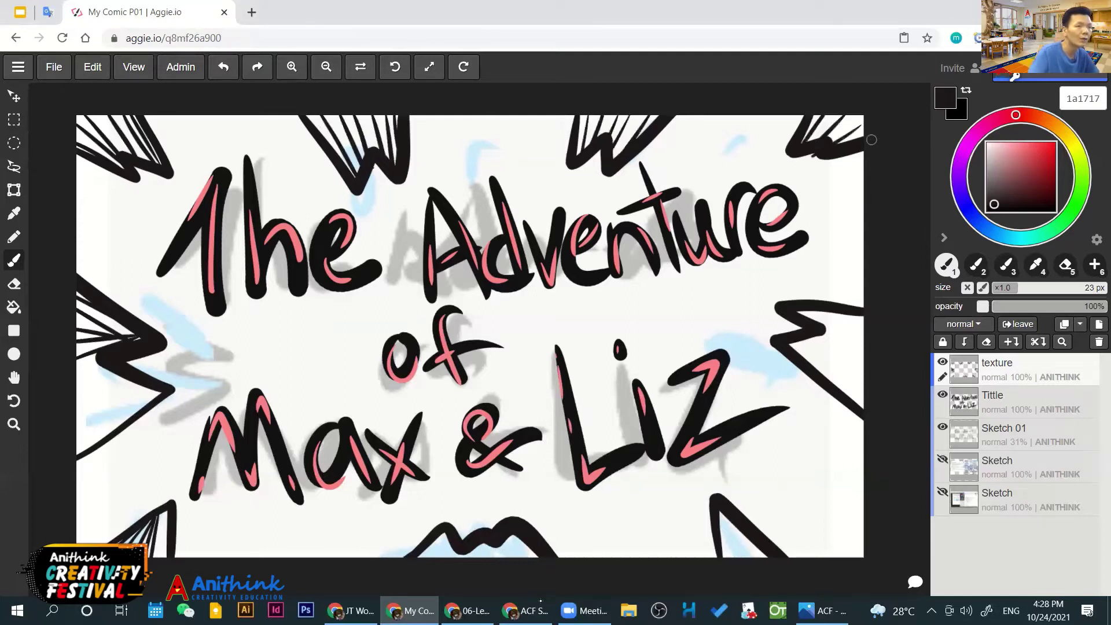
{"action": "left_click_drag", "start_coordinate": [862, 315], "coordinate": [790, 339]}
{"action": "mouse_move", "coordinate": [81, 399]}
{"action": "left_mouse_down"}
{"action": "mouse_move", "coordinate": [157, 405]}
{"action": "mouse_move", "coordinate": [141, 429]}
{"action": "left_mouse_up"}
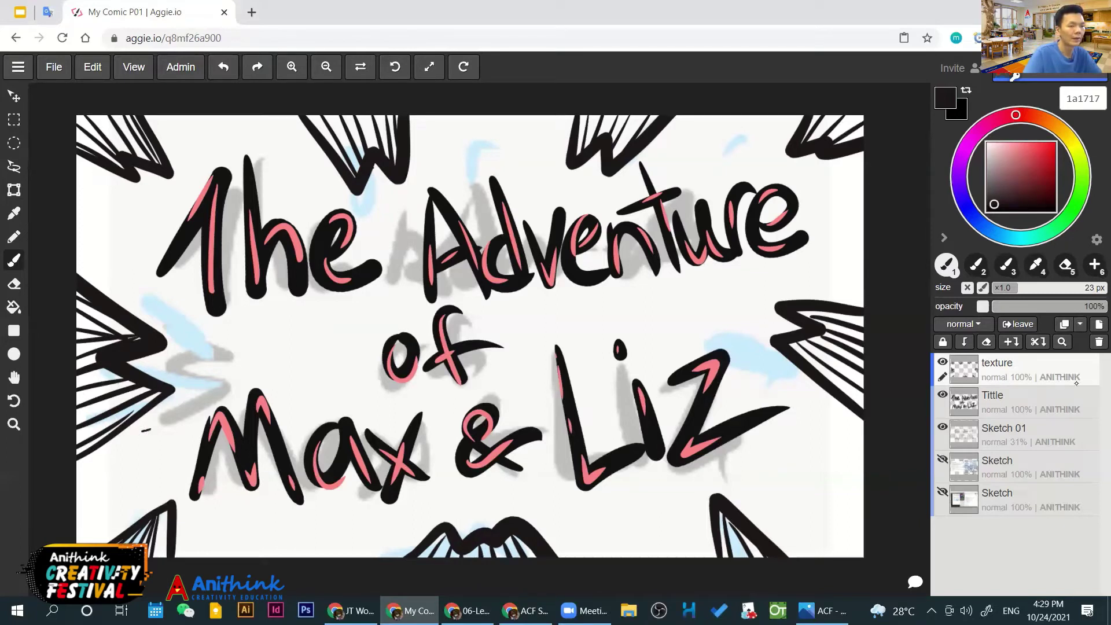
Toggle the texture layer's visibility to compare, then select the Sketch 01 layer
{"action": "left_click", "coordinate": [942, 361]}
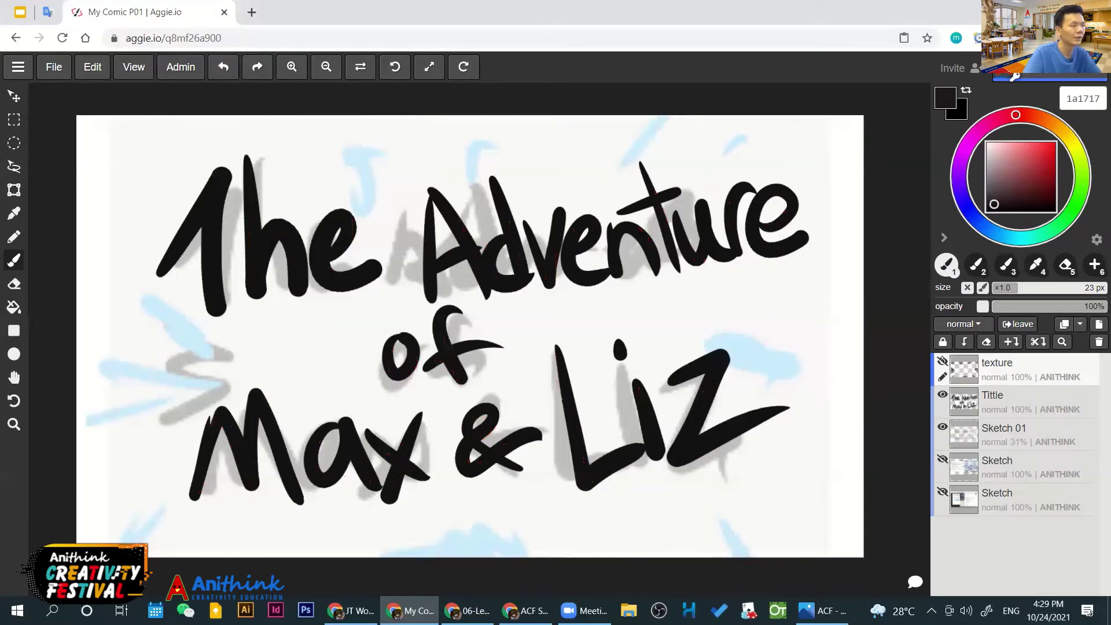
{"action": "left_click", "coordinate": [941, 360]}
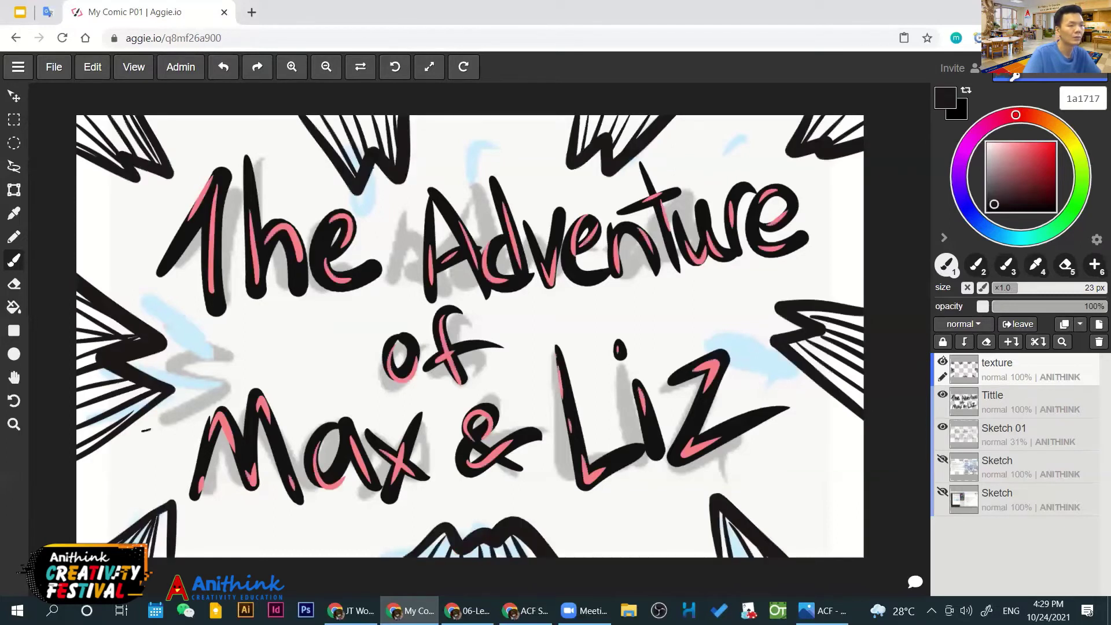
{"action": "left_click", "coordinate": [1001, 395]}
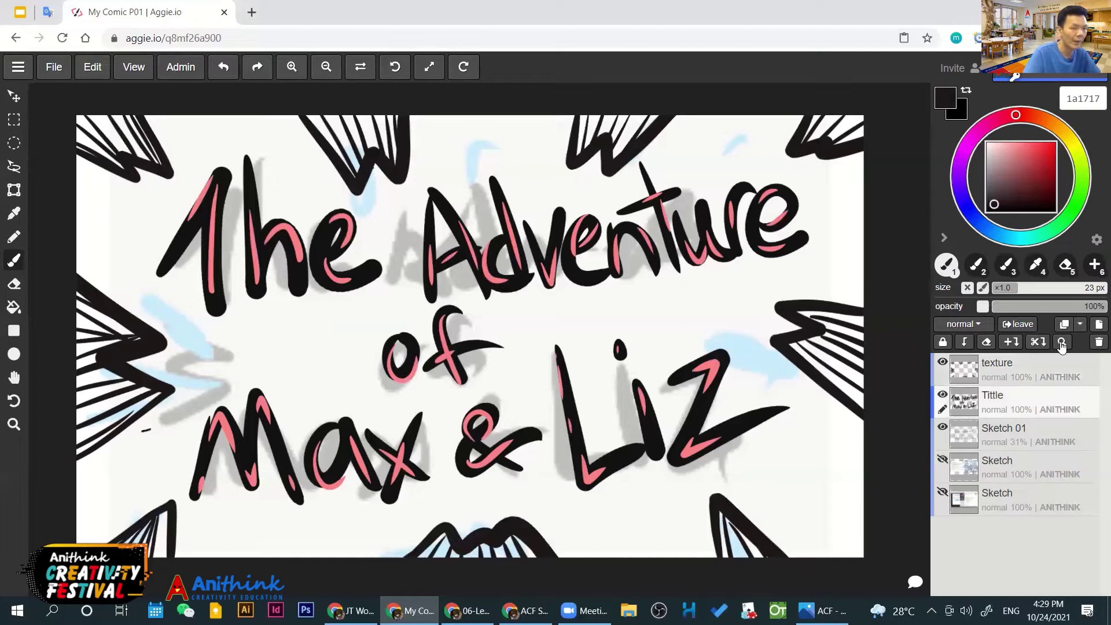
{"action": "left_click", "coordinate": [996, 434]}
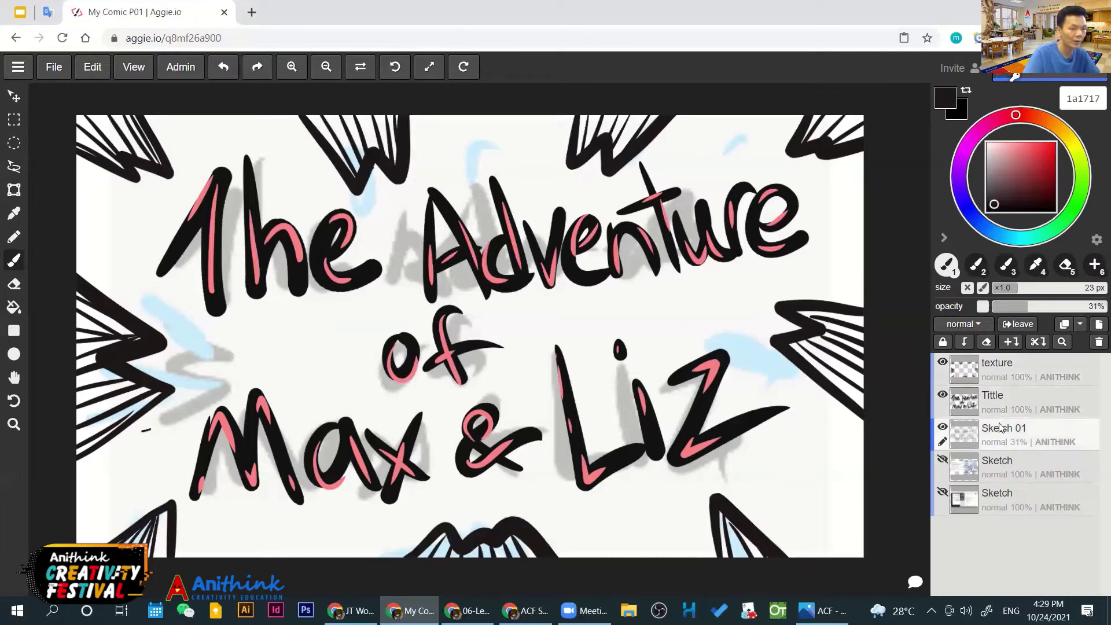
Add a layer above Sketch 01 named 'Tittle BG' and pick brown-orange aa6643
{"action": "left_click", "coordinate": [1099, 324]}
{"action": "double_click", "coordinate": [998, 428]}
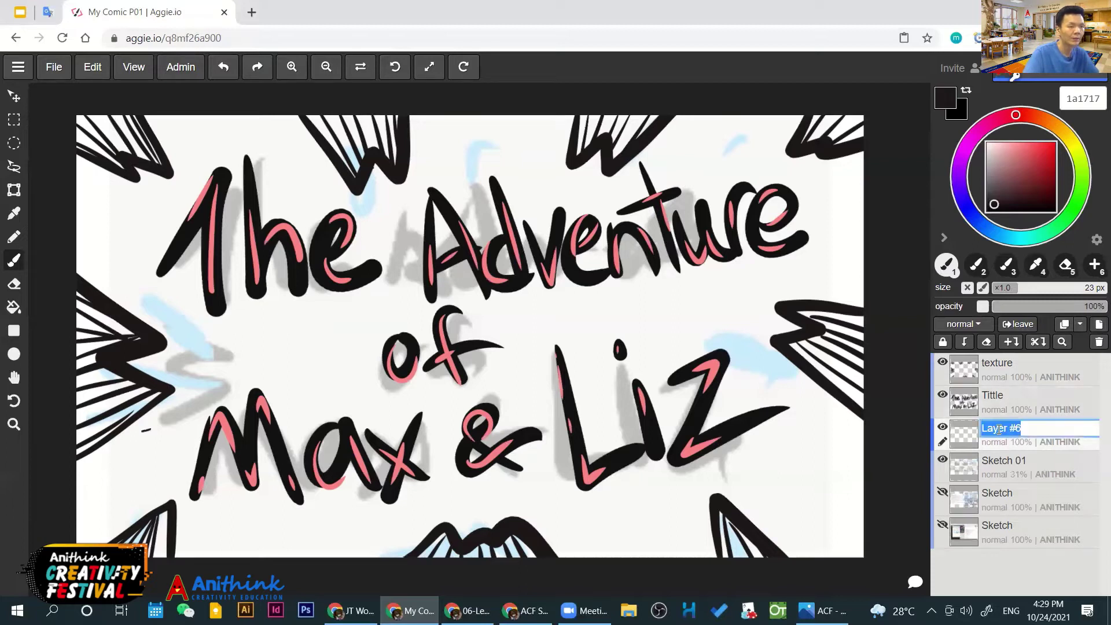
{"action": "type", "text": "Tittle BG"}
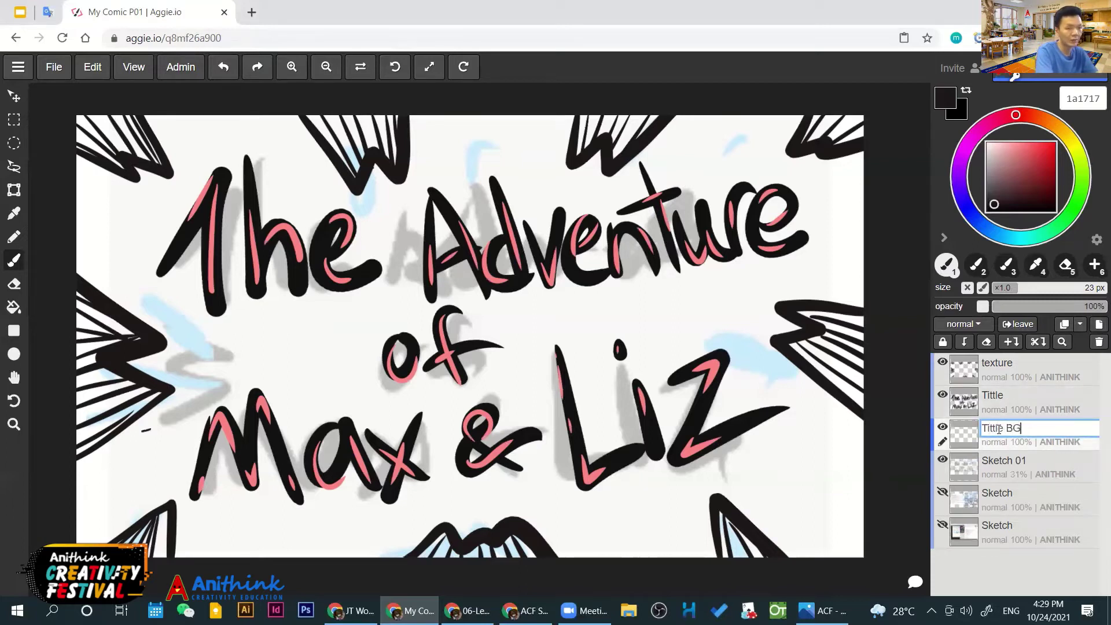
{"action": "key", "text": "Return"}
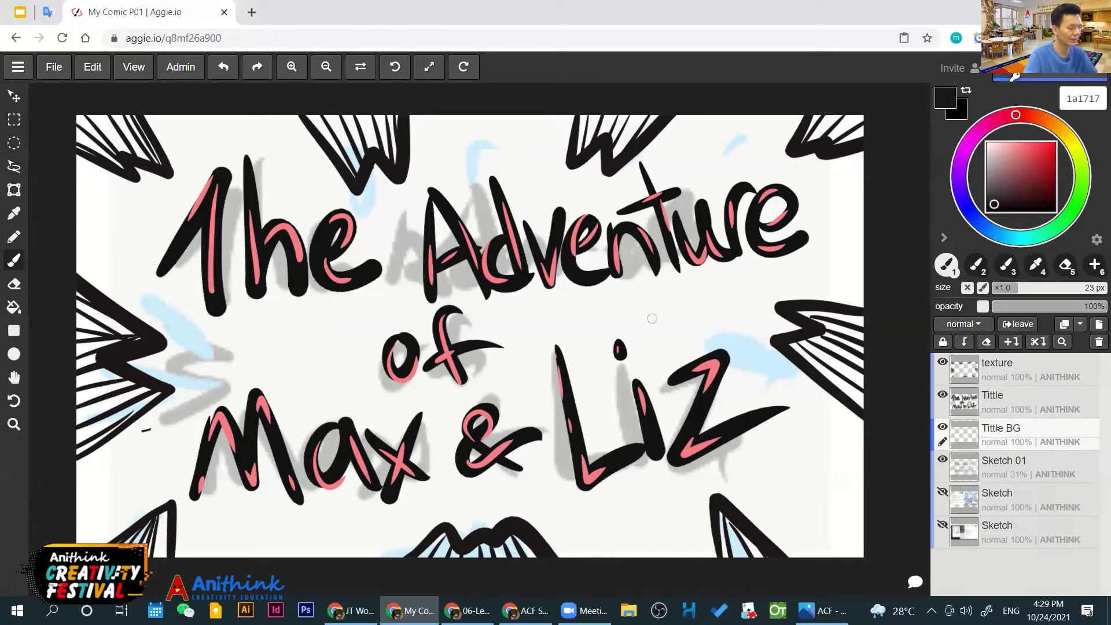
{"action": "left_click", "coordinate": [762, 261], "text": "alt"}
{"action": "left_click", "coordinate": [761, 260], "text": "alt"}
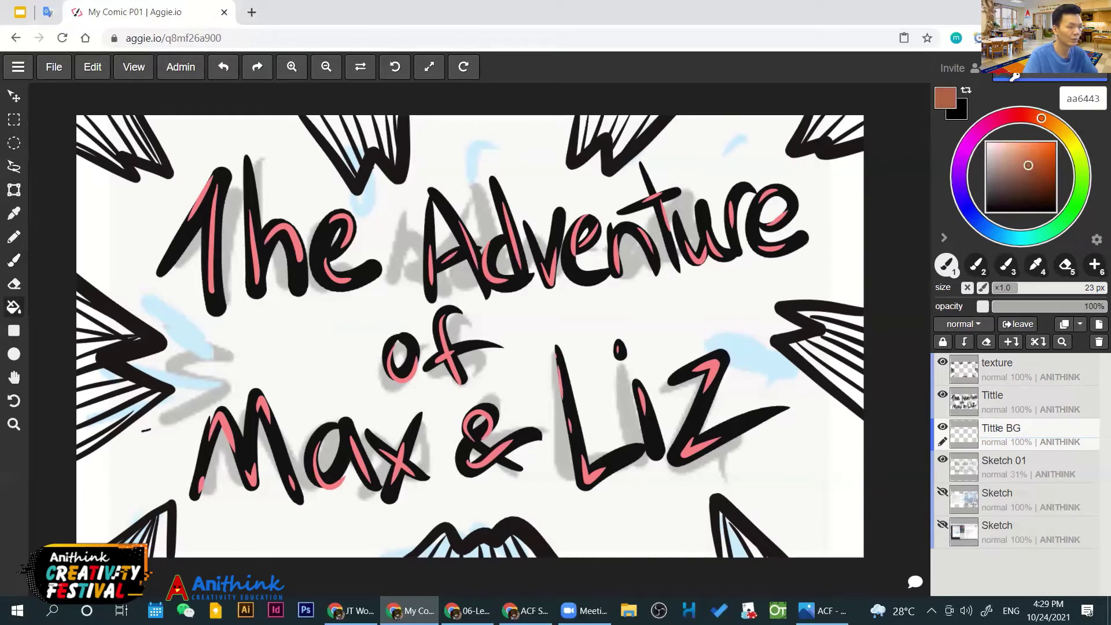
Bucket-fill the title background brown-orange, then pick a deep brown
{"action": "key", "text": "g"}
{"action": "left_click", "coordinate": [675, 311]}
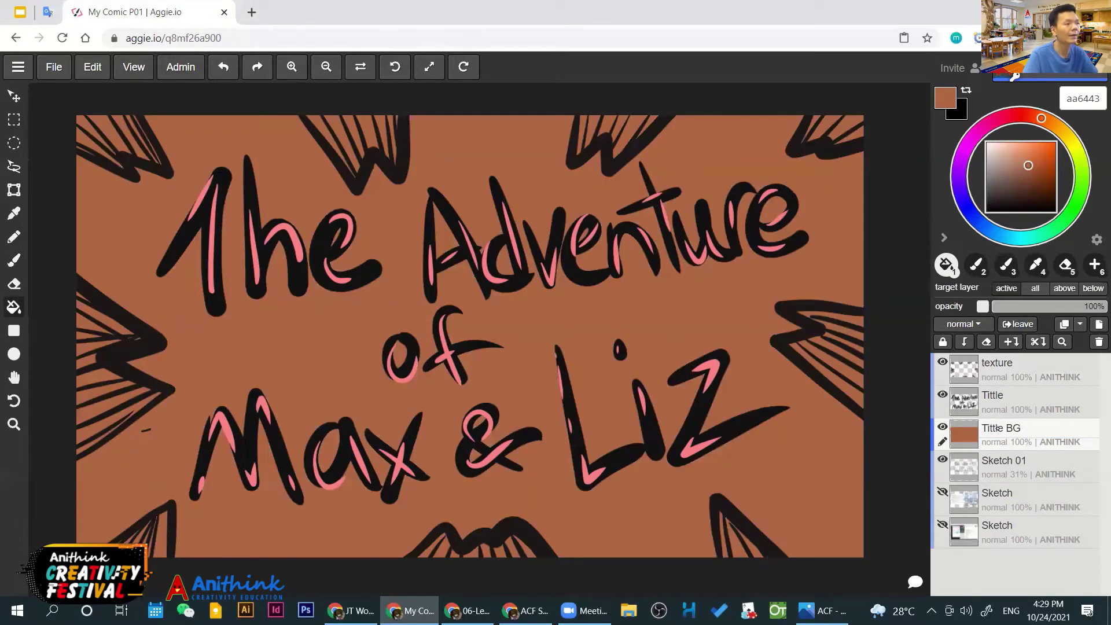
{"action": "left_click_drag", "start_coordinate": [1033, 163], "coordinate": [1046, 174]}
With a larger brush, paint the right-hand and top spikes dark brown
{"action": "key", "text": "b"}
{"action": "mouse_move", "coordinate": [799, 345]}
{"action": "left_mouse_down"}
{"action": "mouse_move", "coordinate": [862, 385]}
{"action": "mouse_move", "coordinate": [882, 421]}
{"action": "mouse_move", "coordinate": [872, 364]}
{"action": "left_mouse_up"}
{"action": "key", "text": "bracketright"}
{"action": "key", "text": "bracketright"}
{"action": "key", "text": "bracketright"}
{"action": "key", "text": "bracketright"}
{"action": "left_click_drag", "start_coordinate": [828, 319], "coordinate": [872, 325]}
{"action": "left_click_drag", "start_coordinate": [811, 137], "coordinate": [859, 114]}
{"action": "left_click_drag", "start_coordinate": [579, 154], "coordinate": [586, 116]}
{"action": "left_click_drag", "start_coordinate": [786, 153], "coordinate": [797, 137]}
{"action": "left_click_drag", "start_coordinate": [597, 139], "coordinate": [605, 116]}
{"action": "left_click_drag", "start_coordinate": [648, 153], "coordinate": [619, 116]}
{"action": "left_click_drag", "start_coordinate": [350, 179], "coordinate": [316, 118]}
{"action": "mouse_move", "coordinate": [365, 148]}
{"action": "left_mouse_down"}
{"action": "mouse_move", "coordinate": [367, 117]}
{"action": "mouse_move", "coordinate": [385, 118]}
{"action": "left_mouse_up"}
Paint the top-left, left-side and bottom spikes dark brown
{"action": "left_click_drag", "start_coordinate": [124, 149], "coordinate": [84, 104]}
{"action": "mouse_move", "coordinate": [118, 165]}
{"action": "left_mouse_down"}
{"action": "mouse_move", "coordinate": [80, 134]}
{"action": "mouse_move", "coordinate": [81, 102]}
{"action": "left_mouse_up"}
{"action": "left_click_drag", "start_coordinate": [144, 346], "coordinate": [80, 307]}
{"action": "left_click_drag", "start_coordinate": [130, 383], "coordinate": [80, 402]}
{"action": "left_click_drag", "start_coordinate": [136, 408], "coordinate": [71, 434]}
{"action": "left_click_drag", "start_coordinate": [170, 509], "coordinate": [159, 552]}
{"action": "left_click_drag", "start_coordinate": [460, 535], "coordinate": [439, 557]}
{"action": "left_click_drag", "start_coordinate": [509, 524], "coordinate": [518, 531]}
{"action": "left_click_drag", "start_coordinate": [720, 505], "coordinate": [740, 557]}
Eyedrop the darker brown and paint long swirls across the middle and under 'Max & Liz'
{"action": "left_click", "coordinate": [844, 371], "text": "ctrl"}
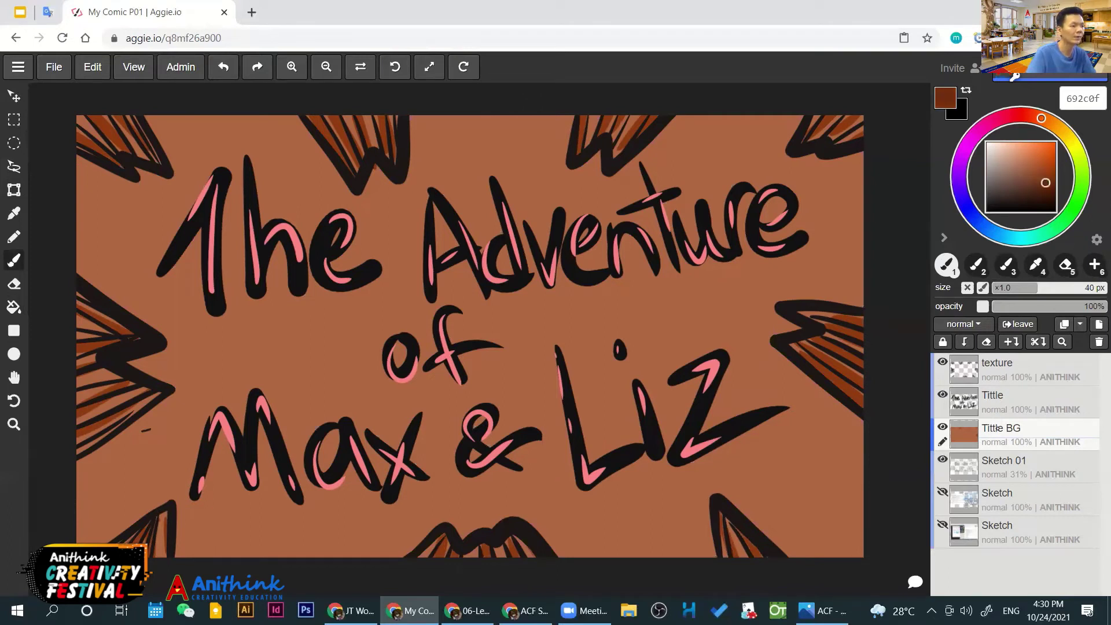
{"action": "left_click_drag", "start_coordinate": [870, 277], "coordinate": [532, 315]}
{"action": "key", "text": "ctrl+z"}
{"action": "mouse_move", "coordinate": [874, 257]}
{"action": "left_mouse_down"}
{"action": "mouse_move", "coordinate": [508, 322]}
{"action": "mouse_move", "coordinate": [324, 382]}
{"action": "mouse_move", "coordinate": [347, 335]}
{"action": "mouse_move", "coordinate": [75, 486]}
{"action": "left_mouse_up"}
{"action": "left_click_drag", "start_coordinate": [213, 557], "coordinate": [340, 528]}
{"action": "left_click_drag", "start_coordinate": [431, 509], "coordinate": [694, 466]}
{"action": "key", "text": "ctrl+z"}
{"action": "mouse_move", "coordinate": [400, 499]}
{"action": "left_mouse_down"}
{"action": "mouse_move", "coordinate": [538, 492]}
{"action": "mouse_move", "coordinate": [870, 426]}
{"action": "left_mouse_up"}
{"action": "left_click_drag", "start_coordinate": [865, 551], "coordinate": [816, 493]}
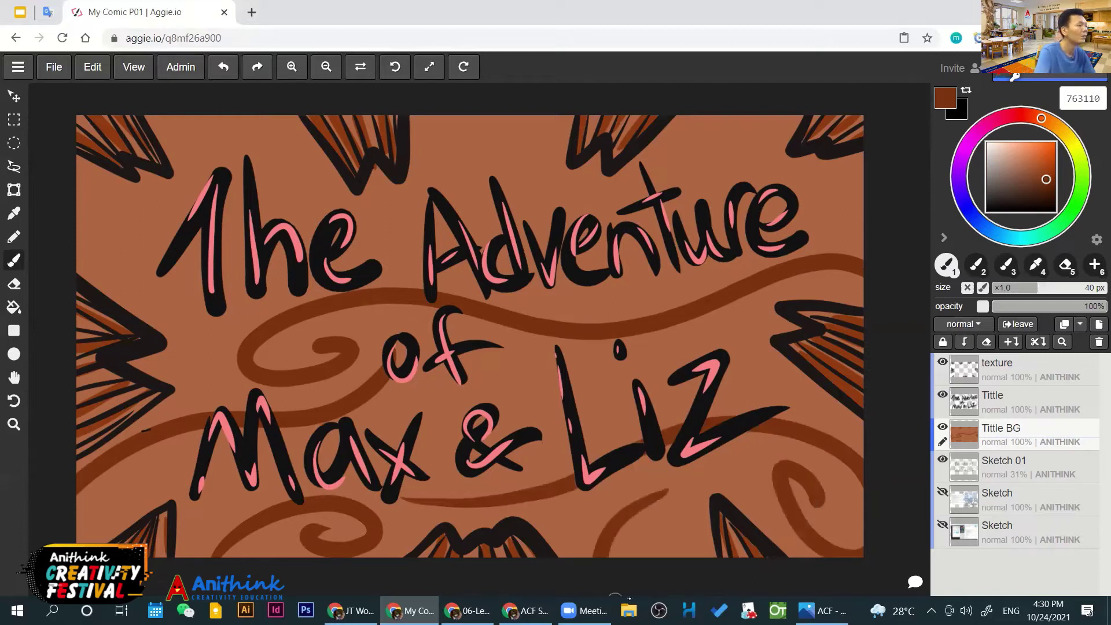
Add curving swirls at the top left, near 'The' and around 'Adventure'
{"action": "left_click_drag", "start_coordinate": [81, 235], "coordinate": [266, 114]}
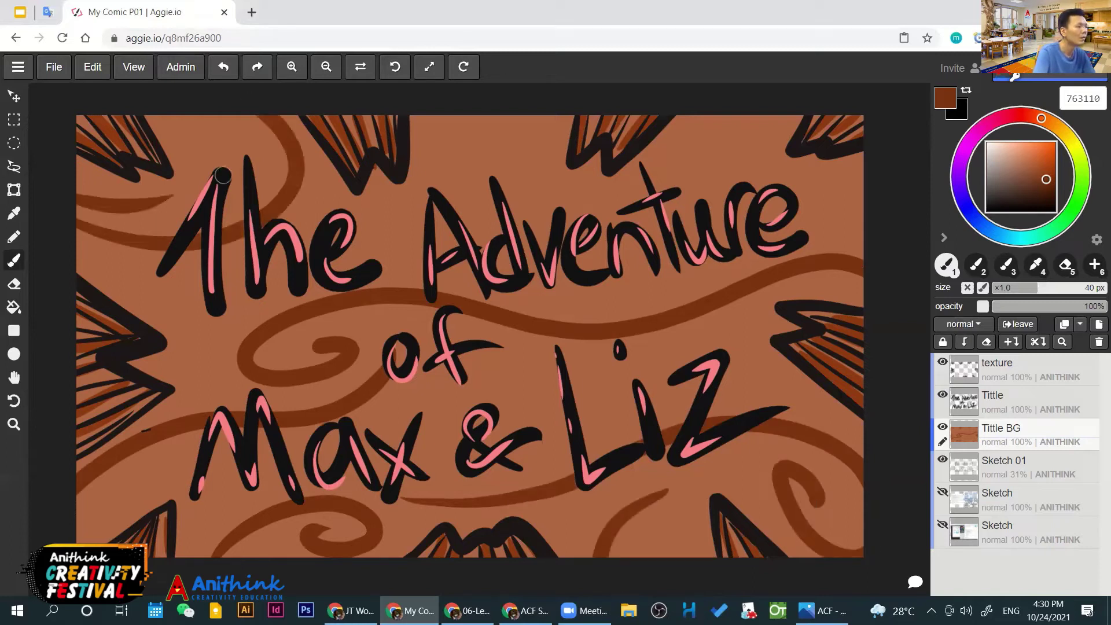
{"action": "left_click_drag", "start_coordinate": [224, 177], "coordinate": [218, 134]}
{"action": "mouse_move", "coordinate": [501, 117]}
{"action": "left_mouse_down"}
{"action": "mouse_move", "coordinate": [485, 168]}
{"action": "mouse_move", "coordinate": [690, 189]}
{"action": "mouse_move", "coordinate": [767, 114]}
{"action": "left_mouse_up"}
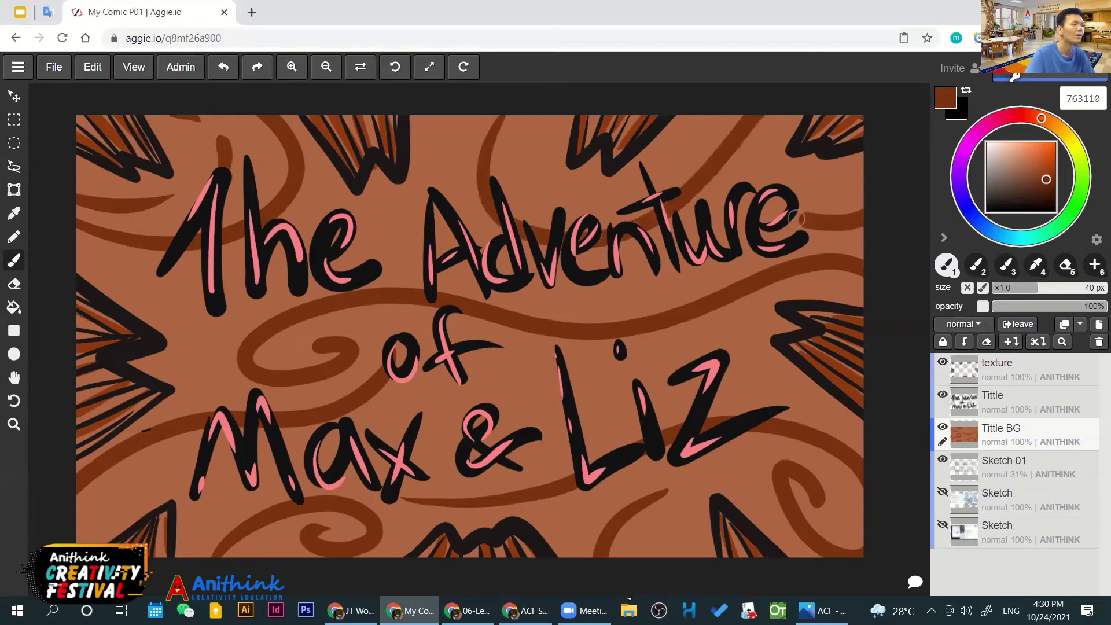
{"action": "left_click_drag", "start_coordinate": [863, 239], "coordinate": [783, 220]}
{"action": "left_click_drag", "start_coordinate": [821, 180], "coordinate": [759, 198]}
{"action": "left_click_drag", "start_coordinate": [846, 233], "coordinate": [863, 250]}
{"action": "left_click_drag", "start_coordinate": [512, 122], "coordinate": [503, 172]}
{"action": "left_click_drag", "start_coordinate": [547, 200], "coordinate": [602, 189]}
{"action": "left_click_drag", "start_coordinate": [659, 165], "coordinate": [686, 130]}
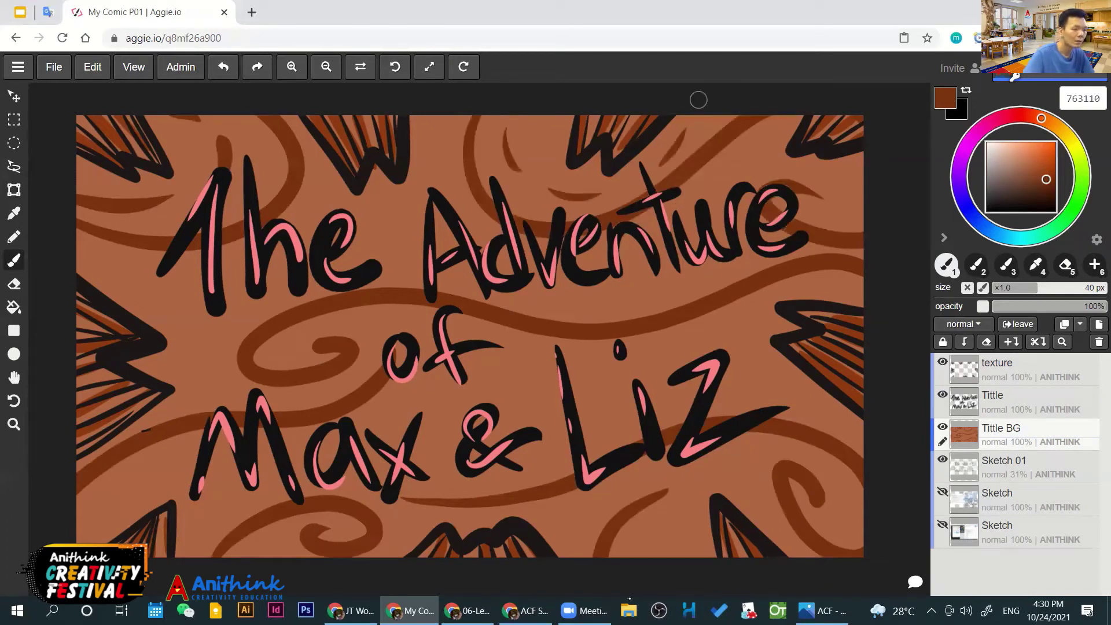
Add short dark-brown accent strokes around the edges and between the title words
{"action": "left_click_drag", "start_coordinate": [819, 404], "coordinate": [873, 454]}
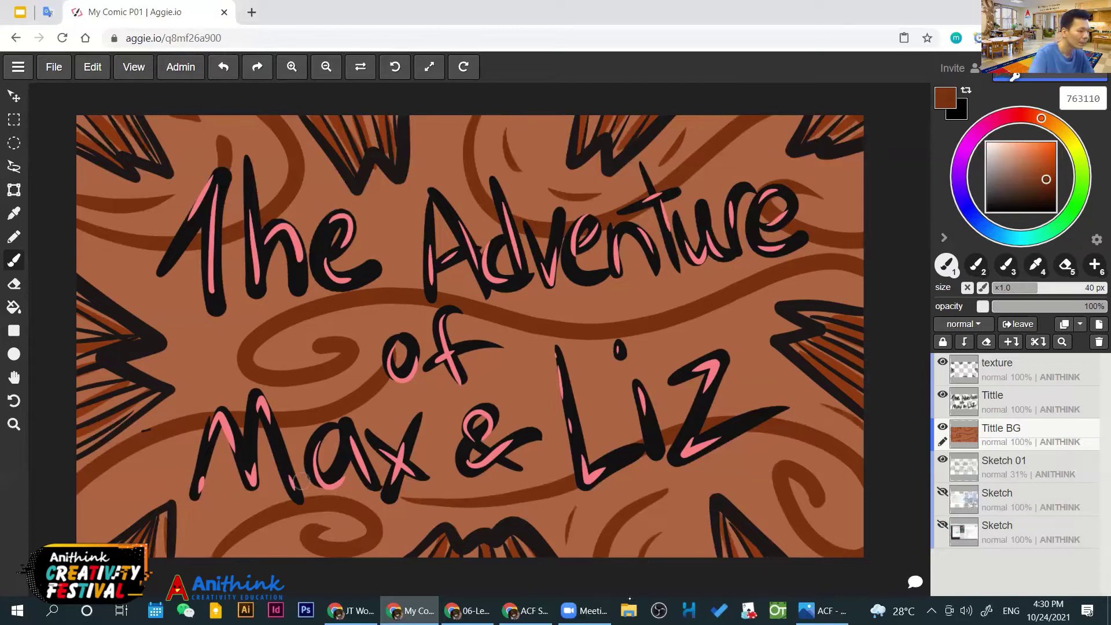
{"action": "left_click_drag", "start_coordinate": [210, 509], "coordinate": [243, 486]}
{"action": "left_click_drag", "start_coordinate": [399, 521], "coordinate": [383, 555]}
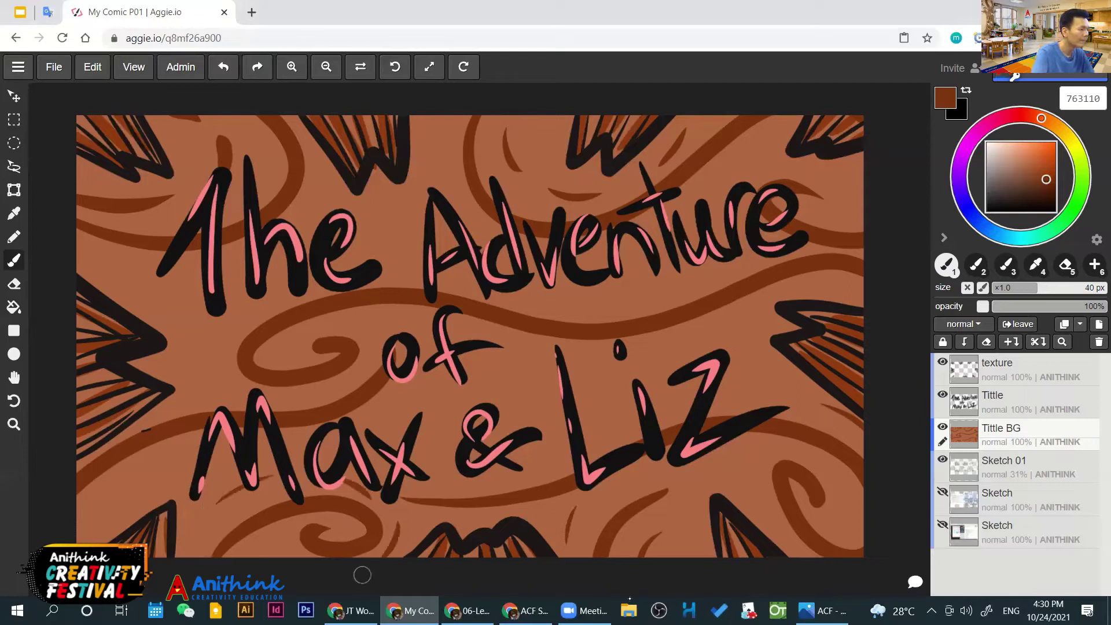
{"action": "left_click_drag", "start_coordinate": [97, 509], "coordinate": [80, 541]}
{"action": "left_click_drag", "start_coordinate": [486, 375], "coordinate": [527, 382]}
{"action": "left_click_drag", "start_coordinate": [824, 293], "coordinate": [855, 284]}
{"action": "left_click_drag", "start_coordinate": [599, 294], "coordinate": [657, 290]}
{"action": "left_click_drag", "start_coordinate": [379, 259], "coordinate": [423, 269]}
{"action": "left_click_drag", "start_coordinate": [257, 312], "coordinate": [213, 338]}
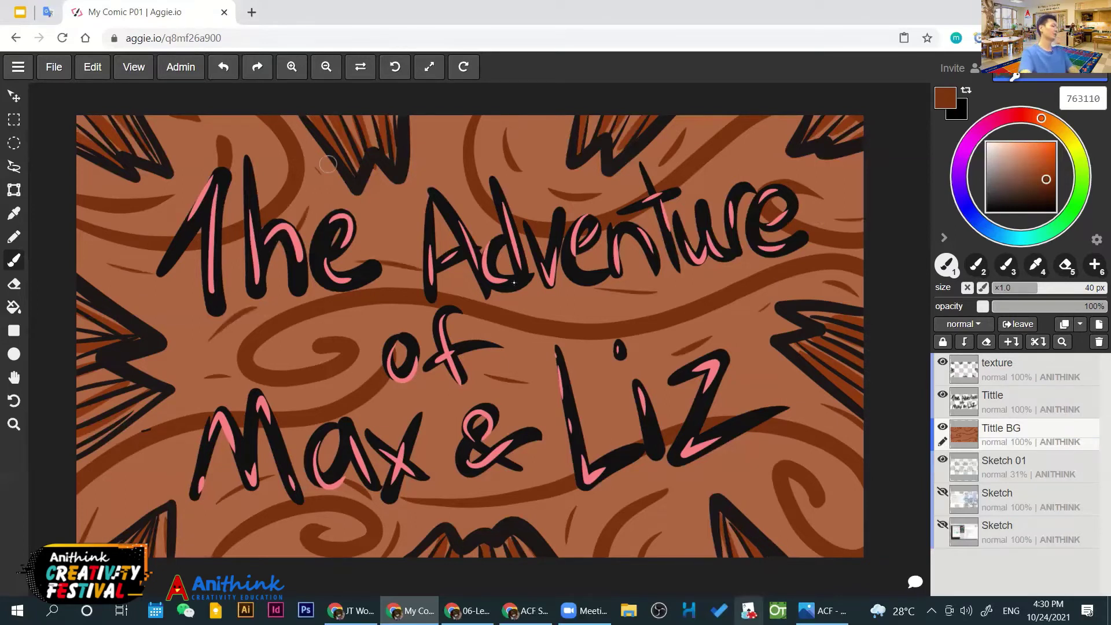
Try near-white highlight strokes on the title letters, then undo both
{"action": "scroll", "coordinate": [499, 287], "scroll_direction": "down", "scroll_amount": 1}
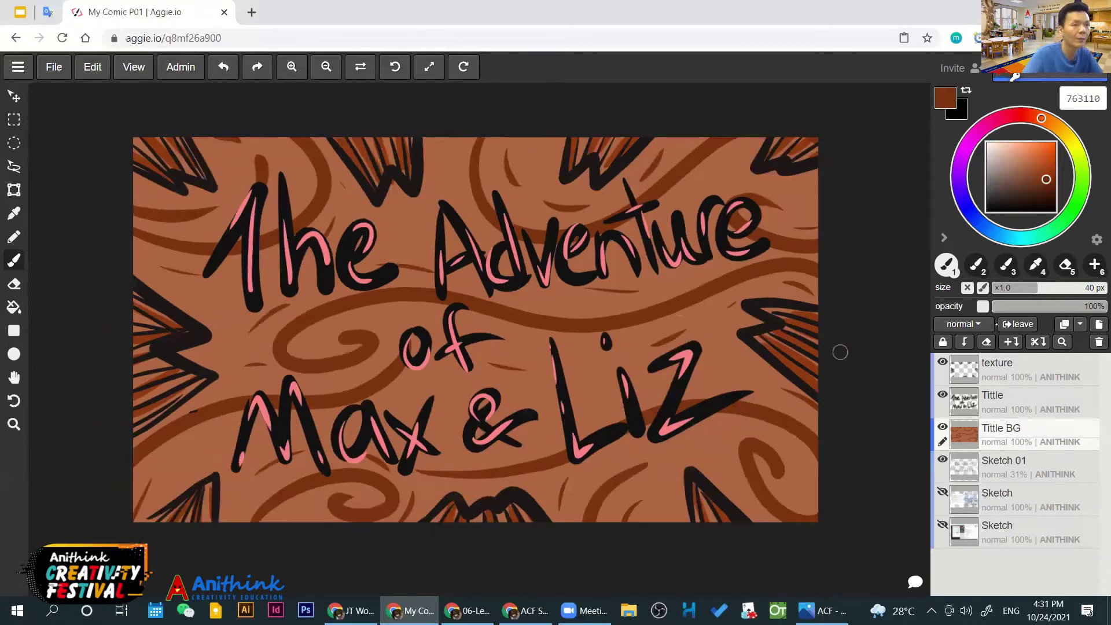
{"action": "left_click", "coordinate": [986, 144]}
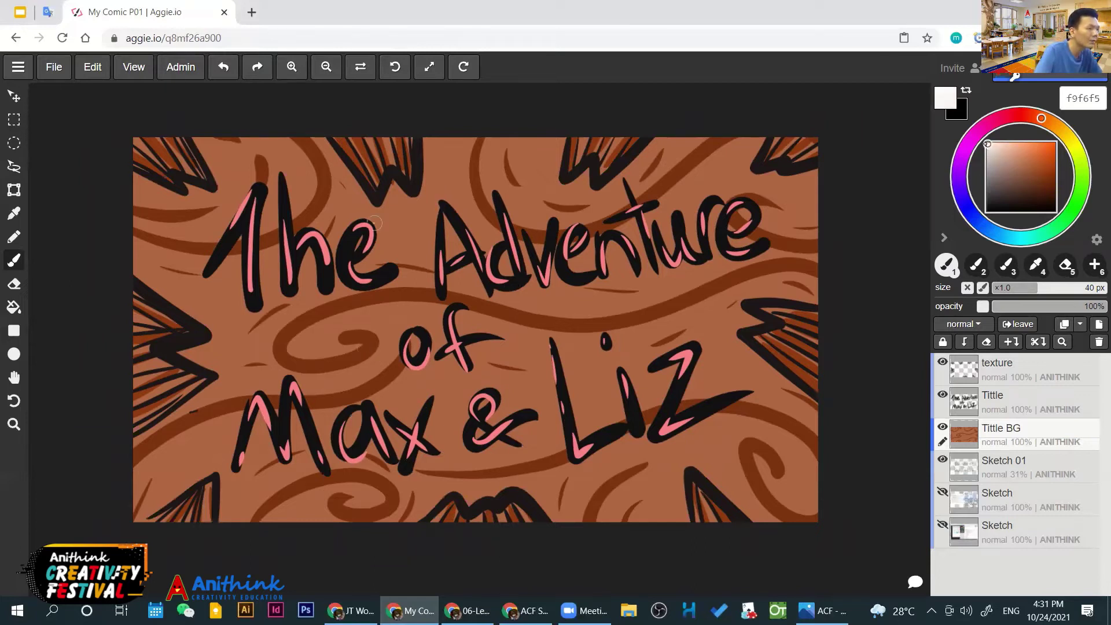
{"action": "left_click_drag", "start_coordinate": [374, 223], "coordinate": [370, 255]}
{"action": "key", "text": "ctrl+z"}
{"action": "key", "text": "ctrl+z"}
{"action": "left_click_drag", "start_coordinate": [553, 347], "coordinate": [571, 449]}
{"action": "key", "text": "ctrl+z"}
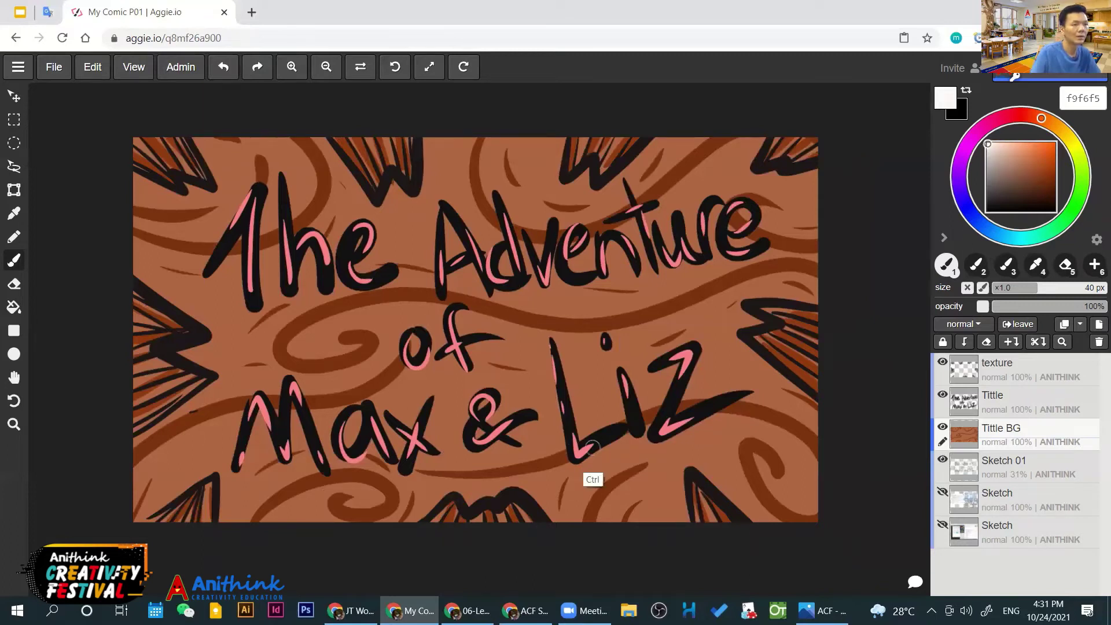
Pick dark brown 492b1c and brush a shadow on the Z, undoing misplaced strokes
{"action": "left_click", "coordinate": [989, 183]}
{"action": "left_click", "coordinate": [1036, 191]}
{"action": "left_click", "coordinate": [1028, 191]}
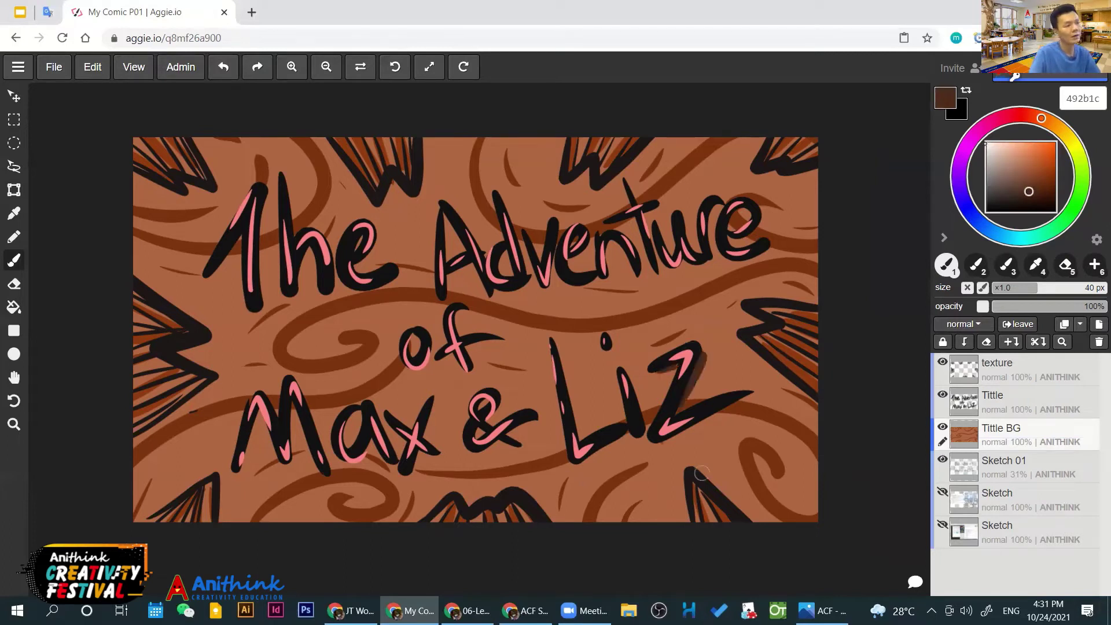
{"action": "left_click_drag", "start_coordinate": [652, 375], "coordinate": [676, 366]}
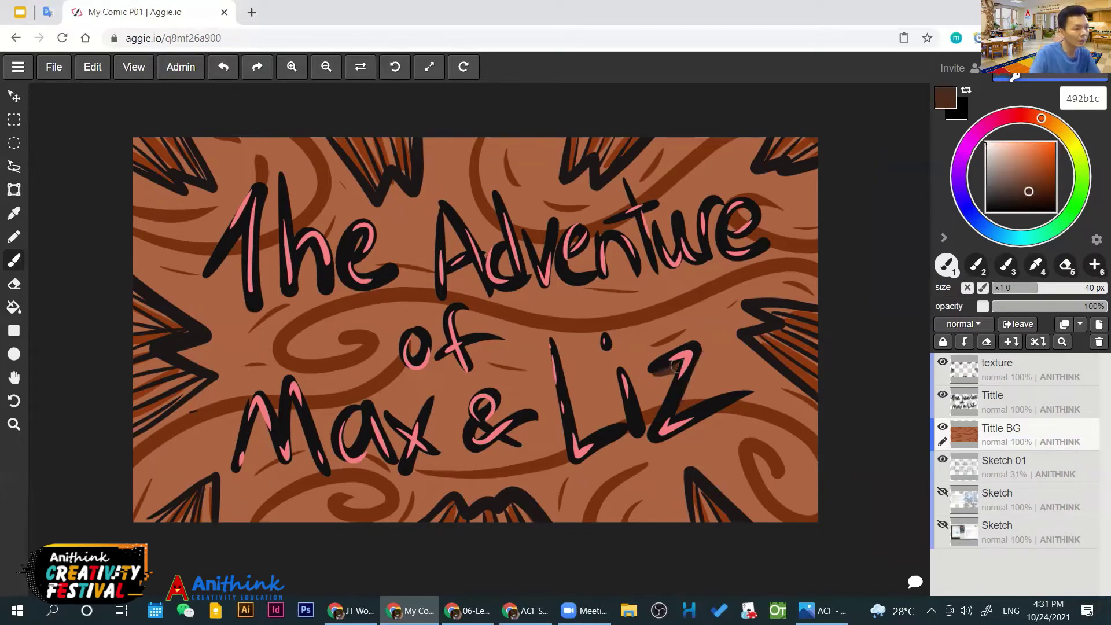
{"action": "mouse_move", "coordinate": [667, 419]}
{"action": "left_mouse_down"}
{"action": "mouse_move", "coordinate": [686, 431]}
{"action": "mouse_move", "coordinate": [759, 401]}
{"action": "left_mouse_up"}
{"action": "key", "text": "ctrl+z"}
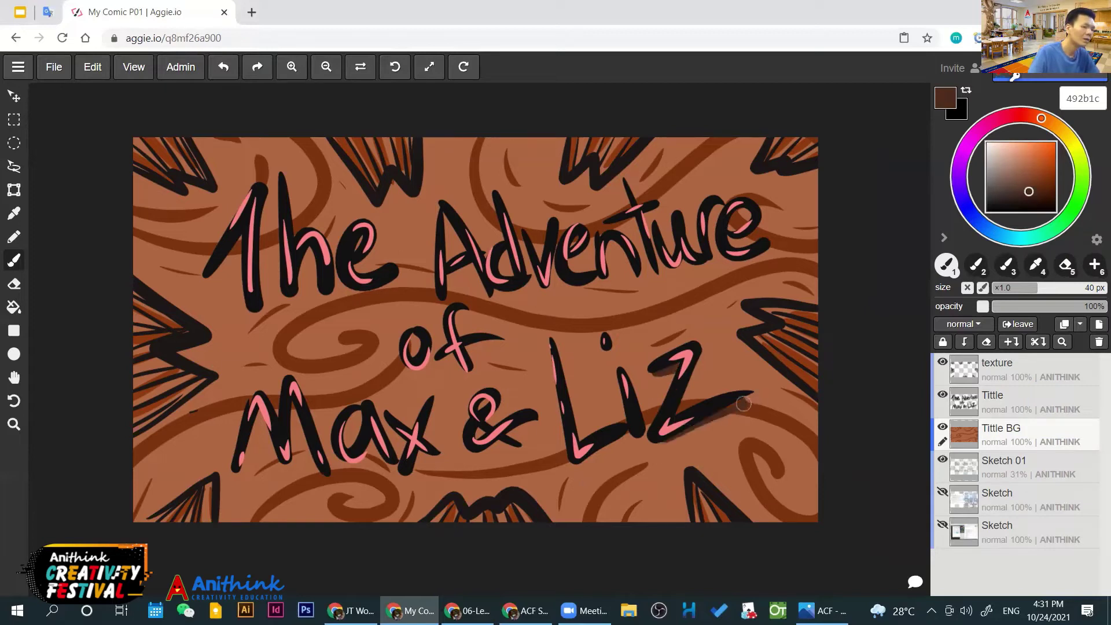
{"action": "key", "text": "ctrl+z"}
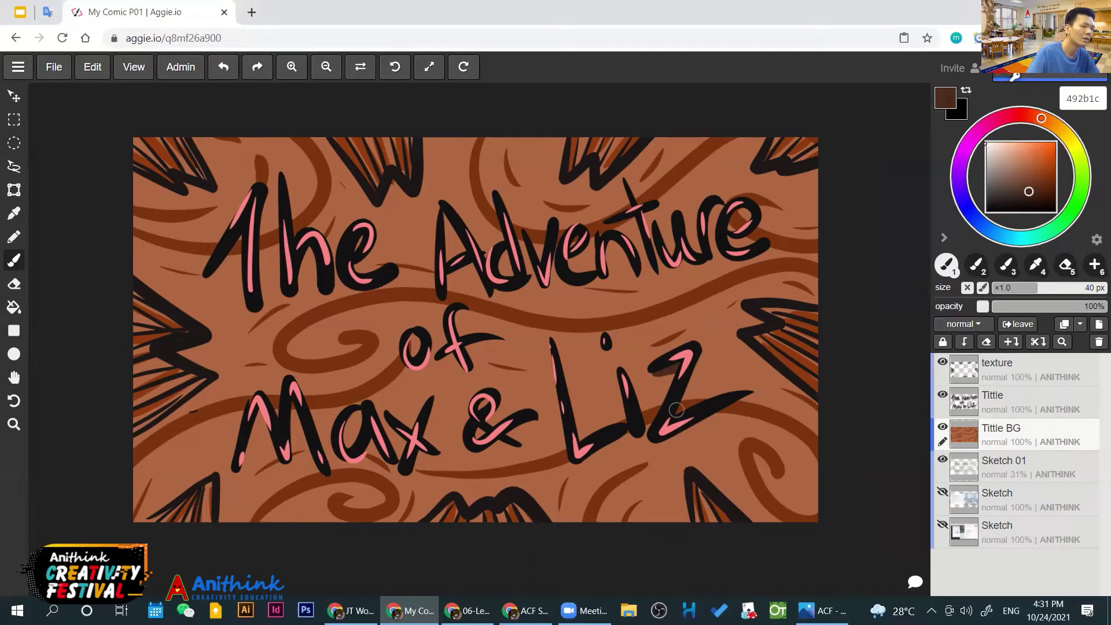
{"action": "left_click_drag", "start_coordinate": [761, 409], "coordinate": [675, 423]}
{"action": "key", "text": "ctrl+z"}
{"action": "mouse_move", "coordinate": [743, 411]}
{"action": "left_mouse_down"}
{"action": "mouse_move", "coordinate": [663, 443]}
{"action": "mouse_move", "coordinate": [617, 433]}
{"action": "left_mouse_up"}
{"action": "key", "text": "ctrl+z"}
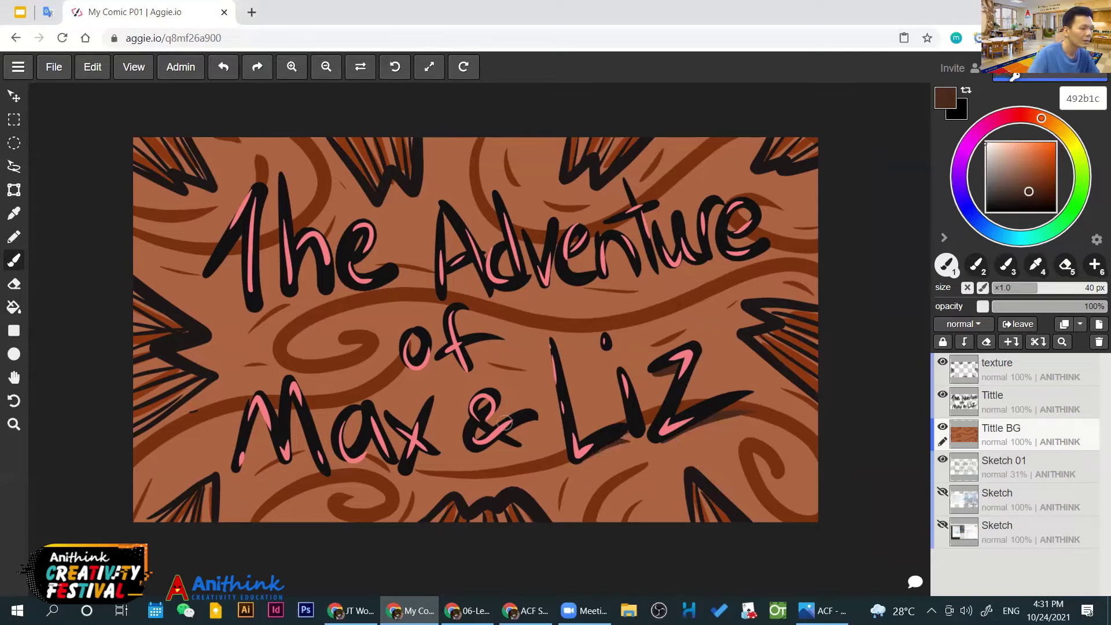
Brush dark-brown shadows under the &, x, f, e, n and M letters, undoing stray strokes
{"action": "left_click_drag", "start_coordinate": [509, 430], "coordinate": [537, 423]}
{"action": "left_click_drag", "start_coordinate": [421, 429], "coordinate": [435, 411]}
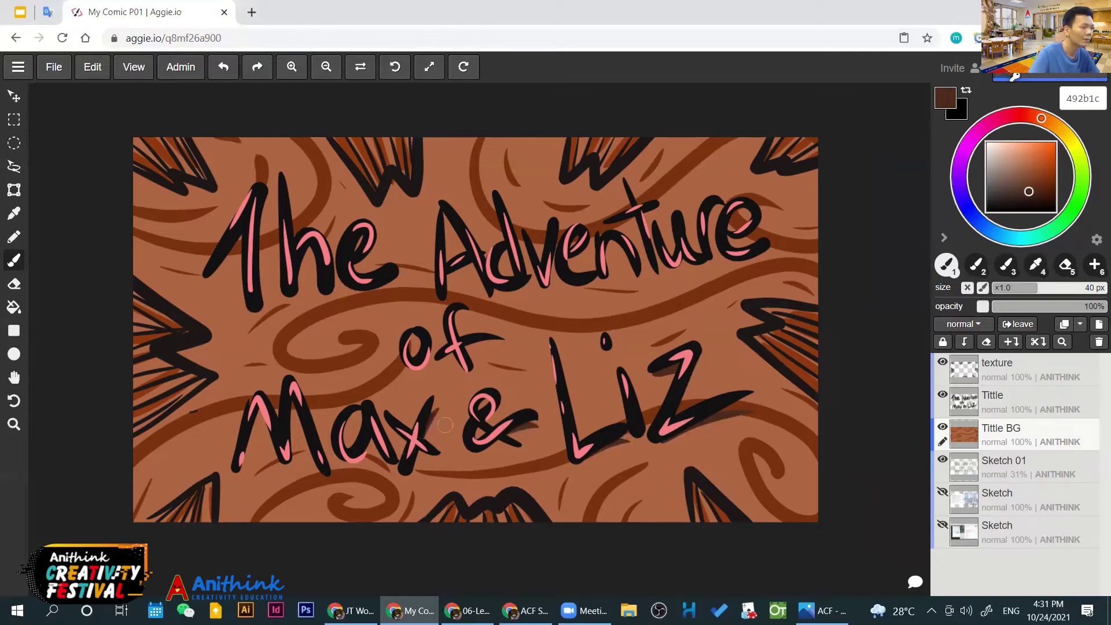
{"action": "left_click_drag", "start_coordinate": [466, 350], "coordinate": [498, 344]}
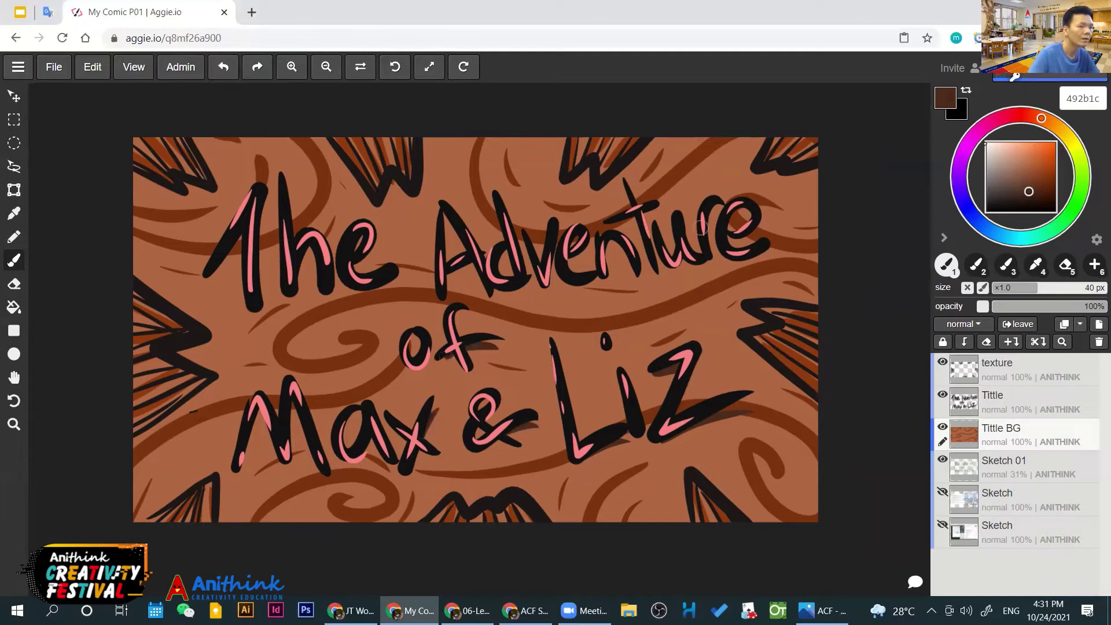
{"action": "left_click_drag", "start_coordinate": [731, 256], "coordinate": [774, 261]}
{"action": "left_click_drag", "start_coordinate": [558, 284], "coordinate": [602, 285]}
{"action": "left_click_drag", "start_coordinate": [354, 283], "coordinate": [399, 287]}
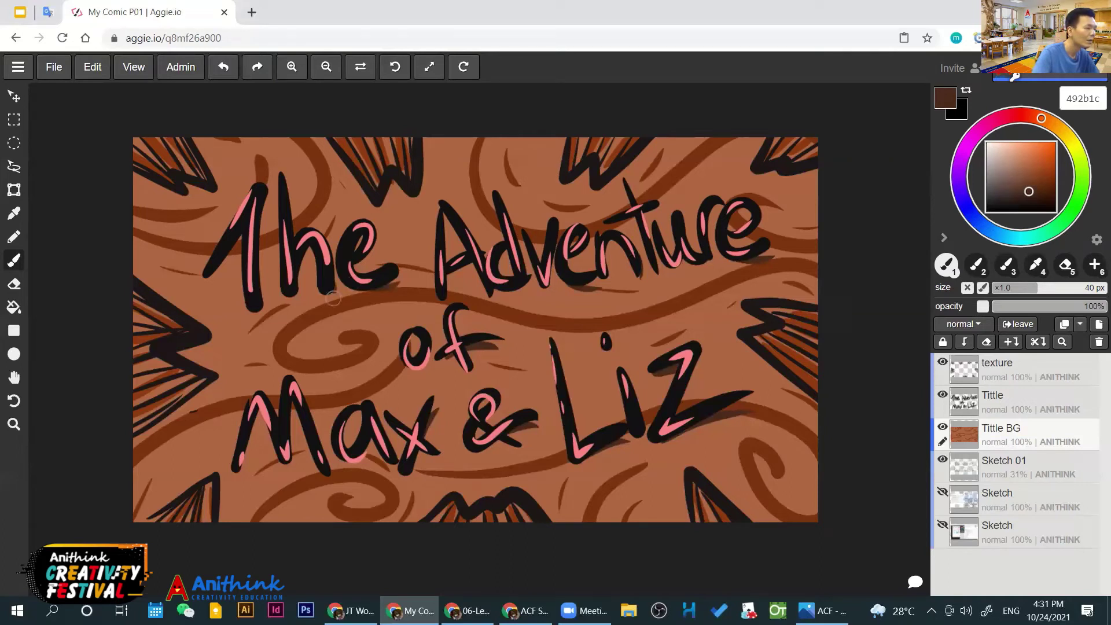
{"action": "mouse_move", "coordinate": [291, 289]}
{"action": "left_mouse_down"}
{"action": "mouse_move", "coordinate": [327, 287]}
{"action": "mouse_move", "coordinate": [322, 297]}
{"action": "left_mouse_up"}
{"action": "key", "text": "ctrl+z"}
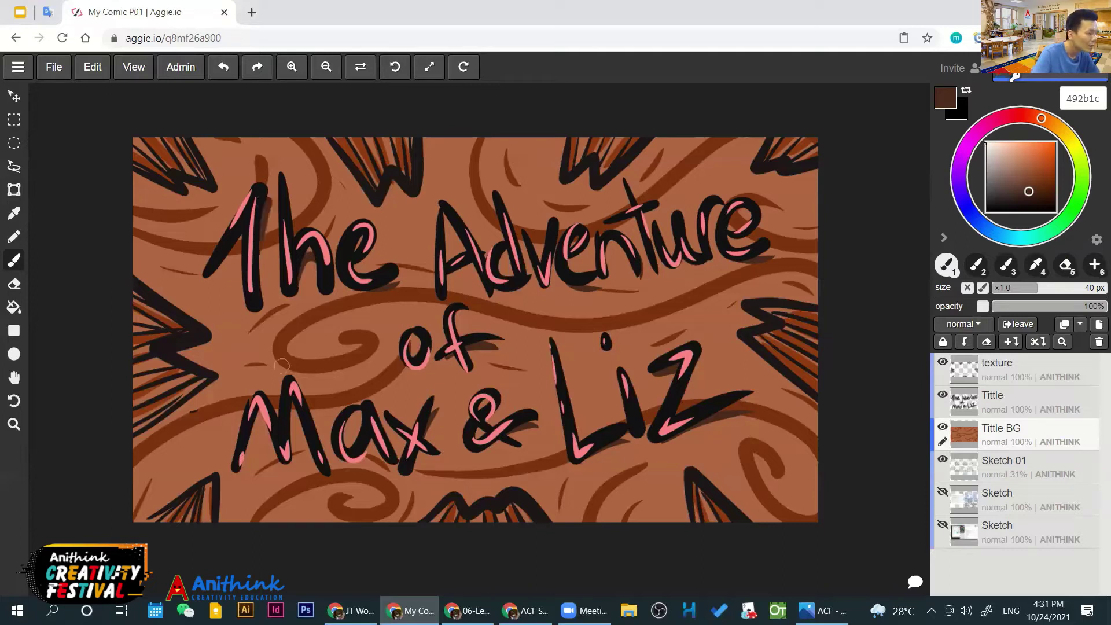
{"action": "left_click_drag", "start_coordinate": [289, 389], "coordinate": [298, 426]}
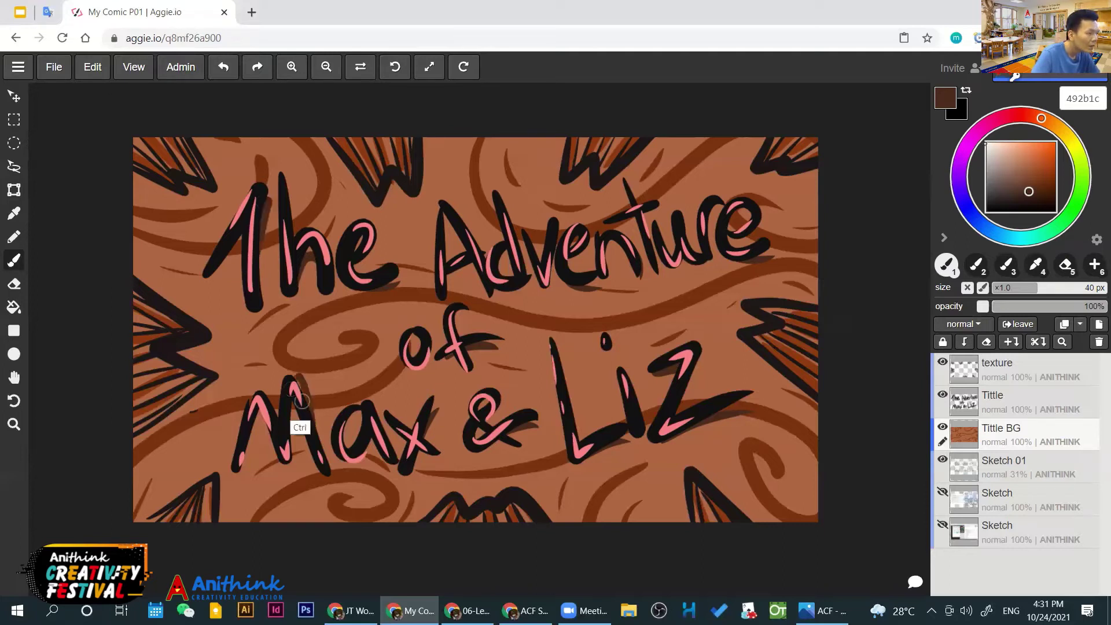
{"action": "left_click_drag", "start_coordinate": [322, 466], "coordinate": [295, 398]}
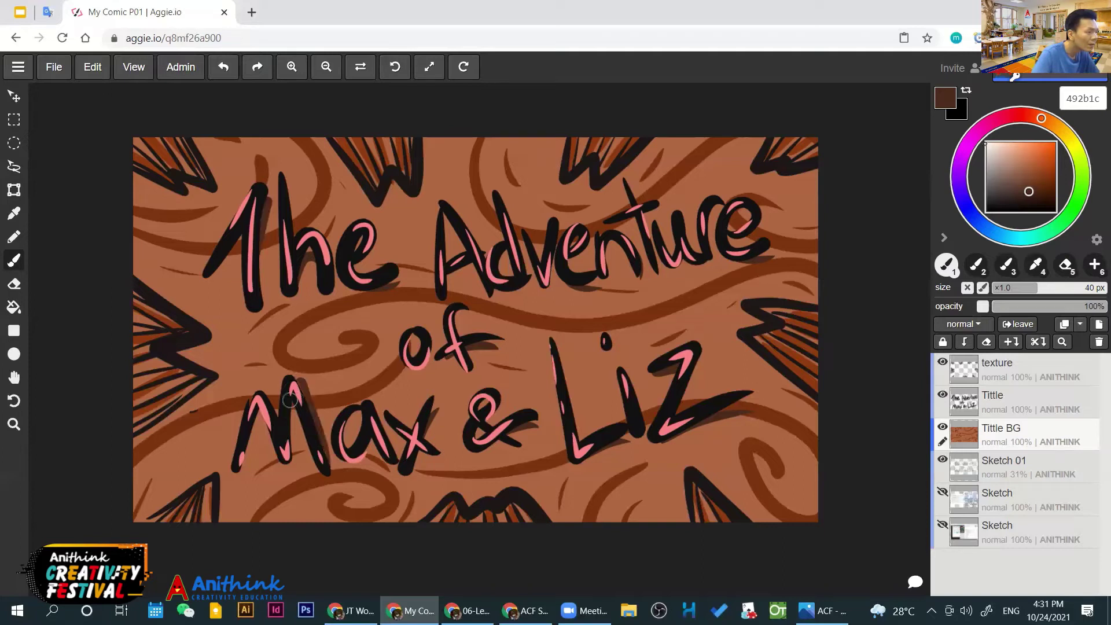
{"action": "mouse_move", "coordinate": [267, 395]}
{"action": "left_mouse_down"}
{"action": "mouse_move", "coordinate": [287, 416]}
{"action": "mouse_move", "coordinate": [298, 460]}
{"action": "left_mouse_up"}
{"action": "key", "text": "ctrl+z"}
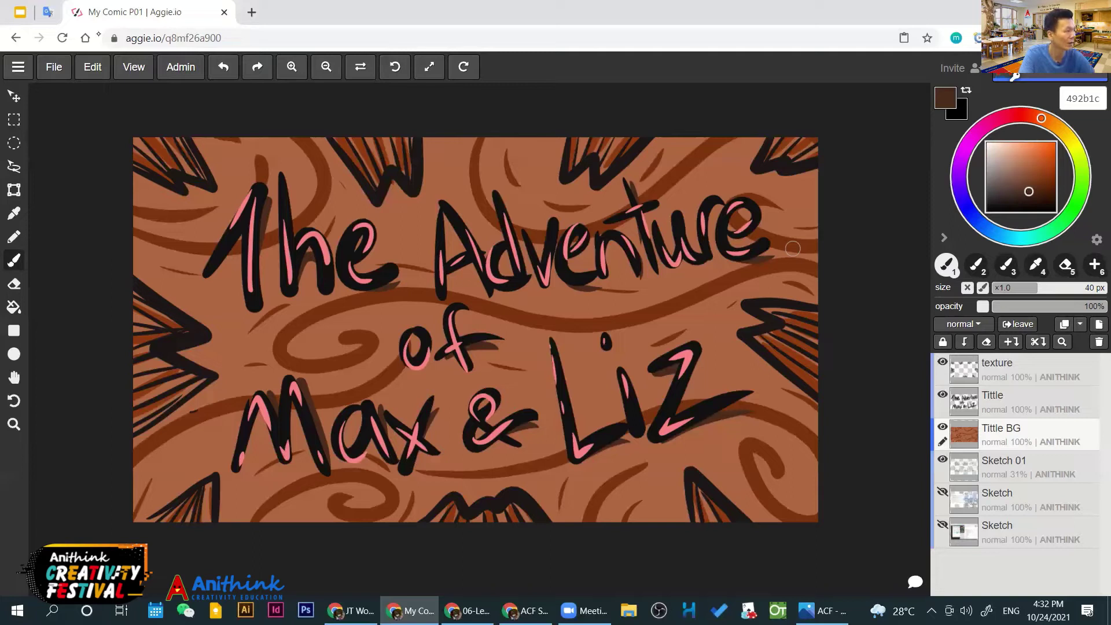
Export the cover as My Comic P01.jpg via File > Export, then close the Photos preview
{"action": "left_click", "coordinate": [59, 72]}
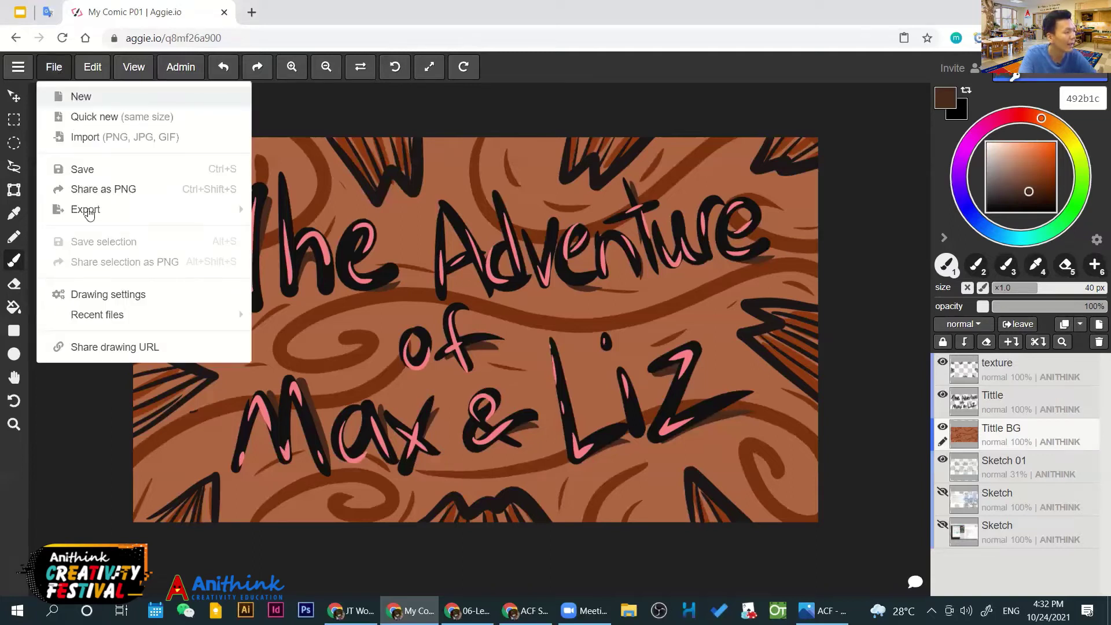
{"action": "mouse_move", "coordinate": [90, 212]}
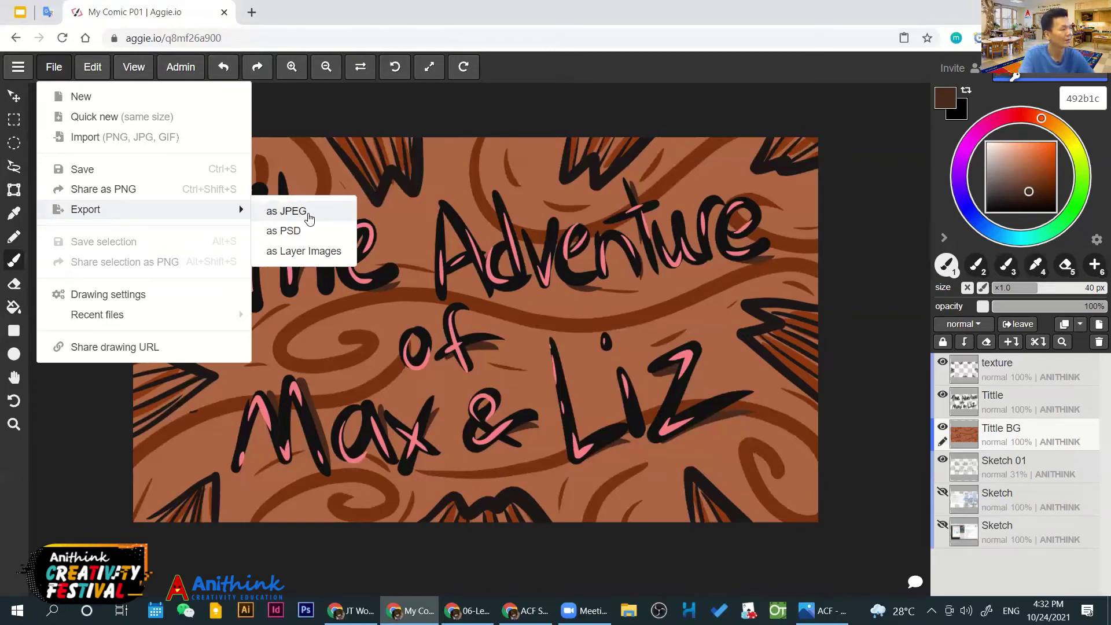
{"action": "left_click", "coordinate": [309, 214]}
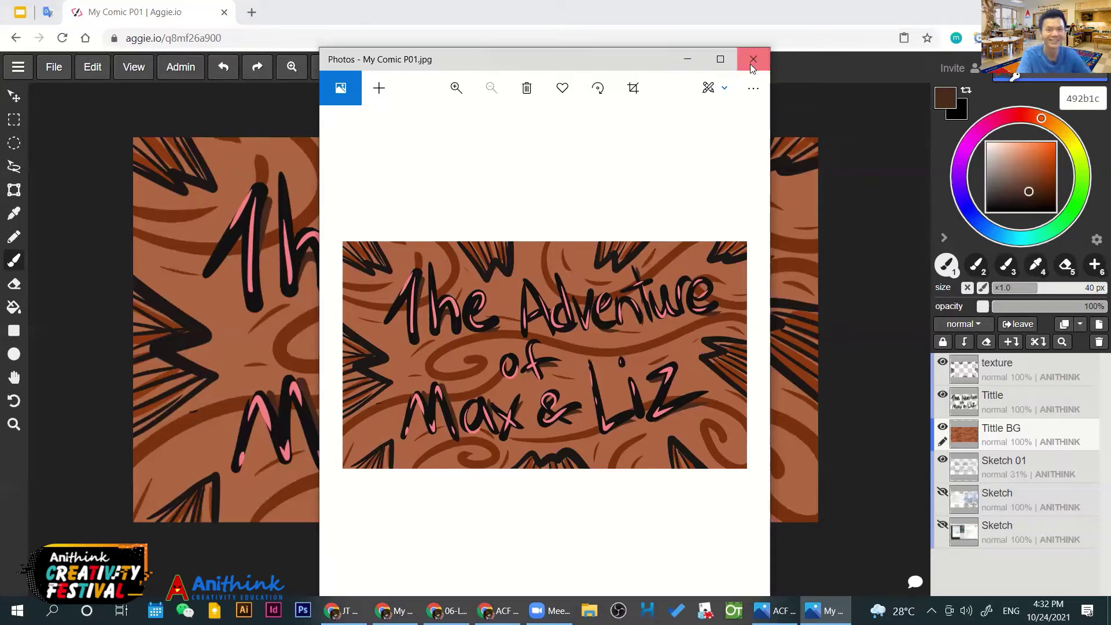
{"action": "left_click", "coordinate": [750, 62]}
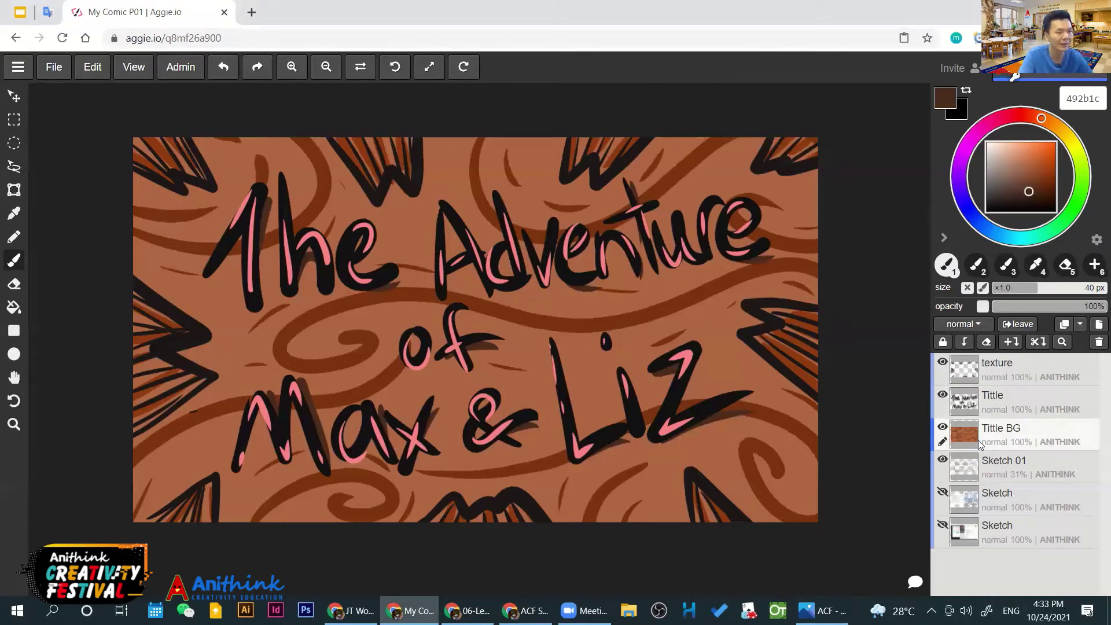
Hide the Tittle BG, Tittle and texture layers and give the texture layer a title name
{"action": "left_click", "coordinate": [943, 429]}
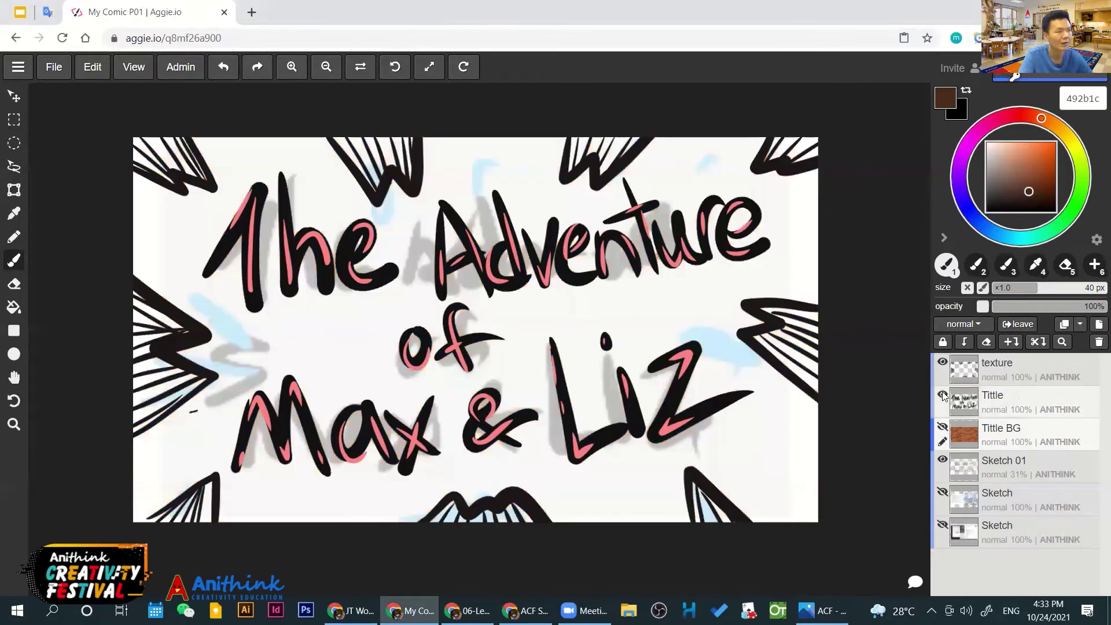
{"action": "left_click", "coordinate": [943, 396]}
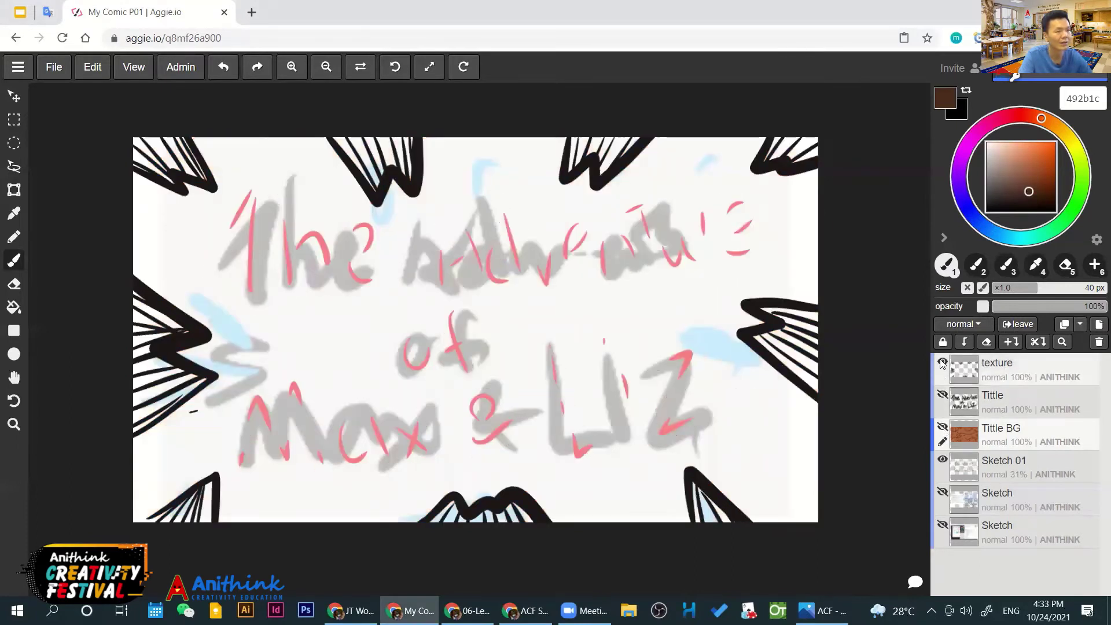
{"action": "left_click", "coordinate": [942, 362]}
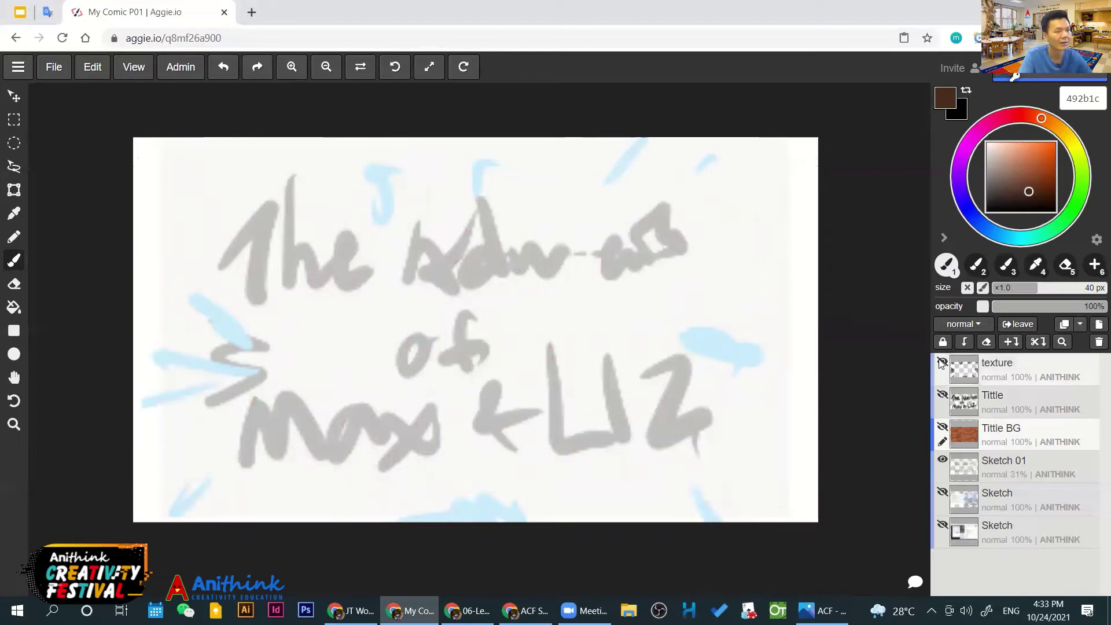
{"action": "left_click", "coordinate": [988, 365]}
{"action": "left_click", "coordinate": [988, 365]}
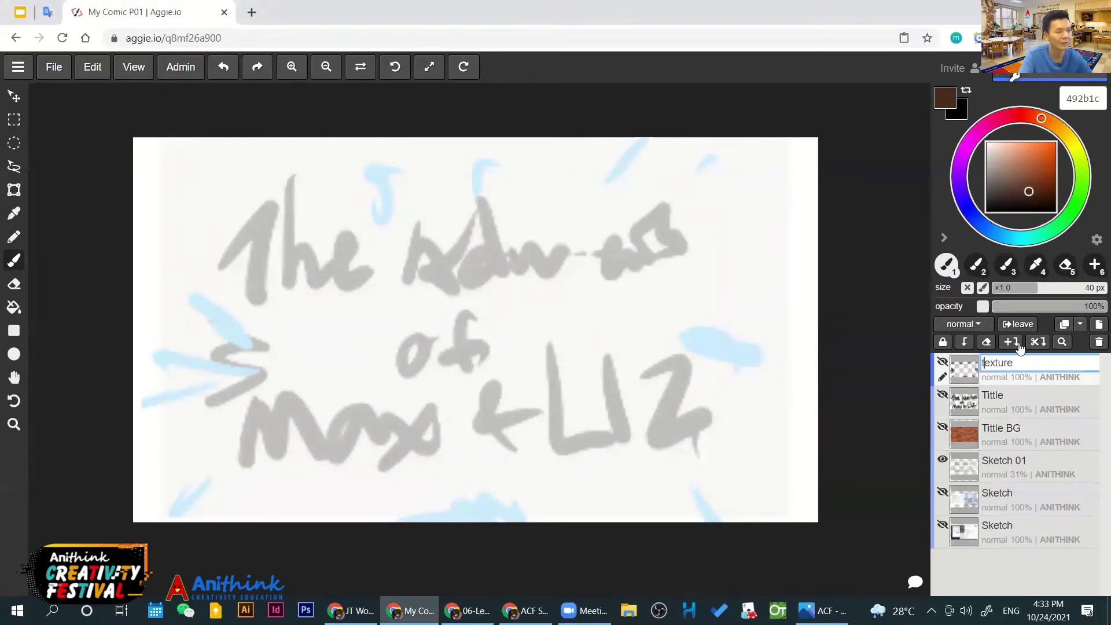
{"action": "type", "text": "Titl"}
{"action": "type", "text": "tt"}
{"action": "type", "text": "le"}
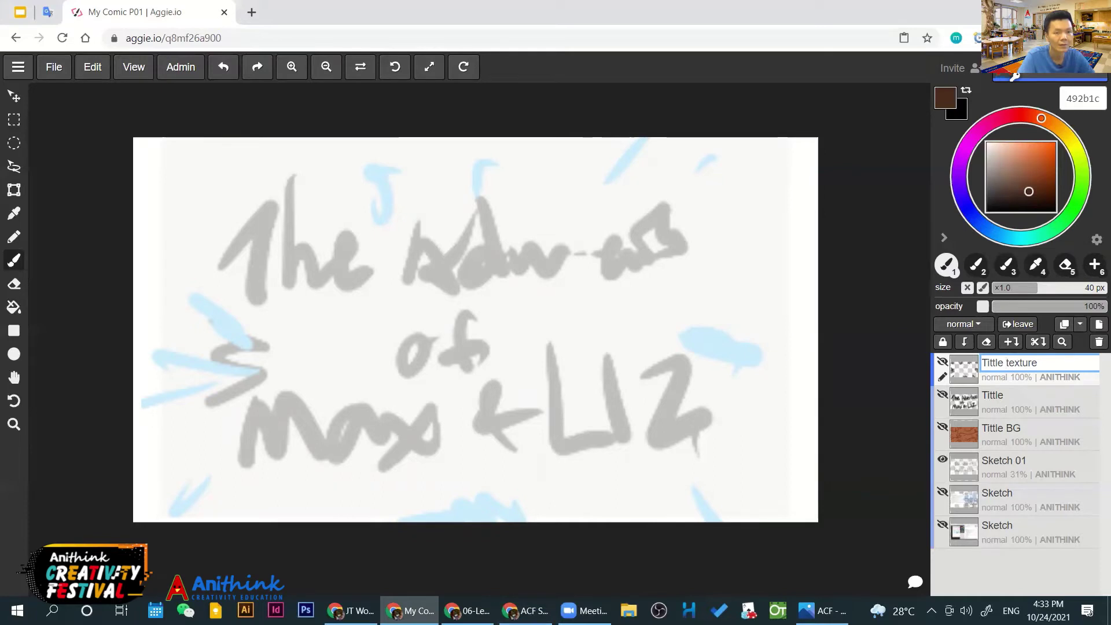
{"action": "left_click", "coordinate": [467, 610]}
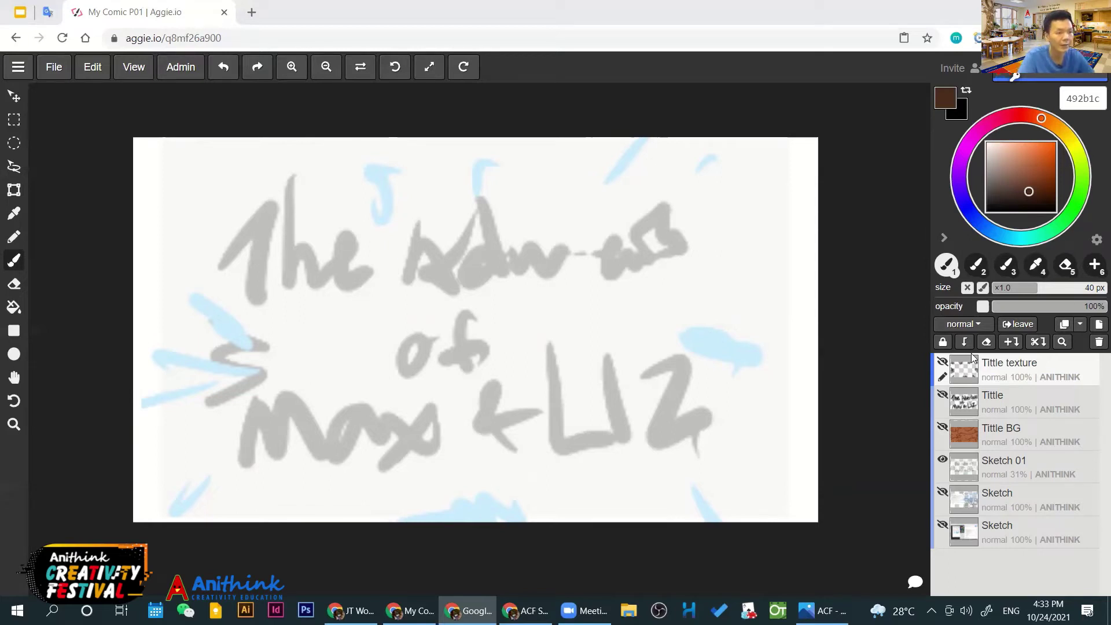
Correct the layer names to Title texture, Title and Title BG
{"action": "double_click", "coordinate": [1001, 382]}
{"action": "type", "text": "Title texture"}
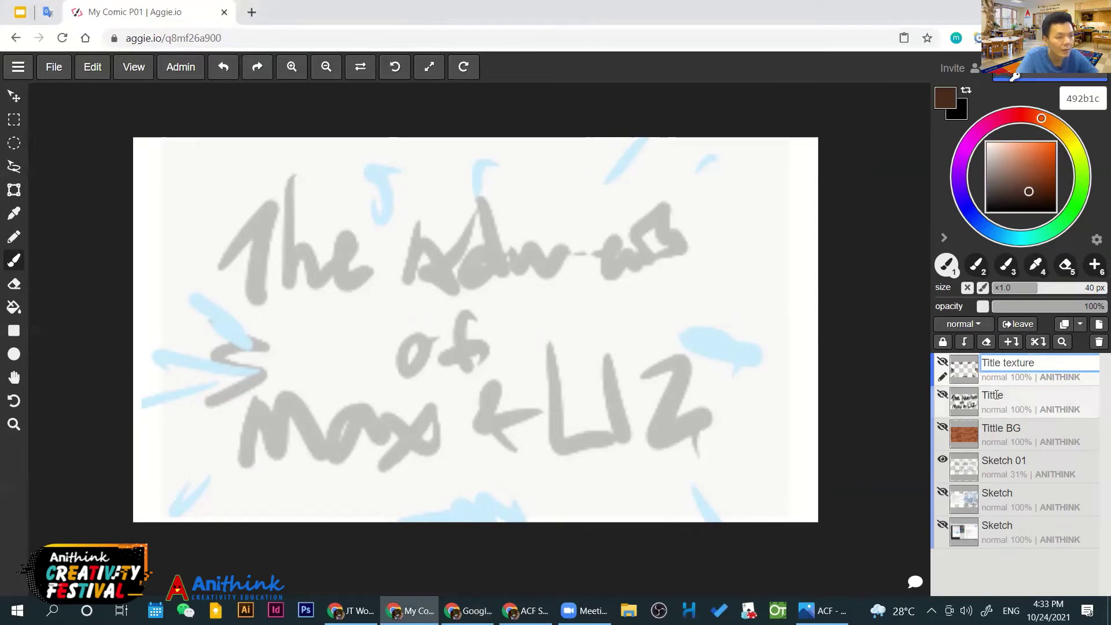
{"action": "double_click", "coordinate": [1001, 409]}
{"action": "type", "text": "Title"}
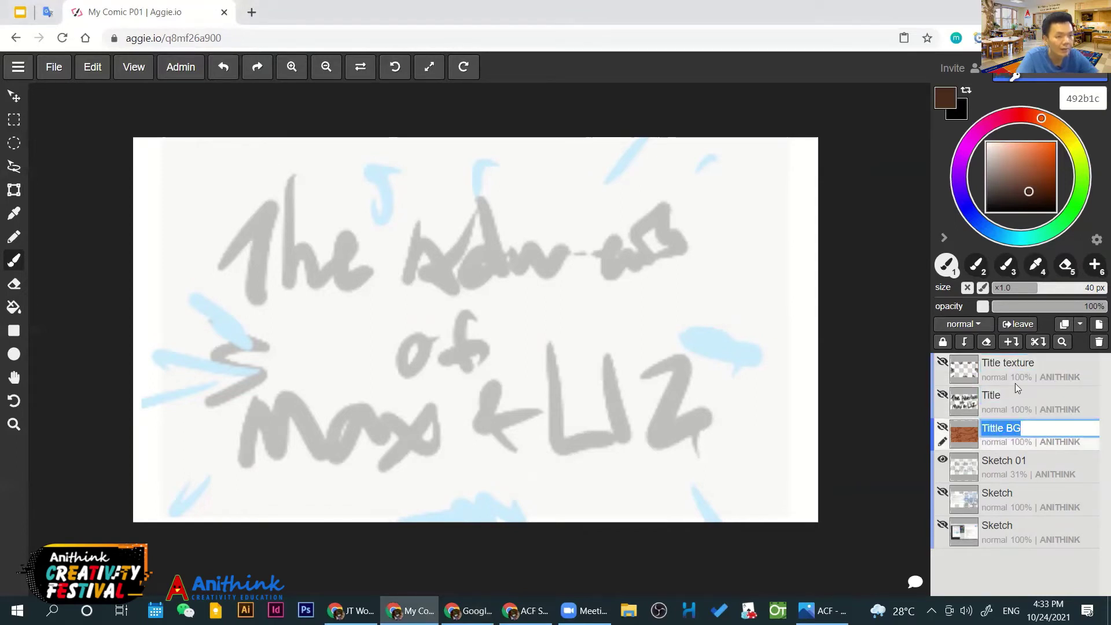
{"action": "type", "text": "Title BG"}
{"action": "left_click", "coordinate": [1007, 368]}
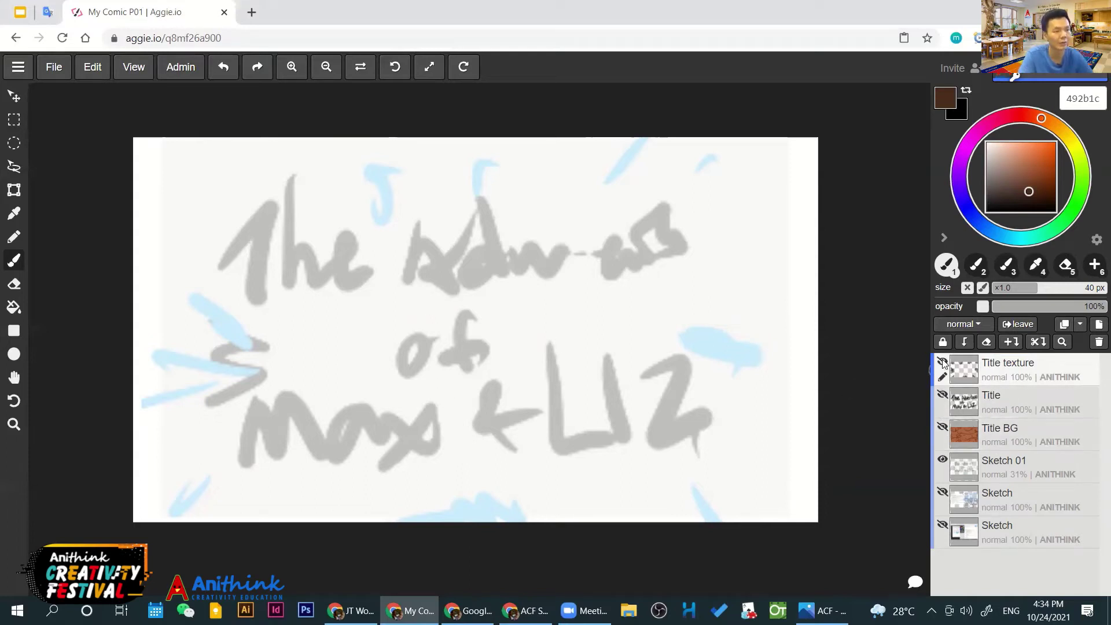
Rename Sketch 01 to Title Sketch 01 and hide it
{"action": "left_click", "coordinate": [963, 461]}
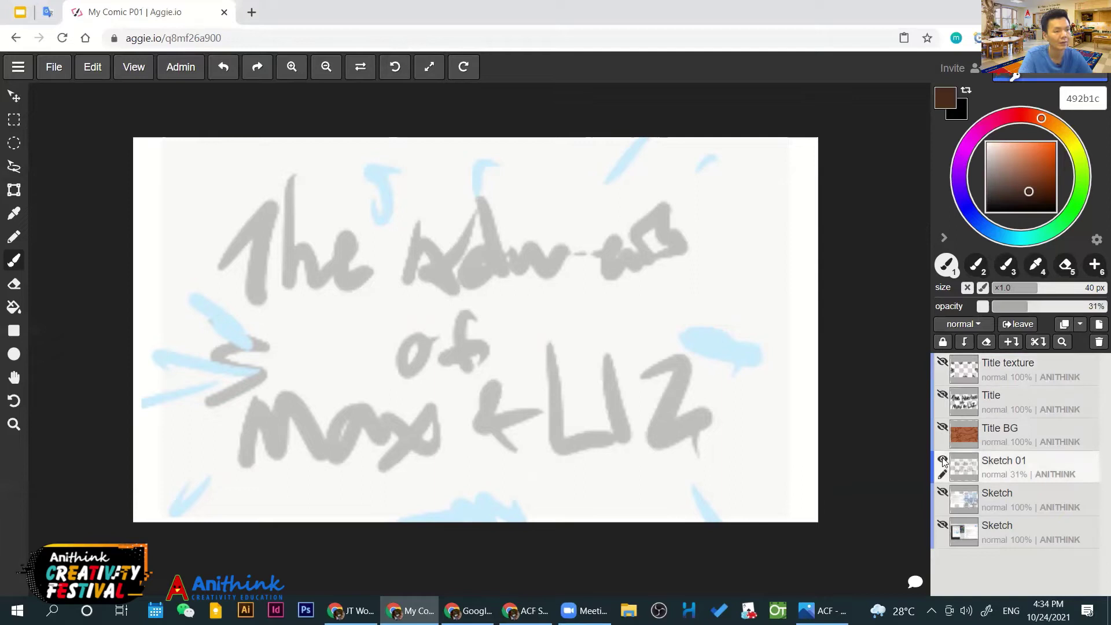
{"action": "left_click", "coordinate": [942, 460]}
{"action": "left_click", "coordinate": [942, 460]}
{"action": "left_click", "coordinate": [942, 460]}
{"action": "left_click", "coordinate": [942, 460]}
{"action": "double_click", "coordinate": [987, 462]}
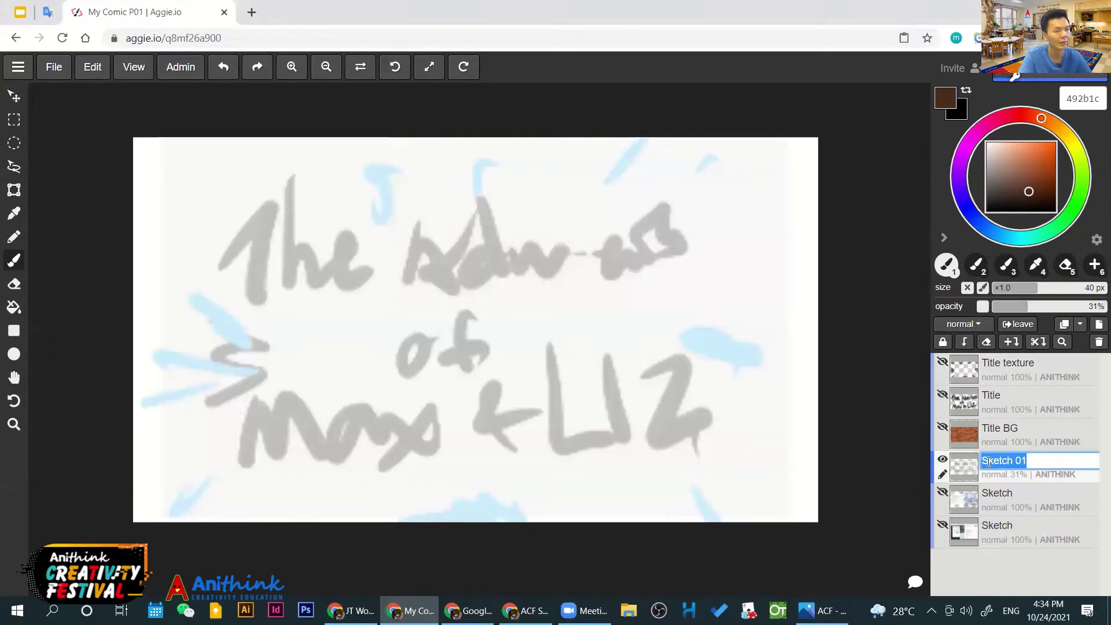
{"action": "left_click", "coordinate": [984, 461]}
{"action": "type", "text": "Title"}
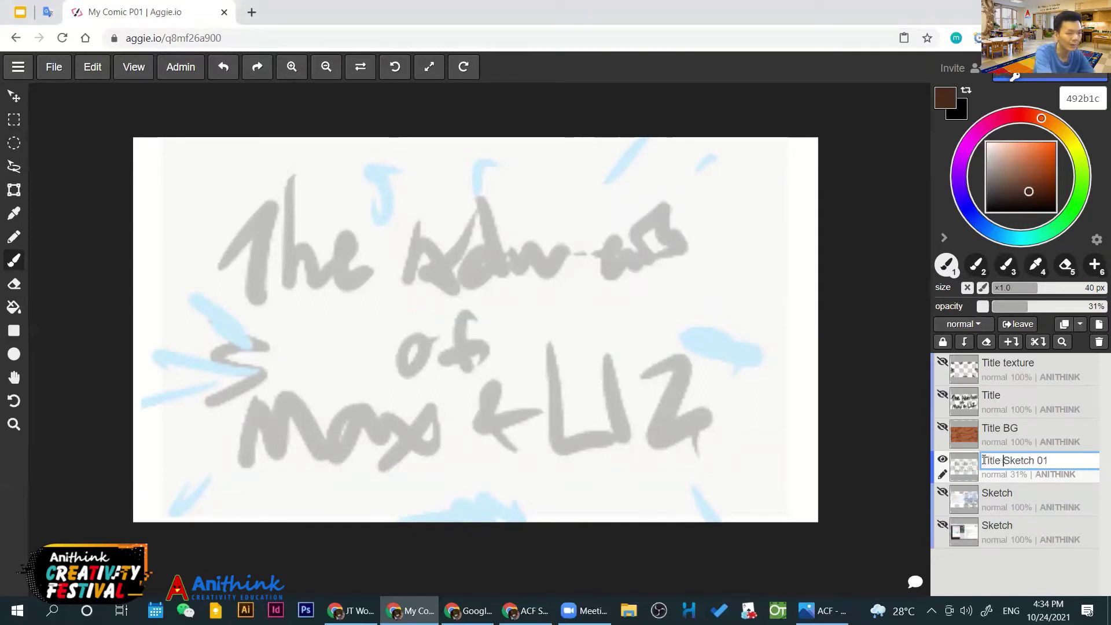
{"action": "key", "text": "Return"}
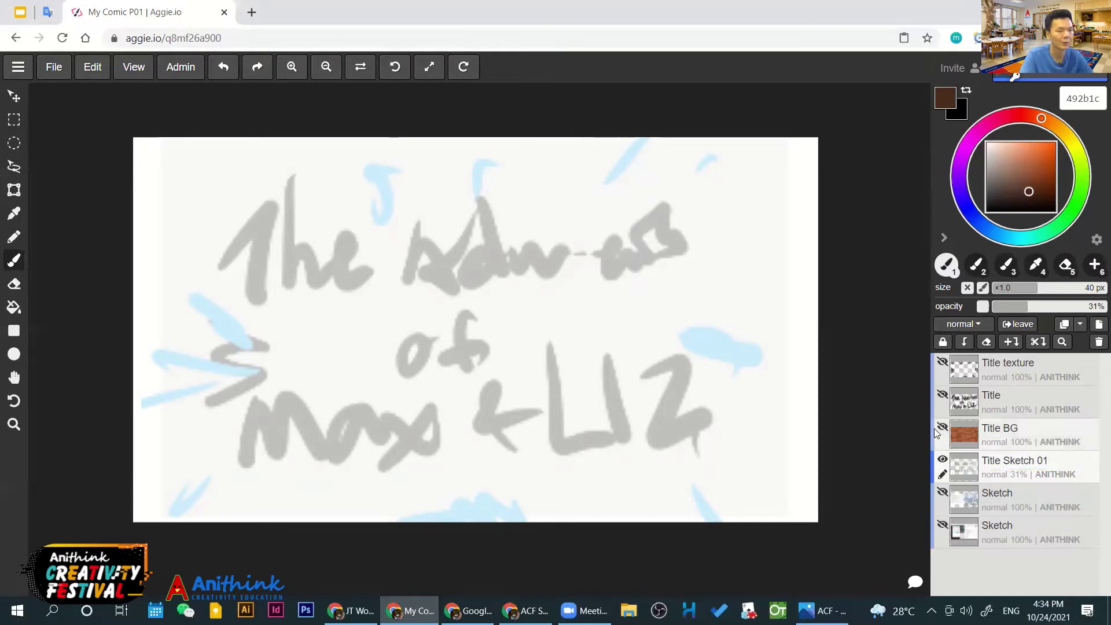
{"action": "left_click", "coordinate": [942, 461]}
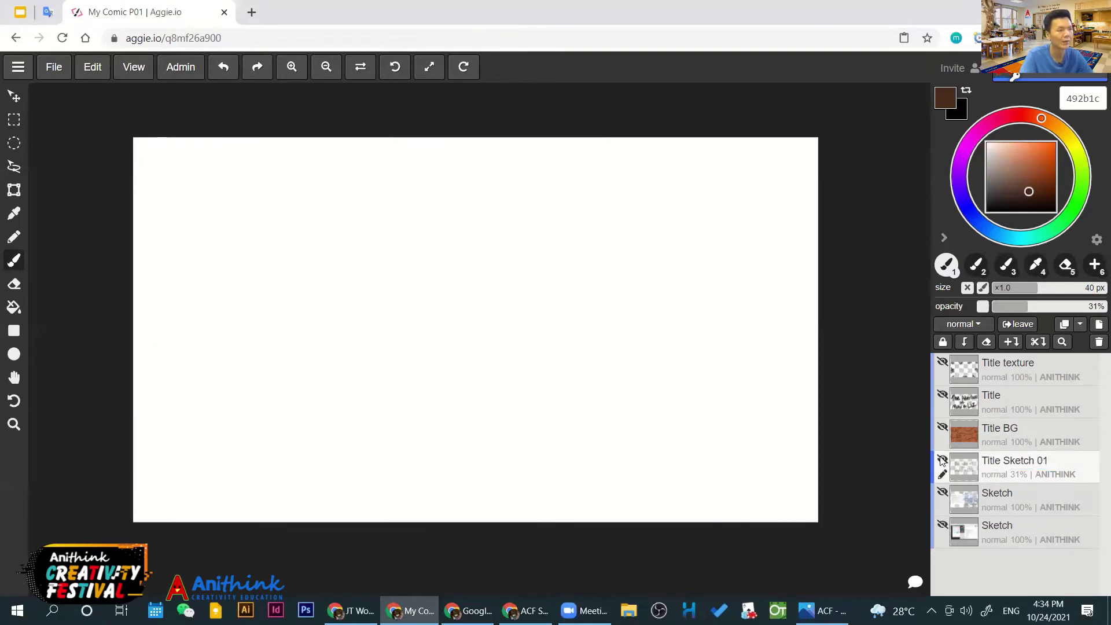
Show the storyboard Sketch layer, make it active and pick green
{"action": "left_click", "coordinate": [943, 493]}
{"action": "left_click", "coordinate": [997, 496]}
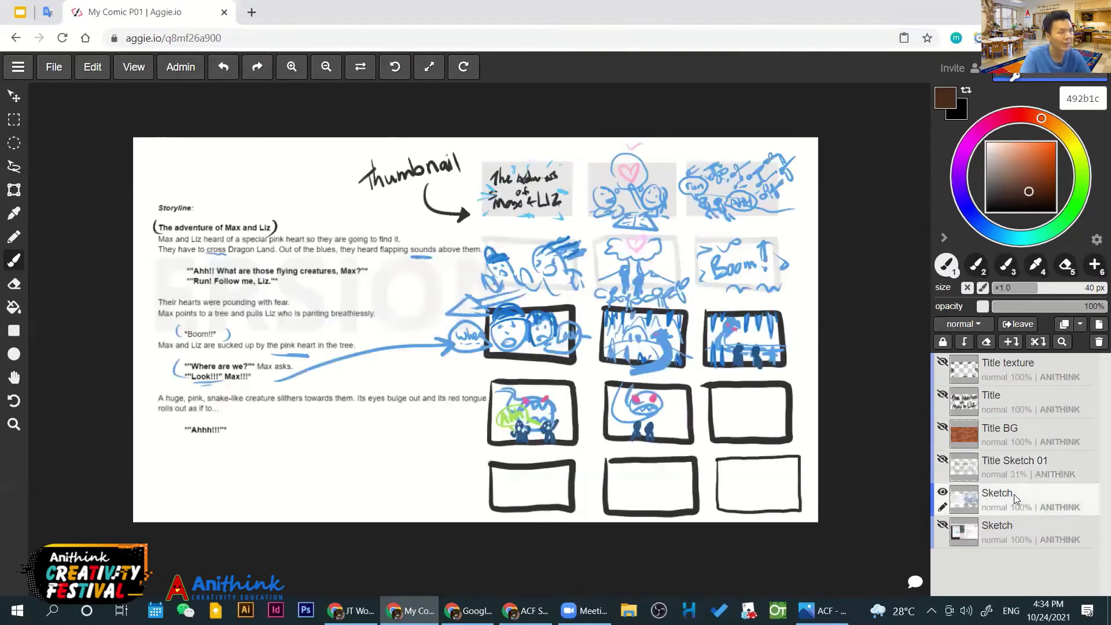
{"action": "scroll", "coordinate": [608, 198], "scroll_direction": "up", "scroll_amount": 3}
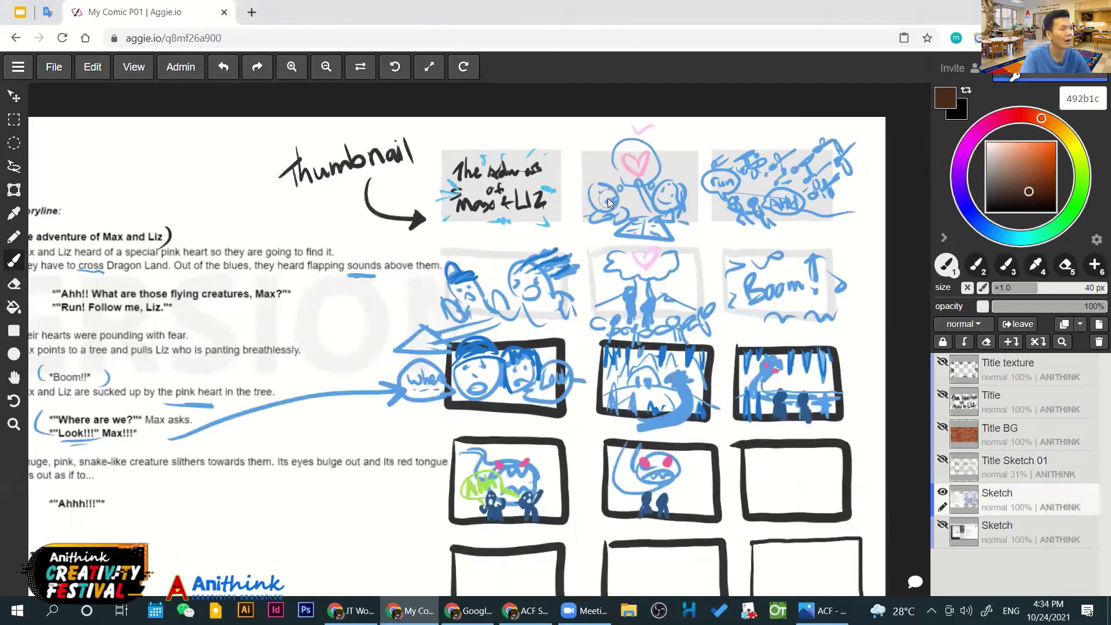
{"action": "scroll", "coordinate": [607, 197], "scroll_direction": "down", "scroll_amount": 3}
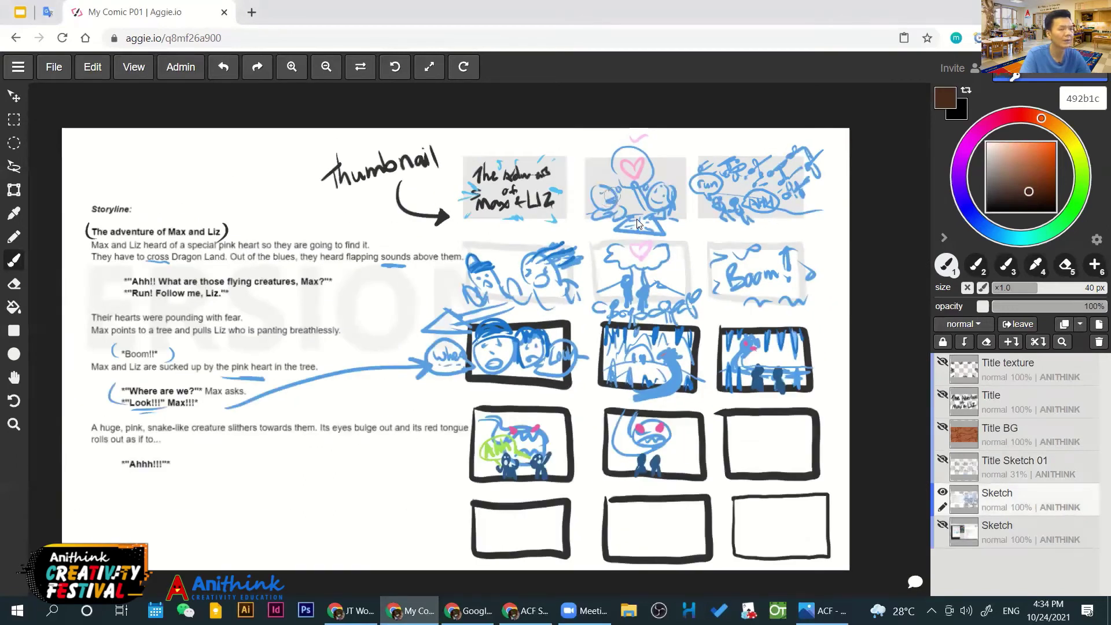
{"action": "left_click", "coordinate": [1078, 197]}
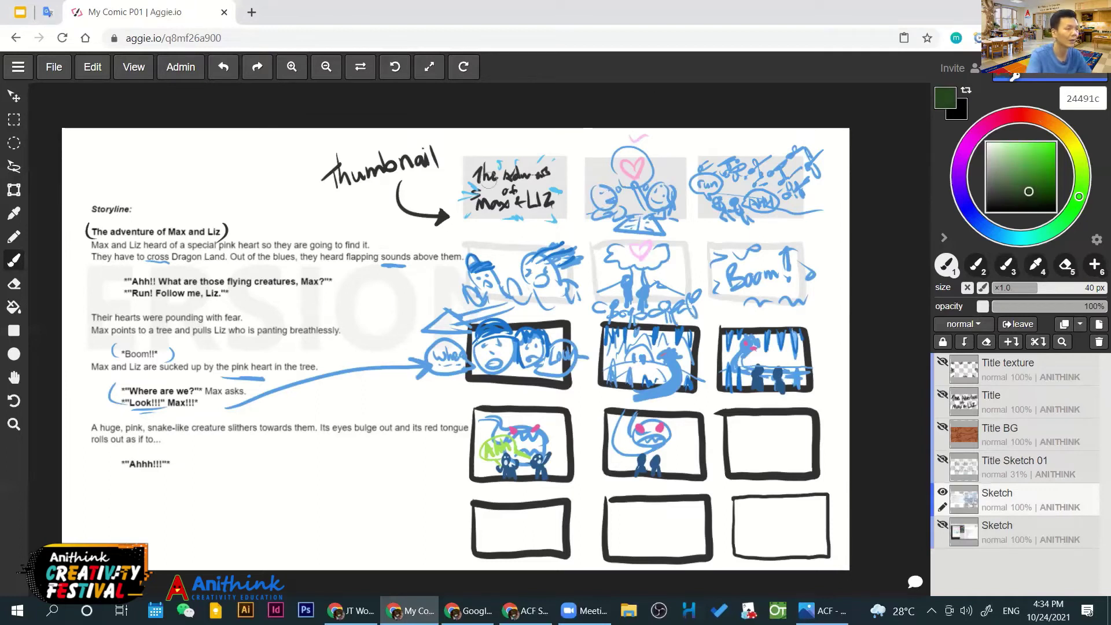
In bright green, tick thumbnails 1 and 3 and draw an X over thumbnail 2
{"action": "left_click_drag", "start_coordinate": [497, 144], "coordinate": [553, 130]}
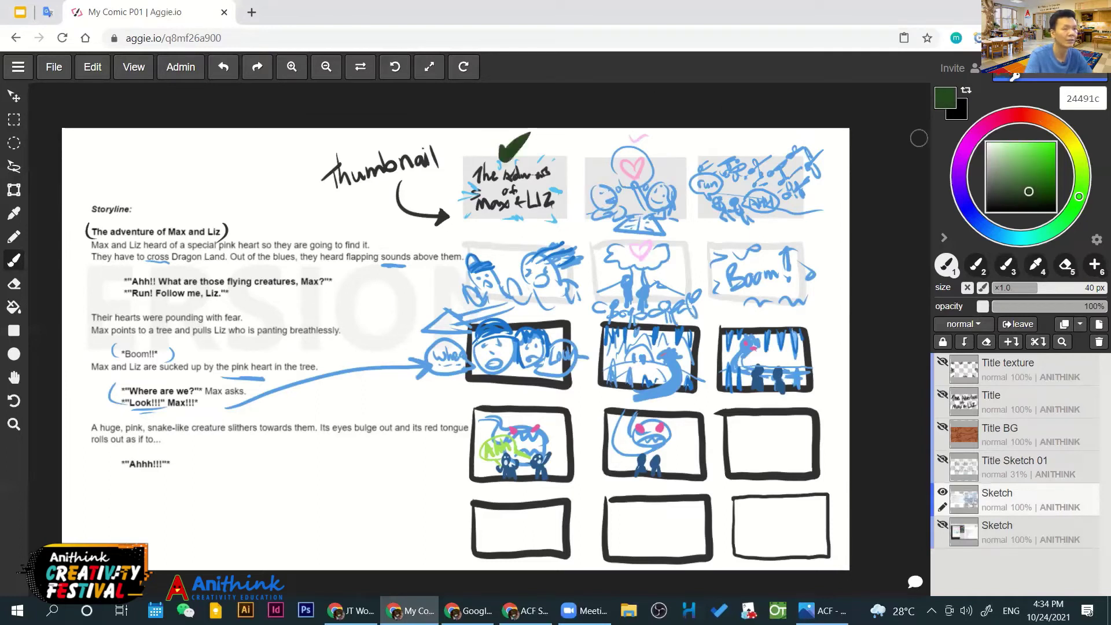
{"action": "key", "text": "ctrl+z"}
{"action": "left_click", "coordinate": [1042, 148]}
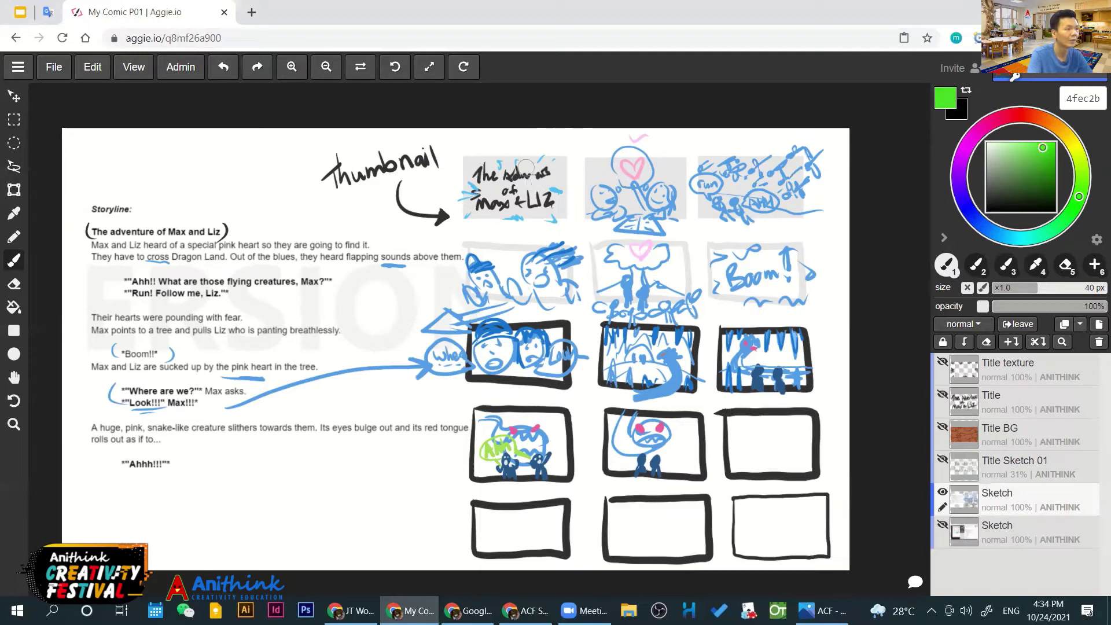
{"action": "left_click_drag", "start_coordinate": [513, 148], "coordinate": [530, 136]}
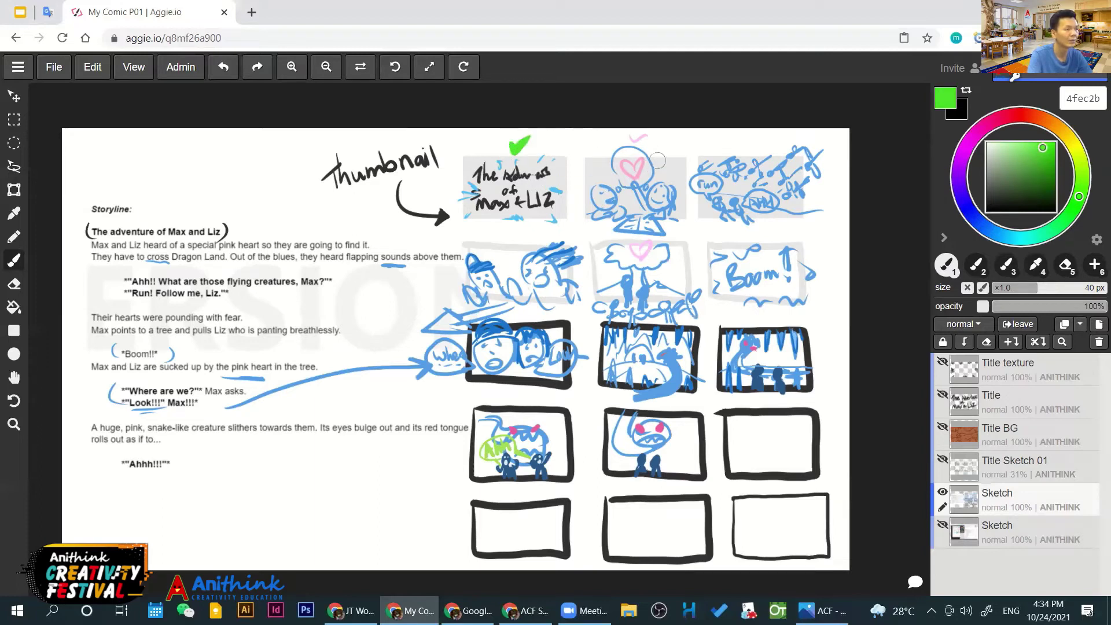
{"action": "left_click_drag", "start_coordinate": [660, 145], "coordinate": [675, 161]}
{"action": "left_click_drag", "start_coordinate": [676, 145], "coordinate": [660, 160]}
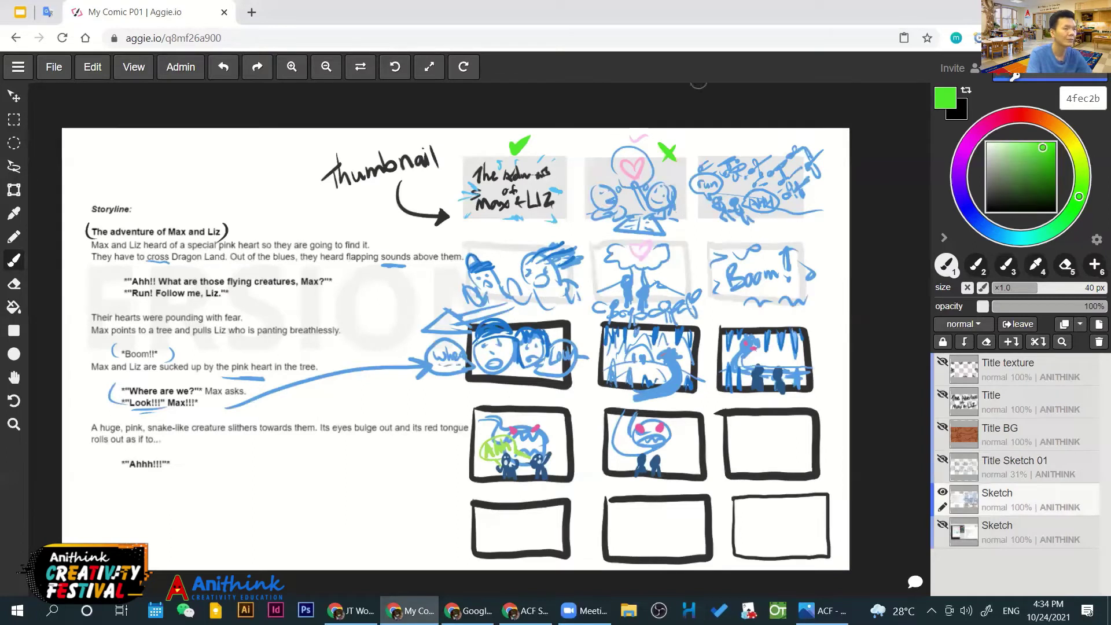
{"action": "mouse_move", "coordinate": [742, 148]}
{"action": "left_mouse_down"}
{"action": "mouse_move", "coordinate": [752, 157]}
{"action": "mouse_move", "coordinate": [773, 138]}
{"action": "left_mouse_up"}
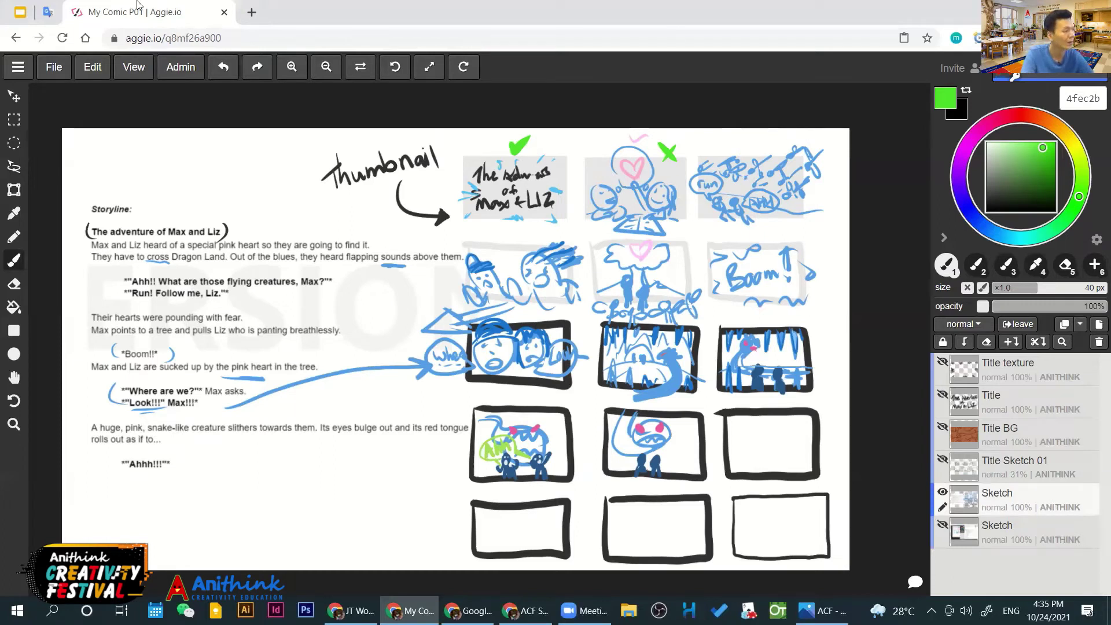
Rectangle-select thumbnail 3, toggle the Sketch layer off and on, then deselect
{"action": "left_click", "coordinate": [13, 120]}
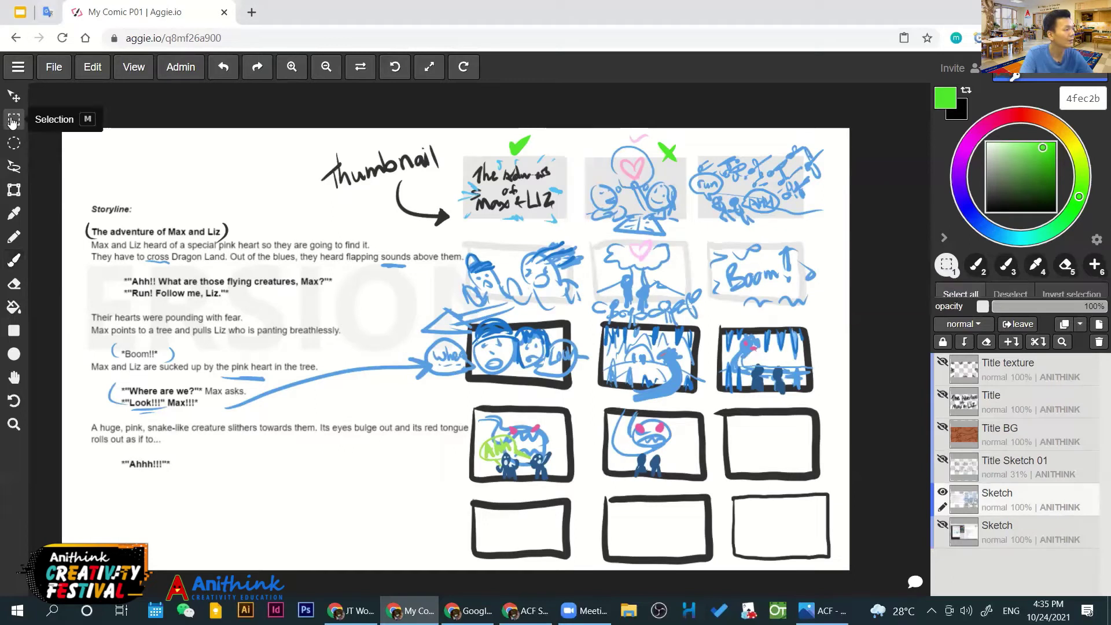
{"action": "left_click_drag", "start_coordinate": [688, 138], "coordinate": [836, 229]}
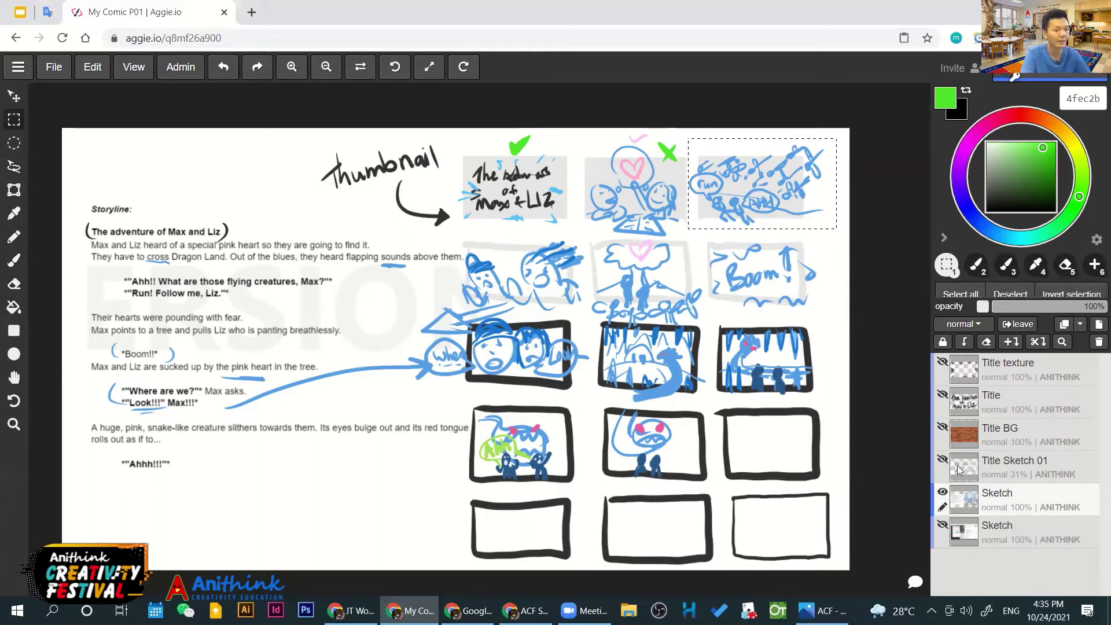
{"action": "left_click", "coordinate": [942, 492]}
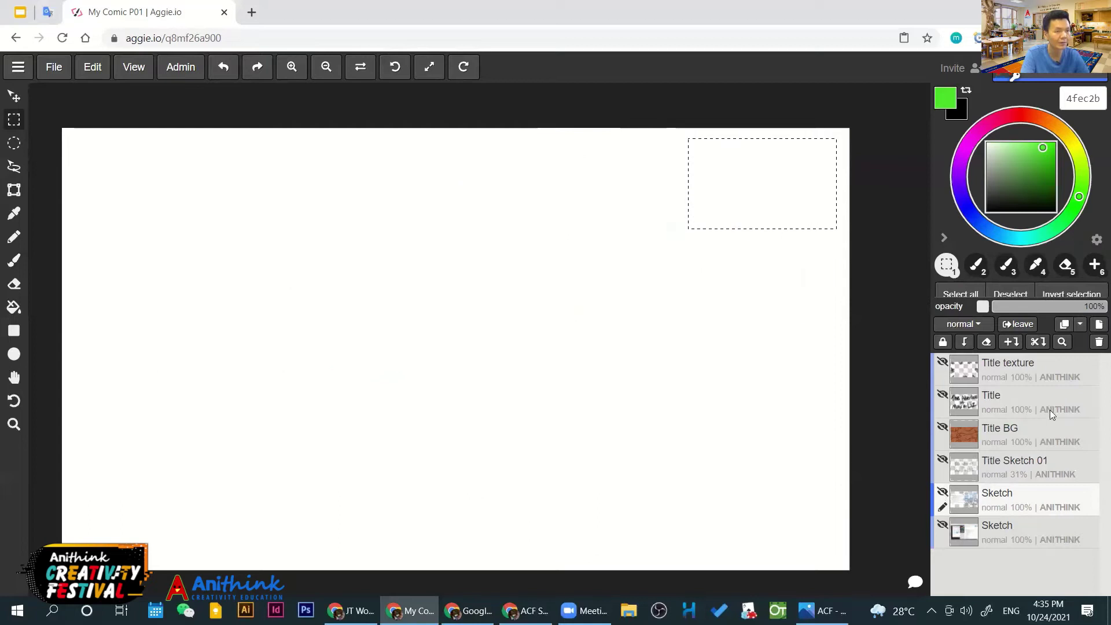
{"action": "left_click", "coordinate": [941, 492]}
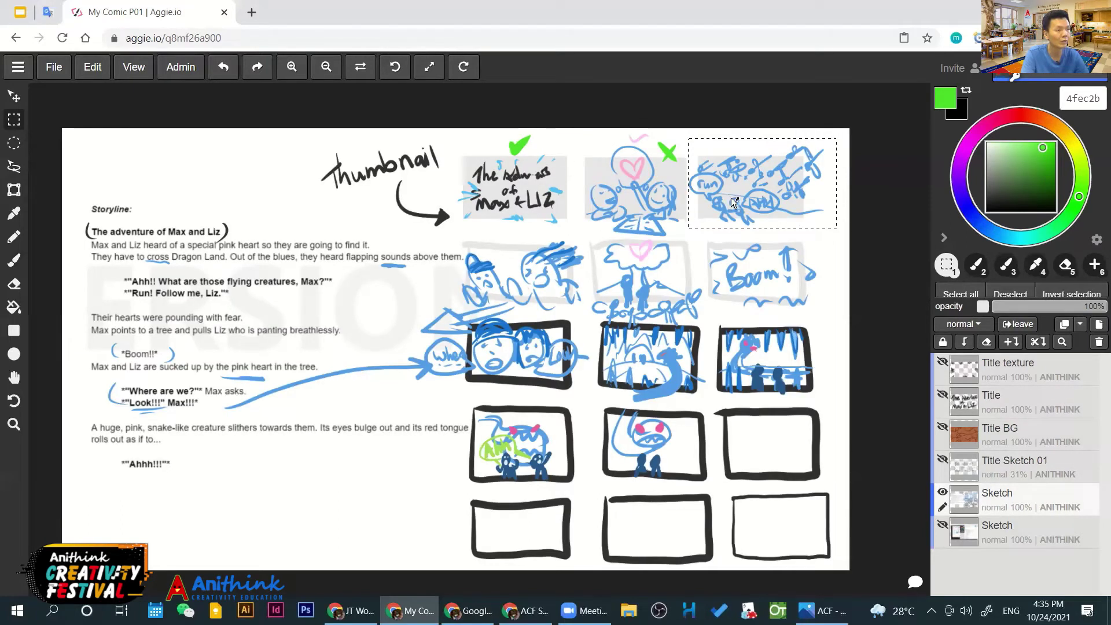
{"action": "left_click", "coordinate": [774, 287]}
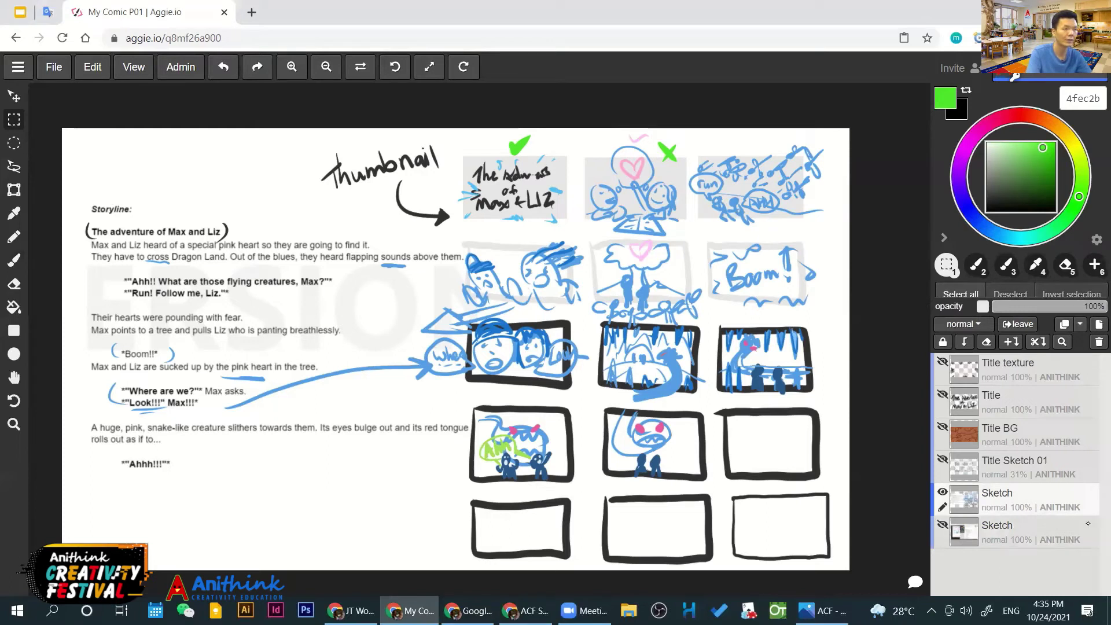
With a 16 px darker-green brush, number thumbnails 1 to 6
{"action": "left_click", "coordinate": [1036, 157]}
{"action": "key", "text": "b"}
{"action": "key", "text": "["}
{"action": "key", "text": "["}
{"action": "key", "text": "["}
{"action": "key", "text": "["}
{"action": "key", "text": "["}
{"action": "key", "text": "["}
{"action": "left_click_drag", "start_coordinate": [452, 155], "coordinate": [453, 167]}
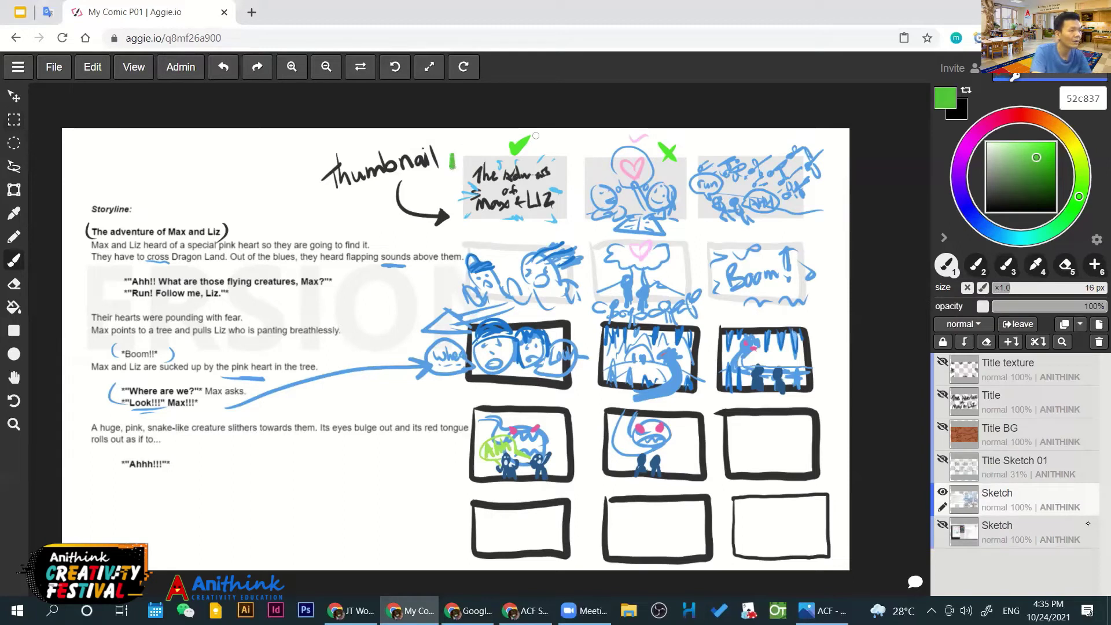
{"action": "left_click_drag", "start_coordinate": [583, 146], "coordinate": [579, 159]}
{"action": "left_click_drag", "start_coordinate": [696, 141], "coordinate": [694, 156]}
{"action": "left_click_drag", "start_coordinate": [451, 229], "coordinate": [460, 241]}
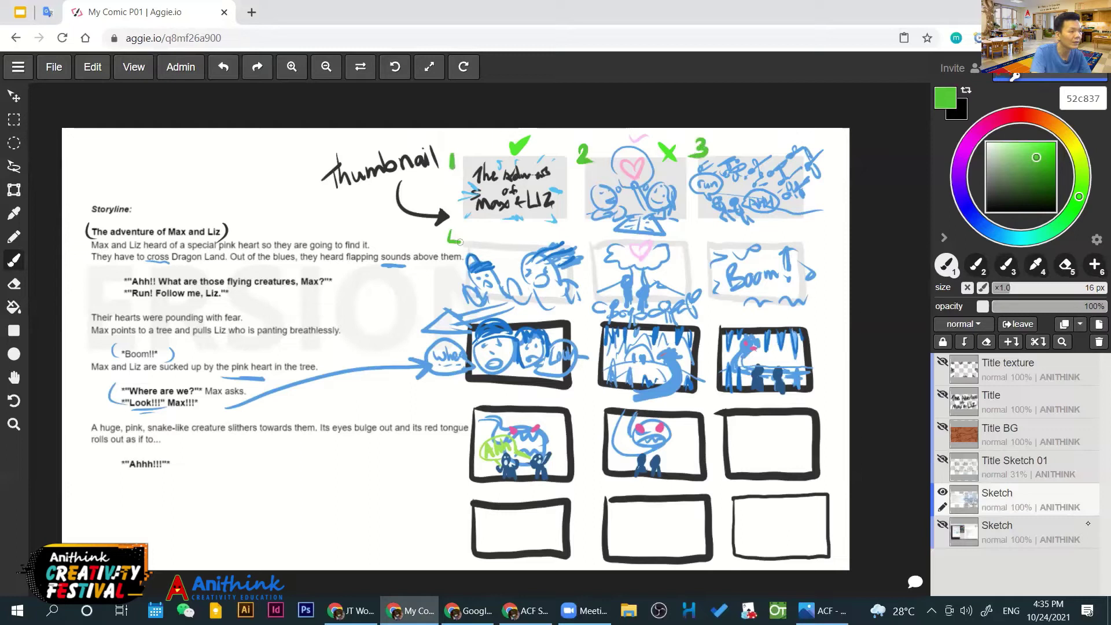
{"action": "left_click_drag", "start_coordinate": [585, 238], "coordinate": [582, 253]}
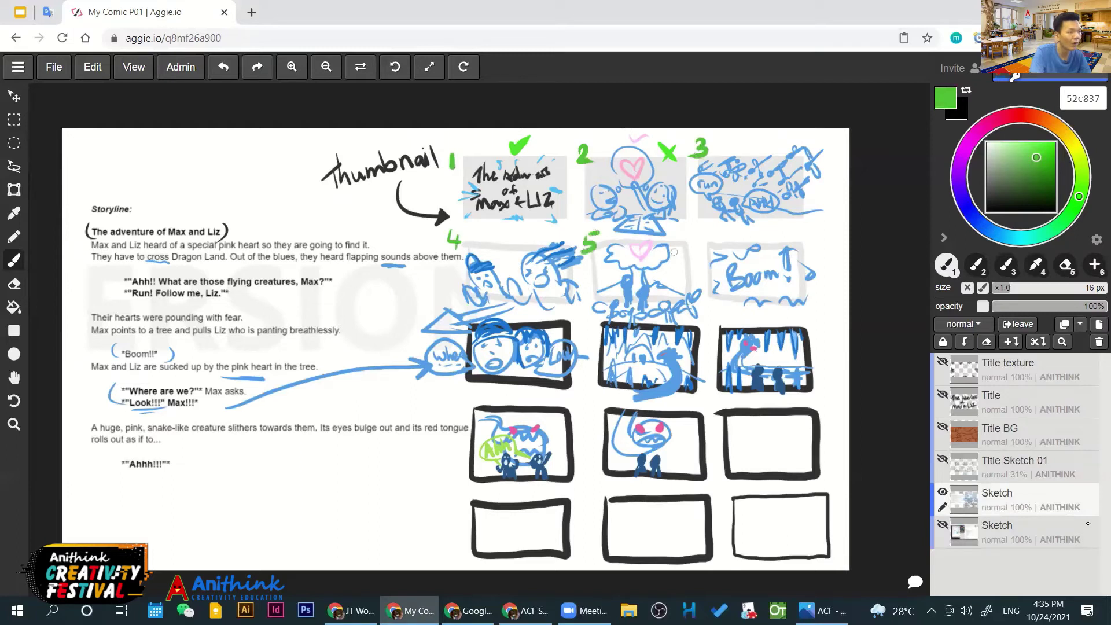
{"action": "mouse_move", "coordinate": [703, 229]}
{"action": "left_mouse_down"}
{"action": "mouse_move", "coordinate": [708, 247]}
{"action": "mouse_move", "coordinate": [698, 247]}
{"action": "left_mouse_up"}
Number the framed panels 7 to 10, then rectangle-select thumbnail 3
{"action": "left_click_drag", "start_coordinate": [454, 381], "coordinate": [454, 399]}
{"action": "left_click_drag", "start_coordinate": [589, 323], "coordinate": [584, 338]}
{"action": "left_click_drag", "start_coordinate": [712, 314], "coordinate": [715, 335]}
{"action": "mouse_move", "coordinate": [446, 444]}
{"action": "left_mouse_down"}
{"action": "mouse_move", "coordinate": [447, 457]}
{"action": "mouse_move", "coordinate": [461, 450]}
{"action": "left_mouse_up"}
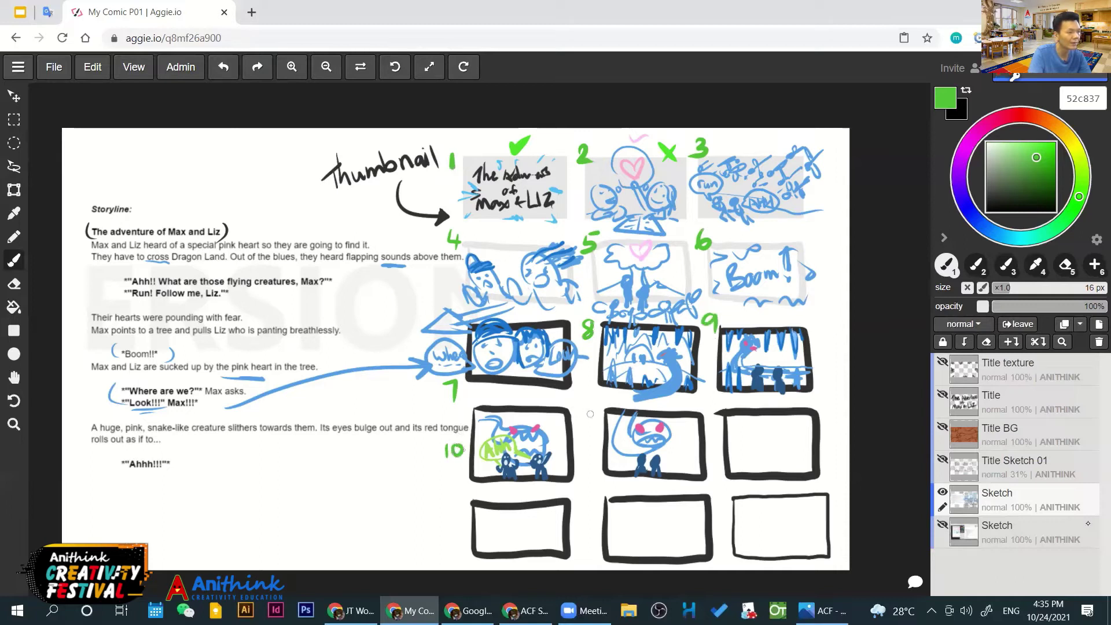
{"action": "left_click_drag", "start_coordinate": [450, 471], "coordinate": [461, 474]}
{"action": "mouse_move", "coordinate": [596, 400]}
{"action": "left_mouse_down"}
{"action": "mouse_move", "coordinate": [600, 425]}
{"action": "mouse_move", "coordinate": [590, 434]}
{"action": "left_mouse_up"}
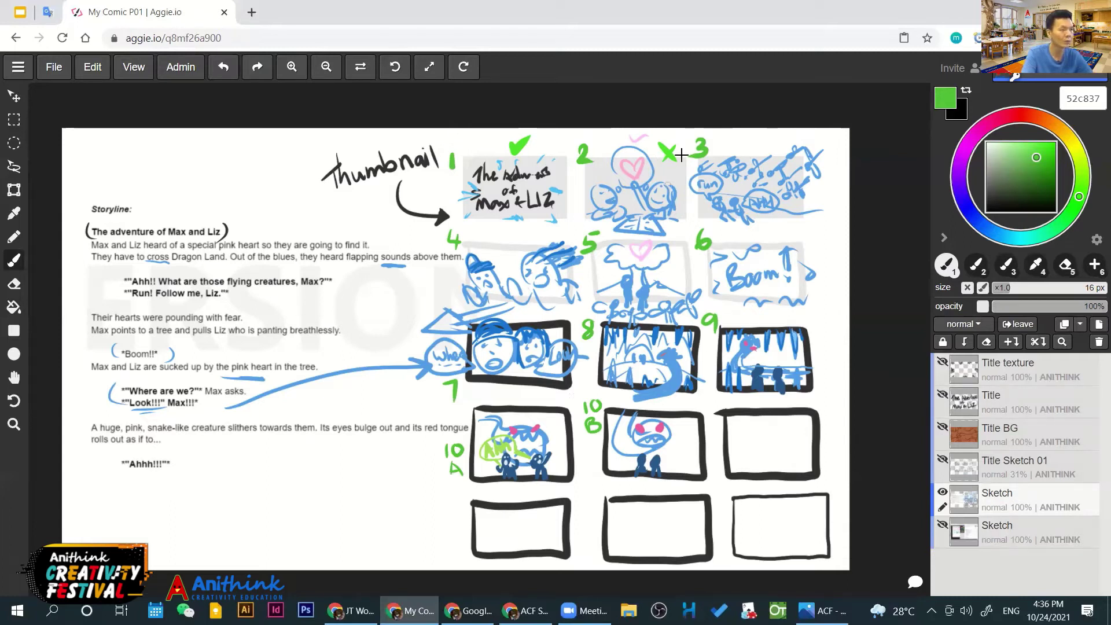
{"action": "key", "text": "m"}
{"action": "mouse_move", "coordinate": [687, 136]}
{"action": "left_mouse_down"}
{"action": "mouse_move", "coordinate": [725, 224]}
{"action": "mouse_move", "coordinate": [834, 228]}
{"action": "left_mouse_up"}
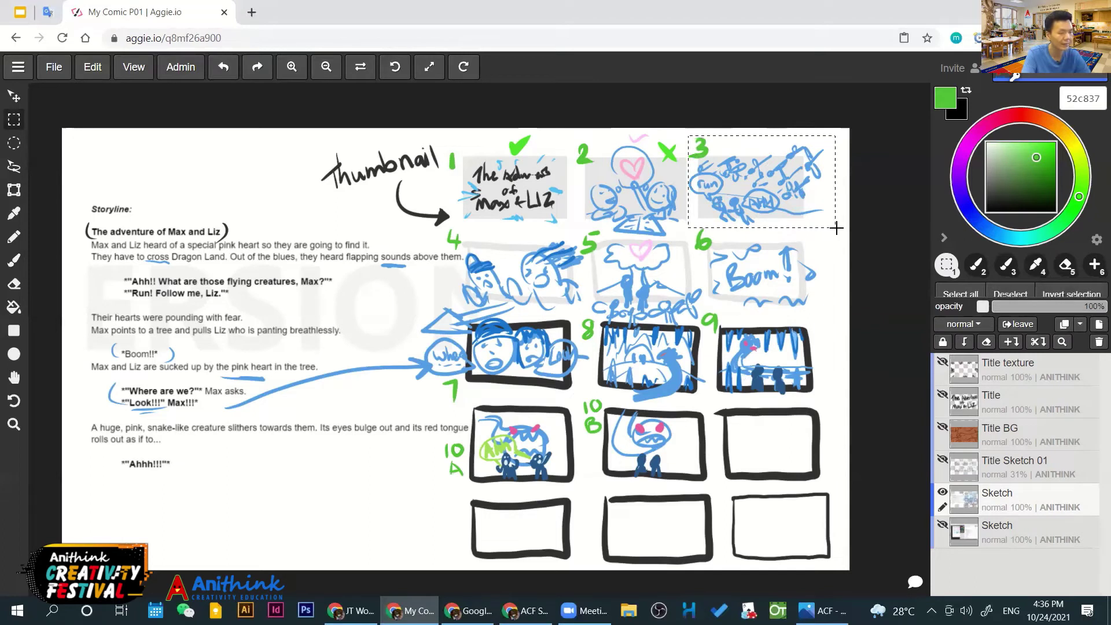
Hide the Sketch layer, add a new layer named P03, and paste thumbnail 3 onto it
{"action": "left_click", "coordinate": [942, 492]}
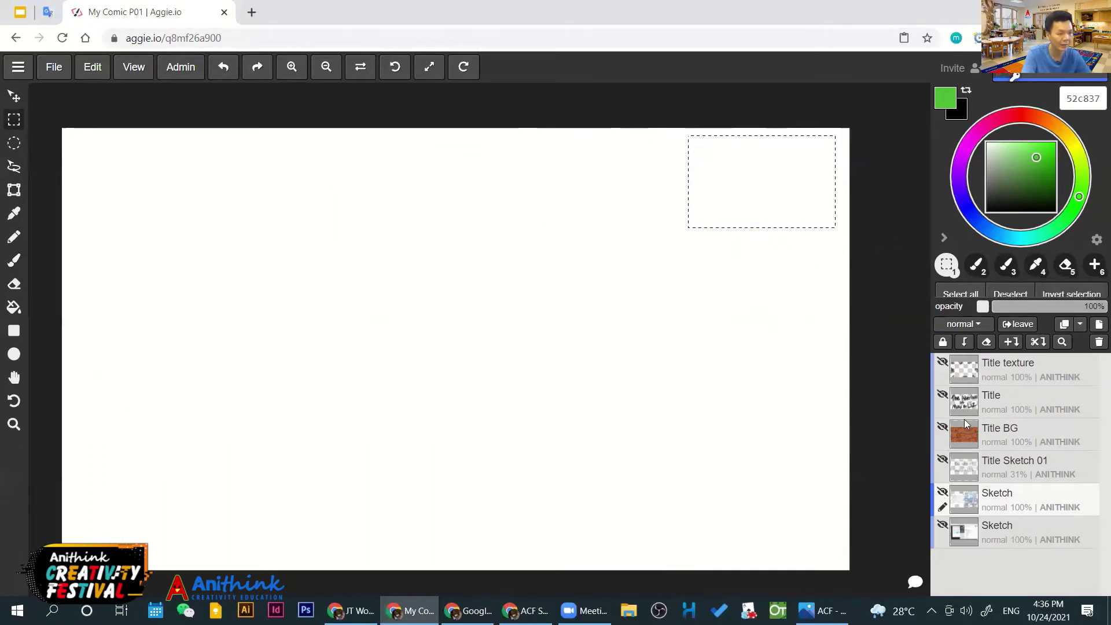
{"action": "left_click", "coordinate": [1005, 368]}
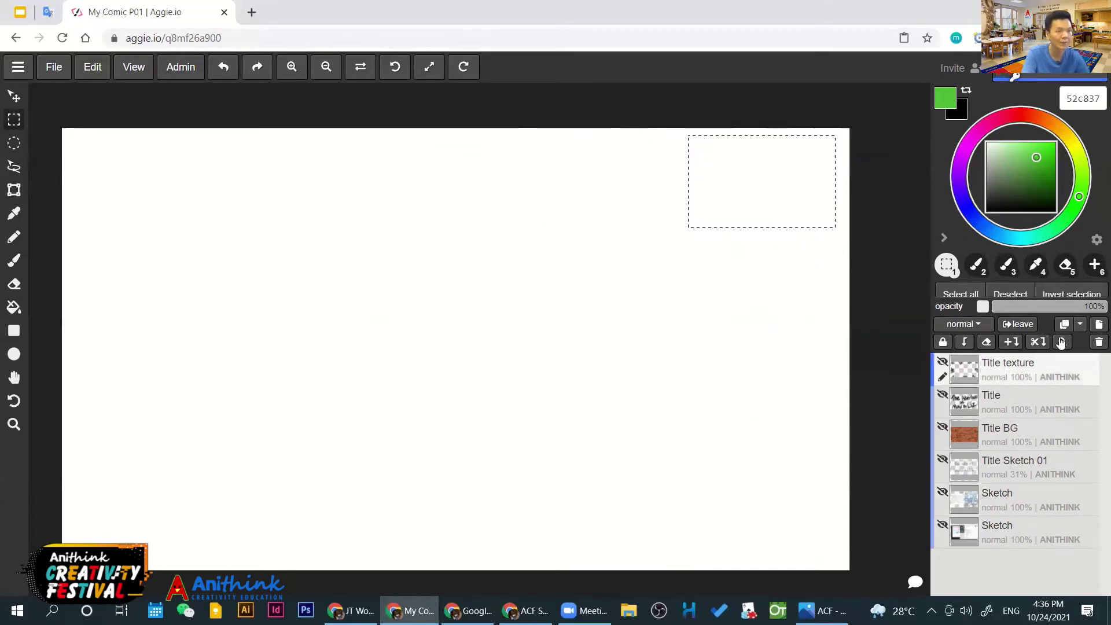
{"action": "left_click", "coordinate": [1097, 324]}
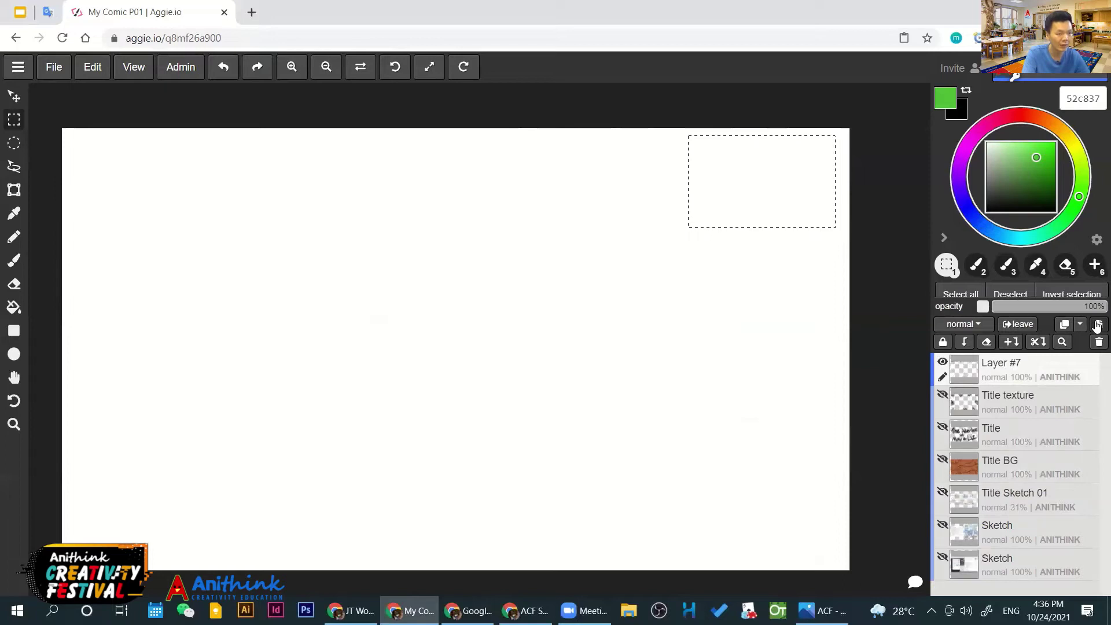
{"action": "double_click", "coordinate": [1005, 363]}
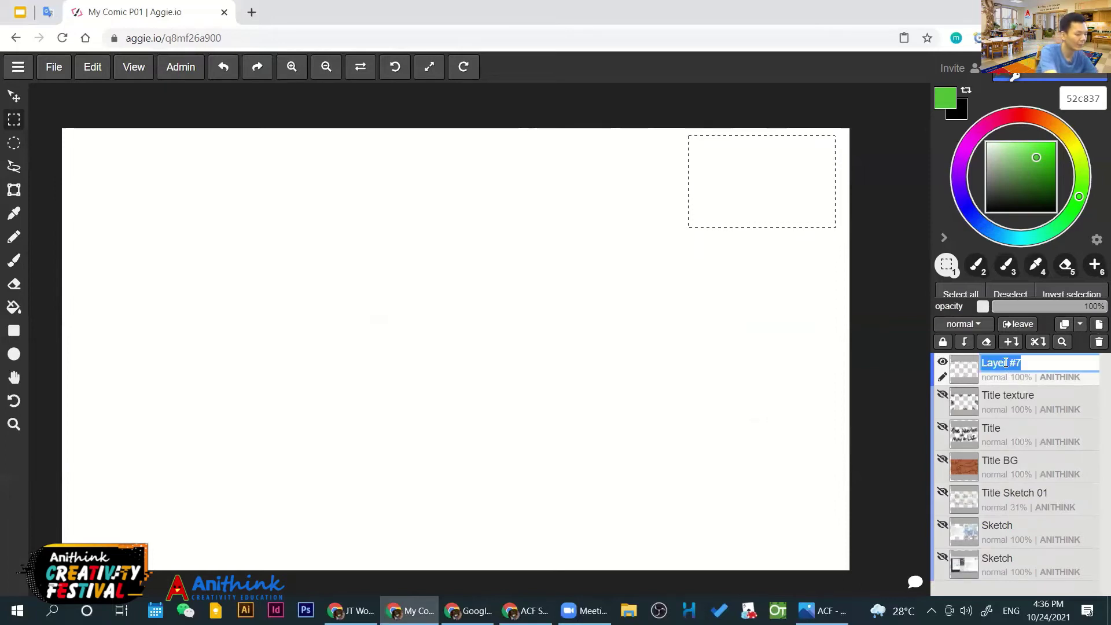
{"action": "type", "text": "P03"}
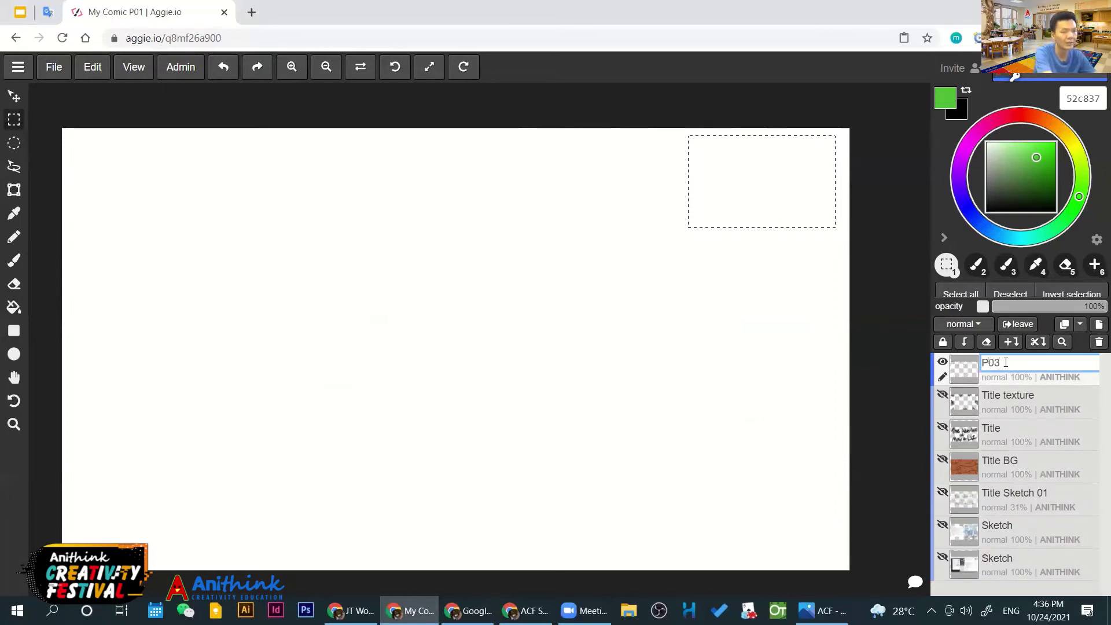
{"action": "key", "text": "Return"}
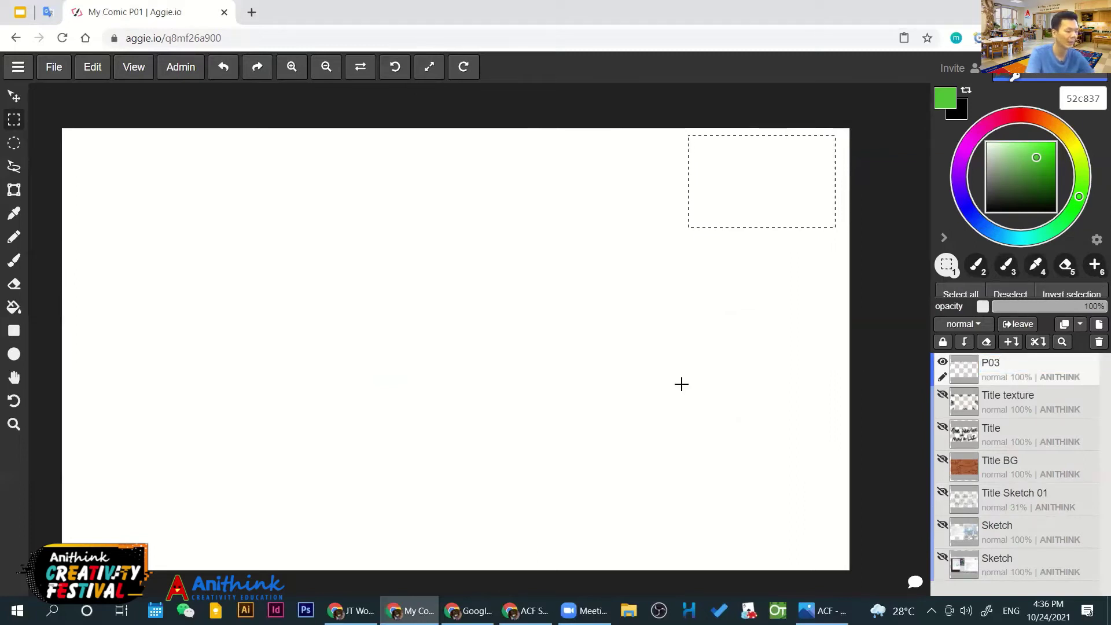
{"action": "key", "text": "ctrl+v"}
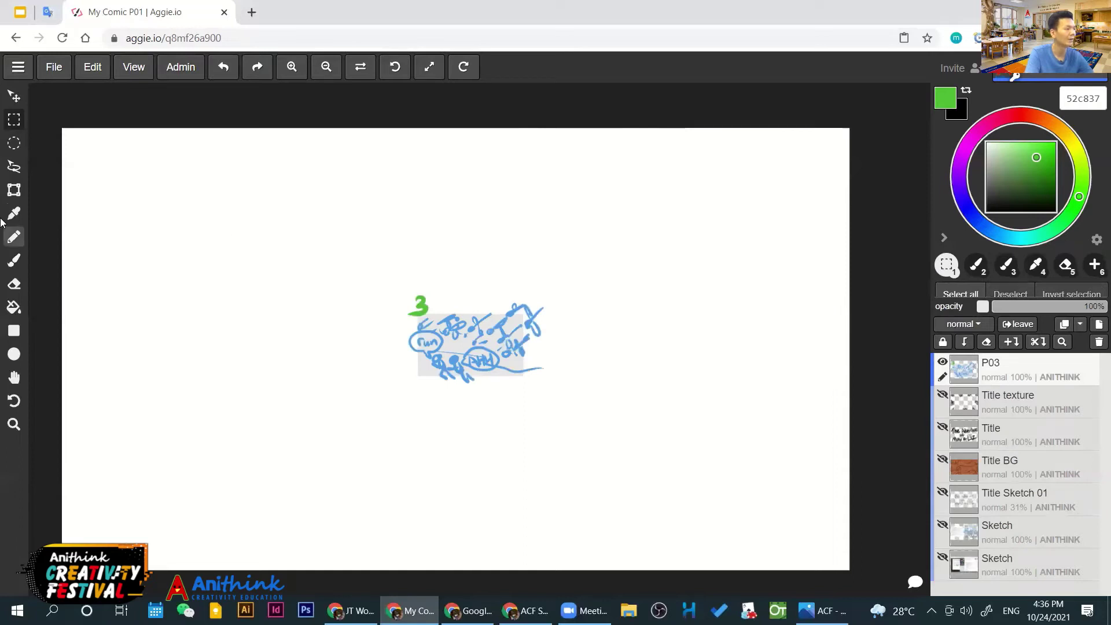
Transform the pasted sketch to fill the canvas and apply it
{"action": "left_click", "coordinate": [14, 189]}
{"action": "left_click_drag", "start_coordinate": [770, 184], "coordinate": [876, 134]}
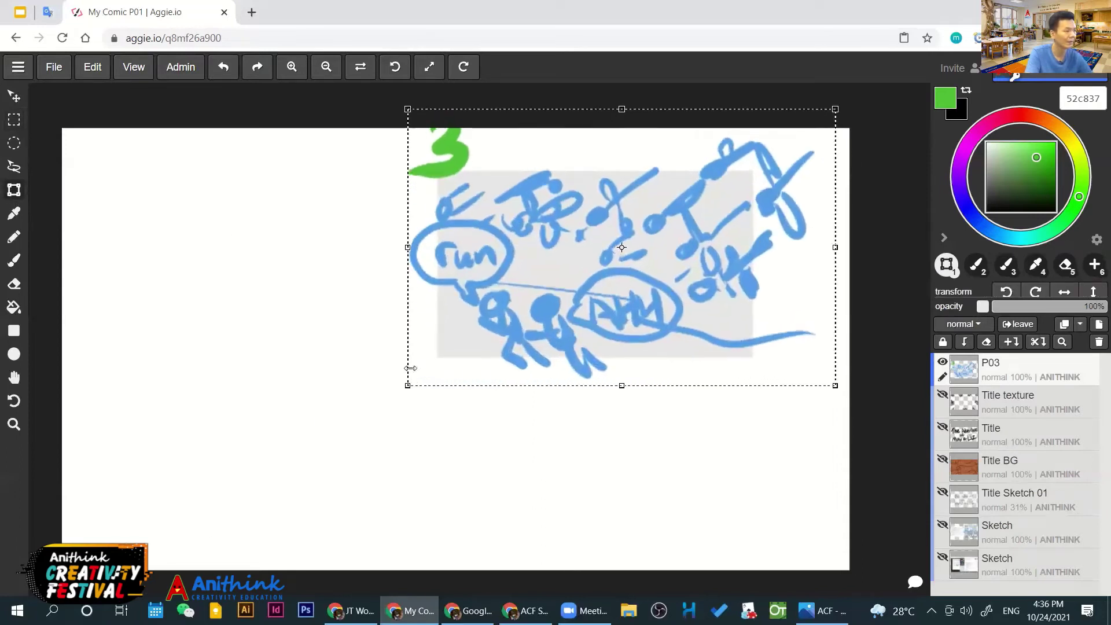
{"action": "left_click_drag", "start_coordinate": [410, 368], "coordinate": [83, 368]}
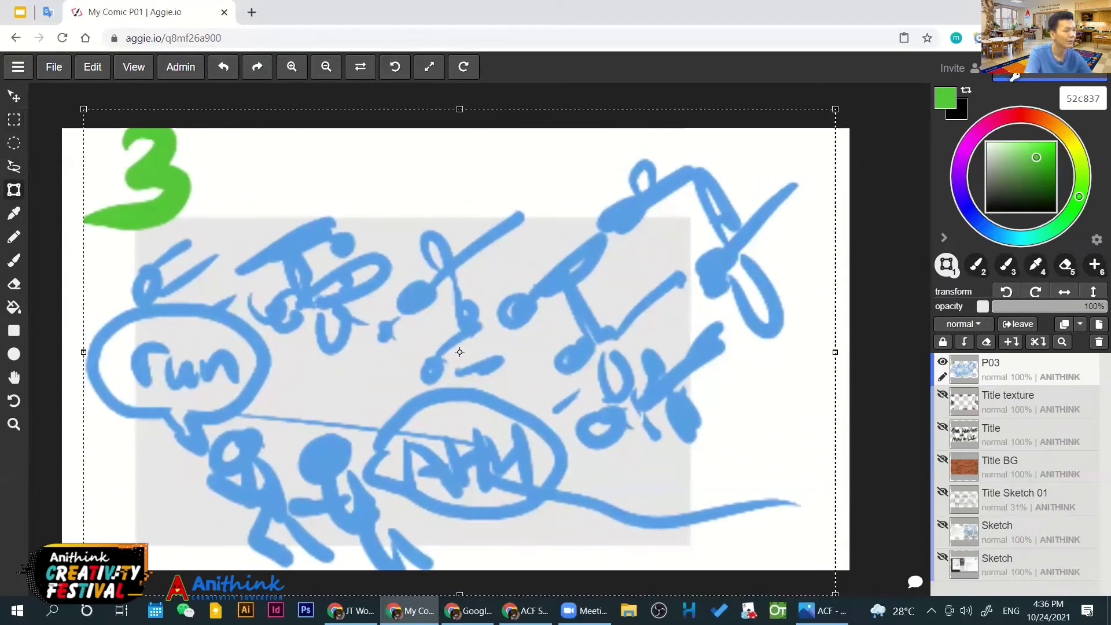
{"action": "left_click_drag", "start_coordinate": [417, 467], "coordinate": [419, 449]}
{"action": "left_click_drag", "start_coordinate": [846, 86], "coordinate": [849, 85]}
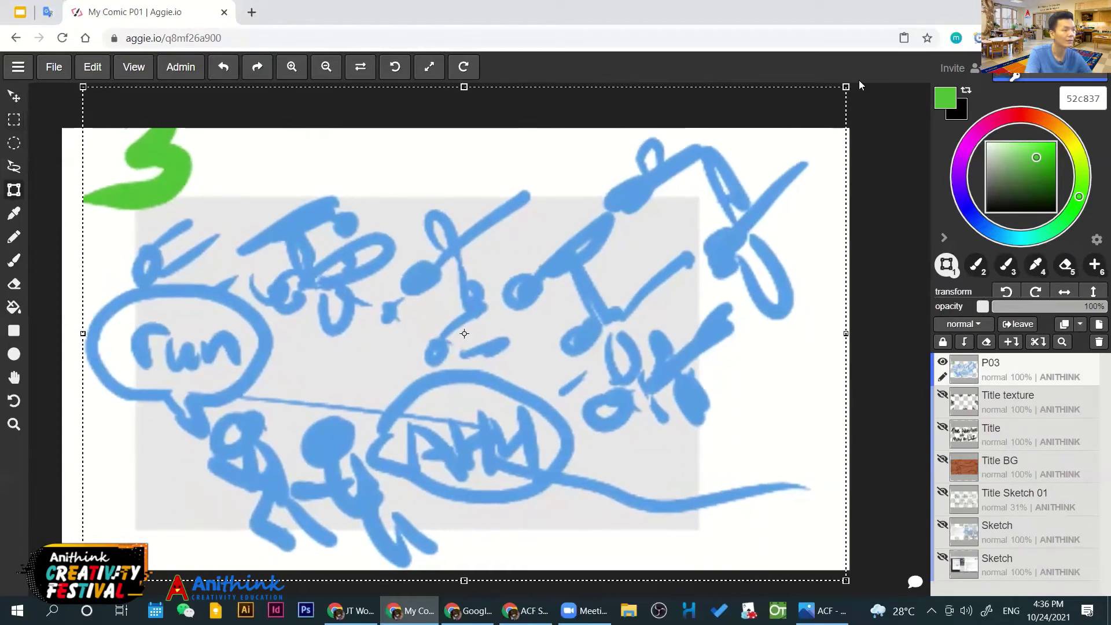
{"action": "left_click_drag", "start_coordinate": [618, 312], "coordinate": [594, 312]}
{"action": "left_click_drag", "start_coordinate": [636, 278], "coordinate": [661, 278]}
{"action": "left_click_drag", "start_coordinate": [845, 89], "coordinate": [843, 91]}
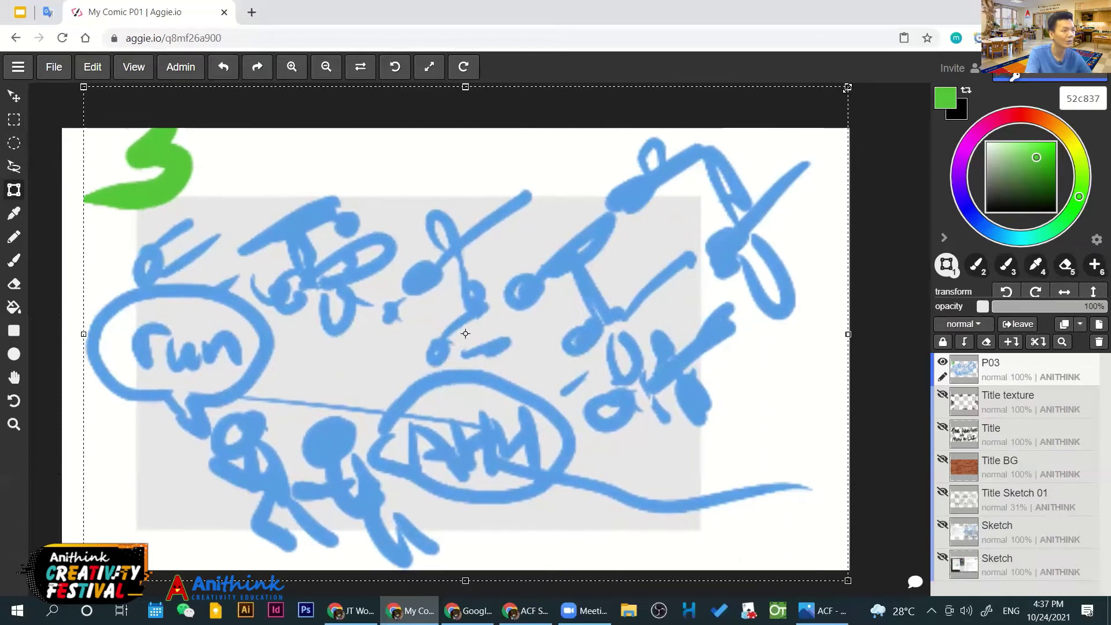
{"action": "left_click", "coordinate": [15, 99]}
Rename the layer to P03 -Sketch and add a new layer named P03 -Text above it
{"action": "double_click", "coordinate": [1001, 363]}
{"action": "type", "text": "-Ske"}
{"action": "key", "text": "Return"}
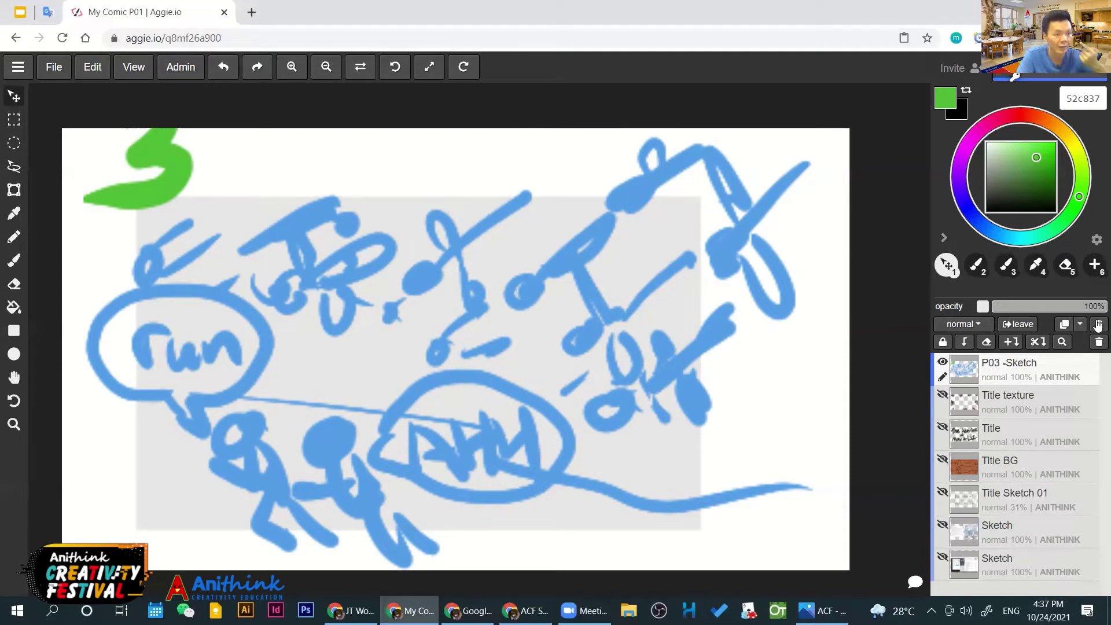
{"action": "key", "text": "ctrl+shift+n"}
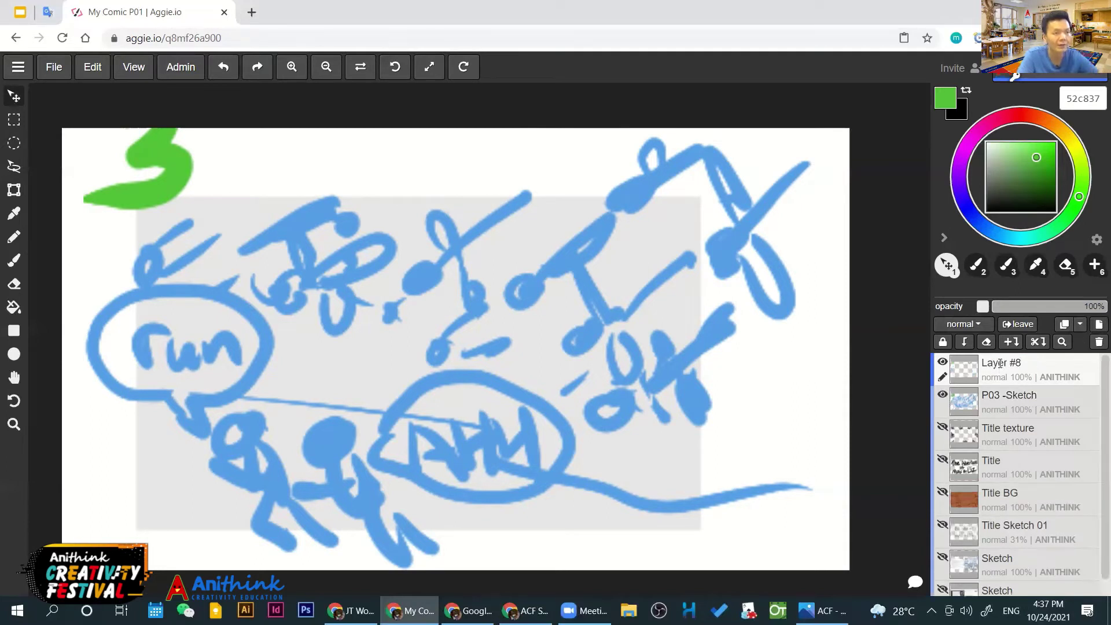
{"action": "double_click", "coordinate": [1000, 363]}
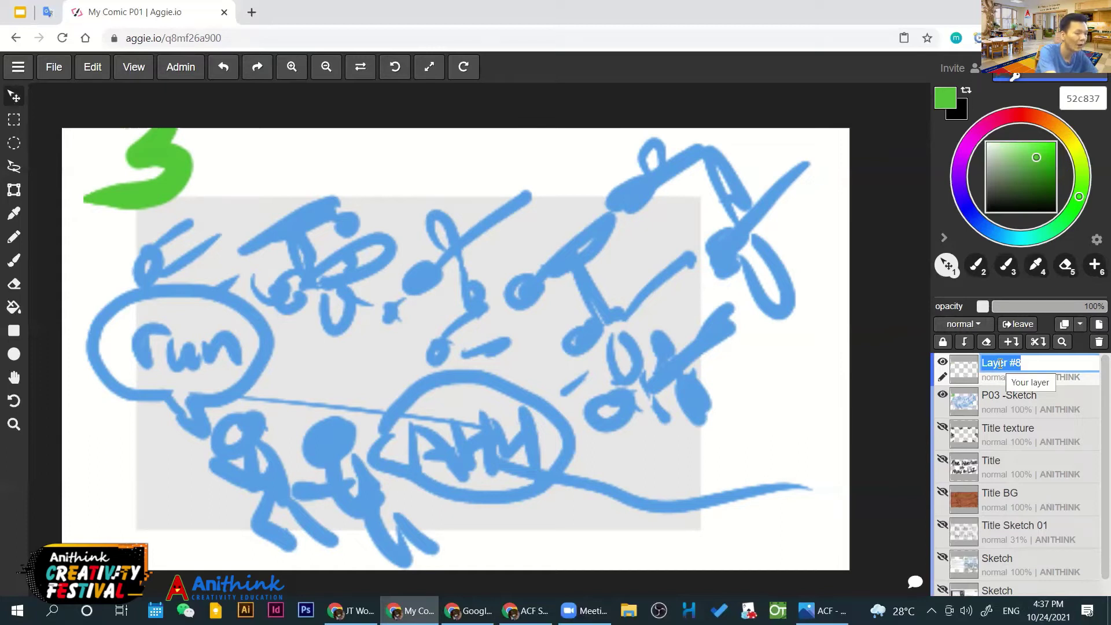
{"action": "type", "text": "P03 -Ou"}
{"action": "key", "text": "BackSpace"}
{"action": "key", "text": "BackSpace"}
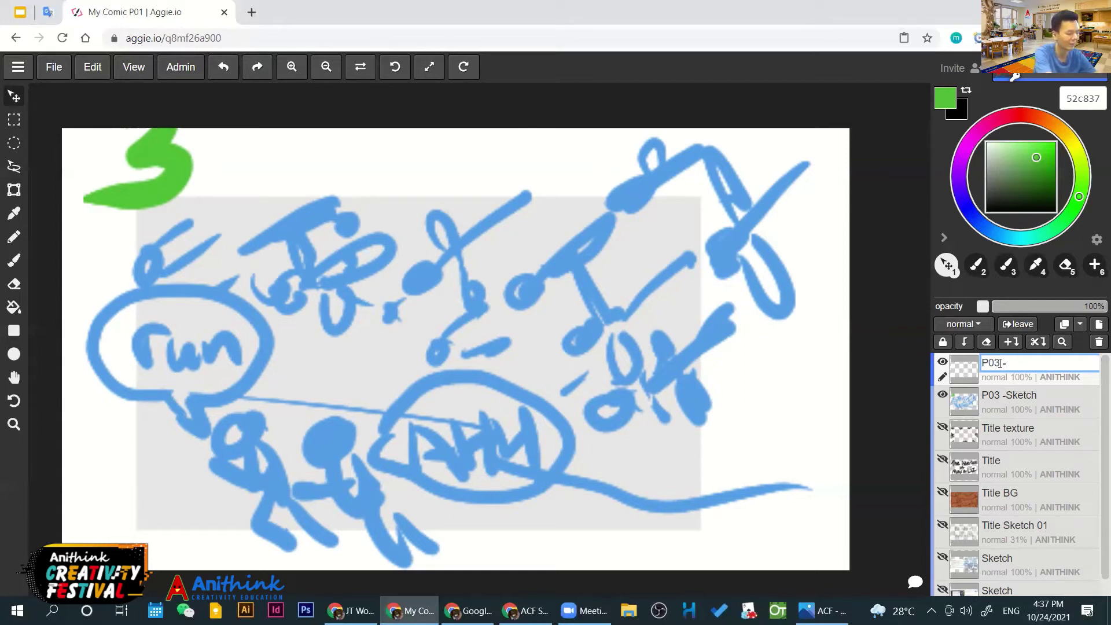
{"action": "type", "text": "Text"}
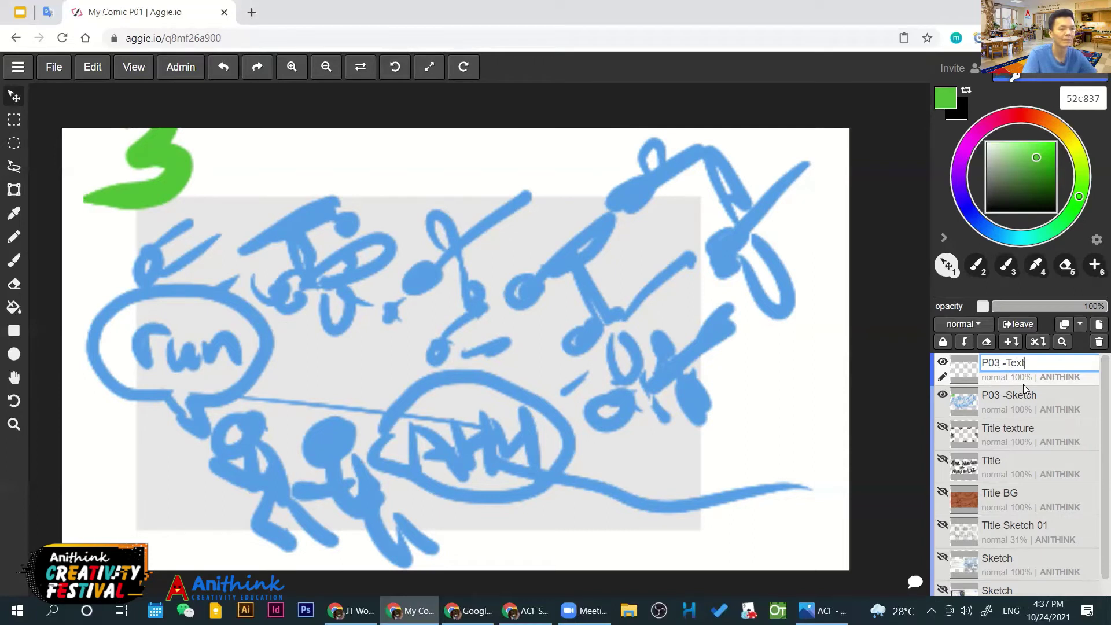
{"action": "left_click", "coordinate": [1041, 395]}
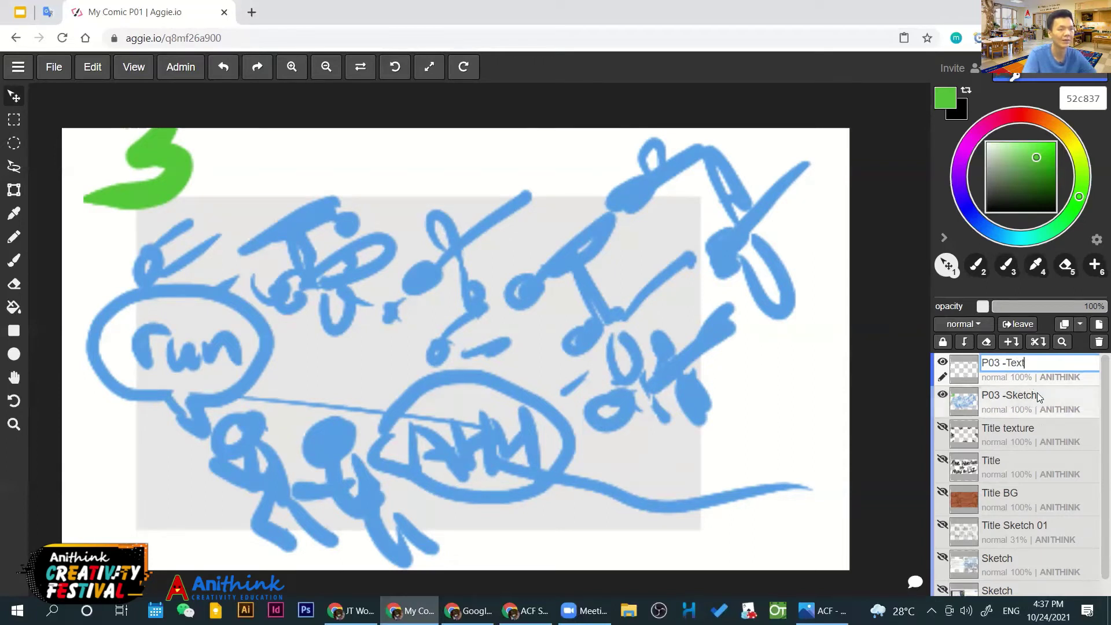
Make P03 -Text active, pick near-black, and snap Aggie.io to the screen's left half
{"action": "left_click", "coordinate": [1033, 368]}
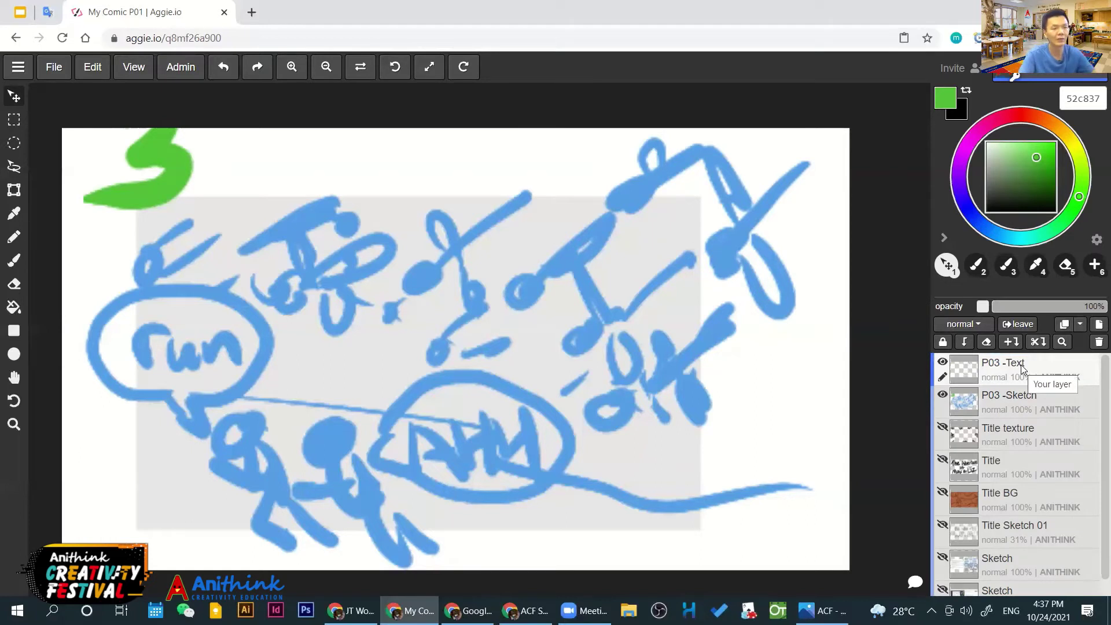
{"action": "left_click_drag", "start_coordinate": [1004, 200], "coordinate": [993, 207]}
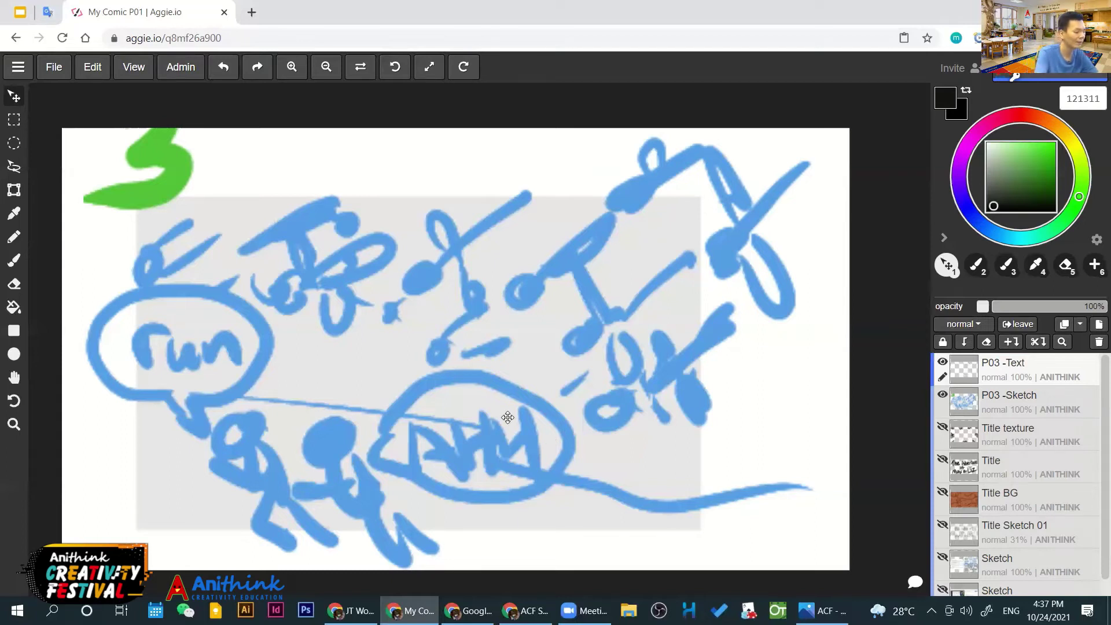
{"action": "key", "text": "super+Left"}
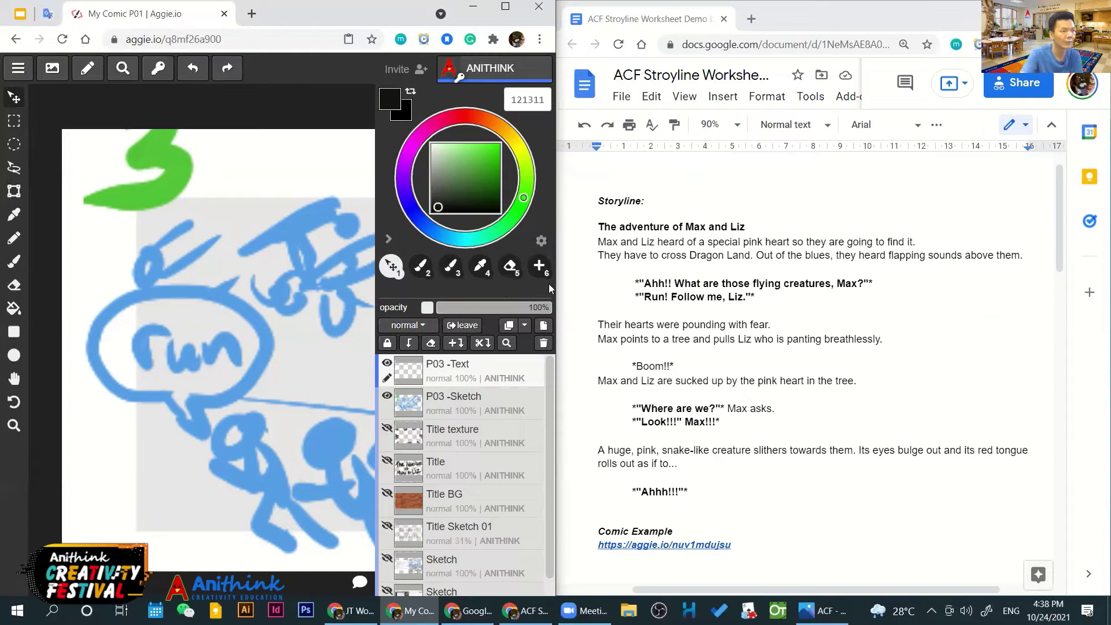
Select panel 3's two dialogue lines in the doc, then maximize Aggie.io again
{"action": "left_click_drag", "start_coordinate": [623, 281], "coordinate": [761, 299]}
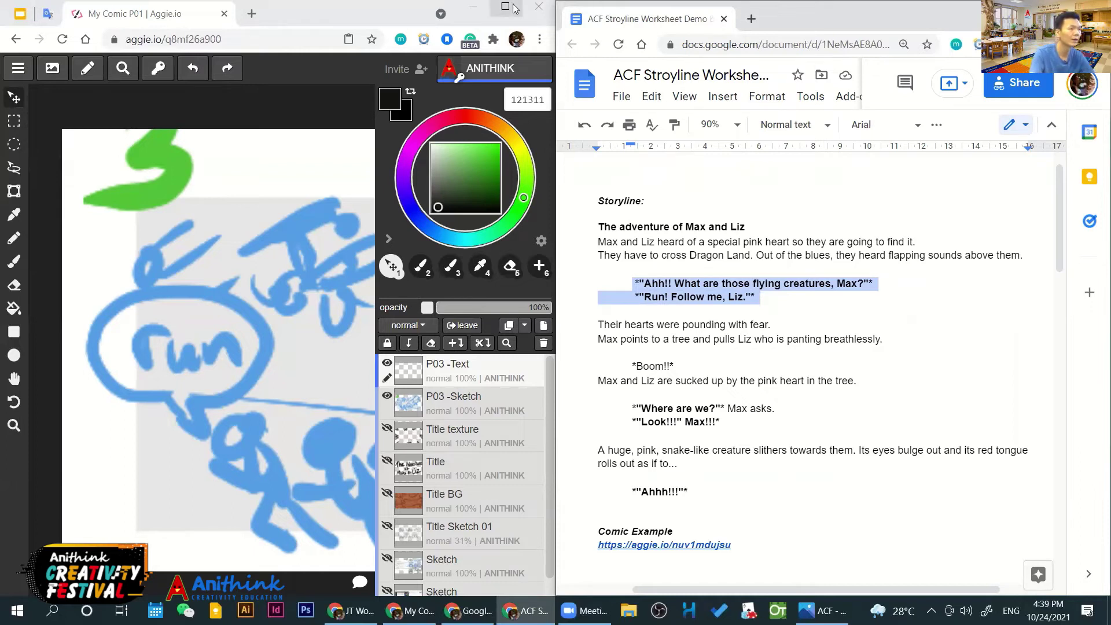
{"action": "left_click", "coordinate": [505, 7]}
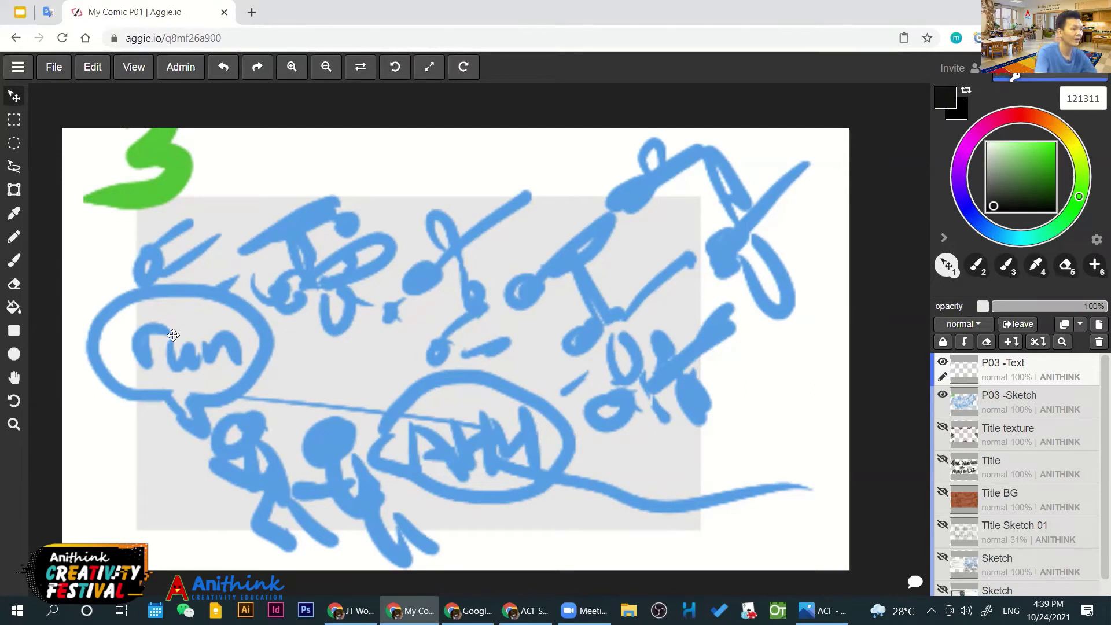
With the brush, hand-letter 'Run!' in black, redrawing the exclamation mark
{"action": "key", "text": "b"}
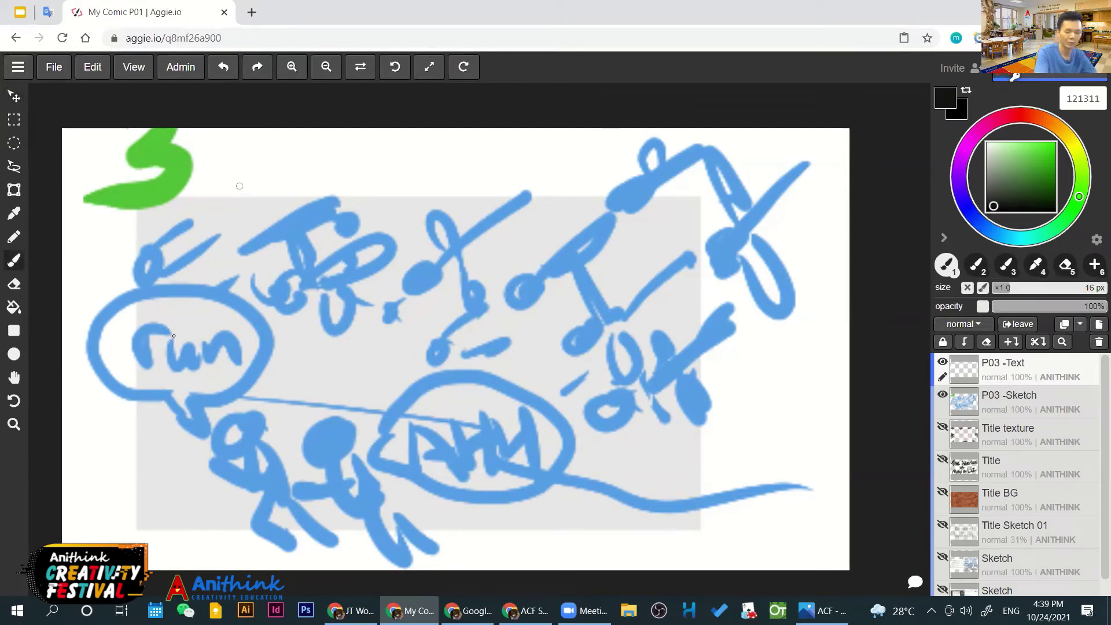
{"action": "mouse_move", "coordinate": [234, 185]}
{"action": "left_mouse_down"}
{"action": "mouse_move", "coordinate": [258, 255]}
{"action": "mouse_move", "coordinate": [285, 237]}
{"action": "left_mouse_up"}
{"action": "left_click_drag", "start_coordinate": [294, 203], "coordinate": [361, 221]}
{"action": "left_click_drag", "start_coordinate": [365, 152], "coordinate": [368, 198]}
{"action": "left_click", "coordinate": [362, 218]}
{"action": "key", "text": "ctrl+z"}
{"action": "key", "text": "ctrl+z"}
{"action": "left_click_drag", "start_coordinate": [363, 155], "coordinate": [374, 208]}
{"action": "left_click", "coordinate": [377, 215]}
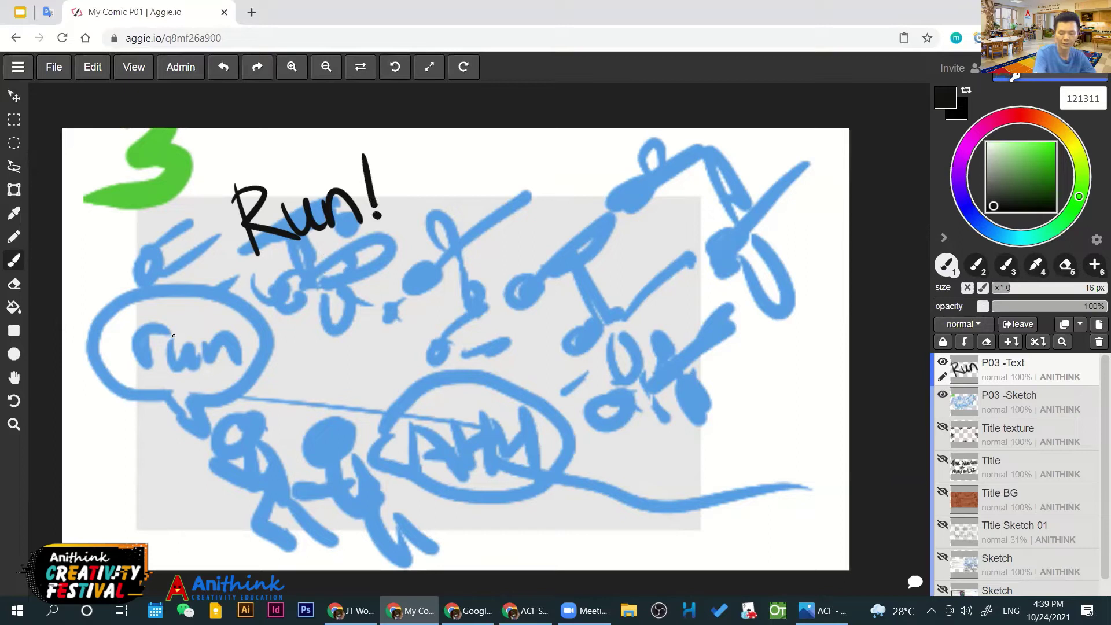
Letter 'Follow me,' and the character's name with a period below; undo a stray bracket
{"action": "left_click_drag", "start_coordinate": [260, 272], "coordinate": [268, 313]}
{"action": "mouse_move", "coordinate": [260, 272]}
{"action": "left_mouse_down"}
{"action": "mouse_move", "coordinate": [276, 265]}
{"action": "mouse_move", "coordinate": [298, 307]}
{"action": "left_mouse_up"}
{"action": "mouse_move", "coordinate": [318, 249]}
{"action": "left_mouse_down"}
{"action": "mouse_move", "coordinate": [312, 293]}
{"action": "mouse_move", "coordinate": [370, 255]}
{"action": "mouse_move", "coordinate": [425, 263]}
{"action": "mouse_move", "coordinate": [463, 243]}
{"action": "mouse_move", "coordinate": [467, 261]}
{"action": "left_mouse_up"}
{"action": "mouse_move", "coordinate": [290, 320]}
{"action": "left_mouse_down"}
{"action": "mouse_move", "coordinate": [327, 338]}
{"action": "mouse_move", "coordinate": [327, 319]}
{"action": "mouse_move", "coordinate": [330, 334]}
{"action": "mouse_move", "coordinate": [376, 317]}
{"action": "left_mouse_up"}
{"action": "left_click", "coordinate": [394, 310]}
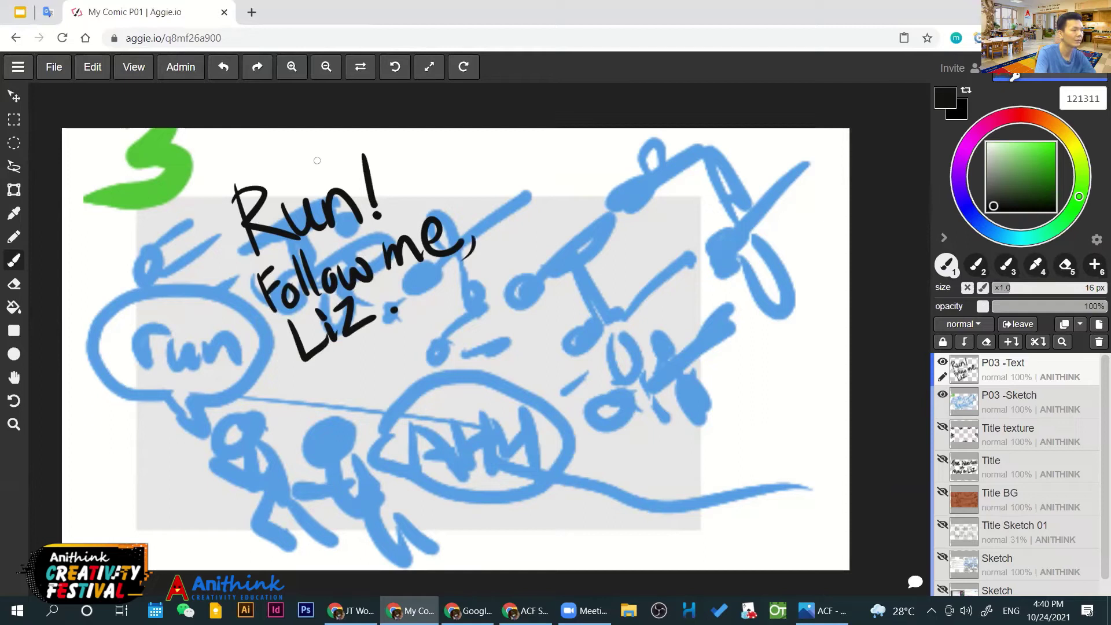
{"action": "left_click_drag", "start_coordinate": [305, 153], "coordinate": [257, 358]}
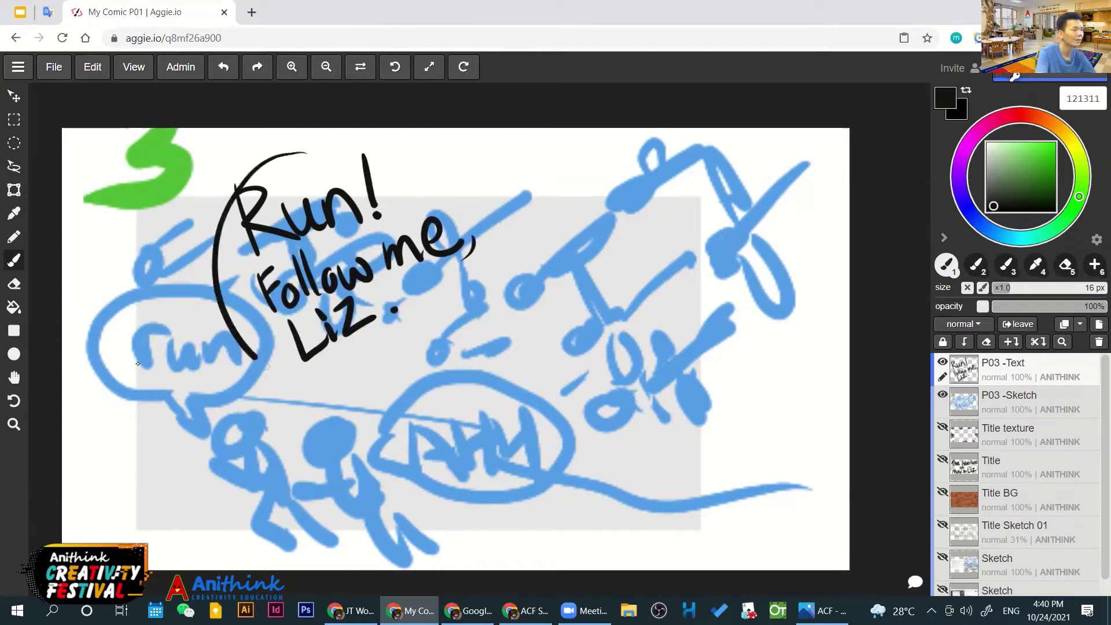
{"action": "key", "text": "ctrl+z"}
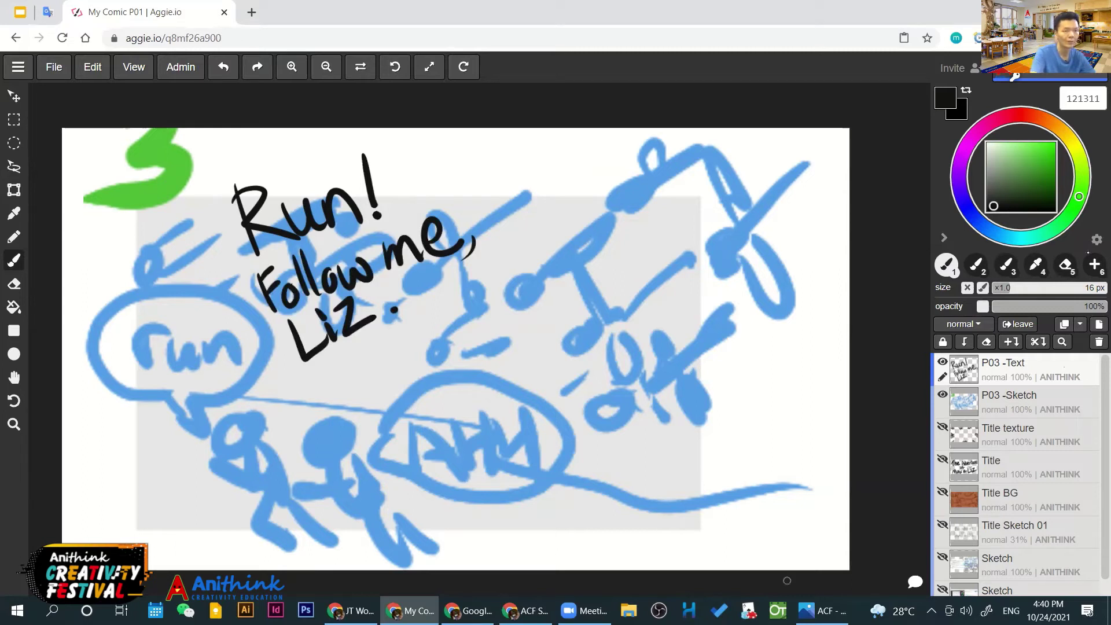
Add a new layer, then move the dialogue lettering toward the panel centre
{"action": "left_click", "coordinate": [1098, 323]}
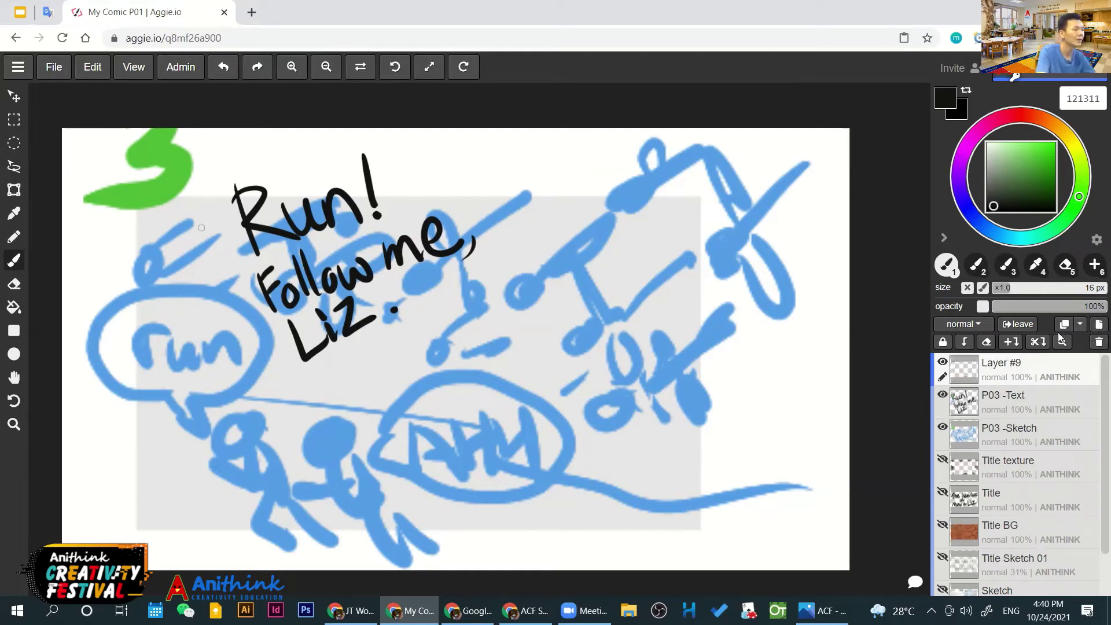
{"action": "left_click_drag", "start_coordinate": [243, 153], "coordinate": [382, 398]}
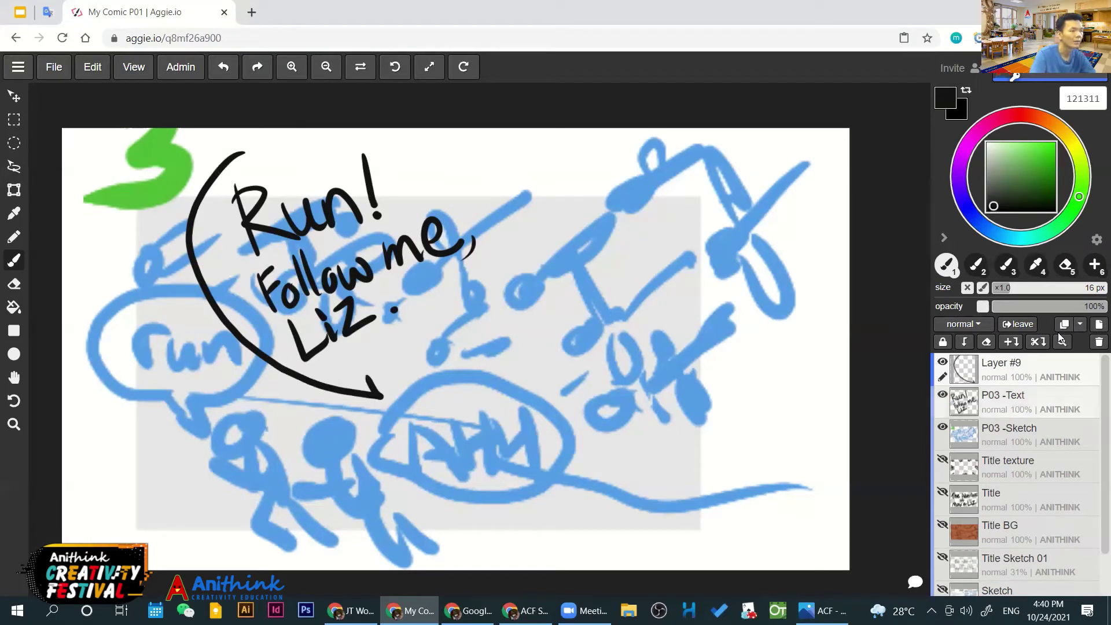
{"action": "key", "text": "ctrl+z"}
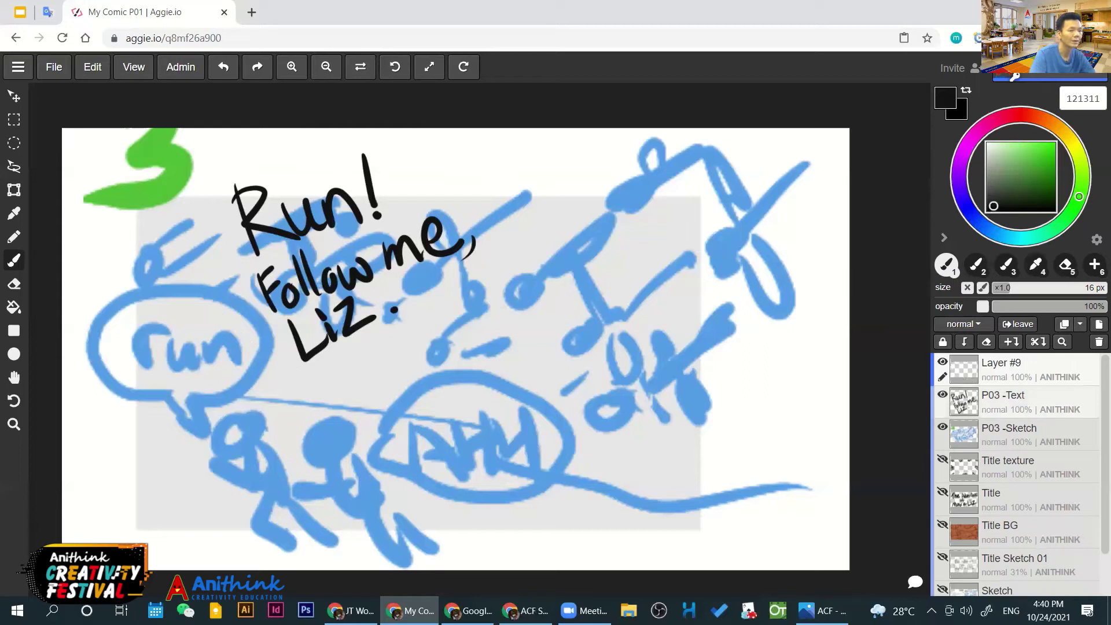
{"action": "key", "text": "ctrl+z"}
{"action": "key", "text": "t"}
{"action": "key", "text": "Right"}
{"action": "key", "text": "Right"}
{"action": "key", "text": "Right"}
{"action": "key", "text": "Down"}
{"action": "key", "text": "Down"}
{"action": "key", "text": "Down"}
{"action": "left_click_drag", "start_coordinate": [355, 259], "coordinate": [451, 338]}
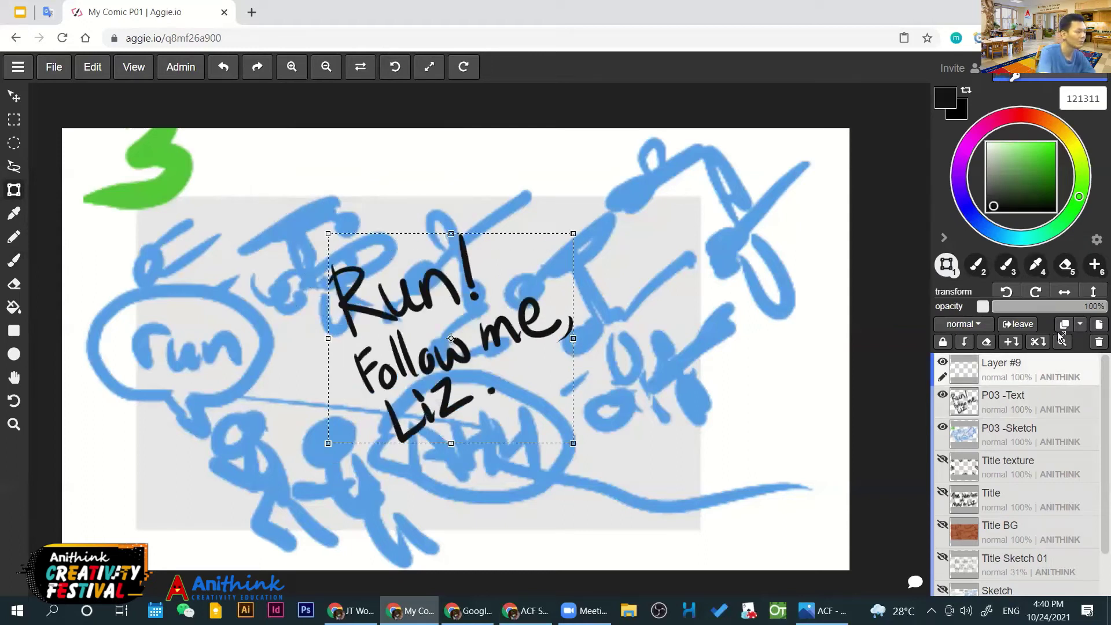
{"action": "key", "text": "b"}
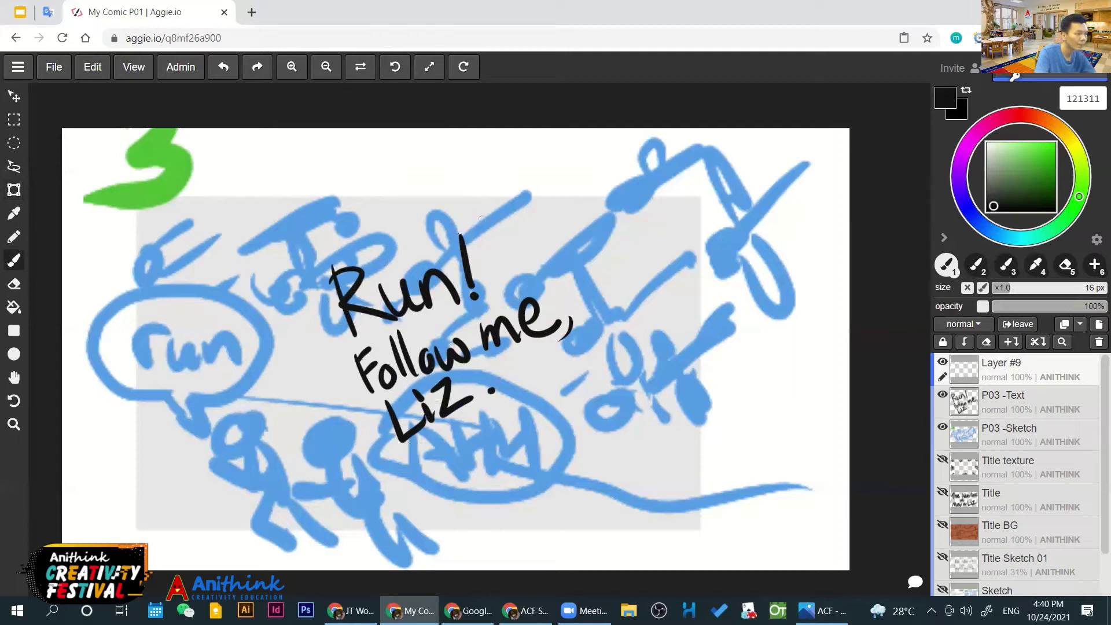
Brush an oval speech bubble around the dialogue and shift it to fit the text
{"action": "left_click_drag", "start_coordinate": [480, 219], "coordinate": [347, 416]}
{"action": "key", "text": "ctrl+z"}
{"action": "left_click_drag", "start_coordinate": [455, 212], "coordinate": [301, 343]}
{"action": "key", "text": "ctrl+z"}
{"action": "mouse_move", "coordinate": [379, 233]}
{"action": "left_mouse_down"}
{"action": "mouse_move", "coordinate": [318, 289]}
{"action": "mouse_move", "coordinate": [377, 436]}
{"action": "left_mouse_up"}
{"action": "key", "text": "ctrl+z"}
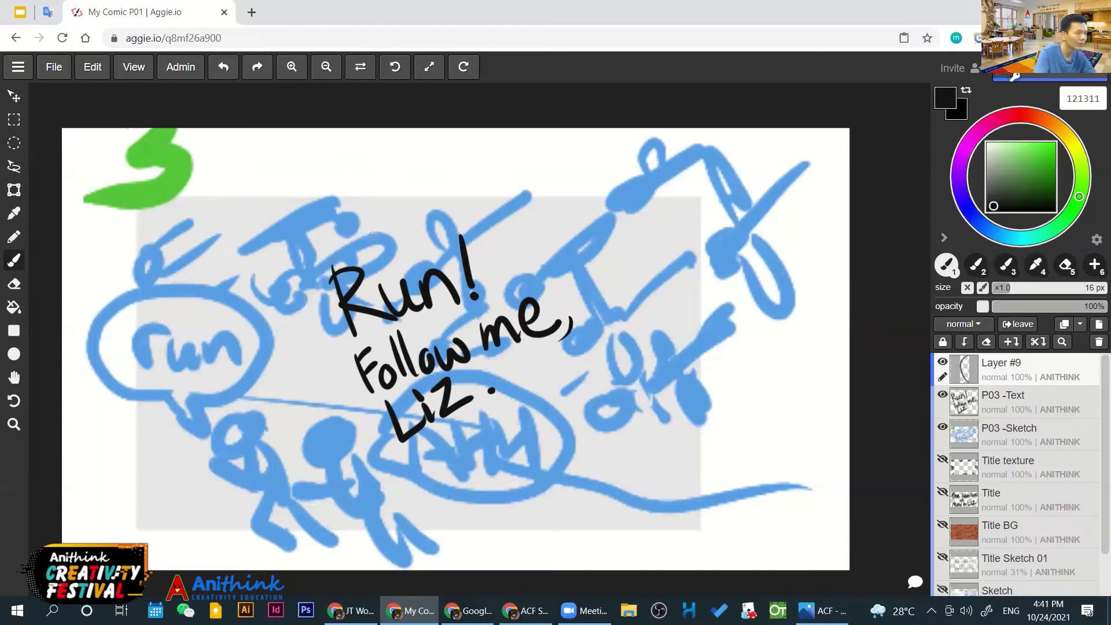
{"action": "mouse_move", "coordinate": [373, 233]}
{"action": "left_mouse_down"}
{"action": "mouse_move", "coordinate": [347, 415]}
{"action": "mouse_move", "coordinate": [541, 445]}
{"action": "mouse_move", "coordinate": [367, 234]}
{"action": "left_mouse_up"}
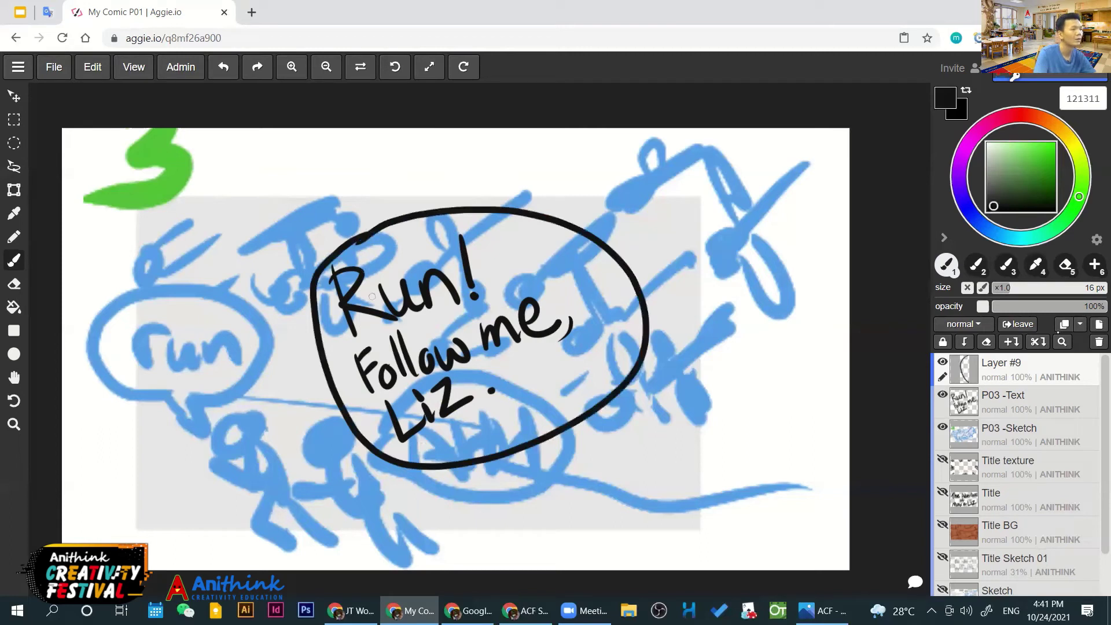
{"action": "key", "text": "ctrl"}
{"action": "key", "text": "ctrl+t"}
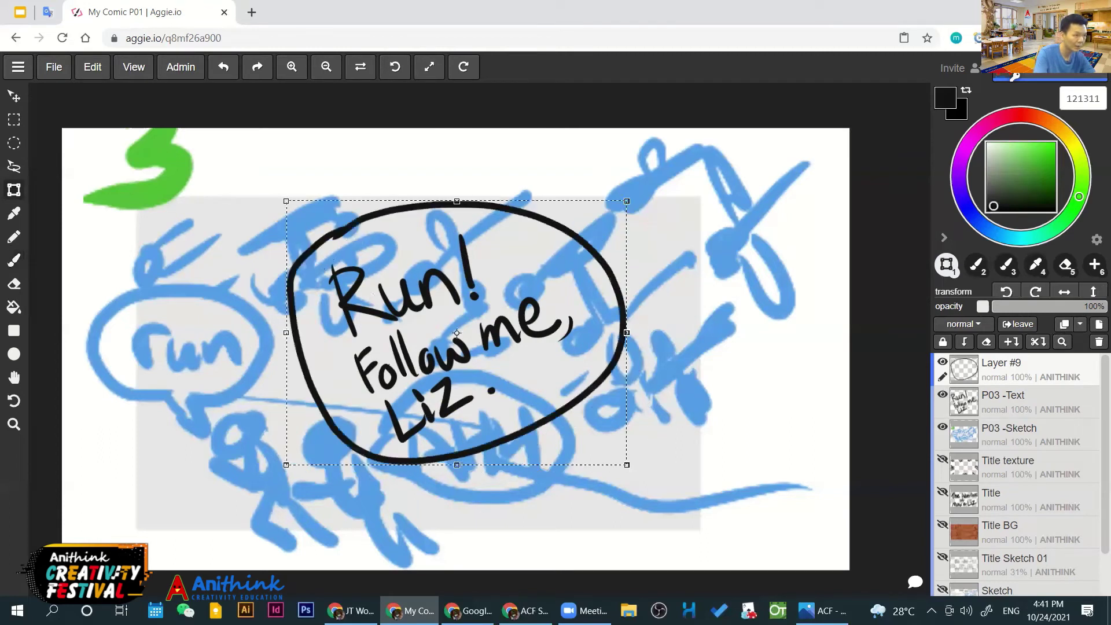
{"action": "left_click_drag", "start_coordinate": [456, 333], "coordinate": [454, 332]}
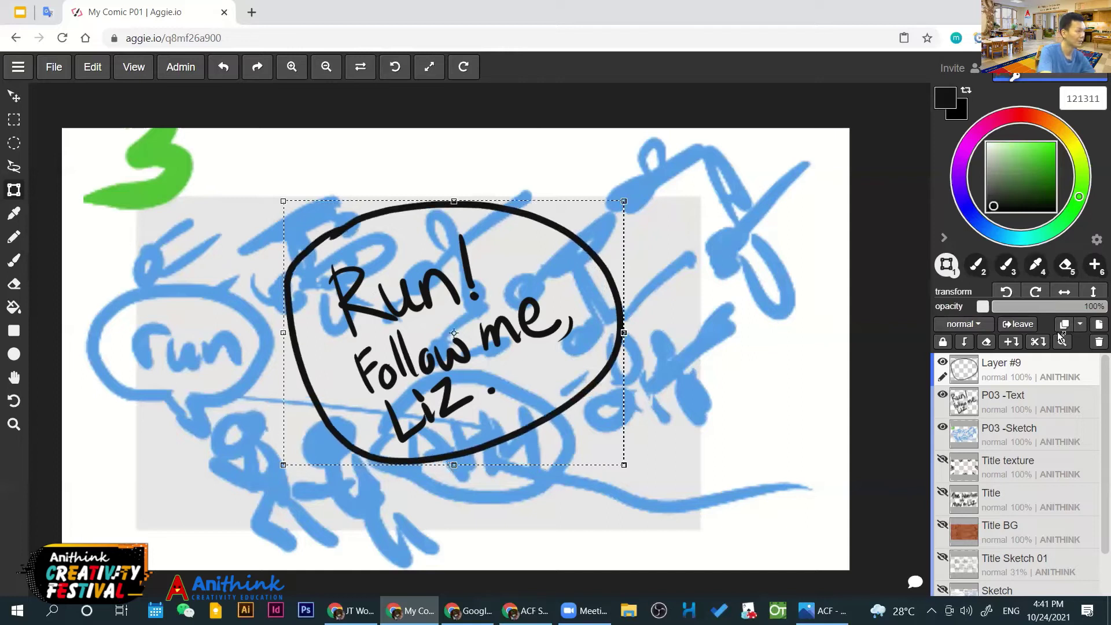
{"action": "key", "text": "b"}
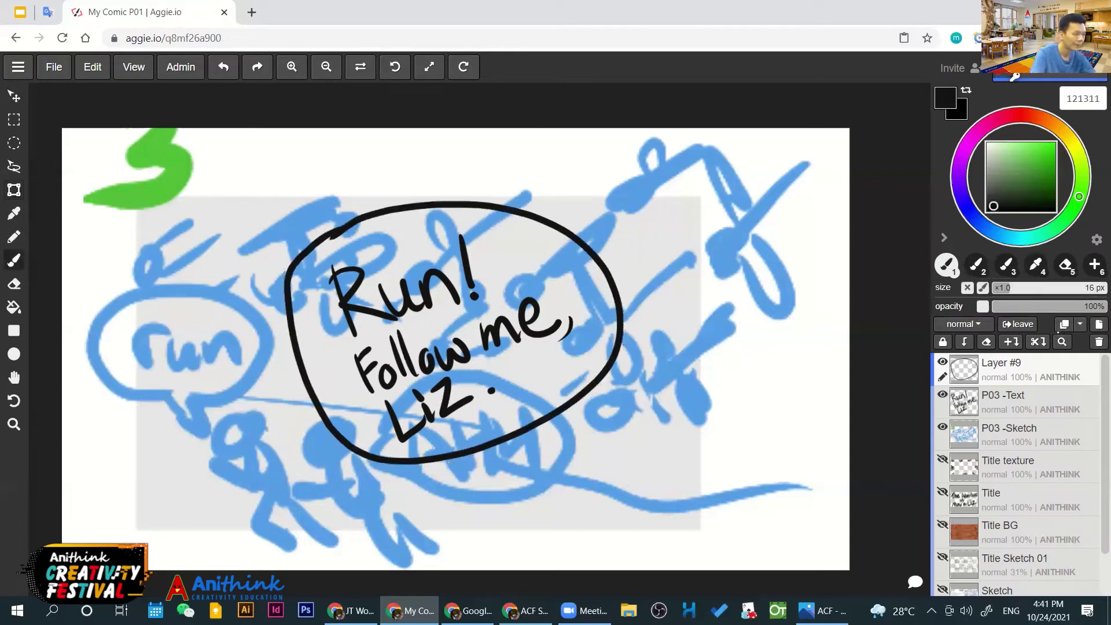
Draw the bubble's tail, erasing its thick tip and the outline where it joins
{"action": "left_click_drag", "start_coordinate": [435, 447], "coordinate": [512, 482]}
{"action": "left_click_drag", "start_coordinate": [470, 434], "coordinate": [501, 479]}
{"action": "key", "text": "ctrl+z"}
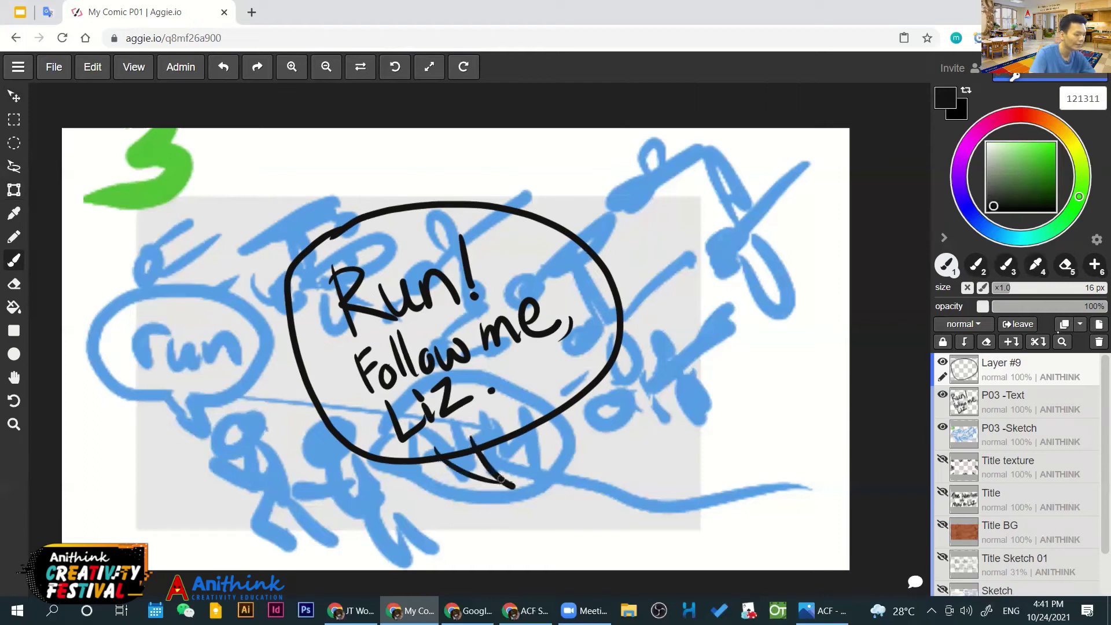
{"action": "key", "text": "e"}
{"action": "key", "text": "bracketleft"}
{"action": "key", "text": "bracketleft"}
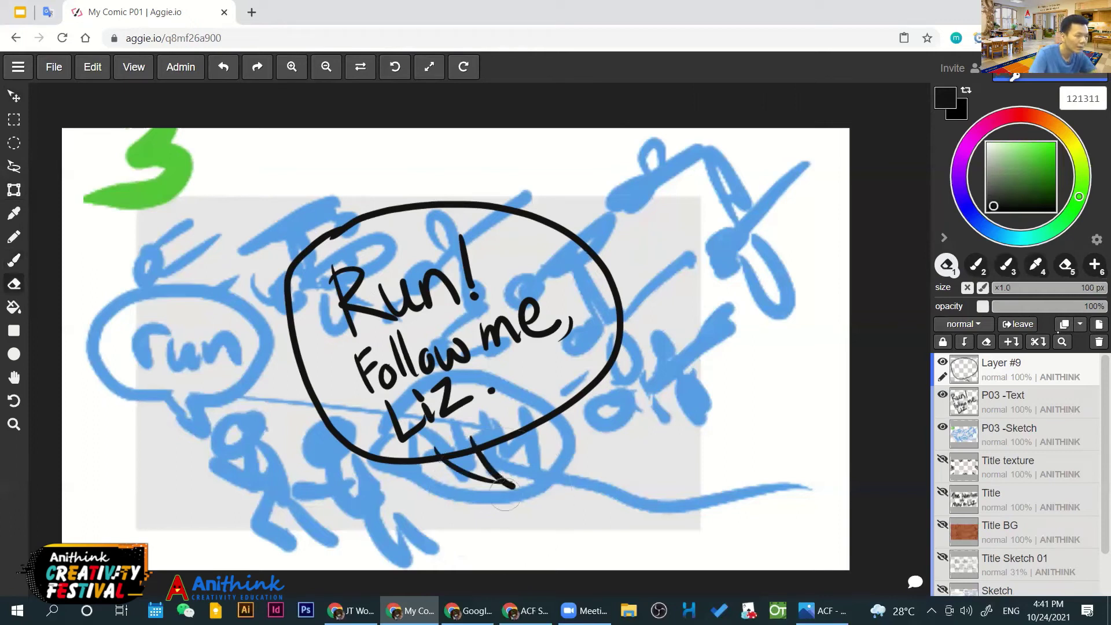
{"action": "key", "text": "bracketleft"}
{"action": "key", "text": "bracketleft"}
{"action": "left_click_drag", "start_coordinate": [502, 483], "coordinate": [516, 482]}
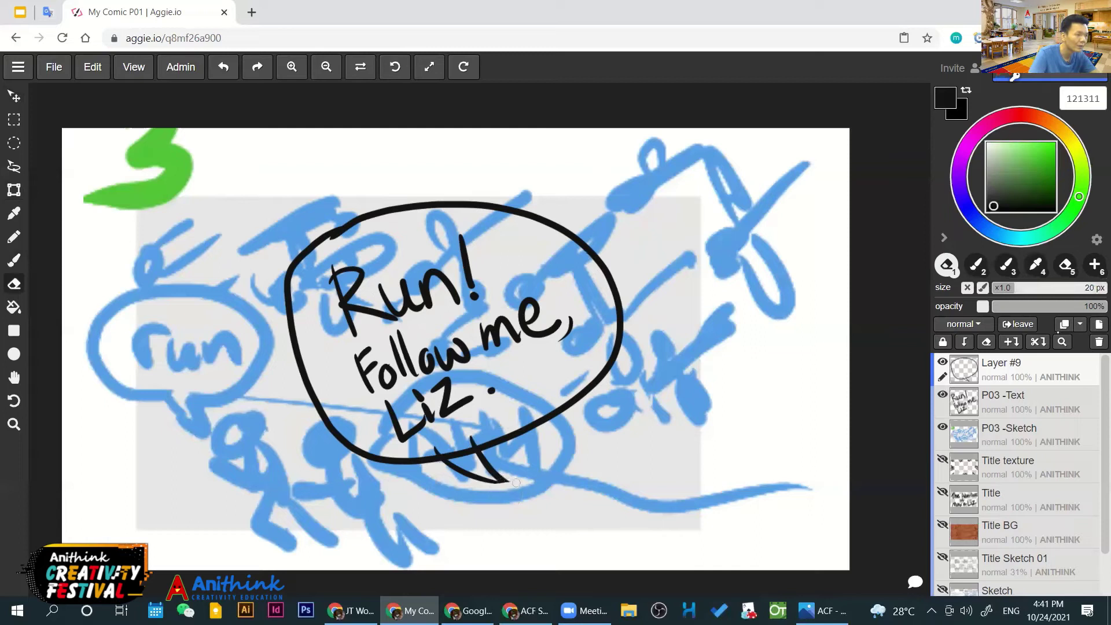
{"action": "left_click", "coordinate": [450, 456]}
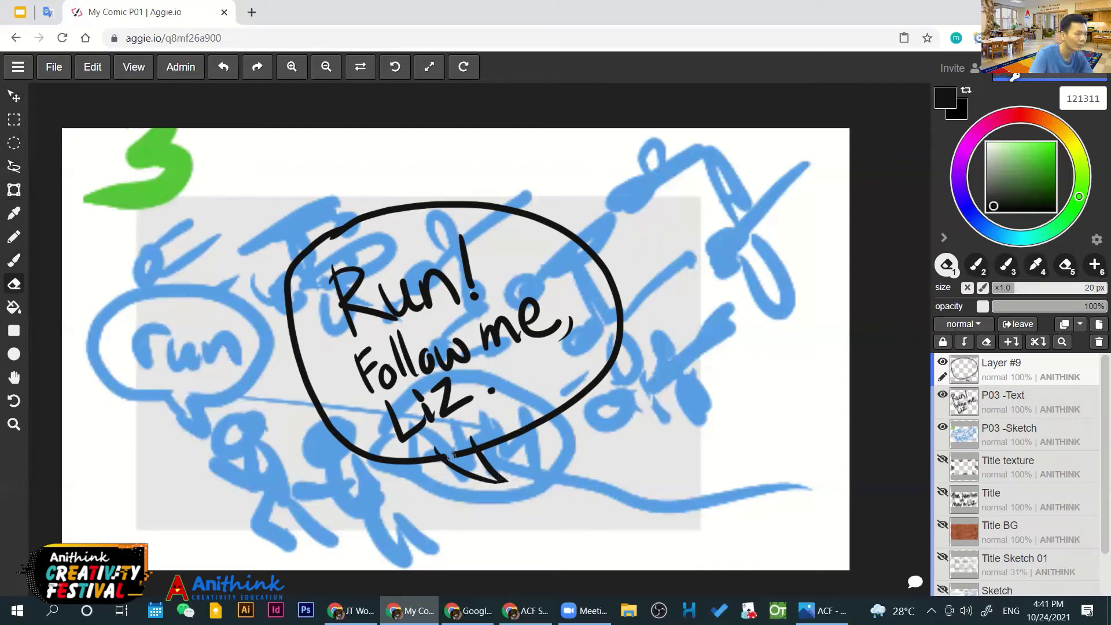
{"action": "left_click_drag", "start_coordinate": [450, 456], "coordinate": [456, 451]}
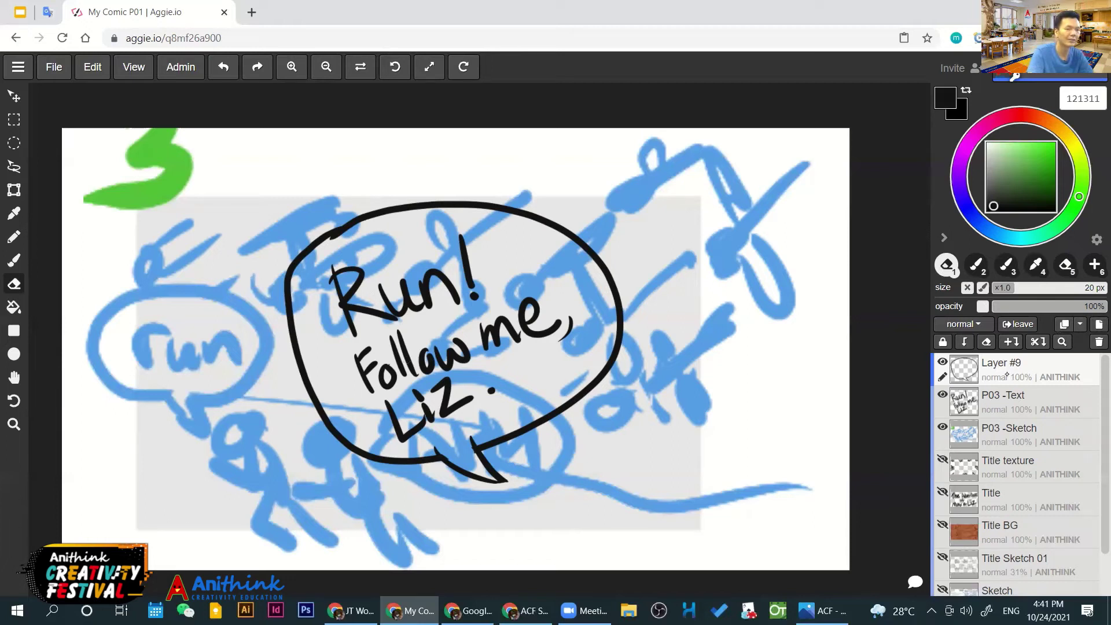
Merge the bubble layer down onto P03 -Text and check the layer's visibility
{"action": "left_click", "coordinate": [1012, 342]}
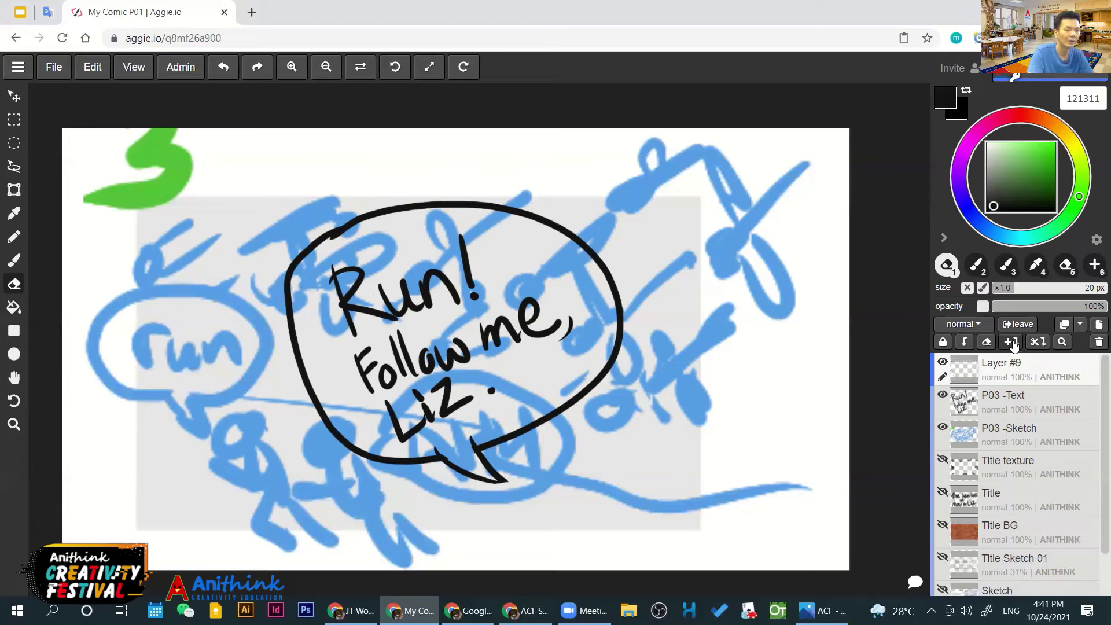
{"action": "left_click", "coordinate": [941, 395]}
{"action": "left_click", "coordinate": [941, 395]}
{"action": "left_click", "coordinate": [942, 394]}
{"action": "left_click", "coordinate": [942, 394]}
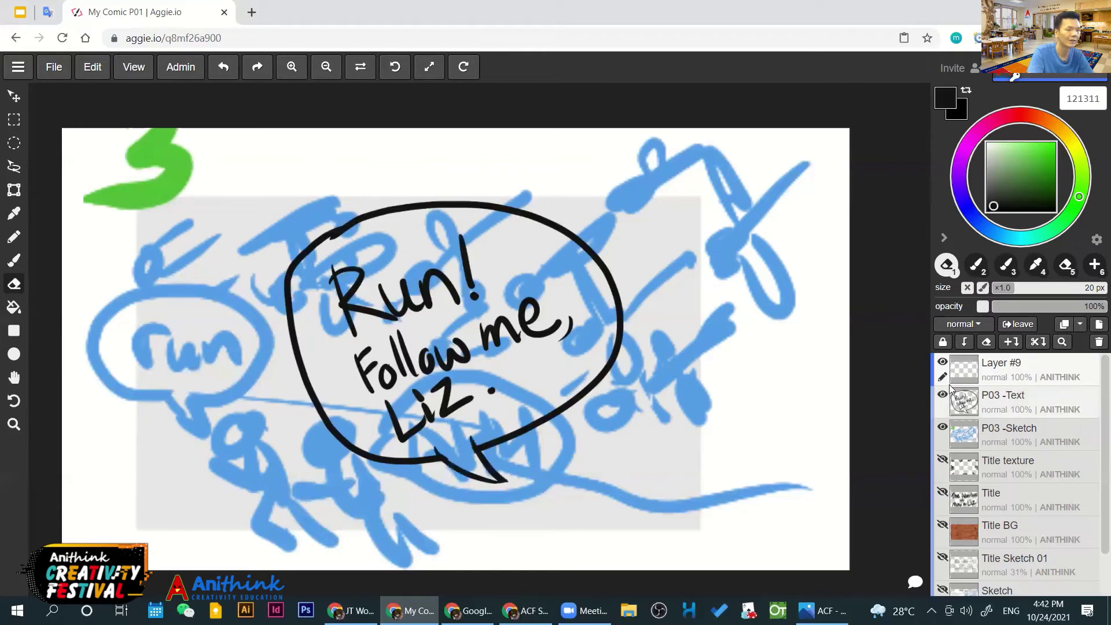
Delete the leftover empty layer and move the speech bubble up and left
{"action": "left_click", "coordinate": [1099, 341]}
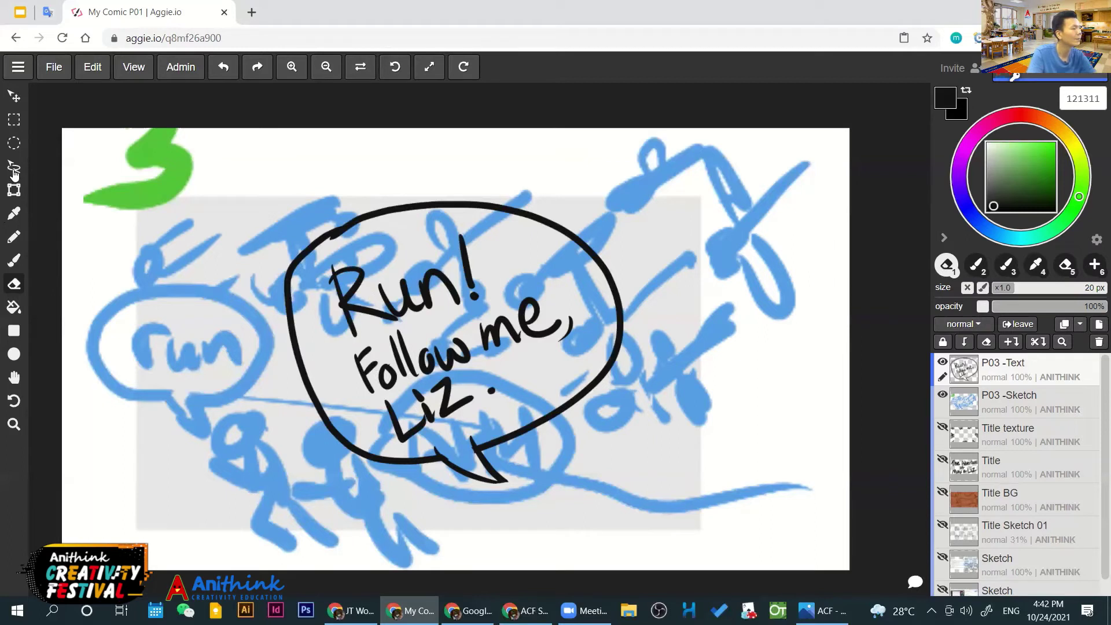
{"action": "left_click", "coordinate": [14, 190]}
{"action": "left_click_drag", "start_coordinate": [411, 361], "coordinate": [407, 324]}
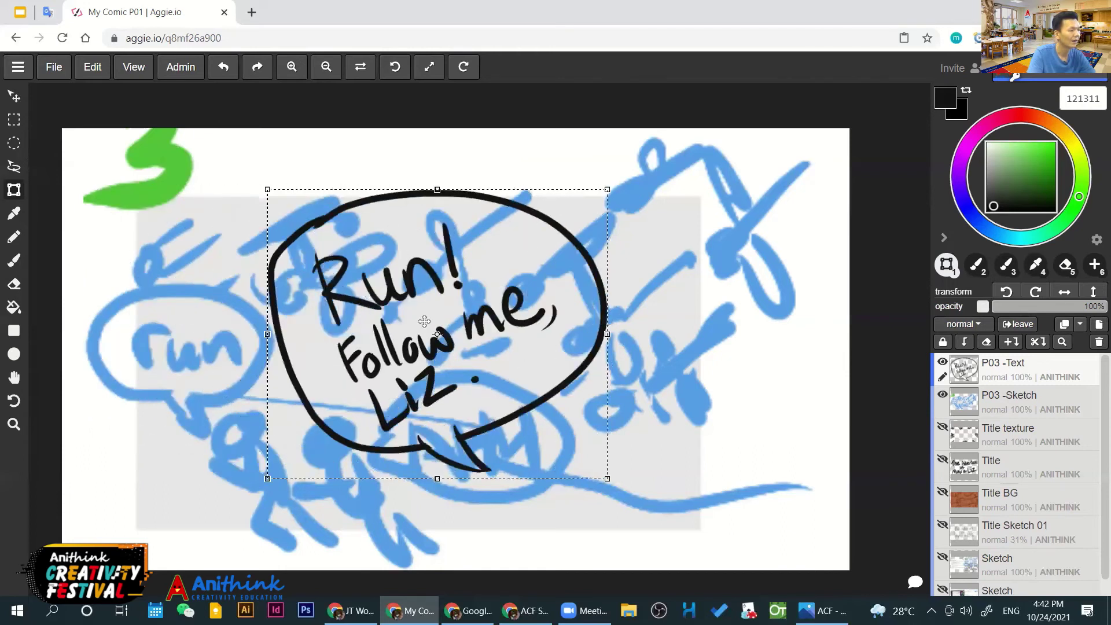
{"action": "left_click", "coordinate": [13, 96]}
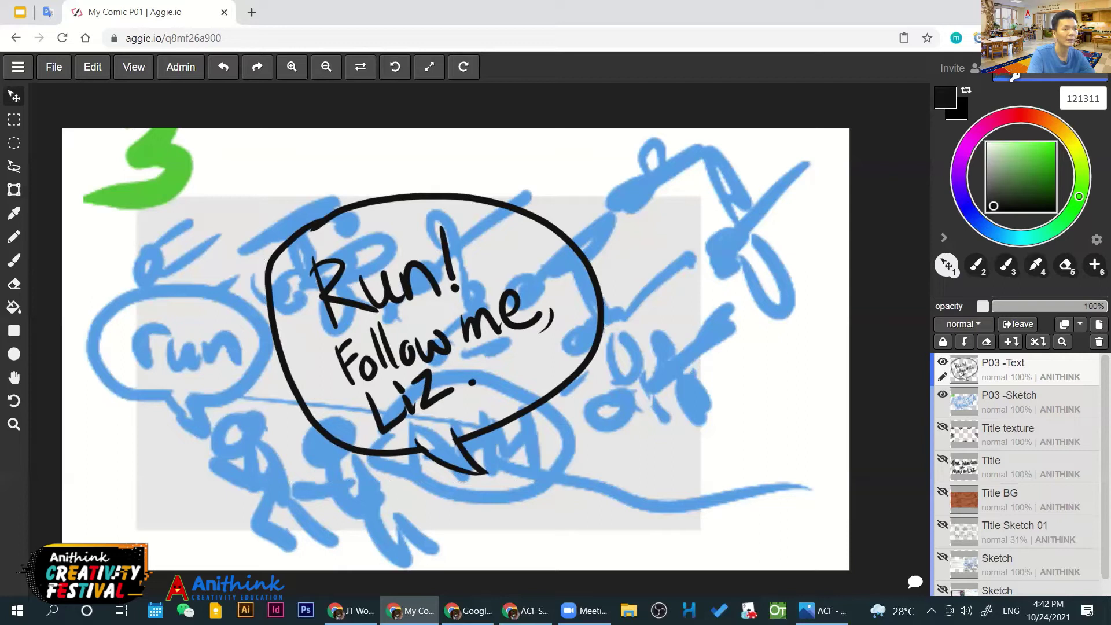
Fill the bubble interior and the gap inside the R with pale cream (fff2c5)
{"action": "left_click", "coordinate": [986, 154]}
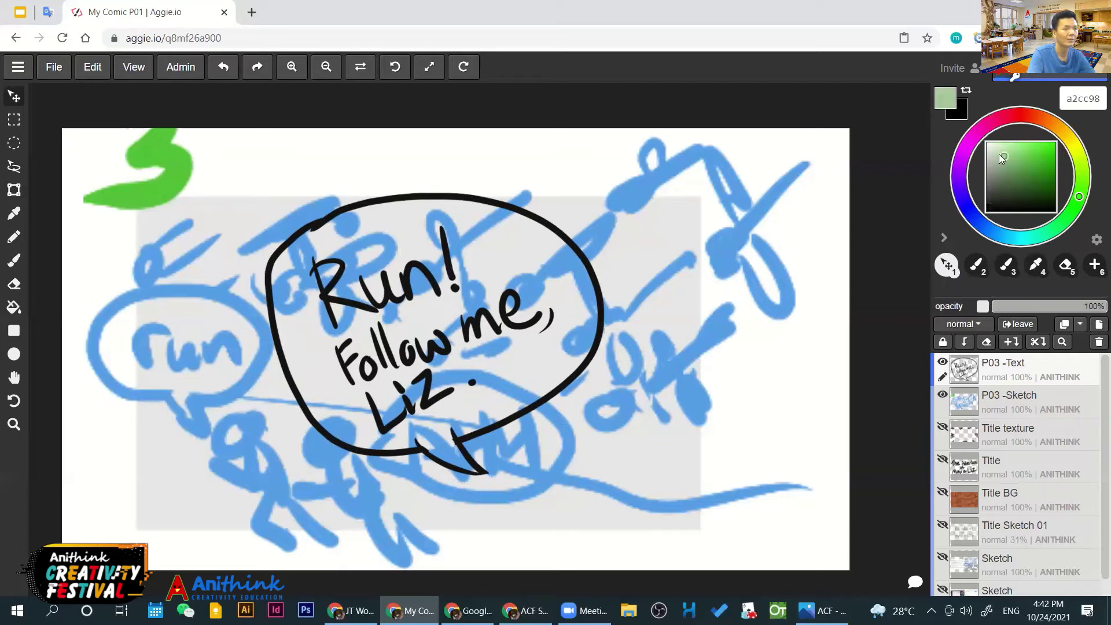
{"action": "left_click", "coordinate": [1002, 142]}
{"action": "left_click", "coordinate": [1001, 142]}
{"action": "left_click", "coordinate": [997, 153]}
{"action": "left_click", "coordinate": [1002, 142]}
{"action": "left_click", "coordinate": [1068, 135]}
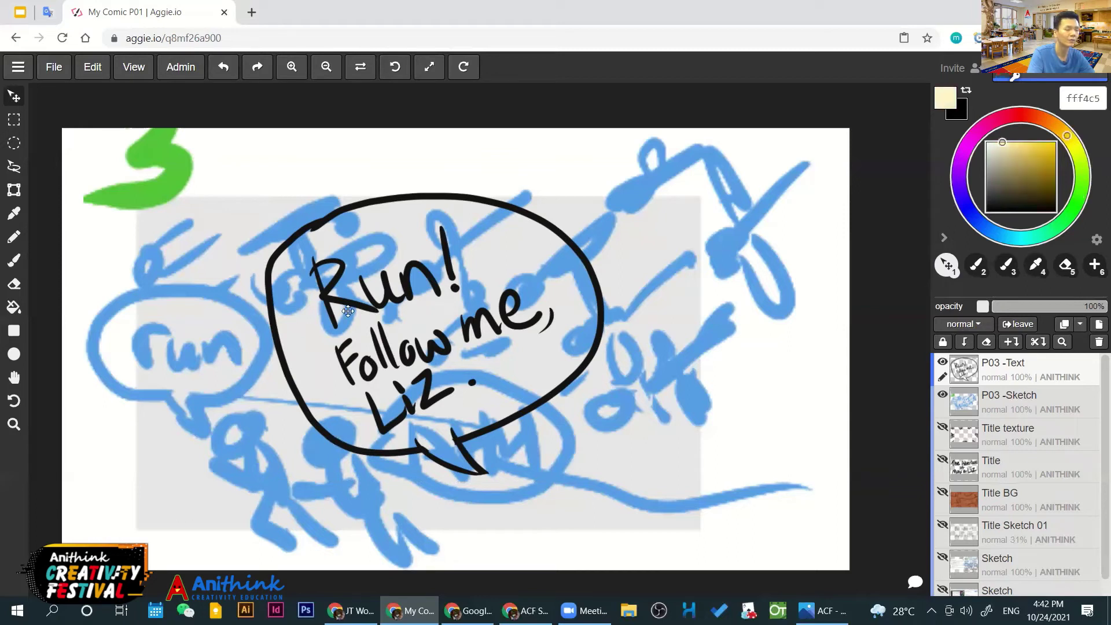
{"action": "key", "text": "g"}
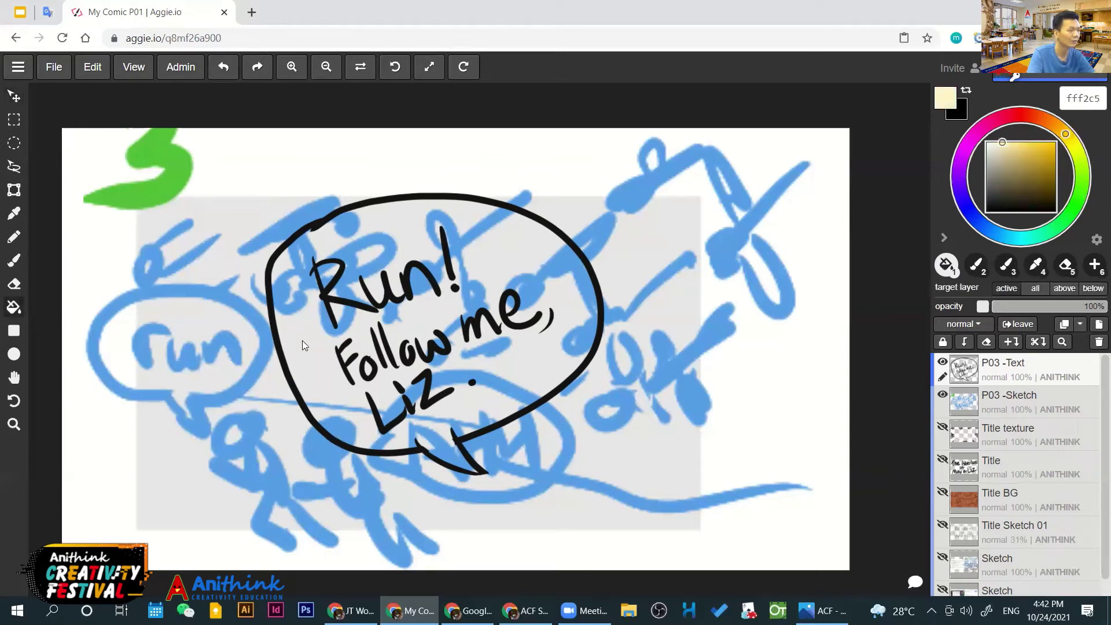
{"action": "left_click", "coordinate": [302, 340]}
{"action": "left_click", "coordinate": [329, 276]}
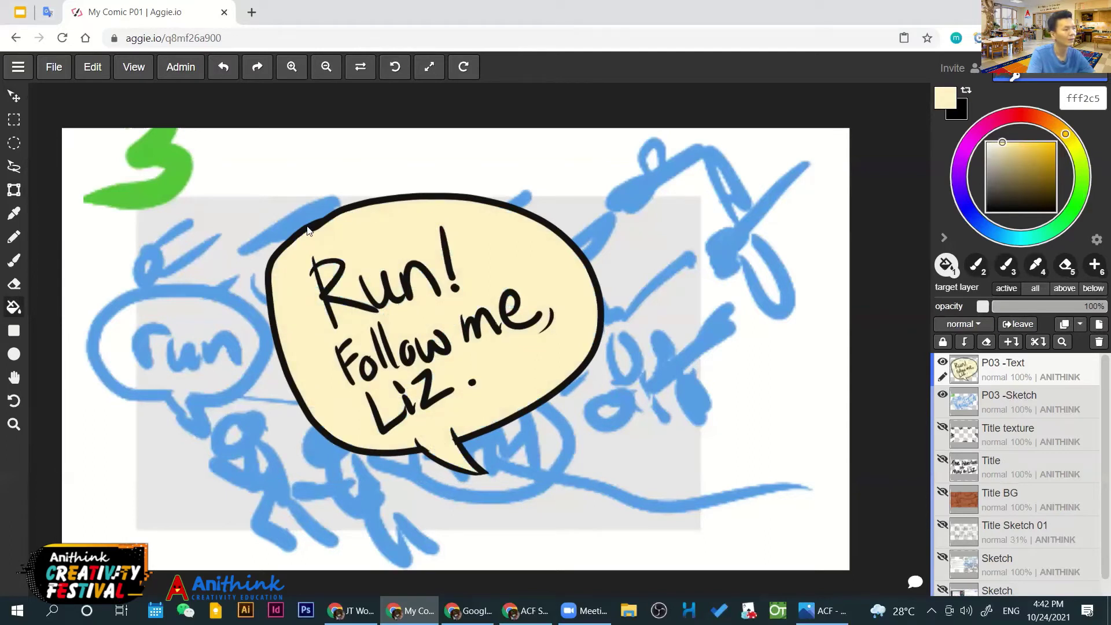
Shrink the cream bubble, place it over the sketched bubble at left, and add a layer
{"action": "left_click", "coordinate": [14, 190]}
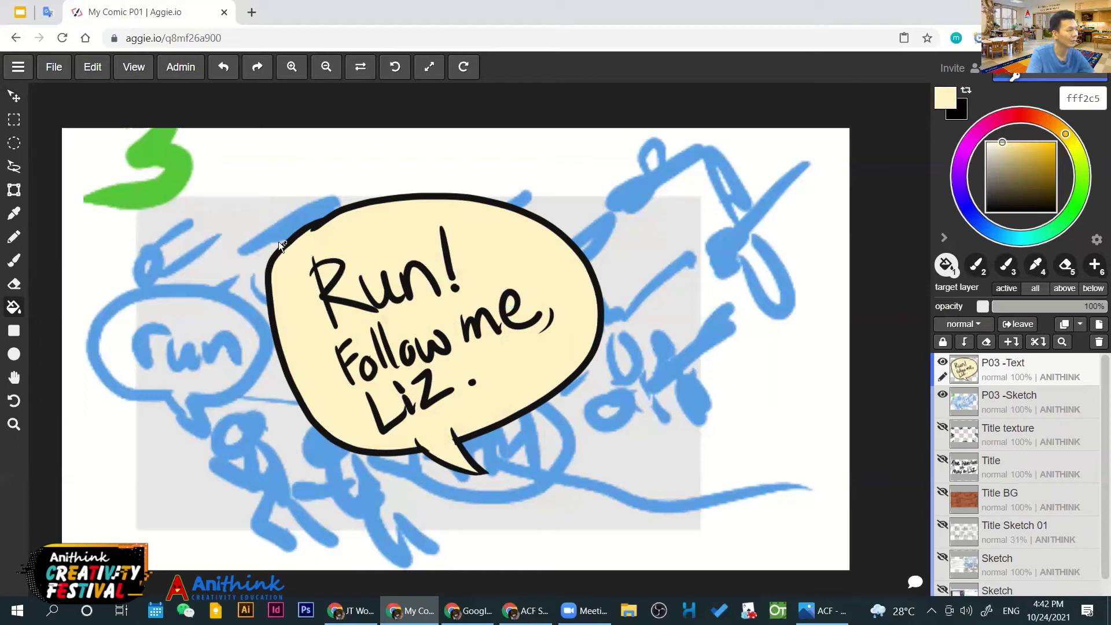
{"action": "left_click_drag", "start_coordinate": [397, 294], "coordinate": [186, 280]}
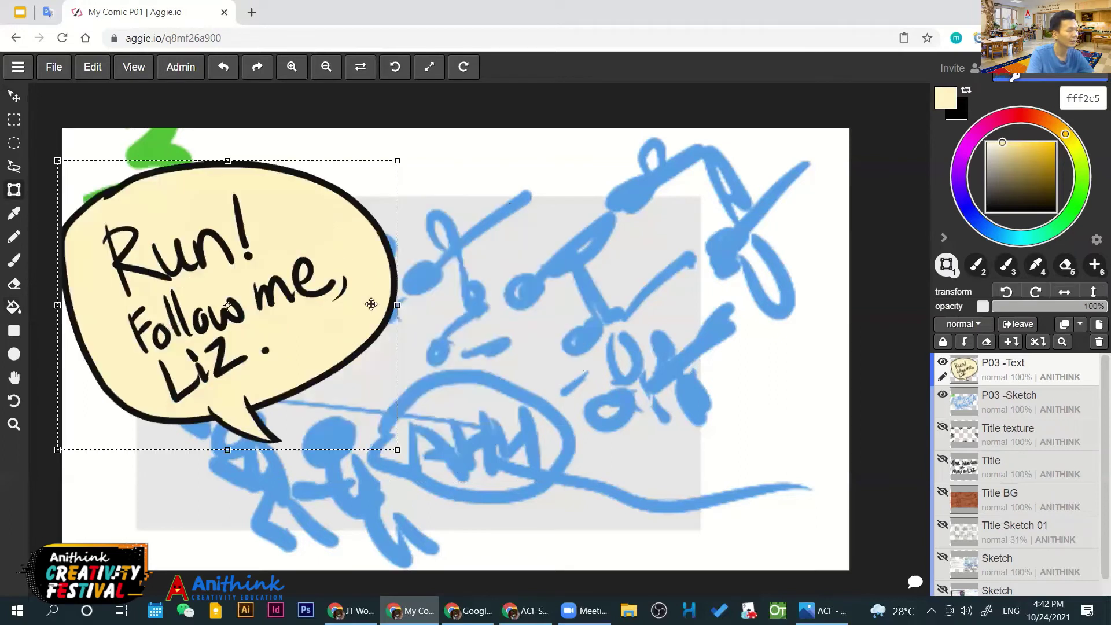
{"action": "left_click_drag", "start_coordinate": [371, 303], "coordinate": [330, 314]}
{"action": "left_click_drag", "start_coordinate": [205, 198], "coordinate": [218, 217]}
{"action": "left_click_drag", "start_coordinate": [344, 356], "coordinate": [456, 415]}
{"action": "left_click_drag", "start_coordinate": [133, 330], "coordinate": [177, 374]}
{"action": "left_click_drag", "start_coordinate": [269, 313], "coordinate": [305, 280]}
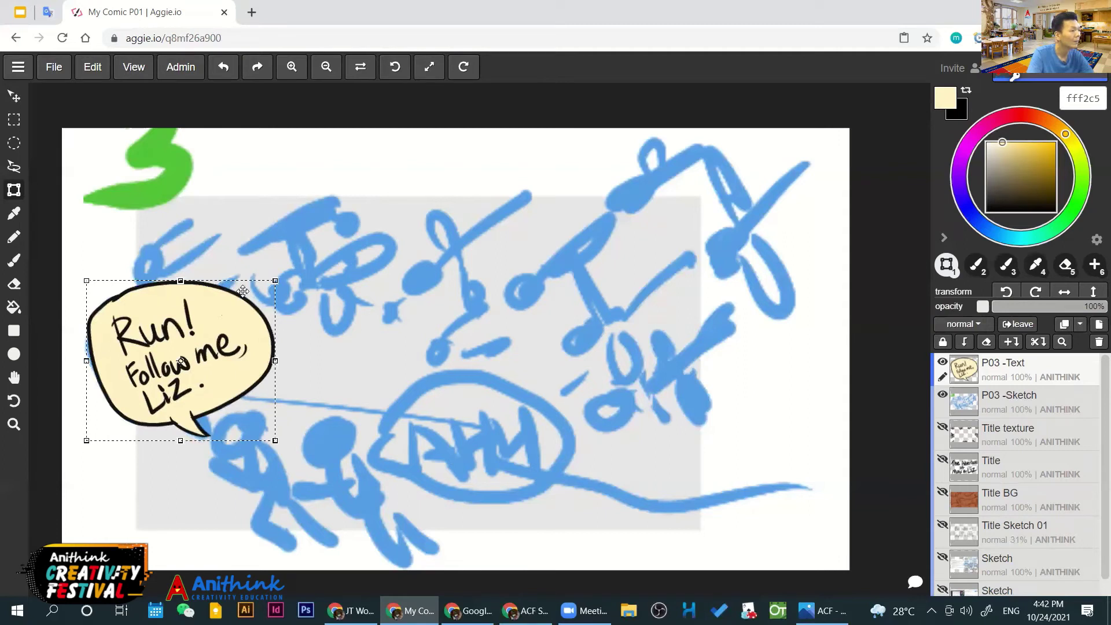
{"action": "left_click", "coordinate": [14, 97]}
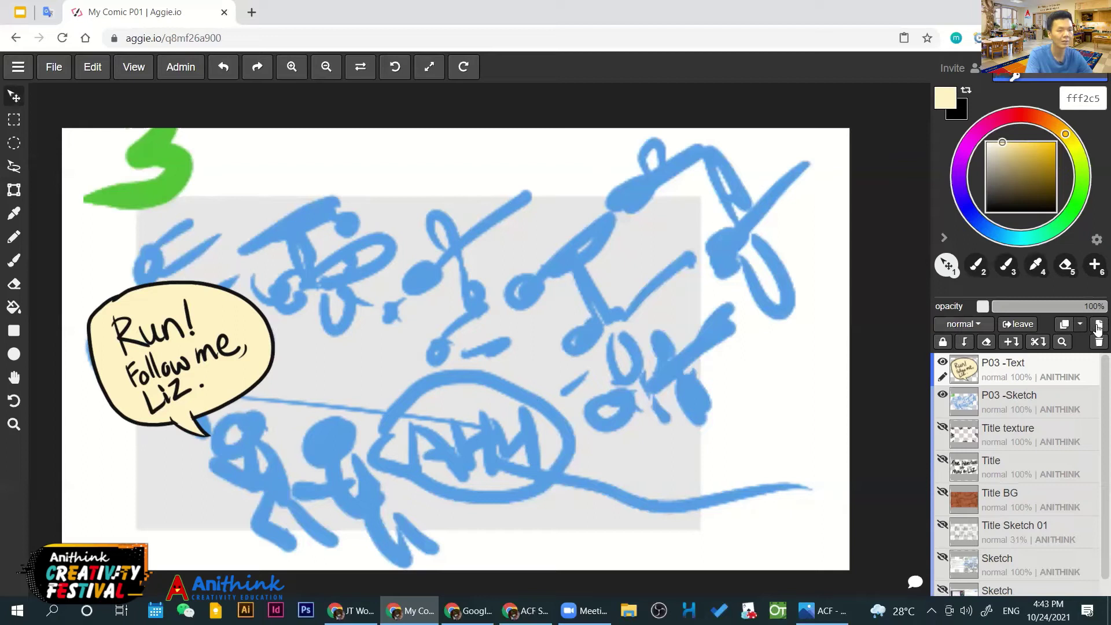
{"action": "left_click", "coordinate": [1010, 342]}
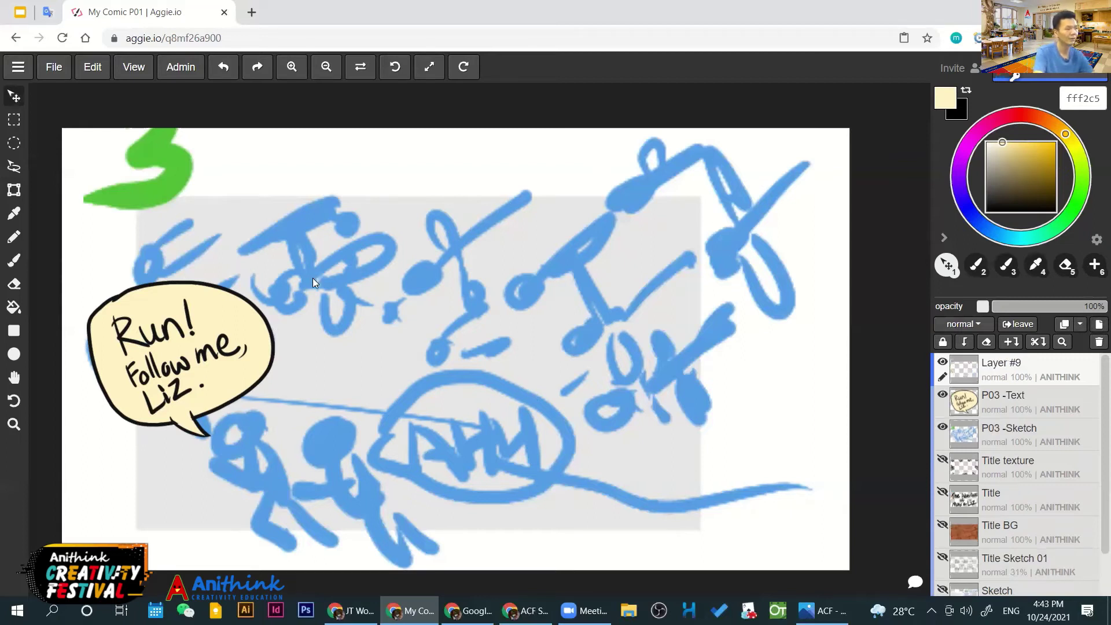
Set the brush to near-black at 35 px
{"action": "key", "text": "b"}
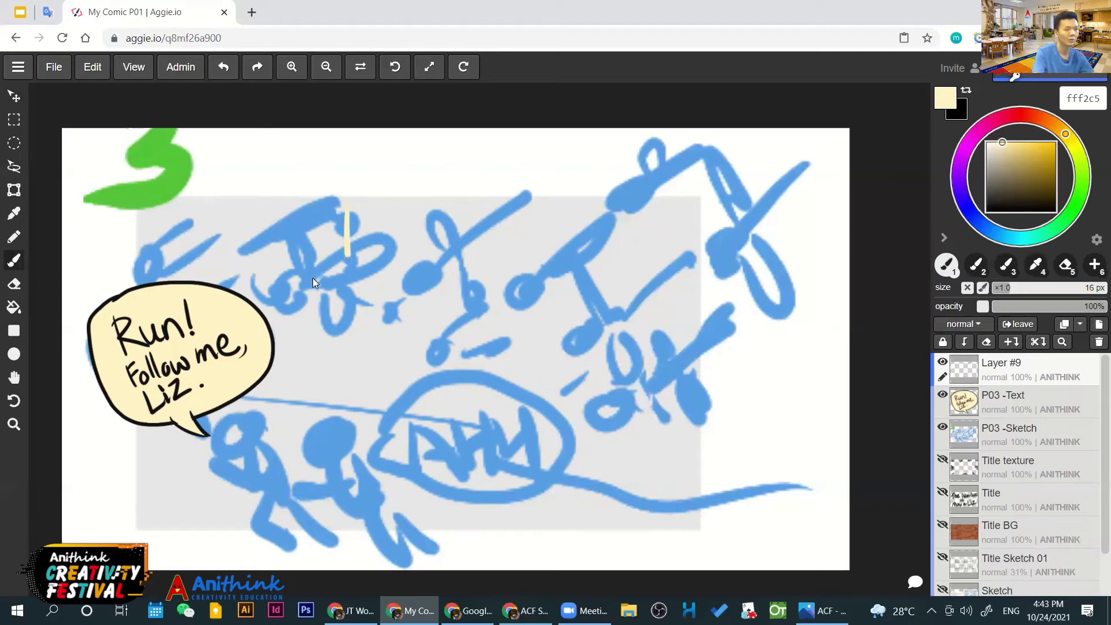
{"action": "left_click", "coordinate": [991, 210]}
{"action": "left_click", "coordinate": [988, 207]}
{"action": "left_click", "coordinate": [987, 207]}
{"action": "key", "text": "bracketright"}
{"action": "key", "text": "bracketright"}
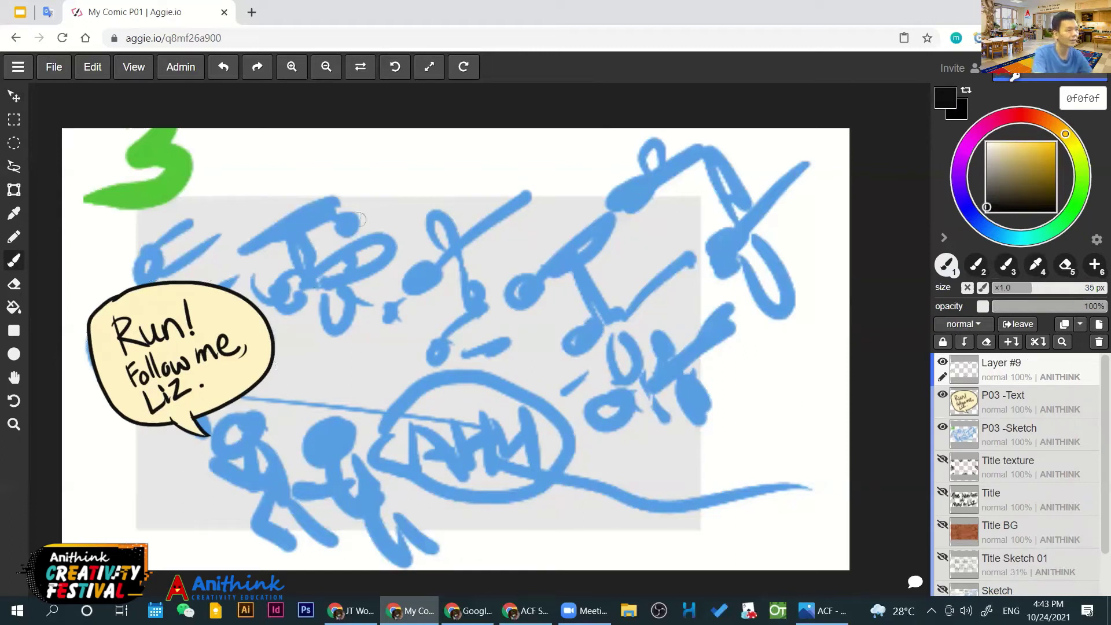
Hand-letter the first line "Ahh! what are"
{"action": "mouse_move", "coordinate": [346, 249]}
{"action": "left_mouse_down"}
{"action": "mouse_move", "coordinate": [382, 246]}
{"action": "mouse_move", "coordinate": [370, 220]}
{"action": "left_mouse_up"}
{"action": "mouse_move", "coordinate": [376, 174]}
{"action": "left_mouse_down"}
{"action": "mouse_move", "coordinate": [416, 246]}
{"action": "mouse_move", "coordinate": [452, 236]}
{"action": "left_mouse_up"}
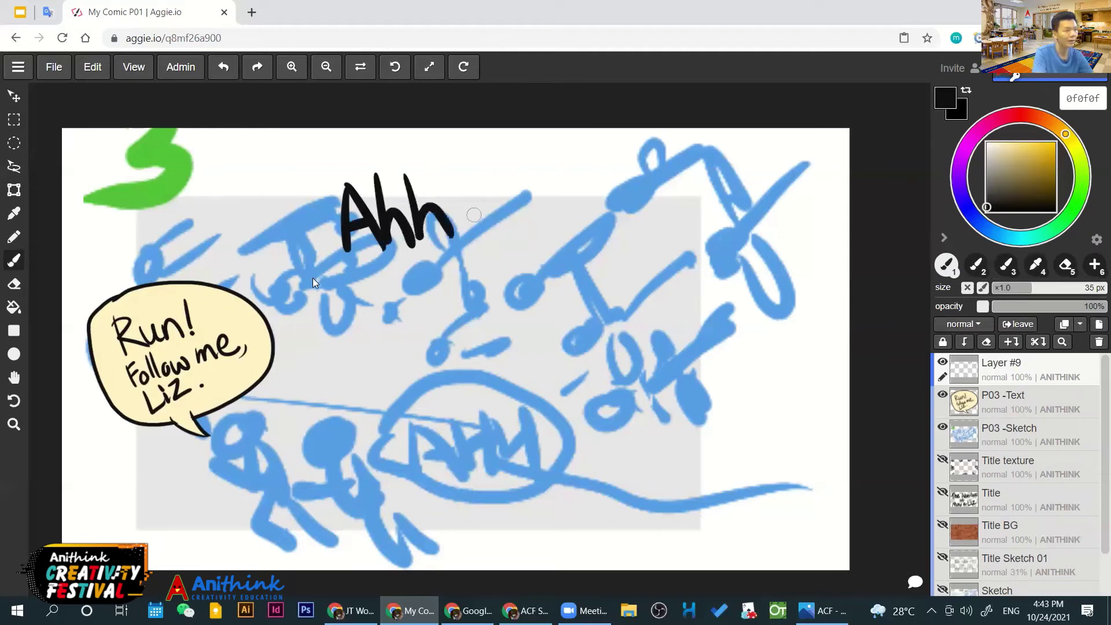
{"action": "left_click_drag", "start_coordinate": [457, 166], "coordinate": [467, 223]}
{"action": "left_click", "coordinate": [467, 234]}
{"action": "mouse_move", "coordinate": [487, 186]}
{"action": "left_mouse_down"}
{"action": "mouse_move", "coordinate": [509, 203]}
{"action": "mouse_move", "coordinate": [527, 151]}
{"action": "mouse_move", "coordinate": [566, 227]}
{"action": "left_mouse_up"}
{"action": "left_click_drag", "start_coordinate": [576, 200], "coordinate": [584, 229]}
{"action": "left_click_drag", "start_coordinate": [598, 149], "coordinate": [602, 227]}
{"action": "mouse_move", "coordinate": [581, 184]}
{"action": "left_mouse_down"}
{"action": "mouse_move", "coordinate": [612, 179]}
{"action": "mouse_move", "coordinate": [670, 221]}
{"action": "left_mouse_up"}
{"action": "key", "text": "ctrl+z"}
{"action": "mouse_move", "coordinate": [661, 182]}
{"action": "left_mouse_down"}
{"action": "mouse_move", "coordinate": [643, 188]}
{"action": "mouse_move", "coordinate": [677, 209]}
{"action": "left_mouse_up"}
{"action": "left_click_drag", "start_coordinate": [682, 178], "coordinate": [701, 177]}
{"action": "left_click_drag", "start_coordinate": [703, 193], "coordinate": [743, 202]}
Hand-letter the second line "those flying"
{"action": "mouse_move", "coordinate": [351, 287]}
{"action": "left_mouse_down"}
{"action": "mouse_move", "coordinate": [385, 284]}
{"action": "mouse_move", "coordinate": [375, 311]}
{"action": "left_mouse_up"}
{"action": "left_click_drag", "start_coordinate": [384, 261], "coordinate": [398, 309]}
{"action": "mouse_move", "coordinate": [431, 282]}
{"action": "left_mouse_down"}
{"action": "mouse_move", "coordinate": [445, 306]}
{"action": "mouse_move", "coordinate": [508, 290]}
{"action": "left_mouse_up"}
{"action": "left_click_drag", "start_coordinate": [559, 242], "coordinate": [543, 287]}
{"action": "left_click_drag", "start_coordinate": [518, 281], "coordinate": [557, 271]}
{"action": "left_click_drag", "start_coordinate": [573, 235], "coordinate": [570, 289]}
{"action": "mouse_move", "coordinate": [598, 258]}
{"action": "left_mouse_down"}
{"action": "mouse_move", "coordinate": [568, 323]}
{"action": "mouse_move", "coordinate": [610, 286]}
{"action": "left_mouse_up"}
{"action": "mouse_move", "coordinate": [629, 263]}
{"action": "left_mouse_down"}
{"action": "mouse_move", "coordinate": [656, 281]}
{"action": "mouse_move", "coordinate": [647, 317]}
{"action": "left_mouse_up"}
Hand-letter "creatures, max?" on the remaining lines, redrawing the question mark
{"action": "mouse_move", "coordinate": [390, 343]}
{"action": "left_mouse_down"}
{"action": "mouse_move", "coordinate": [389, 377]}
{"action": "mouse_move", "coordinate": [425, 346]}
{"action": "mouse_move", "coordinate": [448, 375]}
{"action": "left_mouse_up"}
{"action": "left_click_drag", "start_coordinate": [483, 347], "coordinate": [489, 376]}
{"action": "left_click_drag", "start_coordinate": [502, 317], "coordinate": [493, 366]}
{"action": "mouse_move", "coordinate": [475, 342]}
{"action": "left_mouse_down"}
{"action": "mouse_move", "coordinate": [517, 334]}
{"action": "mouse_move", "coordinate": [574, 363]}
{"action": "mouse_move", "coordinate": [607, 342]}
{"action": "mouse_move", "coordinate": [633, 359]}
{"action": "left_mouse_up"}
{"action": "mouse_move", "coordinate": [427, 402]}
{"action": "left_mouse_down"}
{"action": "mouse_move", "coordinate": [445, 440]}
{"action": "mouse_move", "coordinate": [492, 437]}
{"action": "left_mouse_up"}
{"action": "mouse_move", "coordinate": [535, 402]}
{"action": "left_mouse_down"}
{"action": "mouse_move", "coordinate": [538, 439]}
{"action": "mouse_move", "coordinate": [578, 431]}
{"action": "left_mouse_up"}
{"action": "left_click_drag", "start_coordinate": [581, 391], "coordinate": [543, 436]}
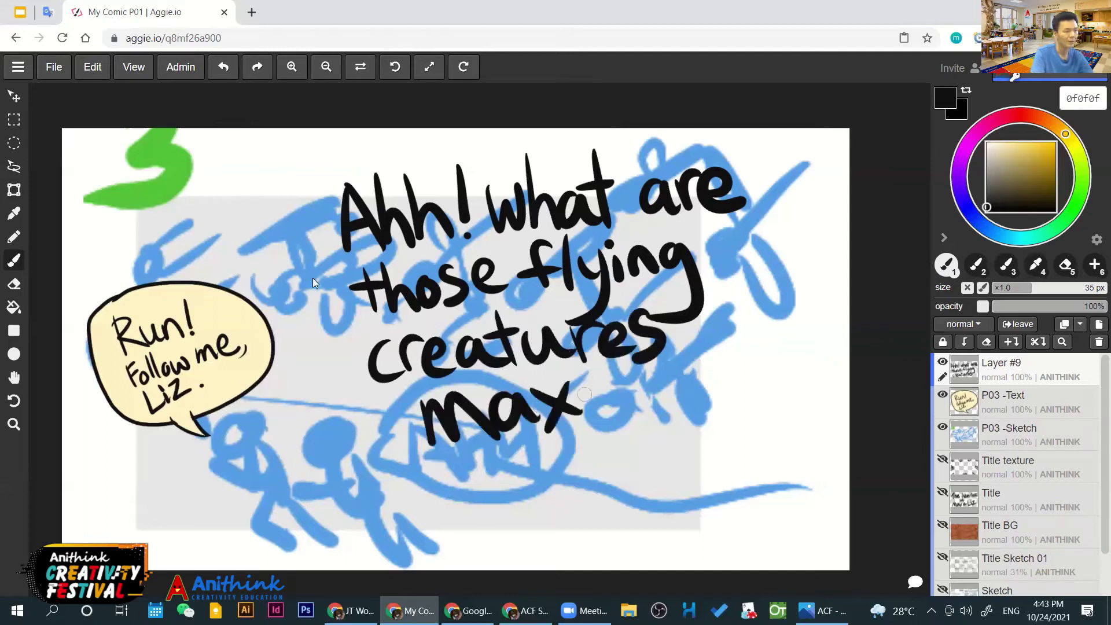
{"action": "left_click_drag", "start_coordinate": [688, 338], "coordinate": [682, 356]}
{"action": "left_click_drag", "start_coordinate": [589, 382], "coordinate": [602, 408]}
{"action": "left_click_drag", "start_coordinate": [617, 418], "coordinate": [619, 423]}
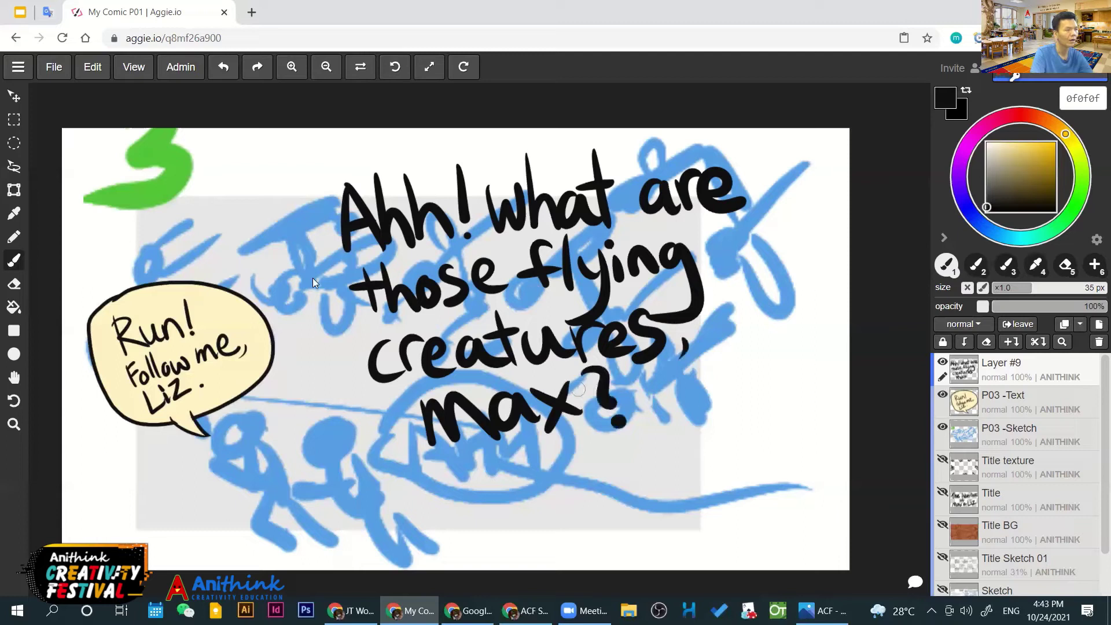
{"action": "key", "text": "ctrl+z"}
{"action": "key", "text": "ctrl+z"}
{"action": "mouse_move", "coordinate": [580, 379]}
{"action": "left_mouse_down"}
{"action": "mouse_move", "coordinate": [611, 389]}
{"action": "mouse_move", "coordinate": [608, 414]}
{"action": "left_mouse_up"}
{"action": "left_click_drag", "start_coordinate": [620, 427], "coordinate": [622, 429]}
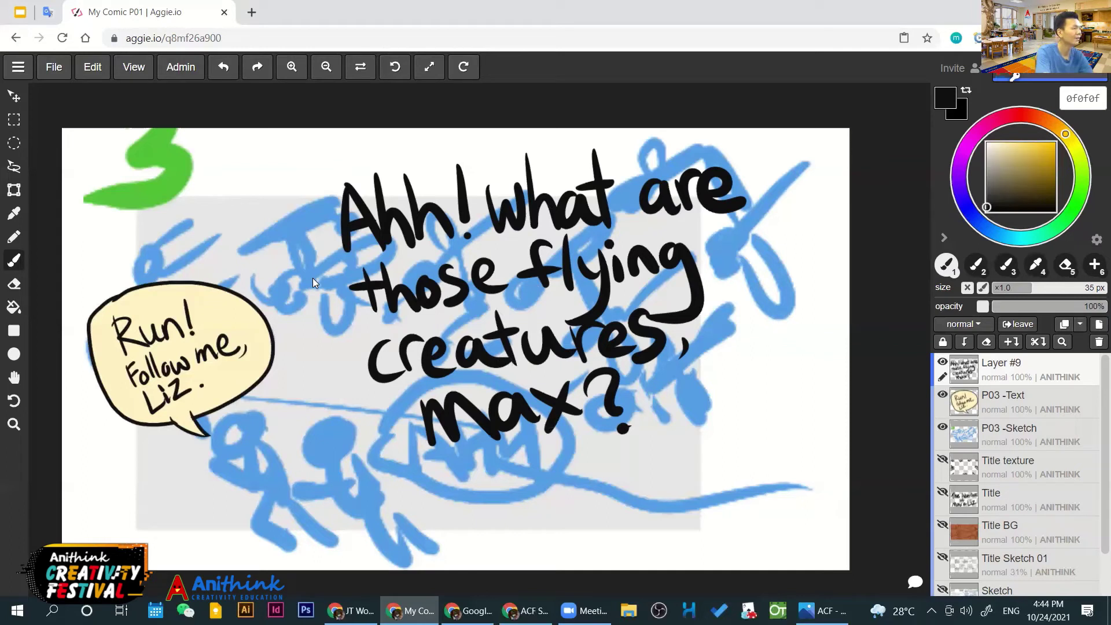
Shrink the handwritten dialogue and move it toward the panel centre
{"action": "key", "text": "t"}
{"action": "left_click_drag", "start_coordinate": [543, 297], "coordinate": [516, 337]}
{"action": "left_click_drag", "start_coordinate": [711, 215], "coordinate": [626, 308]}
{"action": "left_click_drag", "start_coordinate": [464, 375], "coordinate": [508, 339]}
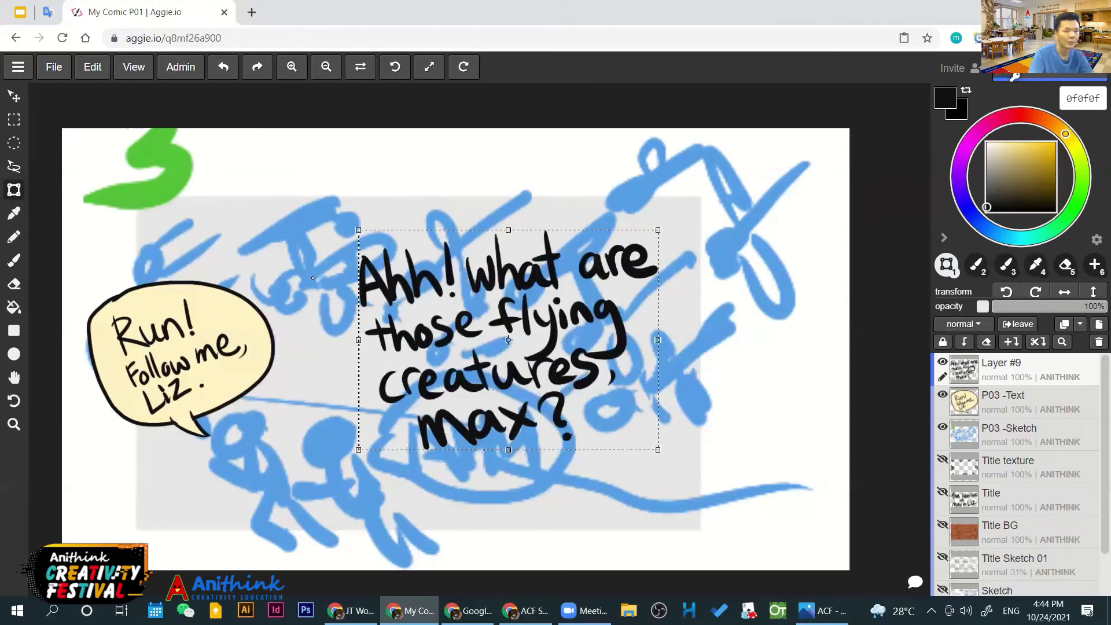
{"action": "key", "text": "Return"}
Add another empty layer and rename P03 -Text to "P03 -Text MAX"
{"action": "left_click", "coordinate": [1099, 324]}
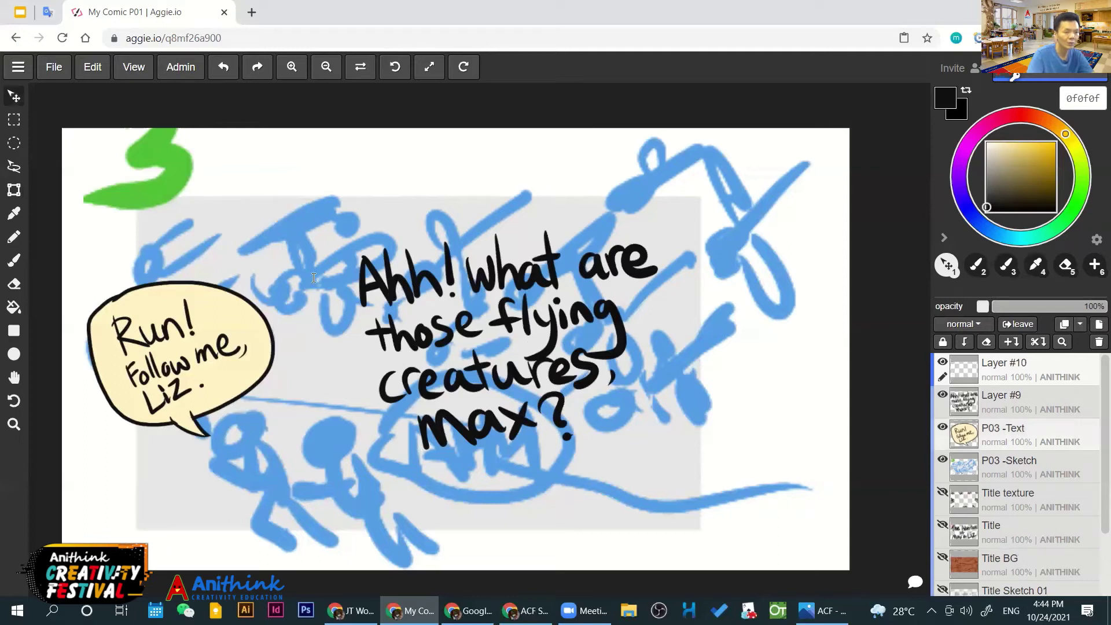
{"action": "double_click", "coordinate": [1003, 428]}
{"action": "right_click", "coordinate": [1003, 428]}
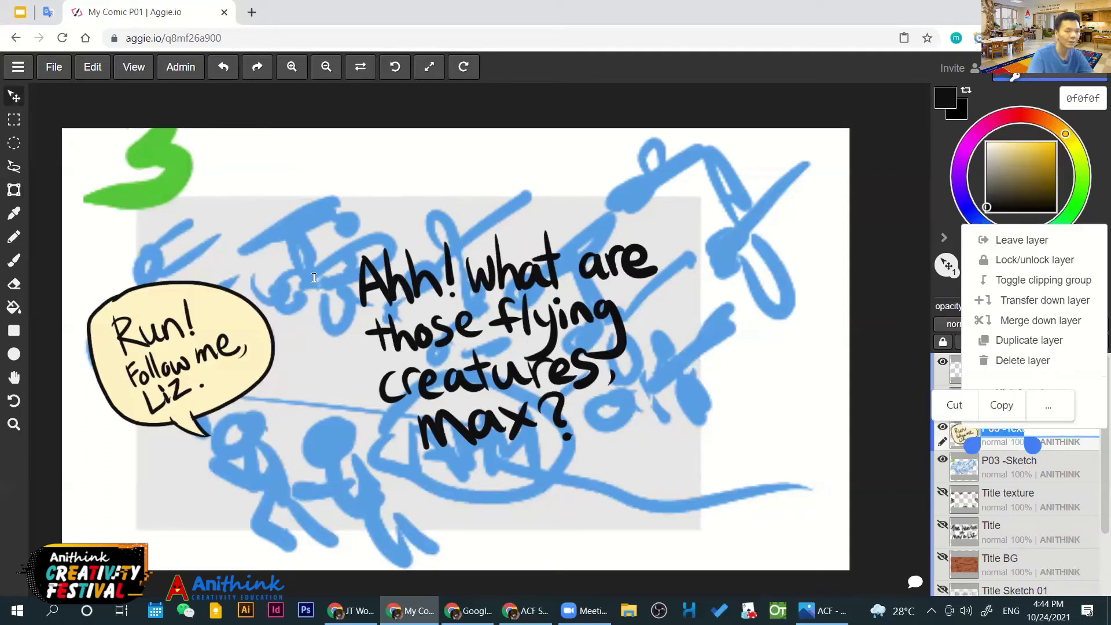
{"action": "key", "text": "Right"}
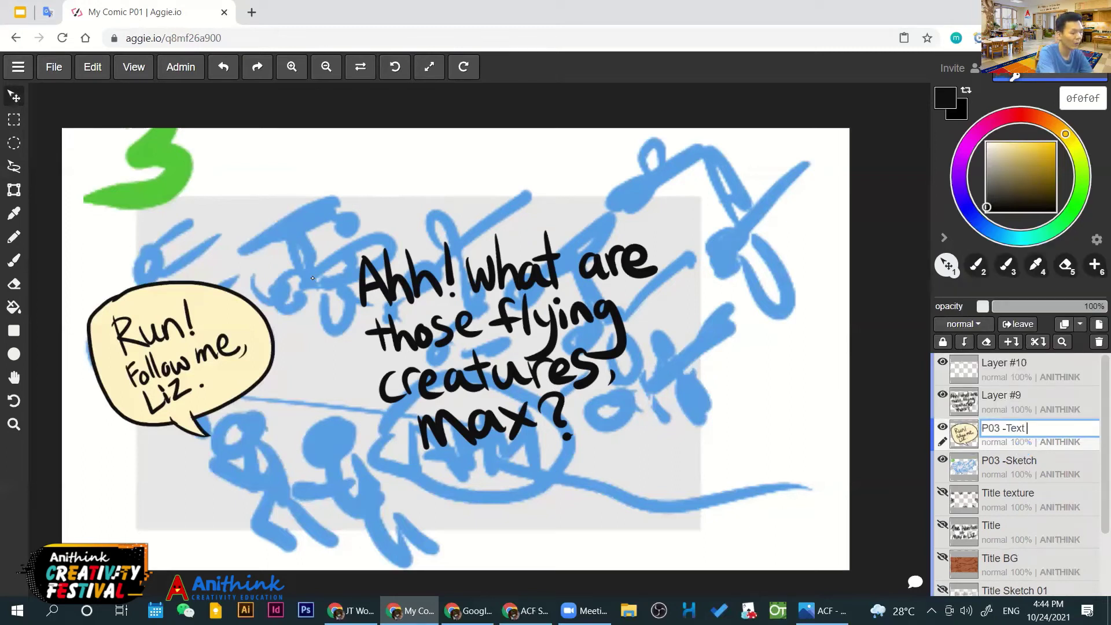
{"action": "type", "text": "MA"}
{"action": "type", "text": "X"}
{"action": "key", "text": "ctrl+a"}
{"action": "key", "text": "ctrl+c"}
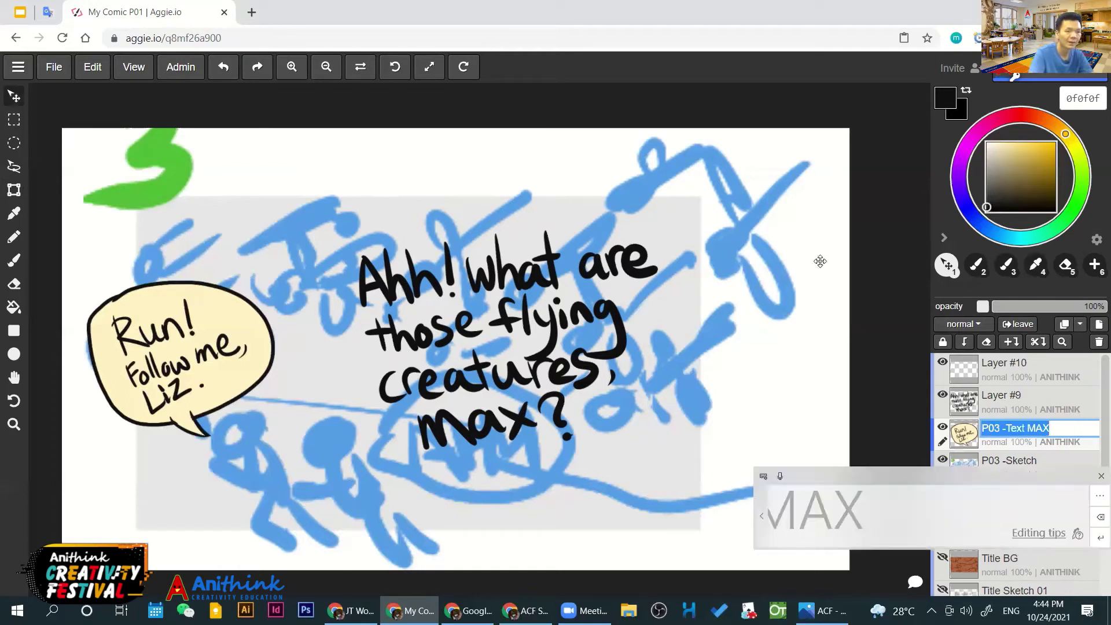
{"action": "left_click", "coordinate": [1007, 396]}
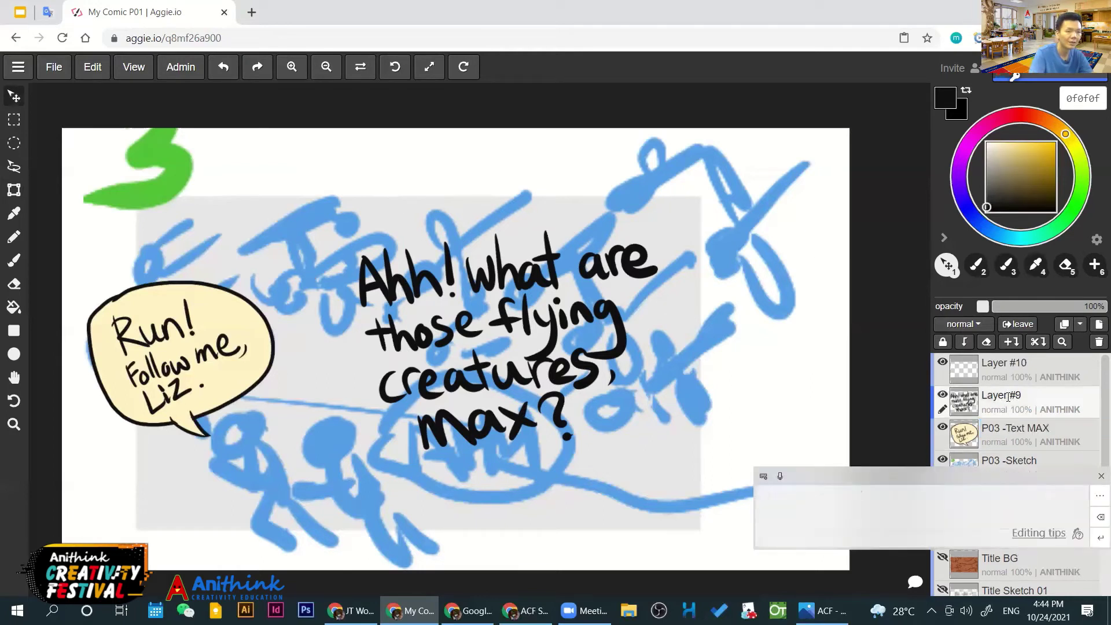
Rename Layer #9 to "P03 -Text LIZ" and make Layer #10 active
{"action": "double_click", "coordinate": [1003, 395]}
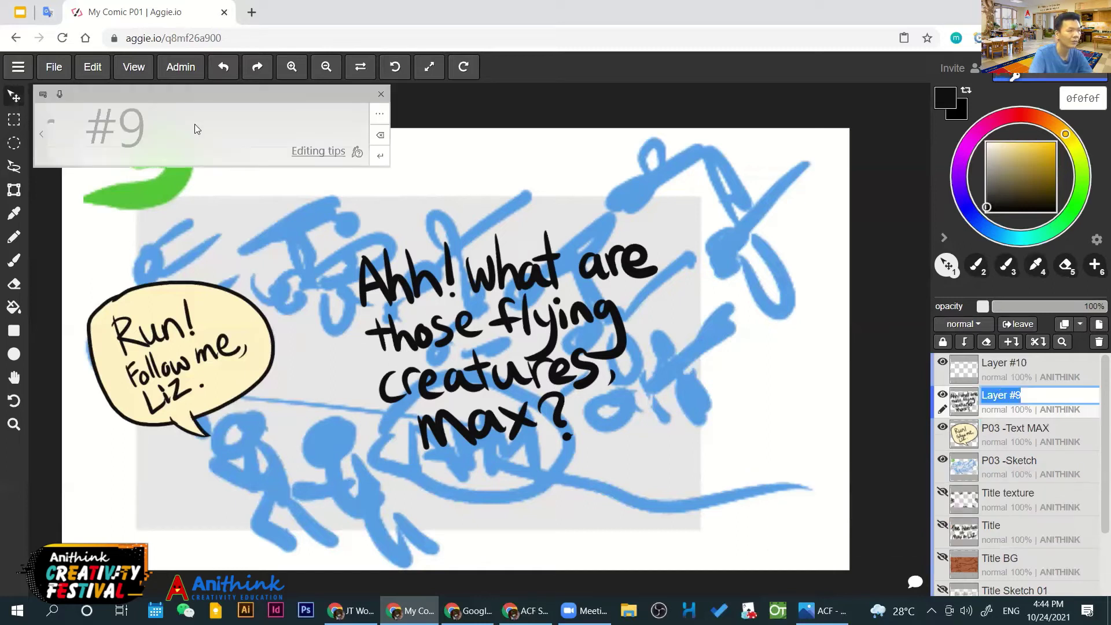
{"action": "key", "text": "ctrl+v"}
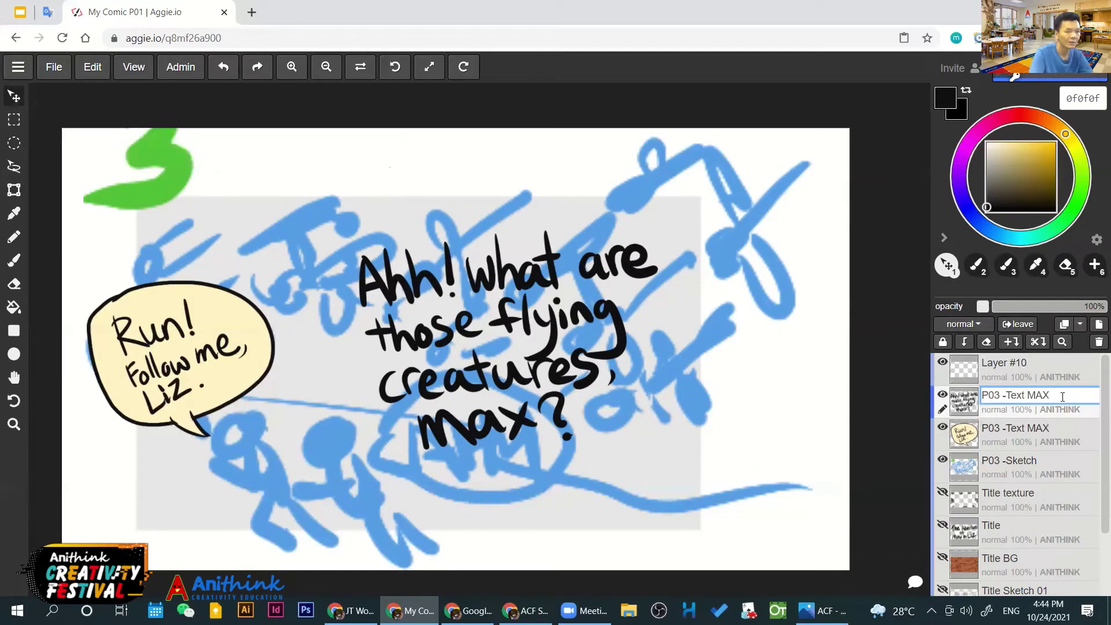
{"action": "key", "text": "BackSpace"}
{"action": "key", "text": "BackSpace"}
{"action": "key", "text": "BackSpace"}
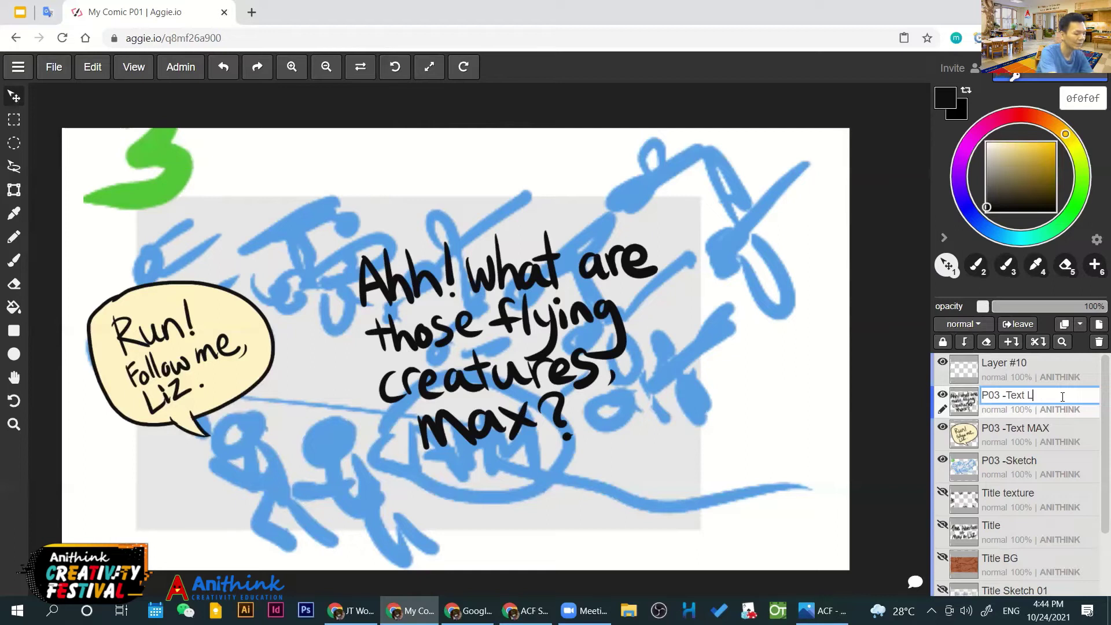
{"action": "type", "text": "LIZ"}
{"action": "key", "text": "Return"}
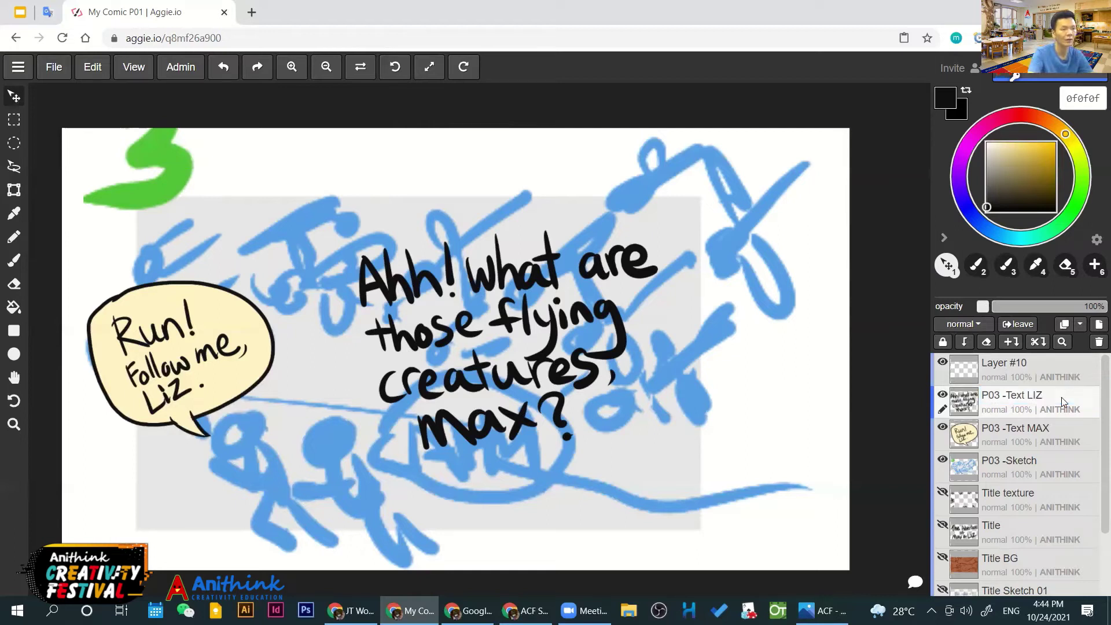
{"action": "left_click", "coordinate": [1019, 377]}
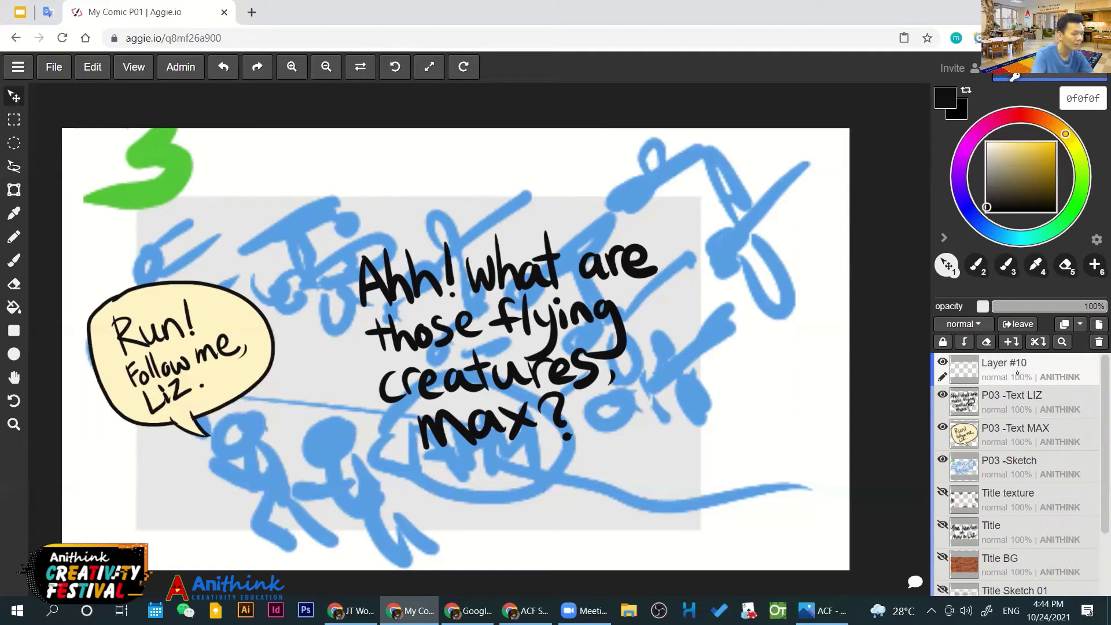
Brush a speech bubble outline around the flying-creatures dialogue on Layer #10
{"action": "key", "text": "b"}
{"action": "left_click_drag", "start_coordinate": [389, 438], "coordinate": [394, 471]}
{"action": "key", "text": "ctrl+z"}
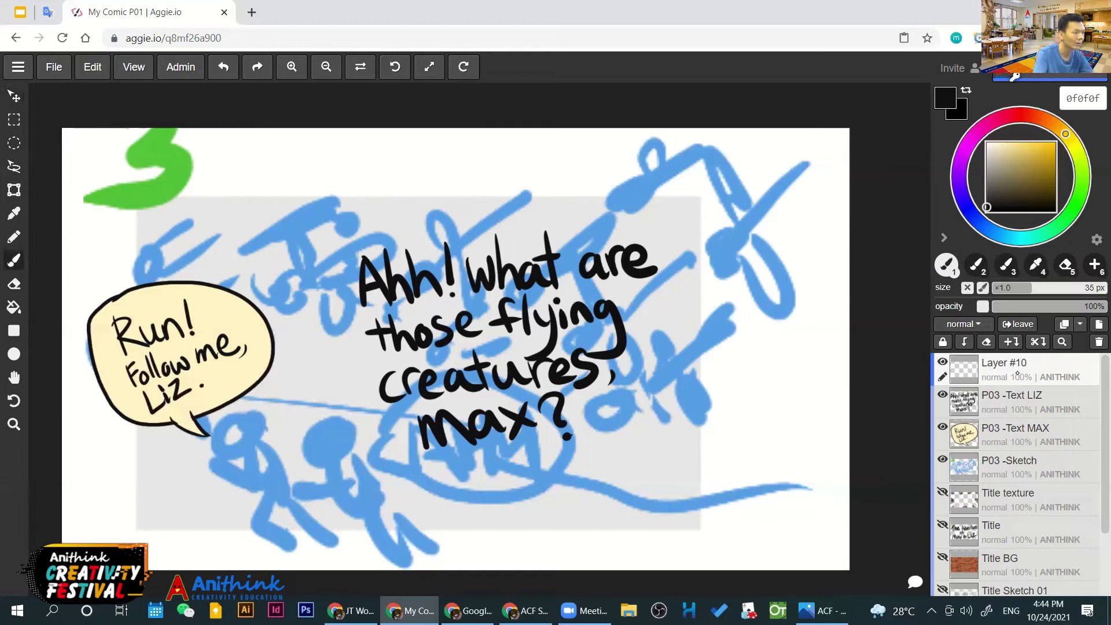
{"action": "mouse_move", "coordinate": [345, 254]}
{"action": "left_mouse_down"}
{"action": "mouse_move", "coordinate": [639, 235]}
{"action": "mouse_move", "coordinate": [674, 264]}
{"action": "left_mouse_up"}
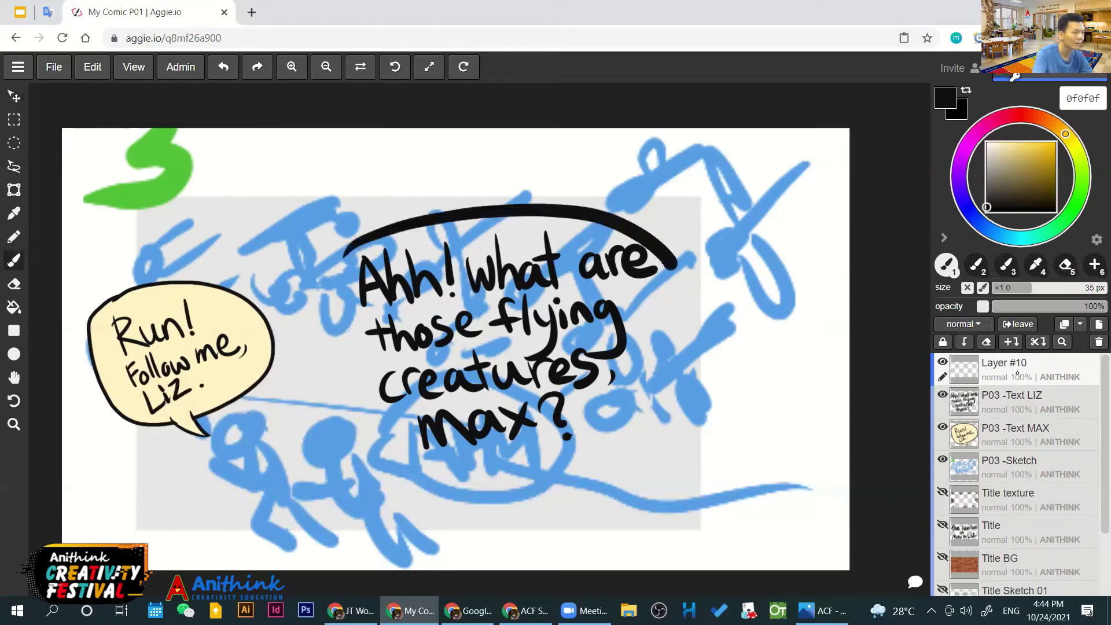
{"action": "key", "text": "ctrl"}
{"action": "key", "text": "ctrl+z"}
{"action": "mouse_move", "coordinate": [347, 322]}
{"action": "left_mouse_down"}
{"action": "mouse_move", "coordinate": [307, 364]}
{"action": "mouse_move", "coordinate": [370, 379]}
{"action": "mouse_move", "coordinate": [363, 285]}
{"action": "left_mouse_up"}
Erase the bubble's left outline with a 70 px eraser and redraw it as one smooth curve
{"action": "key", "text": "e"}
{"action": "key", "text": "bracketleft"}
{"action": "key", "text": "bracketleft"}
{"action": "key", "text": "bracketleft"}
{"action": "key", "text": "bracketright"}
{"action": "key", "text": "bracketright"}
{"action": "key", "text": "bracketright"}
{"action": "key", "text": "bracketright"}
{"action": "key", "text": "bracketright"}
{"action": "key", "text": "bracketright"}
{"action": "key", "text": "bracketright"}
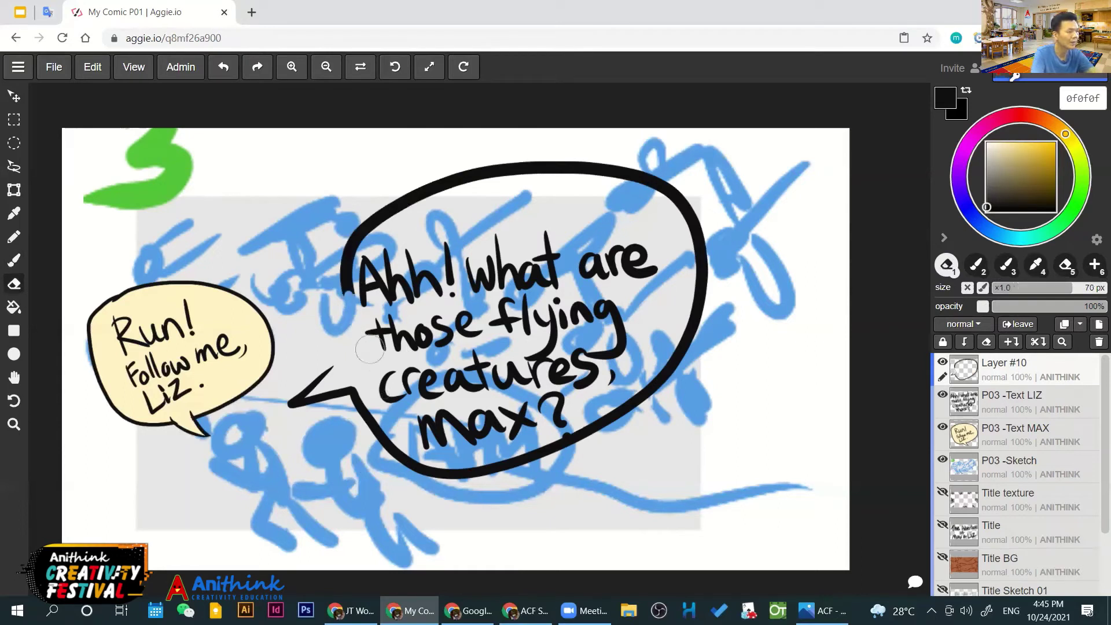
{"action": "left_click_drag", "start_coordinate": [369, 349], "coordinate": [353, 284]}
{"action": "left_click_drag", "start_coordinate": [355, 243], "coordinate": [353, 277]}
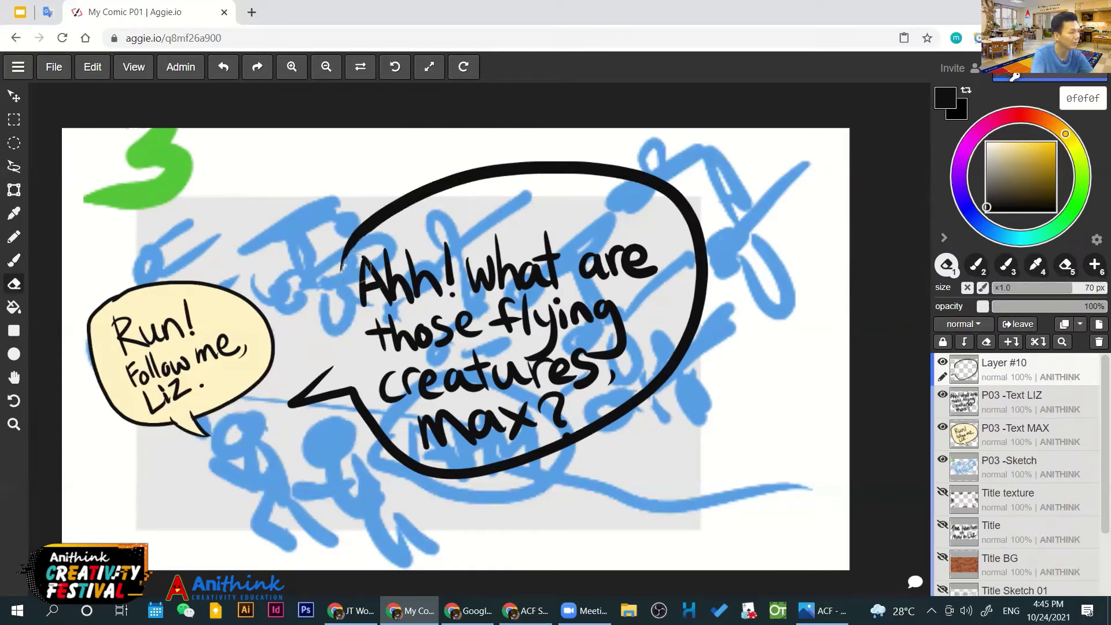
{"action": "key", "text": "b"}
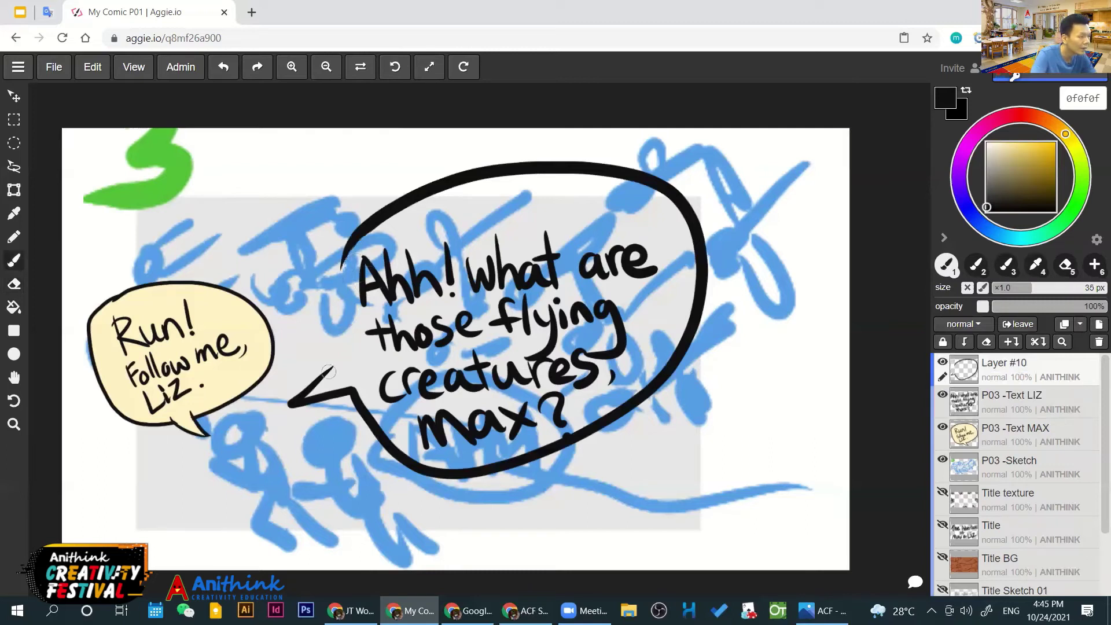
{"action": "key", "text": "ctrl"}
{"action": "left_click_drag", "start_coordinate": [330, 372], "coordinate": [320, 318]}
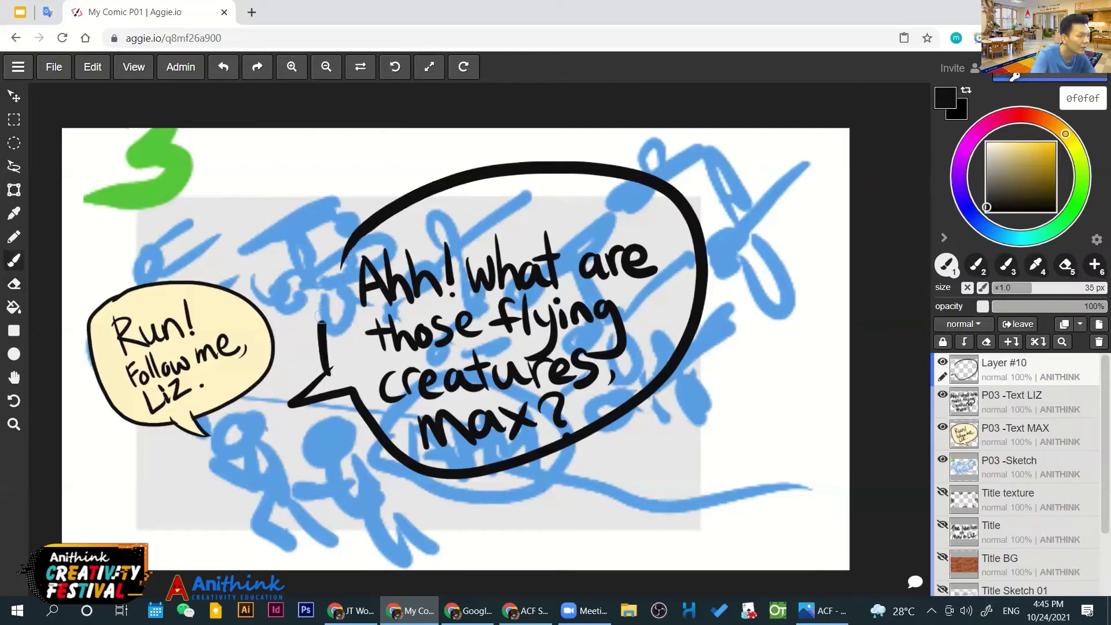
{"action": "mouse_move", "coordinate": [342, 261]}
{"action": "left_mouse_down"}
{"action": "mouse_move", "coordinate": [317, 313]}
{"action": "mouse_move", "coordinate": [324, 372]}
{"action": "left_mouse_up"}
{"action": "key", "text": "e"}
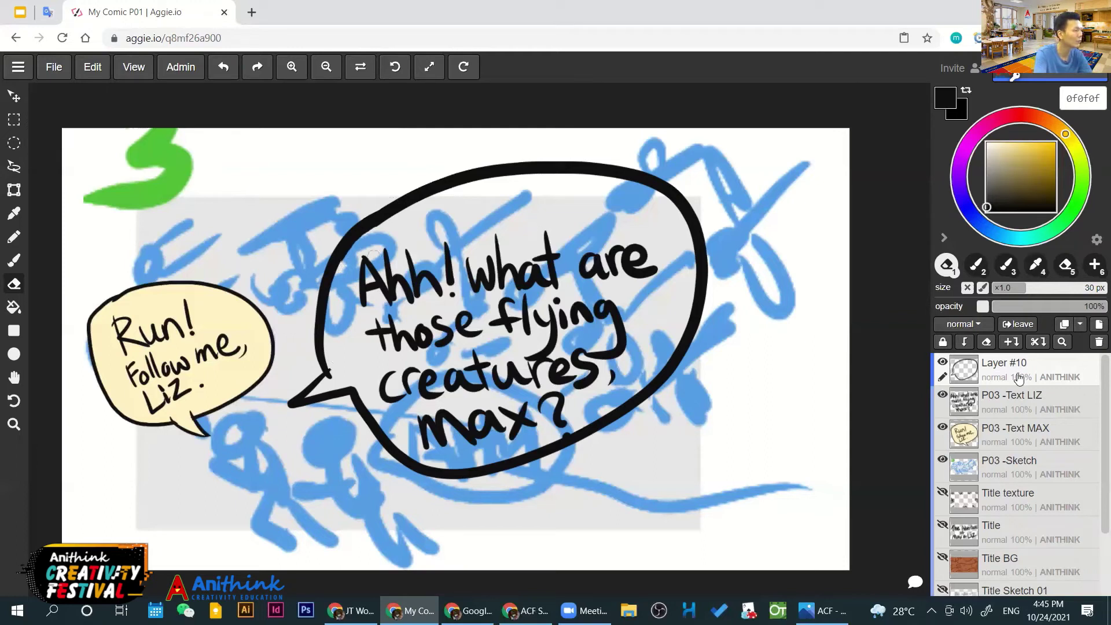
{"action": "key", "text": "ctrl+t"}
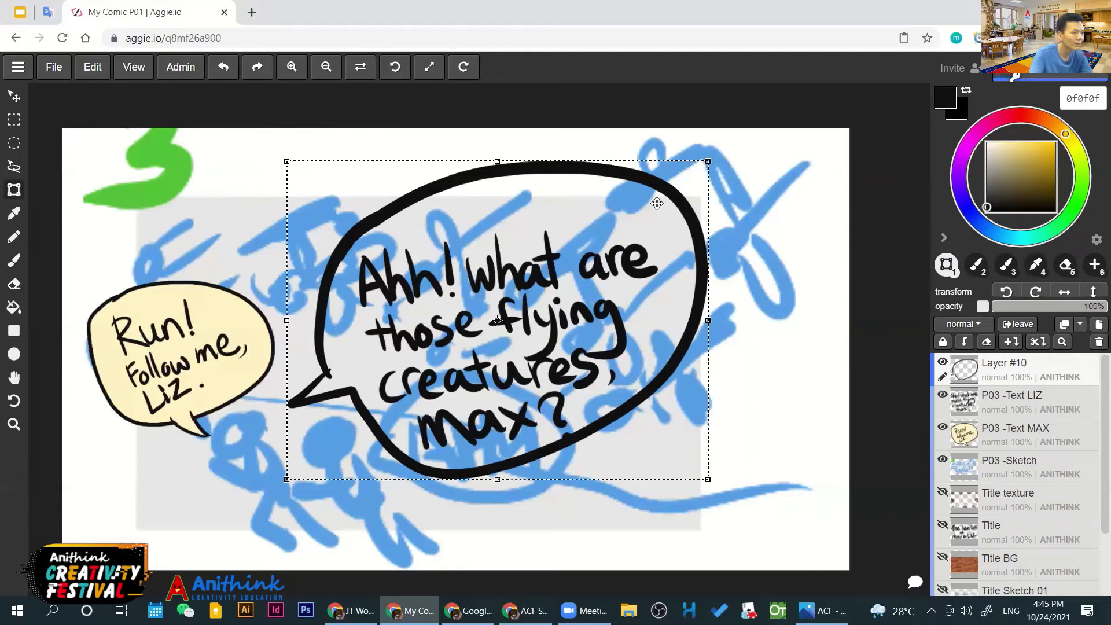
Stretch the big speech bubble taller, tilt it slightly clockwise, and commit the transform
{"action": "left_click_drag", "start_coordinate": [656, 203], "coordinate": [648, 215]}
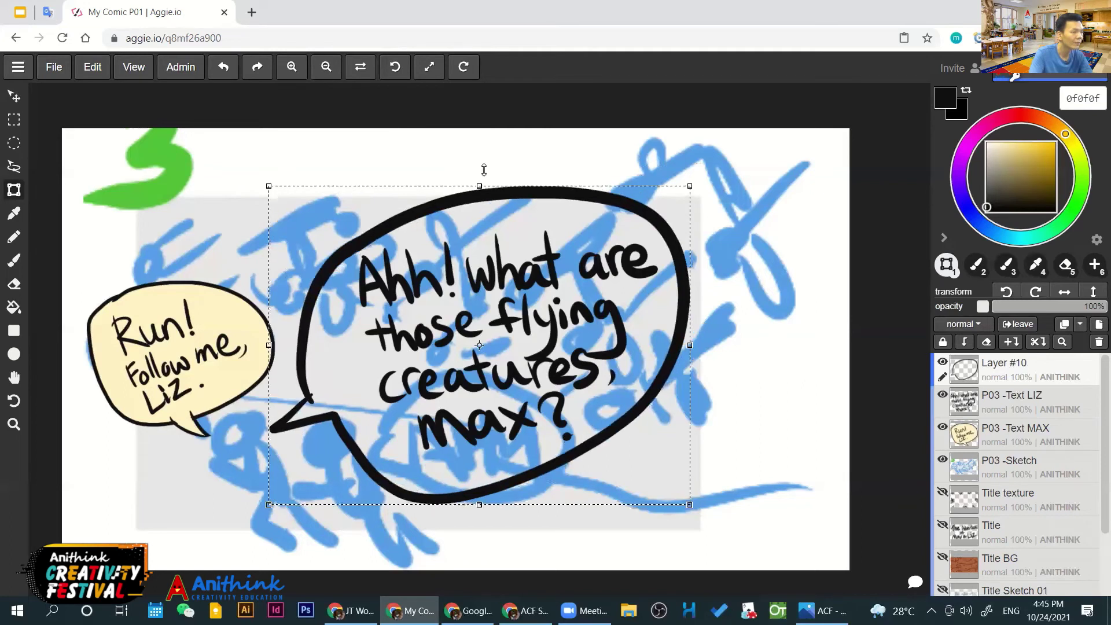
{"action": "left_click_drag", "start_coordinate": [483, 170], "coordinate": [484, 172]}
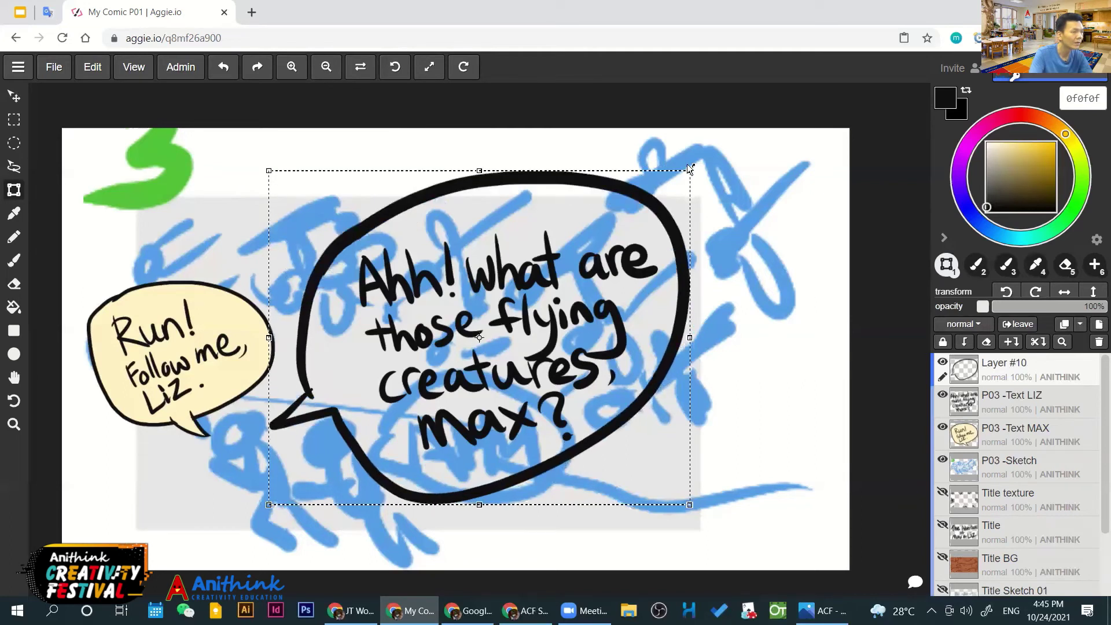
{"action": "left_click_drag", "start_coordinate": [688, 168], "coordinate": [707, 172]}
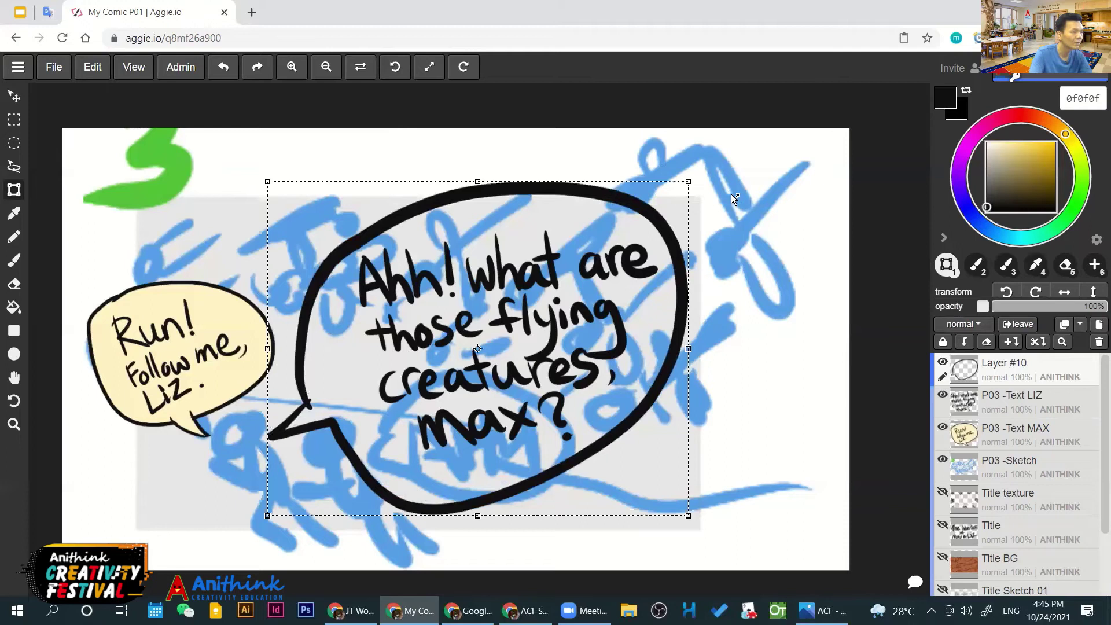
{"action": "left_click_drag", "start_coordinate": [739, 210], "coordinate": [754, 244]}
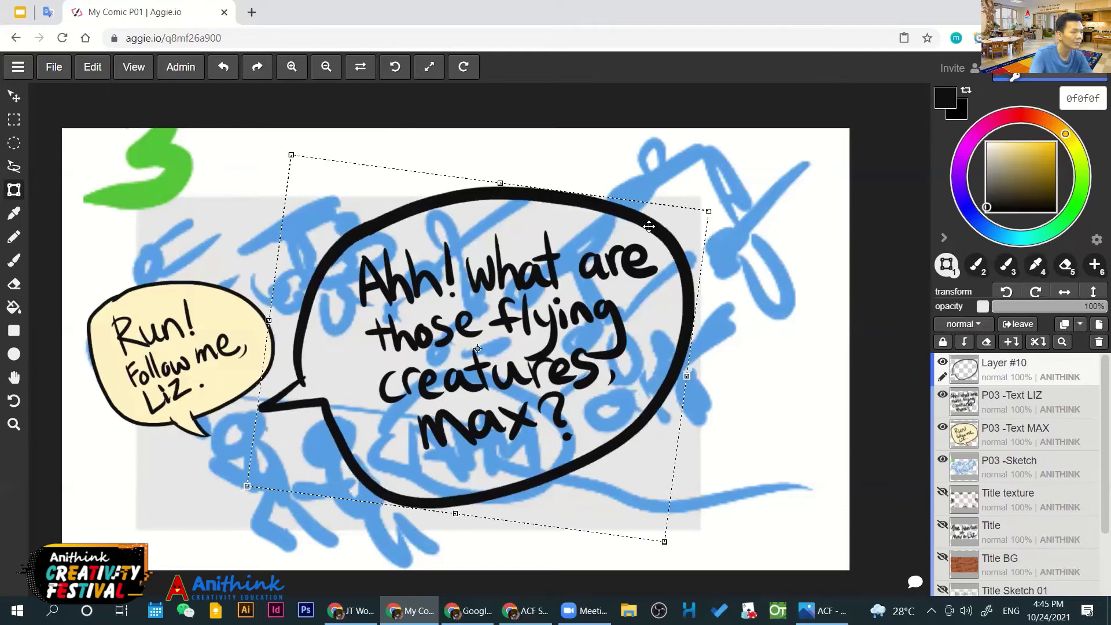
{"action": "left_click_drag", "start_coordinate": [651, 224], "coordinate": [653, 221]}
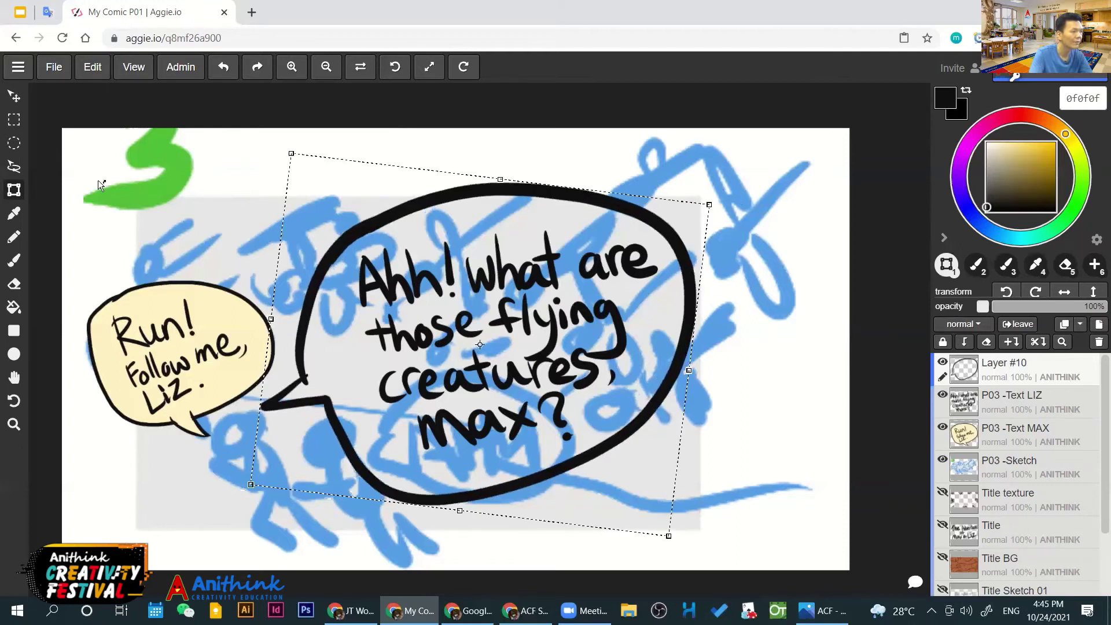
{"action": "left_click", "coordinate": [17, 96]}
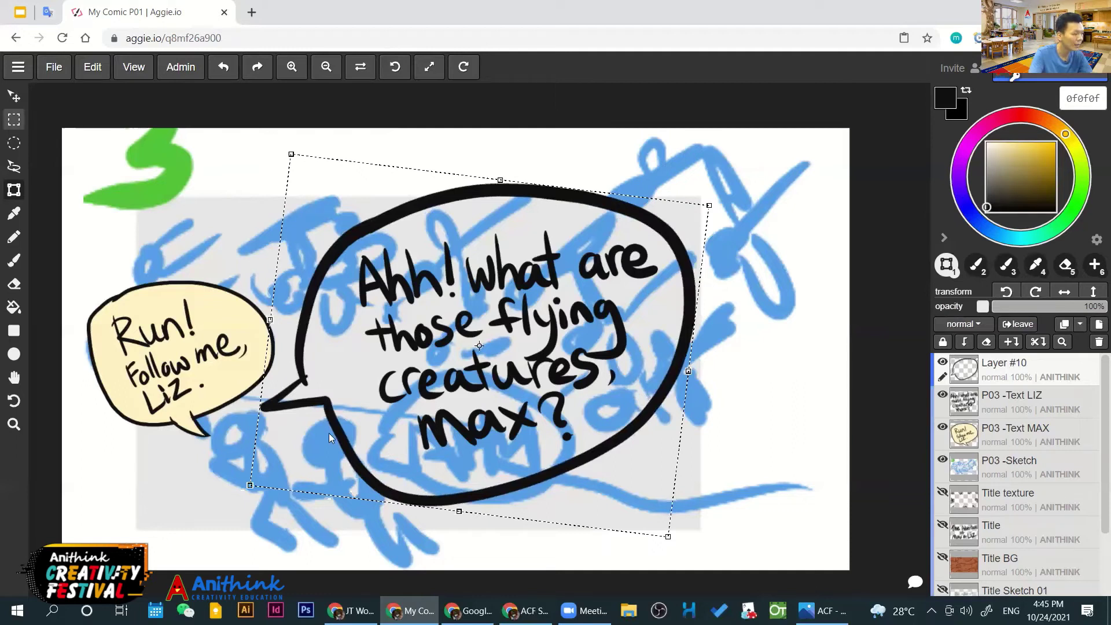
Merge the bubble down into P03 -Text LIZ and toggle that layer's visibility to check it
{"action": "key", "text": "e"}
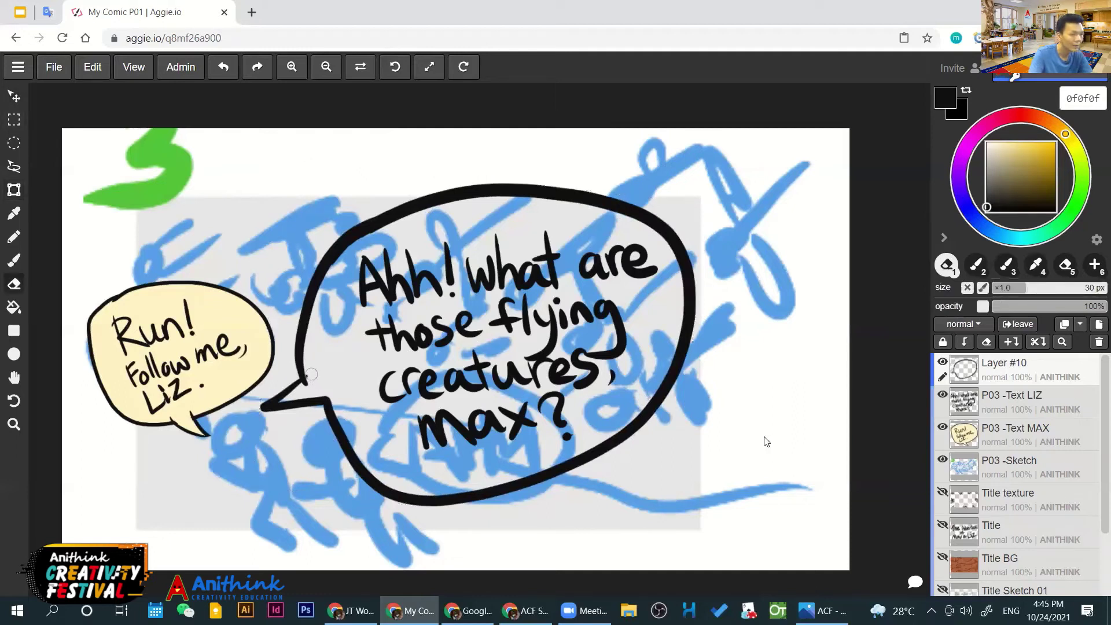
{"action": "left_click", "coordinate": [1009, 342]}
{"action": "left_click", "coordinate": [942, 395]}
{"action": "left_click", "coordinate": [942, 395]}
{"action": "left_click", "coordinate": [942, 395]}
{"action": "left_click", "coordinate": [942, 395]}
{"action": "left_click", "coordinate": [942, 395]}
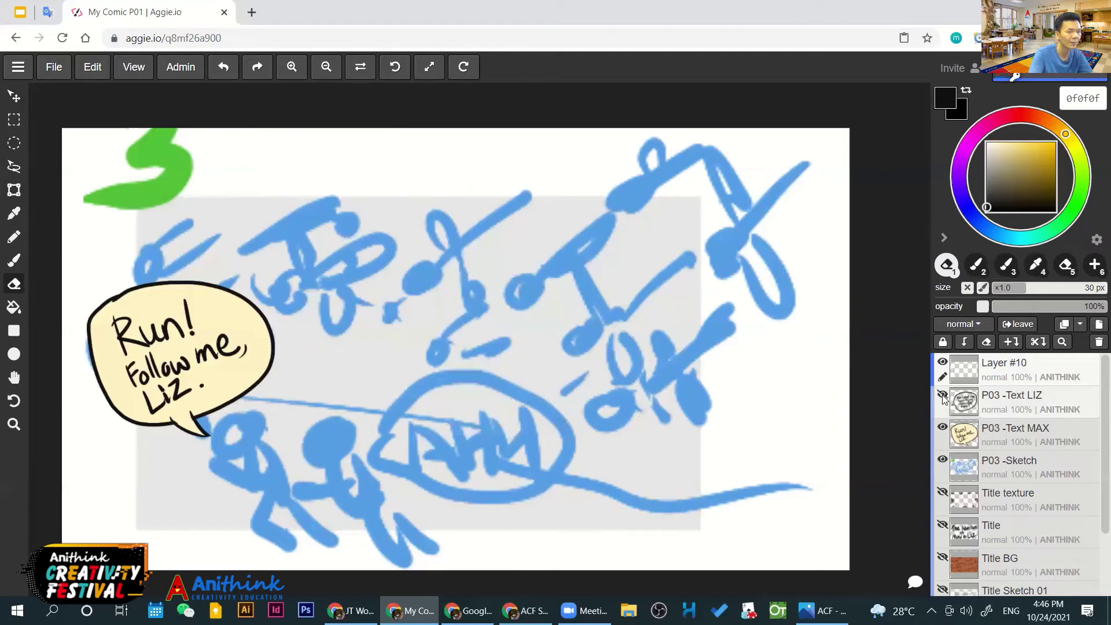
{"action": "left_click", "coordinate": [942, 395]}
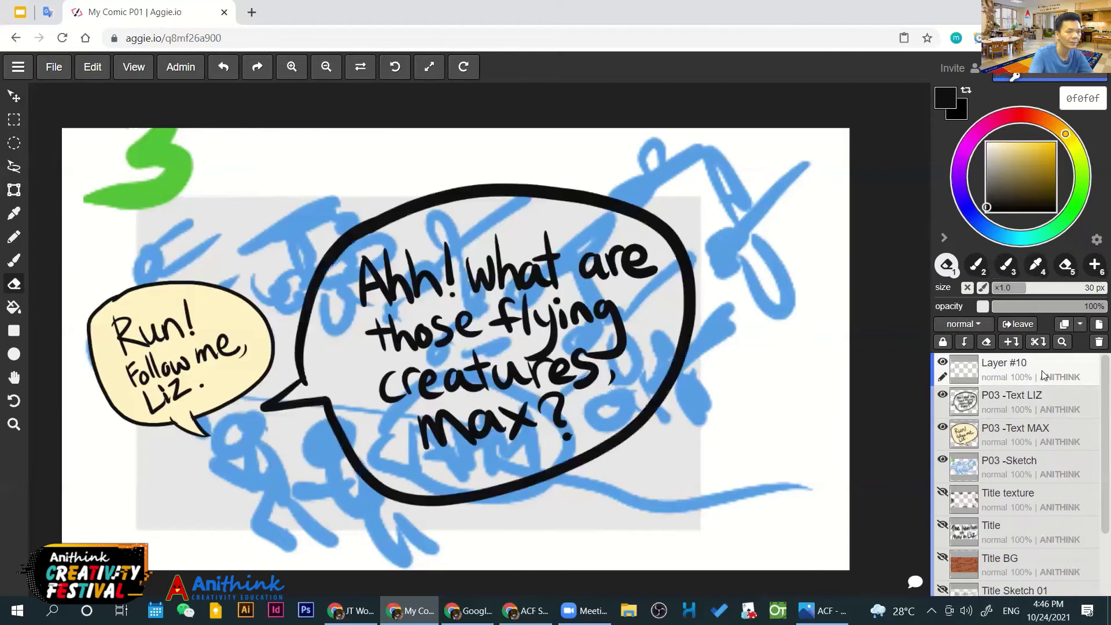
Delete the empty Layer #10 and pick pale pink fde7ff as the colour
{"action": "left_click", "coordinate": [1097, 342]}
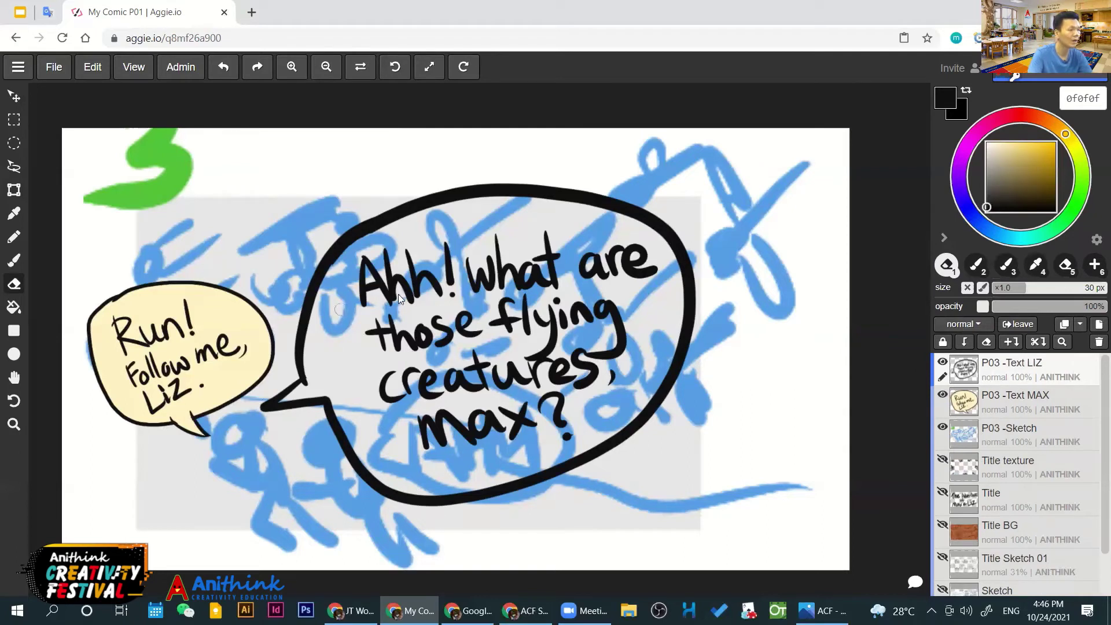
{"action": "left_click", "coordinate": [963, 156]}
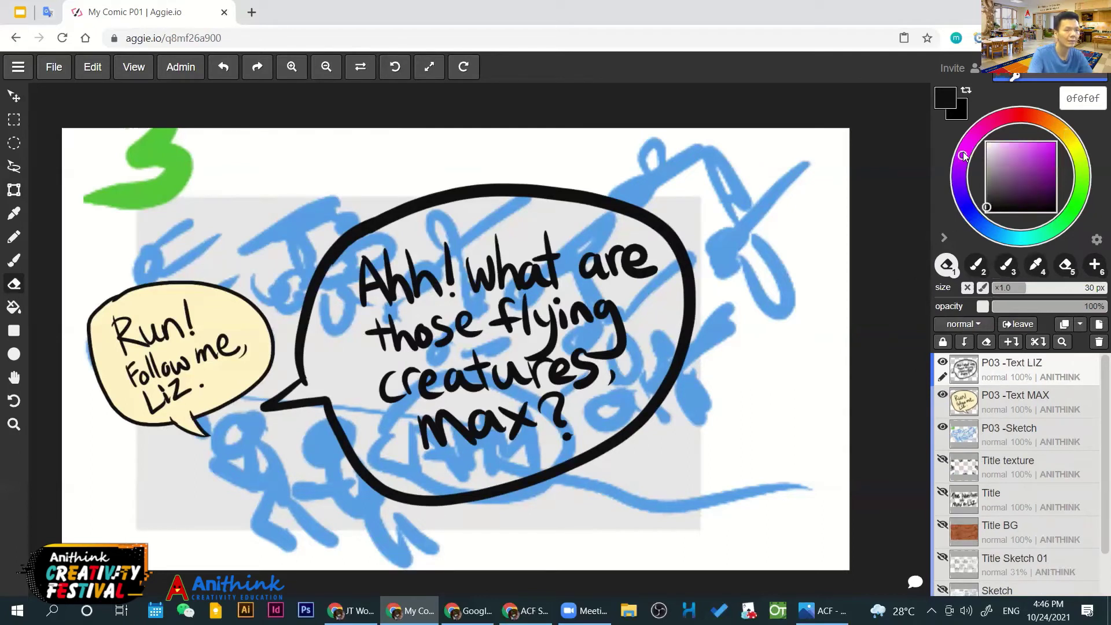
{"action": "left_click_drag", "start_coordinate": [999, 148], "coordinate": [993, 141]}
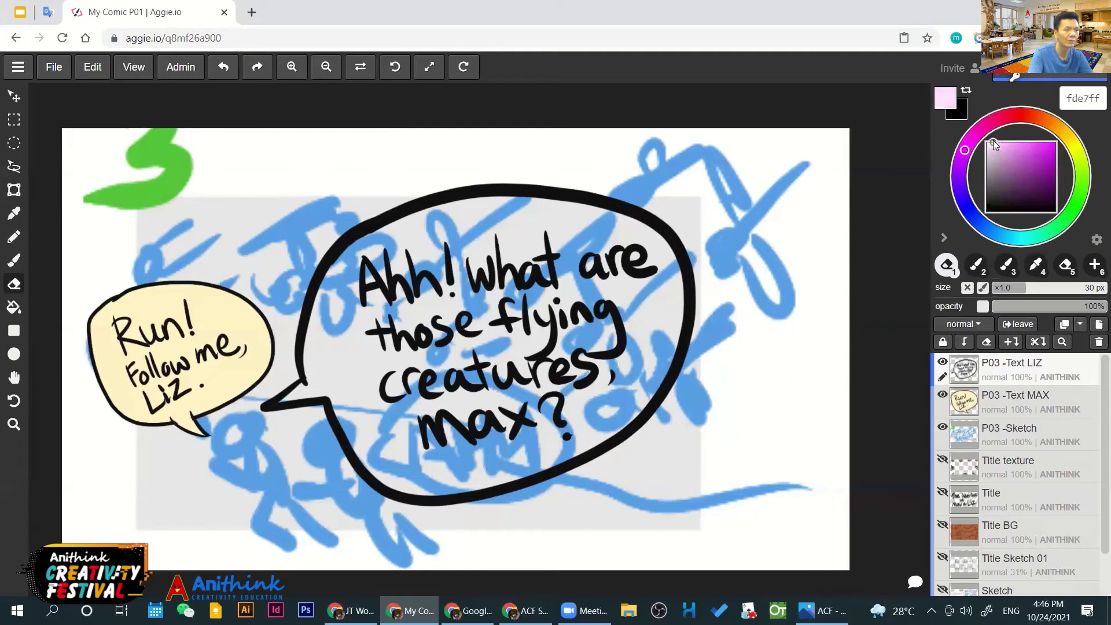
Fill the big speech bubble pale pink, including the gaps inside the a's of 'max' and 'creatures'
{"action": "key", "text": "g"}
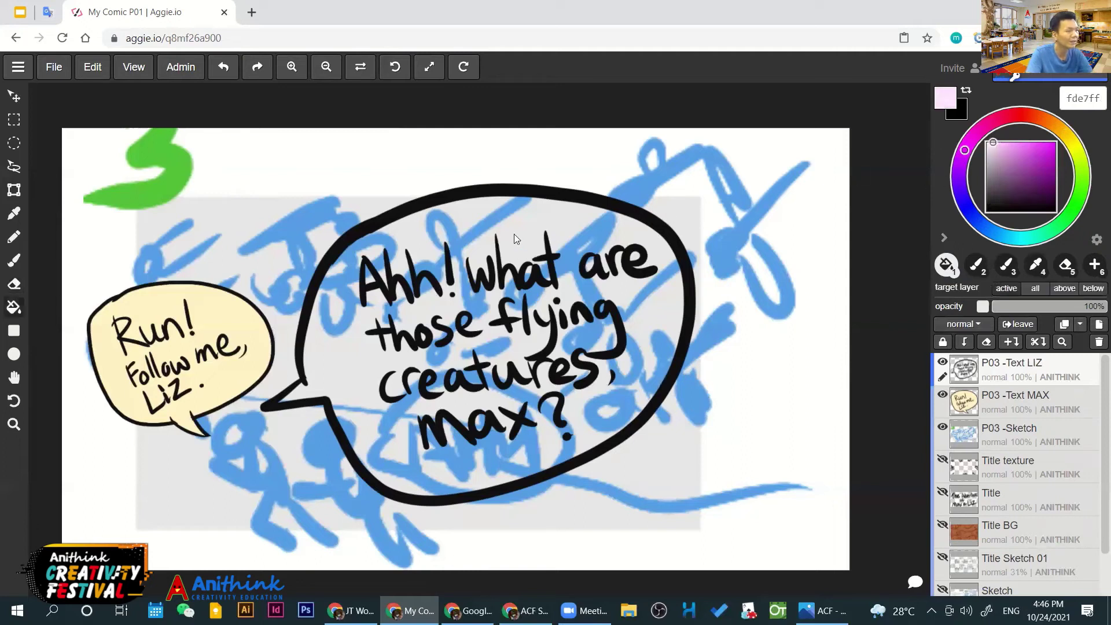
{"action": "left_click", "coordinate": [514, 233]}
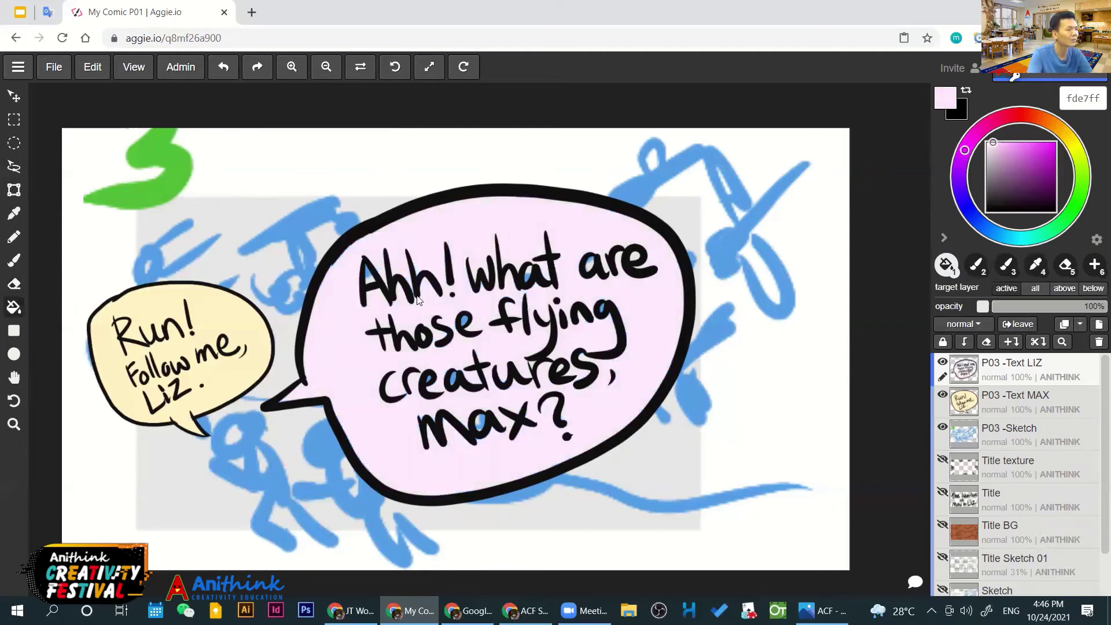
{"action": "scroll", "coordinate": [501, 347], "scroll_direction": "up", "scroll_amount": 4}
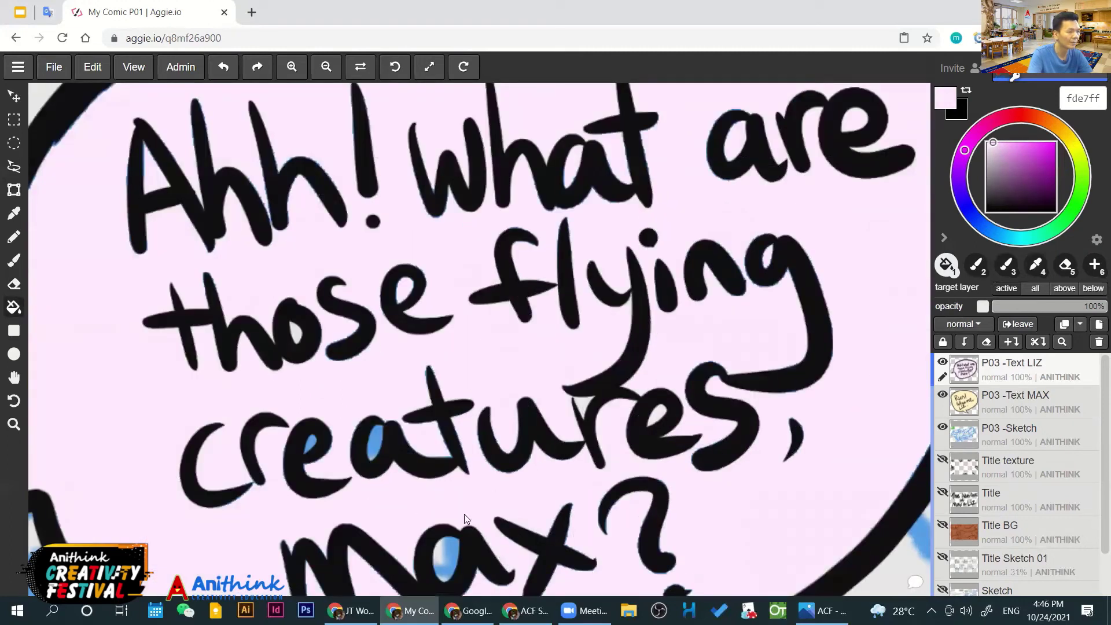
{"action": "left_click", "coordinate": [441, 543]}
{"action": "left_click", "coordinate": [376, 440]}
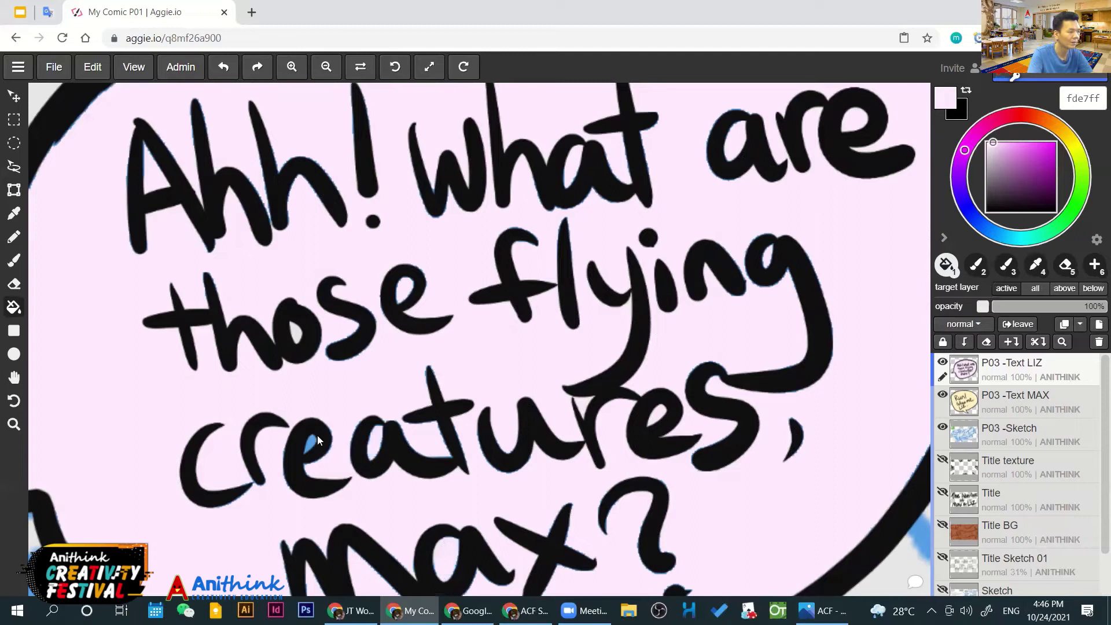
{"action": "scroll", "coordinate": [309, 444], "scroll_direction": "down", "scroll_amount": 5}
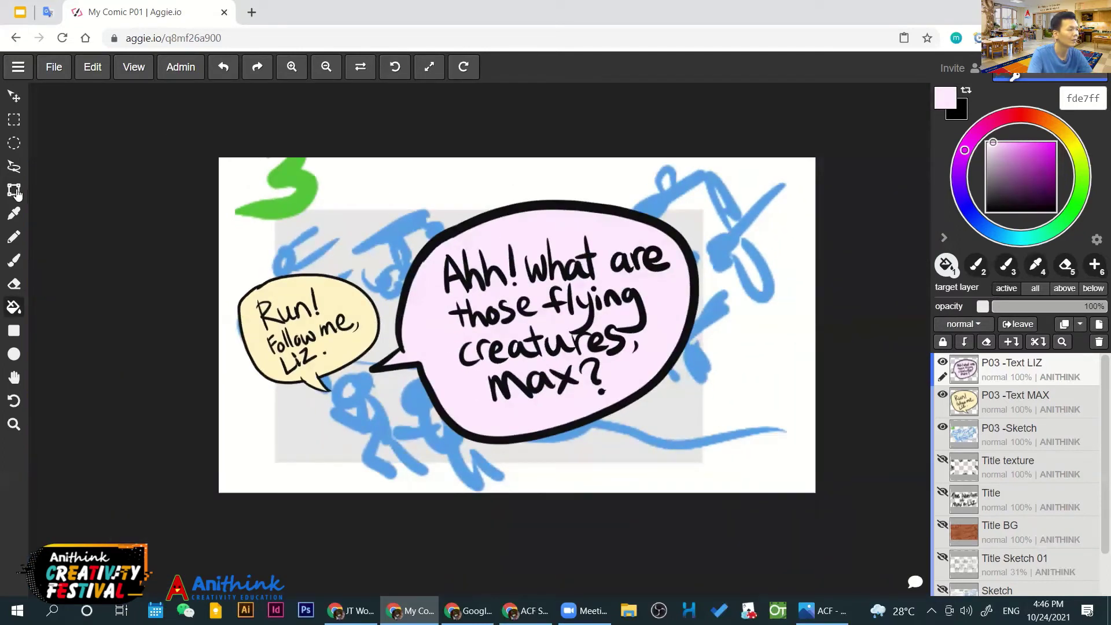
Shrink the pink bubble and move it to the lower middle of the panel
{"action": "left_click", "coordinate": [14, 190]}
{"action": "left_click_drag", "start_coordinate": [529, 241], "coordinate": [616, 244]}
{"action": "left_click_drag", "start_coordinate": [796, 181], "coordinate": [599, 355]}
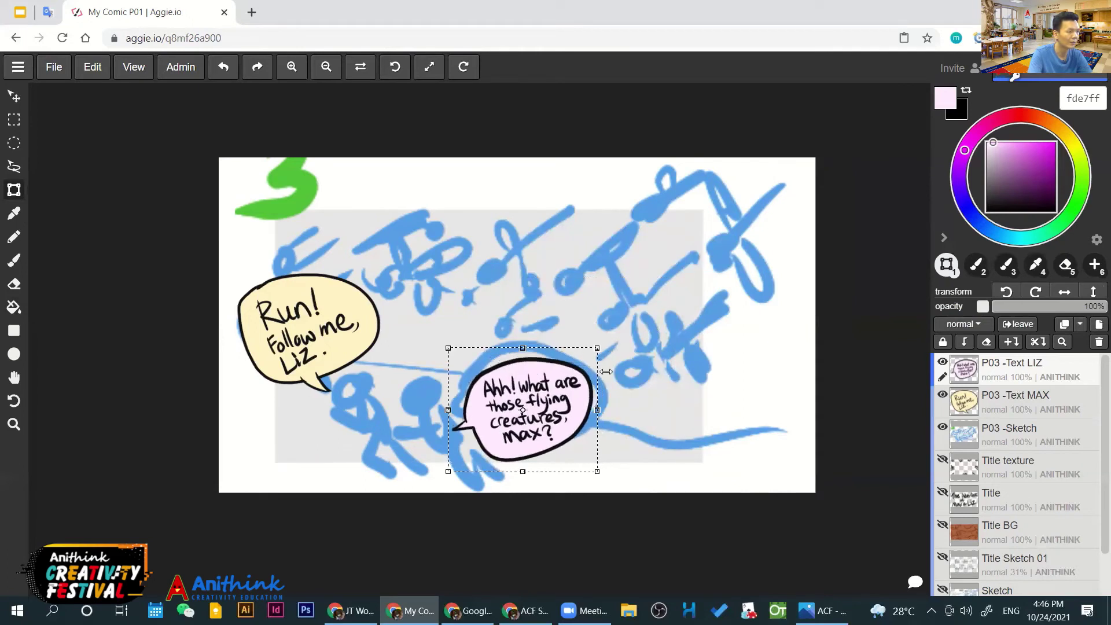
{"action": "left_click_drag", "start_coordinate": [573, 401], "coordinate": [548, 359]}
{"action": "left_click", "coordinate": [13, 95]}
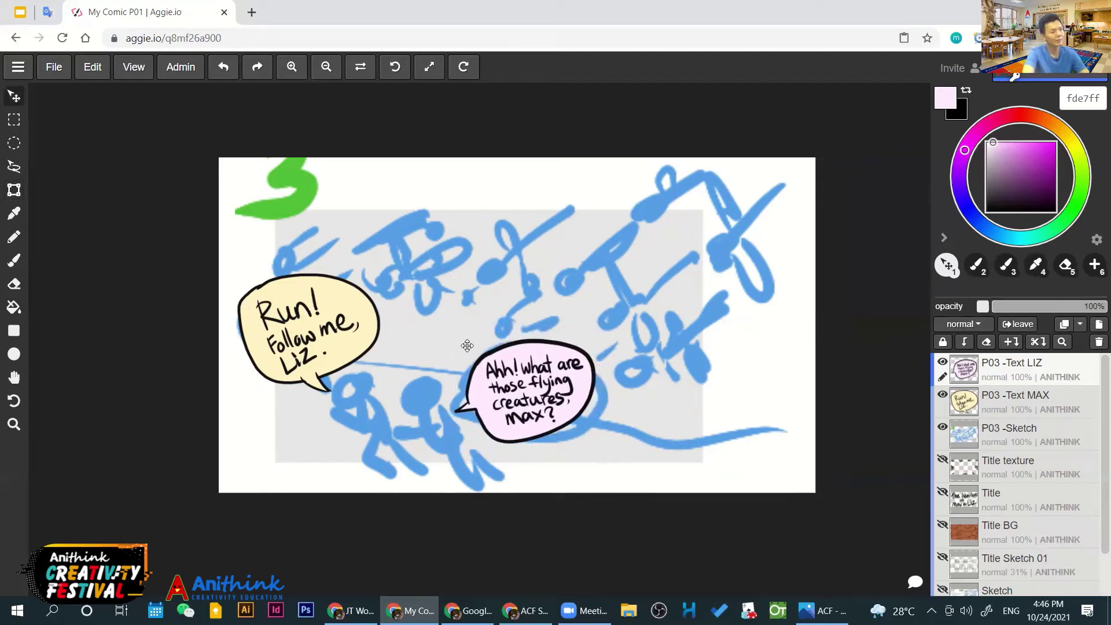
Enlarge the pink bubble slightly up and right and nudge it a little lower
{"action": "left_click", "coordinate": [14, 190]}
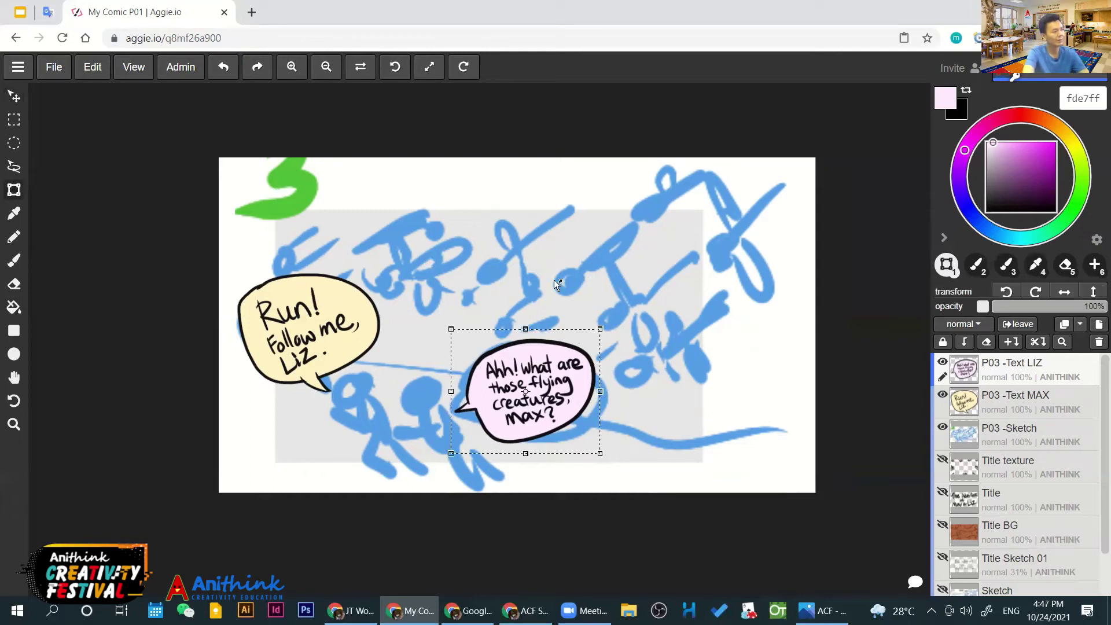
{"action": "left_click_drag", "start_coordinate": [599, 329], "coordinate": [615, 316]}
{"action": "left_click_drag", "start_coordinate": [595, 370], "coordinate": [594, 376]}
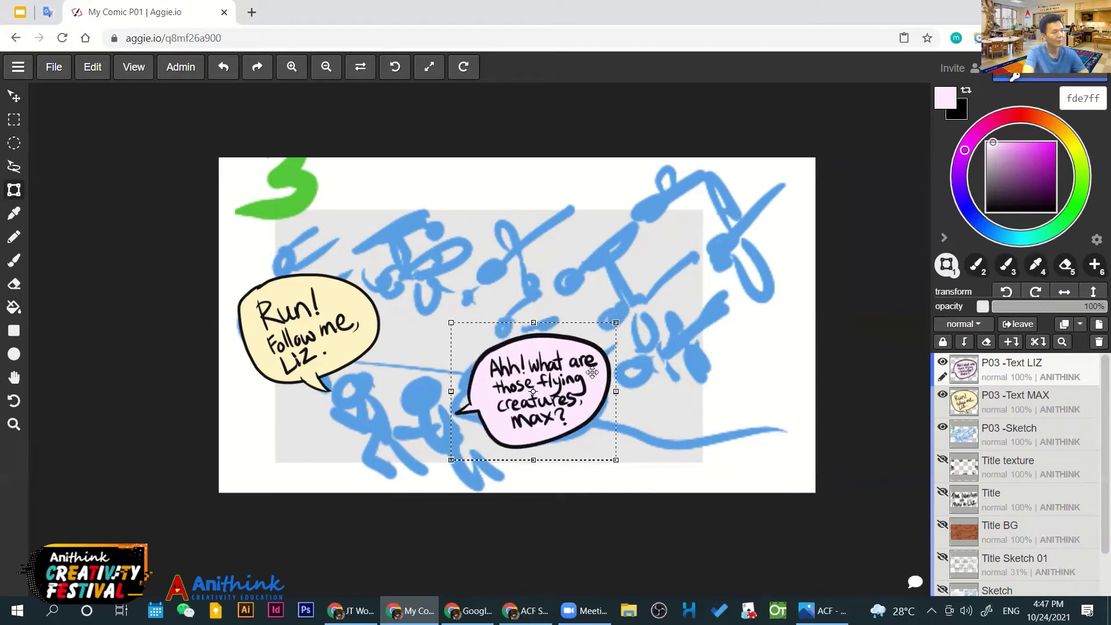
{"action": "left_click_drag", "start_coordinate": [622, 316], "coordinate": [630, 308]}
{"action": "left_click", "coordinate": [14, 96]}
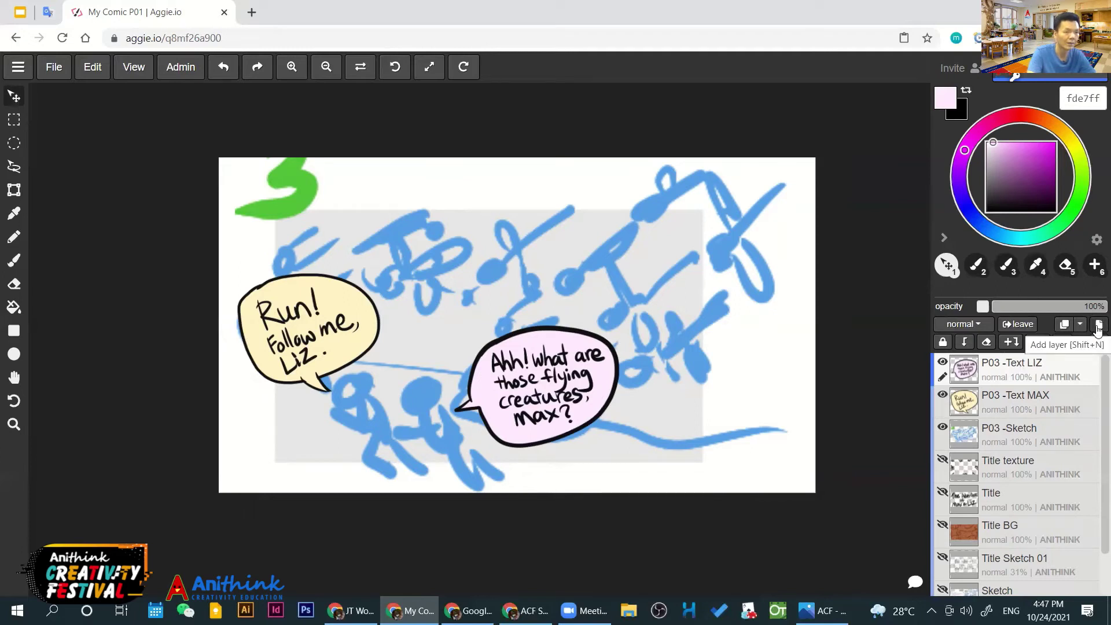
Add a new layer on top named Frame
{"action": "left_click", "coordinate": [1098, 326]}
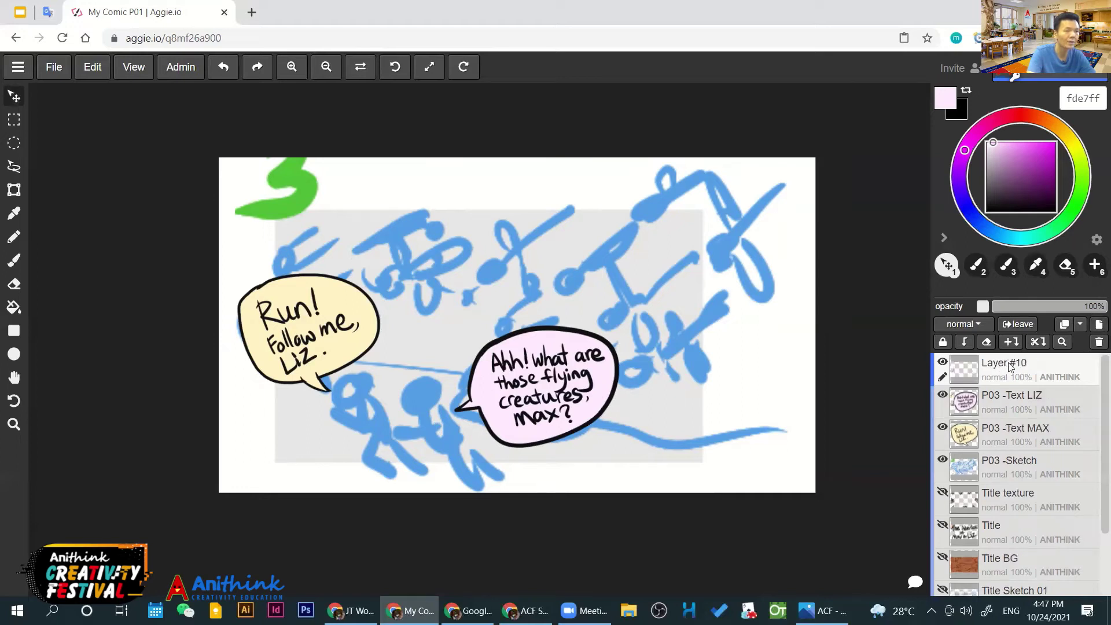
{"action": "double_click", "coordinate": [1008, 365]}
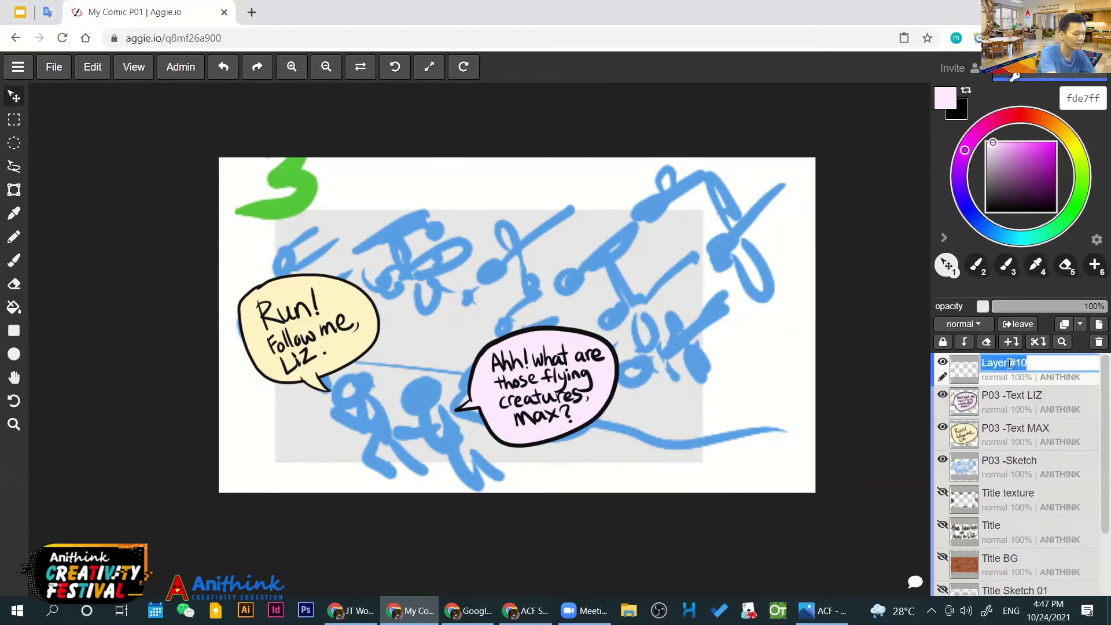
{"action": "type", "text": "Frame"}
{"action": "key", "text": "Return"}
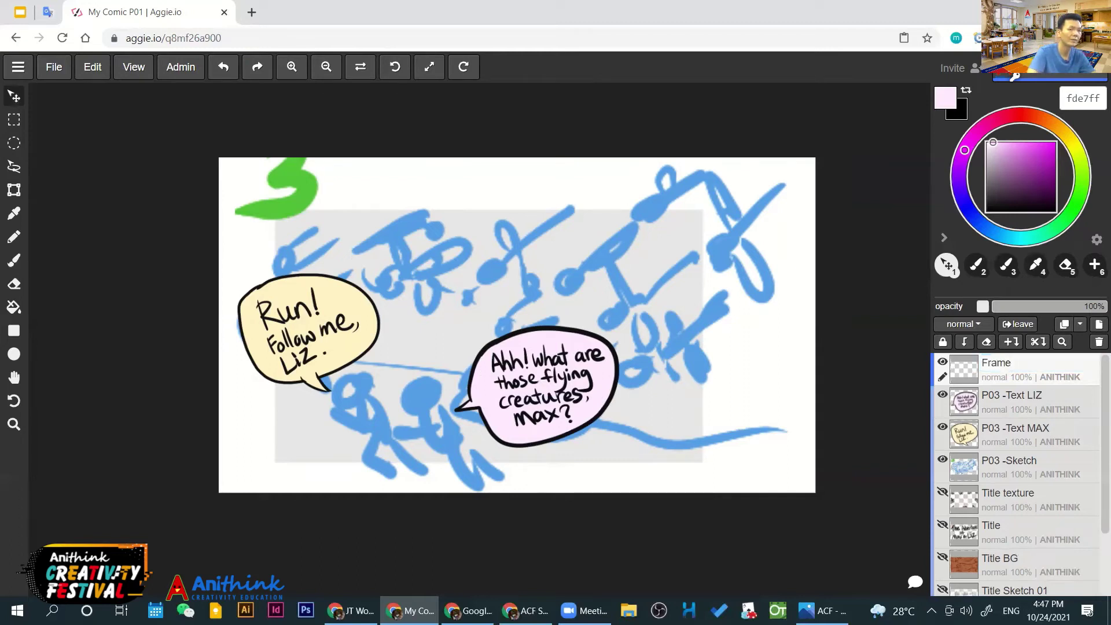
Brush thick black lines along the panel's left, bottom, right and top edges, redoing crooked strokes
{"action": "key", "text": "d"}
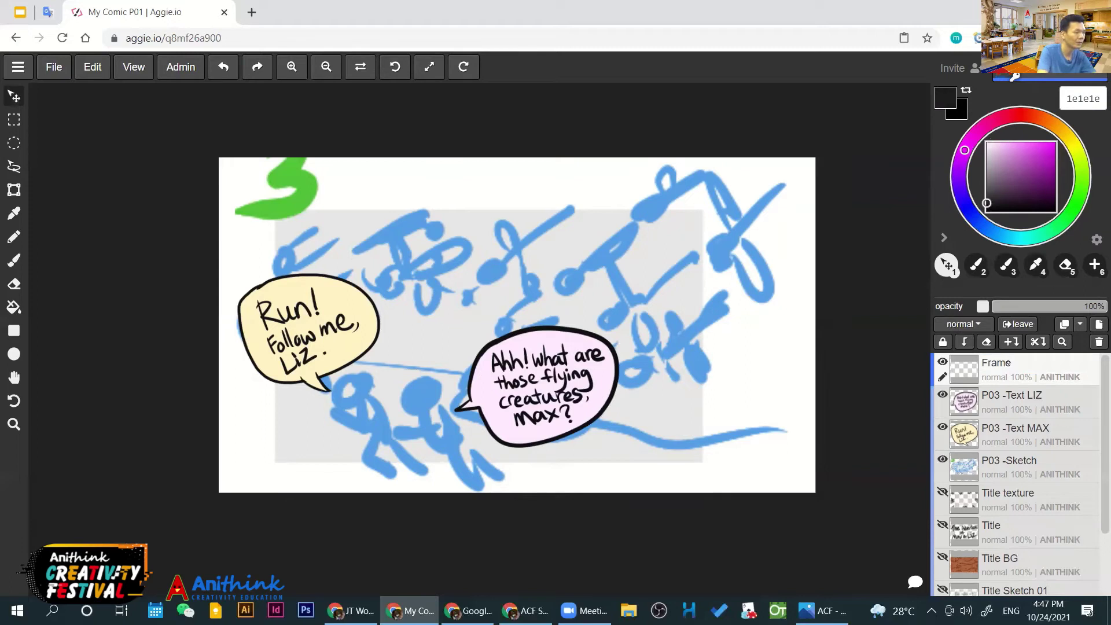
{"action": "key", "text": "b"}
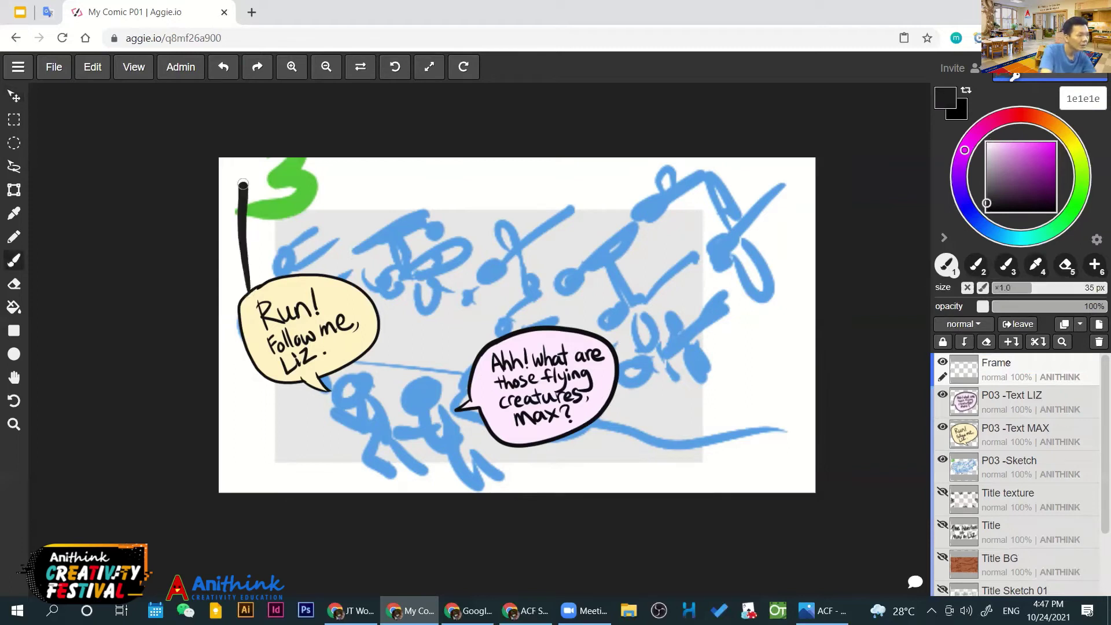
{"action": "left_click_drag", "start_coordinate": [247, 179], "coordinate": [252, 303]}
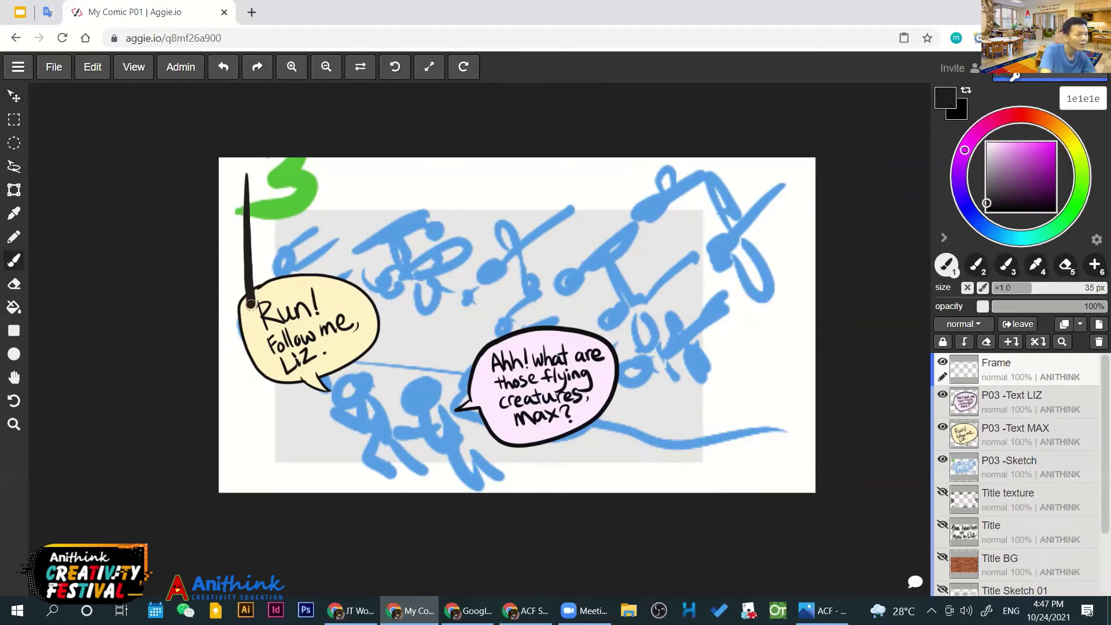
{"action": "key", "text": "ctrl+z"}
{"action": "mouse_move", "coordinate": [236, 172]}
{"action": "left_mouse_down"}
{"action": "mouse_move", "coordinate": [243, 472]}
{"action": "mouse_move", "coordinate": [765, 454]}
{"action": "mouse_move", "coordinate": [239, 313]}
{"action": "mouse_move", "coordinate": [246, 488]}
{"action": "left_mouse_up"}
{"action": "key", "text": "ctrl+z"}
{"action": "left_click_drag", "start_coordinate": [234, 474], "coordinate": [794, 466]}
{"action": "left_click_drag", "start_coordinate": [781, 180], "coordinate": [784, 485]}
{"action": "left_click_drag", "start_coordinate": [232, 185], "coordinate": [803, 199]}
{"action": "key", "text": "ctrl+z"}
{"action": "left_click_drag", "start_coordinate": [233, 176], "coordinate": [784, 187]}
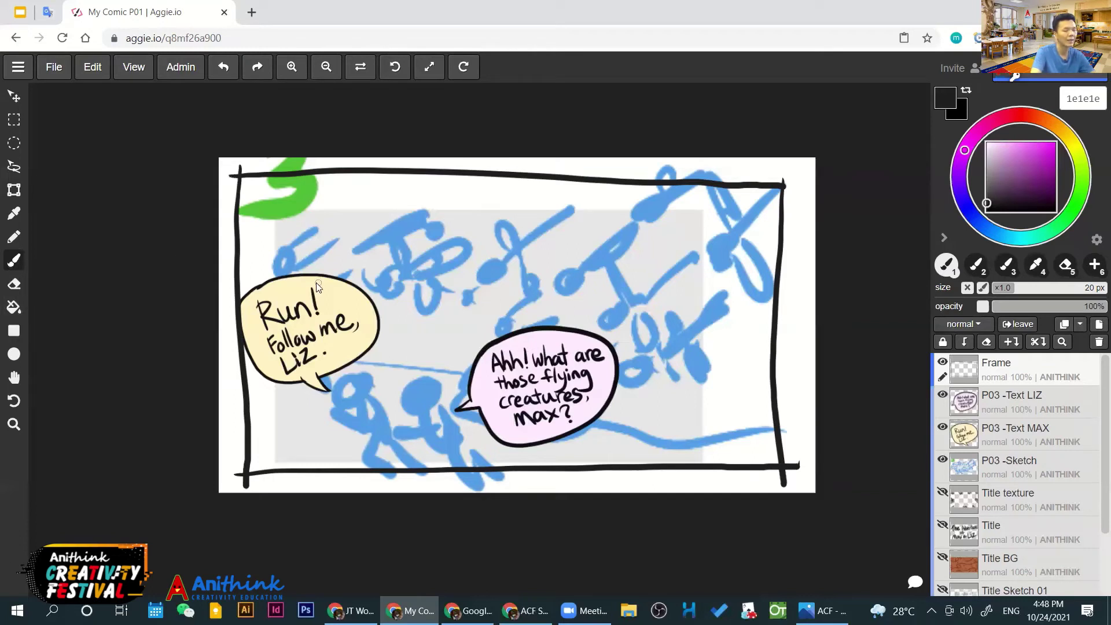
Erase the line overshoots at the frame's top-left corner
{"action": "scroll", "coordinate": [338, 220], "scroll_direction": "up", "scroll_amount": 5}
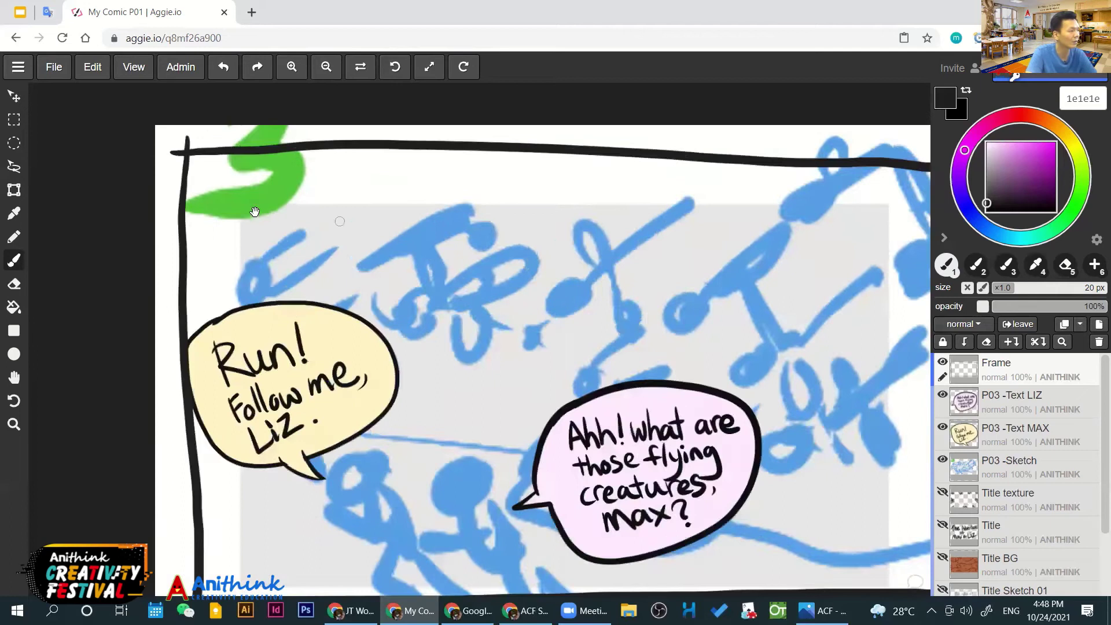
{"action": "key", "text": "e"}
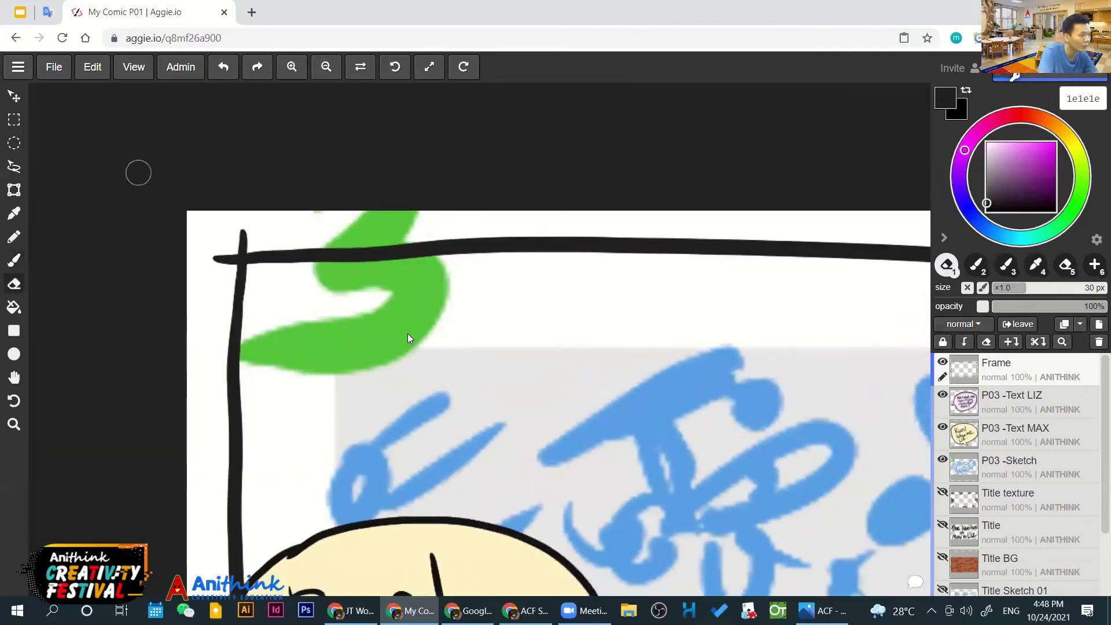
{"action": "mouse_move", "coordinate": [235, 233]}
{"action": "left_mouse_down"}
{"action": "mouse_move", "coordinate": [246, 243]}
{"action": "mouse_move", "coordinate": [213, 272]}
{"action": "left_mouse_up"}
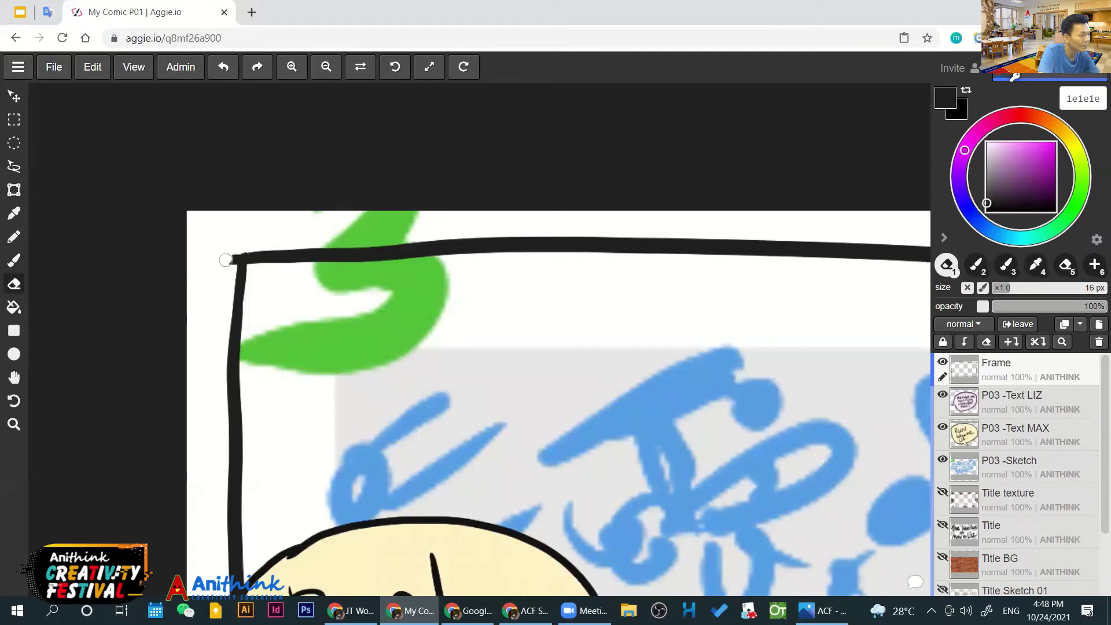
Erase the overshoots at the frame's right corners and below the bottom-left corner
{"action": "key", "text": "h"}
{"action": "left_click_drag", "start_coordinate": [882, 360], "coordinate": [407, 331]}
{"action": "scroll", "coordinate": [407, 332], "scroll_direction": "down", "scroll_amount": 2}
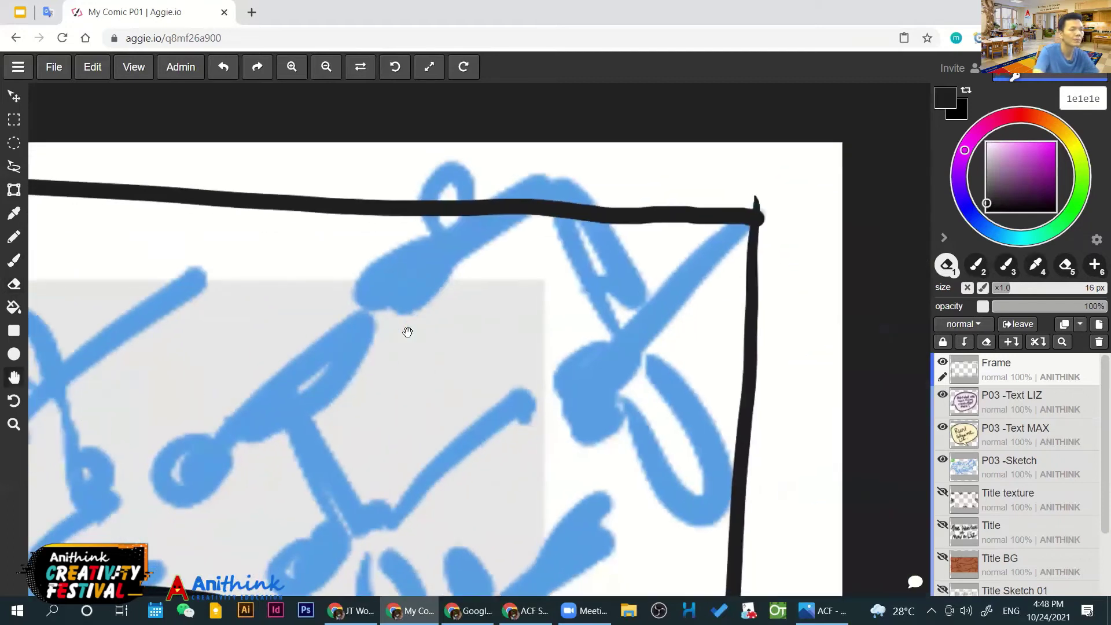
{"action": "scroll", "coordinate": [408, 332], "scroll_direction": "up", "scroll_amount": 2}
{"action": "scroll", "coordinate": [407, 332], "scroll_direction": "down", "scroll_amount": 2}
{"action": "key", "text": "e"}
{"action": "mouse_move", "coordinate": [764, 364]}
{"action": "left_mouse_down"}
{"action": "mouse_move", "coordinate": [741, 367]}
{"action": "mouse_move", "coordinate": [732, 423]}
{"action": "mouse_move", "coordinate": [741, 416]}
{"action": "mouse_move", "coordinate": [727, 380]}
{"action": "mouse_move", "coordinate": [740, 386]}
{"action": "left_mouse_up"}
{"action": "scroll", "coordinate": [407, 332], "scroll_direction": "down", "scroll_amount": 2}
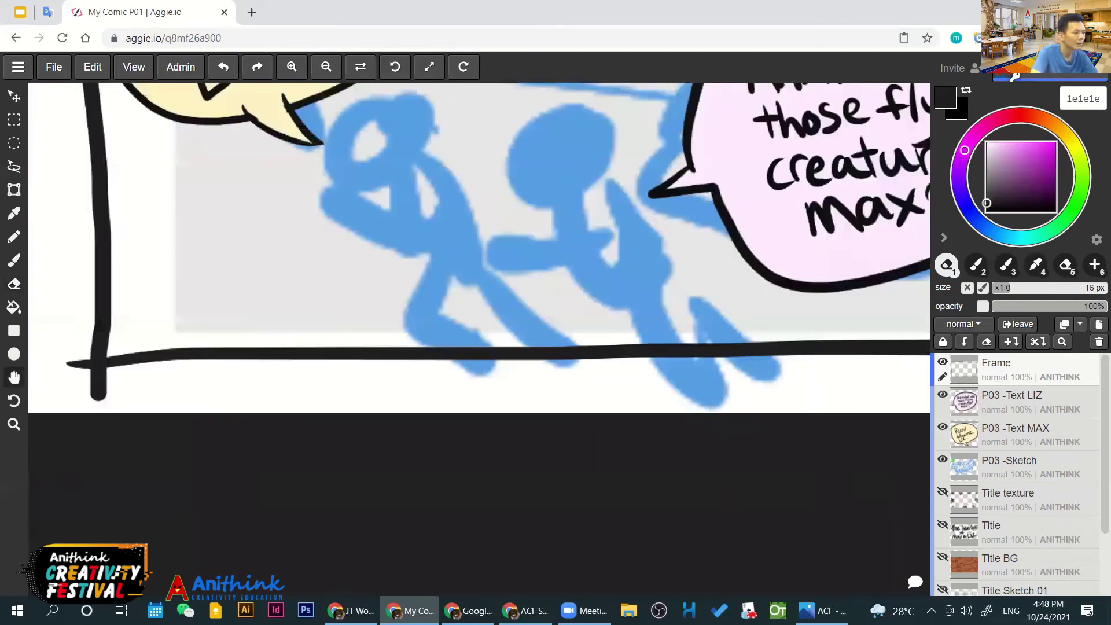
{"action": "scroll", "coordinate": [408, 332], "scroll_direction": "up", "scroll_amount": 2}
{"action": "mouse_move", "coordinate": [358, 349]}
{"action": "left_mouse_down"}
{"action": "mouse_move", "coordinate": [373, 375]}
{"action": "mouse_move", "coordinate": [370, 360]}
{"action": "left_mouse_up"}
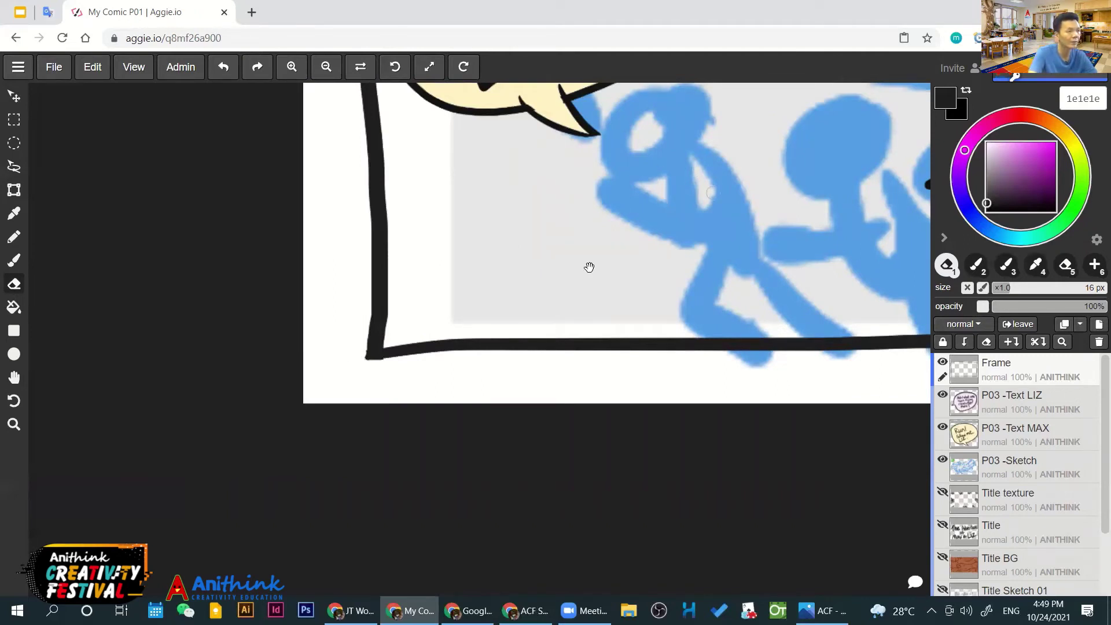
{"action": "scroll", "coordinate": [500, 346], "scroll_direction": "down", "scroll_amount": 4}
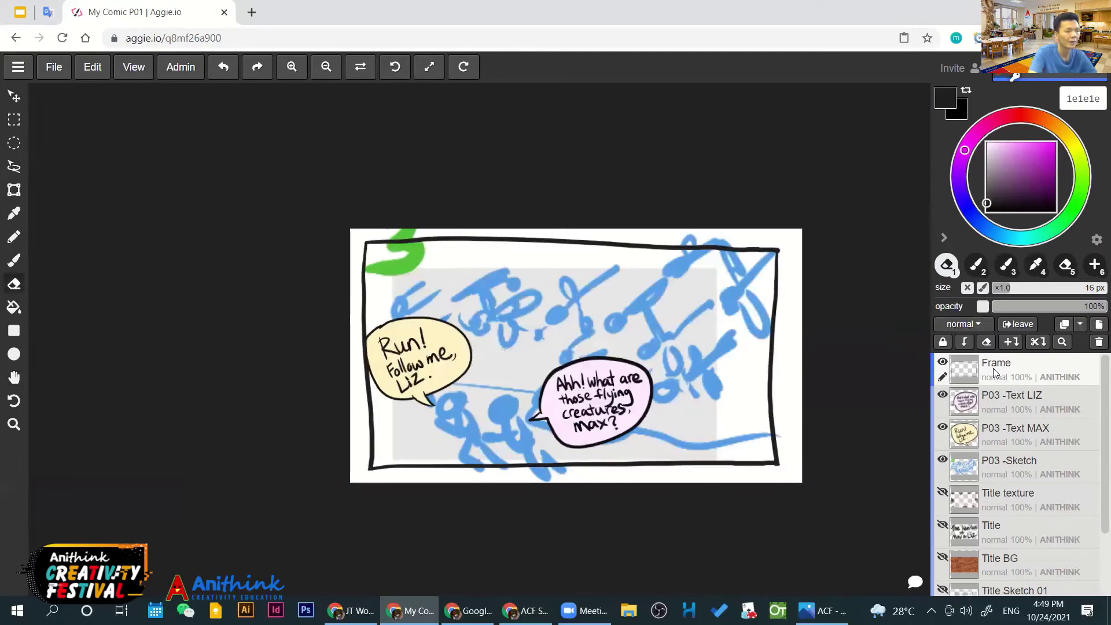
{"action": "scroll", "coordinate": [502, 348], "scroll_direction": "up", "scroll_amount": 1}
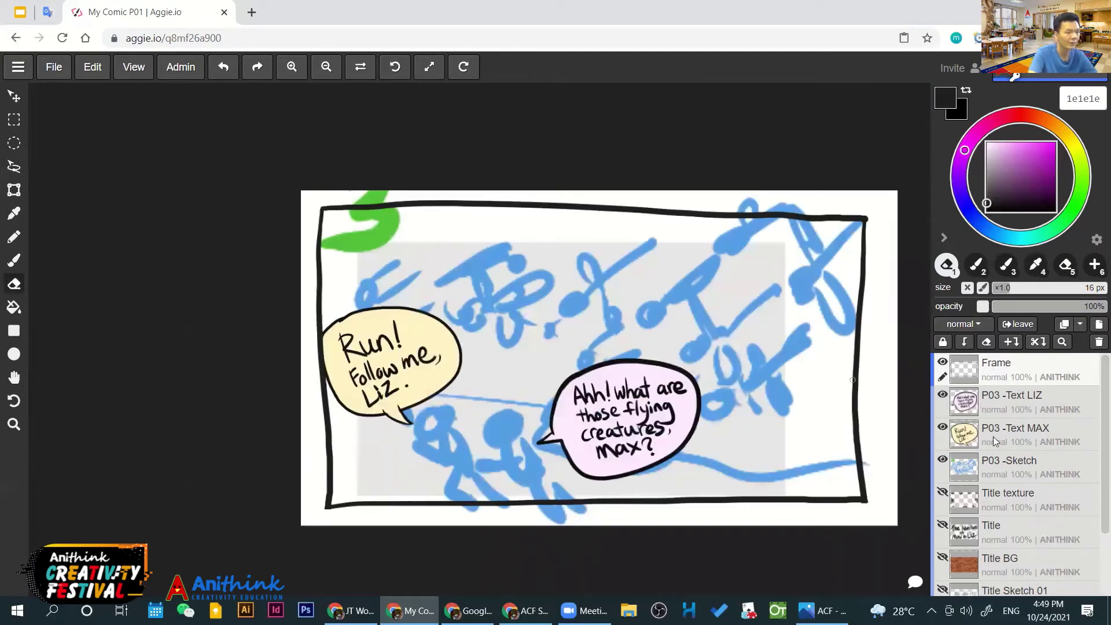
Nudge the Run! bubble on P03 -Text MAX slightly left and move the Frame layer below P03 -Text MAX
{"action": "left_click", "coordinate": [1018, 434]}
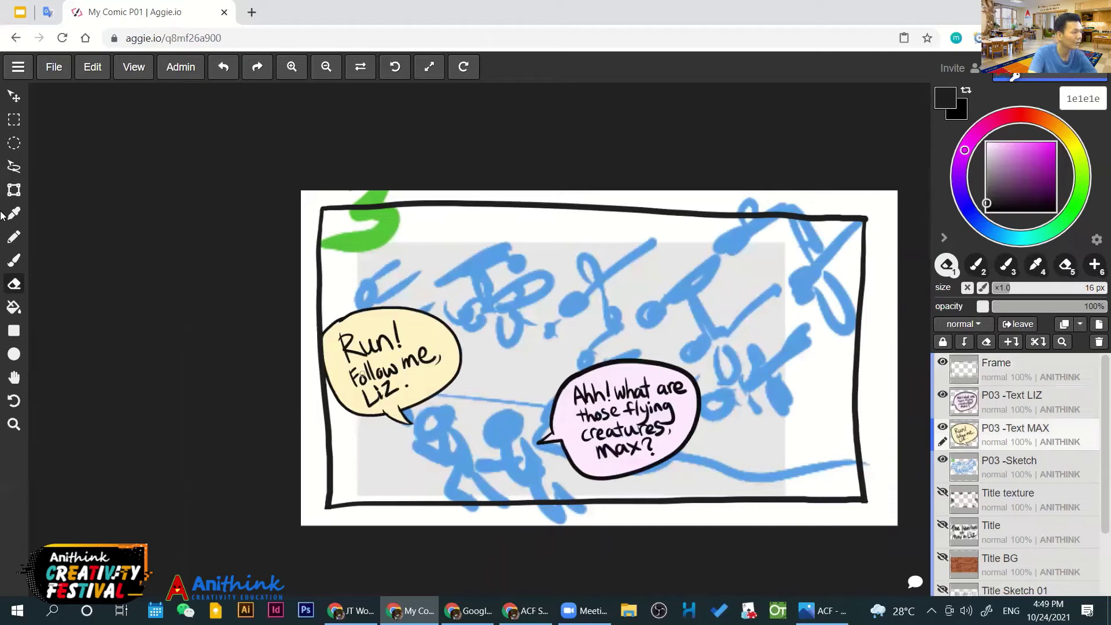
{"action": "key", "text": "ctrl+t"}
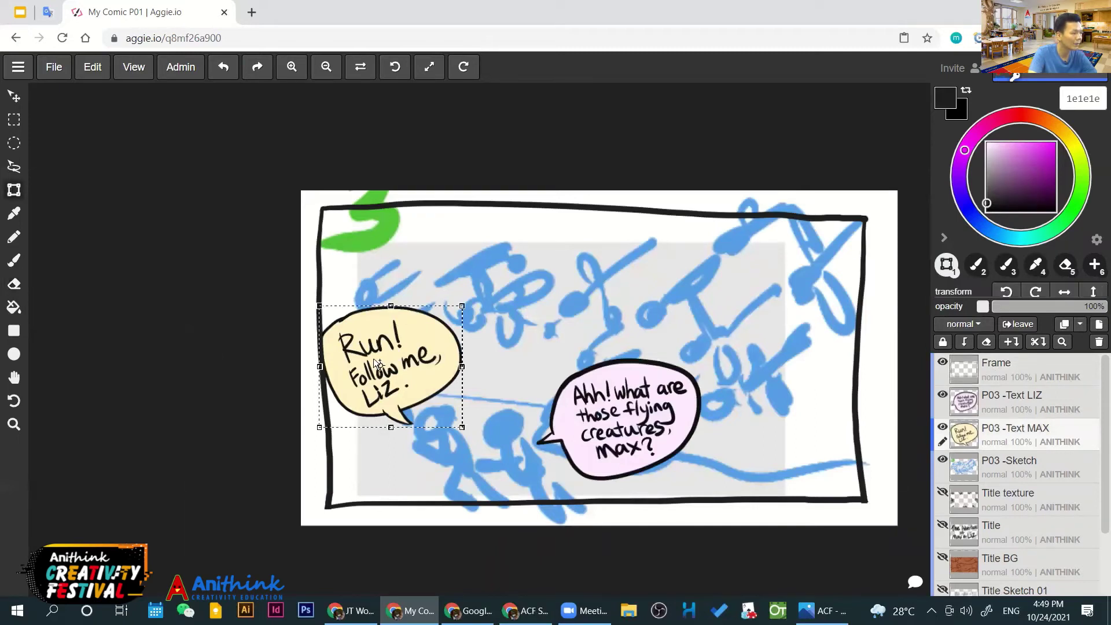
{"action": "left_click_drag", "start_coordinate": [414, 341], "coordinate": [387, 336]}
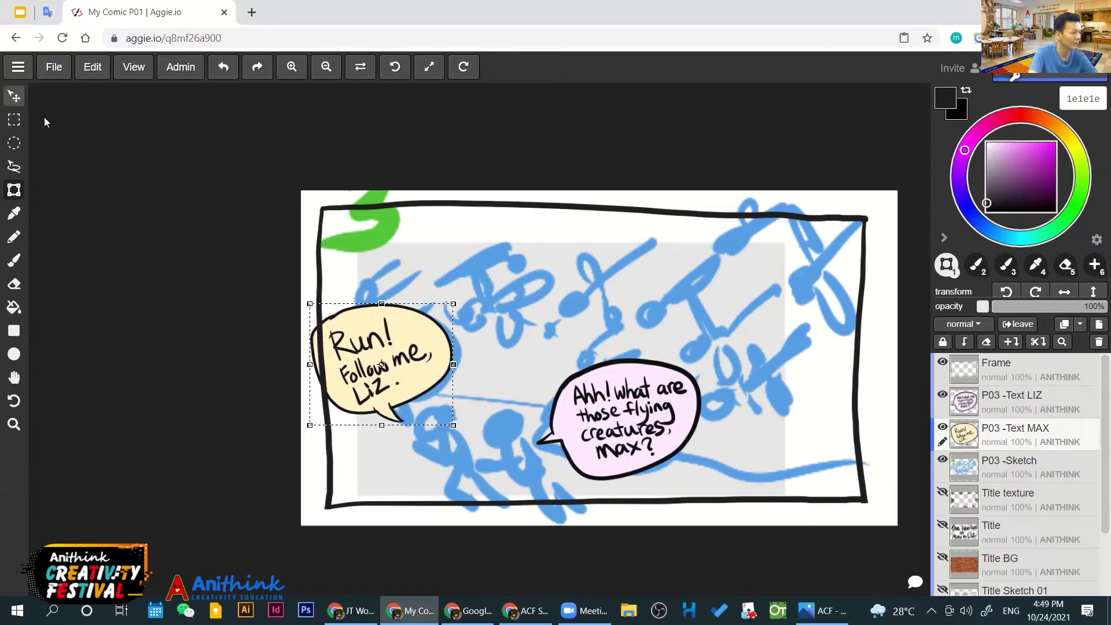
{"action": "left_click", "coordinate": [14, 96]}
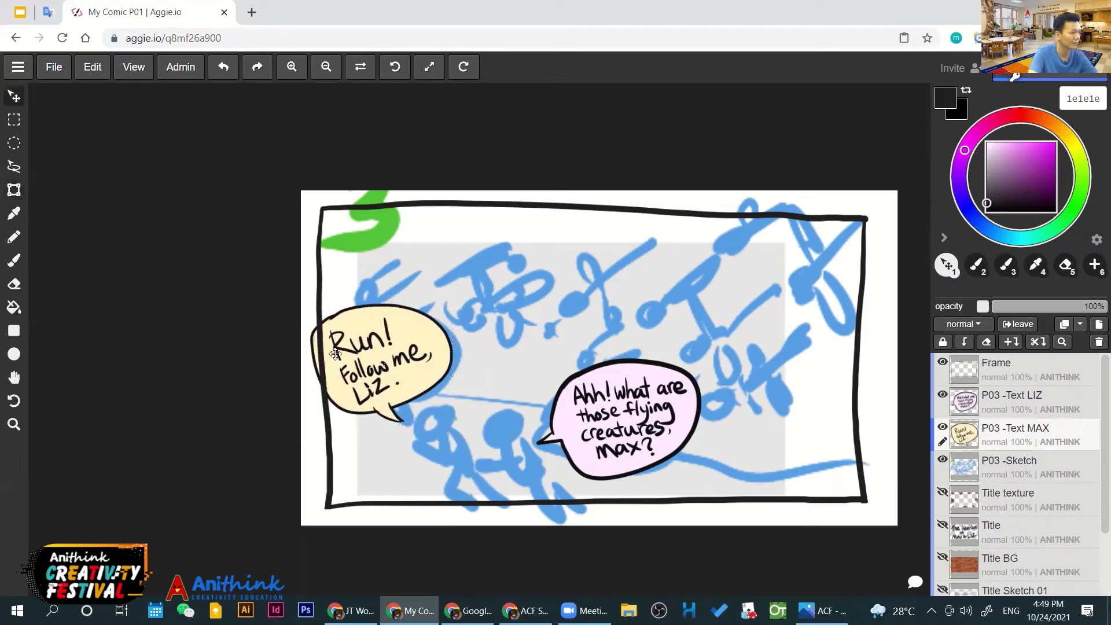
{"action": "left_click", "coordinate": [1029, 363]}
{"action": "mouse_move", "coordinate": [1030, 363]}
{"action": "left_mouse_down"}
{"action": "mouse_move", "coordinate": [1035, 444]}
{"action": "mouse_move", "coordinate": [1036, 379]}
{"action": "mouse_move", "coordinate": [1042, 431]}
{"action": "left_mouse_up"}
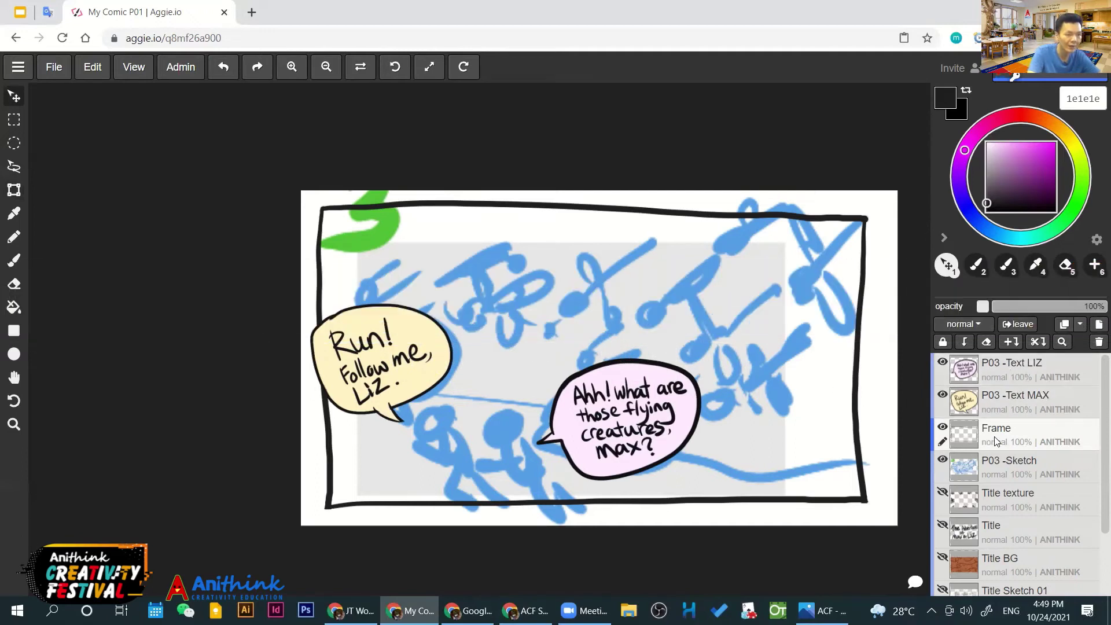
Add a new empty layer above P03 -Text LIZ named 'P03 -Picture Max & Liz'
{"action": "left_click", "coordinate": [1015, 365]}
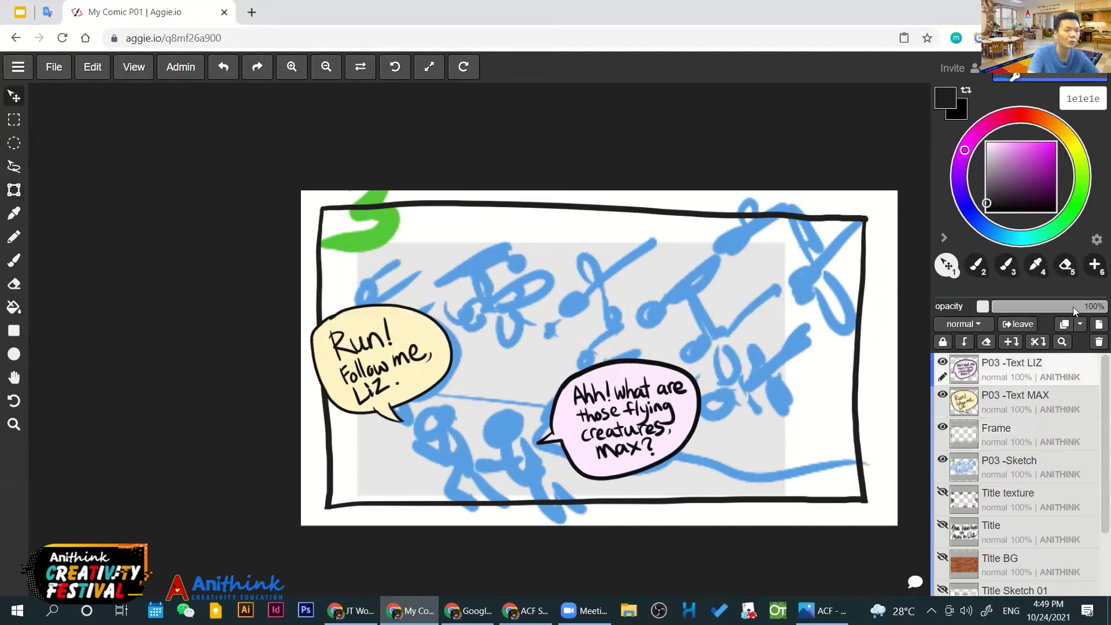
{"action": "left_click", "coordinate": [1099, 324]}
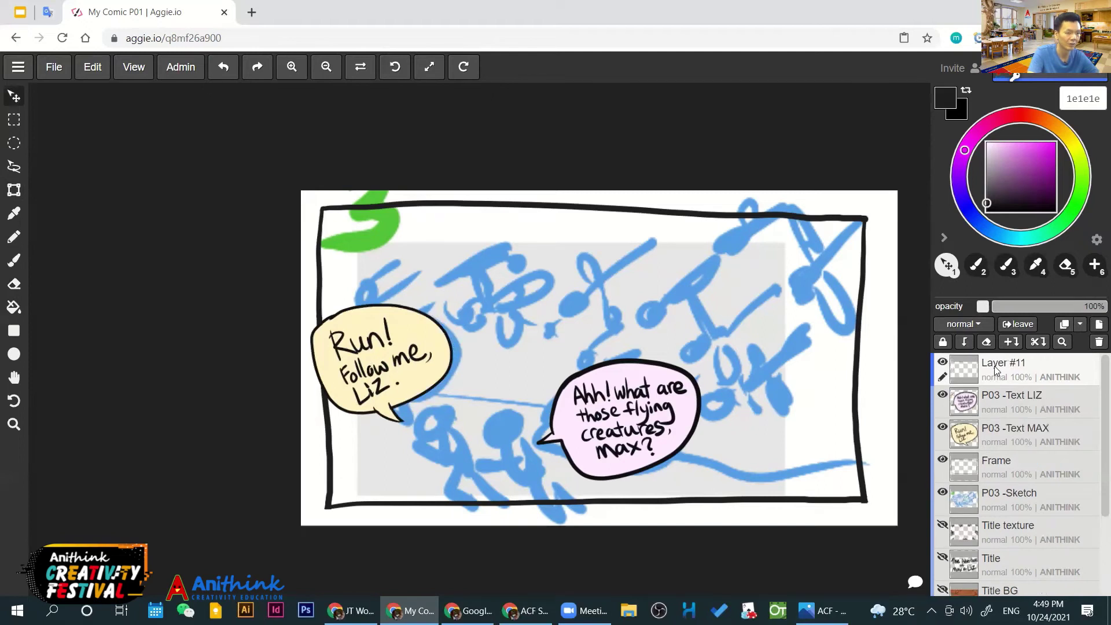
{"action": "double_click", "coordinate": [993, 365]}
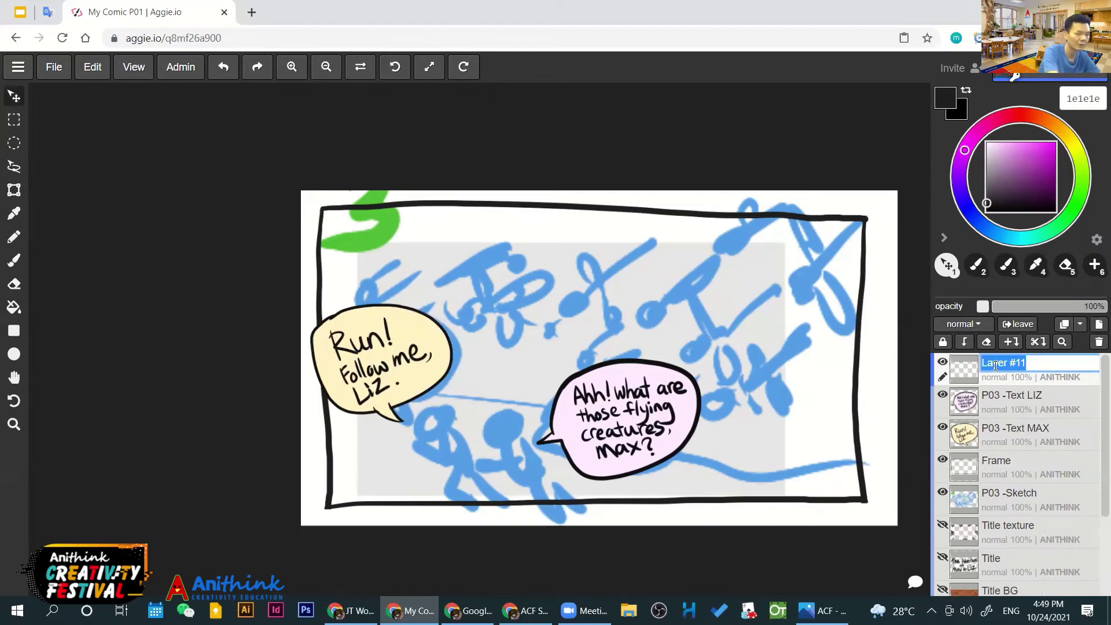
{"action": "type", "text": "P03"}
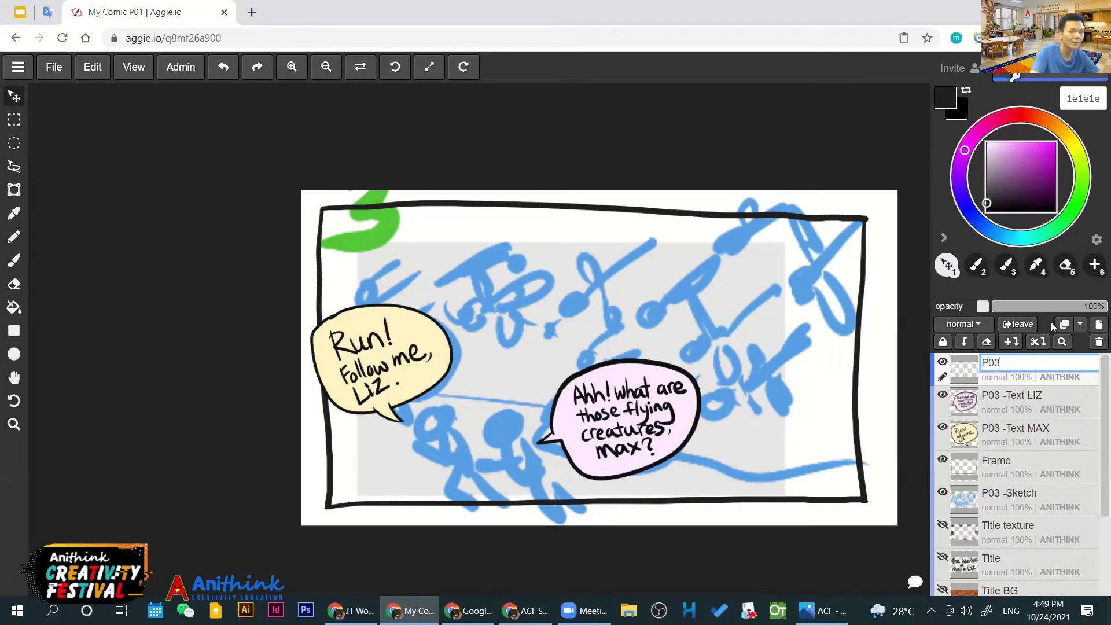
{"action": "type", "text": " -Picture"}
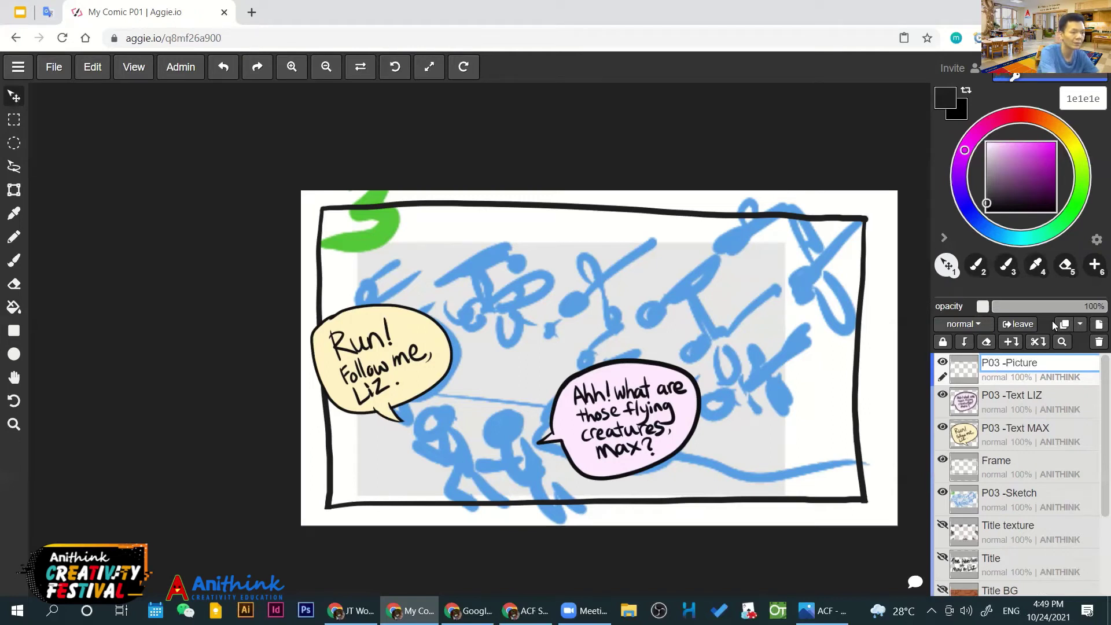
{"action": "type", "text": " Ma"}
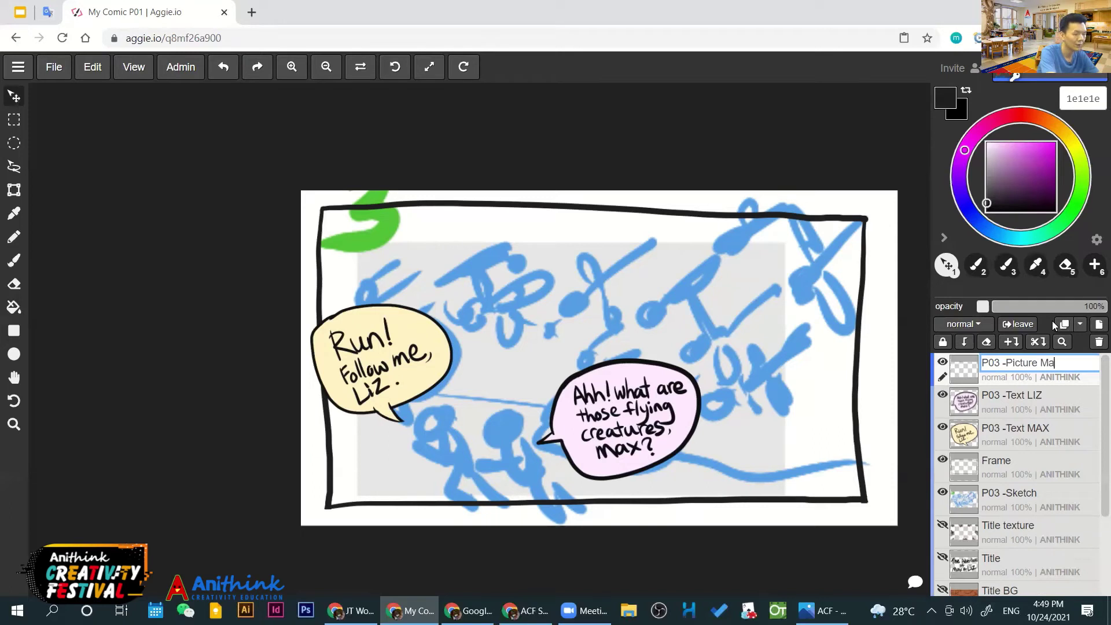
{"action": "type", "text": "x & Liz"}
{"action": "key", "text": "Return"}
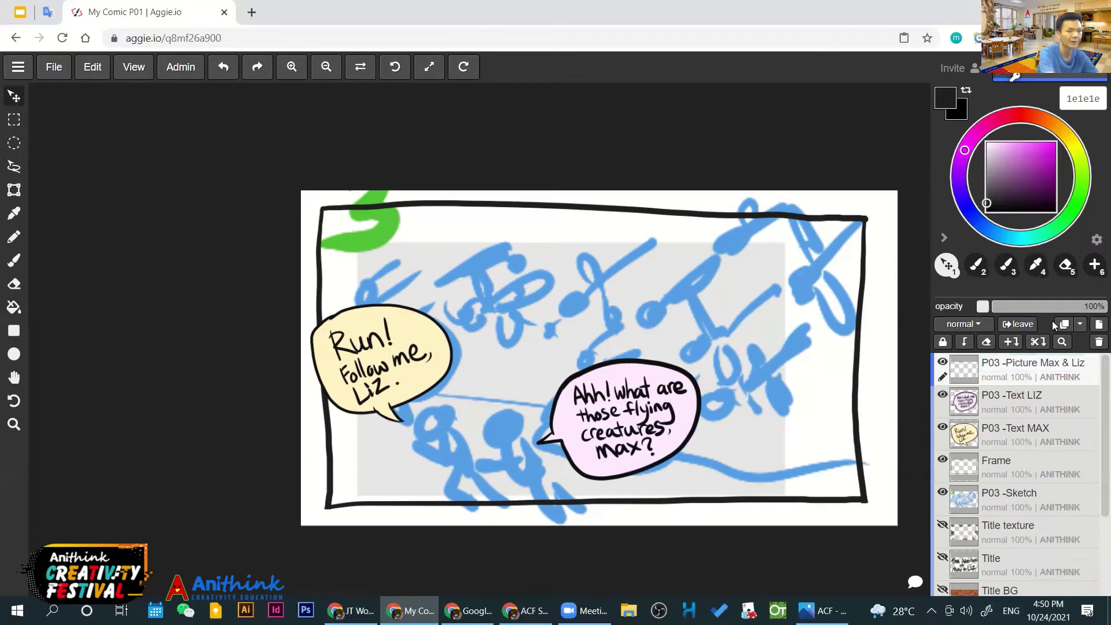
{"action": "scroll", "coordinate": [488, 414], "scroll_direction": "up", "scroll_amount": 5}
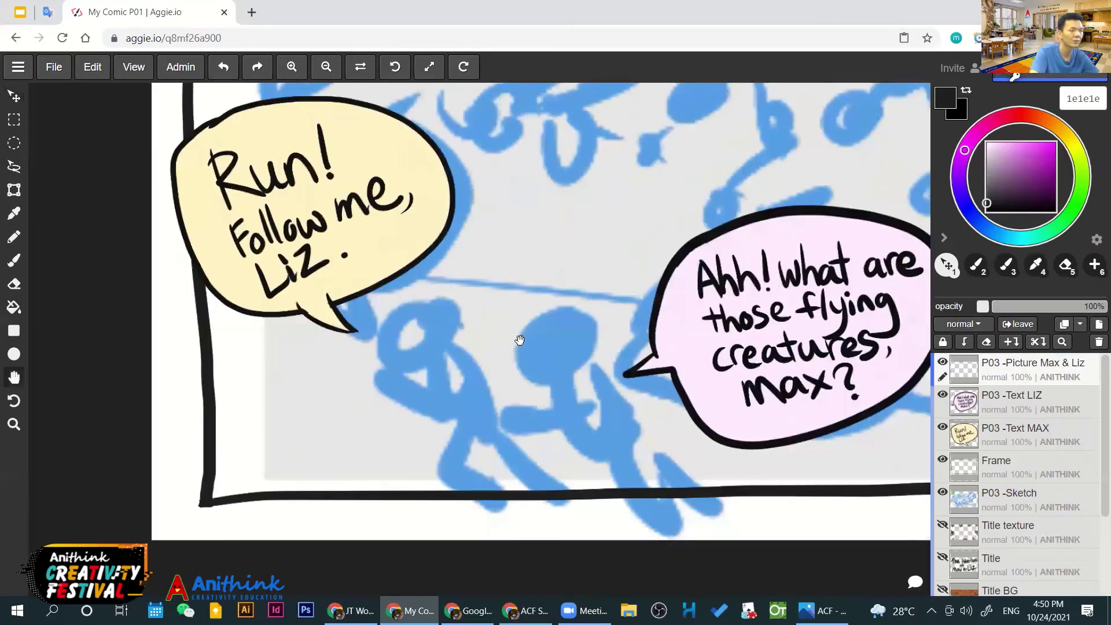
{"action": "key", "text": "space"}
{"action": "left_click_drag", "start_coordinate": [682, 295], "coordinate": [681, 295]}
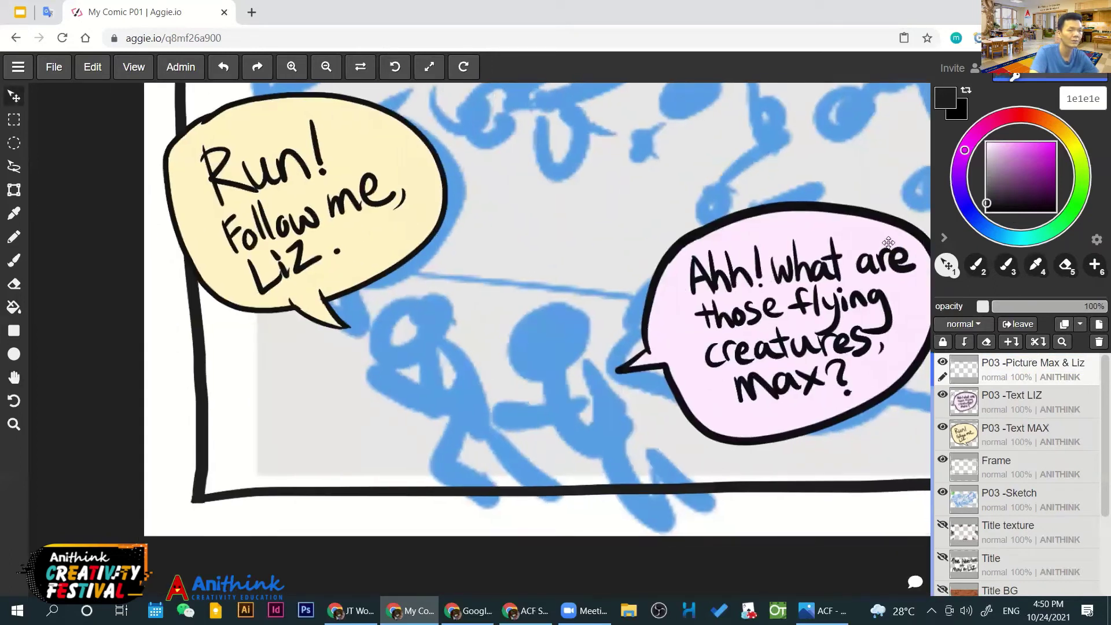
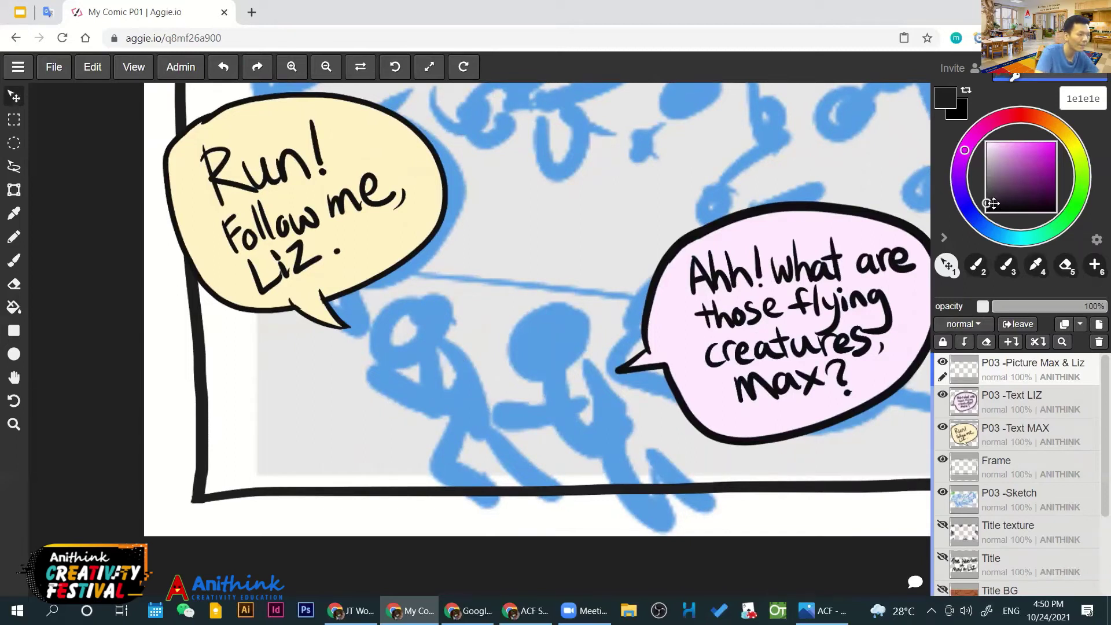
Ink two black motion lines beside Max with the brush
{"action": "key", "text": "b"}
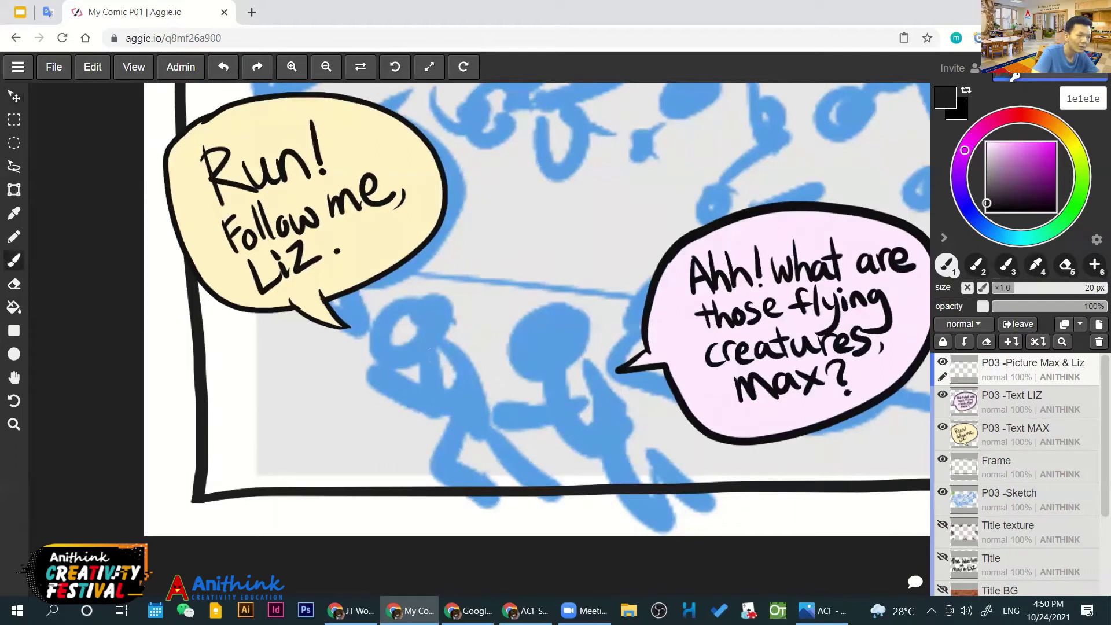
{"action": "left_click_drag", "start_coordinate": [433, 356], "coordinate": [512, 416]}
{"action": "left_click_drag", "start_coordinate": [451, 345], "coordinate": [516, 400]}
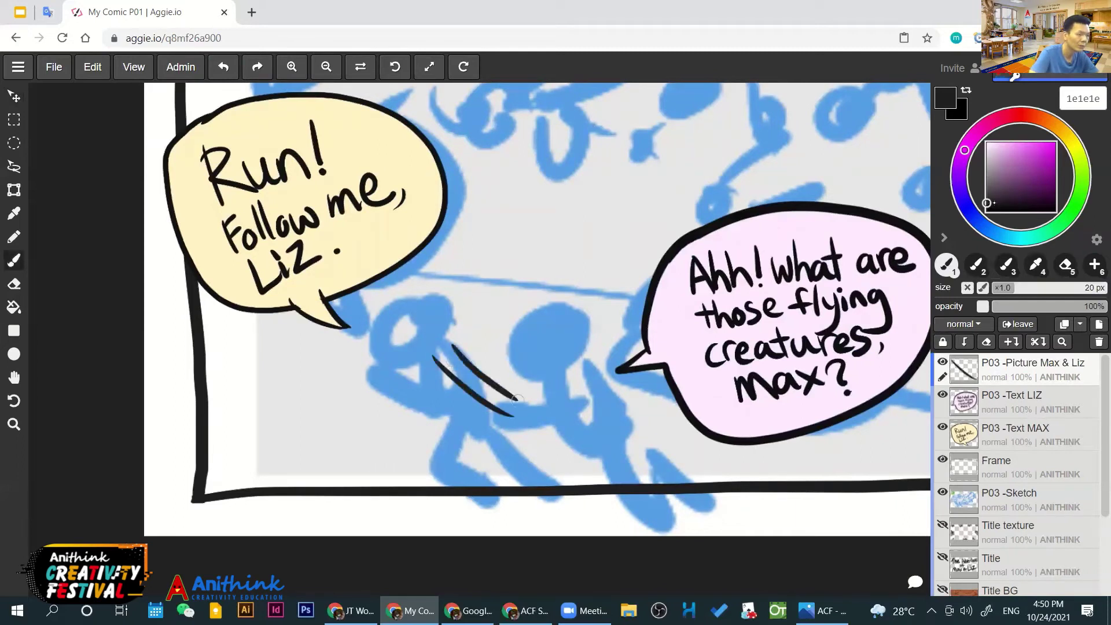
{"action": "left_click_drag", "start_coordinate": [581, 385], "coordinate": [512, 414]}
{"action": "key", "text": "ctrl+z"}
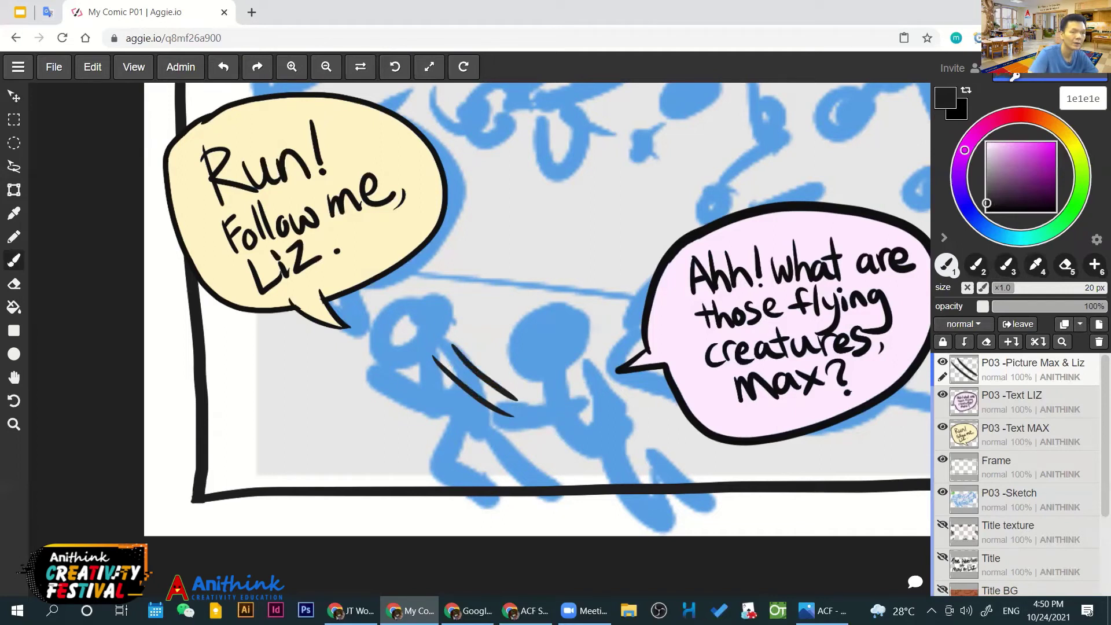
Drop the brush to 11 px and ink Max's round head, body curve and arm
{"action": "left_click", "coordinate": [1000, 288]}
{"action": "mouse_move", "coordinate": [450, 346]}
{"action": "left_mouse_down"}
{"action": "mouse_move", "coordinate": [418, 297]}
{"action": "mouse_move", "coordinate": [384, 306]}
{"action": "mouse_move", "coordinate": [363, 338]}
{"action": "mouse_move", "coordinate": [432, 358]}
{"action": "mouse_move", "coordinate": [449, 342]}
{"action": "mouse_move", "coordinate": [445, 424]}
{"action": "mouse_move", "coordinate": [479, 400]}
{"action": "mouse_move", "coordinate": [429, 455]}
{"action": "mouse_move", "coordinate": [474, 492]}
{"action": "left_mouse_up"}
{"action": "mouse_move", "coordinate": [466, 423]}
{"action": "left_mouse_down"}
{"action": "mouse_move", "coordinate": [458, 462]}
{"action": "mouse_move", "coordinate": [477, 496]}
{"action": "left_mouse_up"}
{"action": "key", "text": "ctrl+z"}
{"action": "key", "text": "ctrl+z"}
{"action": "key", "text": "ctrl+z"}
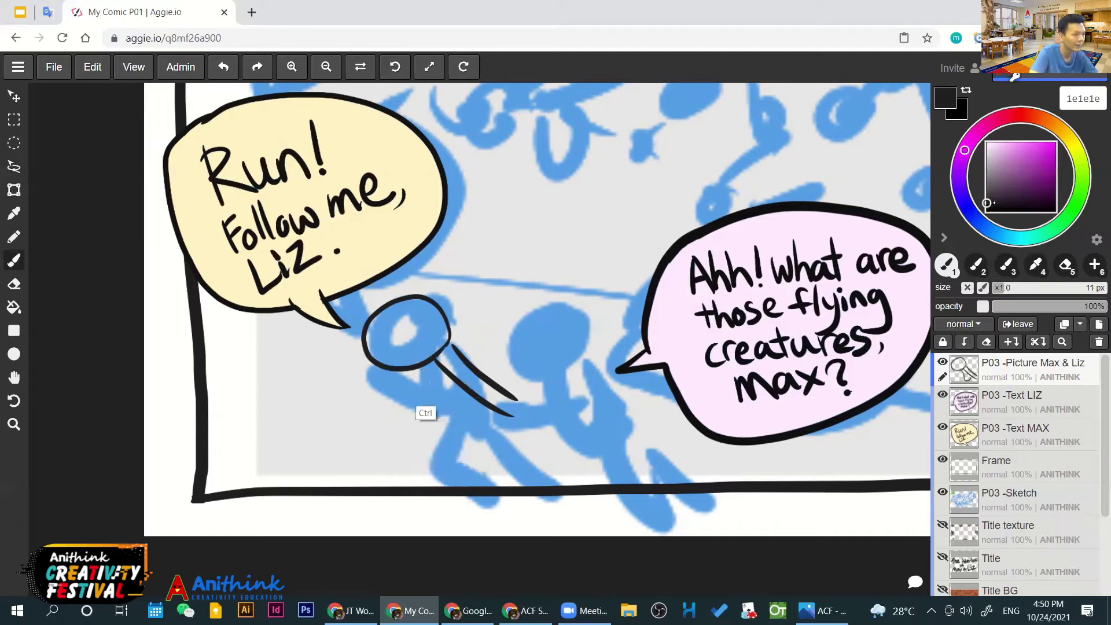
{"action": "mouse_move", "coordinate": [426, 369]}
{"action": "left_mouse_down"}
{"action": "mouse_move", "coordinate": [441, 408]}
{"action": "mouse_move", "coordinate": [481, 403]}
{"action": "left_mouse_up"}
{"action": "key", "text": "ctrl+z"}
{"action": "mouse_move", "coordinate": [421, 364]}
{"action": "left_mouse_down"}
{"action": "mouse_move", "coordinate": [443, 403]}
{"action": "mouse_move", "coordinate": [478, 399]}
{"action": "left_mouse_up"}
{"action": "mouse_move", "coordinate": [428, 371]}
{"action": "left_mouse_down"}
{"action": "mouse_move", "coordinate": [409, 393]}
{"action": "mouse_move", "coordinate": [360, 375]}
{"action": "mouse_move", "coordinate": [355, 386]}
{"action": "mouse_move", "coordinate": [413, 413]}
{"action": "mouse_move", "coordinate": [448, 404]}
{"action": "left_mouse_up"}
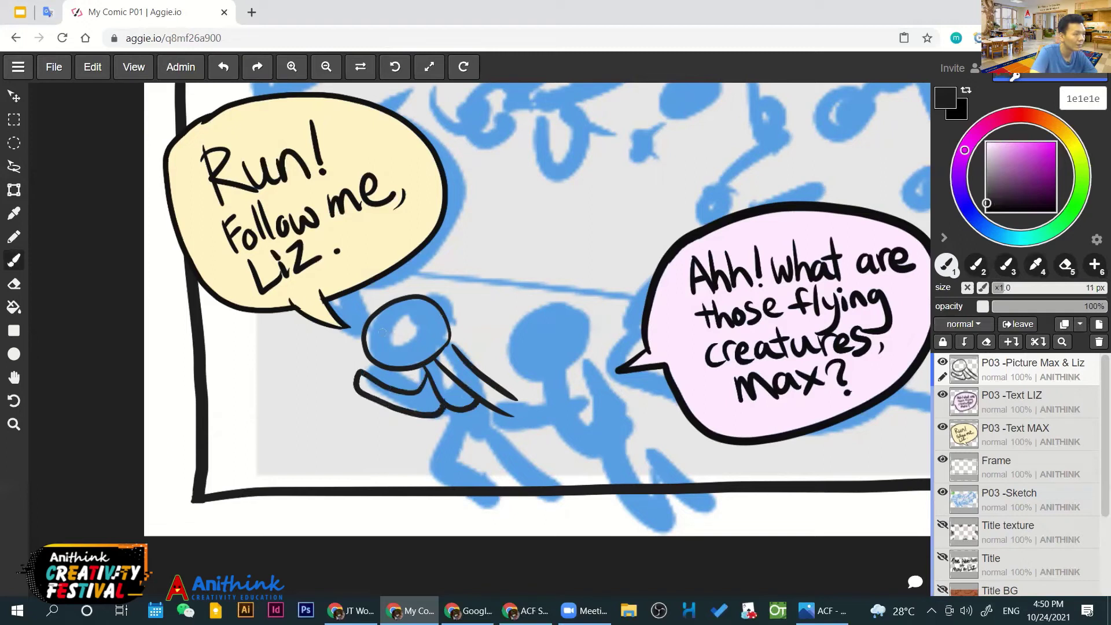
{"action": "key", "text": "ctrl+z"}
Ink Max's open oval mouth and the top of his cap
{"action": "left_click_drag", "start_coordinate": [415, 346], "coordinate": [426, 304]}
{"action": "mouse_move", "coordinate": [371, 325]}
{"action": "left_mouse_down"}
{"action": "mouse_move", "coordinate": [409, 305]}
{"action": "mouse_move", "coordinate": [446, 317]}
{"action": "left_mouse_up"}
{"action": "key", "text": "ctrl+z"}
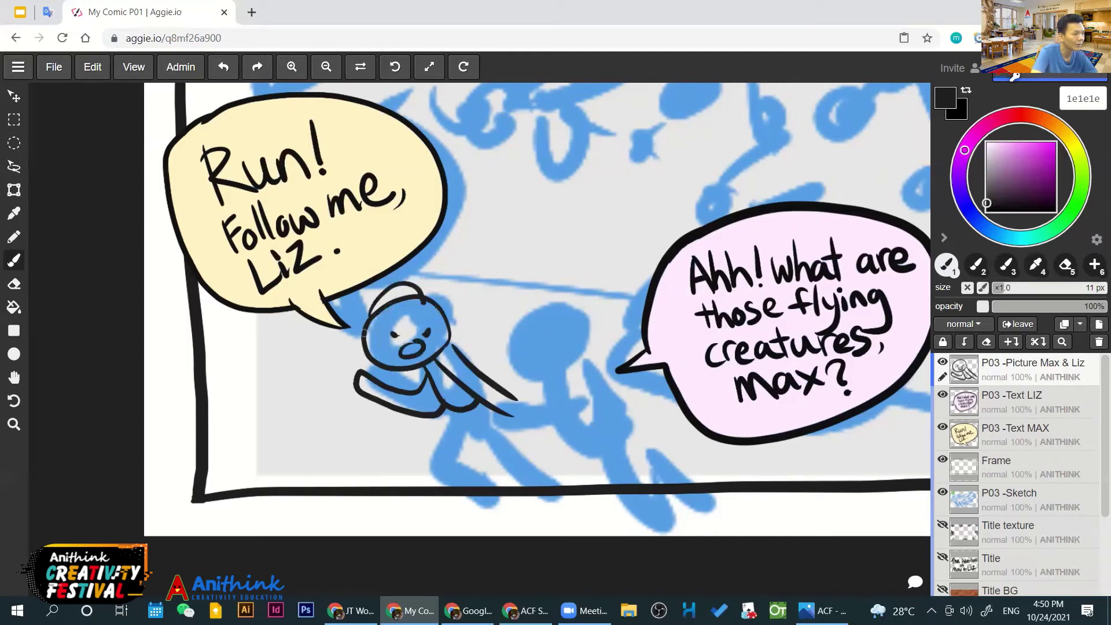
{"action": "left_click_drag", "start_coordinate": [364, 332], "coordinate": [461, 313]}
{"action": "key", "text": "ctrl+z"}
{"action": "mouse_move", "coordinate": [394, 316]}
{"action": "left_mouse_down"}
{"action": "mouse_move", "coordinate": [455, 312]}
{"action": "mouse_move", "coordinate": [369, 322]}
{"action": "mouse_move", "coordinate": [371, 342]}
{"action": "mouse_move", "coordinate": [392, 312]}
{"action": "mouse_move", "coordinate": [383, 331]}
{"action": "left_mouse_up"}
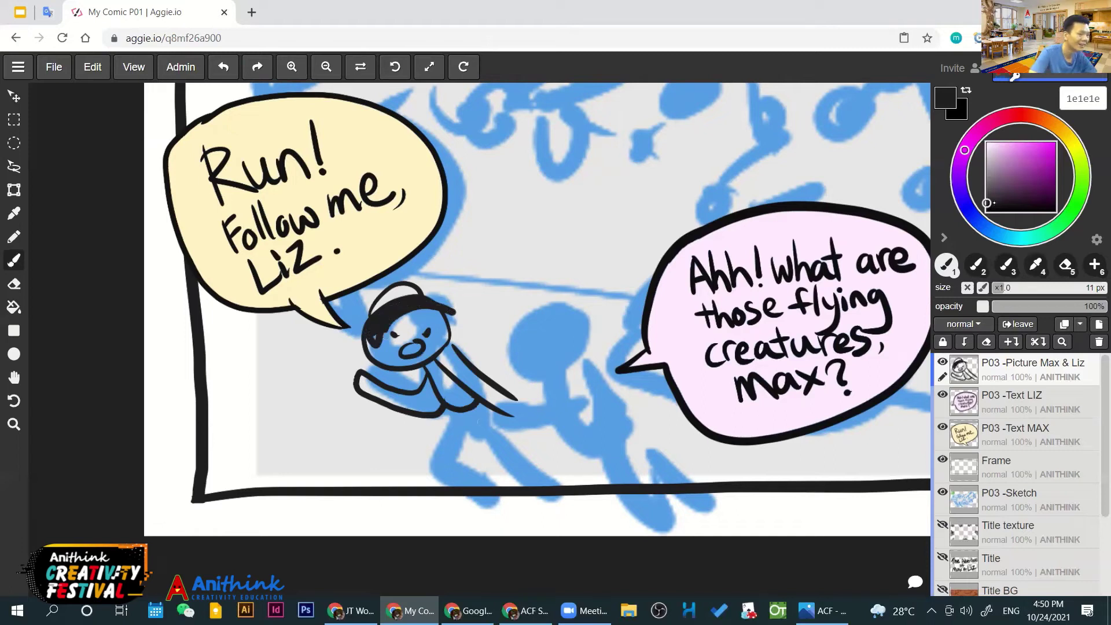
Ink Max's outstretched arm reaching right toward Liz
{"action": "mouse_move", "coordinate": [510, 418]}
{"action": "left_mouse_down"}
{"action": "mouse_move", "coordinate": [511, 396]}
{"action": "mouse_move", "coordinate": [577, 424]}
{"action": "left_mouse_up"}
{"action": "key", "text": "ctrl+z"}
{"action": "mouse_move", "coordinate": [509, 416]}
{"action": "left_mouse_down"}
{"action": "mouse_move", "coordinate": [518, 399]}
{"action": "mouse_move", "coordinate": [558, 412]}
{"action": "mouse_move", "coordinate": [587, 379]}
{"action": "left_mouse_up"}
{"action": "mouse_move", "coordinate": [509, 414]}
{"action": "left_mouse_down"}
{"action": "mouse_move", "coordinate": [567, 428]}
{"action": "mouse_move", "coordinate": [601, 381]}
{"action": "left_mouse_up"}
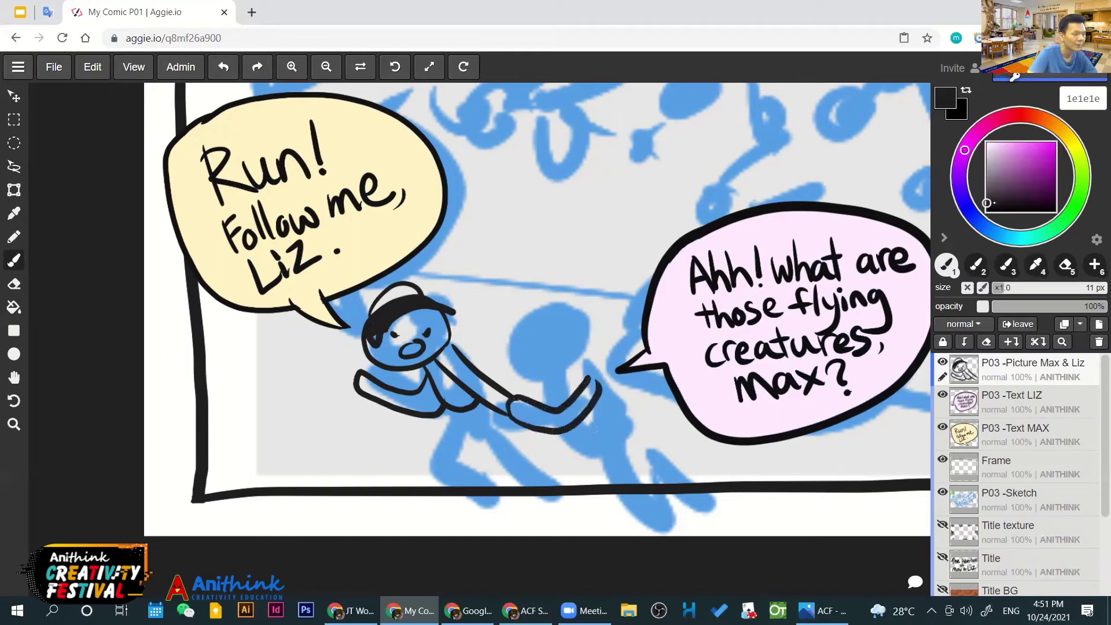
Ink Liz's head outline and hair strokes in black
{"action": "mouse_move", "coordinate": [542, 371]}
{"action": "left_mouse_down"}
{"action": "mouse_move", "coordinate": [520, 330]}
{"action": "mouse_move", "coordinate": [574, 308]}
{"action": "mouse_move", "coordinate": [597, 342]}
{"action": "left_mouse_up"}
{"action": "key", "text": "ctrl+z"}
{"action": "mouse_move", "coordinate": [571, 306]}
{"action": "left_mouse_down"}
{"action": "mouse_move", "coordinate": [557, 305]}
{"action": "mouse_move", "coordinate": [570, 370]}
{"action": "mouse_move", "coordinate": [538, 299]}
{"action": "mouse_move", "coordinate": [523, 345]}
{"action": "mouse_move", "coordinate": [512, 334]}
{"action": "mouse_move", "coordinate": [528, 365]}
{"action": "mouse_move", "coordinate": [538, 359]}
{"action": "left_mouse_up"}
{"action": "mouse_move", "coordinate": [525, 317]}
{"action": "left_mouse_down"}
{"action": "mouse_move", "coordinate": [552, 381]}
{"action": "mouse_move", "coordinate": [572, 383]}
{"action": "left_mouse_up"}
{"action": "mouse_move", "coordinate": [561, 315]}
{"action": "left_mouse_down"}
{"action": "mouse_move", "coordinate": [580, 335]}
{"action": "mouse_move", "coordinate": [580, 368]}
{"action": "mouse_move", "coordinate": [601, 355]}
{"action": "left_mouse_up"}
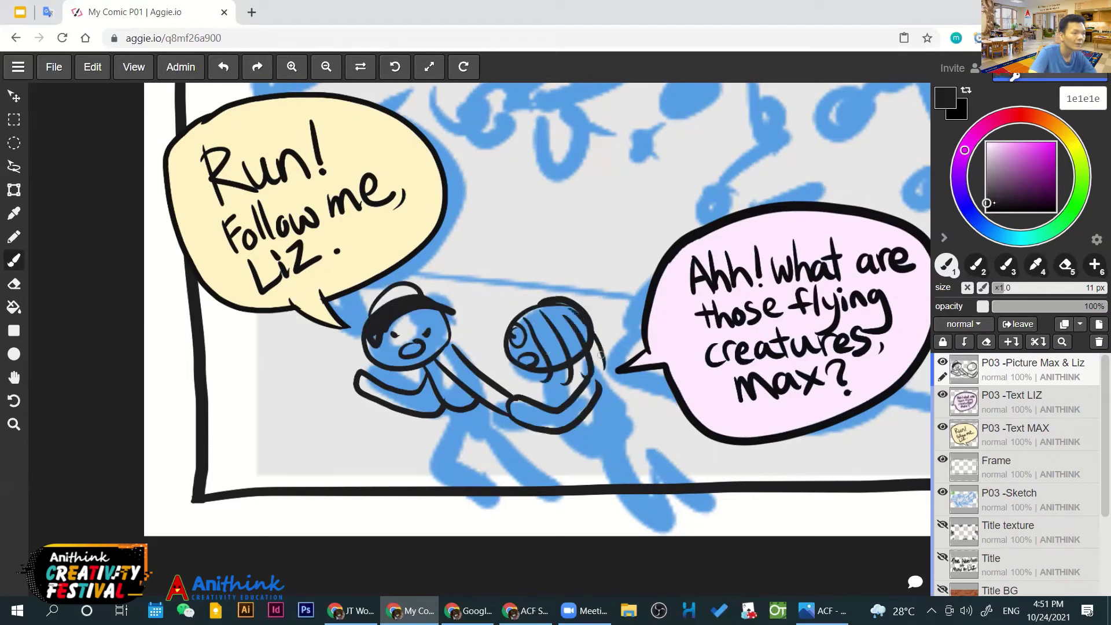
{"action": "key", "text": "ctrl+z"}
{"action": "key", "text": "ctrl+z"}
{"action": "key", "text": "ctrl+z"}
{"action": "key", "text": "ctrl+z"}
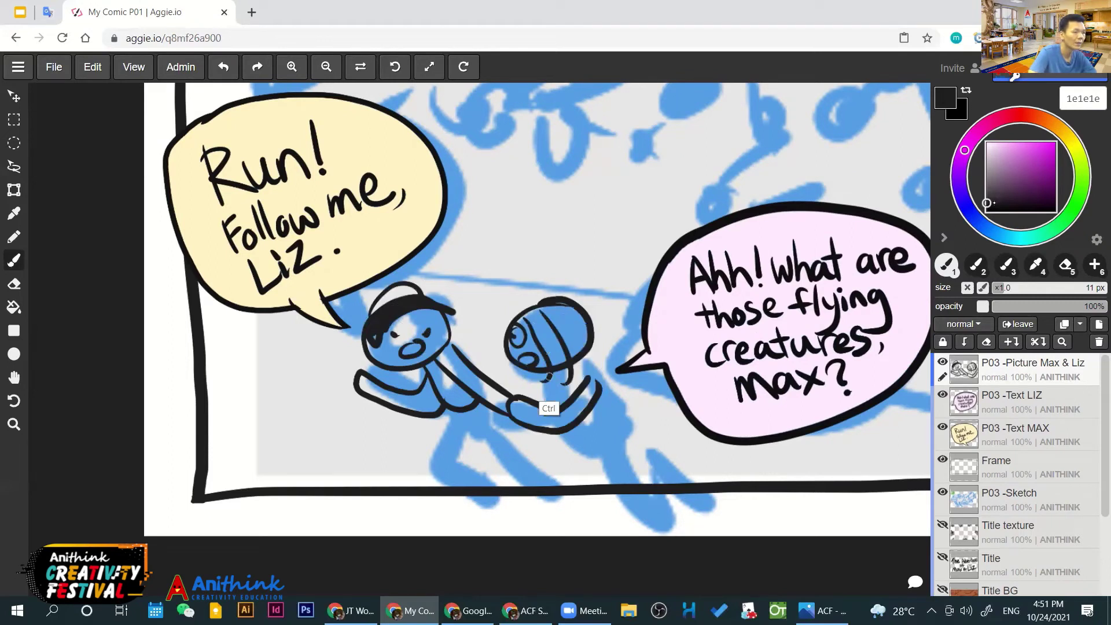
{"action": "mouse_move", "coordinate": [569, 378]}
{"action": "left_mouse_down"}
{"action": "mouse_move", "coordinate": [593, 316]}
{"action": "mouse_move", "coordinate": [547, 361]}
{"action": "left_mouse_up"}
{"action": "key", "text": "ctrl+z"}
{"action": "key", "text": "ctrl+z"}
{"action": "mouse_move", "coordinate": [547, 315]}
{"action": "left_mouse_down"}
{"action": "mouse_move", "coordinate": [556, 384]}
{"action": "mouse_move", "coordinate": [582, 373]}
{"action": "mouse_move", "coordinate": [589, 333]}
{"action": "left_mouse_up"}
{"action": "mouse_move", "coordinate": [592, 334]}
{"action": "left_mouse_down"}
{"action": "mouse_move", "coordinate": [605, 362]}
{"action": "mouse_move", "coordinate": [581, 436]}
{"action": "left_mouse_up"}
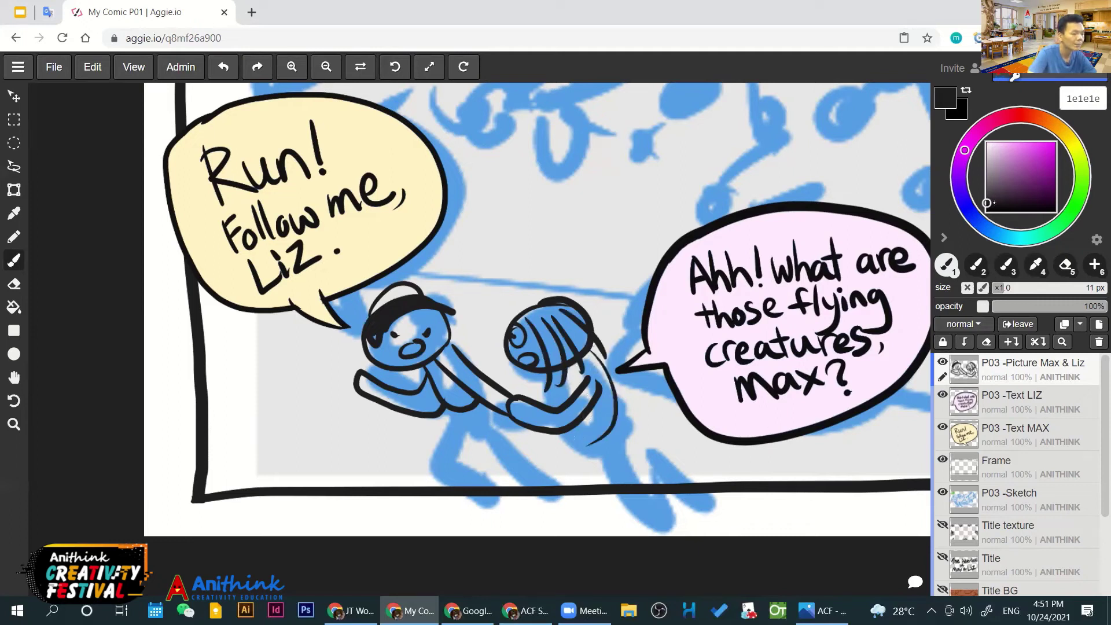
Ink both of Liz's legs, running down through the frame line
{"action": "left_click_drag", "start_coordinate": [596, 458], "coordinate": [636, 522]}
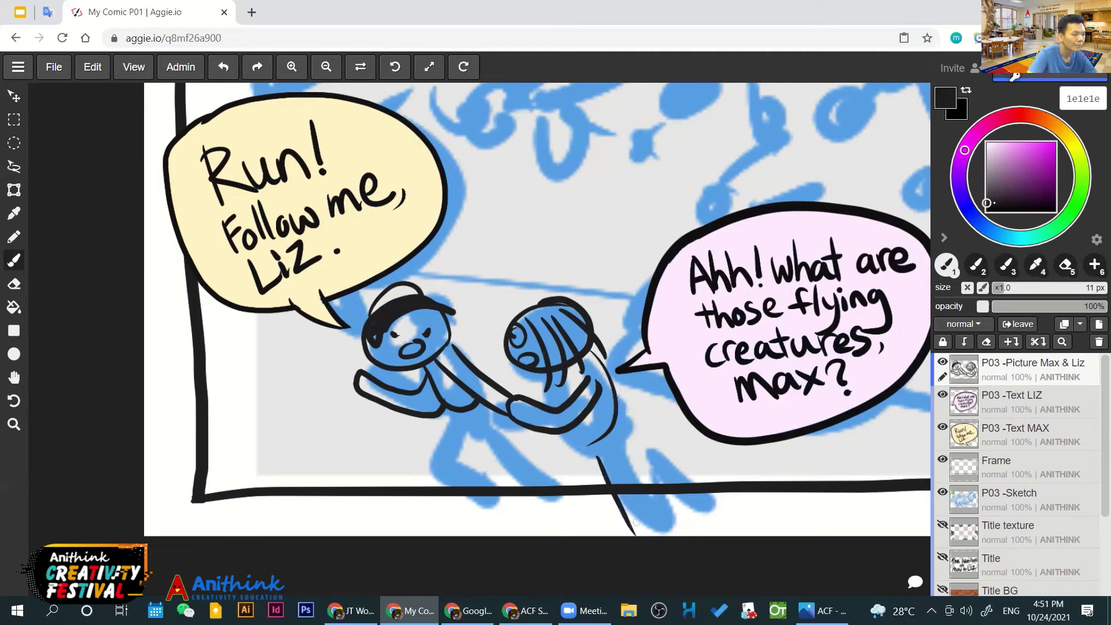
{"action": "key", "text": "ctrl+z"}
{"action": "mouse_move", "coordinate": [590, 443]}
{"action": "left_mouse_down"}
{"action": "mouse_move", "coordinate": [587, 494]}
{"action": "mouse_move", "coordinate": [618, 506]}
{"action": "left_mouse_up"}
{"action": "mouse_move", "coordinate": [617, 421]}
{"action": "left_mouse_down"}
{"action": "mouse_move", "coordinate": [602, 481]}
{"action": "mouse_move", "coordinate": [610, 508]}
{"action": "left_mouse_up"}
{"action": "left_click_drag", "start_coordinate": [610, 454], "coordinate": [672, 503]}
{"action": "left_click_drag", "start_coordinate": [617, 414], "coordinate": [691, 507]}
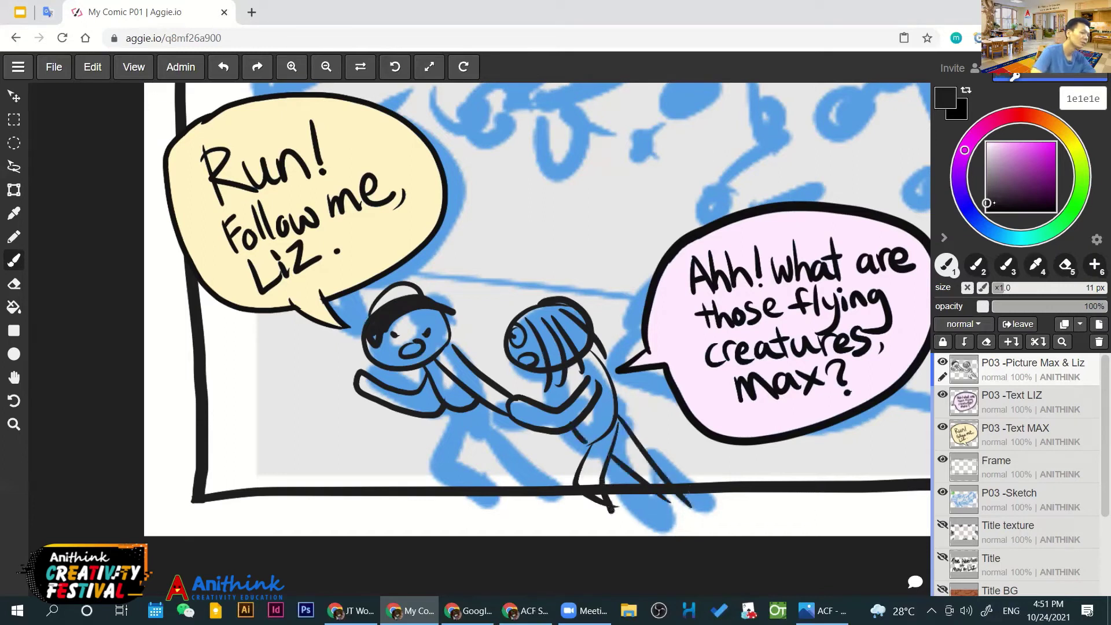
{"action": "key", "text": "ctrl"}
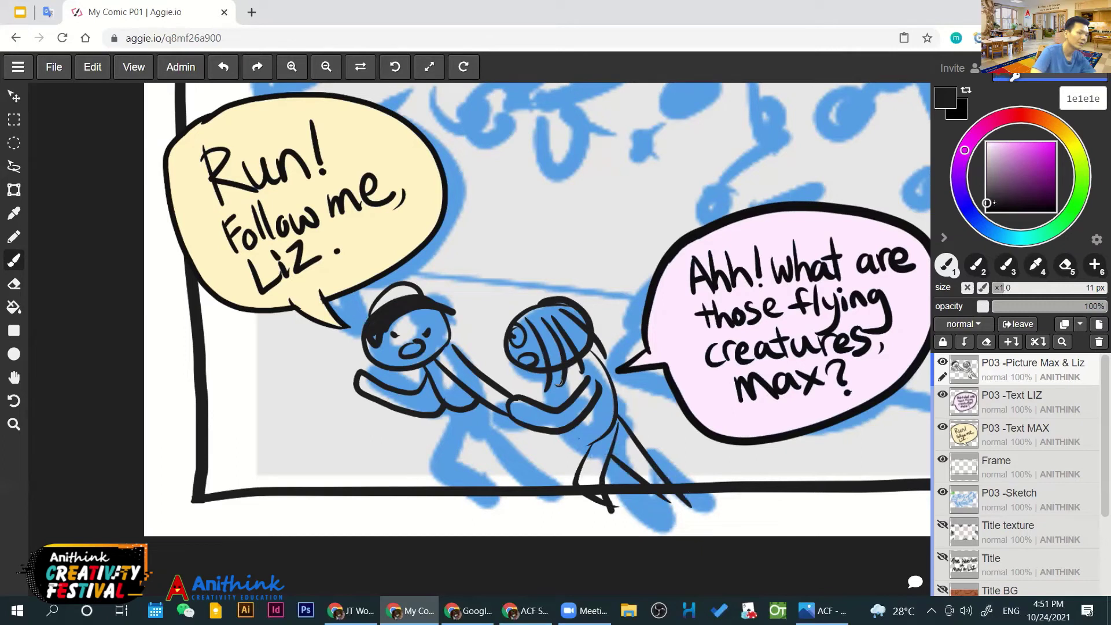
Ink Max's body line, his front leg and his bent back leg
{"action": "left_click_drag", "start_coordinate": [554, 387], "coordinate": [593, 448]}
{"action": "key", "text": "ctrl+z"}
{"action": "left_click_drag", "start_coordinate": [464, 419], "coordinate": [524, 486]}
{"action": "key", "text": "ctrl+z"}
{"action": "mouse_move", "coordinate": [466, 408]}
{"action": "left_mouse_down"}
{"action": "mouse_move", "coordinate": [476, 441]}
{"action": "mouse_move", "coordinate": [524, 486]}
{"action": "left_mouse_up"}
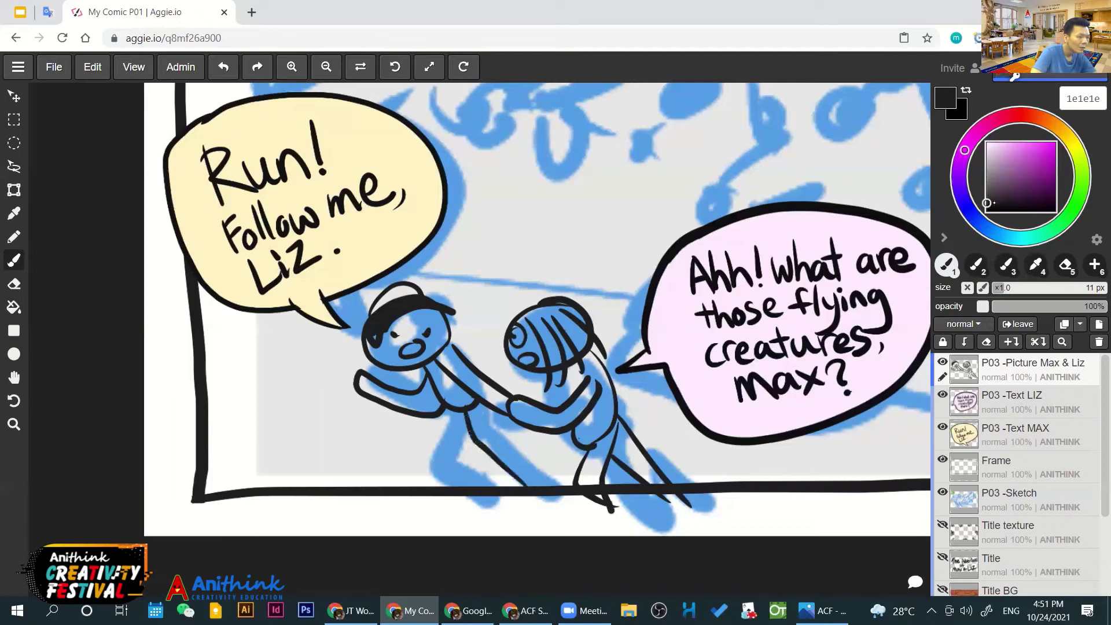
{"action": "mouse_move", "coordinate": [491, 409]}
{"action": "left_mouse_down"}
{"action": "mouse_move", "coordinate": [527, 470]}
{"action": "mouse_move", "coordinate": [560, 493]}
{"action": "mouse_move", "coordinate": [537, 501]}
{"action": "mouse_move", "coordinate": [510, 476]}
{"action": "left_mouse_up"}
{"action": "mouse_move", "coordinate": [456, 409]}
{"action": "left_mouse_down"}
{"action": "mouse_move", "coordinate": [428, 459]}
{"action": "mouse_move", "coordinate": [477, 505]}
{"action": "mouse_move", "coordinate": [459, 454]}
{"action": "mouse_move", "coordinate": [467, 430]}
{"action": "left_mouse_up"}
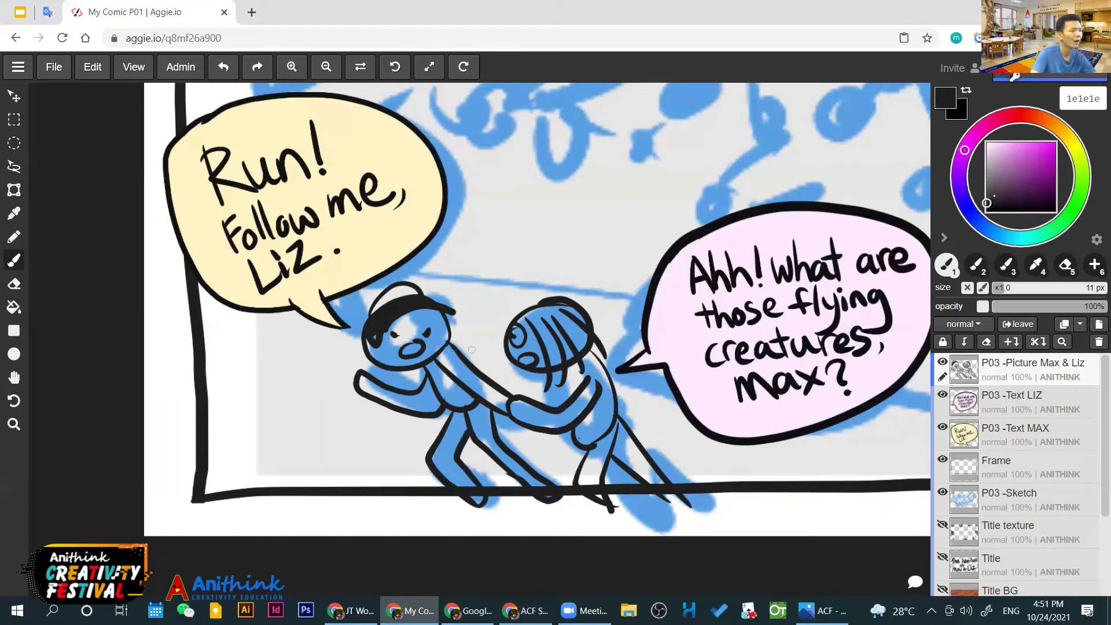
Zoom in on the characters and fill Max's cap band solid black
{"action": "scroll", "coordinate": [554, 359], "scroll_direction": "down", "scroll_amount": 5}
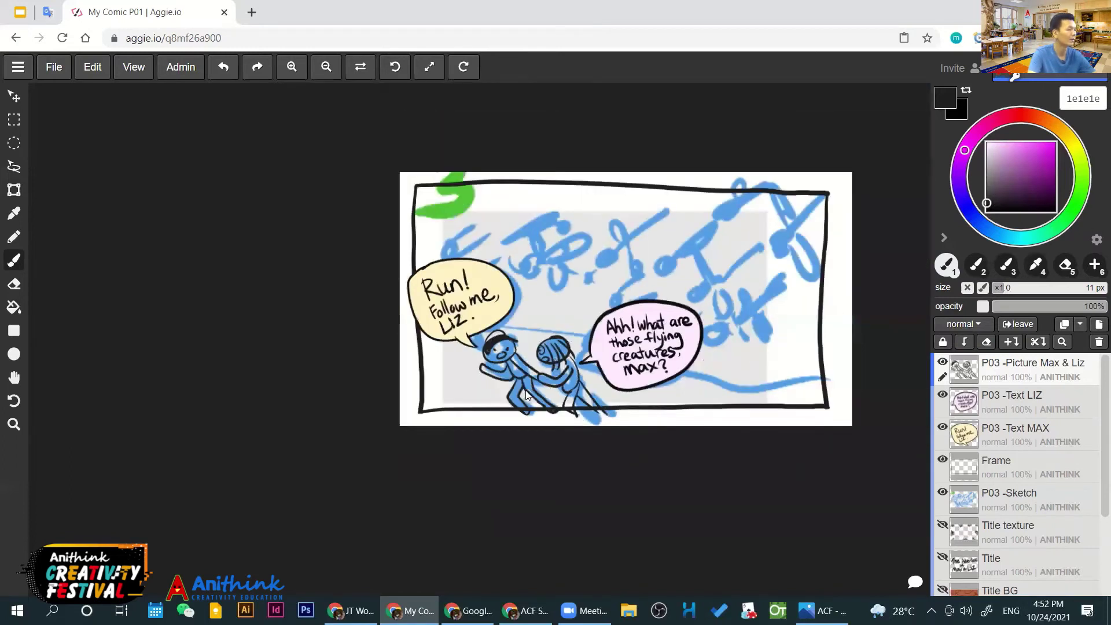
{"action": "scroll", "coordinate": [528, 386], "scroll_direction": "up", "scroll_amount": 2}
{"action": "scroll", "coordinate": [529, 386], "scroll_direction": "up", "scroll_amount": 2}
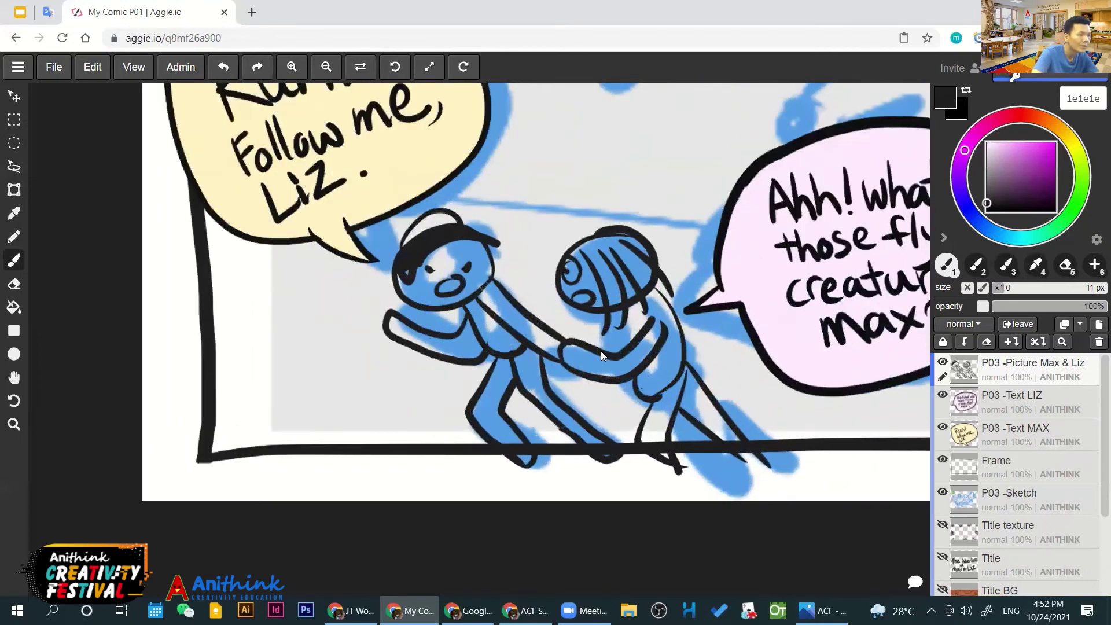
{"action": "key", "text": "shift"}
{"action": "mouse_move", "coordinate": [483, 249]}
{"action": "left_mouse_down"}
{"action": "mouse_move", "coordinate": [486, 284]}
{"action": "mouse_move", "coordinate": [473, 241]}
{"action": "left_mouse_up"}
{"action": "key", "text": "ctrl+z"}
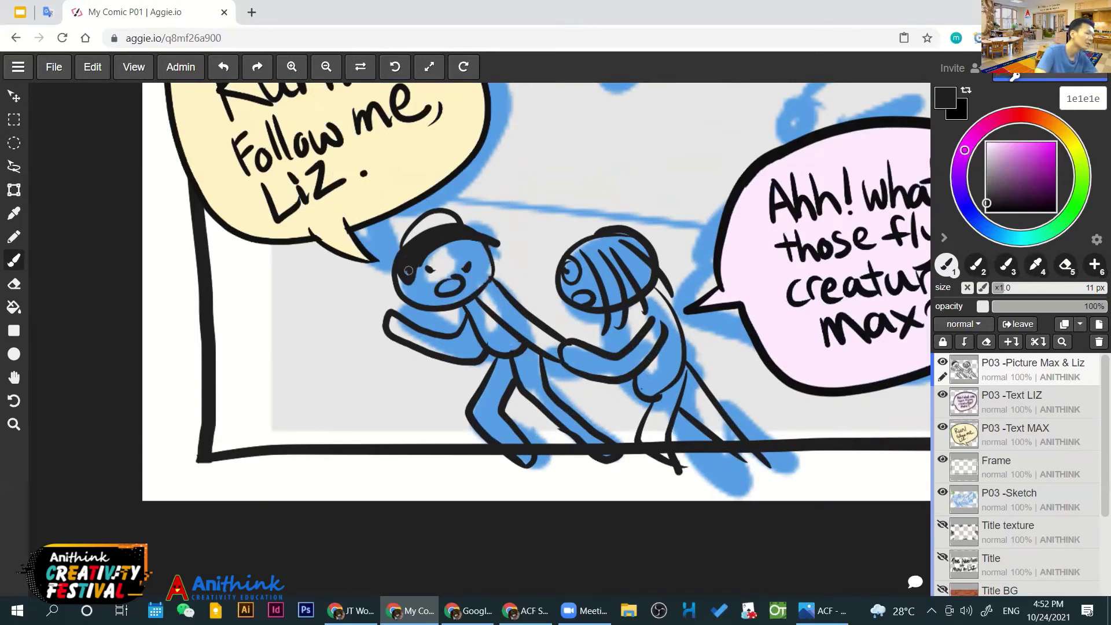
{"action": "mouse_move", "coordinate": [397, 267]}
{"action": "left_mouse_down"}
{"action": "mouse_move", "coordinate": [458, 239]}
{"action": "mouse_move", "coordinate": [496, 254]}
{"action": "mouse_move", "coordinate": [446, 234]}
{"action": "mouse_move", "coordinate": [484, 234]}
{"action": "mouse_move", "coordinate": [504, 252]}
{"action": "mouse_move", "coordinate": [440, 250]}
{"action": "mouse_move", "coordinate": [395, 270]}
{"action": "mouse_move", "coordinate": [395, 232]}
{"action": "mouse_move", "coordinate": [427, 206]}
{"action": "mouse_move", "coordinate": [479, 232]}
{"action": "mouse_move", "coordinate": [432, 194]}
{"action": "mouse_move", "coordinate": [404, 209]}
{"action": "mouse_move", "coordinate": [404, 254]}
{"action": "left_mouse_up"}
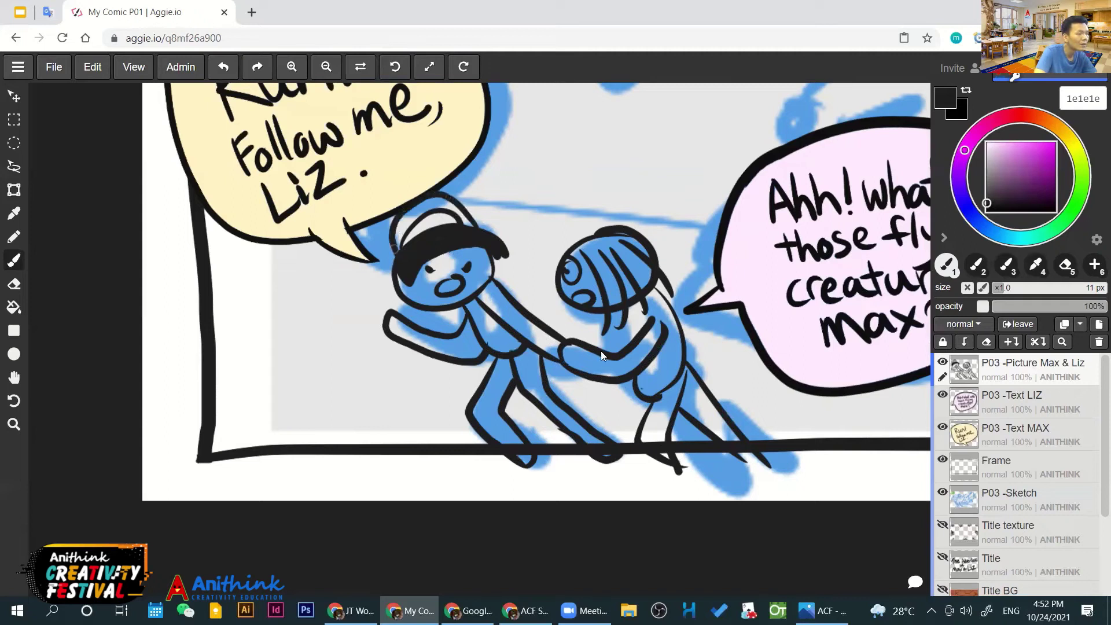
Erase Max's blotted eye and redraw both eyes as outlines with dark pupils
{"action": "left_click_drag", "start_coordinate": [426, 268], "coordinate": [431, 273]}
{"action": "left_click", "coordinate": [467, 268]}
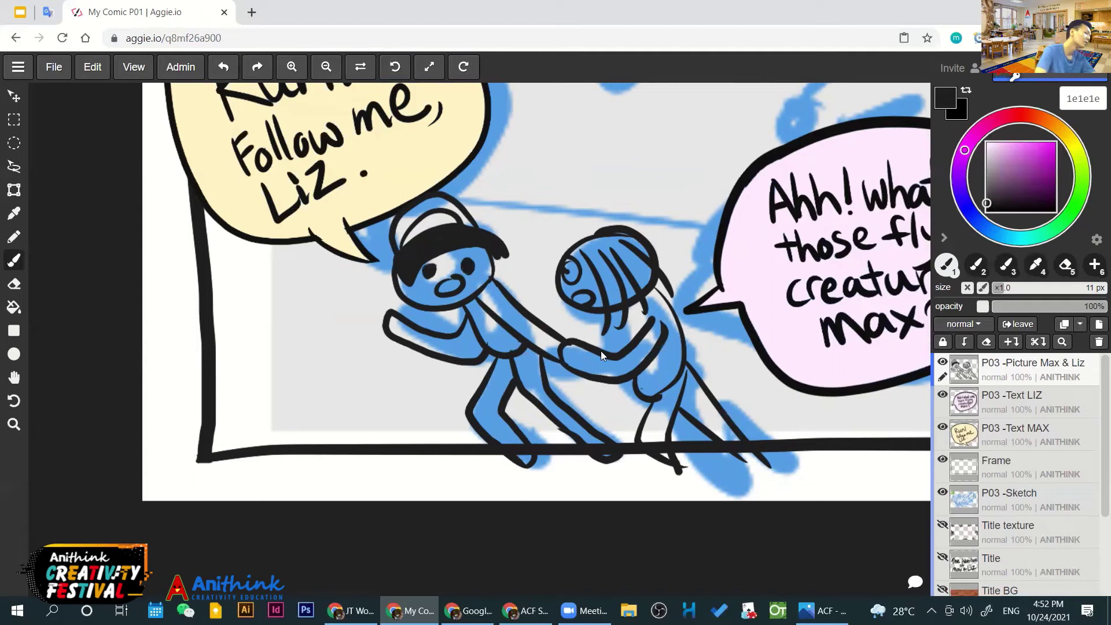
{"action": "key", "text": "e"}
{"action": "mouse_move", "coordinate": [435, 268]}
{"action": "left_mouse_down"}
{"action": "mouse_move", "coordinate": [427, 274]}
{"action": "mouse_move", "coordinate": [468, 263]}
{"action": "left_mouse_up"}
{"action": "key", "text": "b"}
{"action": "left_click_drag", "start_coordinate": [457, 267], "coordinate": [475, 259]}
{"action": "mouse_move", "coordinate": [428, 263]}
{"action": "left_mouse_down"}
{"action": "mouse_move", "coordinate": [423, 287]}
{"action": "mouse_move", "coordinate": [436, 270]}
{"action": "left_mouse_up"}
{"action": "left_click_drag", "start_coordinate": [466, 263], "coordinate": [468, 265]}
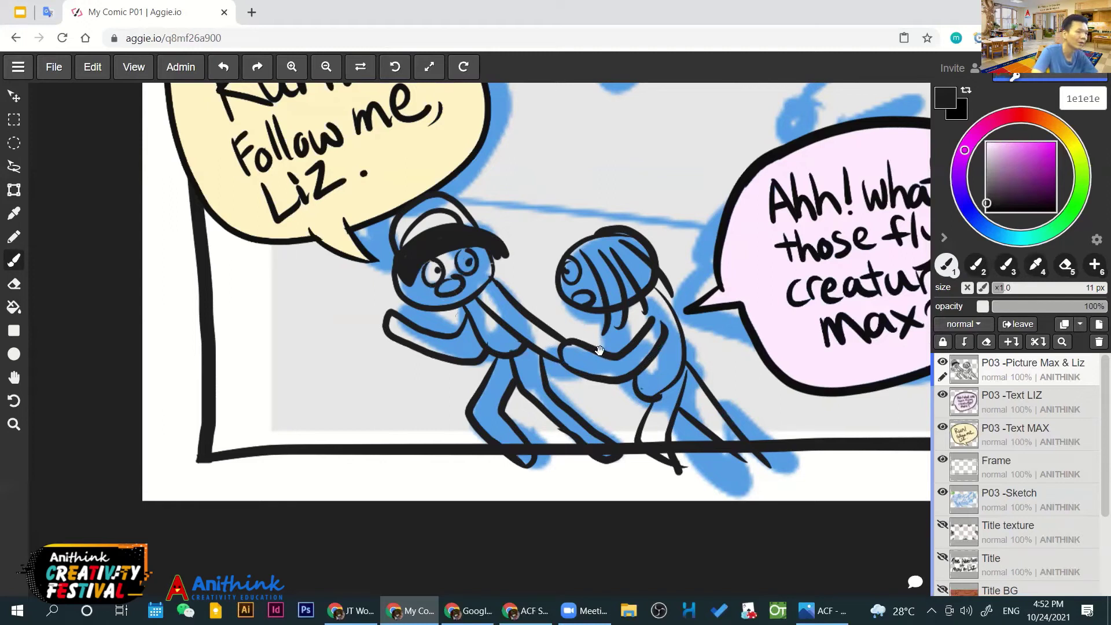
{"action": "scroll", "coordinate": [600, 351], "scroll_direction": "down", "scroll_amount": 1}
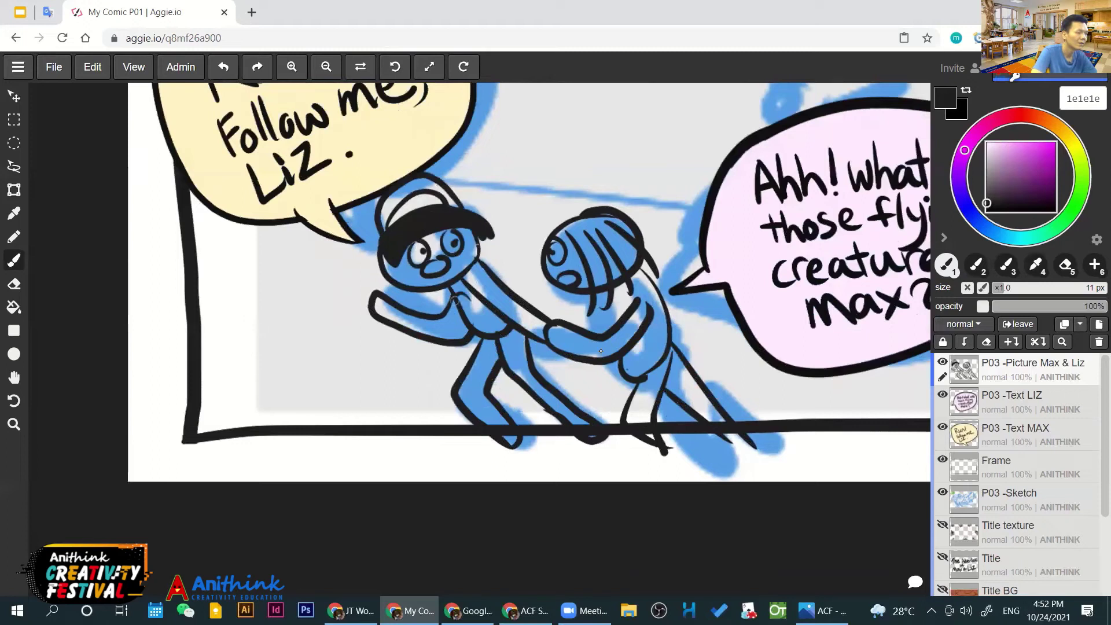
Add detail lines to Max's torso and paint his two black shoes
{"action": "left_click_drag", "start_coordinate": [457, 292], "coordinate": [481, 313]}
{"action": "left_click_drag", "start_coordinate": [604, 357], "coordinate": [580, 321]}
{"action": "left_click_drag", "start_coordinate": [428, 353], "coordinate": [502, 321]}
{"action": "left_click_drag", "start_coordinate": [492, 405], "coordinate": [471, 419]}
{"action": "mouse_move", "coordinate": [566, 394]}
{"action": "left_mouse_down"}
{"action": "mouse_move", "coordinate": [564, 415]}
{"action": "mouse_move", "coordinate": [571, 391]}
{"action": "left_mouse_up"}
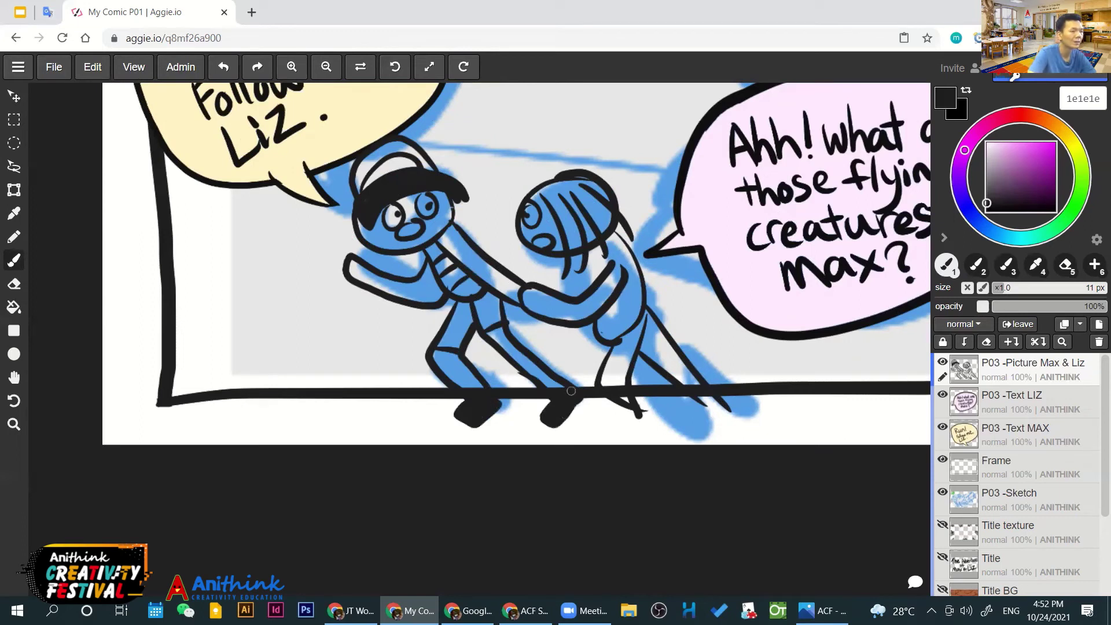
Draw Liz's skirt edge, erase leftover stroke bits, and ink her torso's right edge
{"action": "mouse_move", "coordinate": [646, 301]}
{"action": "left_mouse_down"}
{"action": "mouse_move", "coordinate": [584, 366]}
{"action": "mouse_move", "coordinate": [664, 311]}
{"action": "mouse_move", "coordinate": [667, 350]}
{"action": "left_mouse_up"}
{"action": "key", "text": "ctrl+z"}
{"action": "key", "text": "ctrl+z"}
{"action": "mouse_move", "coordinate": [647, 310]}
{"action": "left_mouse_down"}
{"action": "mouse_move", "coordinate": [599, 349]}
{"action": "mouse_move", "coordinate": [669, 312]}
{"action": "mouse_move", "coordinate": [685, 334]}
{"action": "left_mouse_up"}
{"action": "key", "text": "ctrl+z"}
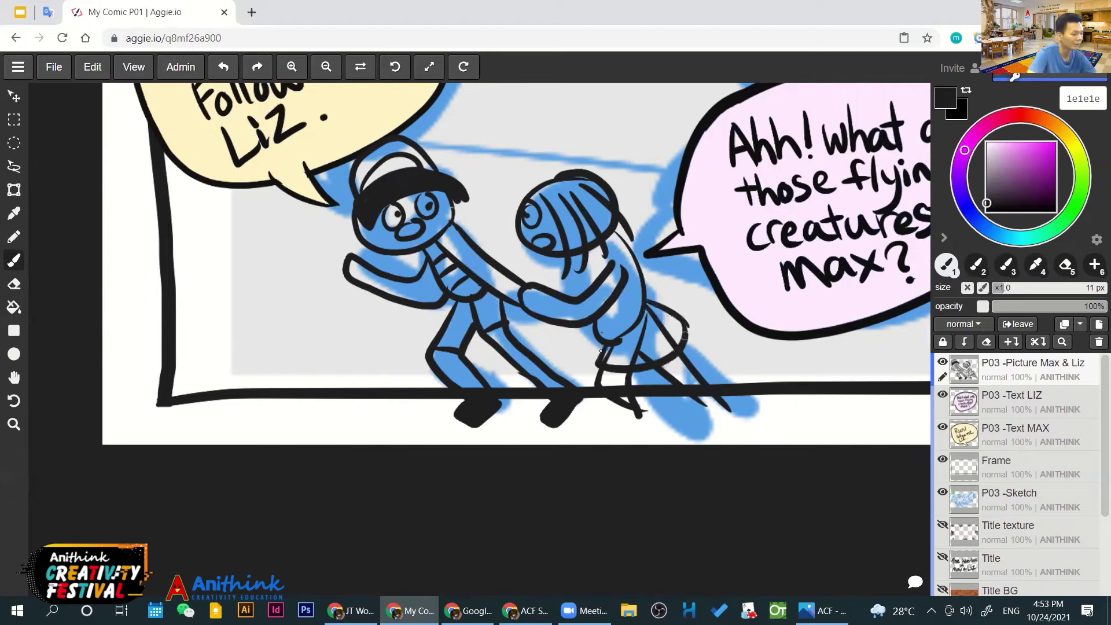
{"action": "key", "text": "e"}
{"action": "mouse_move", "coordinate": [645, 332]}
{"action": "left_mouse_down"}
{"action": "mouse_move", "coordinate": [659, 347]}
{"action": "mouse_move", "coordinate": [638, 357]}
{"action": "mouse_move", "coordinate": [636, 324]}
{"action": "left_mouse_up"}
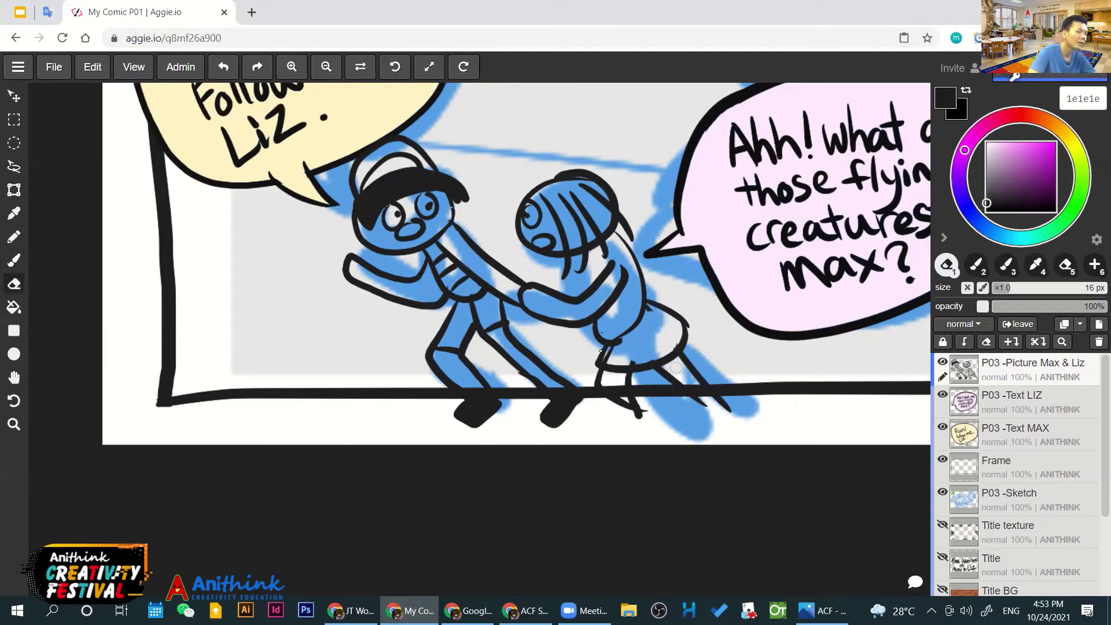
{"action": "key", "text": "ctrl+z"}
{"action": "mouse_move", "coordinate": [636, 351]}
{"action": "left_mouse_down"}
{"action": "mouse_move", "coordinate": [644, 326]}
{"action": "mouse_move", "coordinate": [669, 338]}
{"action": "mouse_move", "coordinate": [644, 355]}
{"action": "left_mouse_up"}
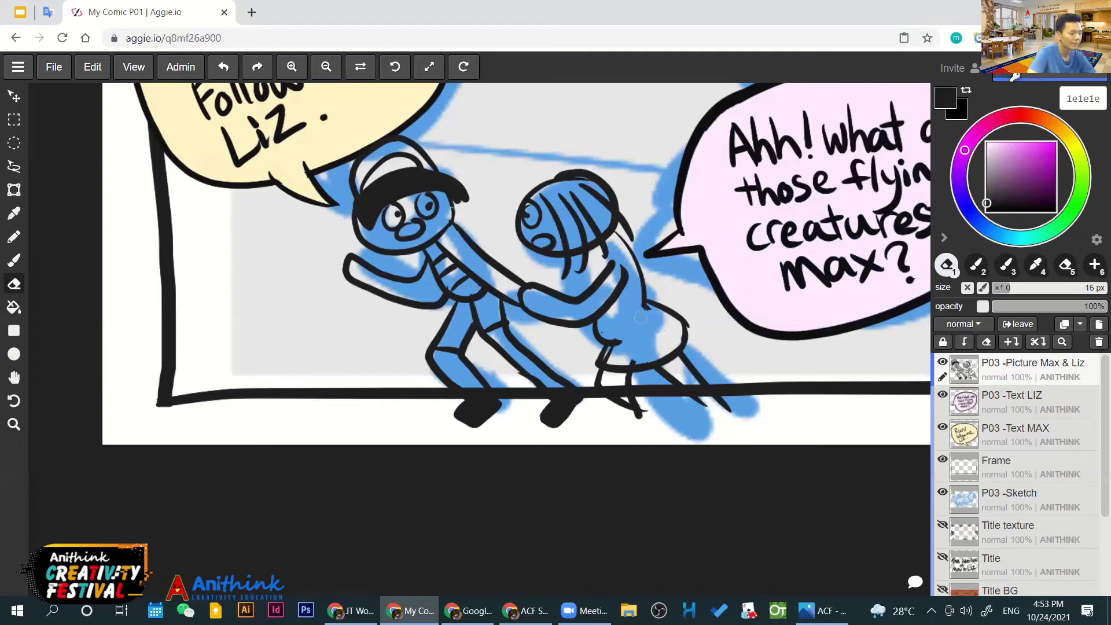
{"action": "key", "text": "b"}
{"action": "left_click_drag", "start_coordinate": [630, 339], "coordinate": [643, 304]}
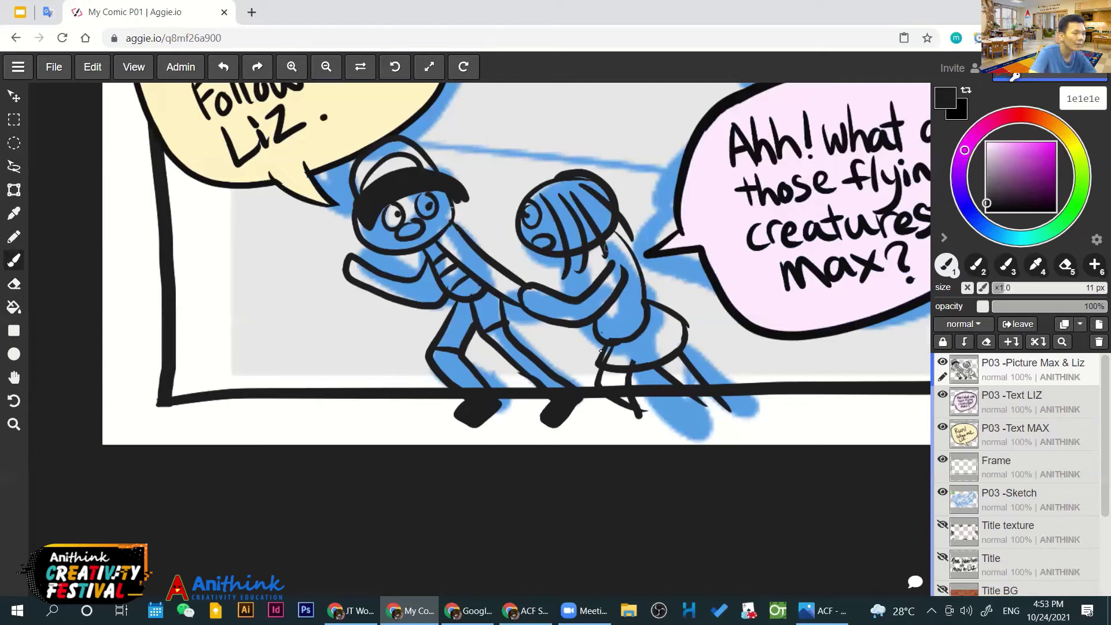
Ink Liz's back line, starting higher up on her torso
{"action": "left_click_drag", "start_coordinate": [636, 256], "coordinate": [686, 295]}
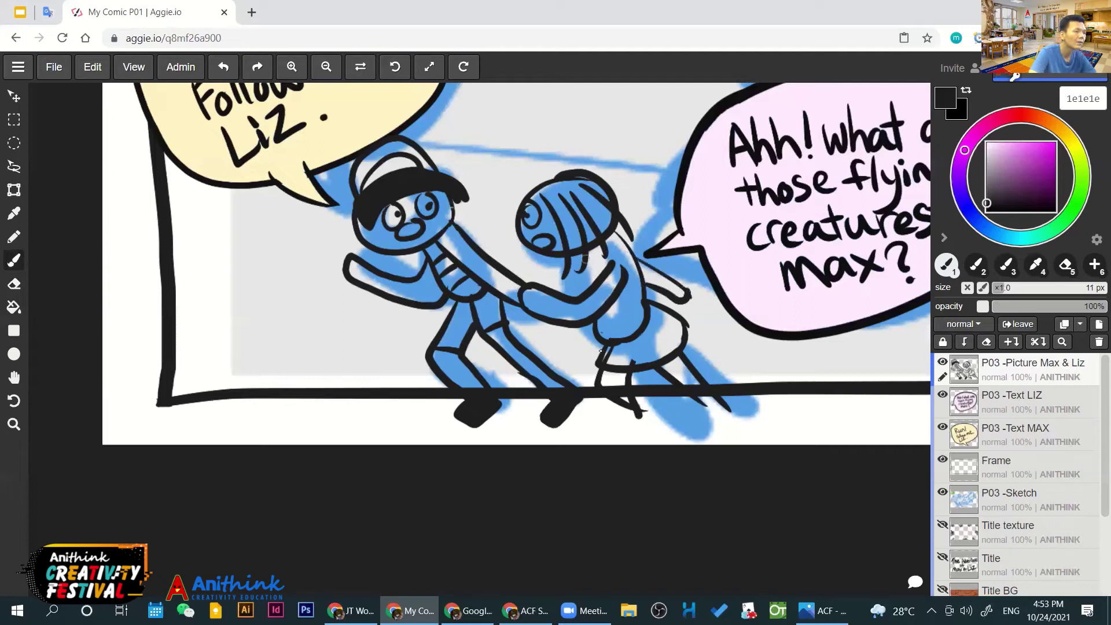
{"action": "key", "text": "ctrl+z"}
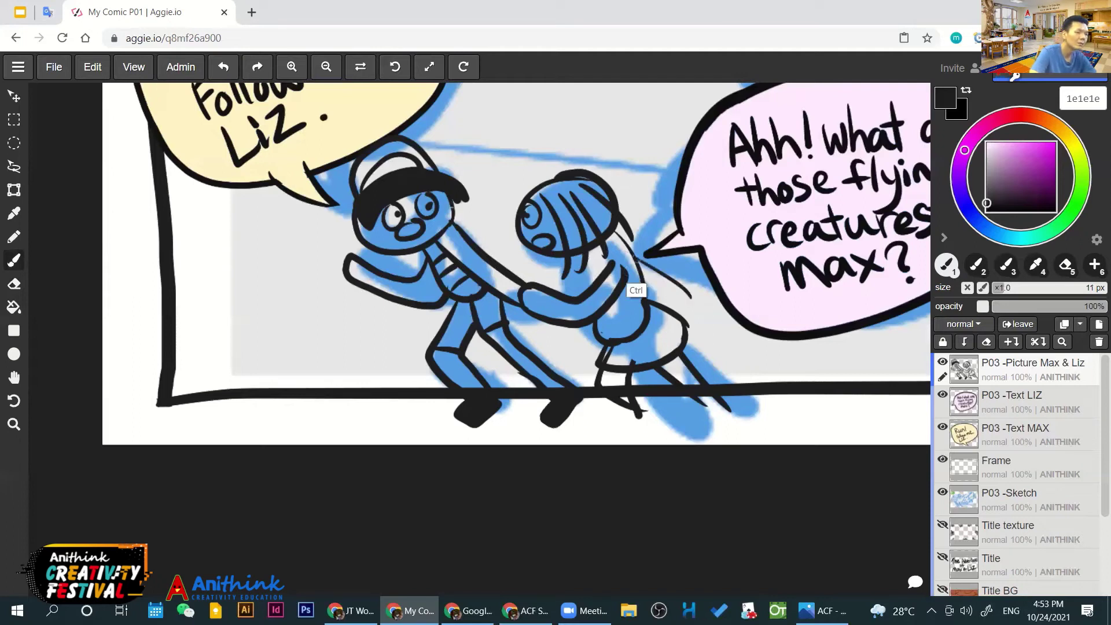
{"action": "left_click_drag", "start_coordinate": [641, 256], "coordinate": [672, 291]}
{"action": "key", "text": "ctrl+z"}
{"action": "mouse_move", "coordinate": [621, 237]}
{"action": "left_mouse_down"}
{"action": "mouse_move", "coordinate": [642, 273]}
{"action": "mouse_move", "coordinate": [664, 285]}
{"action": "left_mouse_up"}
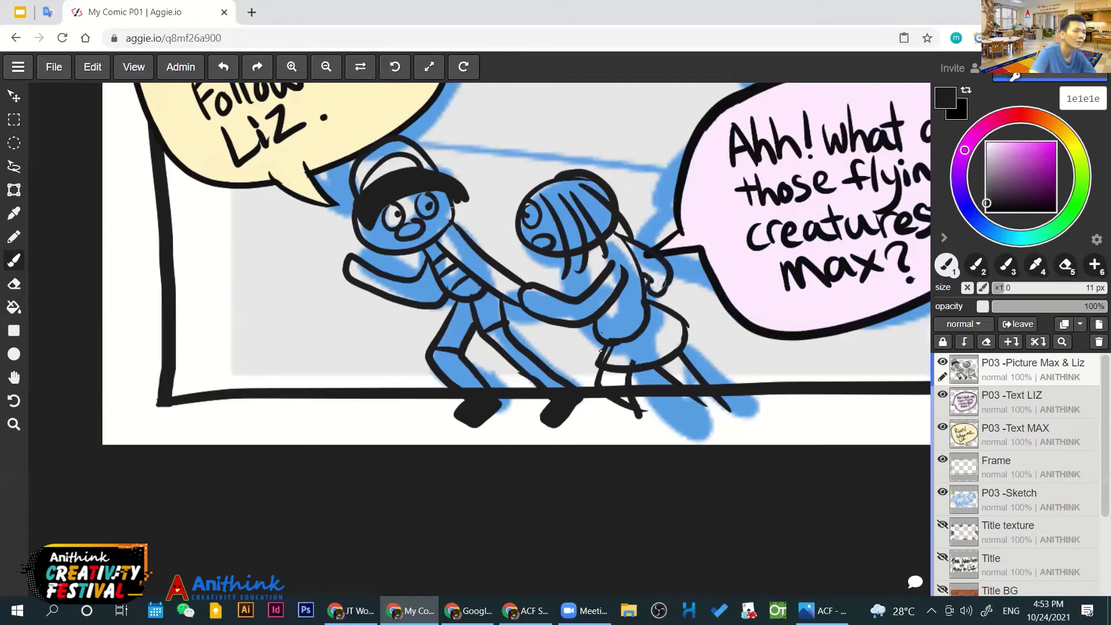
{"action": "mouse_move", "coordinate": [585, 254]}
{"action": "left_mouse_down"}
{"action": "mouse_move", "coordinate": [587, 285]}
{"action": "mouse_move", "coordinate": [590, 254]}
{"action": "mouse_move", "coordinate": [594, 266]}
{"action": "left_mouse_up"}
{"action": "key", "text": "ctrl+z"}
{"action": "key", "text": "ctrl+z"}
{"action": "key", "text": "ctrl+z"}
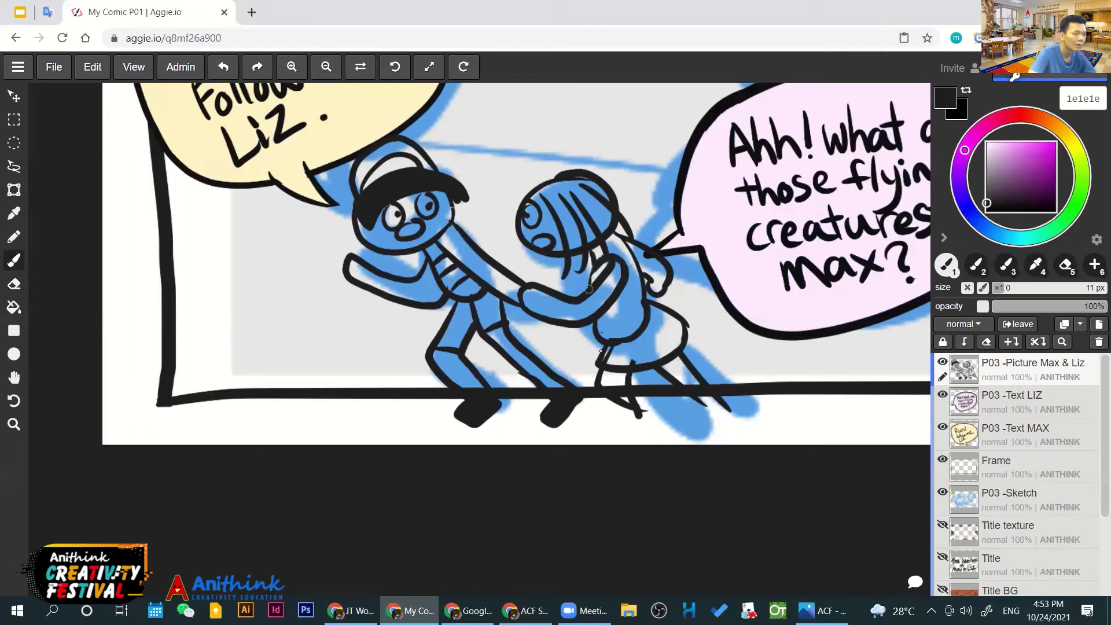
Draw fold lines across Liz's skirt, including its right side
{"action": "left_click_drag", "start_coordinate": [615, 364], "coordinate": [615, 353]}
{"action": "mouse_move", "coordinate": [628, 364]}
{"action": "left_mouse_down"}
{"action": "mouse_move", "coordinate": [629, 342]}
{"action": "mouse_move", "coordinate": [642, 340]}
{"action": "left_mouse_up"}
{"action": "mouse_move", "coordinate": [651, 355]}
{"action": "left_mouse_down"}
{"action": "mouse_move", "coordinate": [670, 350]}
{"action": "mouse_move", "coordinate": [656, 350]}
{"action": "mouse_move", "coordinate": [652, 309]}
{"action": "left_mouse_up"}
{"action": "key", "text": "ctrl"}
{"action": "mouse_move", "coordinate": [706, 404]}
{"action": "left_mouse_down"}
{"action": "mouse_move", "coordinate": [724, 418]}
{"action": "mouse_move", "coordinate": [724, 431]}
{"action": "mouse_move", "coordinate": [706, 405]}
{"action": "left_mouse_up"}
{"action": "key", "text": "ctrl+z"}
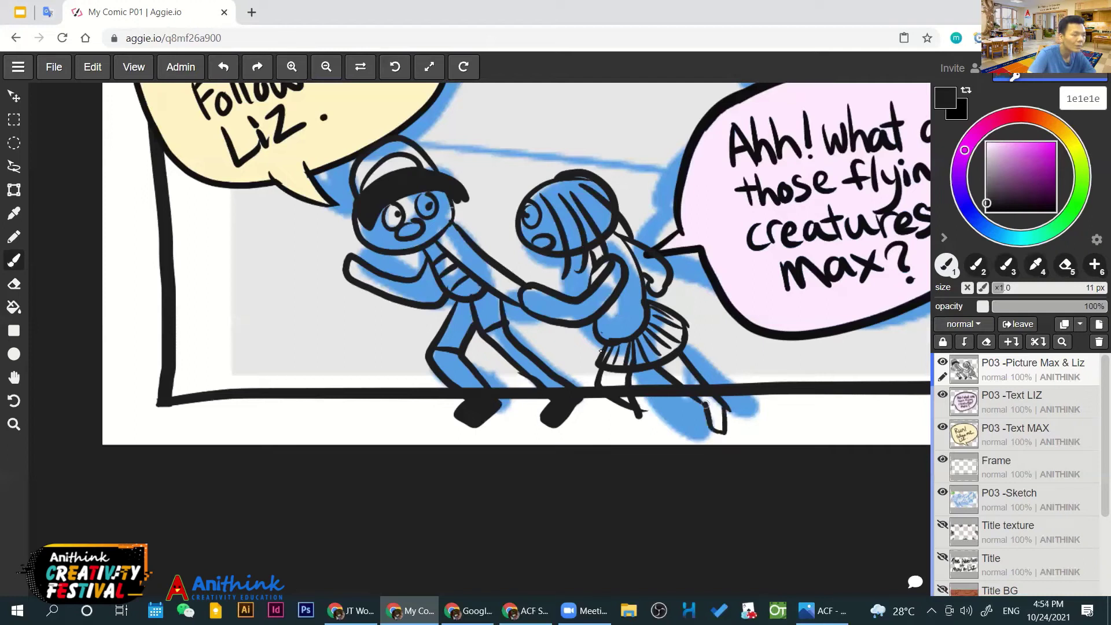
Erase the stray tail at Liz's foot and the black shoes below the frame
{"action": "key", "text": "e"}
{"action": "mouse_move", "coordinate": [628, 408]}
{"action": "left_mouse_down"}
{"action": "mouse_move", "coordinate": [642, 410]}
{"action": "mouse_move", "coordinate": [618, 411]}
{"action": "mouse_move", "coordinate": [638, 405]}
{"action": "mouse_move", "coordinate": [625, 389]}
{"action": "left_mouse_up"}
{"action": "key", "text": "b"}
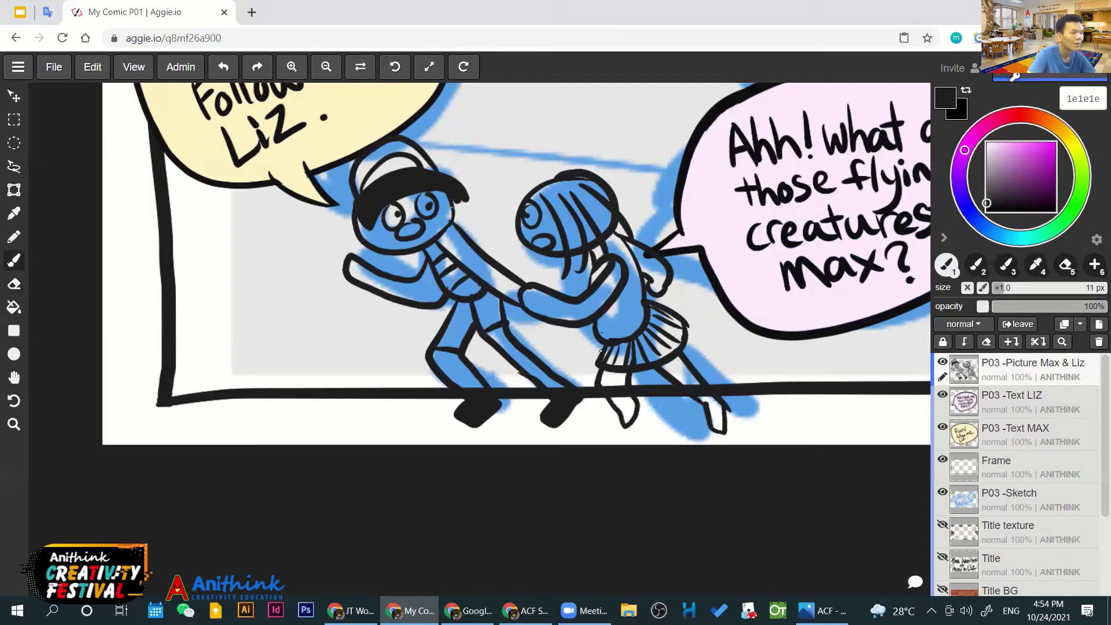
{"action": "left_click_drag", "start_coordinate": [600, 350], "coordinate": [583, 400]}
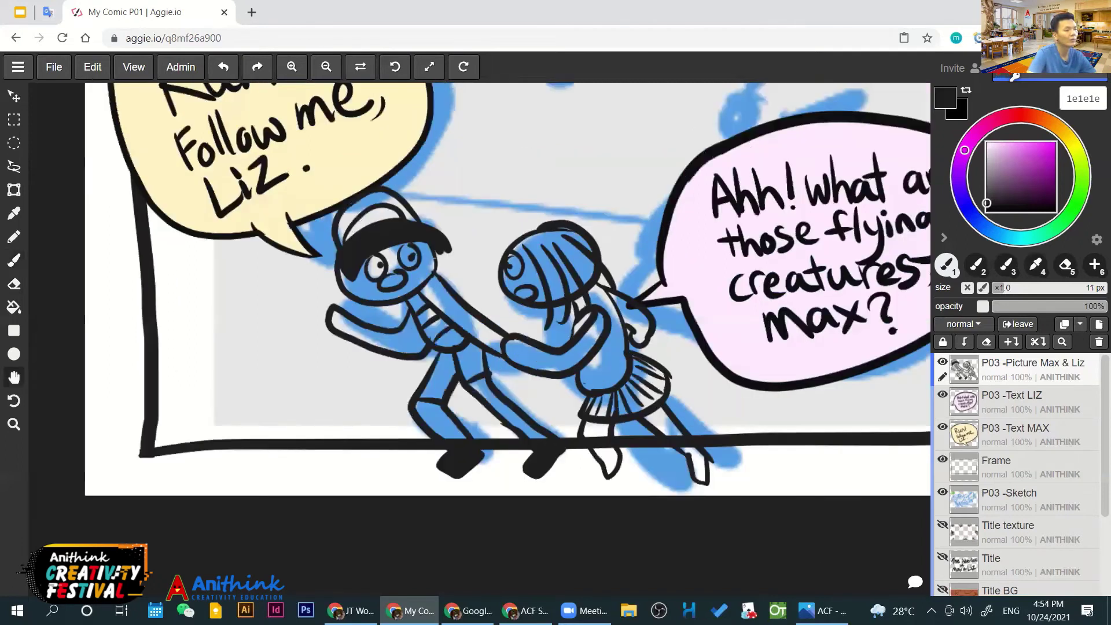
{"action": "left_click_drag", "start_coordinate": [600, 351], "coordinate": [564, 306]}
{"action": "left_click_drag", "start_coordinate": [601, 351], "coordinate": [584, 374]}
{"action": "key", "text": "e"}
{"action": "mouse_move", "coordinate": [385, 450]}
{"action": "left_mouse_down"}
{"action": "mouse_move", "coordinate": [494, 450]}
{"action": "mouse_move", "coordinate": [554, 432]}
{"action": "mouse_move", "coordinate": [578, 441]}
{"action": "mouse_move", "coordinate": [623, 424]}
{"action": "mouse_move", "coordinate": [651, 437]}
{"action": "left_mouse_up"}
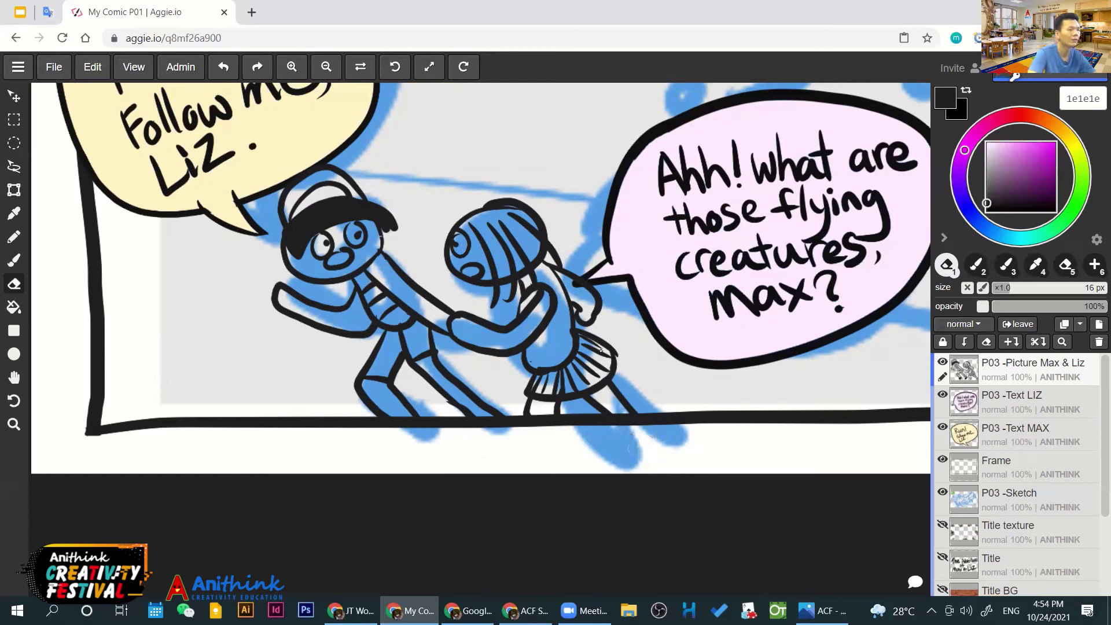
{"action": "scroll", "coordinate": [439, 294], "scroll_direction": "down", "scroll_amount": 5}
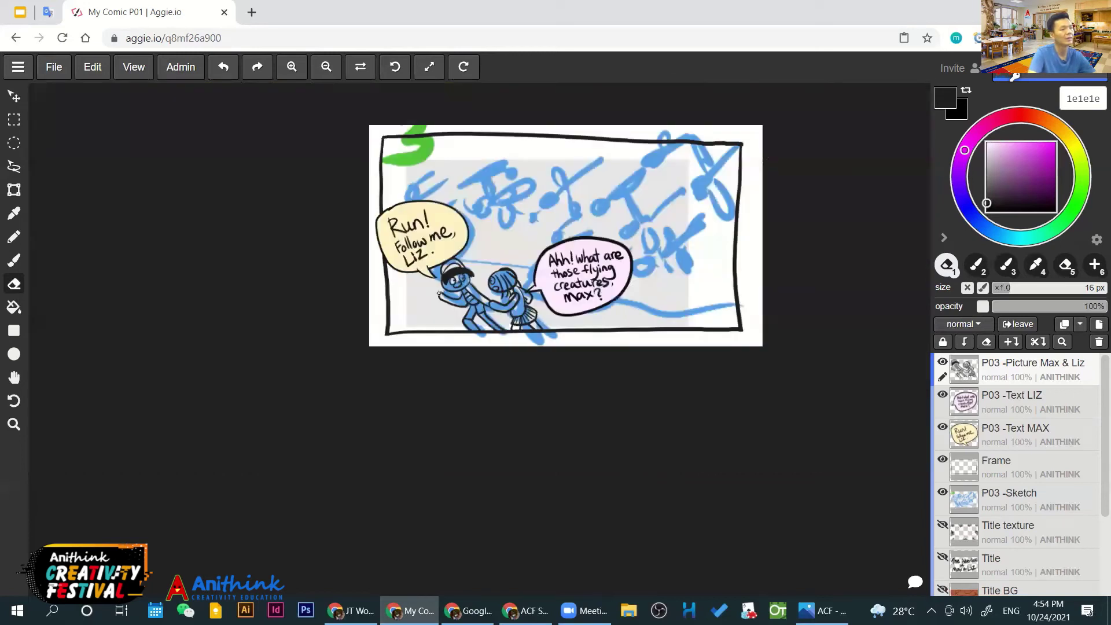
Close the outline of Max's raised hand with a short black stroke
{"action": "scroll", "coordinate": [440, 294], "scroll_direction": "up", "scroll_amount": 5}
{"action": "key", "text": "b"}
{"action": "key", "text": "e"}
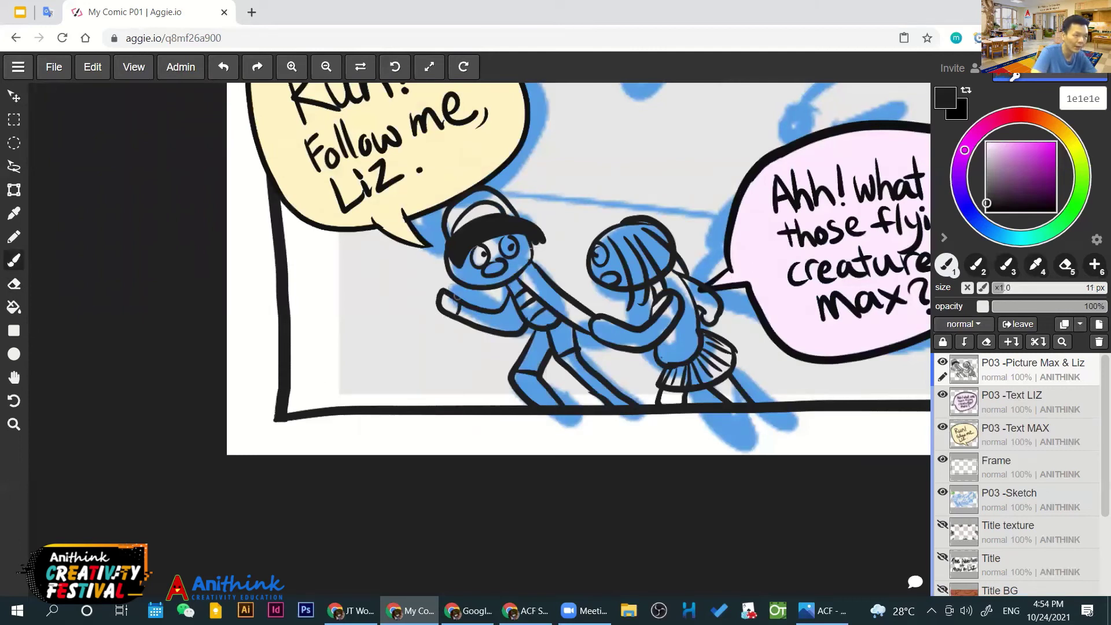
{"action": "left_click_drag", "start_coordinate": [445, 300], "coordinate": [460, 288]}
Draw an oval stroke at the left edge of the Run! bubble
{"action": "mouse_move", "coordinate": [685, 274]}
{"action": "left_mouse_down"}
{"action": "mouse_move", "coordinate": [488, 302]}
{"action": "mouse_move", "coordinate": [636, 391]}
{"action": "left_mouse_up"}
{"action": "left_click_drag", "start_coordinate": [200, 155], "coordinate": [203, 299]}
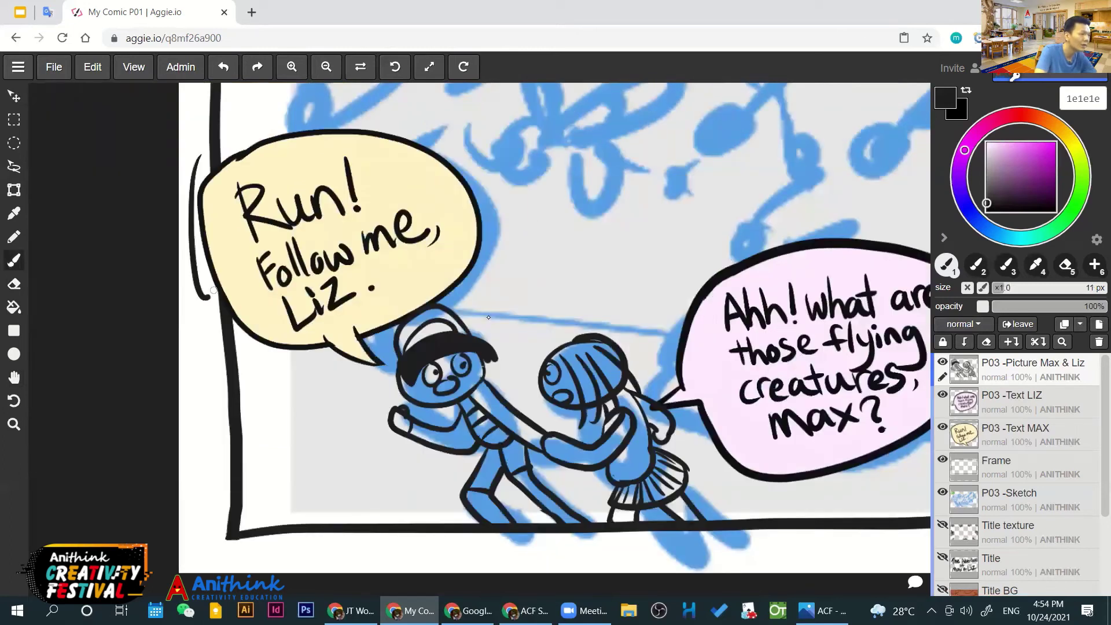
{"action": "left_click_drag", "start_coordinate": [200, 155], "coordinate": [206, 299]}
{"action": "scroll", "coordinate": [488, 315], "scroll_direction": "down", "scroll_amount": 3}
{"action": "scroll", "coordinate": [489, 315], "scroll_direction": "right", "scroll_amount": 2}
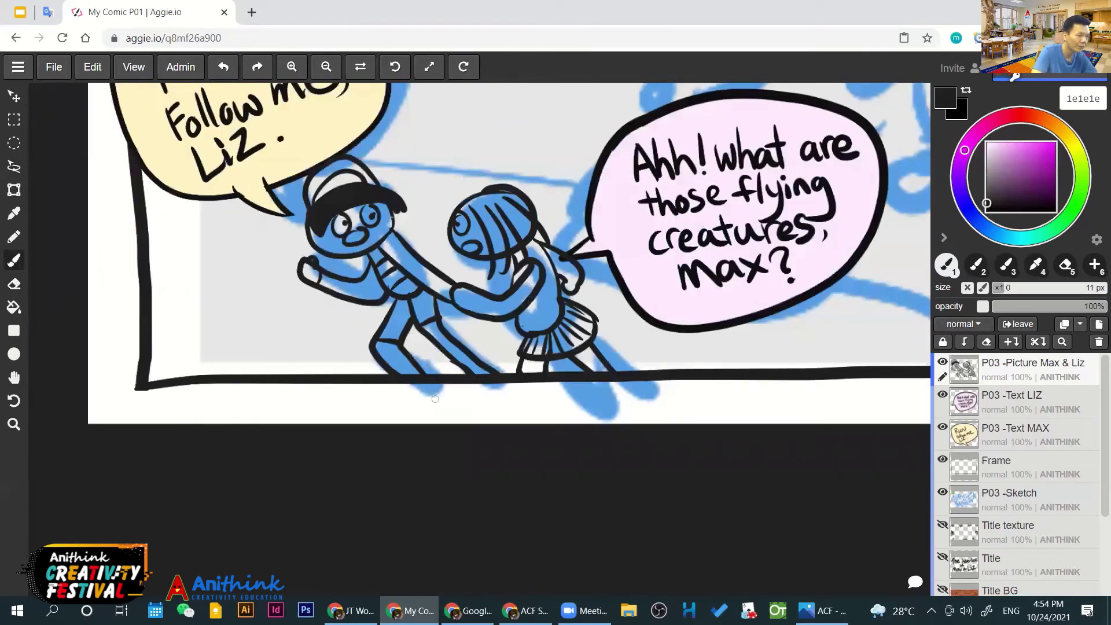
{"action": "left_click_drag", "start_coordinate": [373, 383], "coordinate": [376, 373]}
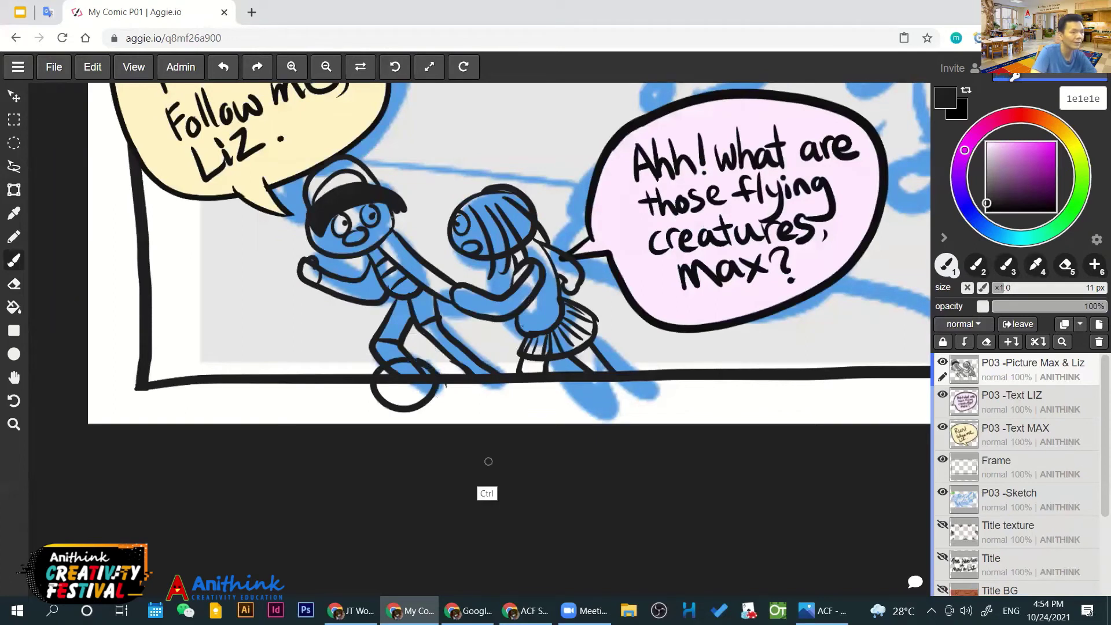
{"action": "key", "text": "ctrl+z"}
{"action": "scroll", "coordinate": [488, 317], "scroll_direction": "up", "scroll_amount": 1}
{"action": "key", "text": "e"}
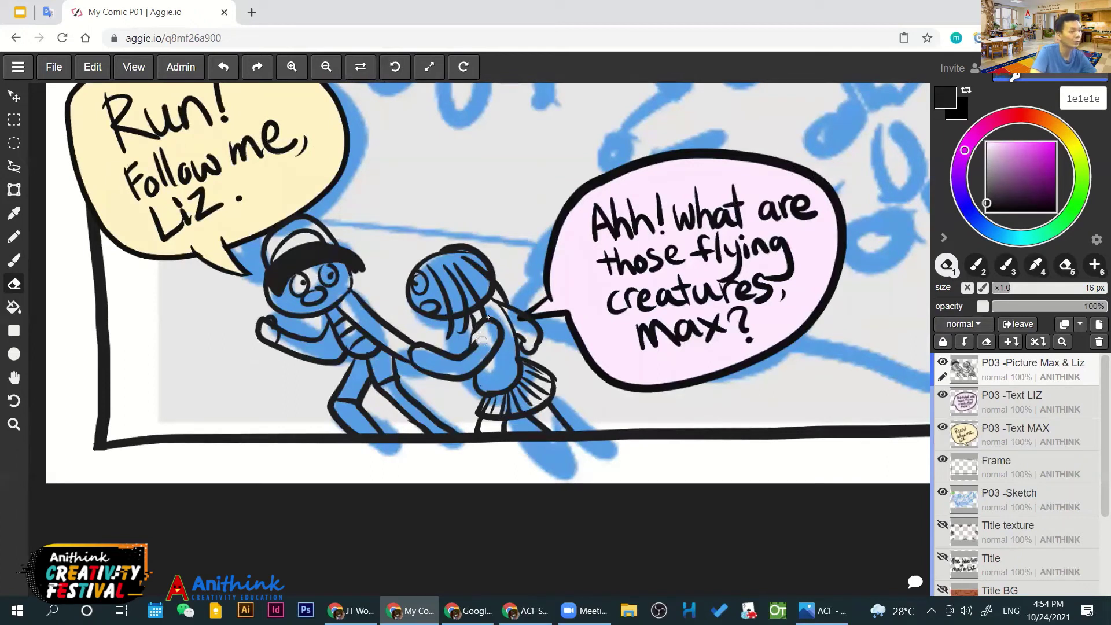
{"action": "key", "text": "space"}
{"action": "left_click_drag", "start_coordinate": [396, 295], "coordinate": [381, 308]}
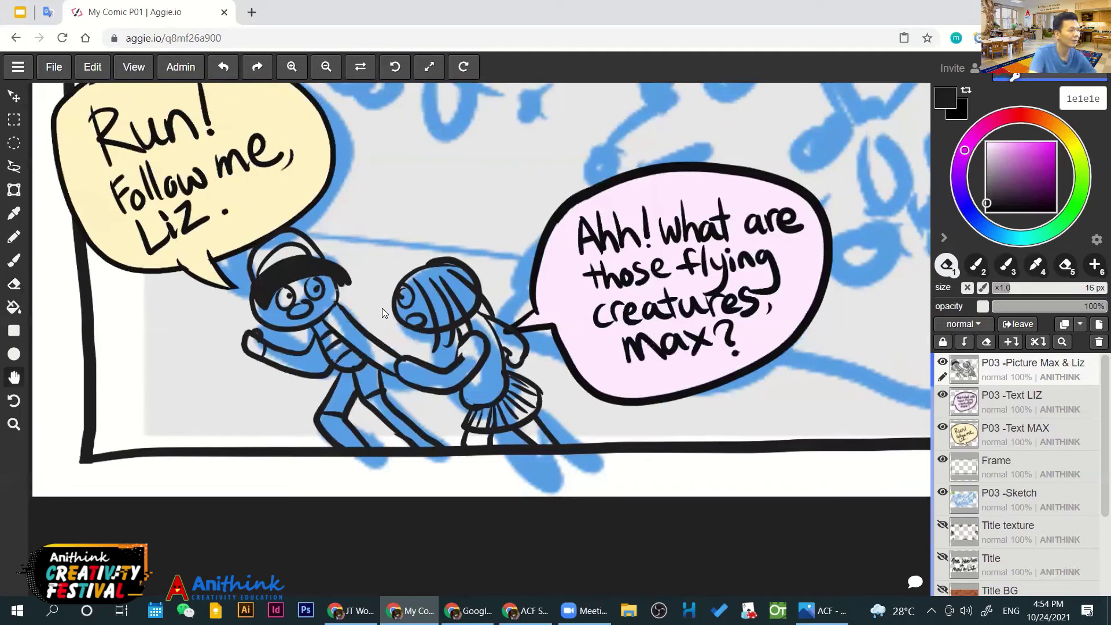
{"action": "scroll", "coordinate": [381, 294], "scroll_direction": "down", "scroll_amount": 5}
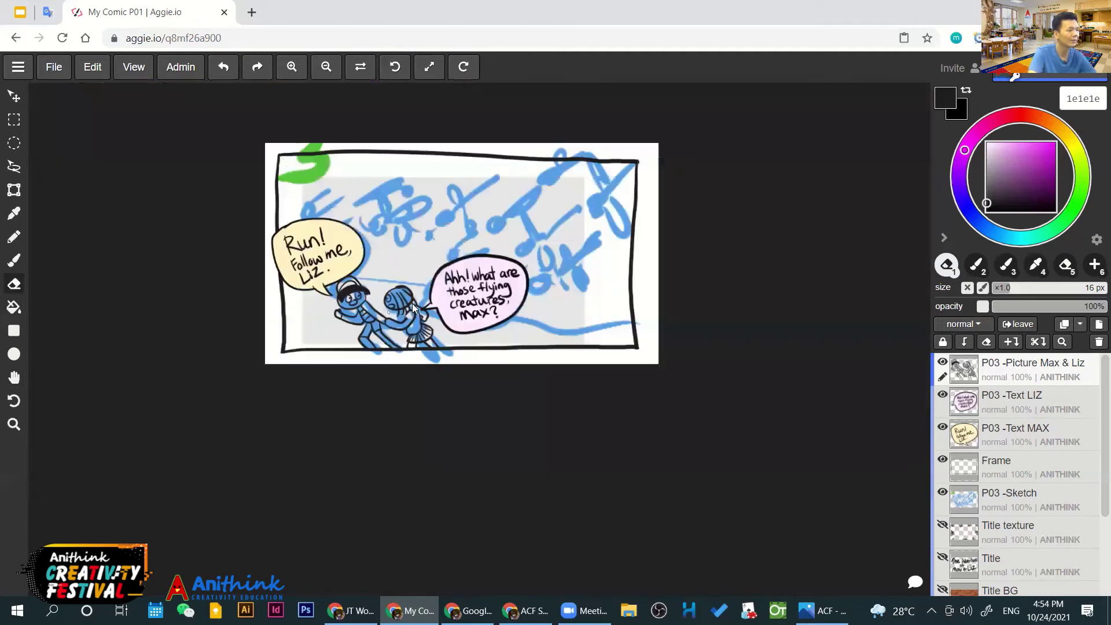
{"action": "scroll", "coordinate": [411, 303], "scroll_direction": "up", "scroll_amount": 1}
{"action": "scroll", "coordinate": [512, 301], "scroll_direction": "up", "scroll_amount": 2}
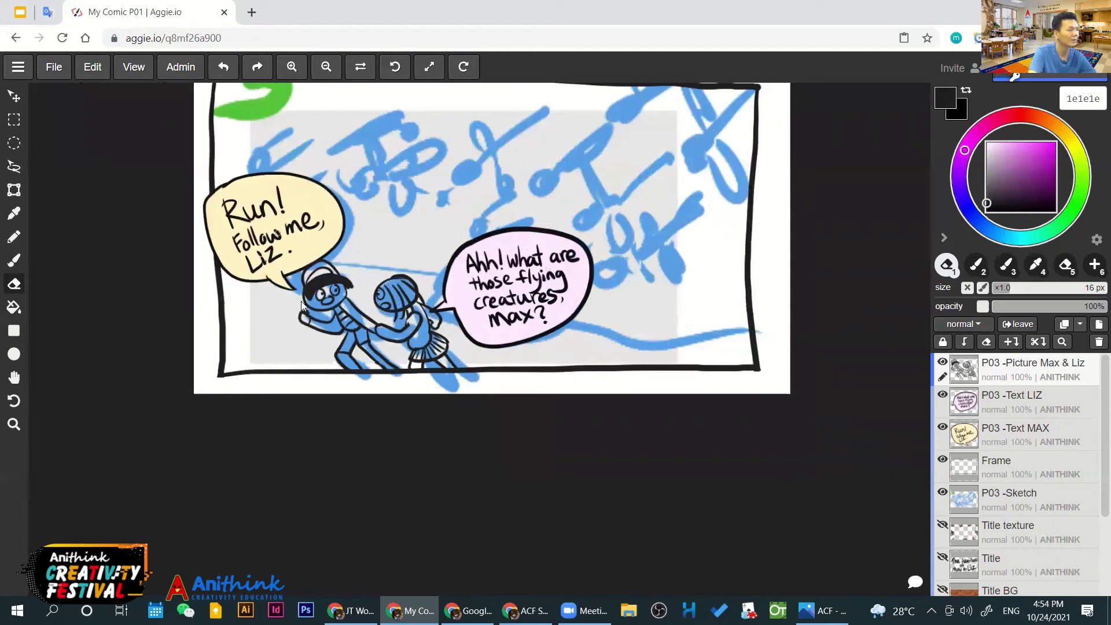
Toggle the P03 -Picture Max & Liz layer off and on, then hide the Frame layer
{"action": "left_click", "coordinate": [942, 362]}
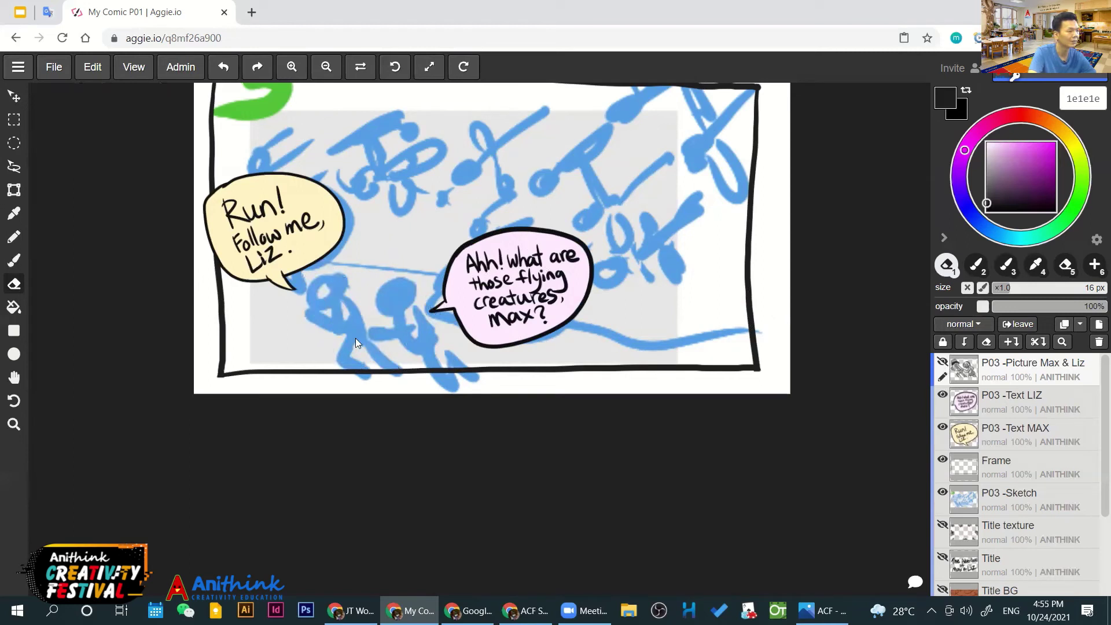
{"action": "left_click", "coordinate": [942, 362]}
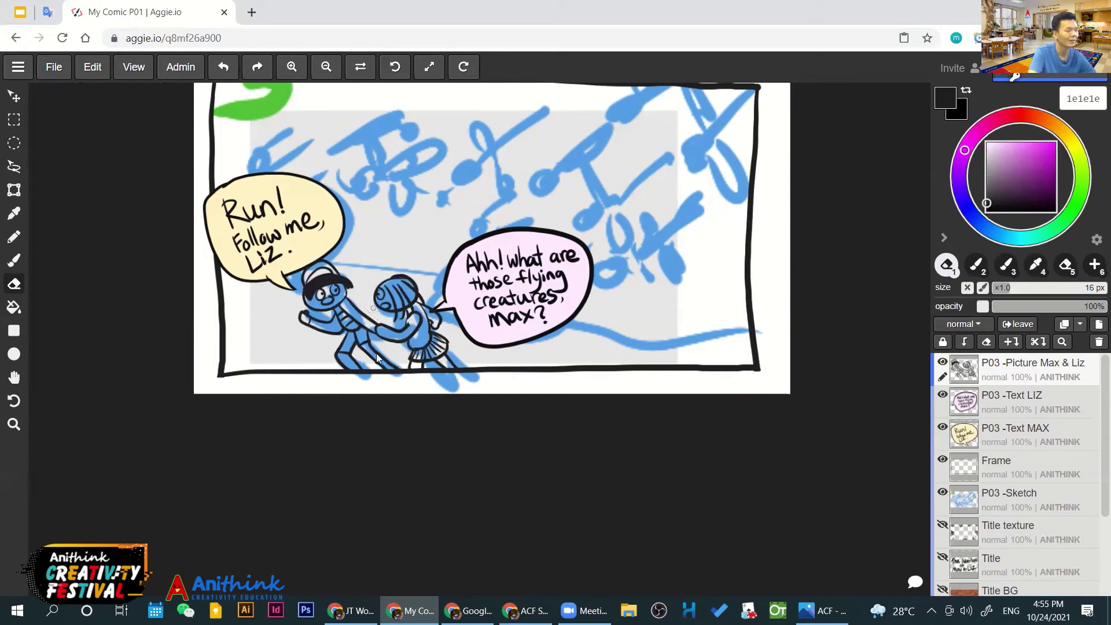
{"action": "left_click", "coordinate": [942, 460]}
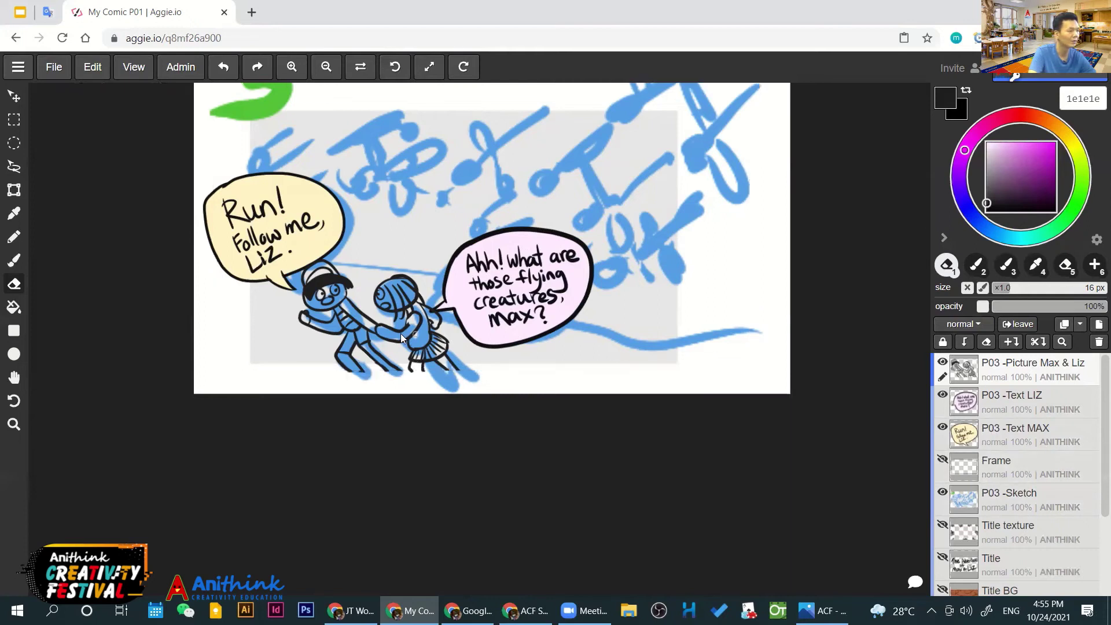
{"action": "scroll", "coordinate": [400, 333], "scroll_direction": "up", "scroll_amount": 5}
Try filling the area around the figures with magenta, then undo it
{"action": "left_click_drag", "start_coordinate": [350, 365], "coordinate": [419, 328]}
{"action": "key", "text": "e"}
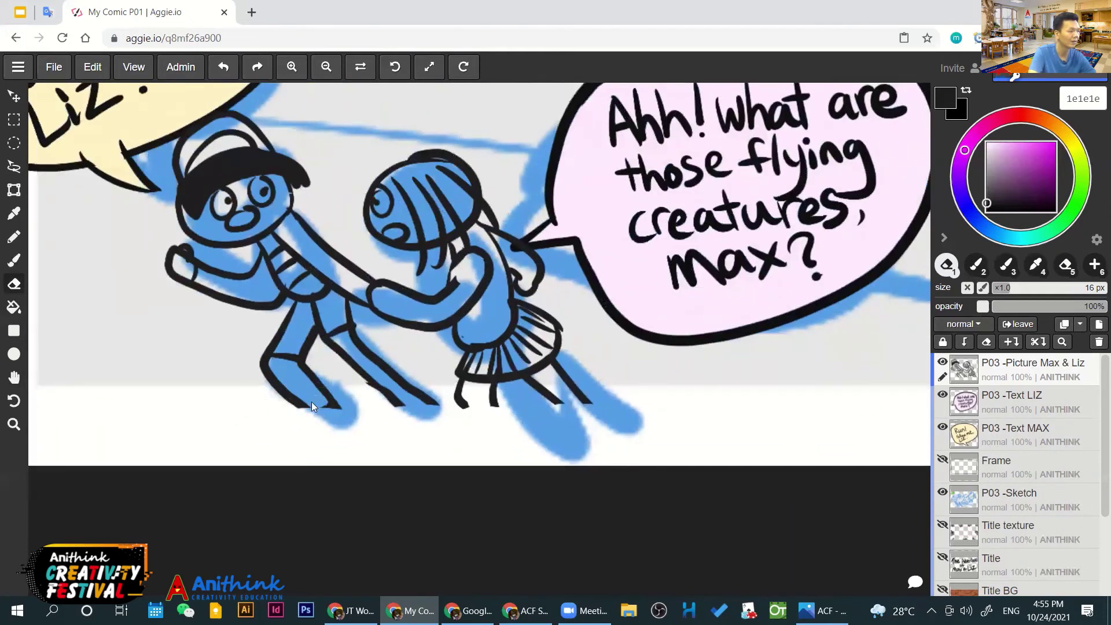
{"action": "key", "text": "g"}
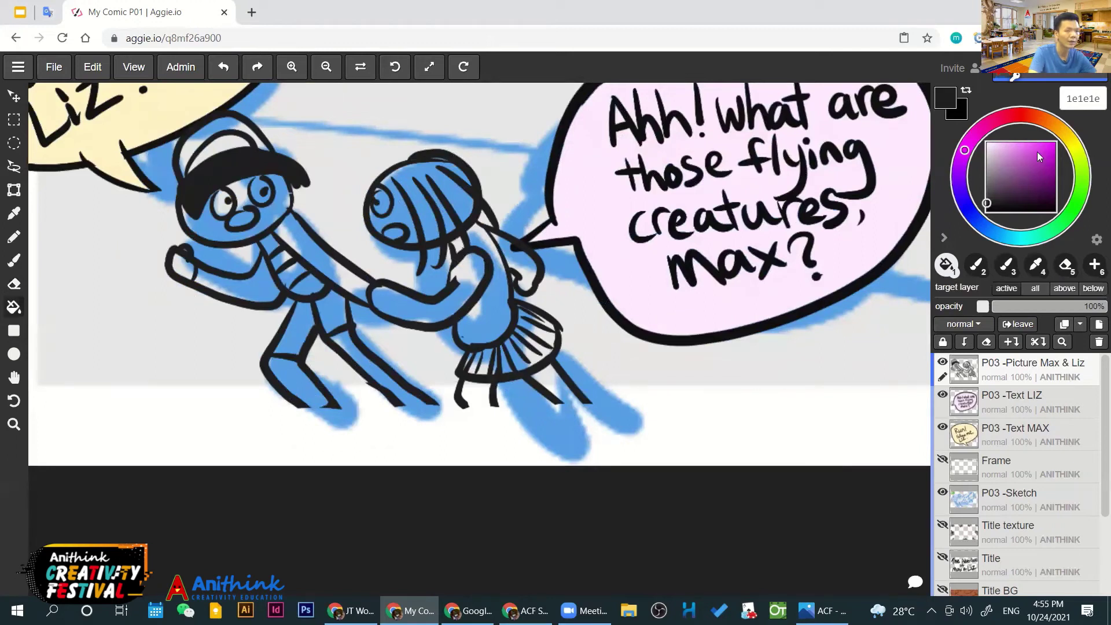
{"action": "left_click", "coordinate": [1040, 147]}
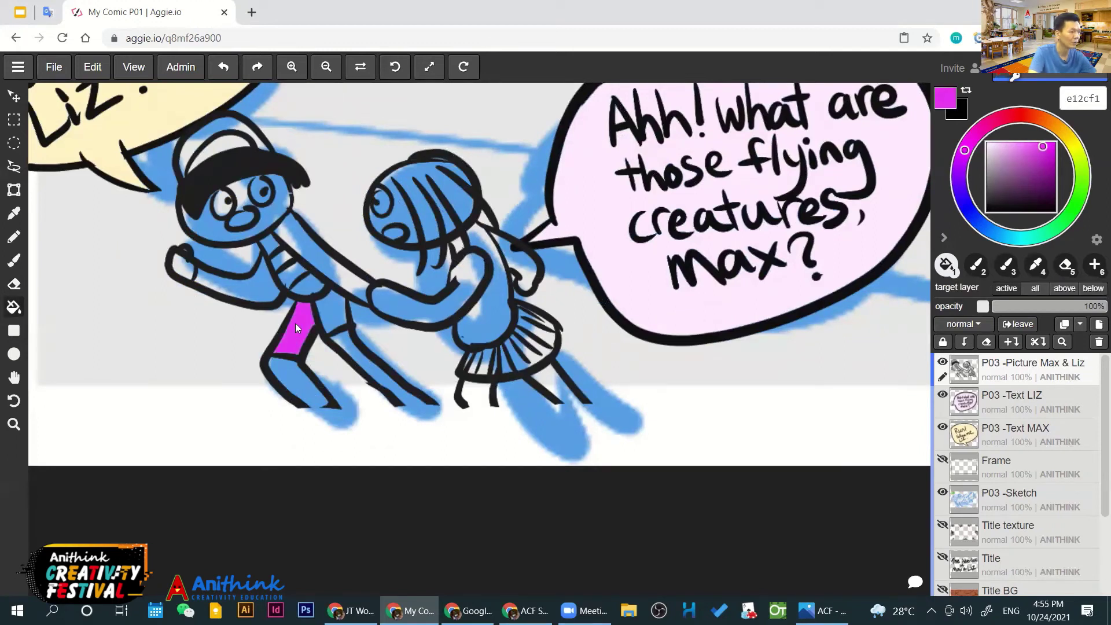
{"action": "left_click", "coordinate": [297, 380]}
{"action": "key", "text": "ctrl+z"}
Ink black soles under Max's and Liz's feet using black sampled from the outline
{"action": "left_click", "coordinate": [302, 356], "text": "alt"}
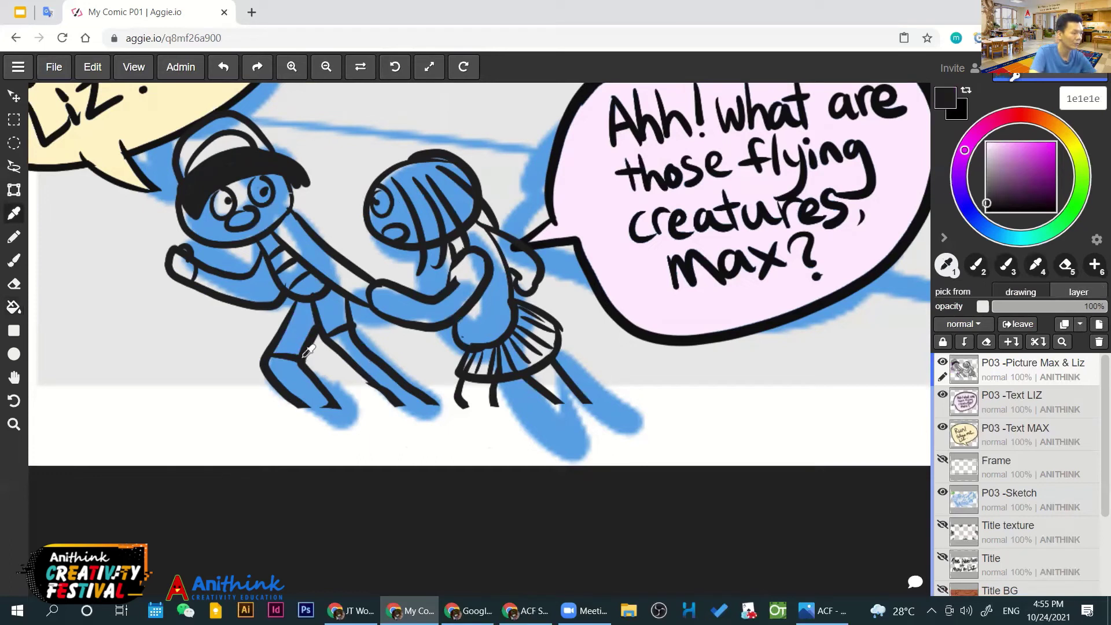
{"action": "key", "text": "b"}
{"action": "left_click_drag", "start_coordinate": [294, 412], "coordinate": [438, 406]}
{"action": "left_click_drag", "start_coordinate": [455, 402], "coordinate": [585, 399]}
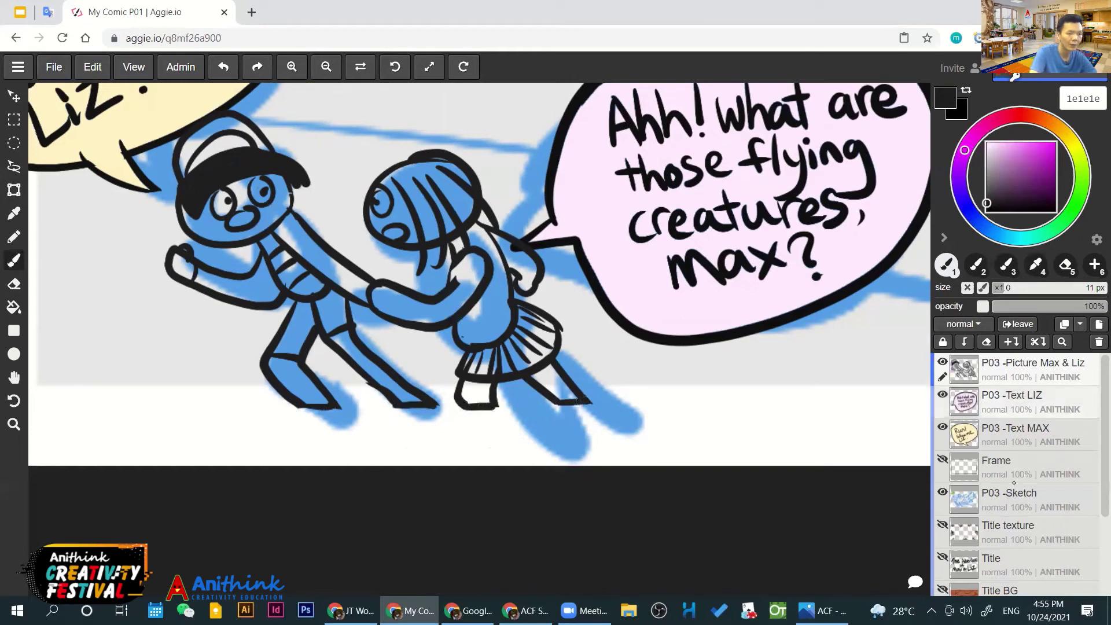
Make the Frame layer visible again to restore the panel border
{"action": "left_click", "coordinate": [942, 459]}
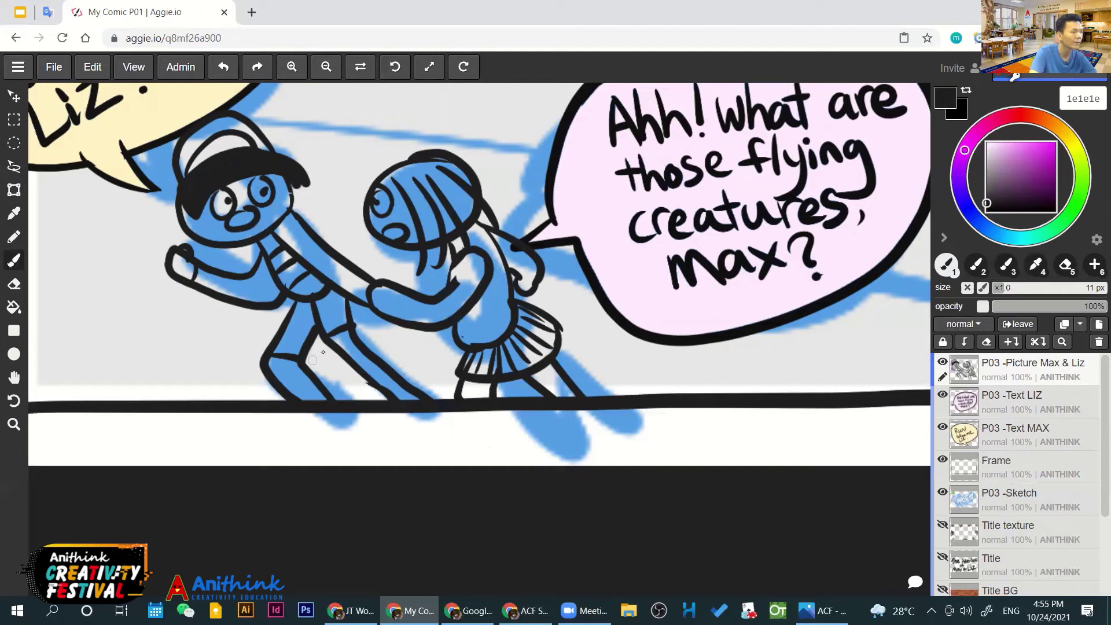
{"action": "scroll", "coordinate": [338, 282], "scroll_direction": "down", "scroll_amount": 1}
{"action": "scroll", "coordinate": [338, 282], "scroll_direction": "down", "scroll_amount": 2}
{"action": "scroll", "coordinate": [338, 280], "scroll_direction": "up", "scroll_amount": 3}
{"action": "scroll", "coordinate": [338, 278], "scroll_direction": "up", "scroll_amount": 1}
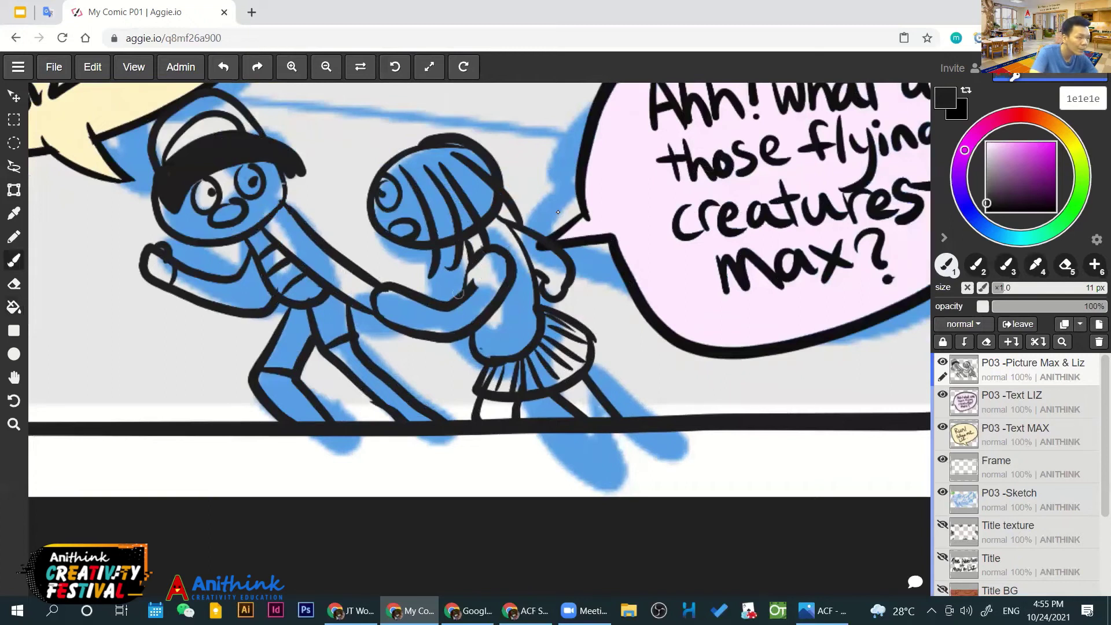
Shift the view down and right and sample the light grey f5f5f5
{"action": "key", "text": "h"}
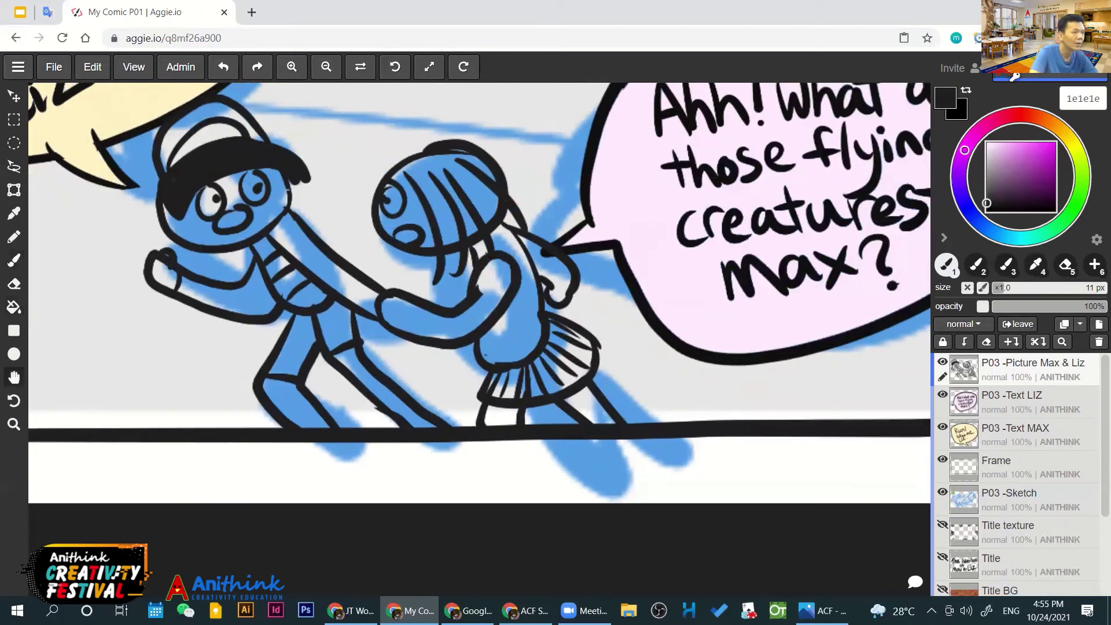
{"action": "left_click_drag", "start_coordinate": [532, 180], "coordinate": [558, 211]}
{"action": "key", "text": "b"}
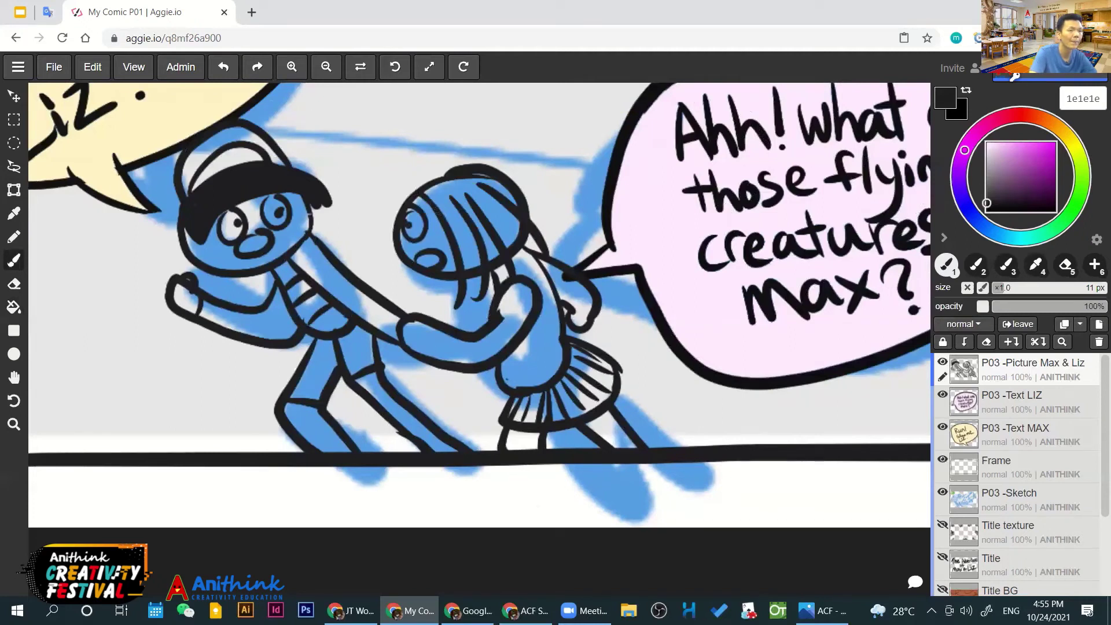
{"action": "left_click", "coordinate": [558, 211], "text": "alt"}
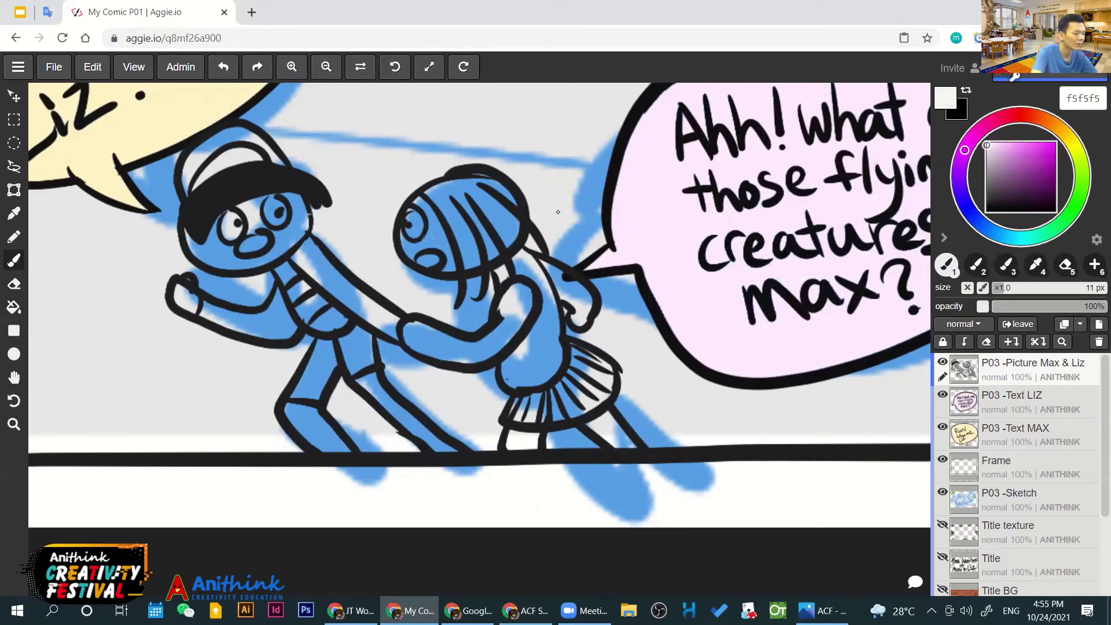
Fill Liz's face, arms and lower legs and Max's arms and lower legs white
{"action": "key", "text": "g"}
{"action": "left_click", "coordinate": [429, 238]}
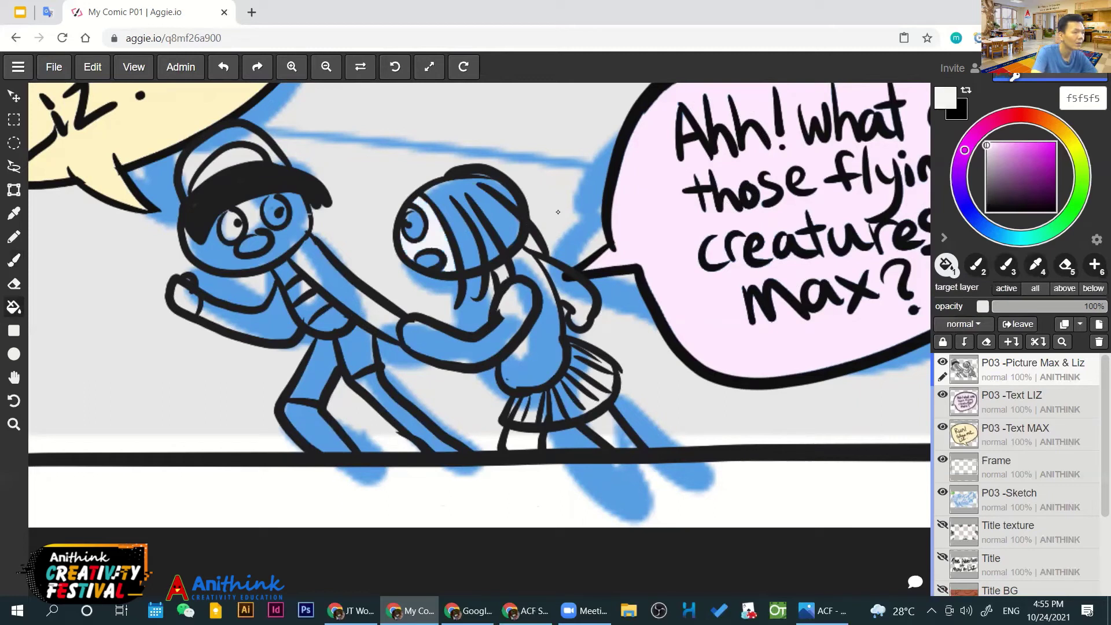
{"action": "left_click", "coordinate": [454, 333]}
{"action": "left_click", "coordinate": [579, 301]}
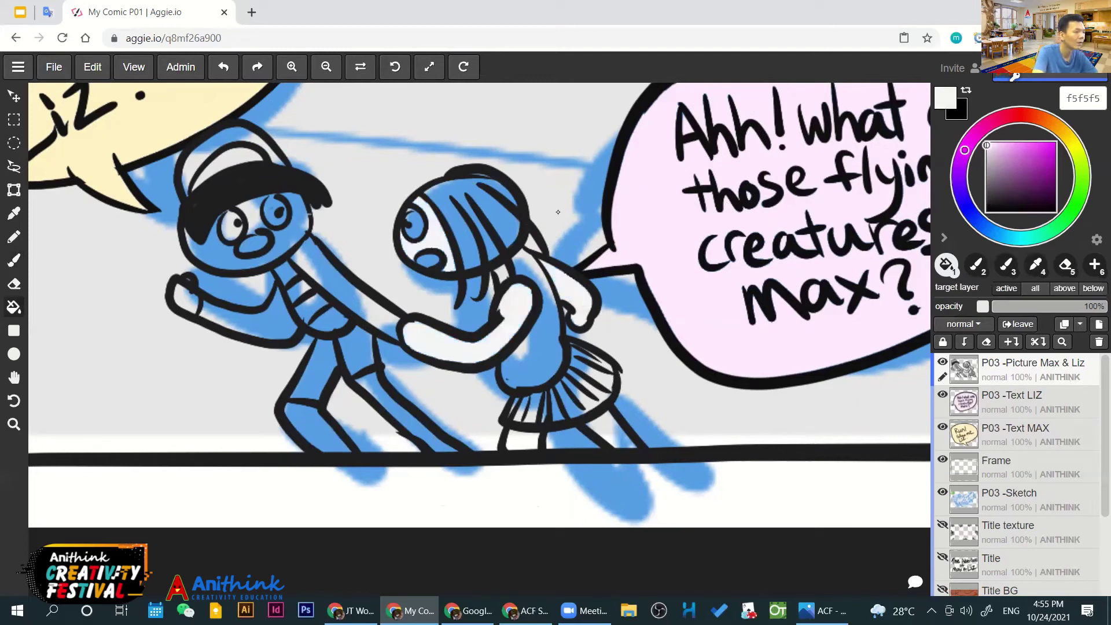
{"action": "left_click", "coordinate": [255, 318]}
{"action": "left_click", "coordinate": [352, 283]}
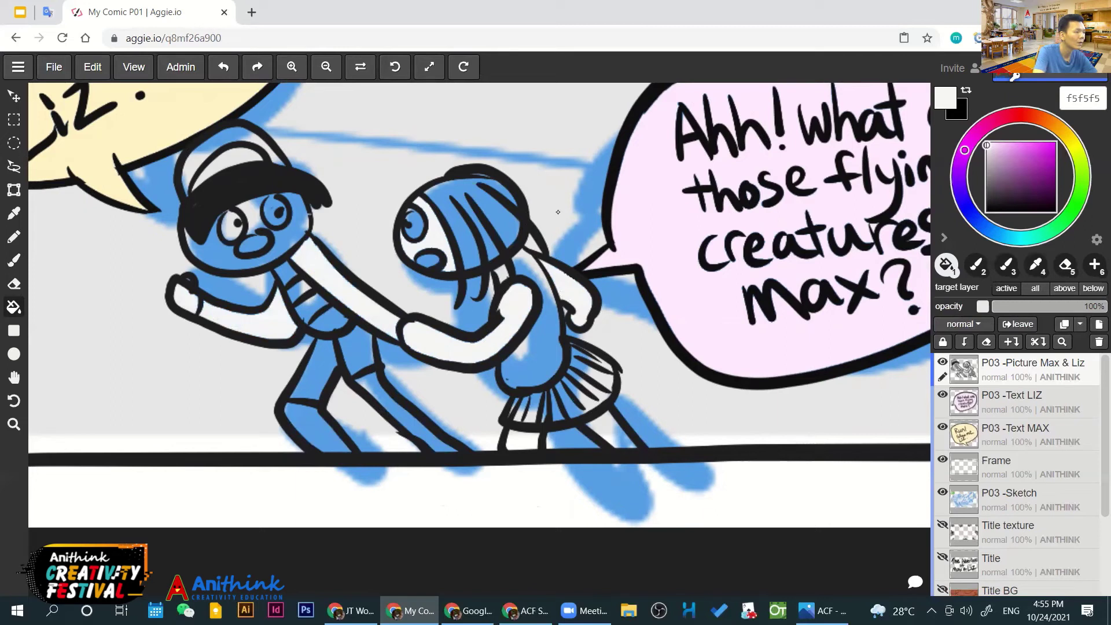
{"action": "left_click", "coordinate": [315, 431]}
{"action": "left_click", "coordinate": [399, 423]}
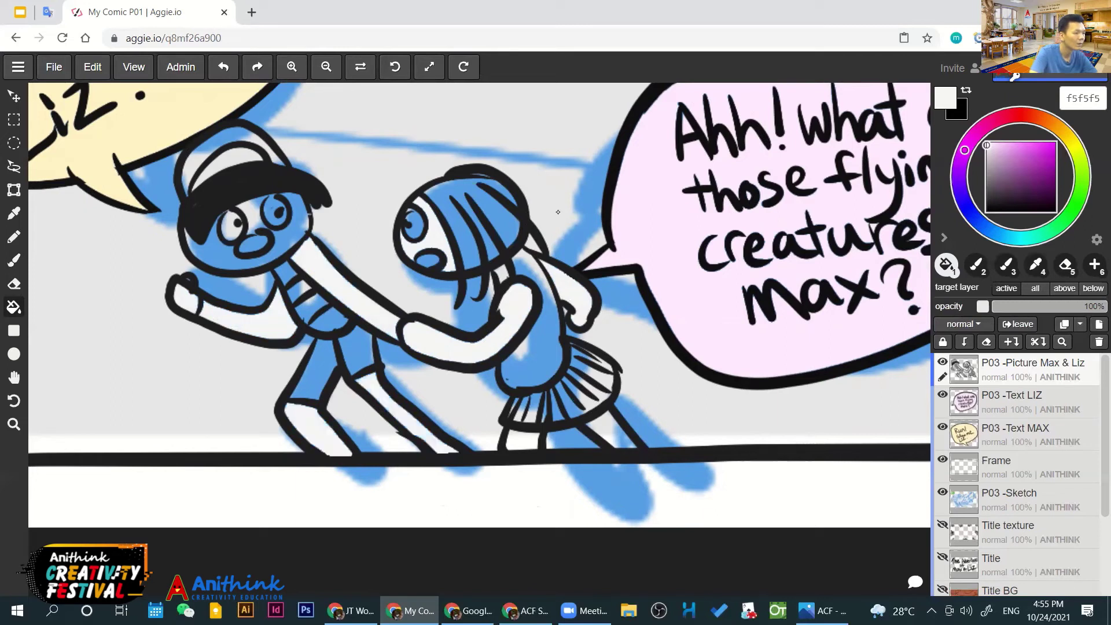
{"action": "left_click", "coordinate": [522, 447]}
{"action": "left_click", "coordinate": [613, 435]}
Fill Liz's hair orange ffa55a and her dress grey c6c6c6, undoing a stray fill
{"action": "key", "text": "space"}
{"action": "scroll", "coordinate": [558, 212], "scroll_direction": "up", "scroll_amount": 3}
{"action": "scroll", "coordinate": [558, 212], "scroll_direction": "down", "scroll_amount": 2}
{"action": "scroll", "coordinate": [557, 212], "scroll_direction": "right", "scroll_amount": 2}
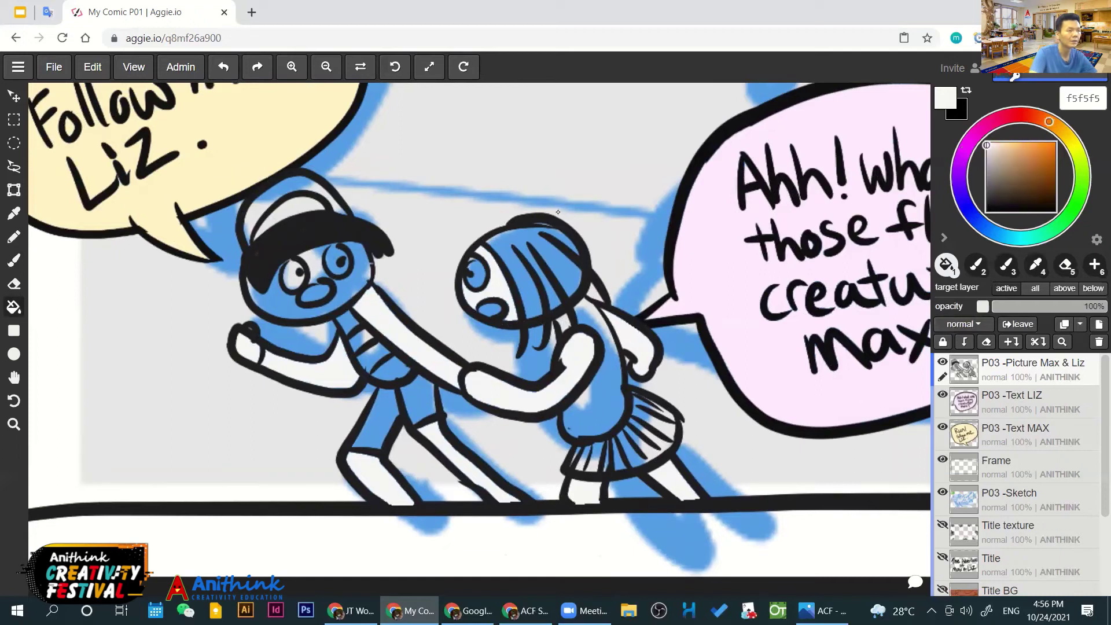
{"action": "left_click", "coordinate": [557, 212]}
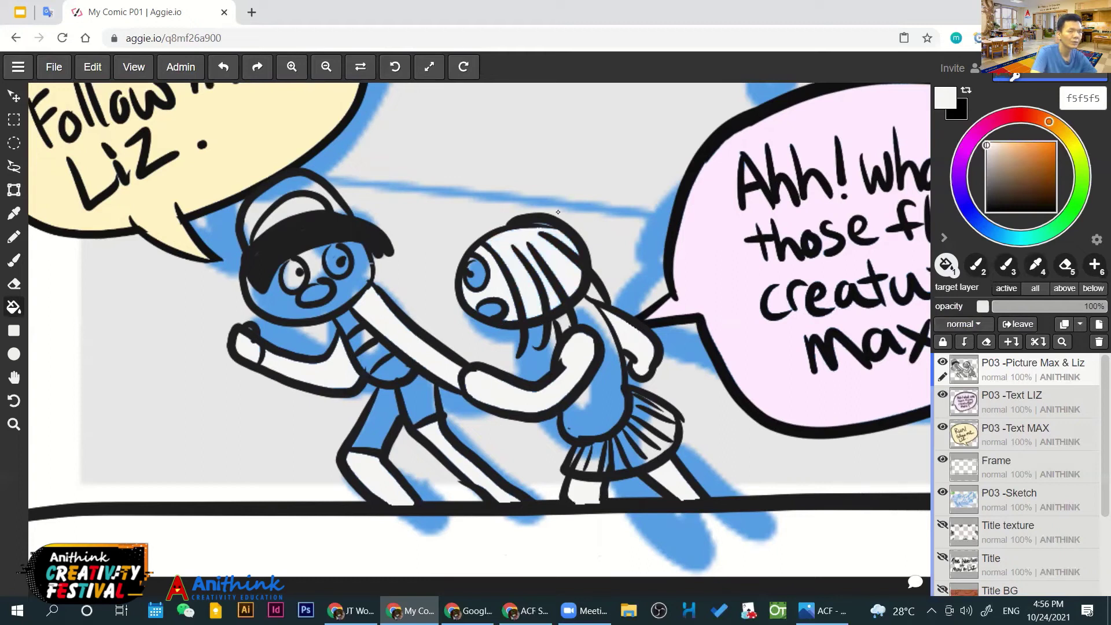
{"action": "key", "text": "ctrl+z"}
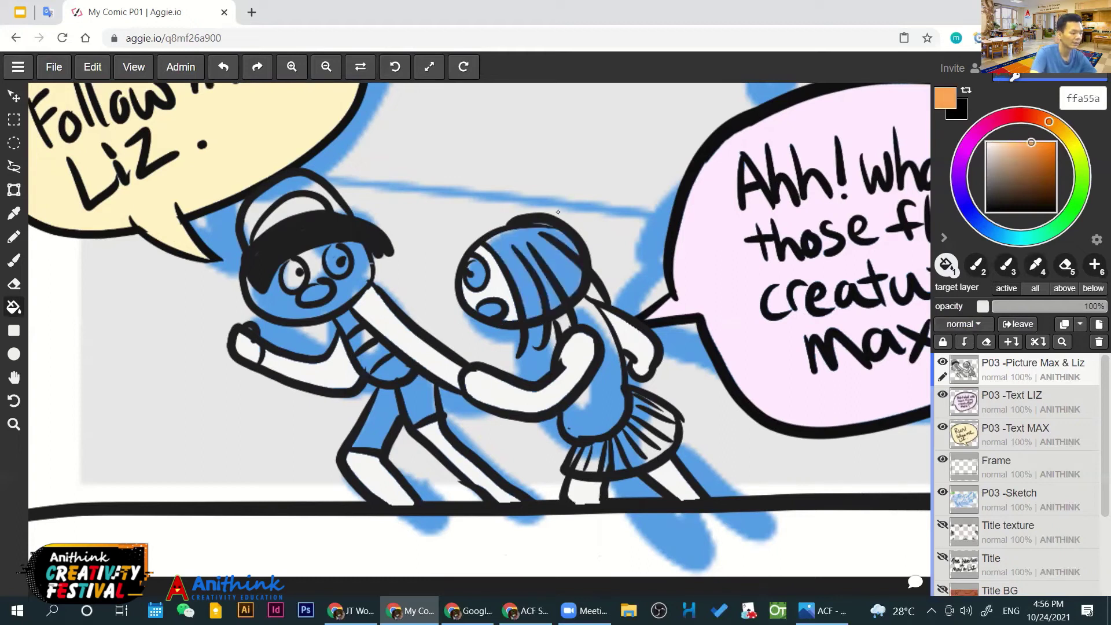
{"action": "left_click", "coordinate": [558, 212]}
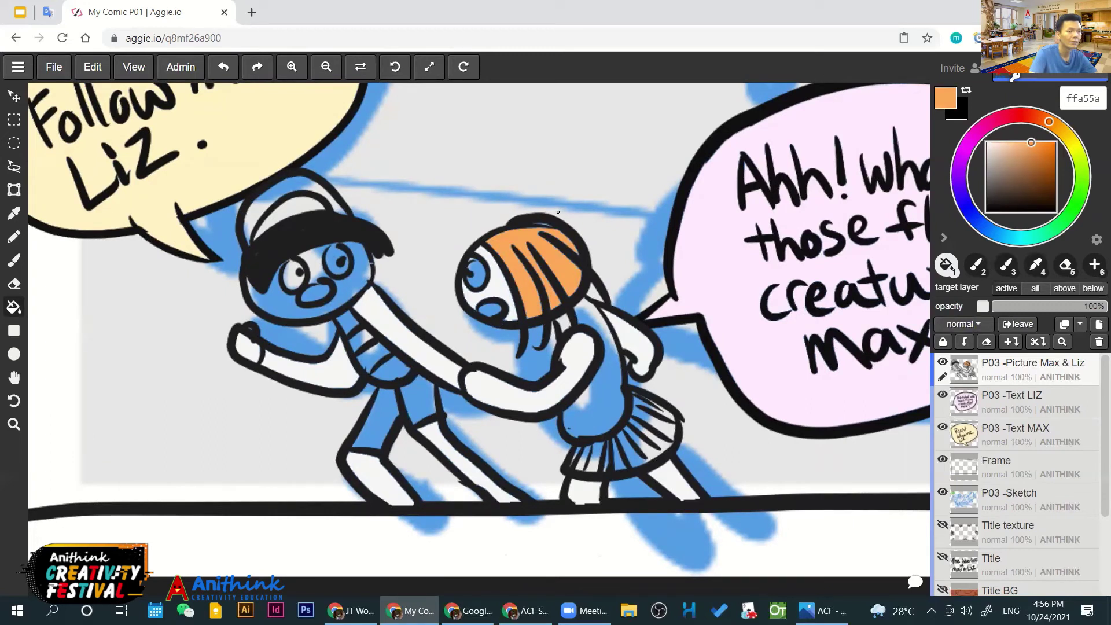
{"action": "left_click", "coordinate": [558, 212], "text": "alt"}
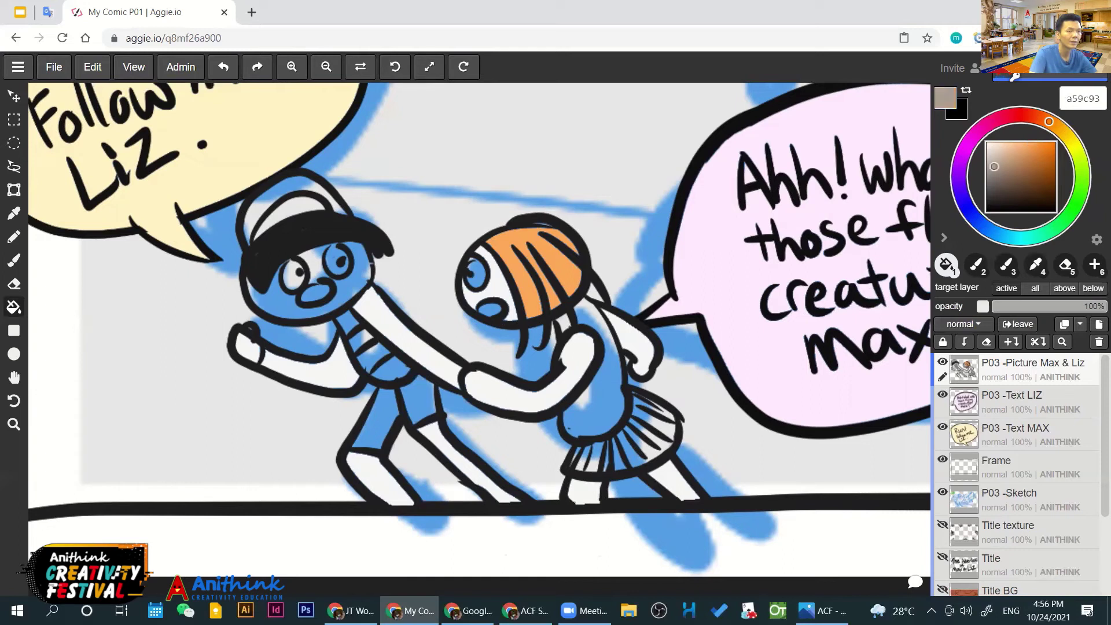
{"action": "left_click", "coordinate": [593, 370]}
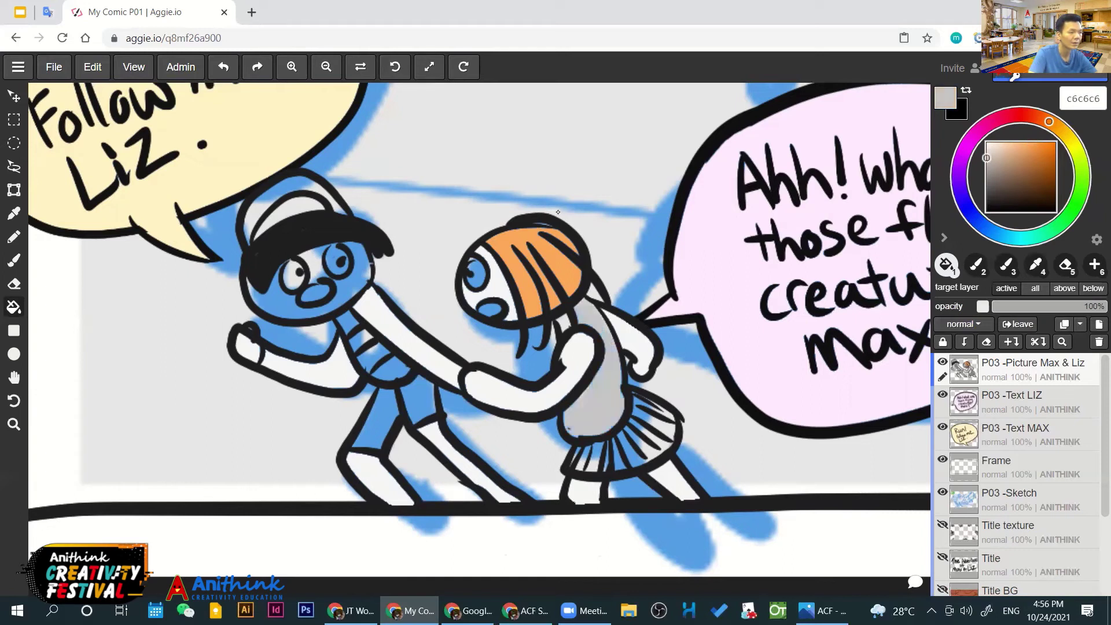
Fill all the pleats of Liz's skirt with pink
{"action": "scroll", "coordinate": [566, 319], "scroll_direction": "down", "scroll_amount": 5}
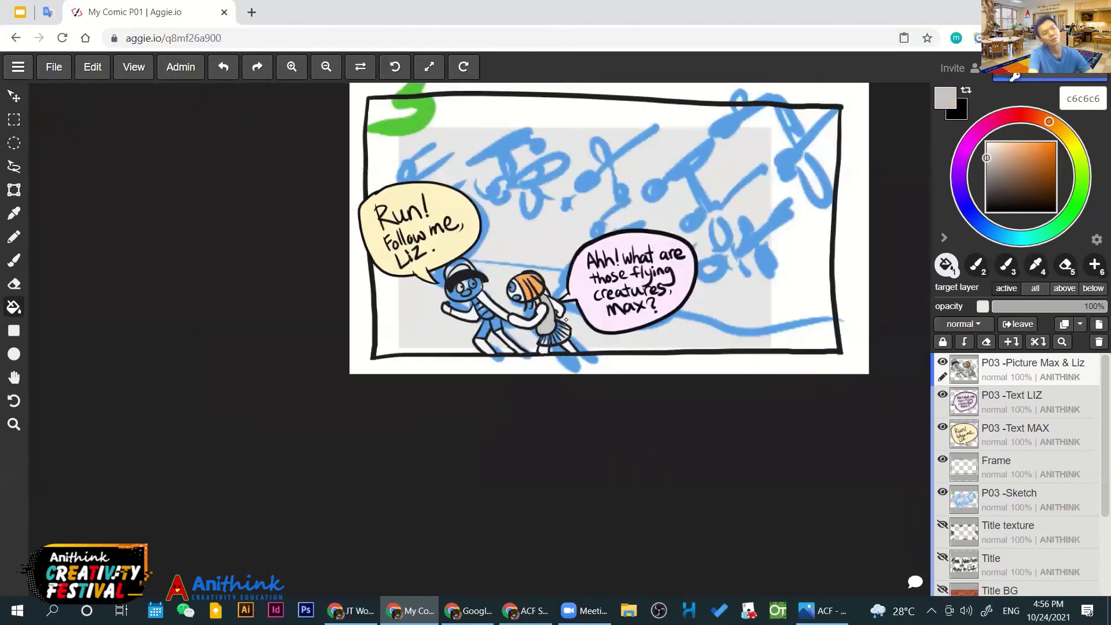
{"action": "scroll", "coordinate": [566, 319], "scroll_direction": "up", "scroll_amount": 4}
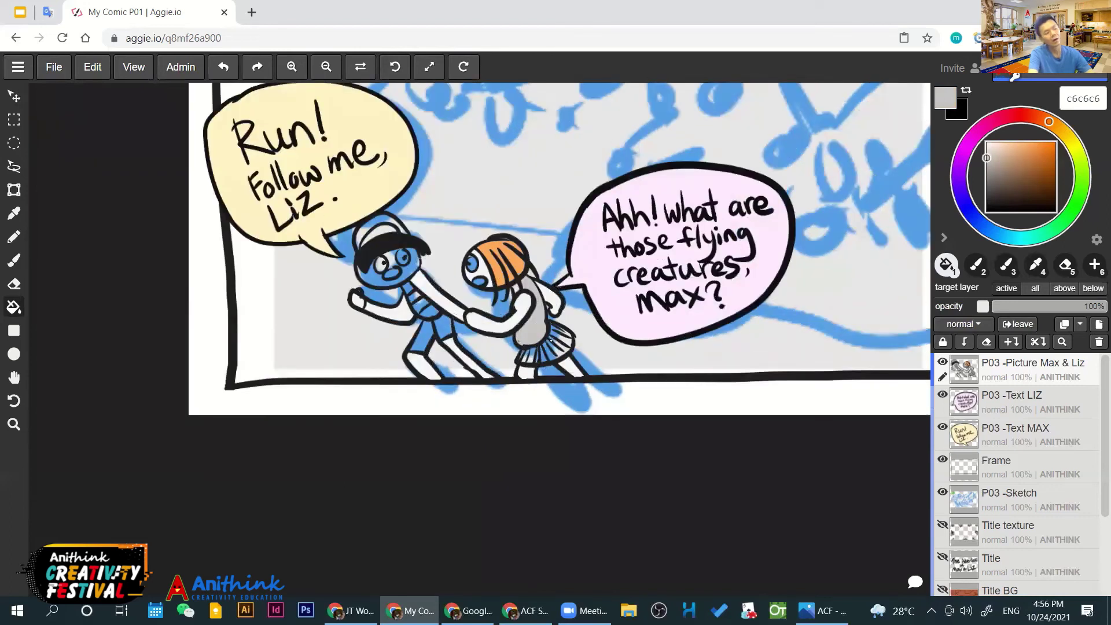
{"action": "scroll", "coordinate": [550, 340], "scroll_direction": "up", "scroll_amount": 3}
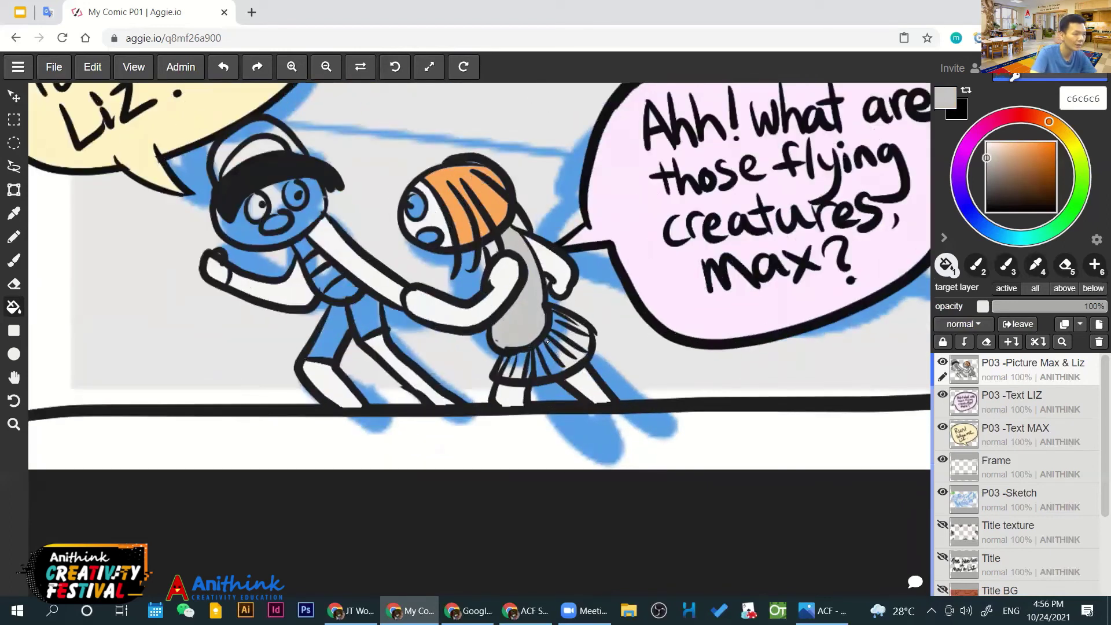
{"action": "left_click", "coordinate": [547, 341]}
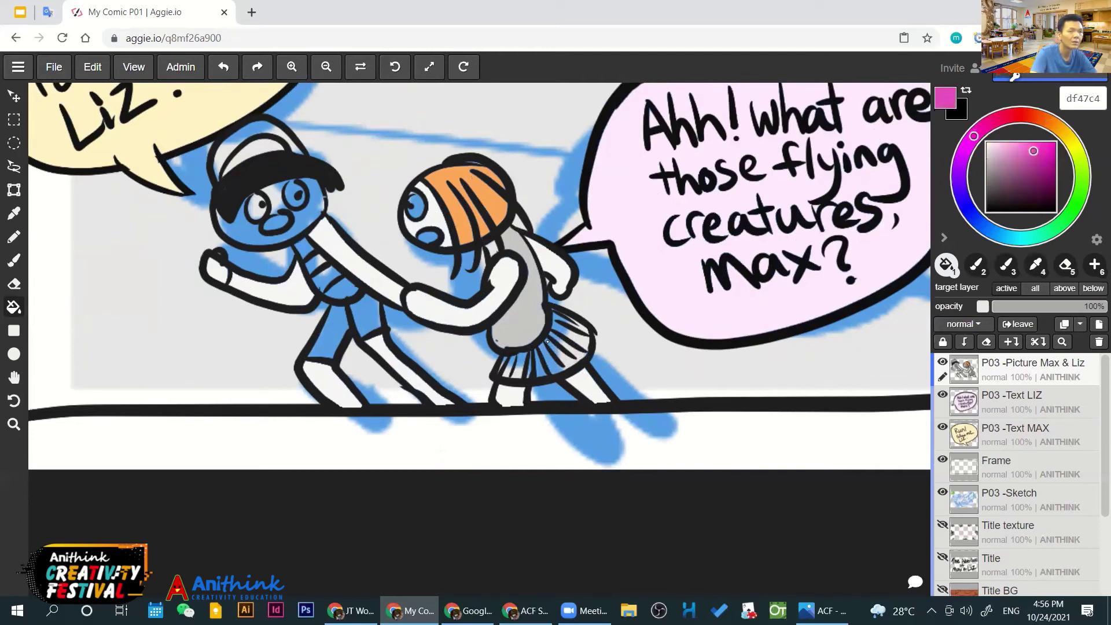
{"action": "left_click", "coordinate": [547, 341]}
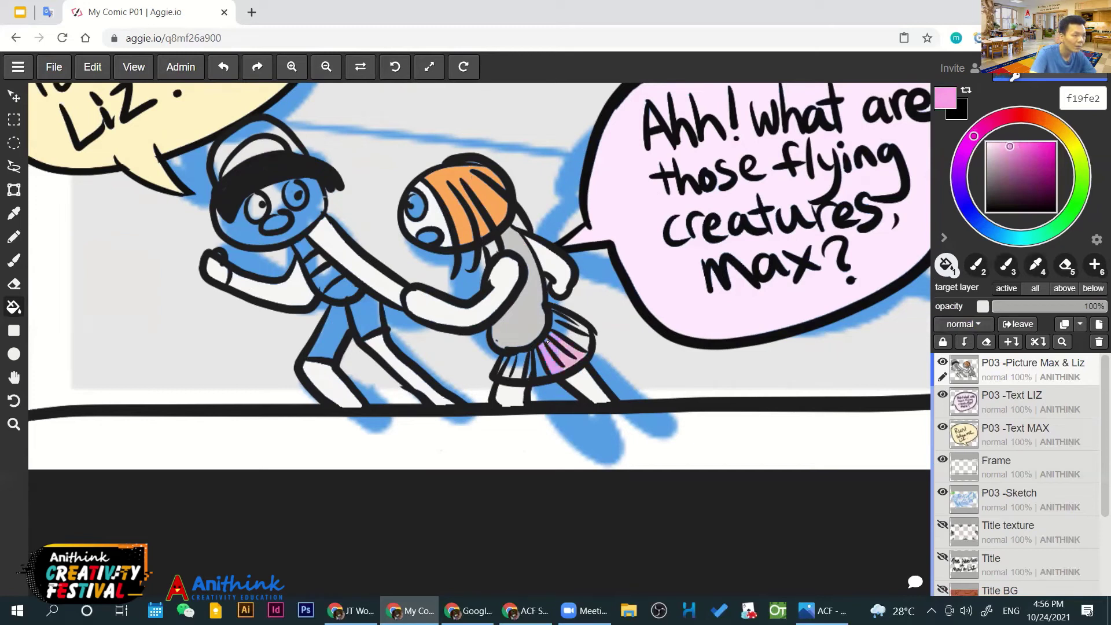
{"action": "left_click", "coordinate": [547, 342]}
{"action": "left_click", "coordinate": [541, 363]}
{"action": "left_click", "coordinate": [521, 360]}
{"action": "left_click", "coordinate": [509, 367]}
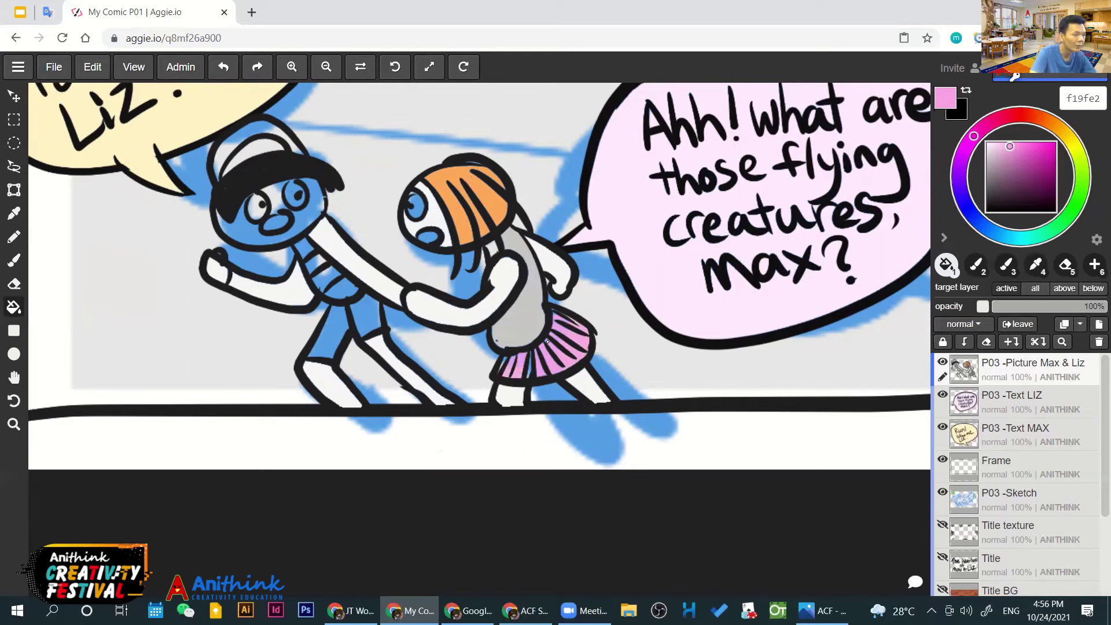
Fill Liz's top with a bright golden yellow
{"action": "scroll", "coordinate": [547, 342], "scroll_direction": "down", "scroll_amount": 3}
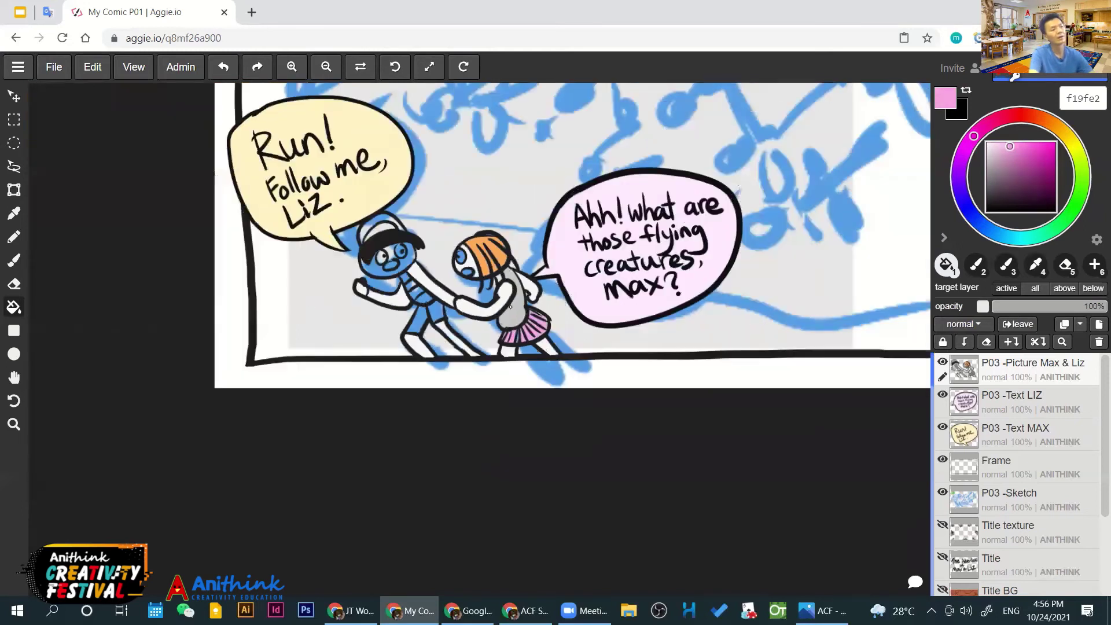
{"action": "scroll", "coordinate": [530, 298], "scroll_direction": "up", "scroll_amount": 4}
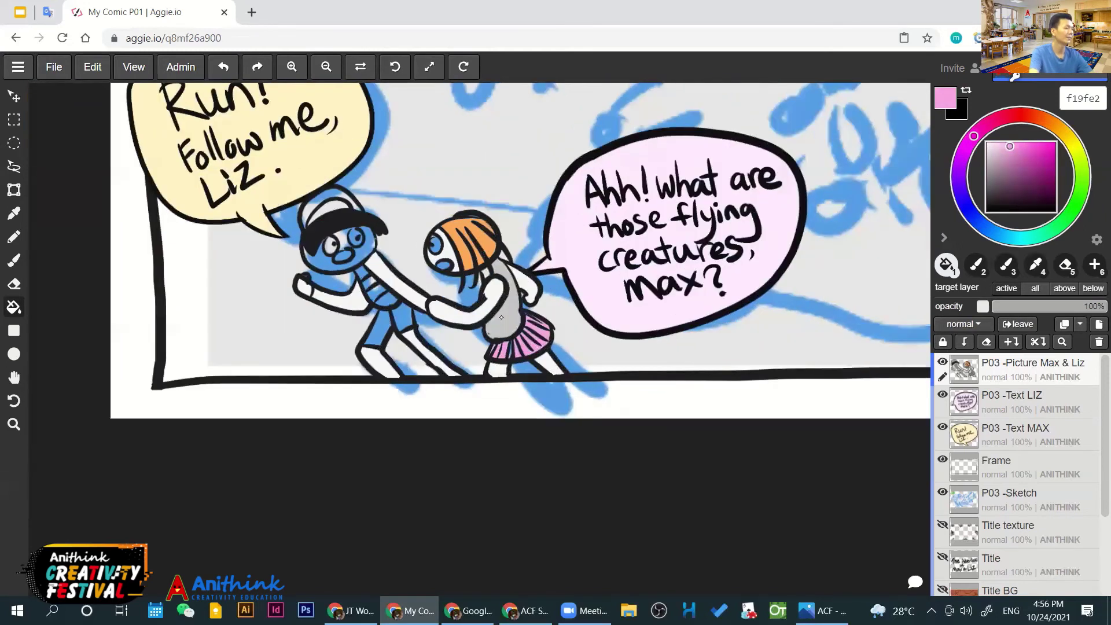
{"action": "left_click_drag", "start_coordinate": [1009, 172], "coordinate": [1011, 156]}
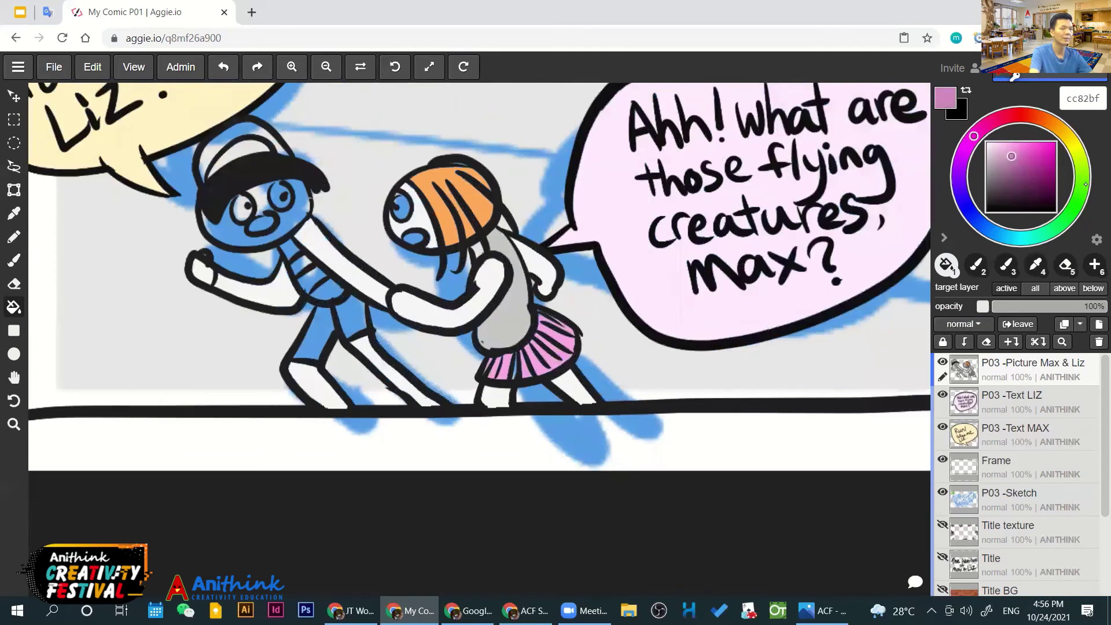
{"action": "left_click", "coordinate": [1074, 132]}
{"action": "left_click", "coordinate": [516, 317]}
{"action": "scroll", "coordinate": [516, 317], "scroll_direction": "down", "scroll_amount": 2}
{"action": "scroll", "coordinate": [516, 317], "scroll_direction": "up", "scroll_amount": 2}
{"action": "left_click", "coordinate": [1039, 151]}
{"action": "left_click_drag", "start_coordinate": [1038, 152], "coordinate": [1038, 149]}
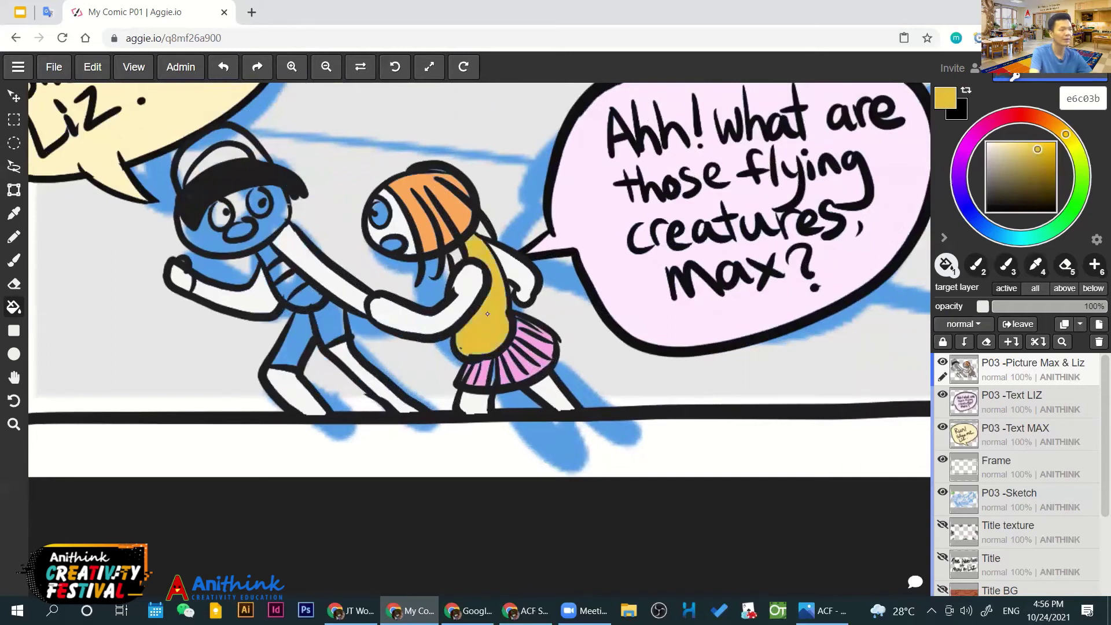
Sample the skirt pink and the top yellow back from the drawing
{"action": "scroll", "coordinate": [487, 313], "scroll_direction": "down", "scroll_amount": 2}
{"action": "scroll", "coordinate": [486, 315], "scroll_direction": "up", "scroll_amount": 1}
{"action": "scroll", "coordinate": [485, 315], "scroll_direction": "up", "scroll_amount": 2}
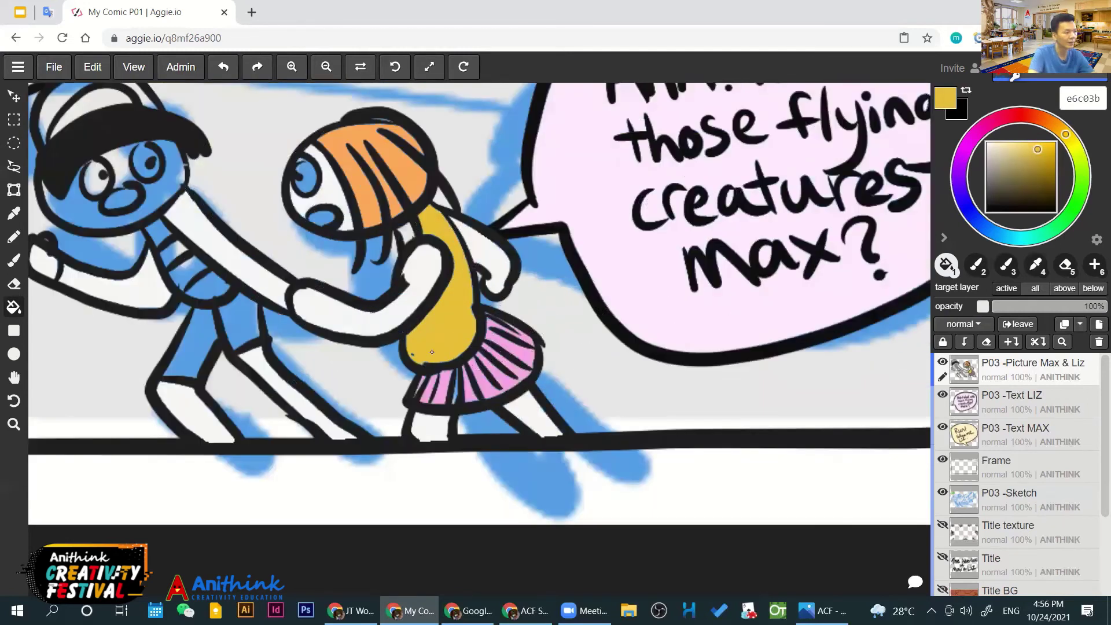
{"action": "key", "text": "i"}
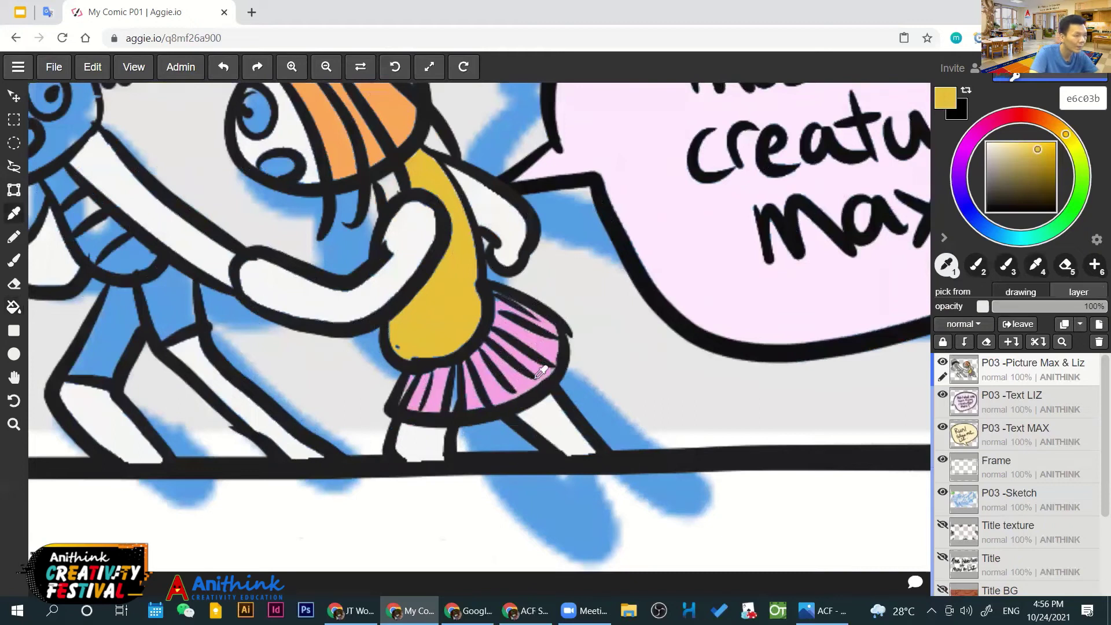
{"action": "left_click", "coordinate": [521, 383]}
{"action": "key", "text": "b"}
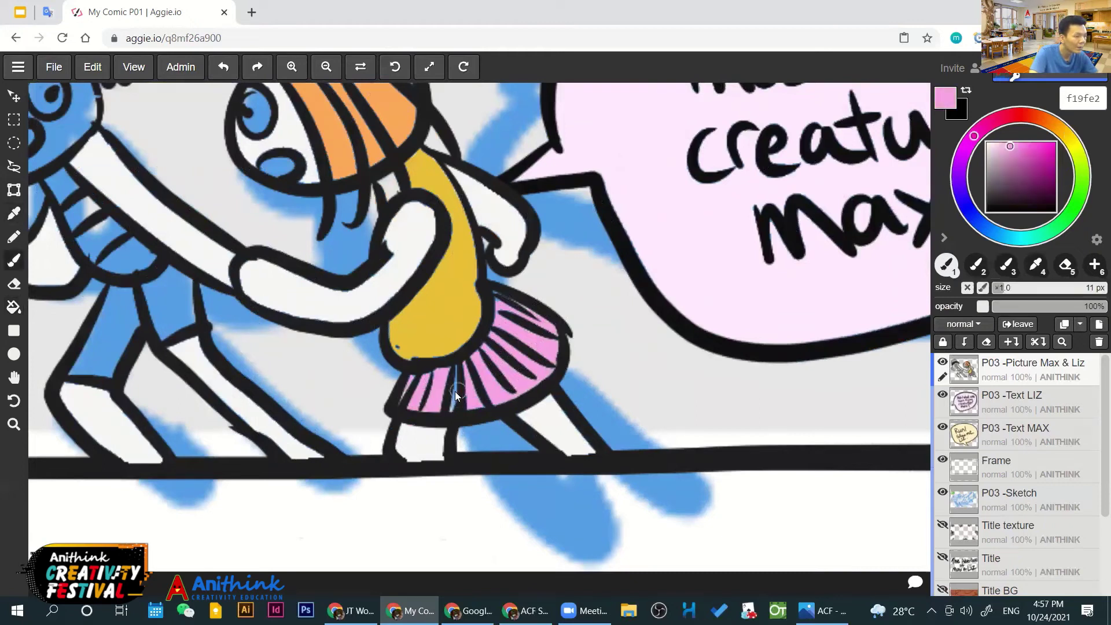
{"action": "key", "text": "g"}
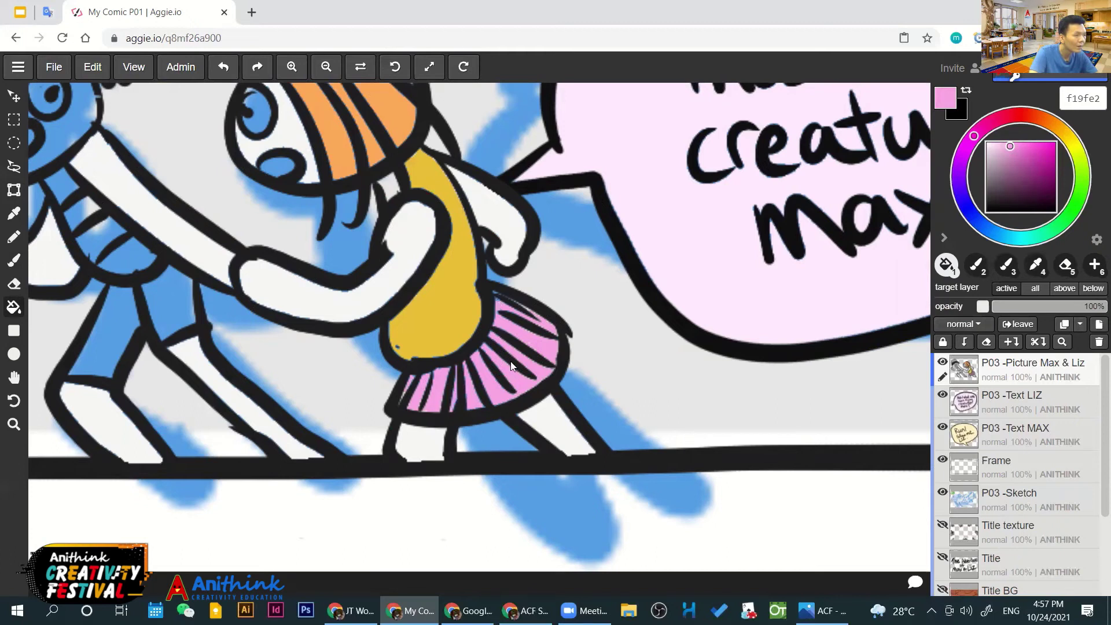
{"action": "scroll", "coordinate": [509, 363], "scroll_direction": "down", "scroll_amount": 1}
{"action": "key", "text": "i"}
{"action": "left_click", "coordinate": [425, 240]}
{"action": "key", "text": "g"}
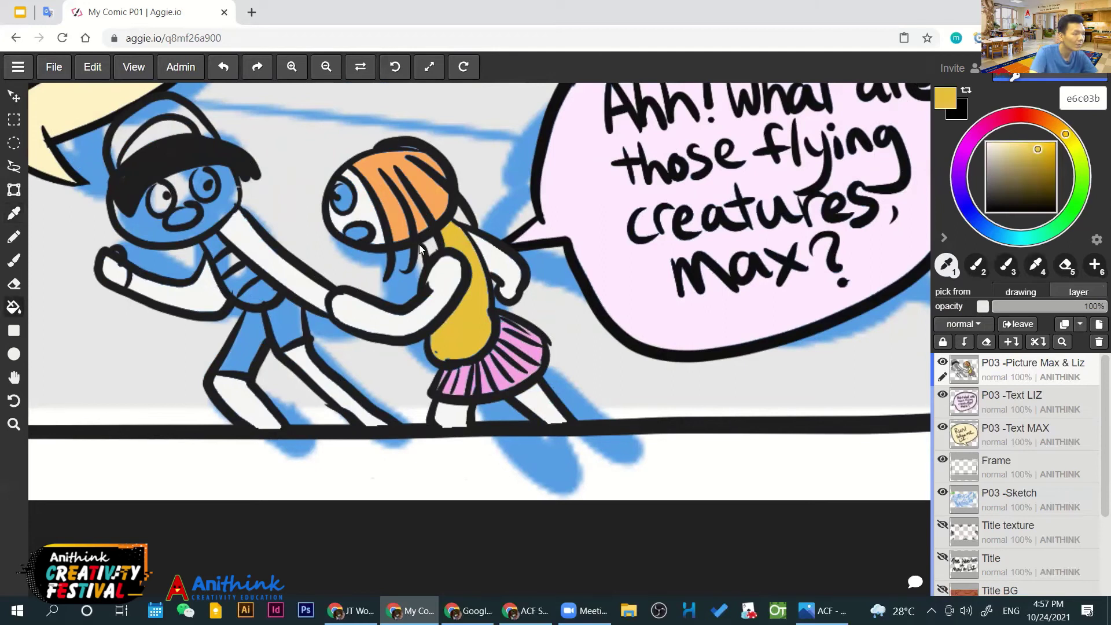
Toggle the P03 -Picture Max & Liz layer off and on to compare the colouring
{"action": "scroll", "coordinate": [442, 277], "scroll_direction": "down", "scroll_amount": 2}
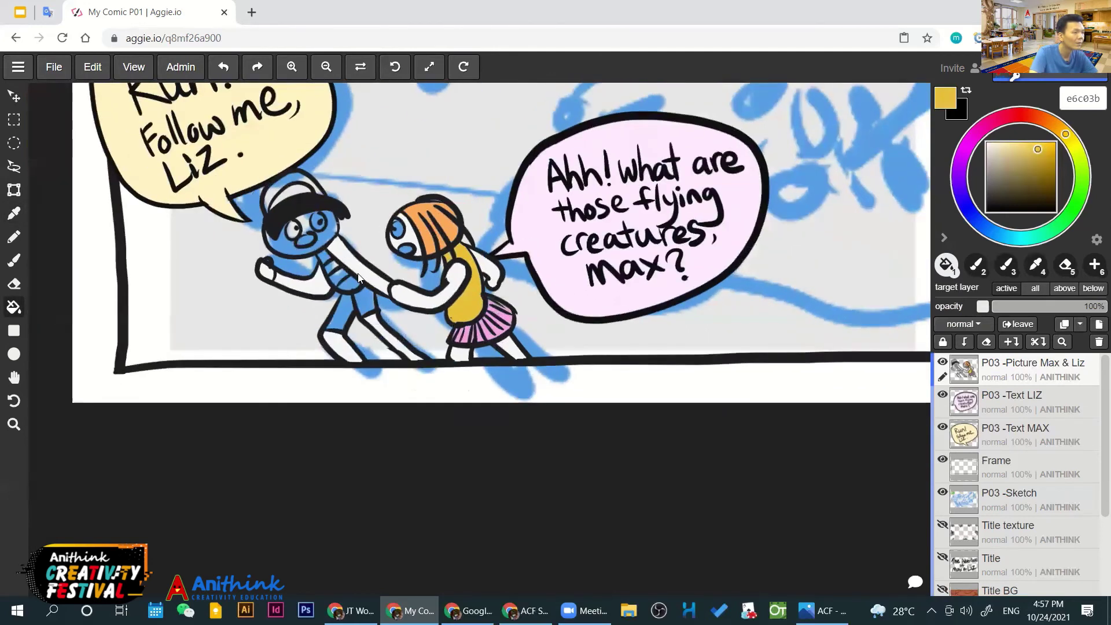
{"action": "scroll", "coordinate": [359, 277], "scroll_direction": "up", "scroll_amount": 3}
{"action": "scroll", "coordinate": [338, 322], "scroll_direction": "down", "scroll_amount": 4}
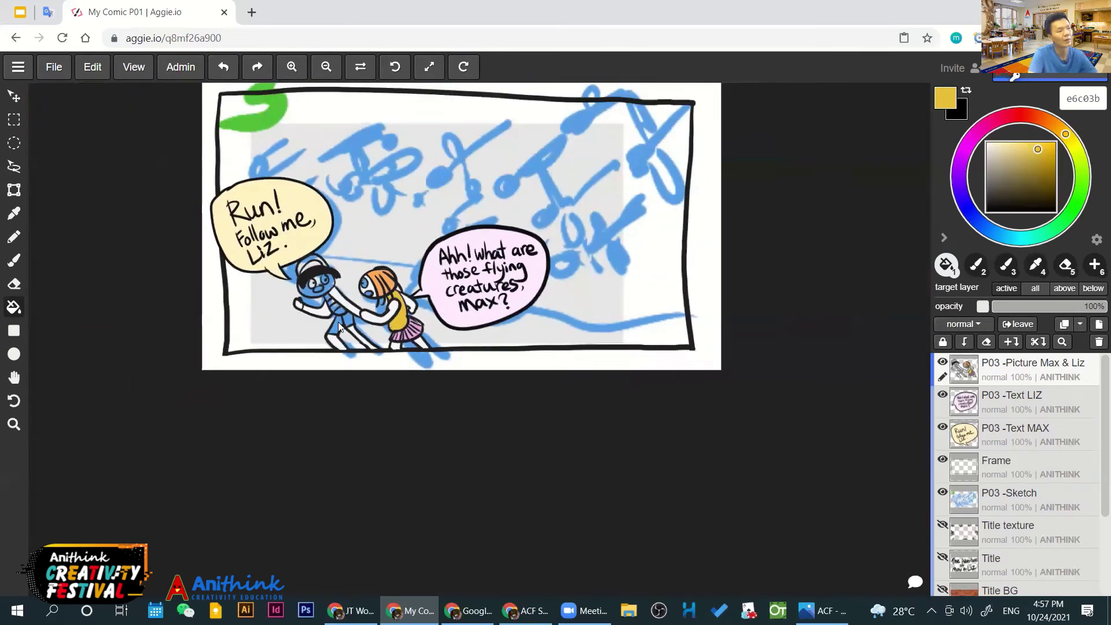
{"action": "scroll", "coordinate": [335, 313], "scroll_direction": "up", "scroll_amount": 2}
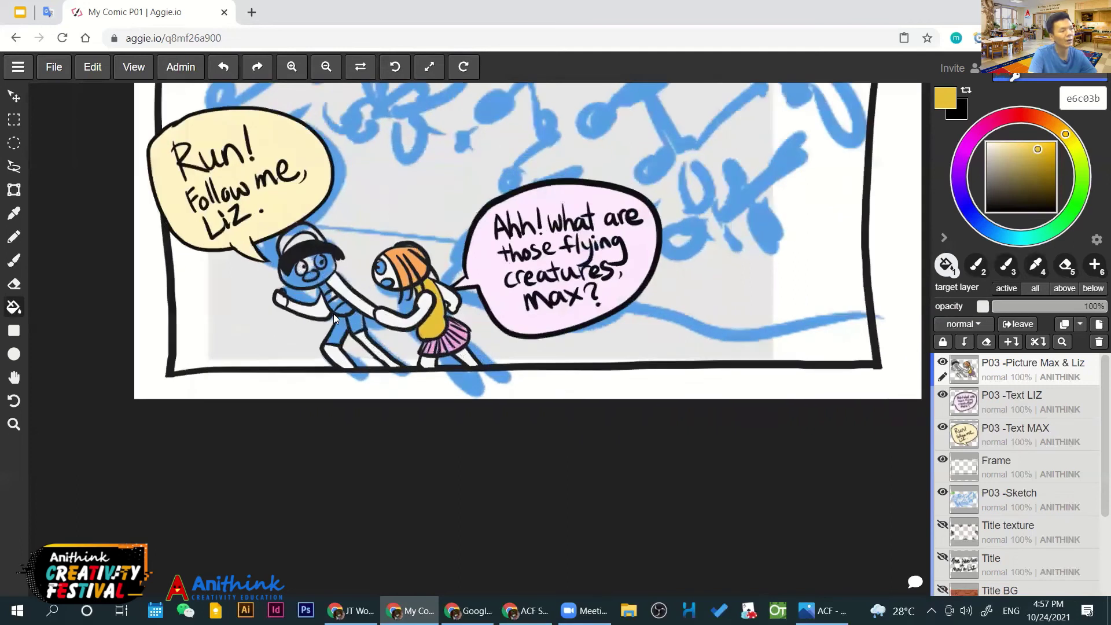
{"action": "left_click", "coordinate": [941, 362]}
{"action": "left_click", "coordinate": [942, 362]}
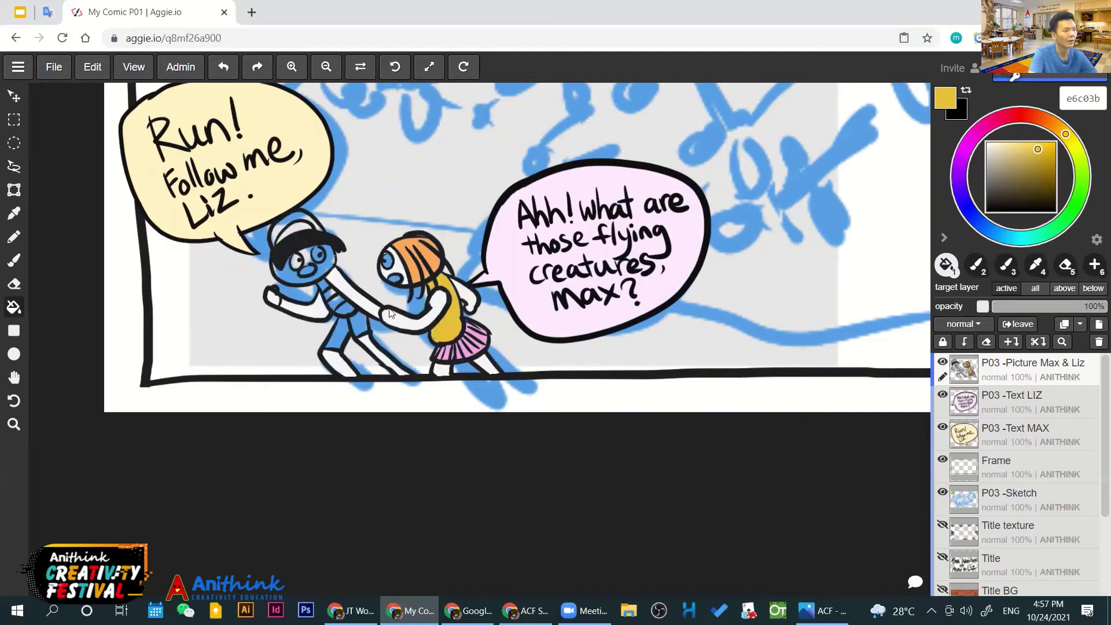
{"action": "scroll", "coordinate": [383, 303], "scroll_direction": "up", "scroll_amount": 2}
Fill Max's belt dark brown, his strap stripes yellow and his shorts deep blue
{"action": "left_click", "coordinate": [1005, 189]}
{"action": "left_click", "coordinate": [1015, 187]}
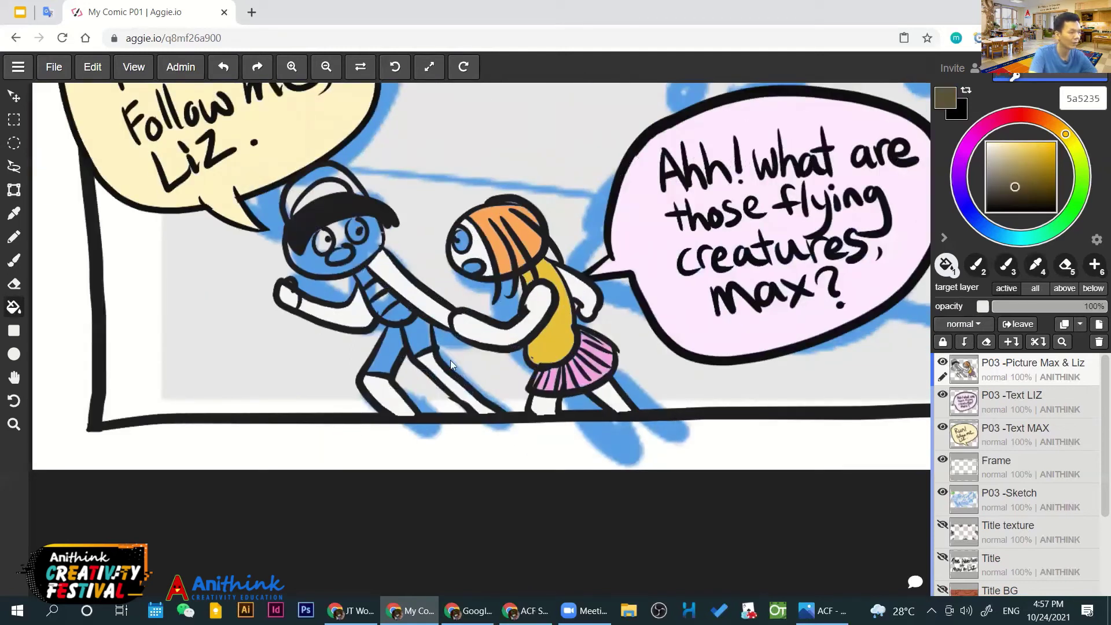
{"action": "left_click", "coordinate": [398, 310]}
{"action": "left_click", "coordinate": [1050, 145]}
{"action": "left_click", "coordinate": [379, 301]}
{"action": "left_click", "coordinate": [366, 277]}
{"action": "left_click", "coordinate": [980, 223]}
{"action": "left_click", "coordinate": [1046, 172]}
{"action": "left_click", "coordinate": [1039, 162]}
{"action": "left_click", "coordinate": [416, 346]}
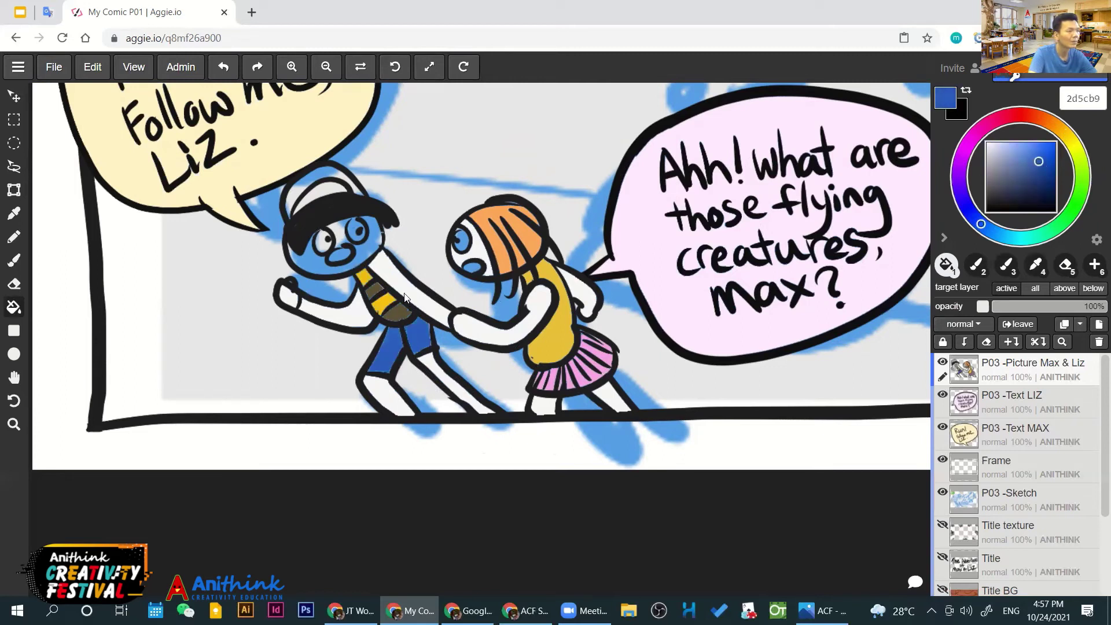
Fill Max's cap deep red with one near-black section, and his nose coral red
{"action": "left_click", "coordinate": [1012, 113]}
{"action": "left_click", "coordinate": [1044, 153]}
{"action": "left_click", "coordinate": [354, 186]}
{"action": "left_click", "coordinate": [322, 190]}
{"action": "left_click", "coordinate": [298, 205]}
{"action": "left_click_drag", "start_coordinate": [1001, 168], "coordinate": [995, 196]}
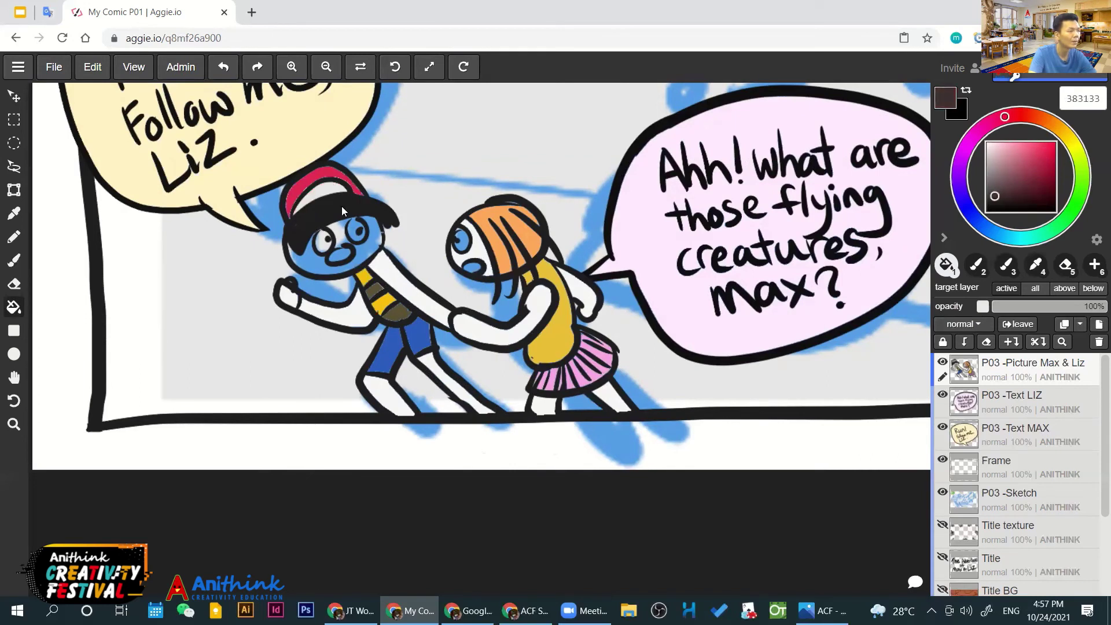
{"action": "left_click", "coordinate": [298, 207]}
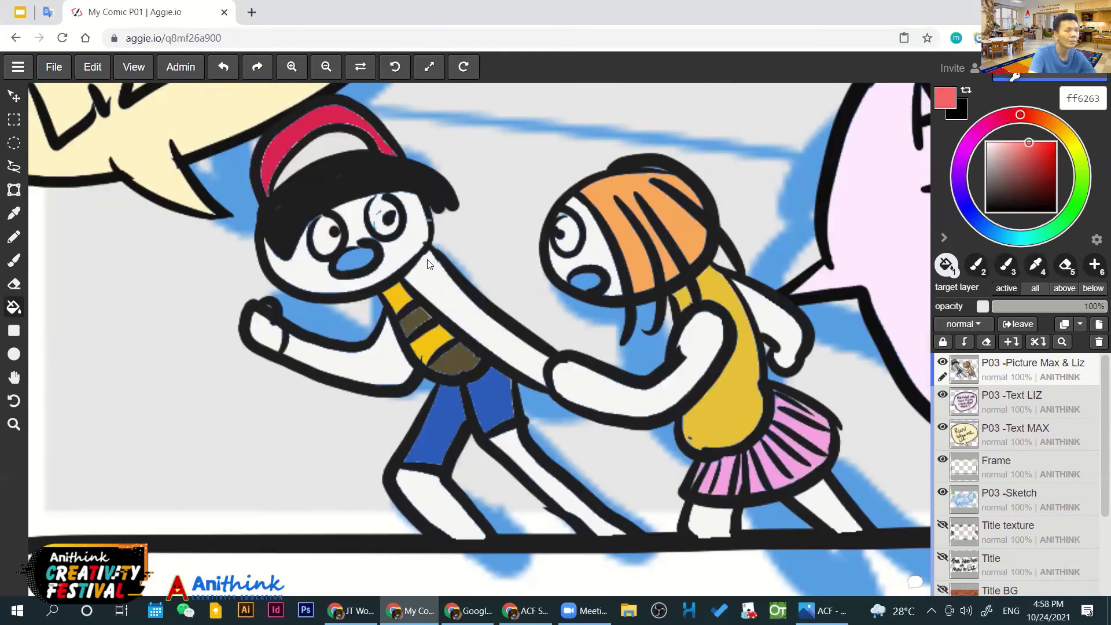
{"action": "left_click", "coordinate": [354, 256]}
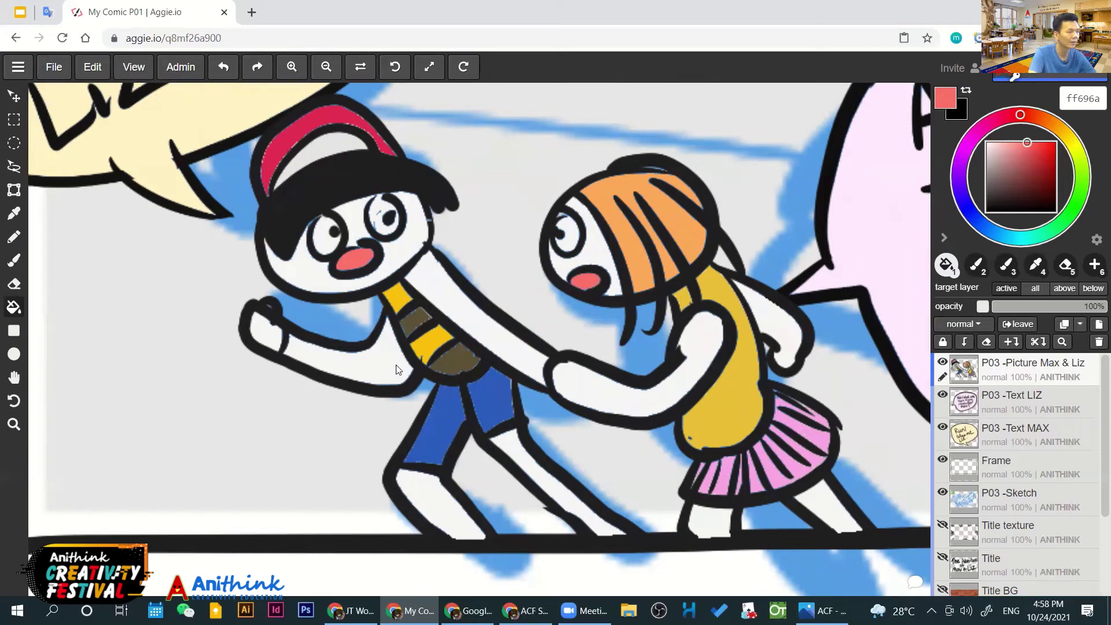
{"action": "scroll", "coordinate": [427, 315], "scroll_direction": "down", "scroll_amount": 3}
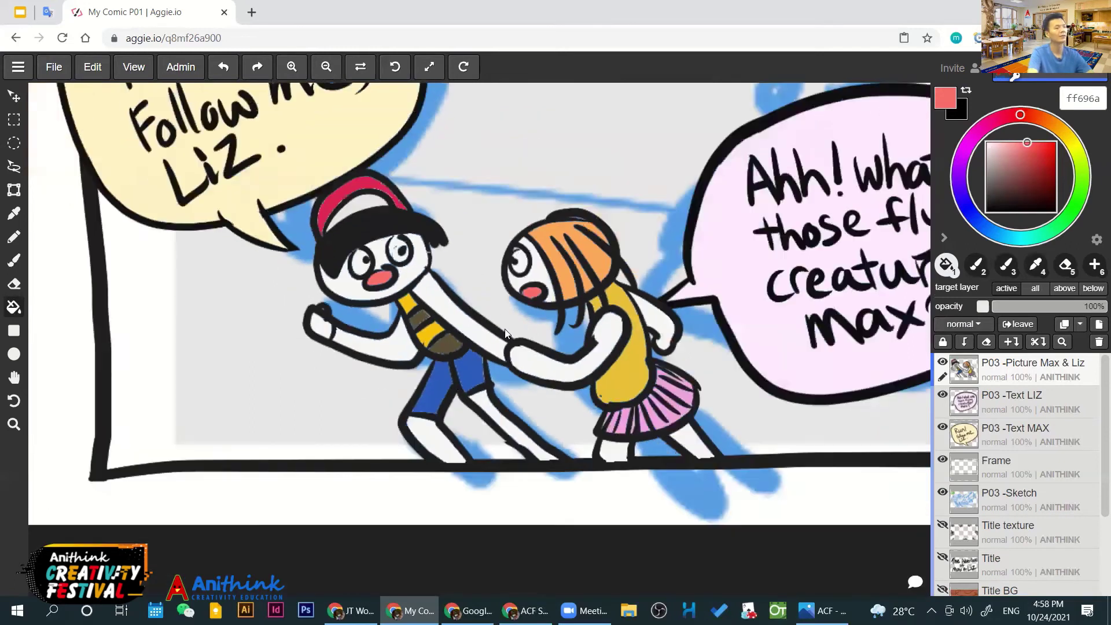
{"action": "scroll", "coordinate": [542, 331], "scroll_direction": "down", "scroll_amount": 3}
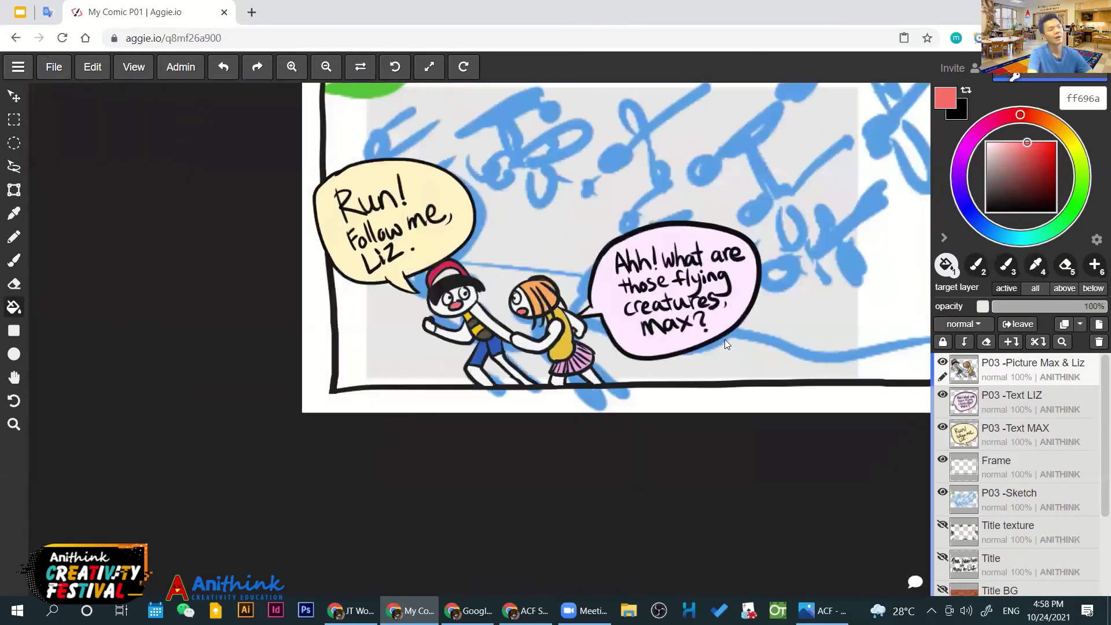
Toggle the character colouring layer off and on to check the finished colours
{"action": "left_click", "coordinate": [942, 362]}
{"action": "left_click", "coordinate": [941, 363]}
{"action": "left_click", "coordinate": [942, 363]}
{"action": "left_click", "coordinate": [942, 362]}
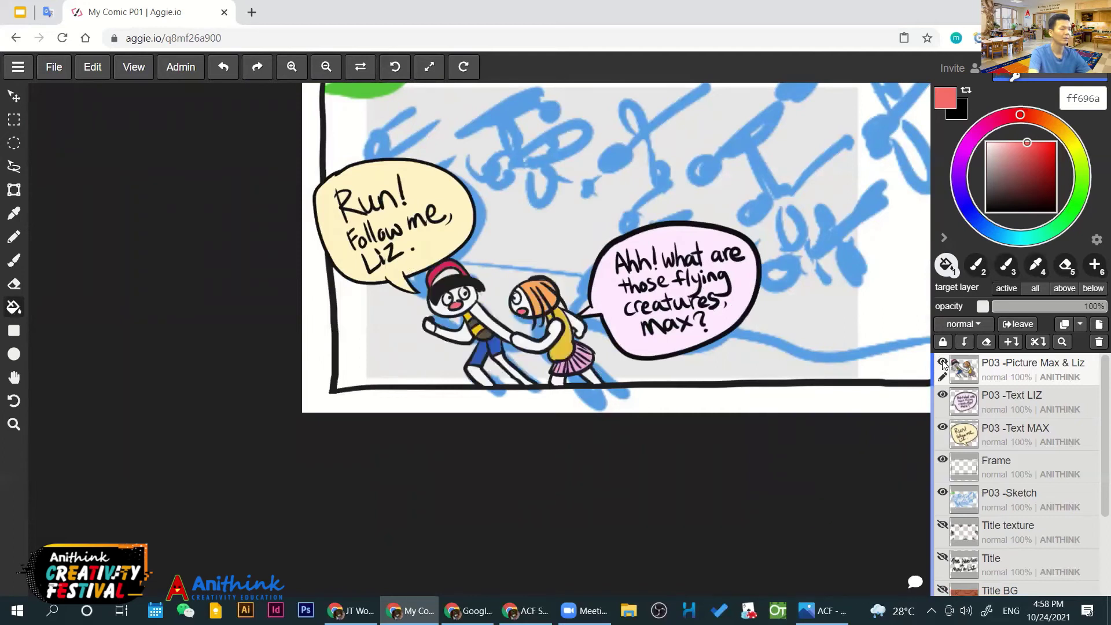
{"action": "left_click", "coordinate": [942, 363]}
{"action": "left_click", "coordinate": [941, 362]}
{"action": "scroll", "coordinate": [584, 316], "scroll_direction": "down", "scroll_amount": 3}
{"action": "scroll", "coordinate": [584, 316], "scroll_direction": "up", "scroll_amount": 2}
{"action": "scroll", "coordinate": [588, 314], "scroll_direction": "up", "scroll_amount": 2}
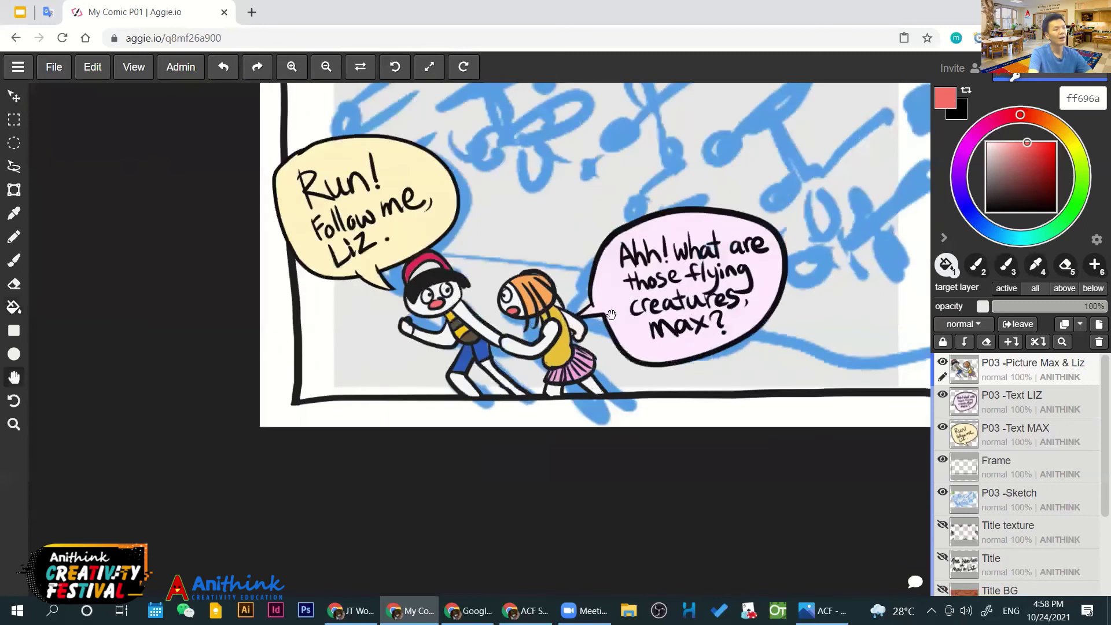
{"action": "scroll", "coordinate": [587, 314], "scroll_direction": "down", "scroll_amount": 3}
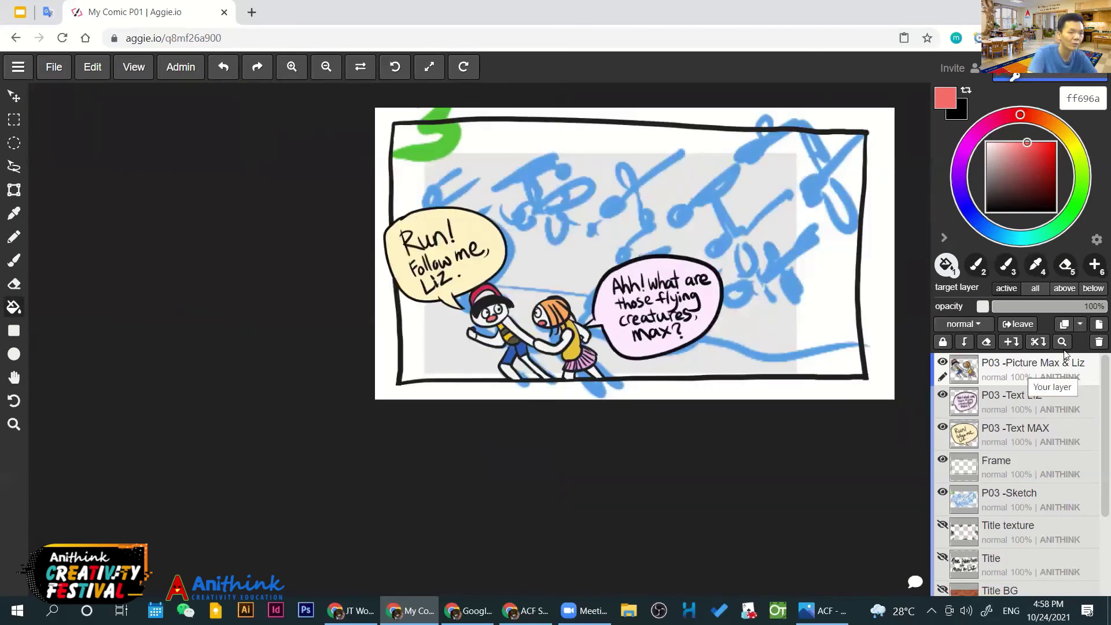
Add a new layer and paste the Max & Liz layer name into Layer #12
{"action": "left_click", "coordinate": [1089, 327]}
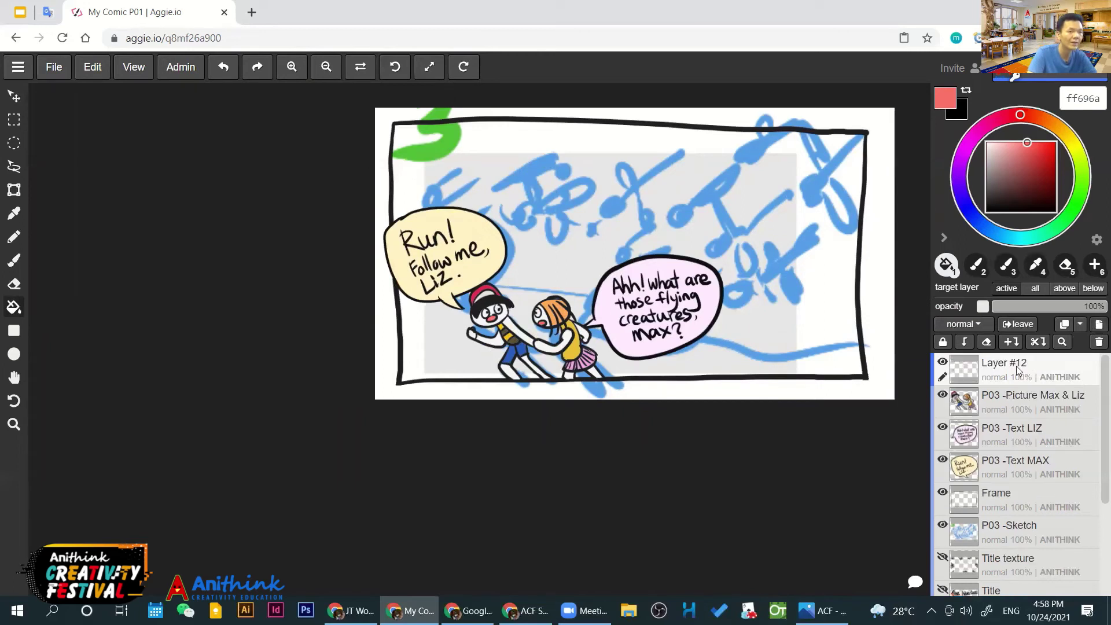
{"action": "double_click", "coordinate": [1005, 395]}
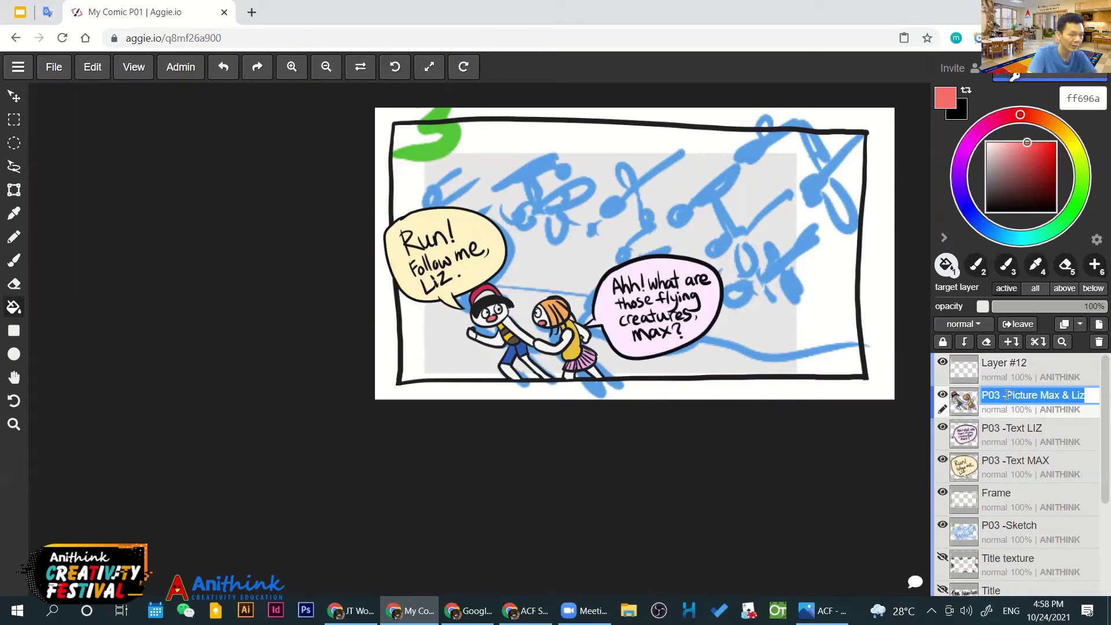
{"action": "key", "text": "ctrl+c"}
{"action": "left_click", "coordinate": [1064, 362]}
{"action": "double_click", "coordinate": [1065, 362]}
{"action": "key", "text": "ctrl+v"}
Edit the pasted name to 'P03 -Picture Dragonfly'
{"action": "left_click_drag", "start_coordinate": [1039, 362], "coordinate": [1095, 362]}
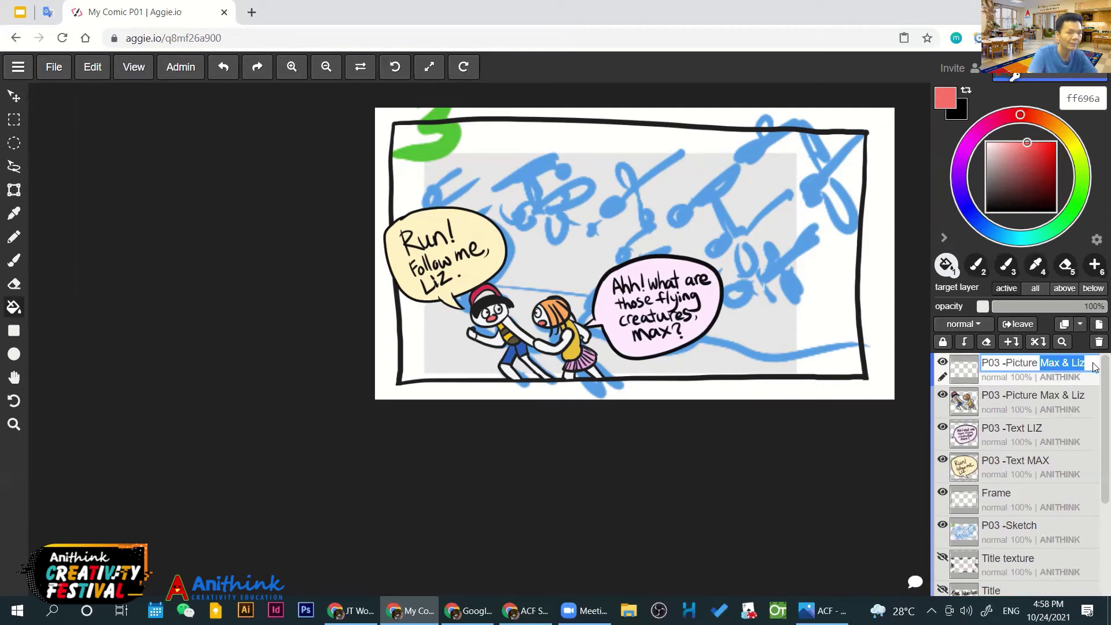
{"action": "key", "text": "BackSpace"}
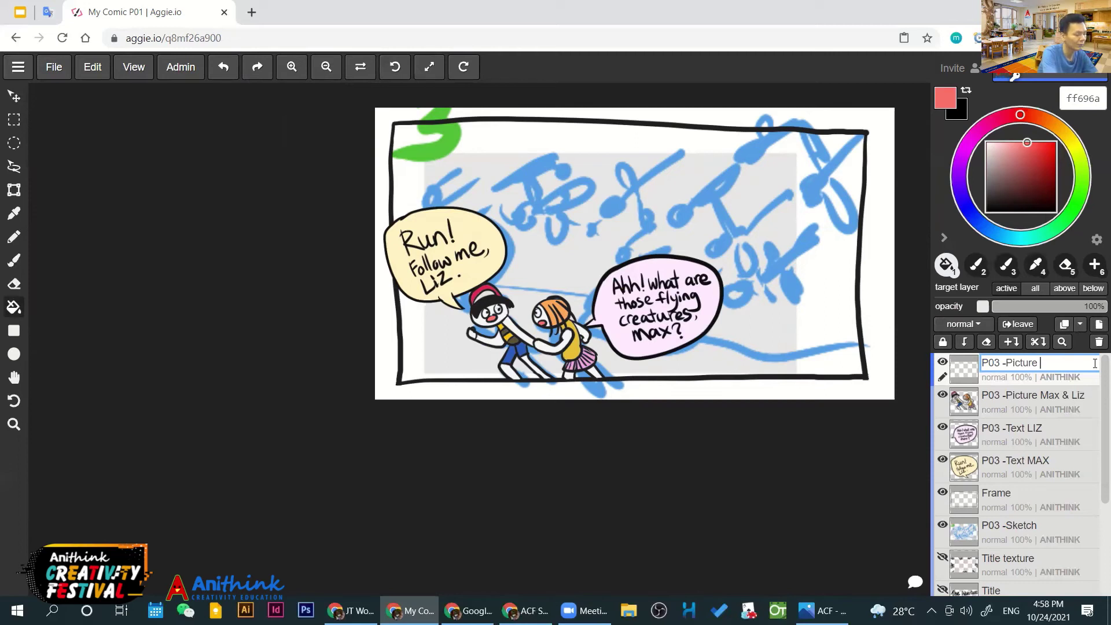
{"action": "type", "text": "Drago"}
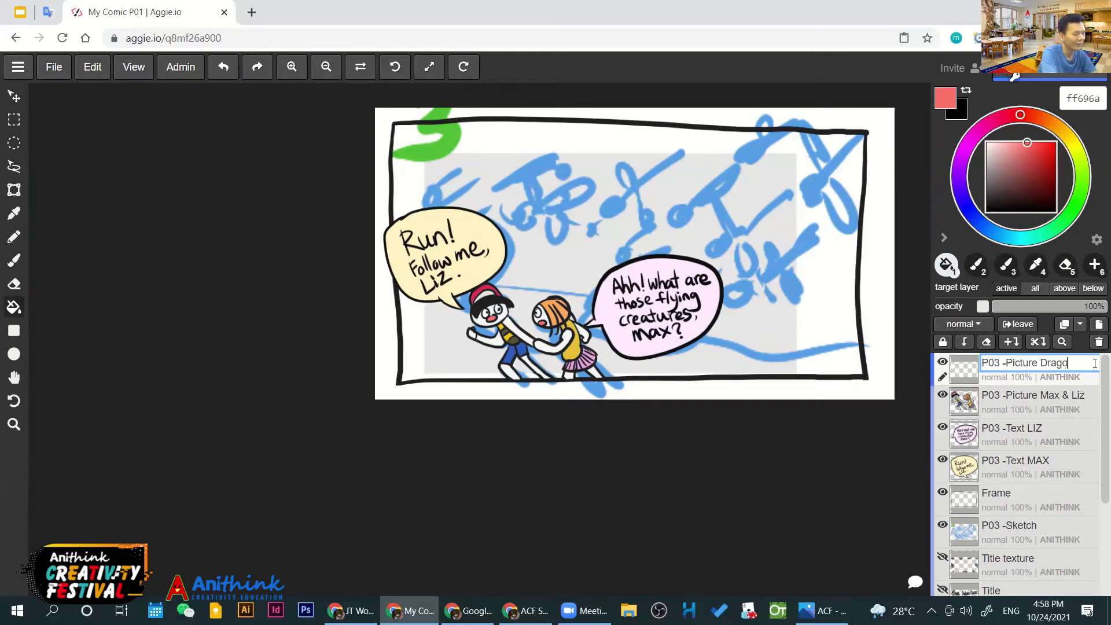
{"action": "type", "text": "n F"}
{"action": "key", "text": "BackSpace"}
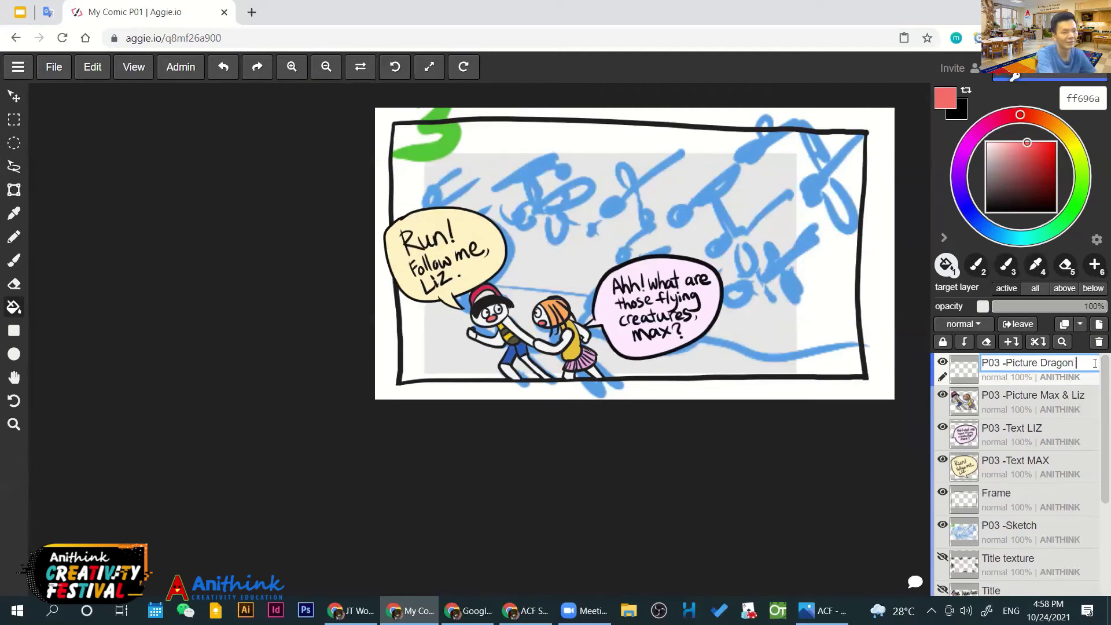
{"action": "type", "text": "fly"}
{"action": "key", "text": "Return"}
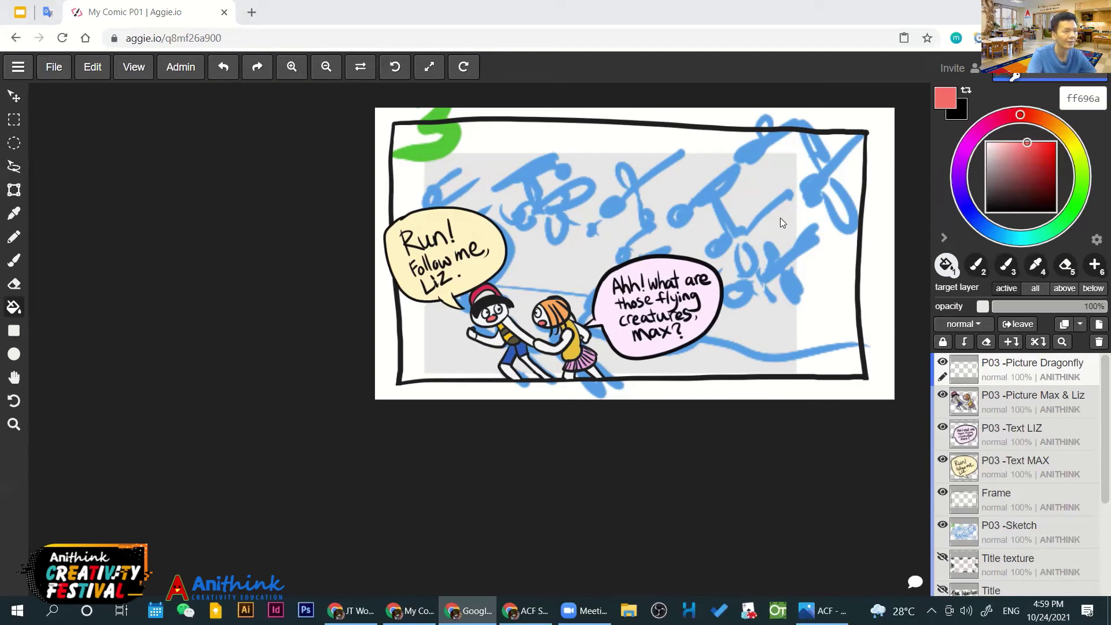
Sample the black outline colour from the canvas as the painting colour
{"action": "left_click", "coordinate": [1032, 374]}
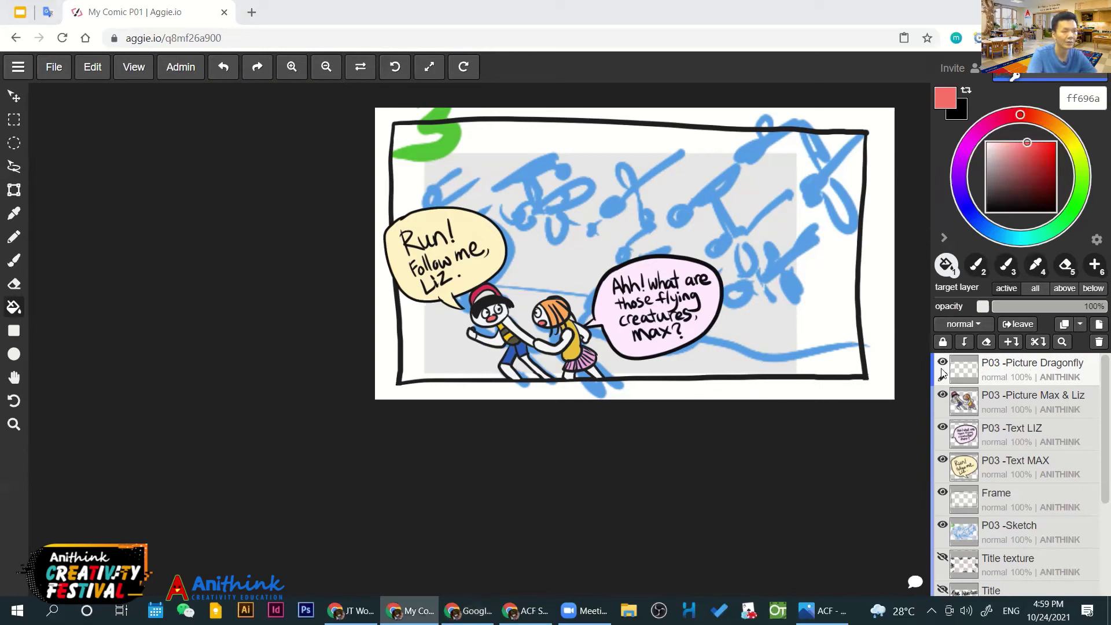
{"action": "left_click", "coordinate": [991, 203]}
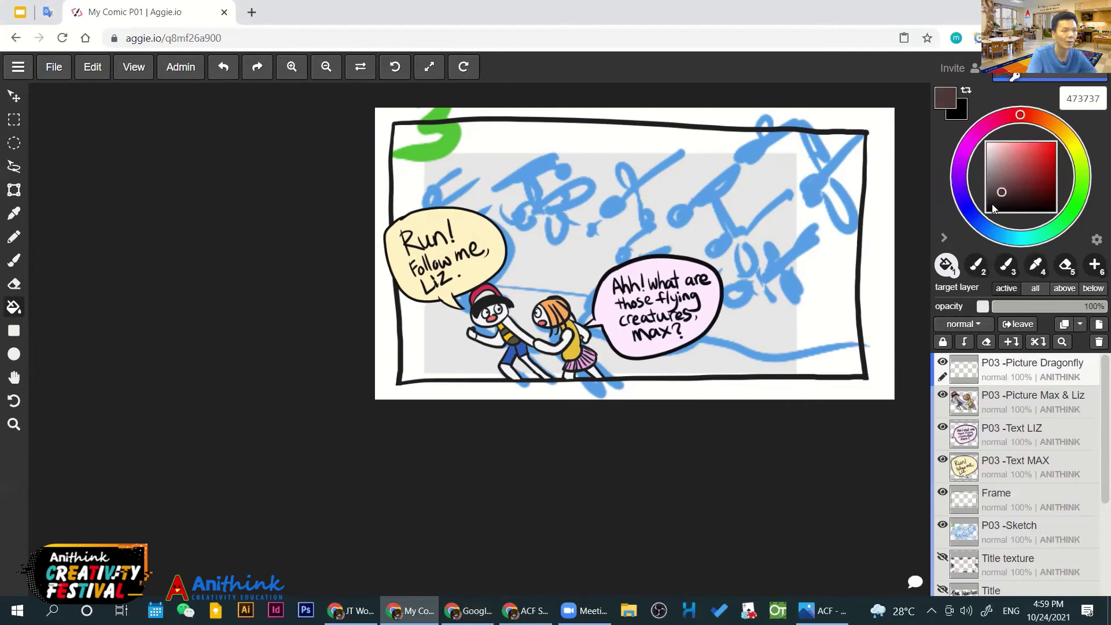
{"action": "scroll", "coordinate": [582, 376], "scroll_direction": "up", "scroll_amount": 2}
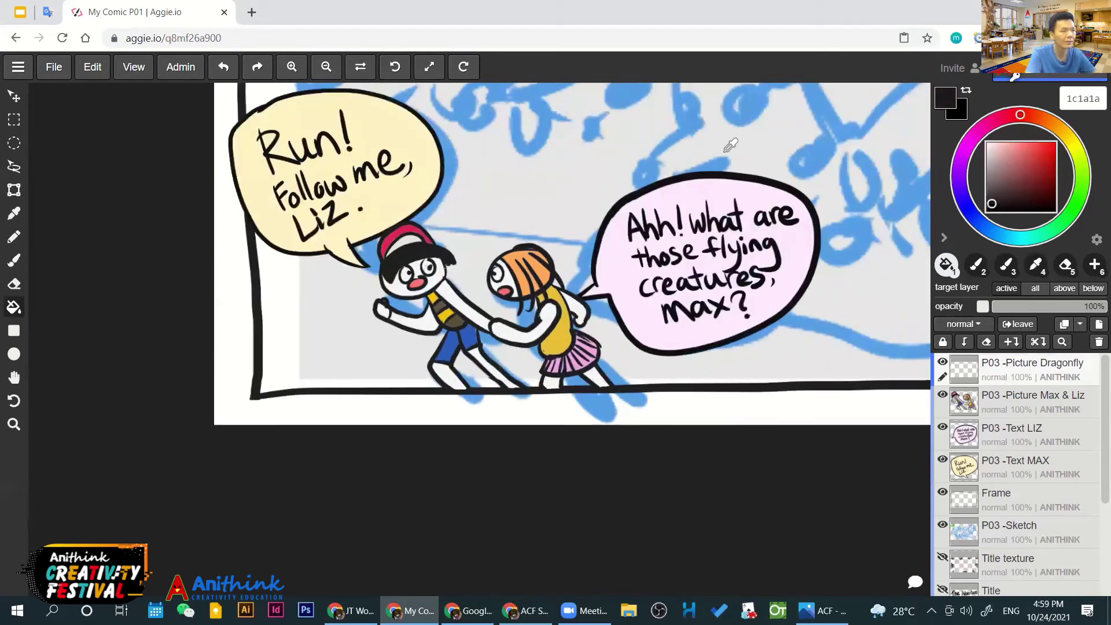
{"action": "key", "text": "i"}
{"action": "left_click", "coordinate": [806, 247]}
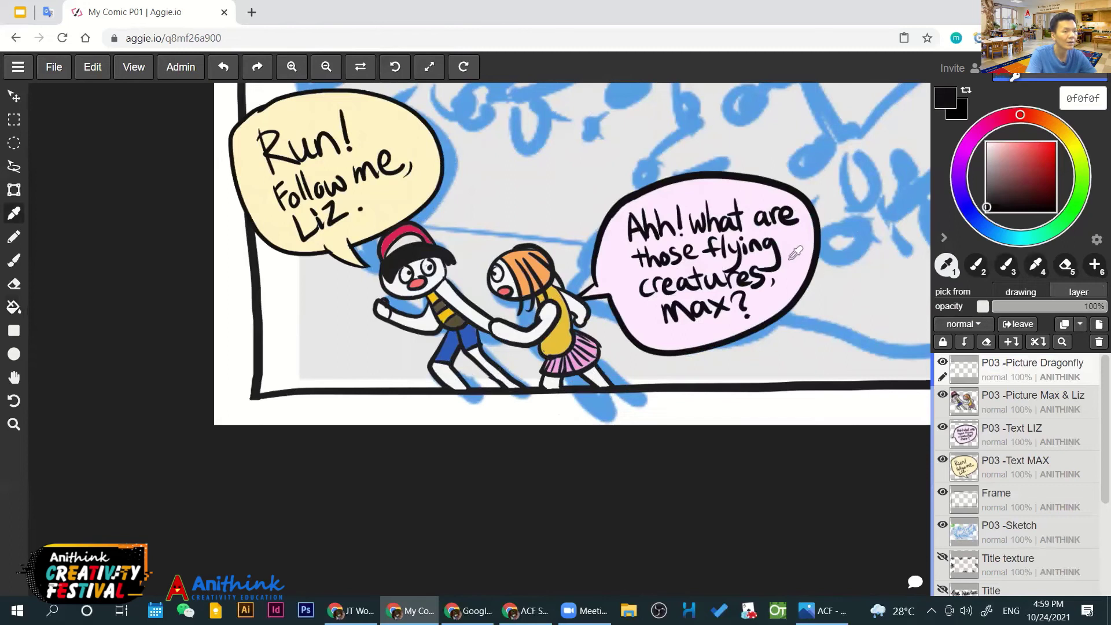
{"action": "scroll", "coordinate": [787, 237], "scroll_direction": "down", "scroll_amount": 2}
{"action": "scroll", "coordinate": [636, 318], "scroll_direction": "up", "scroll_amount": 1}
{"action": "scroll", "coordinate": [549, 403], "scroll_direction": "down", "scroll_amount": 1}
{"action": "mouse_move", "coordinate": [549, 403]}
{"action": "left_mouse_down"}
{"action": "mouse_move", "coordinate": [516, 423]}
{"action": "mouse_move", "coordinate": [531, 428]}
{"action": "left_mouse_up"}
Return to the brush and resize it to 50 px
{"action": "key", "text": "b"}
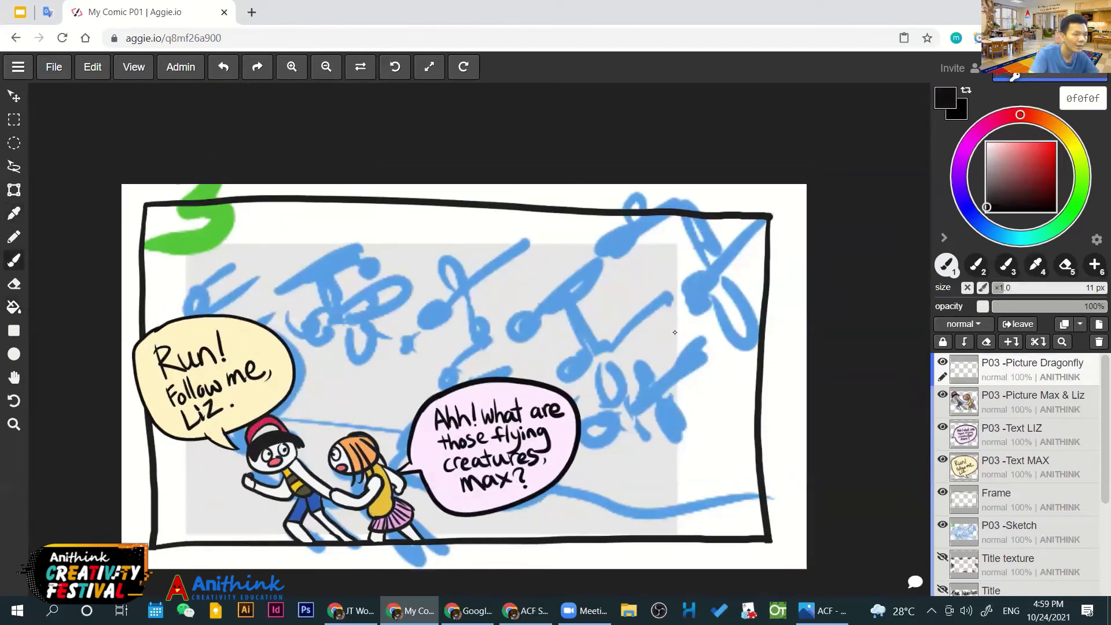
{"action": "key", "text": "bracketright"}
{"action": "key", "text": "bracketright"}
{"action": "key", "text": "bracketright"}
{"action": "key", "text": "bracketright"}
{"action": "key", "text": "bracketright"}
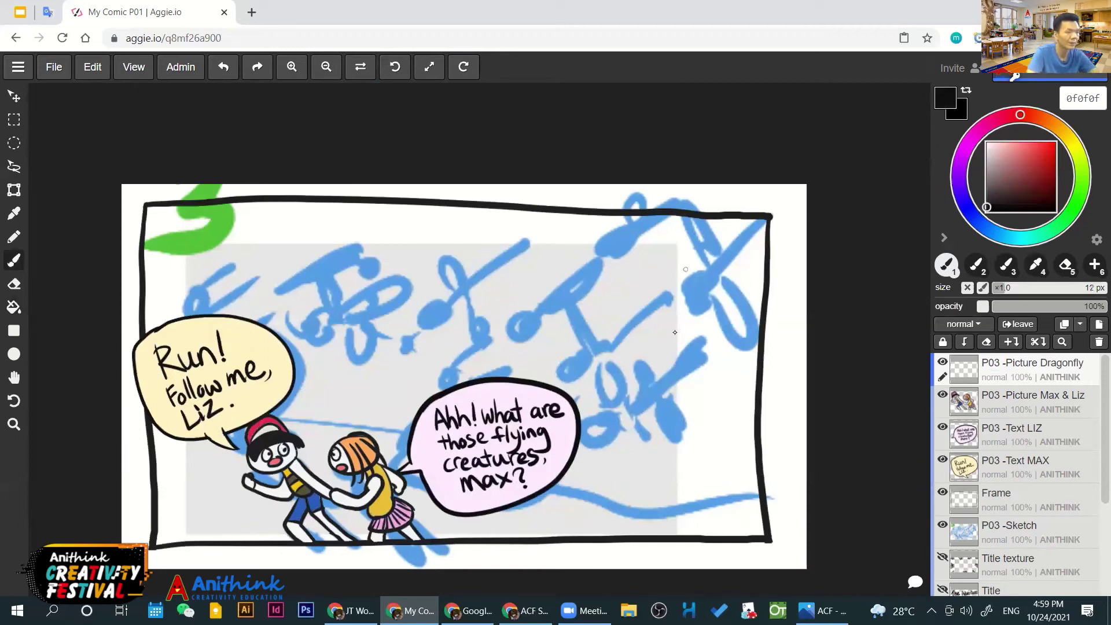
{"action": "key", "text": "bracketright"}
{"action": "key", "text": "bracketright"}
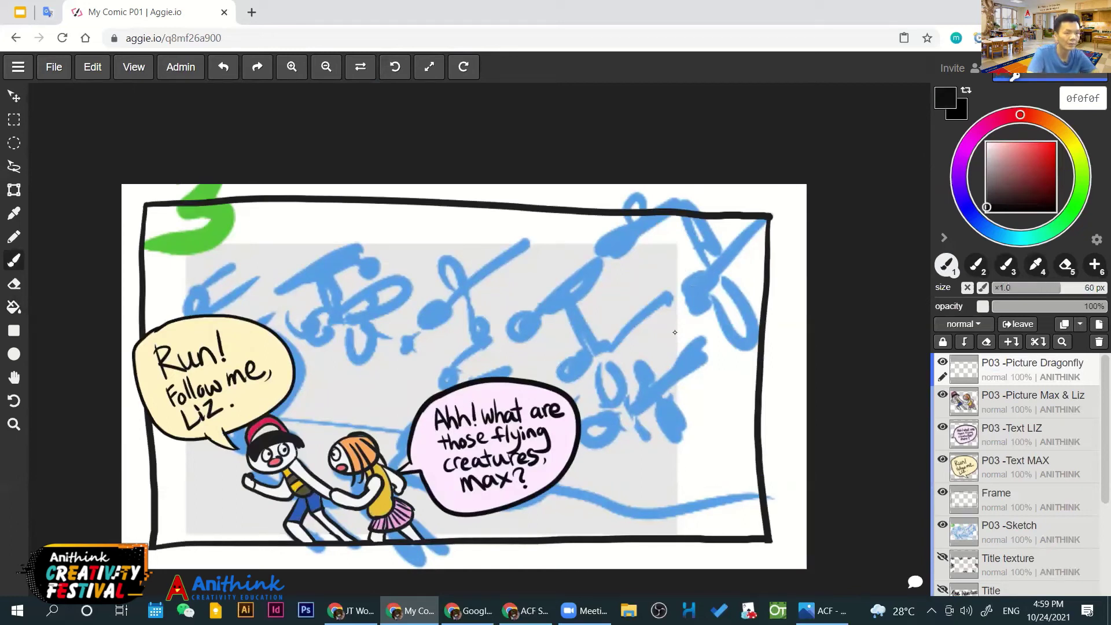
{"action": "key", "text": "bracketleft"}
{"action": "key", "text": "bracketleft"}
{"action": "key", "text": "bracketleft"}
{"action": "key", "text": "bracketleft"}
{"action": "key", "text": "bracketleft"}
{"action": "key", "text": "bracketleft"}
{"action": "key", "text": "bracketleft"}
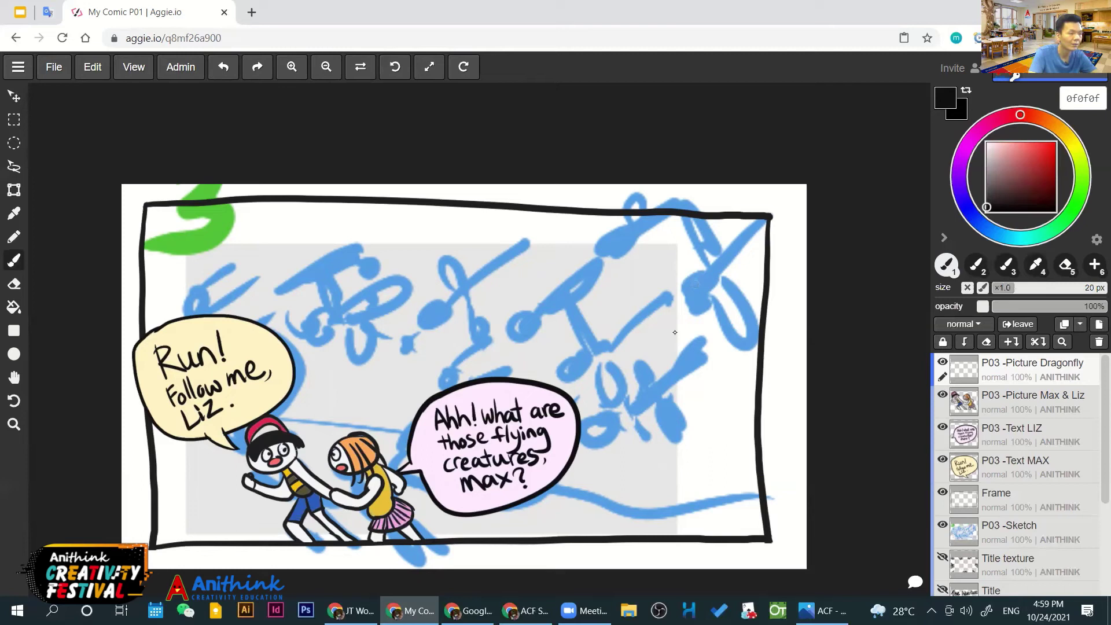
{"action": "key", "text": "bracketright"}
{"action": "key", "text": "bracketright"}
{"action": "key", "text": "bracketright"}
{"action": "key", "text": "bracketright"}
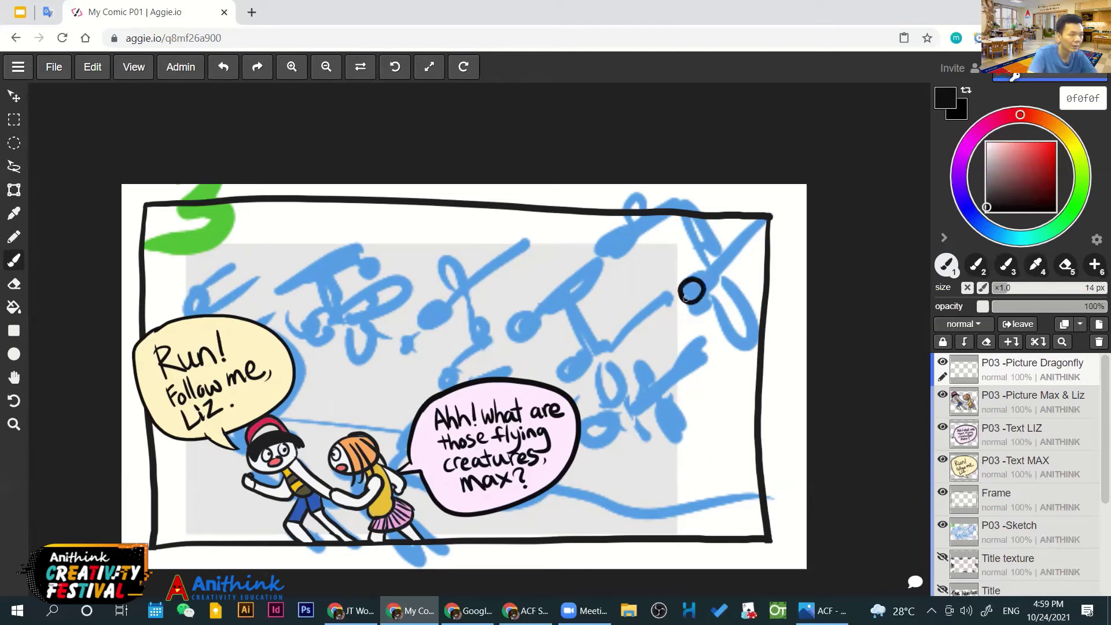
{"action": "key", "text": "bracketright"}
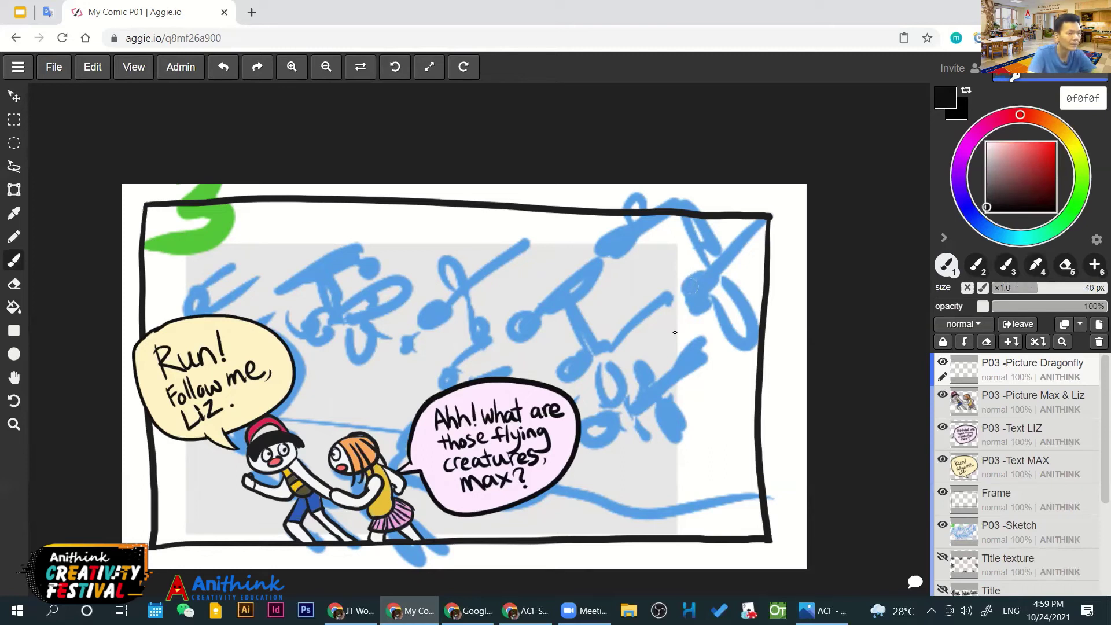
Paint a solid black dragonfly head with a diagonal tail reaching the top-right corner
{"action": "mouse_move", "coordinate": [701, 277]}
{"action": "left_mouse_down"}
{"action": "mouse_move", "coordinate": [707, 306]}
{"action": "mouse_move", "coordinate": [694, 279]}
{"action": "mouse_move", "coordinate": [673, 298]}
{"action": "mouse_move", "coordinate": [697, 273]}
{"action": "left_mouse_up"}
{"action": "key", "text": "ctrl+z"}
{"action": "key", "text": "ctrl+z"}
{"action": "key", "text": "bracketleft"}
{"action": "key", "text": "bracketleft"}
{"action": "key", "text": "bracketleft"}
{"action": "key", "text": "bracketleft"}
{"action": "left_click_drag", "start_coordinate": [684, 278], "coordinate": [691, 274]}
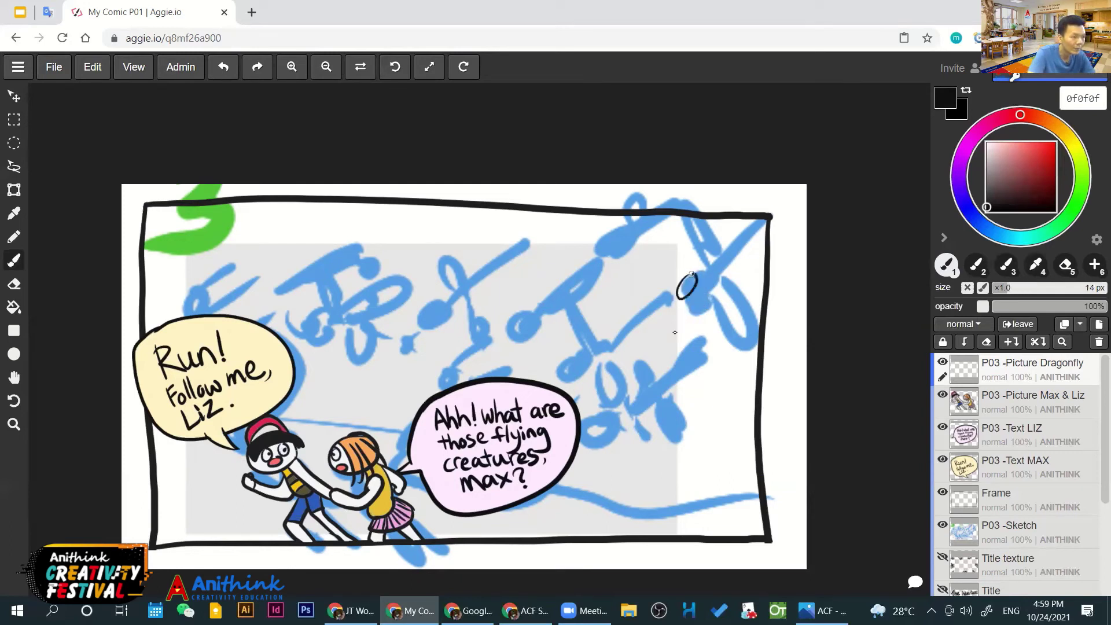
{"action": "key", "text": "ctrl+z"}
{"action": "key", "text": "ctrl+y"}
{"action": "key", "text": "ctrl+z"}
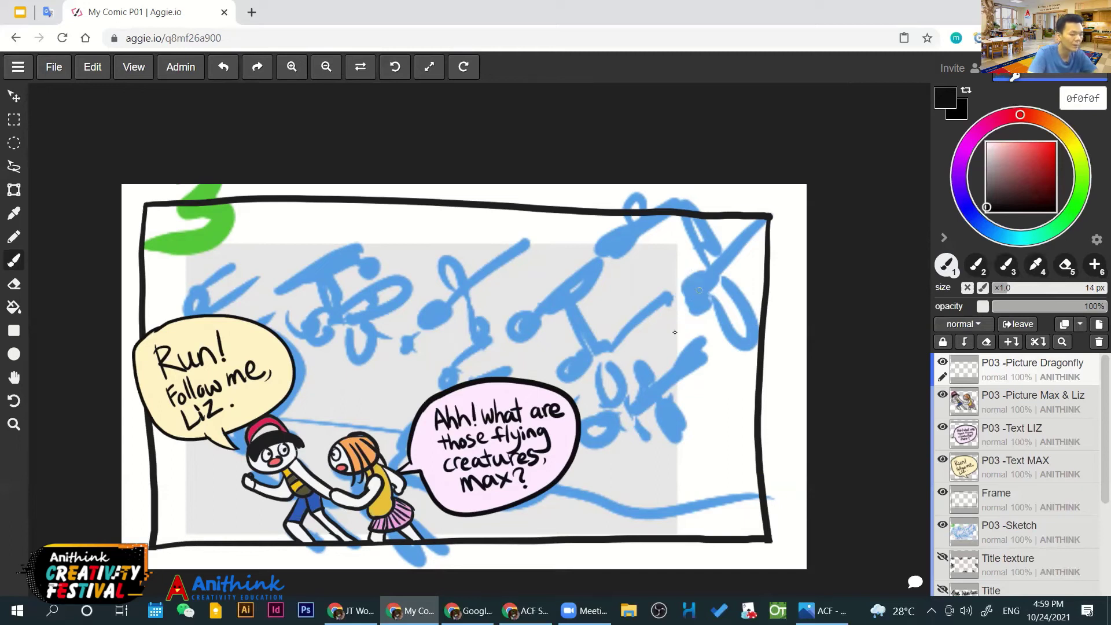
{"action": "key", "text": "bracketright"}
{"action": "key", "text": "bracketright"}
{"action": "key", "text": "bracketright"}
{"action": "key", "text": "bracketright"}
{"action": "mouse_move", "coordinate": [698, 272]}
{"action": "left_mouse_down"}
{"action": "mouse_move", "coordinate": [693, 302]}
{"action": "mouse_move", "coordinate": [763, 215]}
{"action": "left_mouse_up"}
{"action": "key", "text": "ctrl+z"}
{"action": "key", "text": "ctrl+z"}
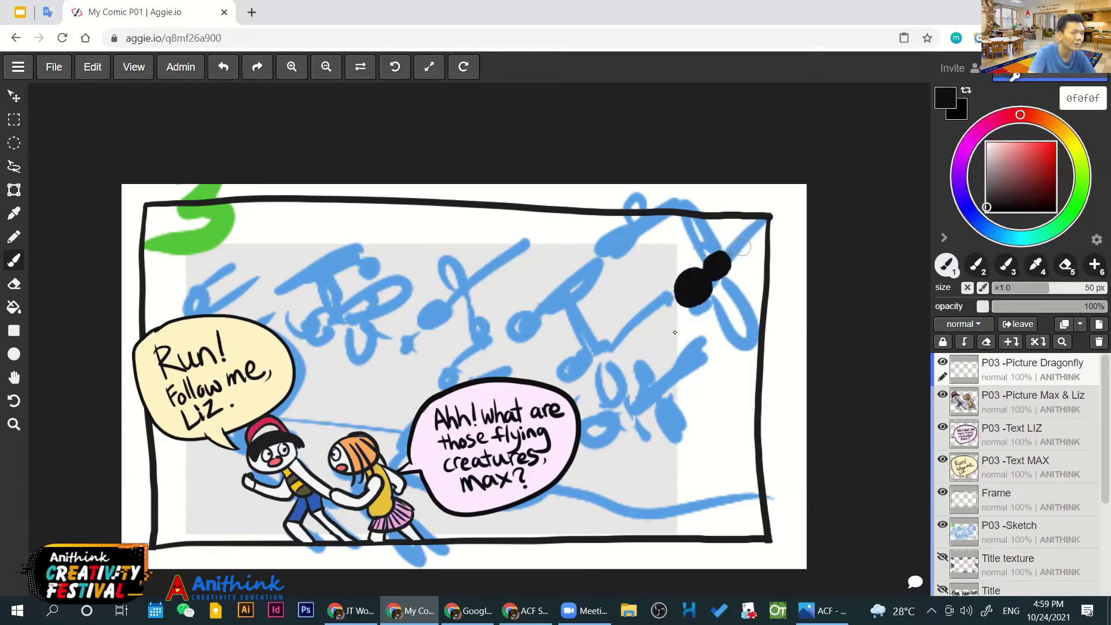
{"action": "mouse_move", "coordinate": [730, 252]}
{"action": "left_mouse_down"}
{"action": "mouse_move", "coordinate": [764, 216]}
{"action": "mouse_move", "coordinate": [692, 287]}
{"action": "left_mouse_up"}
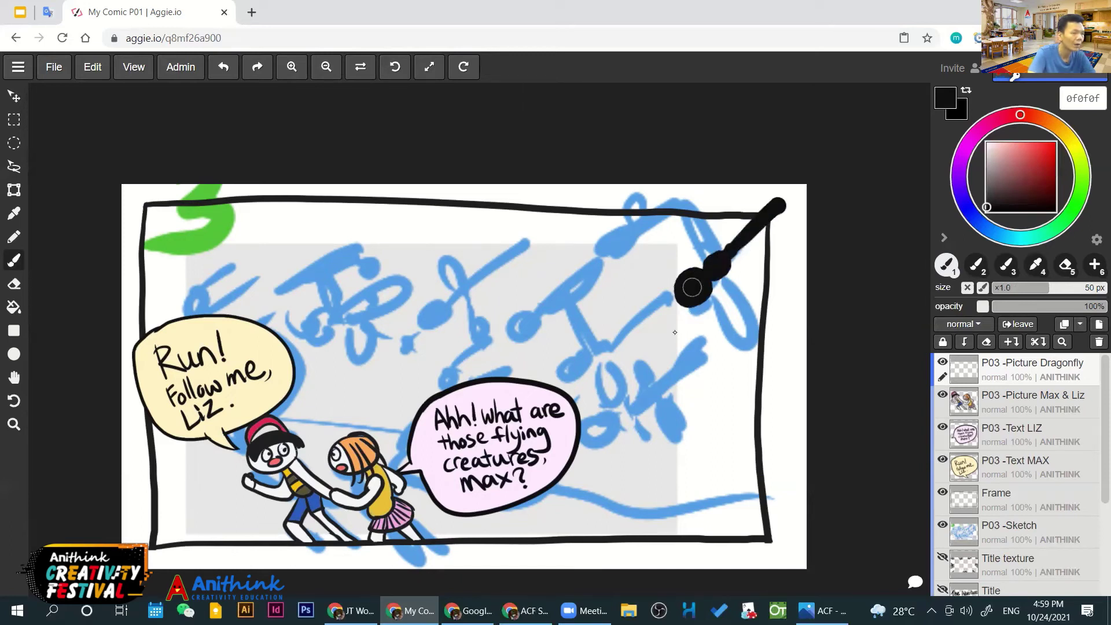
{"action": "left_click", "coordinate": [729, 249]}
Dab two grey eye spots onto the dragonfly's head
{"action": "left_click", "coordinate": [675, 332], "text": "alt"}
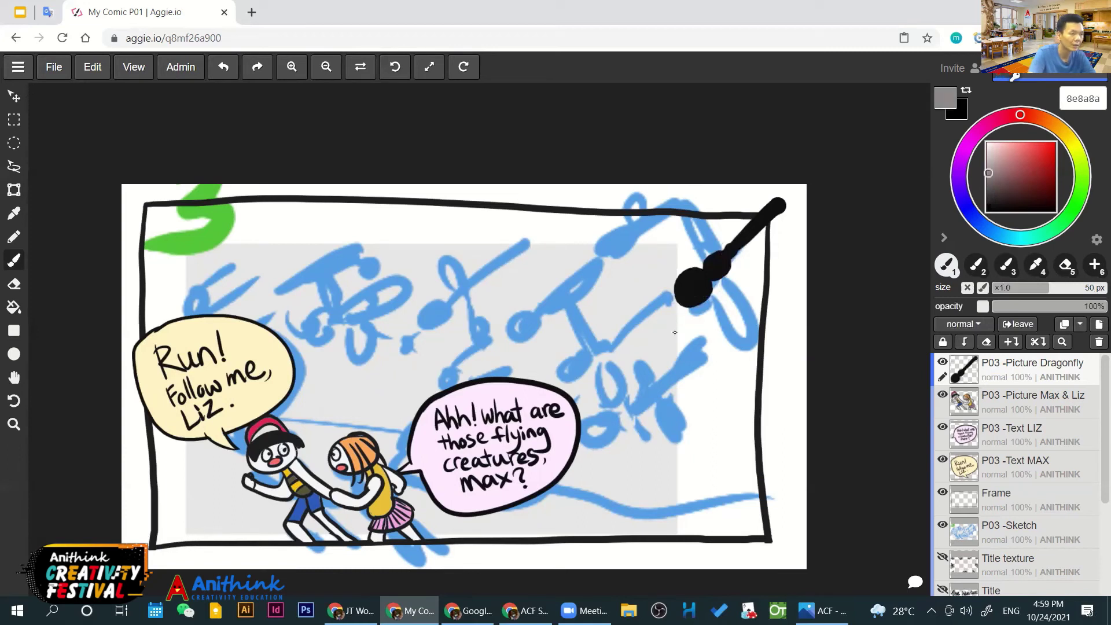
{"action": "left_click", "coordinate": [683, 282]}
{"action": "left_click", "coordinate": [696, 294]}
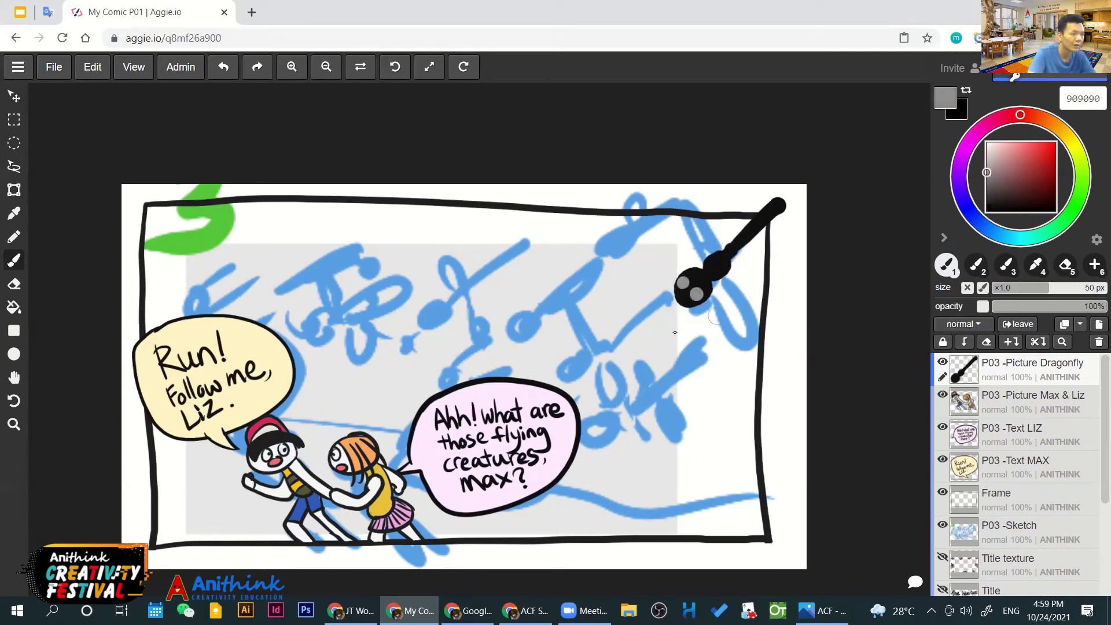
Choose a pale grey, then sample black from the dragonfly body
{"action": "scroll", "coordinate": [674, 332], "scroll_direction": "up", "scroll_amount": 1}
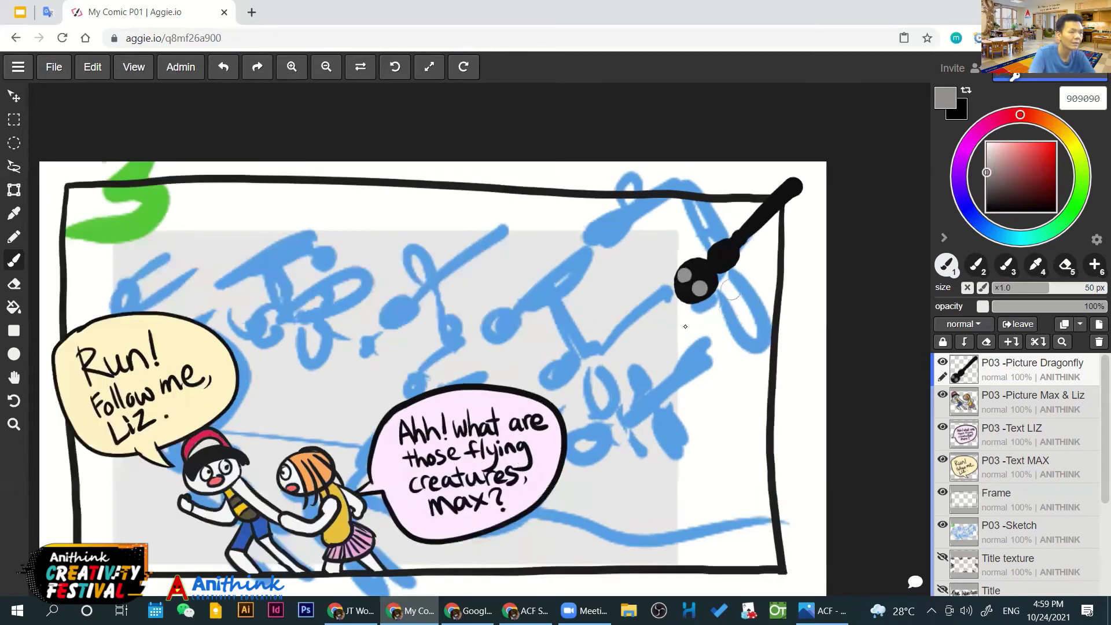
{"action": "scroll", "coordinate": [615, 382], "scroll_direction": "up", "scroll_amount": 1}
{"action": "key", "text": "b"}
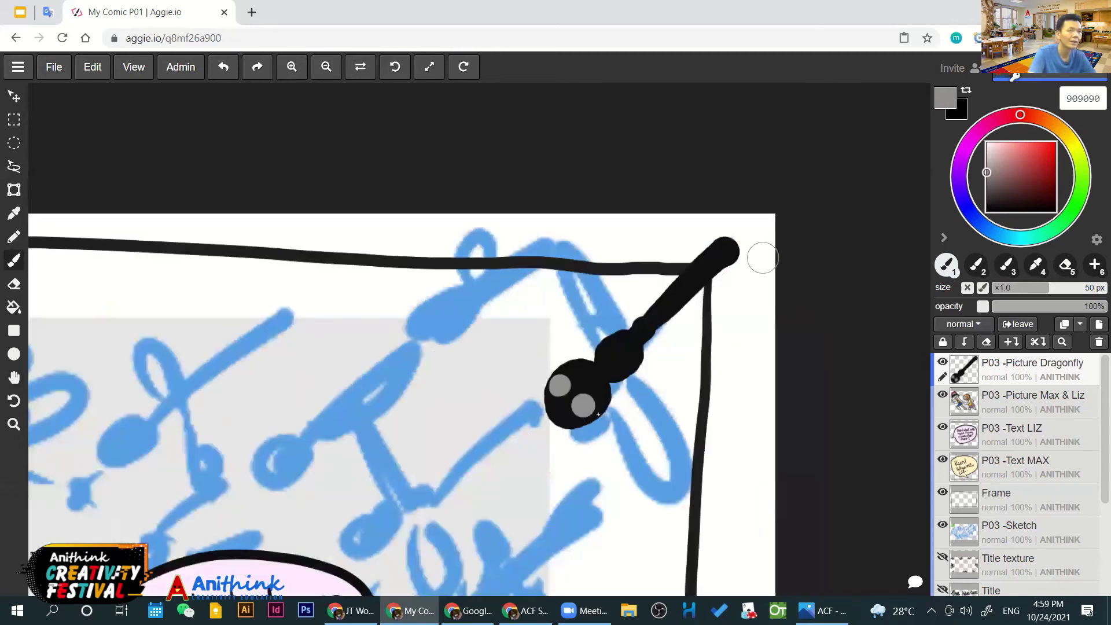
{"action": "left_click", "coordinate": [990, 151]}
{"action": "left_click_drag", "start_coordinate": [990, 151], "coordinate": [986, 155]}
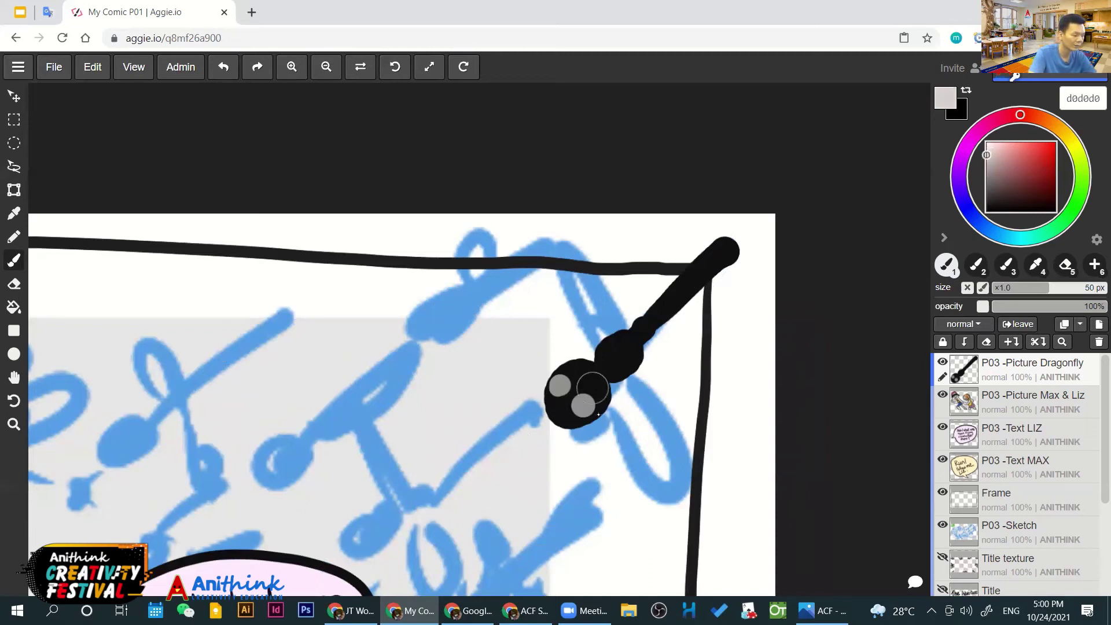
{"action": "key", "text": "i"}
{"action": "left_click", "coordinate": [598, 415]}
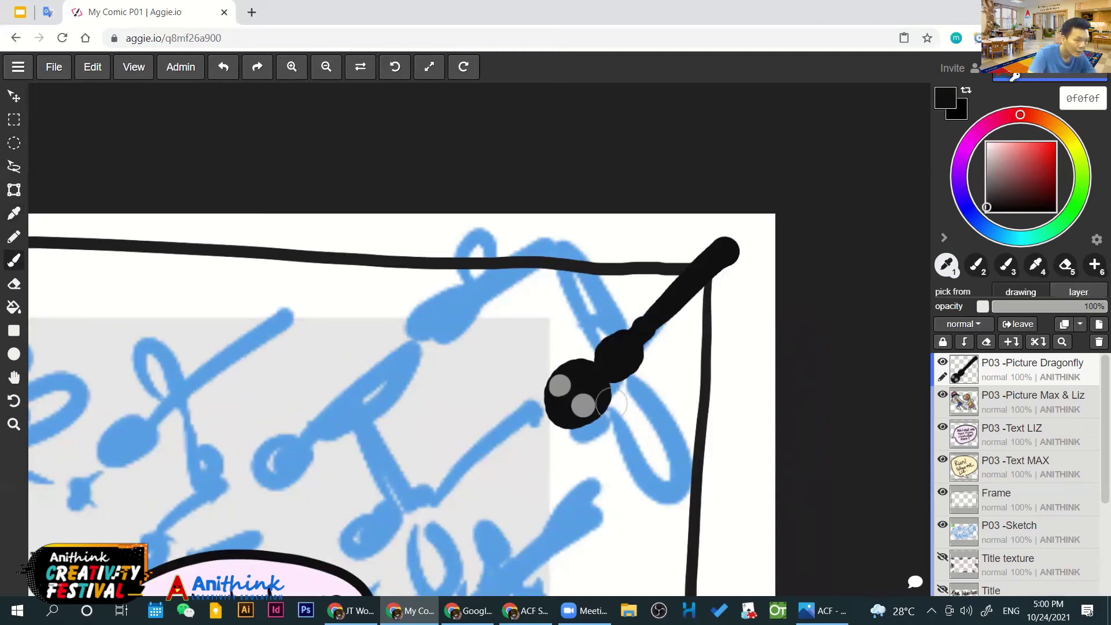
Outline the dragonfly's four wings with a thinner black brush
{"action": "left_click_drag", "start_coordinate": [601, 405], "coordinate": [626, 401]}
{"action": "key", "text": "ctrl+z"}
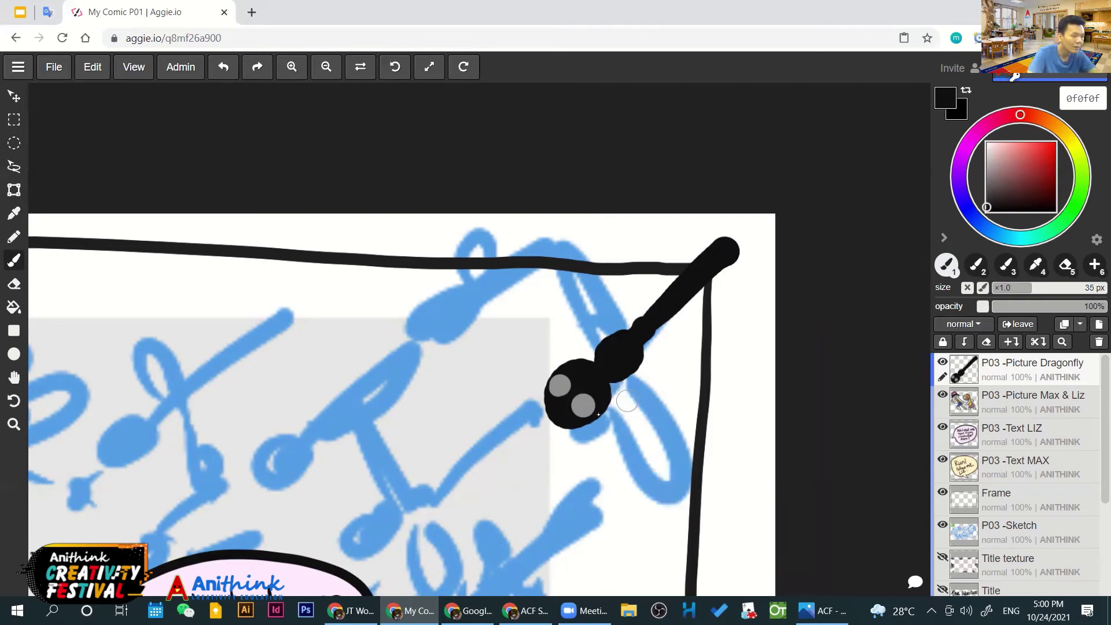
{"action": "key", "text": "bracketleft"}
{"action": "key", "text": "bracketleft"}
{"action": "key", "text": "bracketleft"}
{"action": "key", "text": "bracketleft"}
{"action": "key", "text": "bracketleft"}
{"action": "mouse_move", "coordinate": [619, 396]}
{"action": "left_mouse_down"}
{"action": "mouse_move", "coordinate": [629, 384]}
{"action": "mouse_move", "coordinate": [593, 354]}
{"action": "mouse_move", "coordinate": [572, 284]}
{"action": "mouse_move", "coordinate": [604, 345]}
{"action": "left_mouse_up"}
{"action": "key", "text": "ctrl+z"}
{"action": "key", "text": "ctrl+z"}
{"action": "left_click_drag", "start_coordinate": [627, 382], "coordinate": [633, 379]}
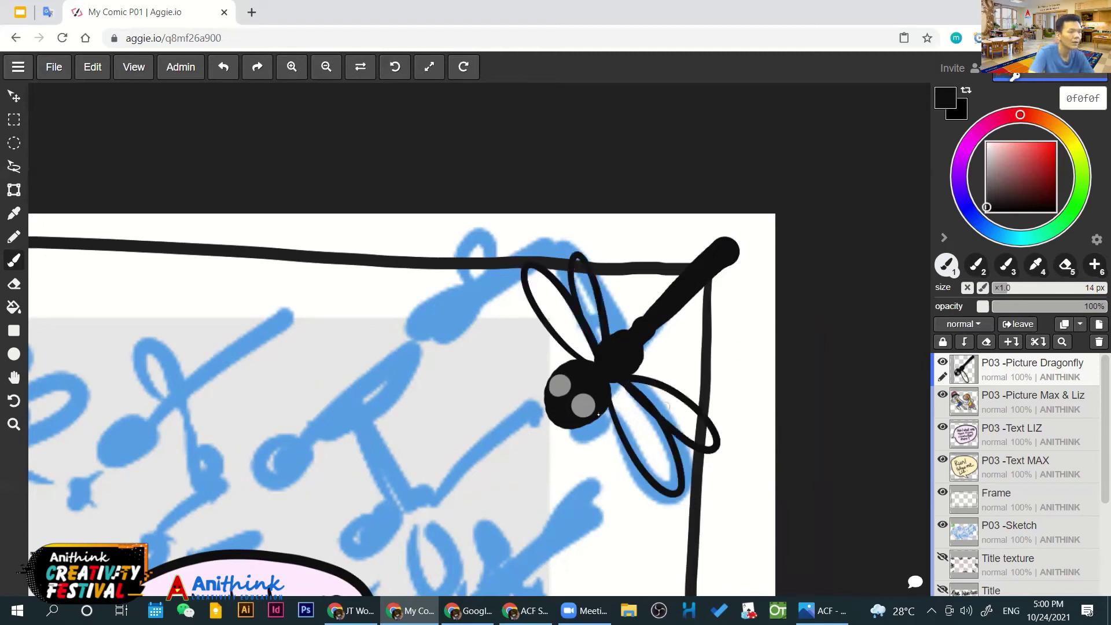
Paint grey stripes along the dragonfly's segmented body
{"action": "left_click", "coordinate": [644, 369], "text": "alt"}
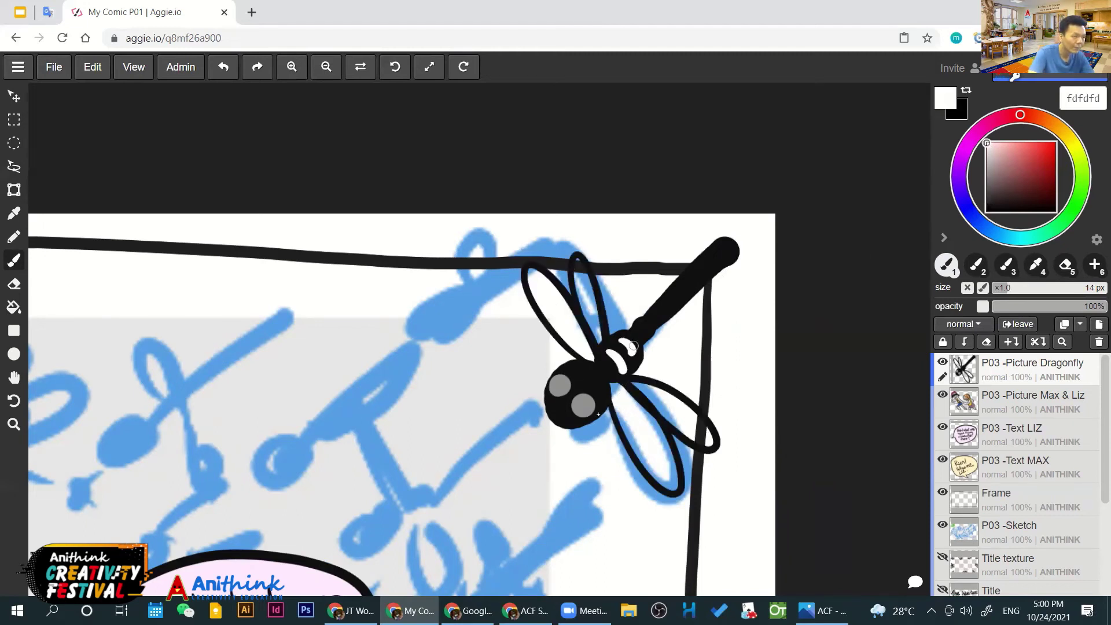
{"action": "left_click", "coordinate": [602, 409], "text": "alt"}
{"action": "left_click_drag", "start_coordinate": [606, 352], "coordinate": [618, 366]}
{"action": "mouse_move", "coordinate": [627, 341]}
{"action": "left_mouse_down"}
{"action": "mouse_move", "coordinate": [636, 354]}
{"action": "mouse_move", "coordinate": [727, 255]}
{"action": "left_mouse_up"}
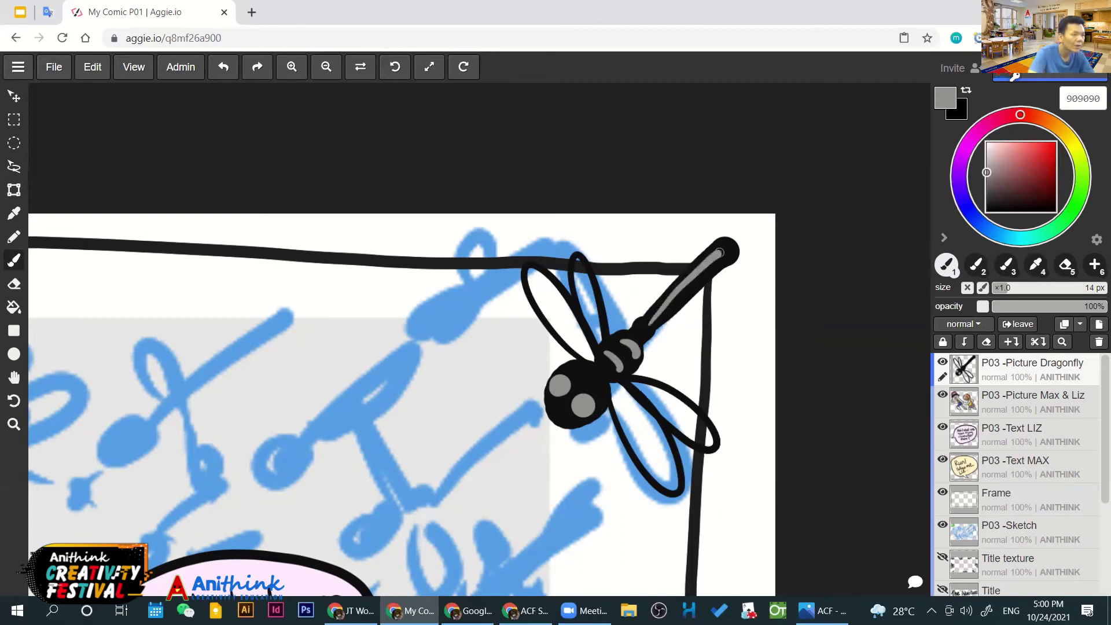
Bucket-fill both dragonfly eyes red
{"action": "left_click", "coordinate": [1041, 154]}
{"action": "scroll", "coordinate": [608, 395], "scroll_direction": "down", "scroll_amount": 2}
{"action": "key", "text": "g"}
{"action": "left_click", "coordinate": [578, 394]}
{"action": "left_click", "coordinate": [592, 404]}
Fill the dragonfly's upper and lower wings light grey
{"action": "scroll", "coordinate": [607, 395], "scroll_direction": "down", "scroll_amount": 2}
{"action": "scroll", "coordinate": [608, 388], "scroll_direction": "up", "scroll_amount": 4}
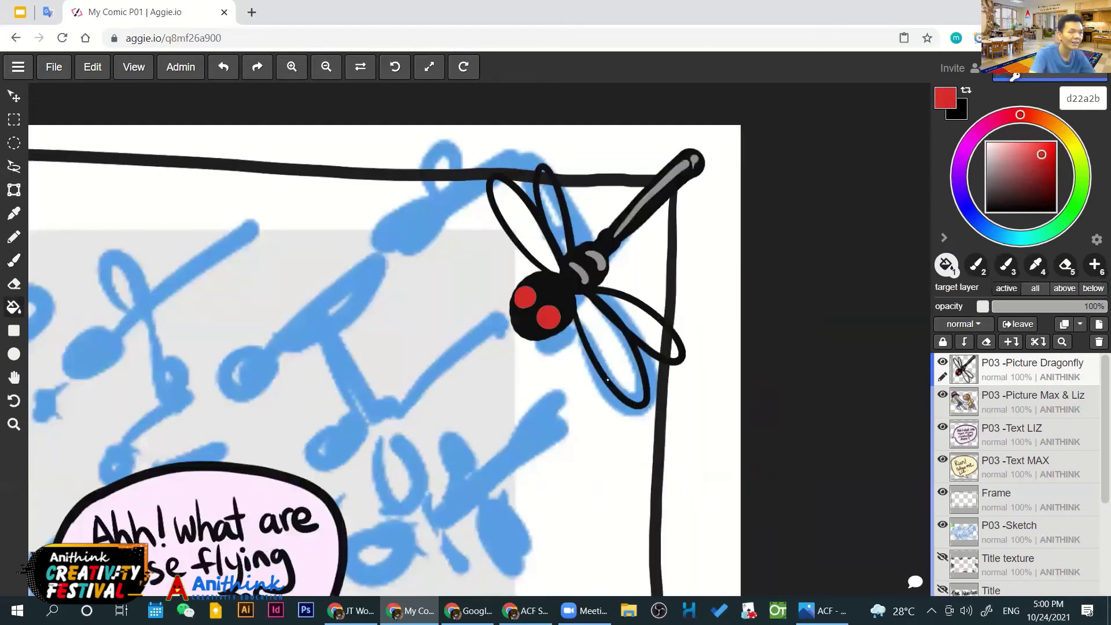
{"action": "left_click", "coordinate": [608, 380], "text": "alt"}
{"action": "left_click", "coordinate": [608, 380]}
{"action": "left_click", "coordinate": [523, 219]}
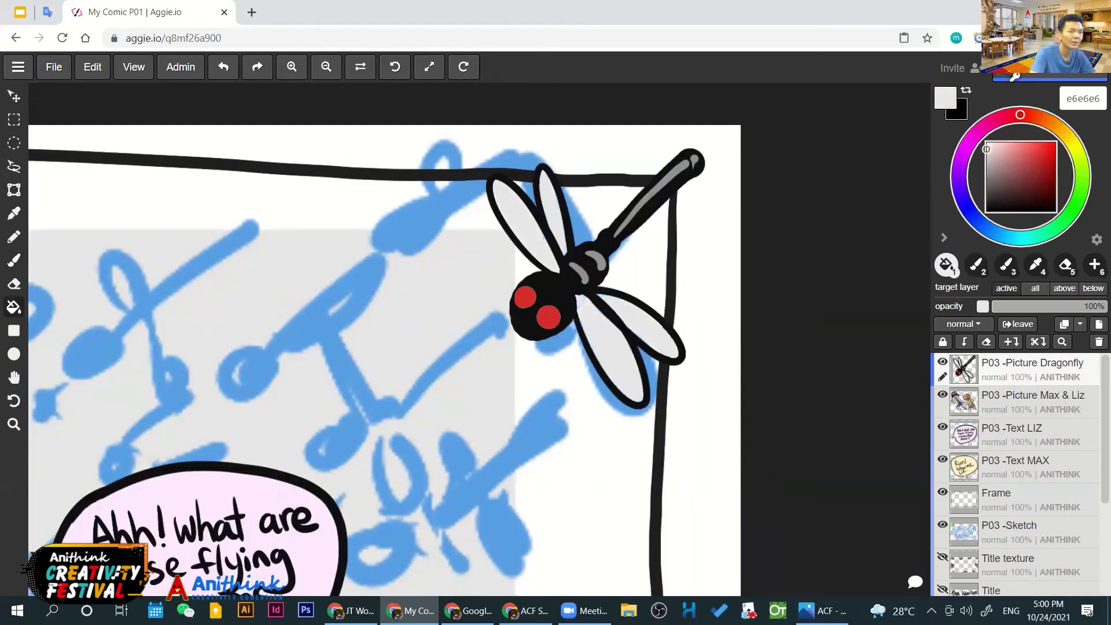
{"action": "scroll", "coordinate": [579, 359], "scroll_direction": "down", "scroll_amount": 3}
{"action": "scroll", "coordinate": [517, 325], "scroll_direction": "up", "scroll_amount": 4}
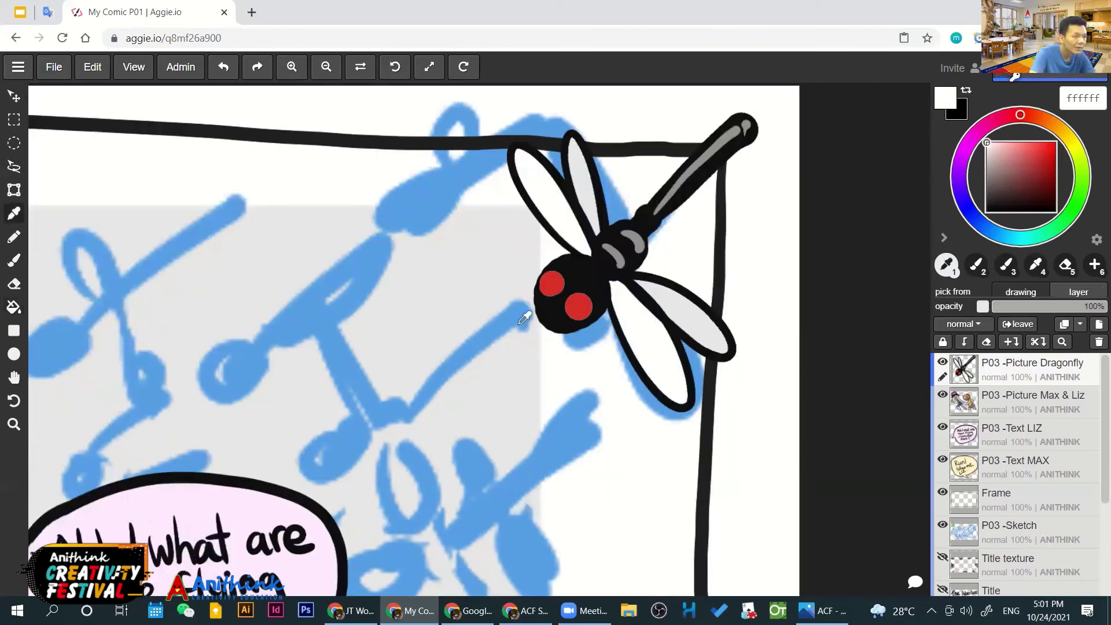
{"action": "left_click", "coordinate": [643, 224], "text": "alt"}
{"action": "key", "text": "b"}
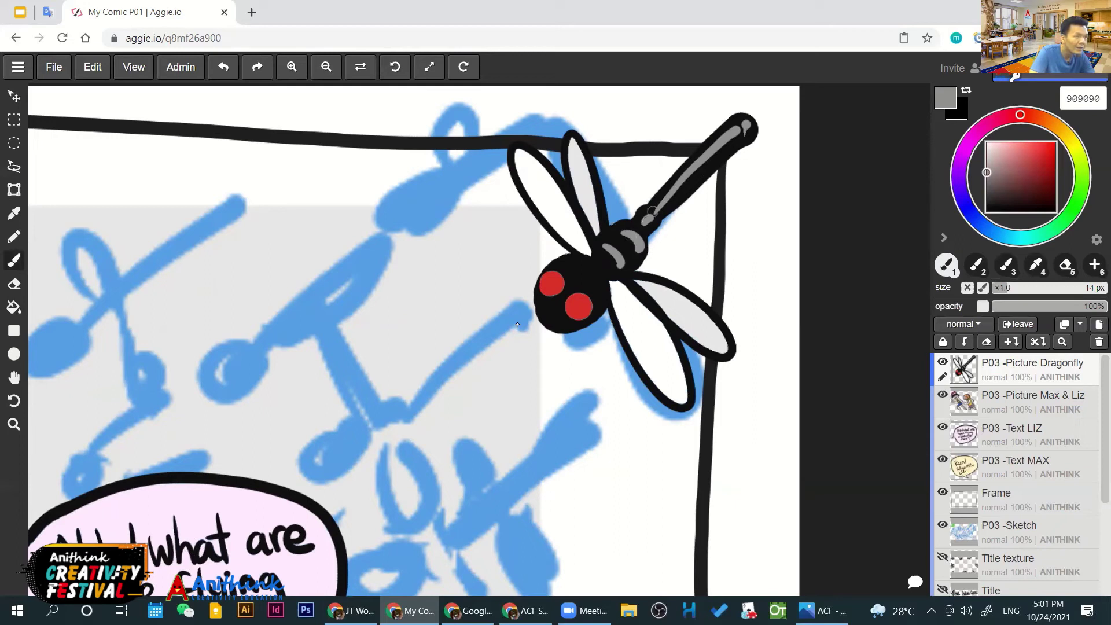
Bring the speech bubble into view and load the eye's black onto the brush
{"action": "scroll", "coordinate": [504, 329], "scroll_direction": "down", "scroll_amount": 3}
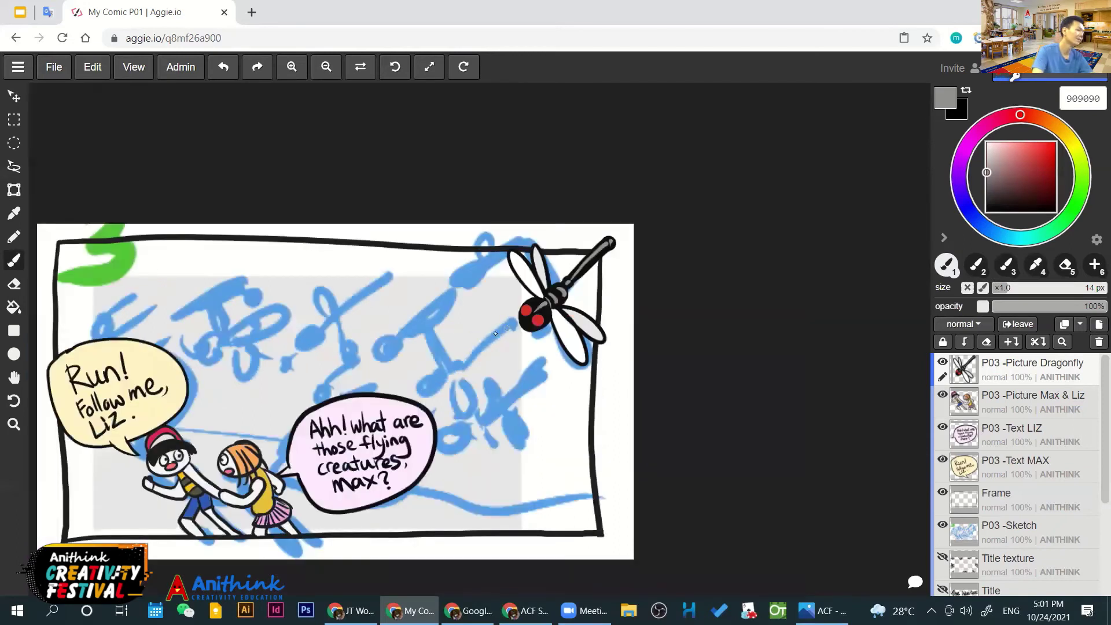
{"action": "scroll", "coordinate": [457, 333], "scroll_direction": "down", "scroll_amount": 2}
{"action": "scroll", "coordinate": [457, 333], "scroll_direction": "up", "scroll_amount": 5}
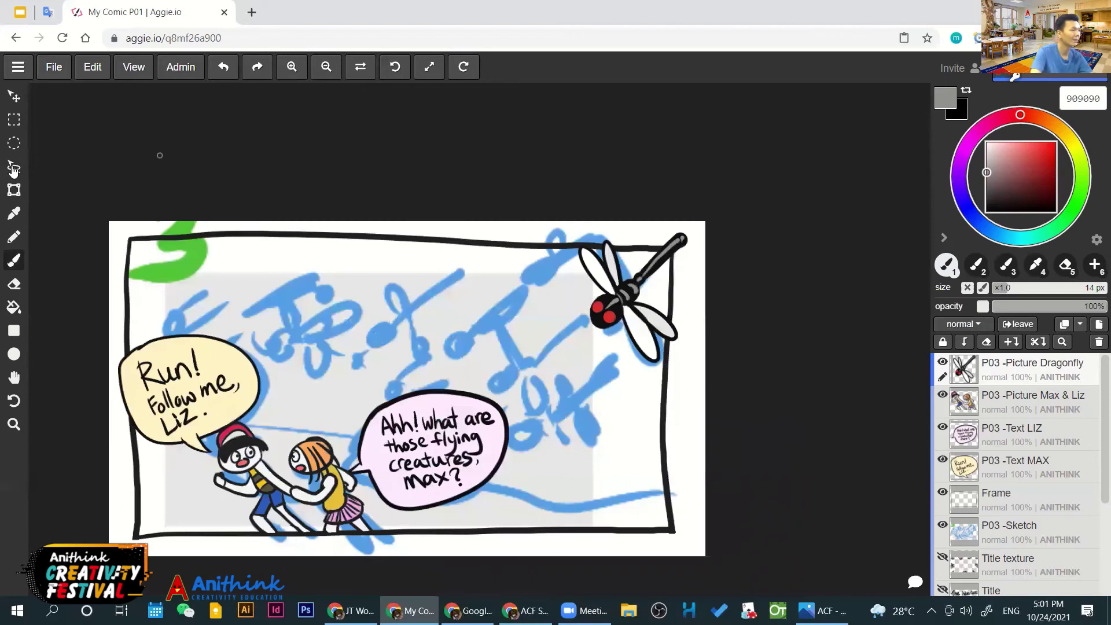
{"action": "key", "text": "v"}
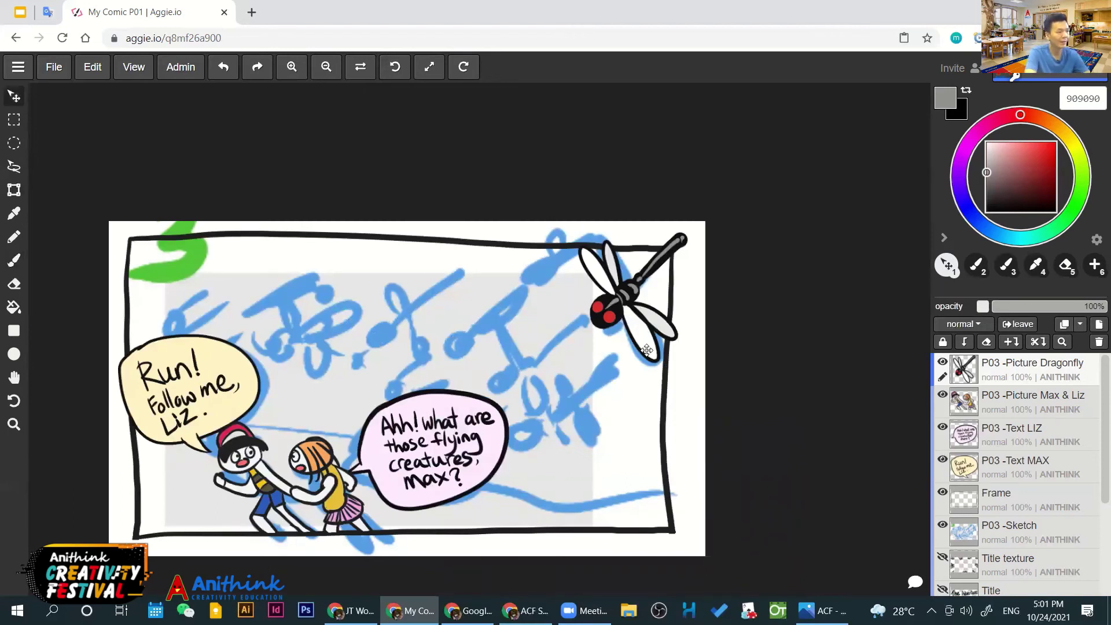
{"action": "scroll", "coordinate": [617, 330], "scroll_direction": "up", "scroll_amount": 4}
{"action": "scroll", "coordinate": [535, 326], "scroll_direction": "down", "scroll_amount": 1}
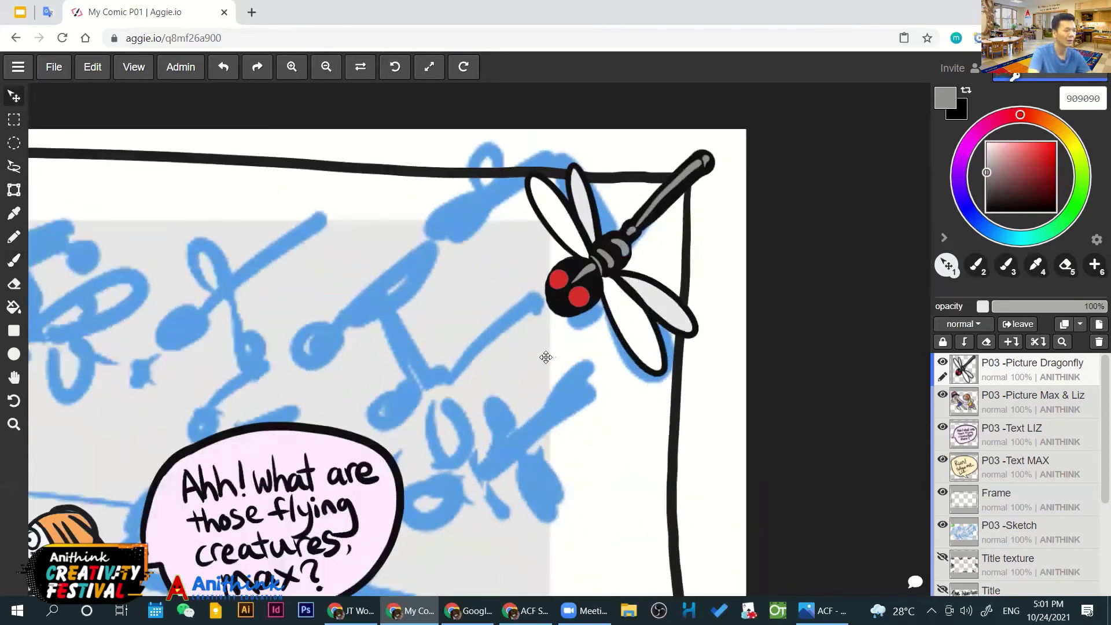
{"action": "left_click_drag", "start_coordinate": [503, 421], "coordinate": [533, 352]}
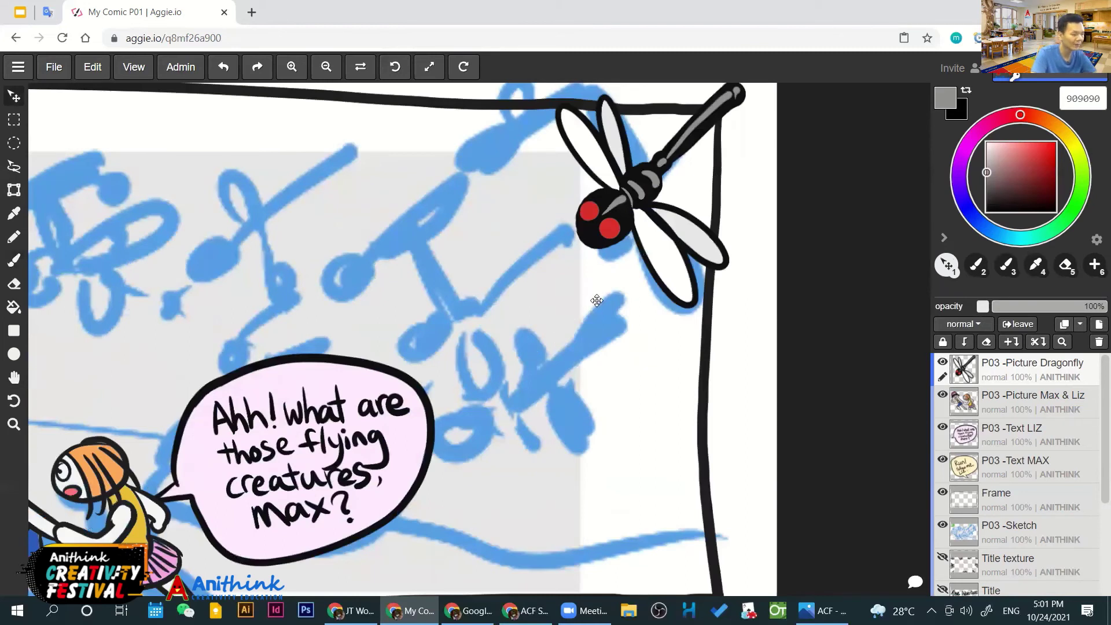
{"action": "key", "text": "i"}
{"action": "left_click", "coordinate": [592, 239]}
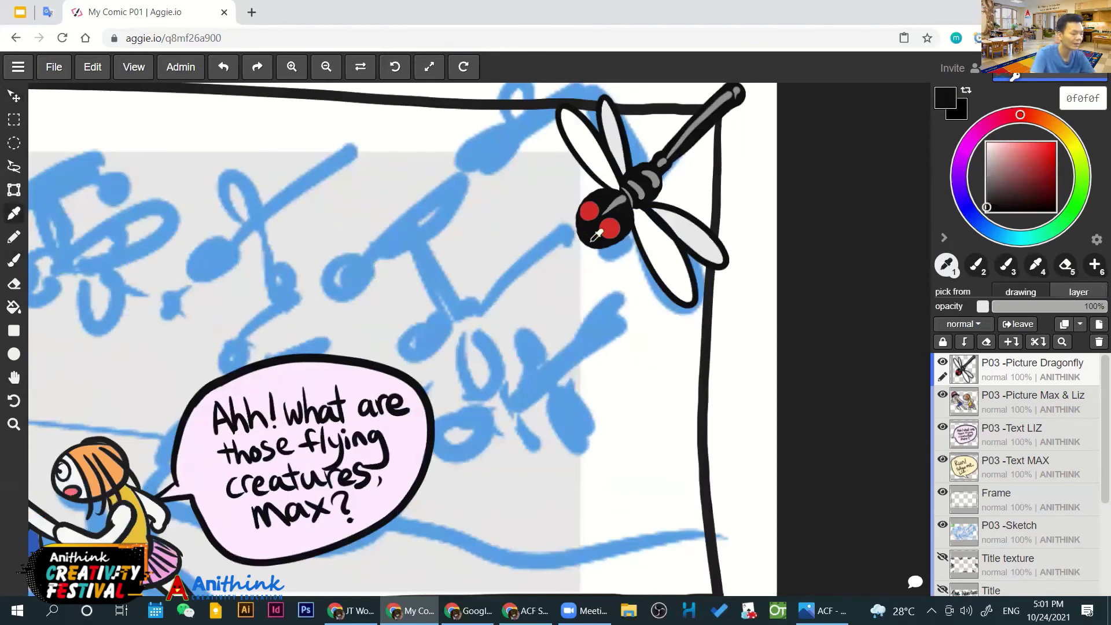
{"action": "key", "text": "b"}
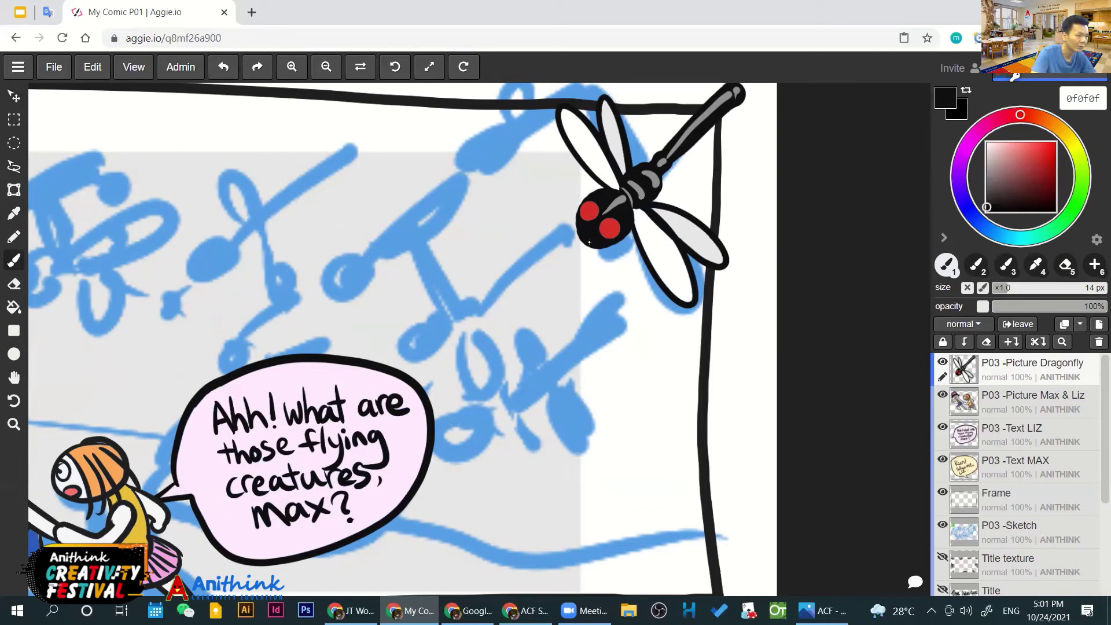
Fill the new dragonfly's upper-left and lower wings white beside the speech bubble
{"action": "mouse_move", "coordinate": [463, 415]}
{"action": "left_mouse_down"}
{"action": "mouse_move", "coordinate": [476, 437]}
{"action": "mouse_move", "coordinate": [463, 429]}
{"action": "mouse_move", "coordinate": [617, 309]}
{"action": "mouse_move", "coordinate": [520, 403]}
{"action": "mouse_move", "coordinate": [618, 317]}
{"action": "mouse_move", "coordinate": [524, 394]}
{"action": "left_mouse_up"}
{"action": "key", "text": "ctrl+z"}
{"action": "key", "text": "ctrl+z"}
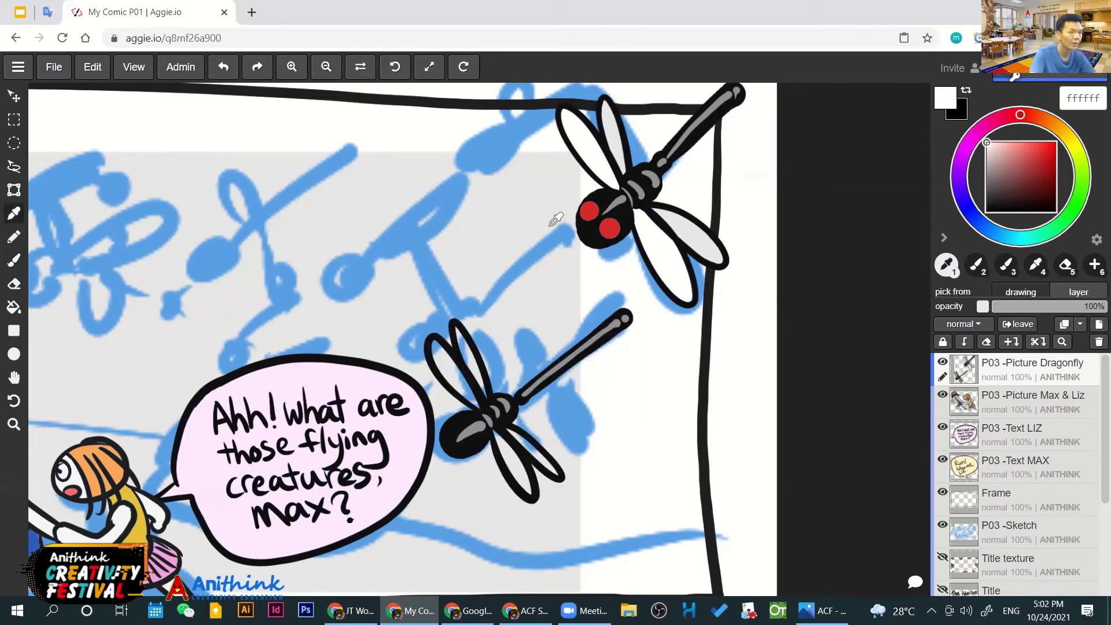
{"action": "key", "text": "x"}
{"action": "key", "text": "x"}
{"action": "key", "text": "x"}
{"action": "key", "text": "x"}
{"action": "key", "text": "x"}
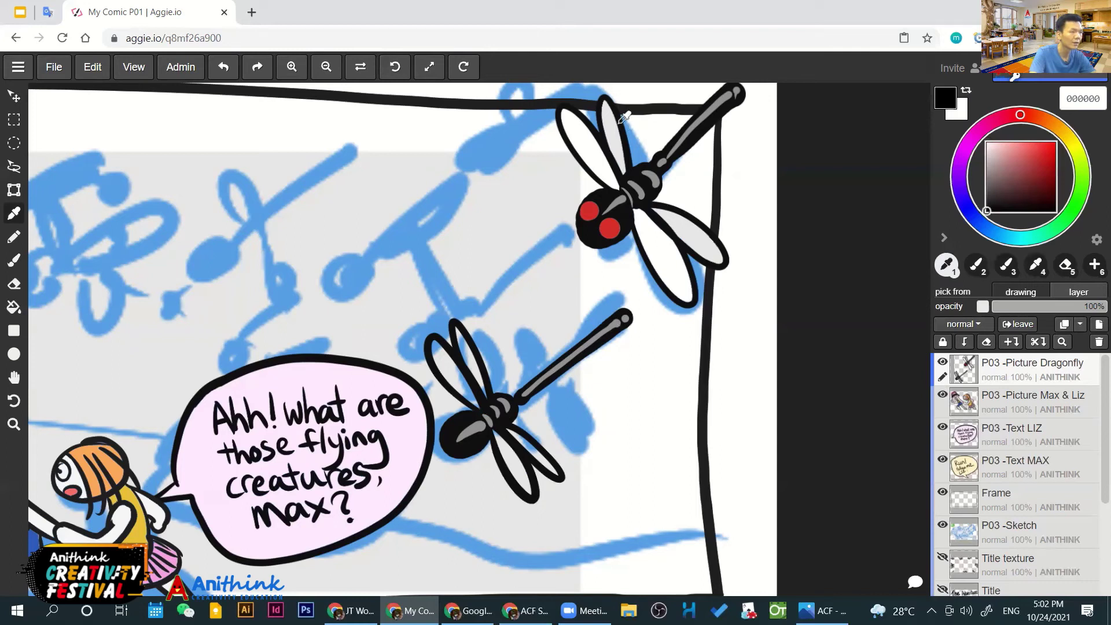
{"action": "left_click", "coordinate": [603, 144]}
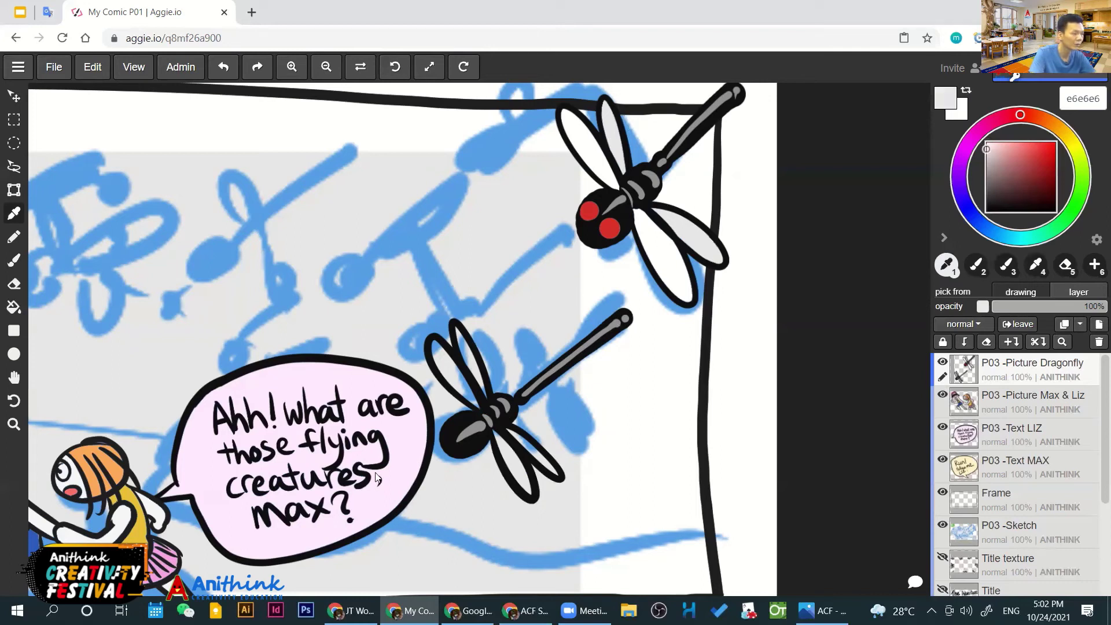
{"action": "key", "text": "g"}
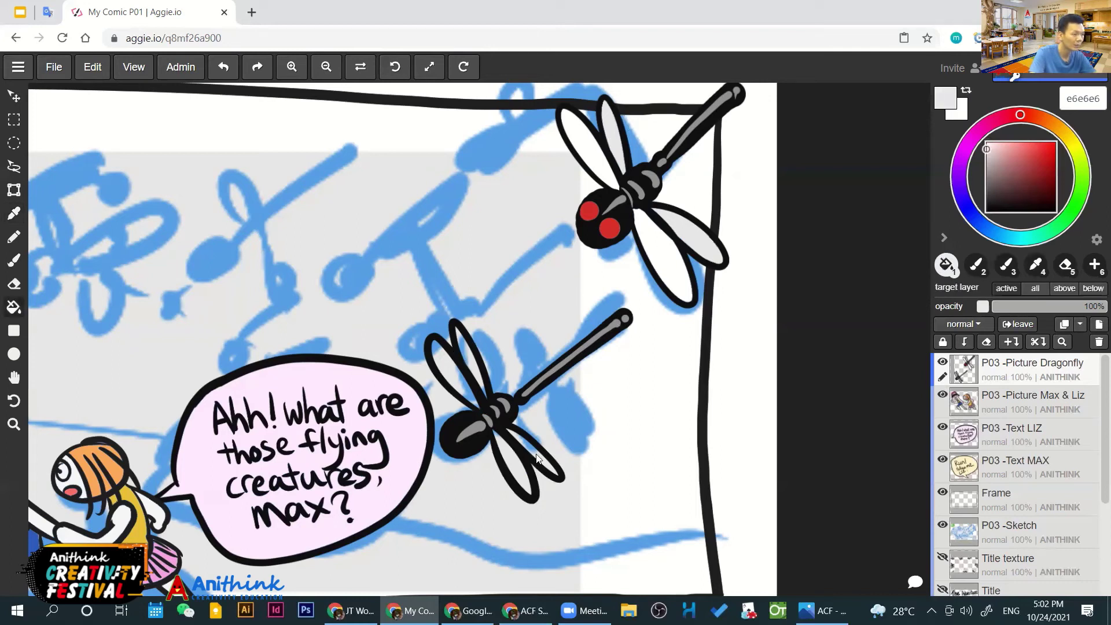
{"action": "key", "text": "x"}
{"action": "left_click", "coordinate": [451, 373]}
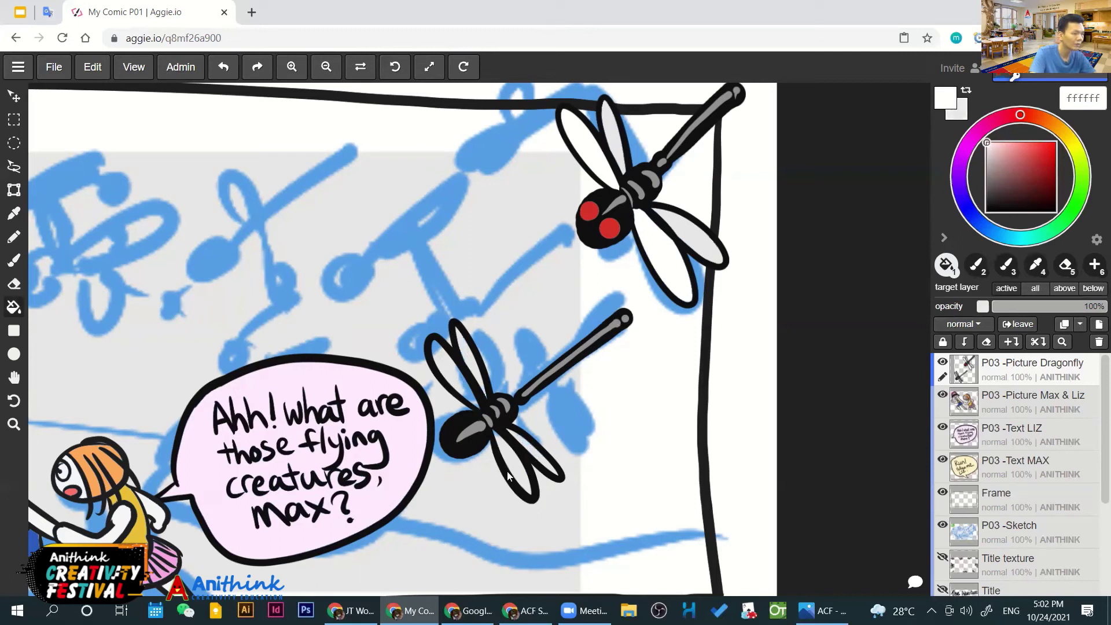
{"action": "left_click", "coordinate": [516, 470]}
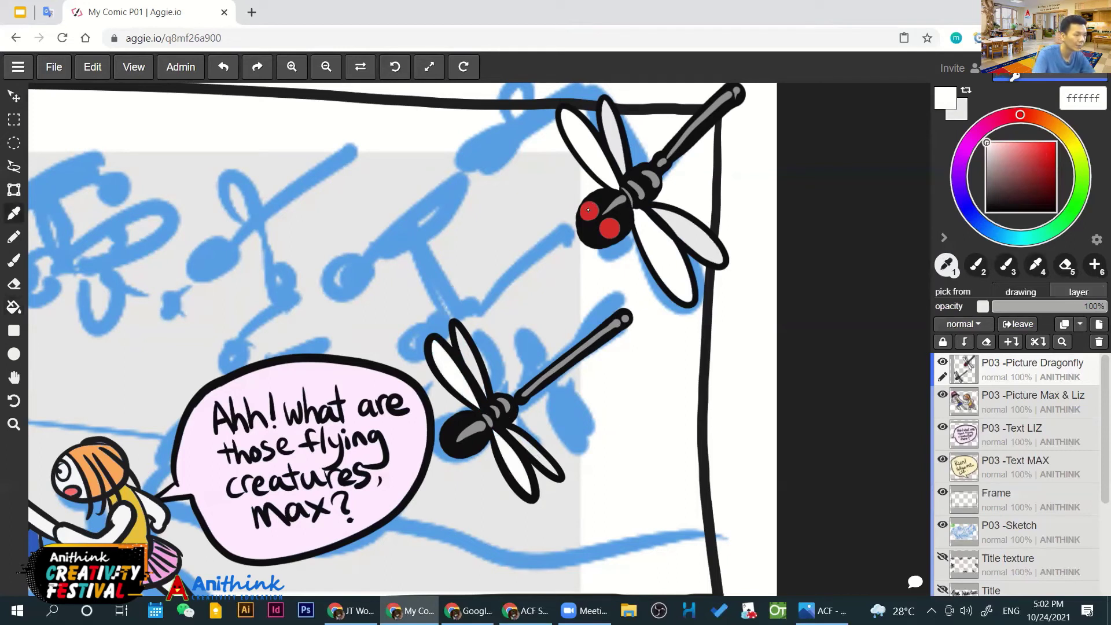
Dot the first dragonfly's red into both eyes of the new dragonfly
{"action": "left_click", "coordinate": [592, 207], "text": "alt"}
{"action": "key", "text": "b"}
{"action": "left_click", "coordinate": [452, 428]}
{"action": "left_click", "coordinate": [466, 445]}
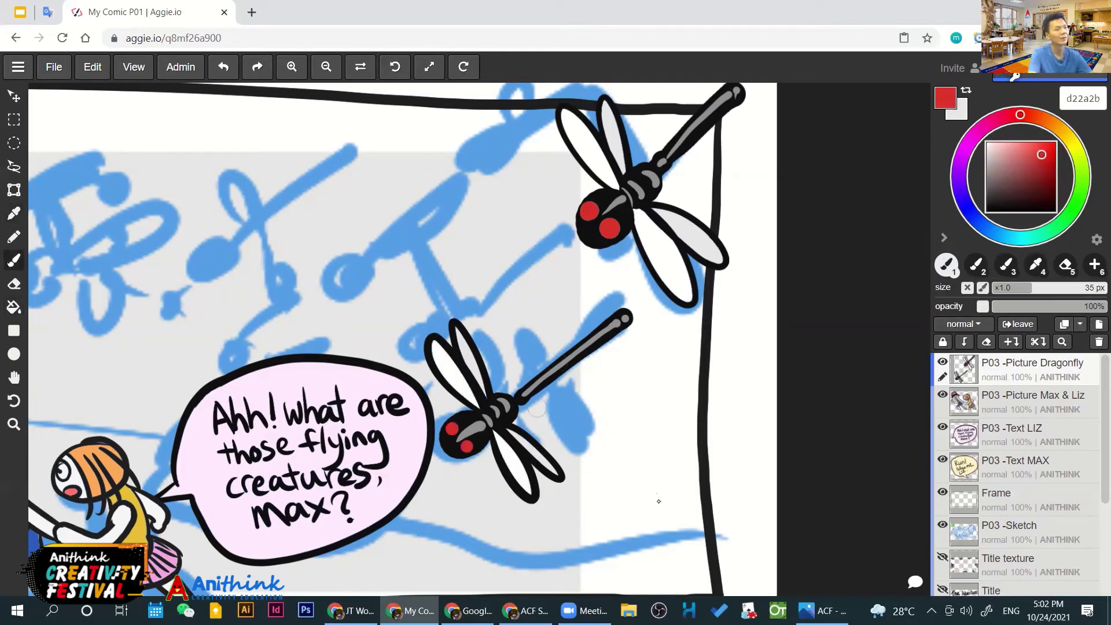
{"action": "key", "text": "minus"}
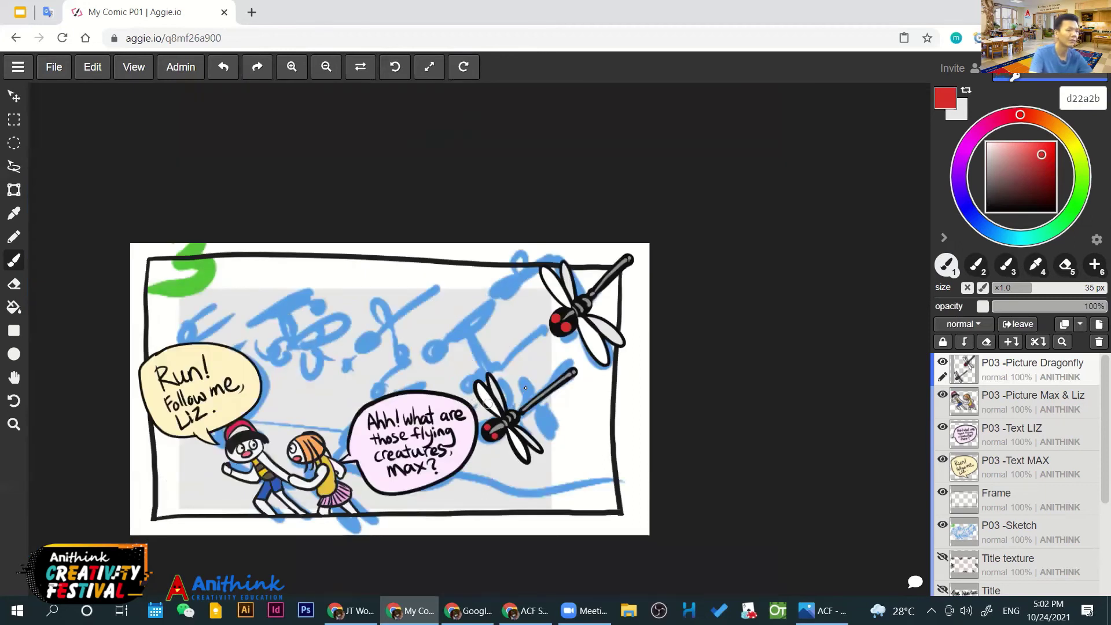
Duplicate the dragonfly layer and move the copy up-left, shrinking it
{"action": "scroll", "coordinate": [525, 388], "scroll_direction": "up", "scroll_amount": 1}
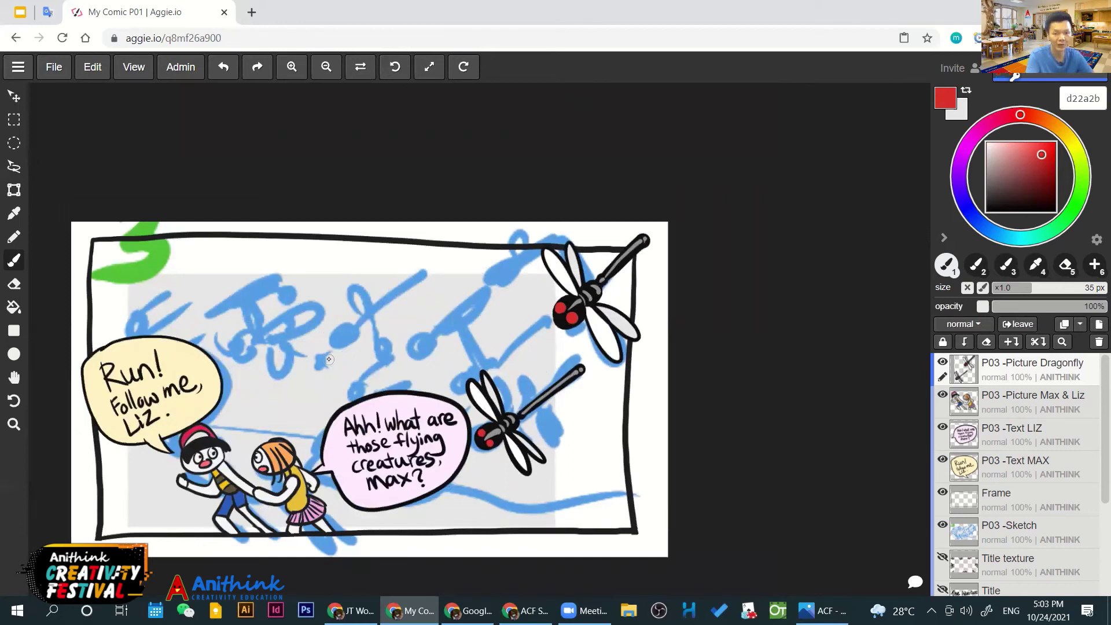
{"action": "left_click", "coordinate": [1065, 327]}
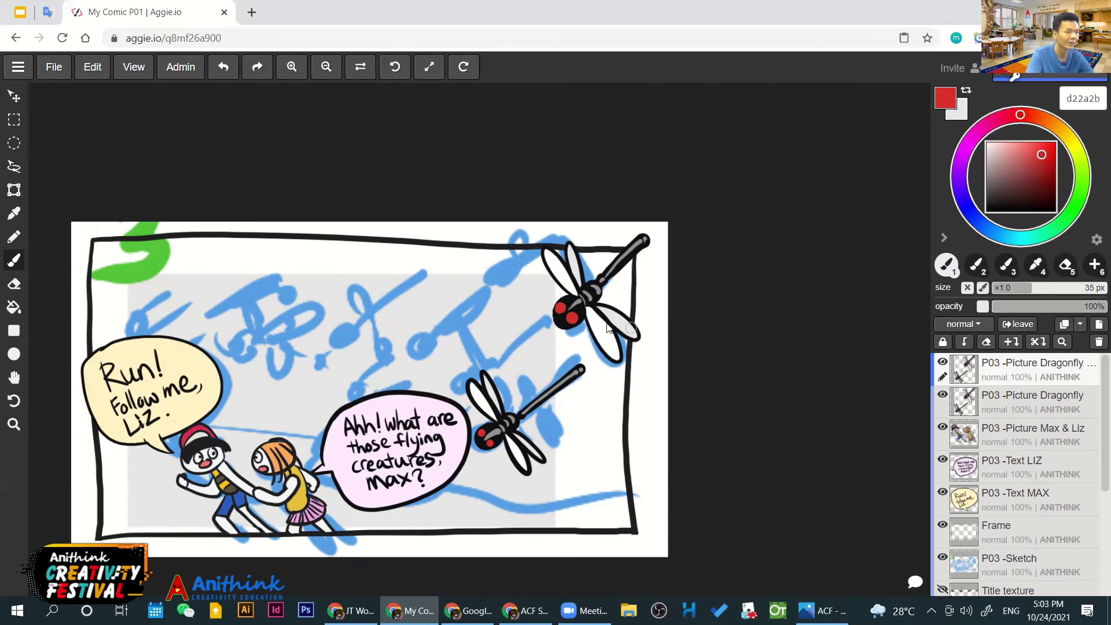
{"action": "left_click", "coordinate": [14, 190]}
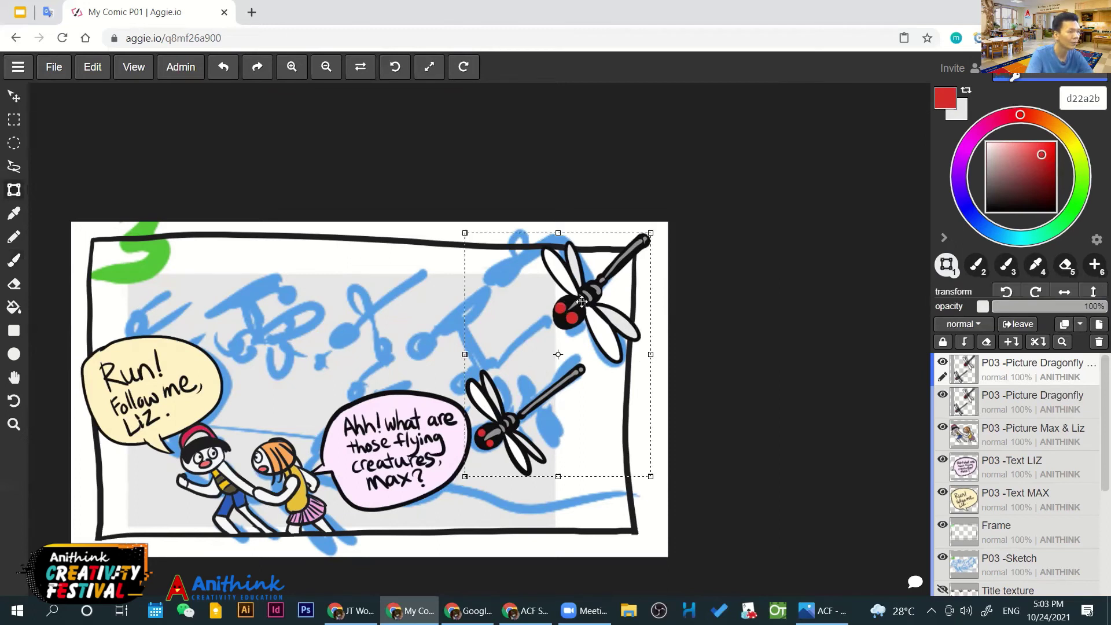
{"action": "left_click_drag", "start_coordinate": [484, 274], "coordinate": [338, 228]}
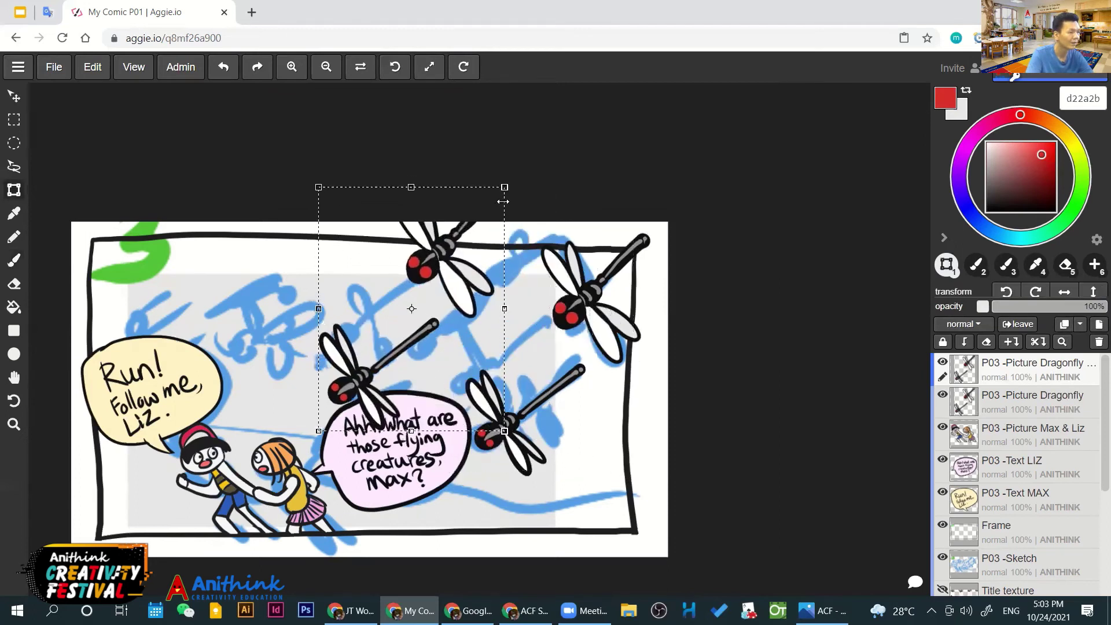
{"action": "left_click_drag", "start_coordinate": [500, 190], "coordinate": [428, 288]}
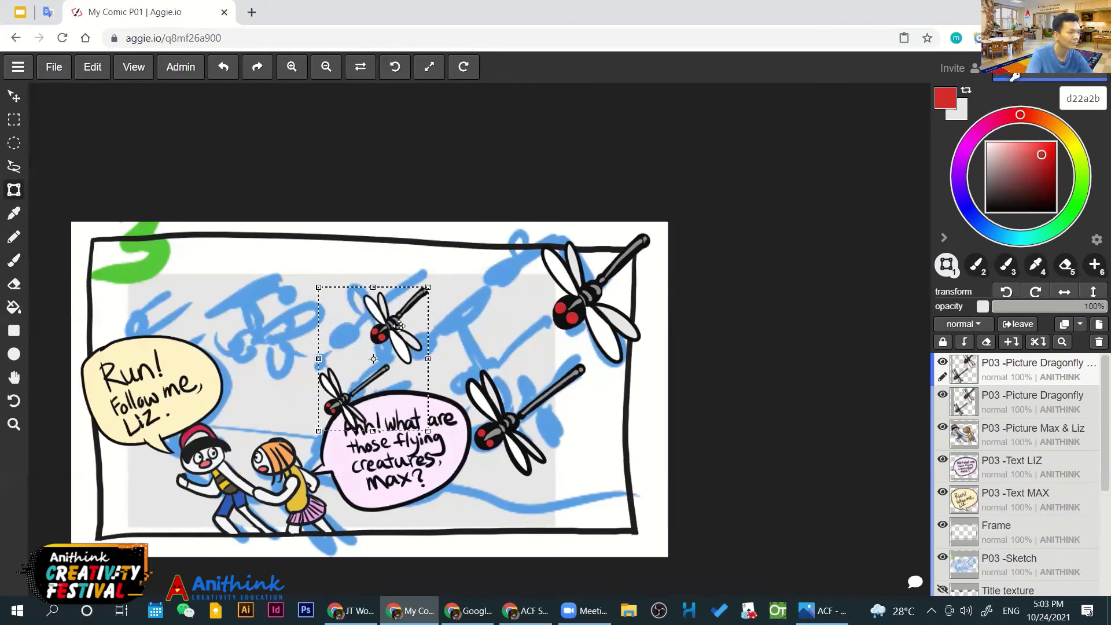
{"action": "left_click", "coordinate": [359, 68]}
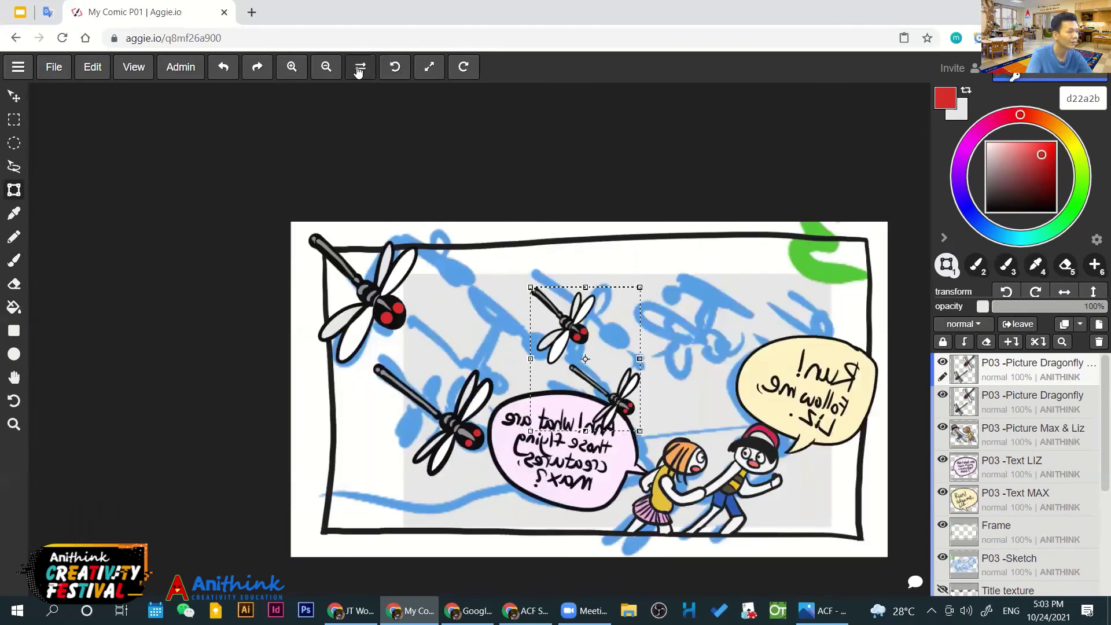
{"action": "left_click", "coordinate": [359, 67]}
{"action": "left_click", "coordinate": [359, 67]}
{"action": "left_click", "coordinate": [359, 68]}
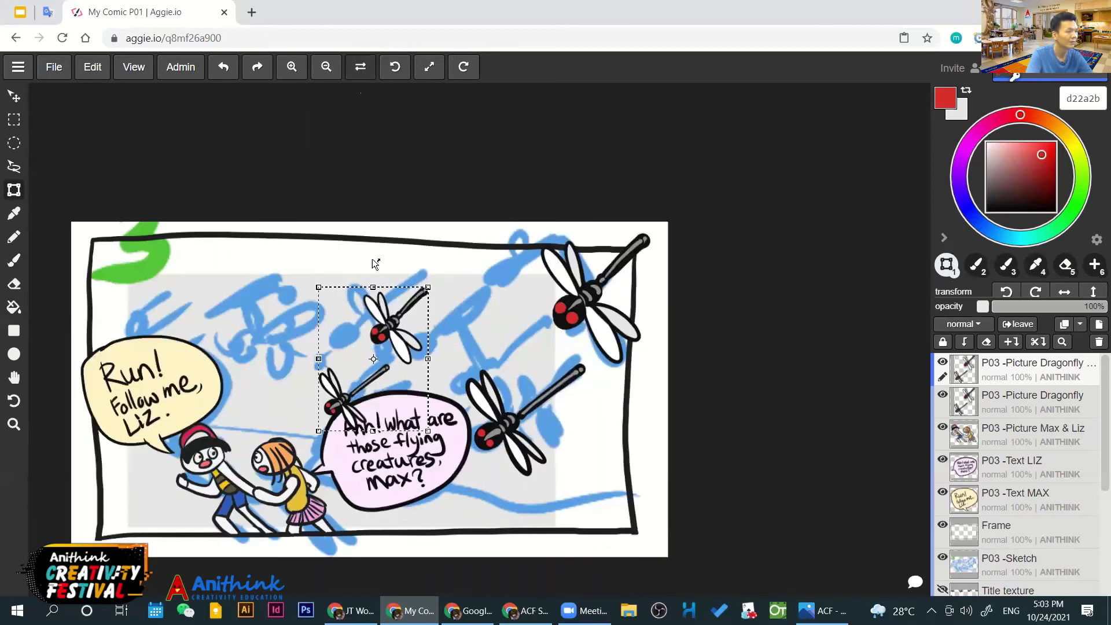
Resize slightly and place the small dragonfly pair above the pink speech bubble
{"action": "left_click_drag", "start_coordinate": [377, 320], "coordinate": [494, 265]}
{"action": "left_click_drag", "start_coordinate": [534, 229], "coordinate": [559, 238]}
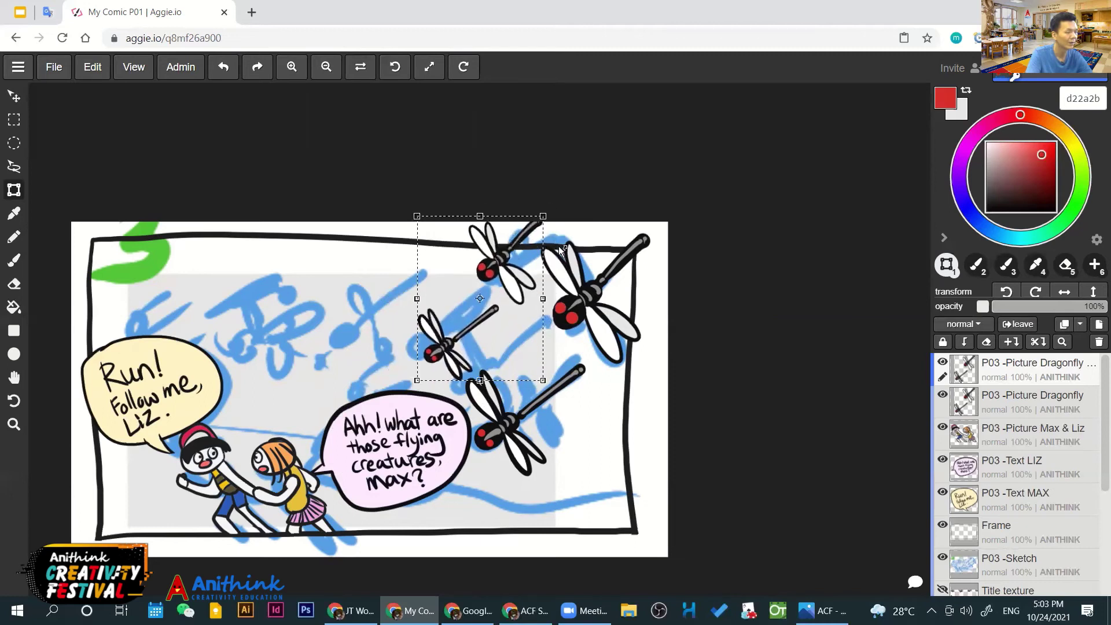
{"action": "left_click_drag", "start_coordinate": [486, 323], "coordinate": [459, 324]}
{"action": "mouse_move", "coordinate": [546, 202]}
{"action": "left_mouse_down"}
{"action": "mouse_move", "coordinate": [565, 177]}
{"action": "mouse_move", "coordinate": [555, 186]}
{"action": "left_mouse_up"}
{"action": "left_click_drag", "start_coordinate": [492, 250], "coordinate": [369, 314]}
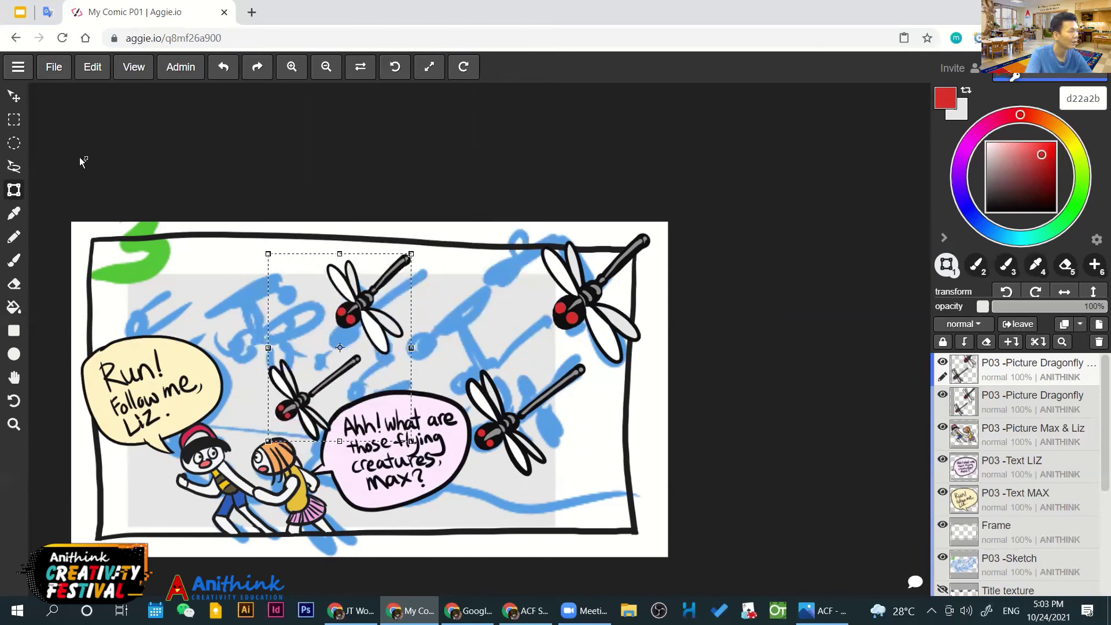
Lasso-select the upper small dragonfly and cut it out
{"action": "left_click", "coordinate": [14, 96]}
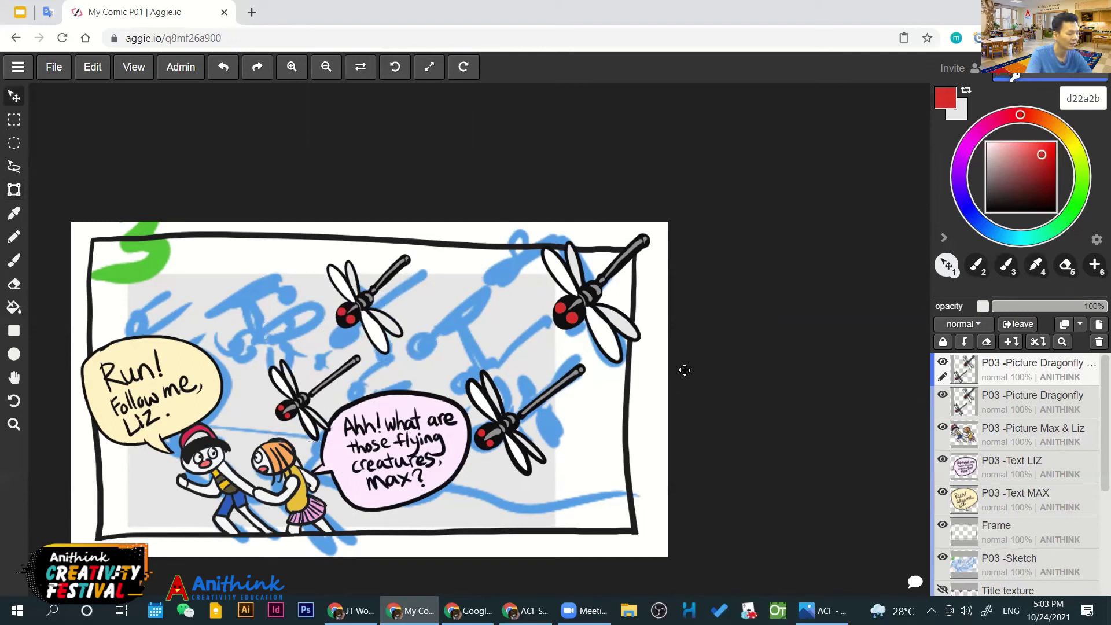
{"action": "key", "text": "l"}
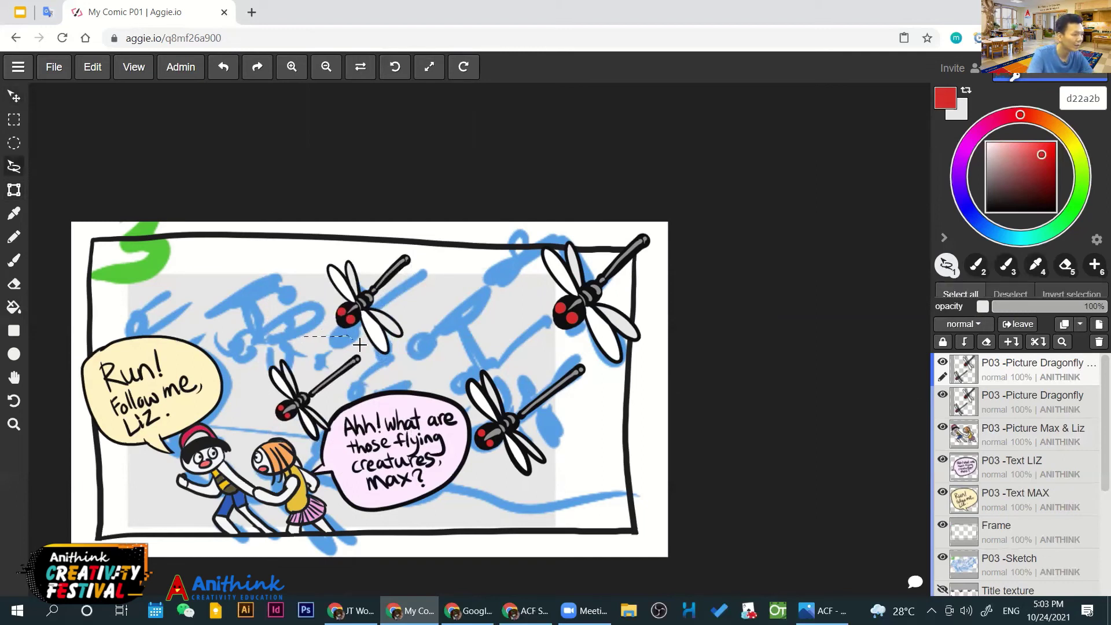
{"action": "mouse_move", "coordinate": [456, 310]}
{"action": "left_mouse_down"}
{"action": "mouse_move", "coordinate": [442, 232]}
{"action": "mouse_move", "coordinate": [340, 215]}
{"action": "left_mouse_up"}
{"action": "left_click_drag", "start_coordinate": [301, 312], "coordinate": [301, 315]}
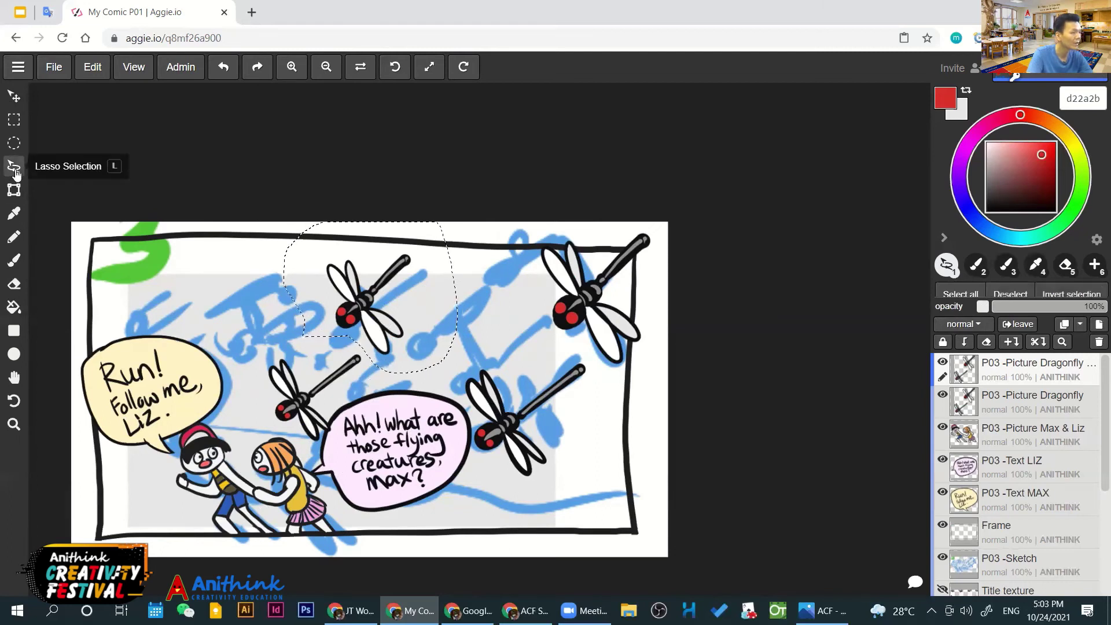
{"action": "key", "text": "ctrl+x"}
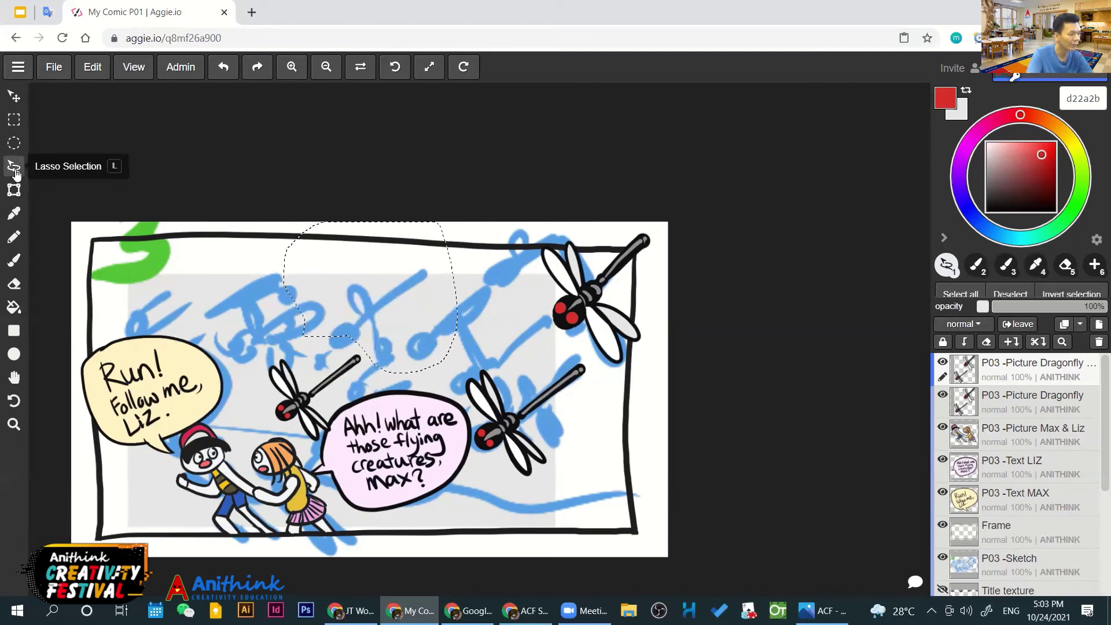
{"action": "key", "text": "ctrl+v"}
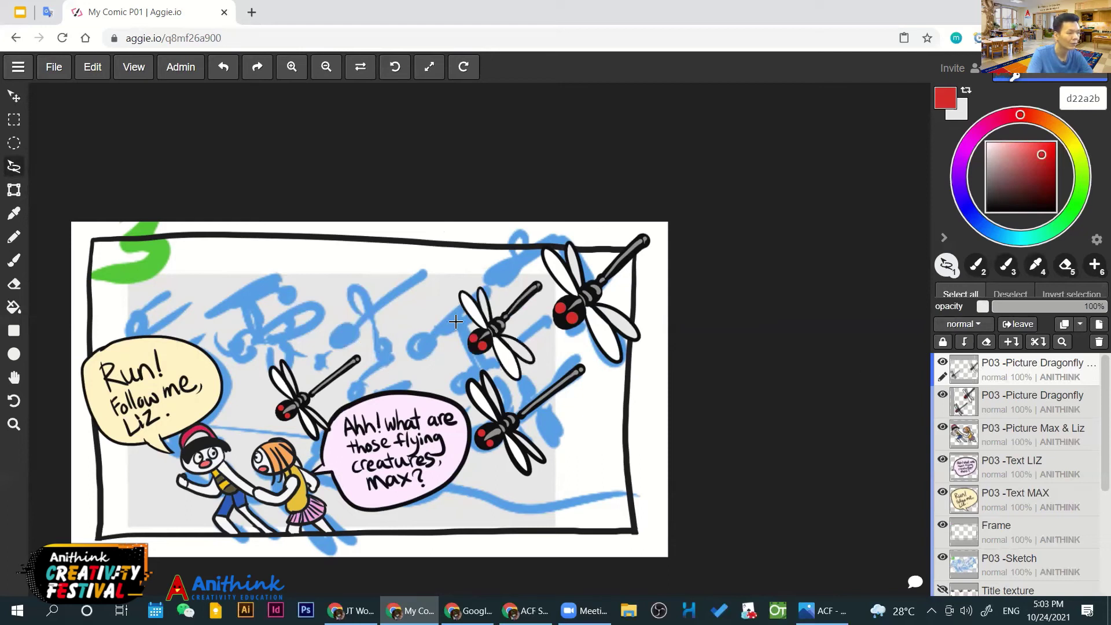
{"action": "key", "text": "ctrl+z"}
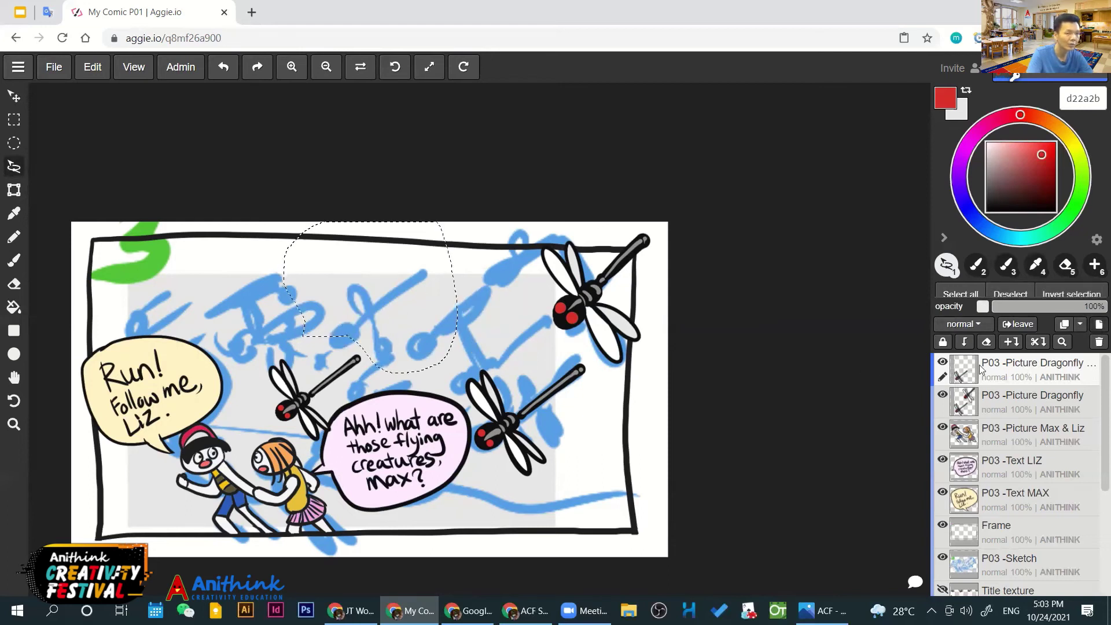
Paste the dragonfly onto a new layer, moving it left and rotating it
{"action": "key", "text": "ctrl+shift+n"}
{"action": "key", "text": "ctrl+v"}
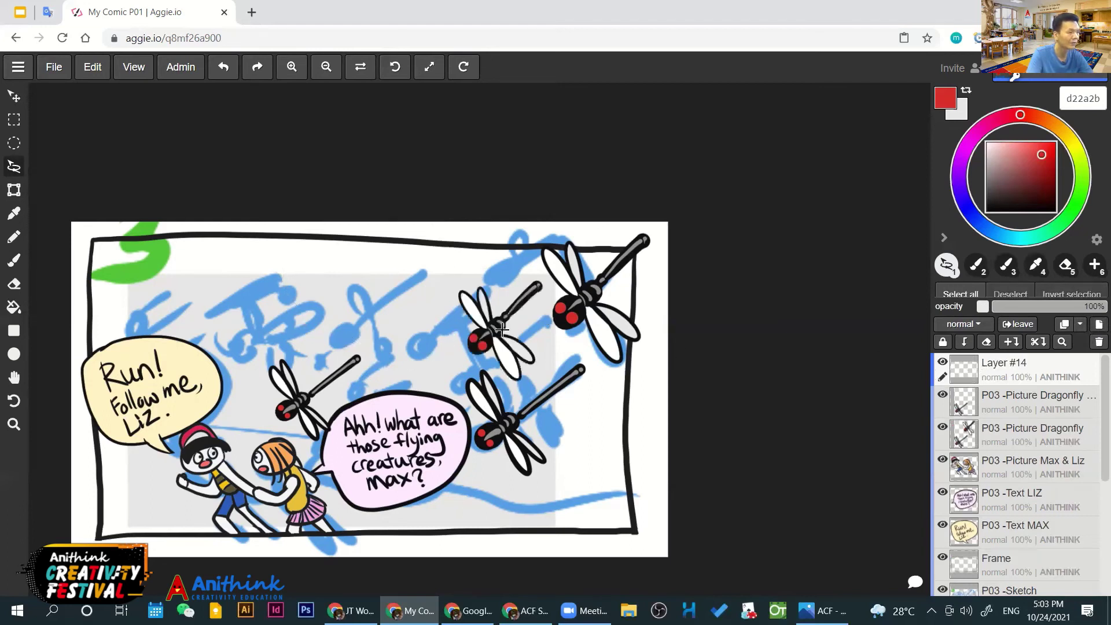
{"action": "key", "text": "v"}
{"action": "left_click_drag", "start_coordinate": [494, 330], "coordinate": [320, 334]}
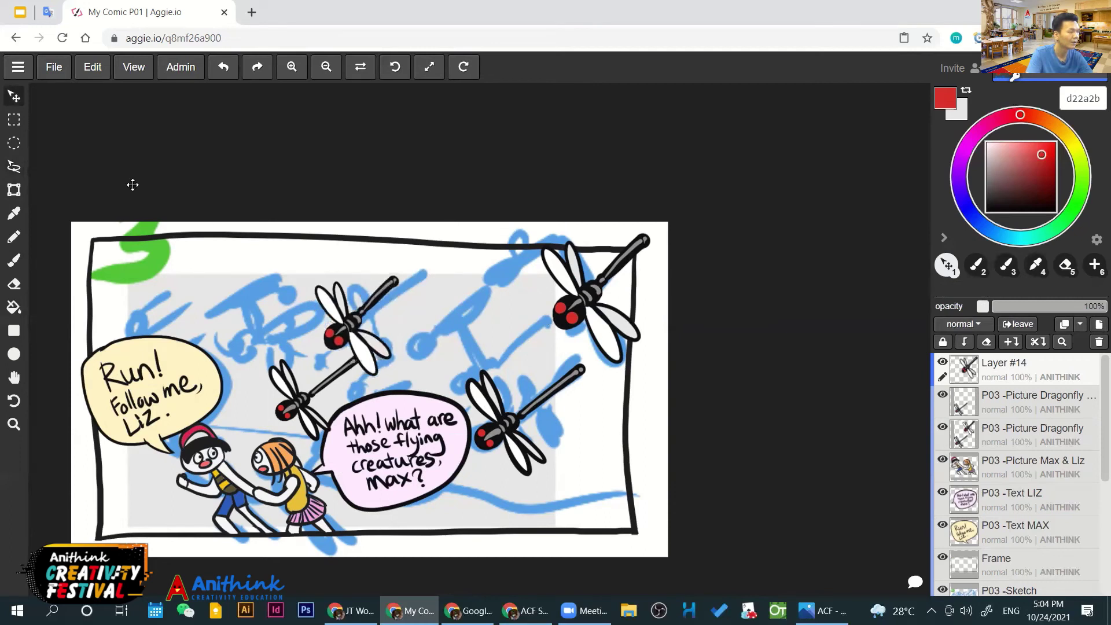
{"action": "key", "text": "t"}
{"action": "left_click_drag", "start_coordinate": [425, 257], "coordinate": [433, 258]}
{"action": "key", "text": "v"}
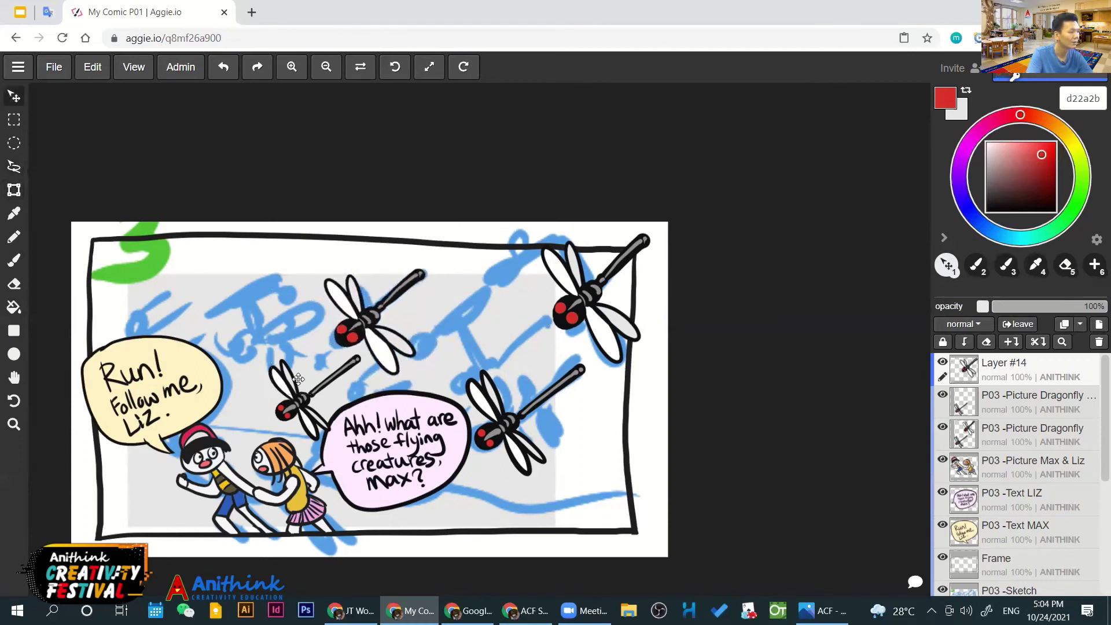
Raise the lower-left dragonfly, then duplicate its layer and move the copy left
{"action": "left_click", "coordinate": [1010, 409]}
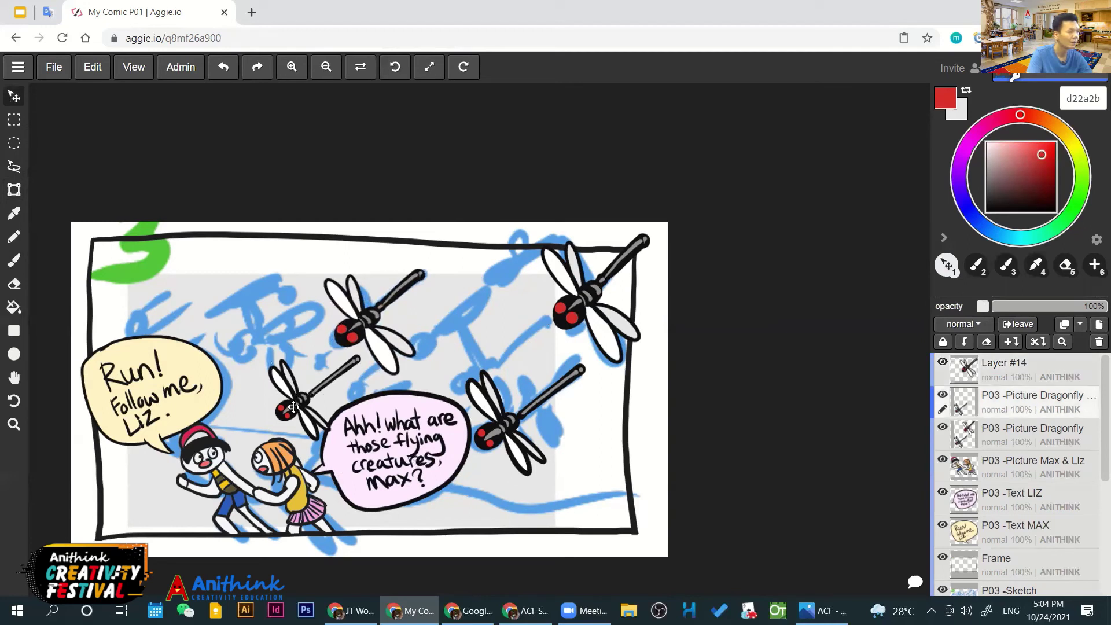
{"action": "left_click_drag", "start_coordinate": [493, 341], "coordinate": [493, 280]}
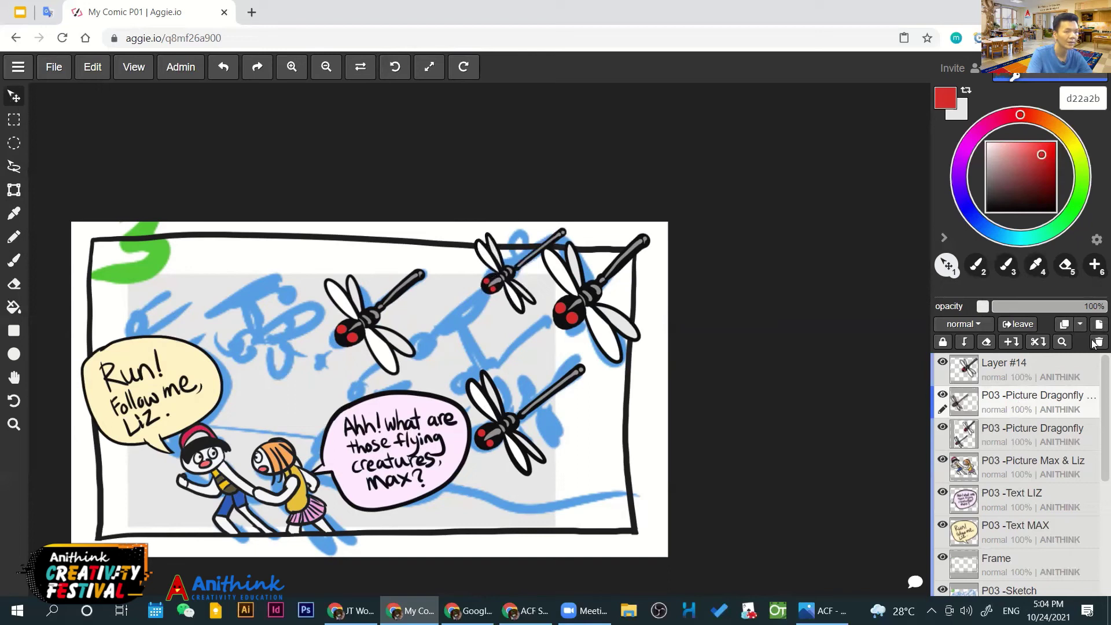
{"action": "left_click", "coordinate": [1063, 325]}
{"action": "left_click_drag", "start_coordinate": [524, 242], "coordinate": [274, 329]}
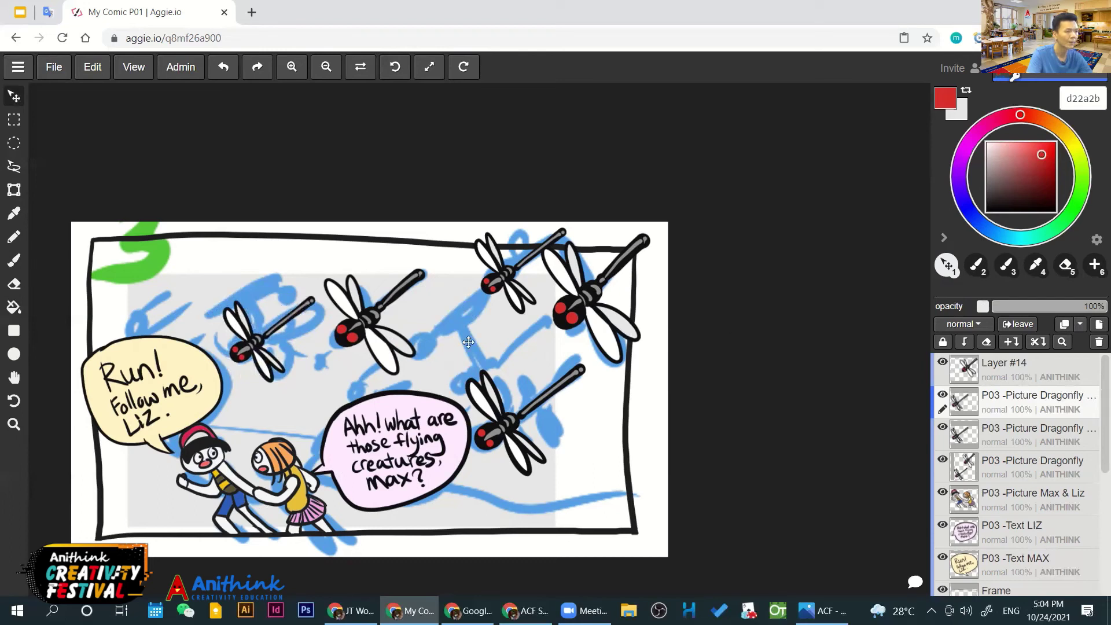
Duplicate the Layer #14 dragonfly and place the copy above the Run! bubble
{"action": "left_click", "coordinate": [1065, 324]}
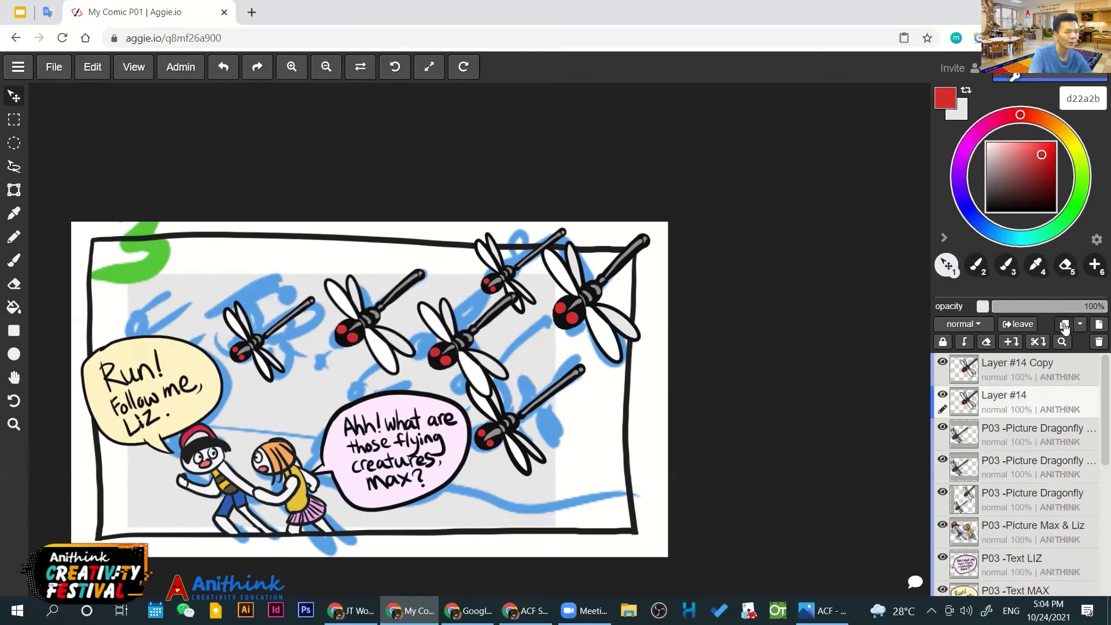
{"action": "left_click_drag", "start_coordinate": [352, 326], "coordinate": [147, 315]}
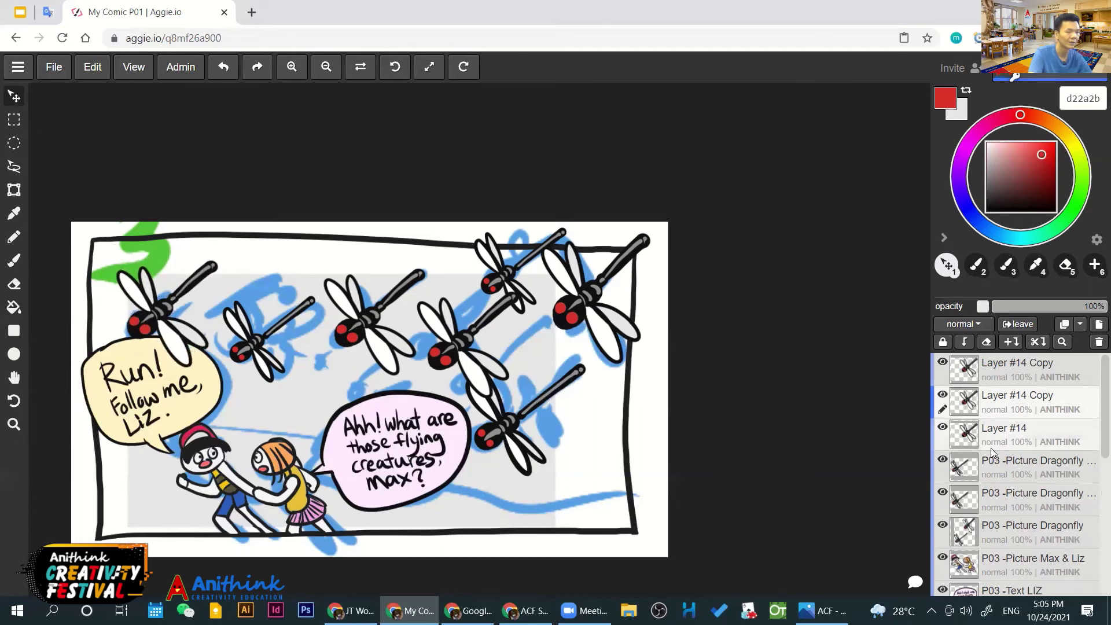
{"action": "scroll", "coordinate": [990, 448], "scroll_direction": "down", "scroll_amount": 3}
{"action": "scroll", "coordinate": [990, 448], "scroll_direction": "up", "scroll_amount": 3}
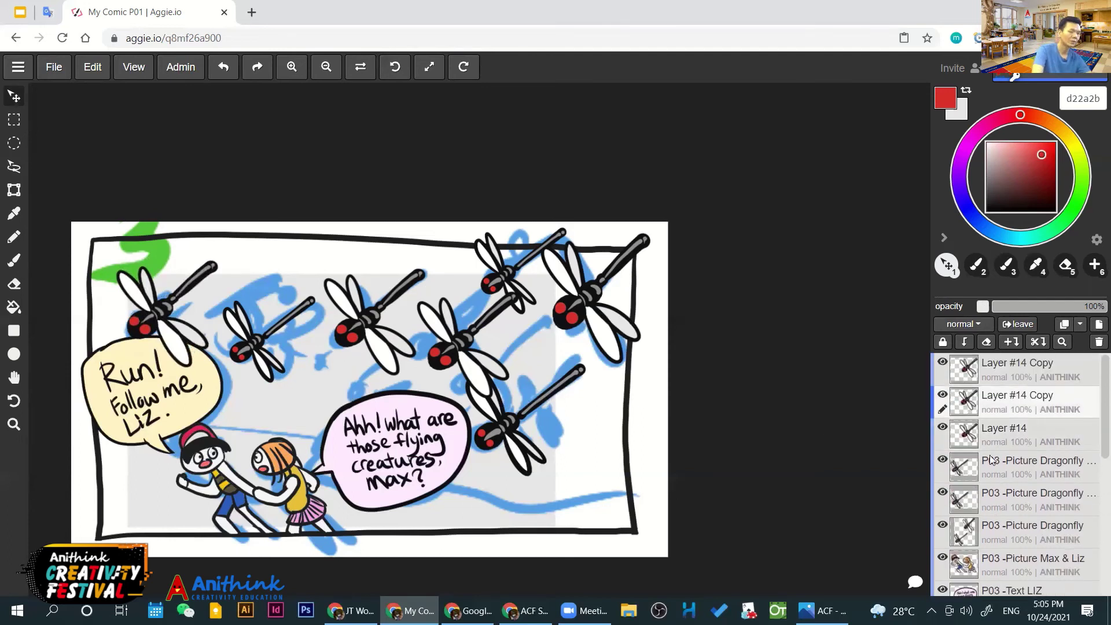
{"action": "mouse_move", "coordinate": [1024, 532]}
{"action": "left_mouse_down"}
{"action": "mouse_move", "coordinate": [1023, 594]}
{"action": "mouse_move", "coordinate": [1014, 542]}
{"action": "left_mouse_up"}
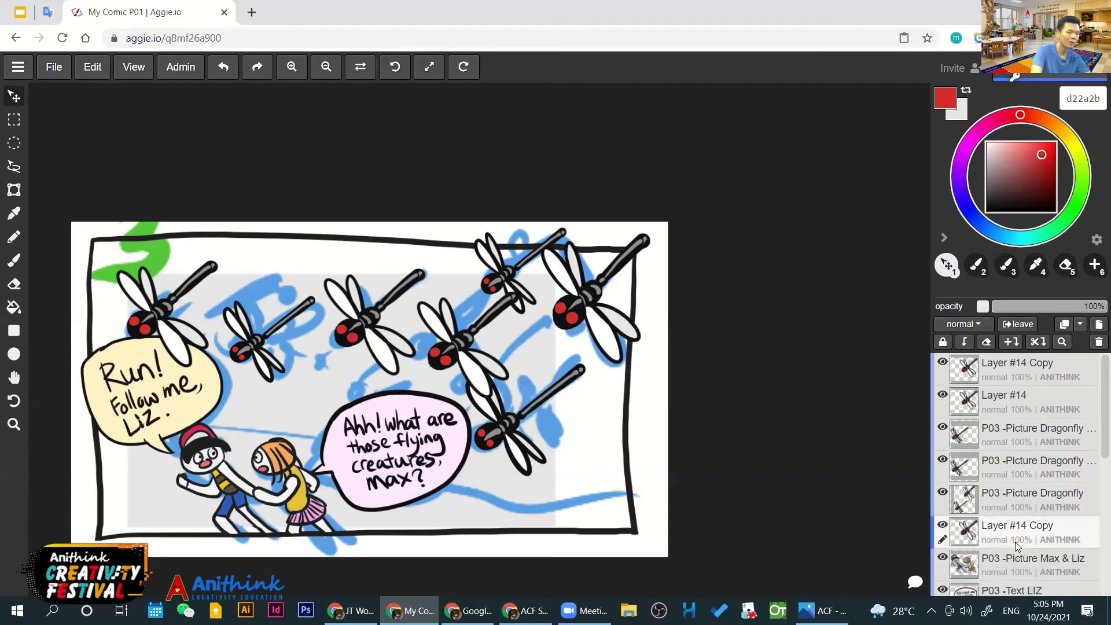
{"action": "scroll", "coordinate": [995, 463], "scroll_direction": "down", "scroll_amount": 5}
{"action": "scroll", "coordinate": [976, 428], "scroll_direction": "up", "scroll_amount": 1}
{"action": "mouse_move", "coordinate": [1006, 372]}
{"action": "left_mouse_down"}
{"action": "mouse_move", "coordinate": [1004, 505]}
{"action": "mouse_move", "coordinate": [1011, 481]}
{"action": "left_mouse_up"}
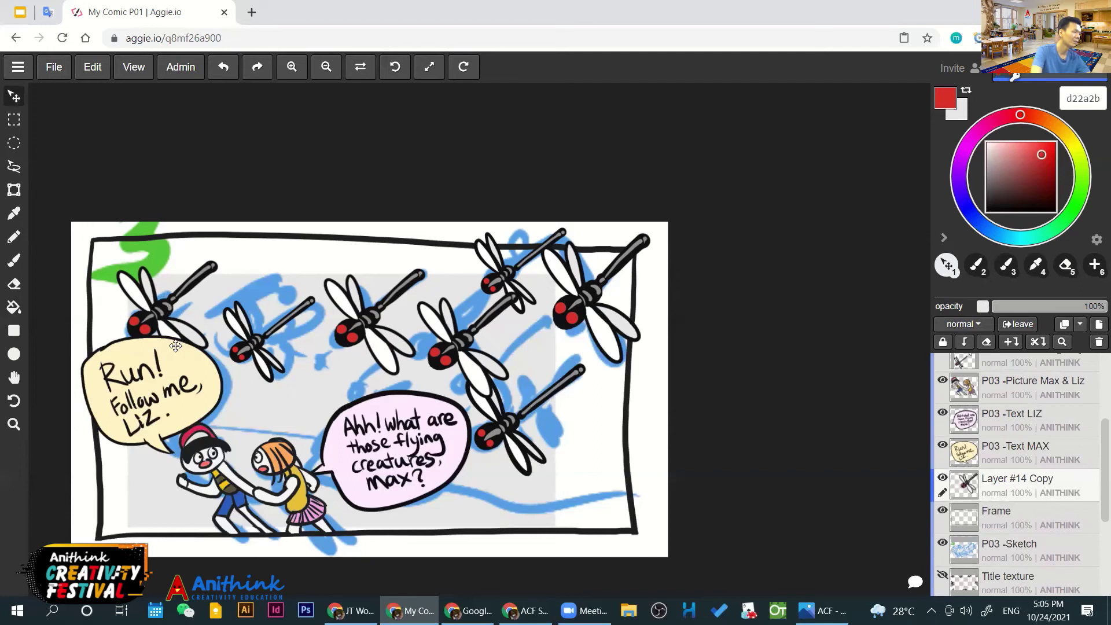
{"action": "key", "text": "Delete"}
{"action": "key", "text": "ctrl+z"}
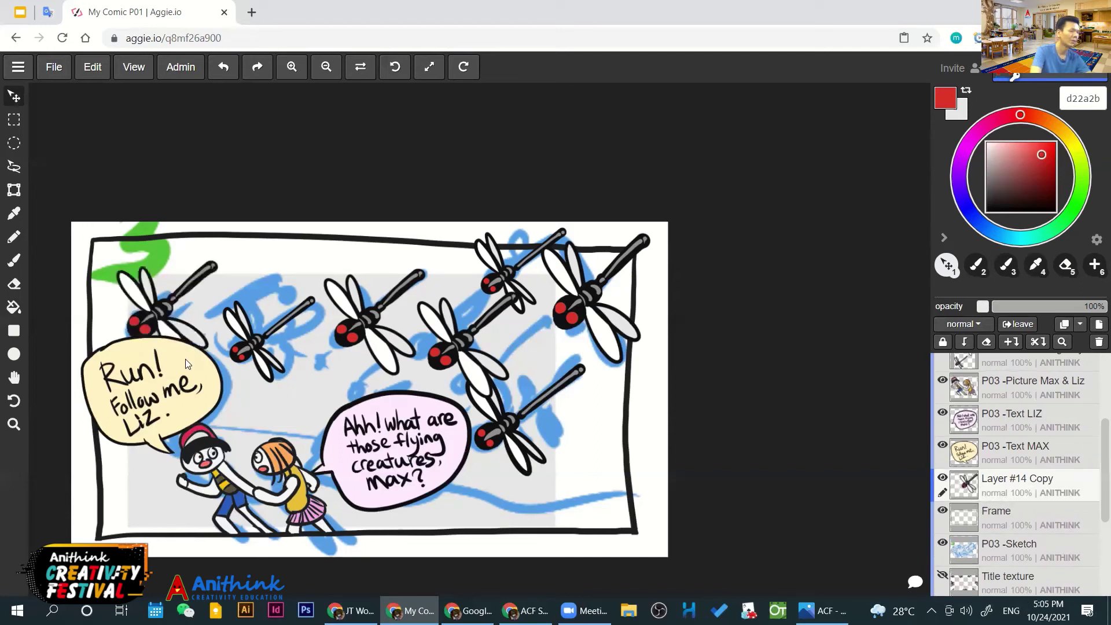
{"action": "left_click_drag", "start_coordinate": [998, 481], "coordinate": [1002, 448]}
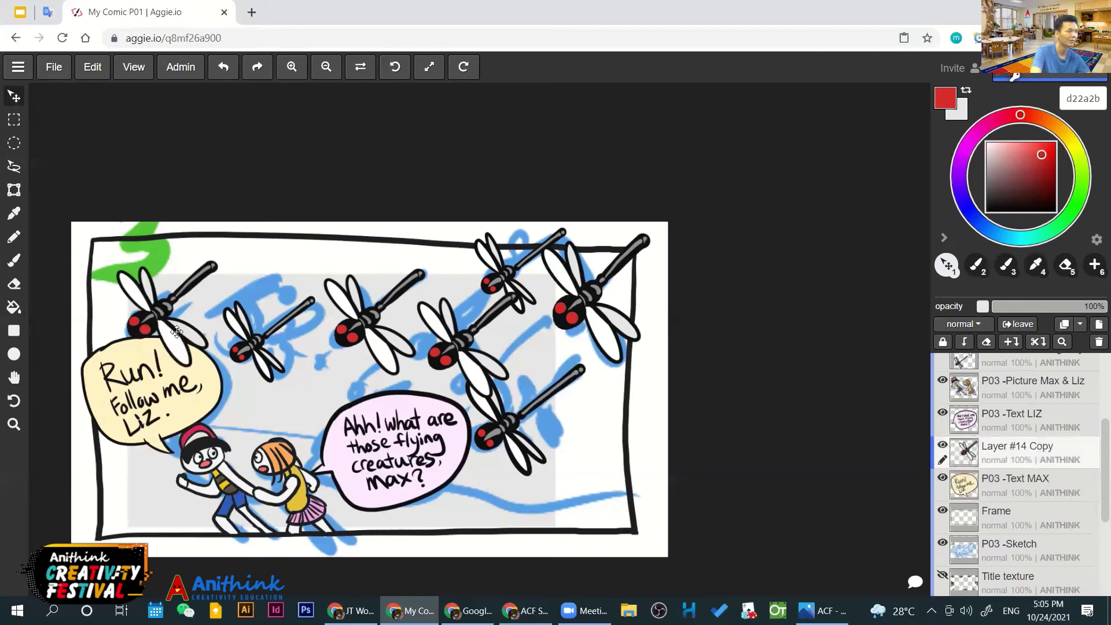
{"action": "left_click_drag", "start_coordinate": [169, 322], "coordinate": [174, 317]}
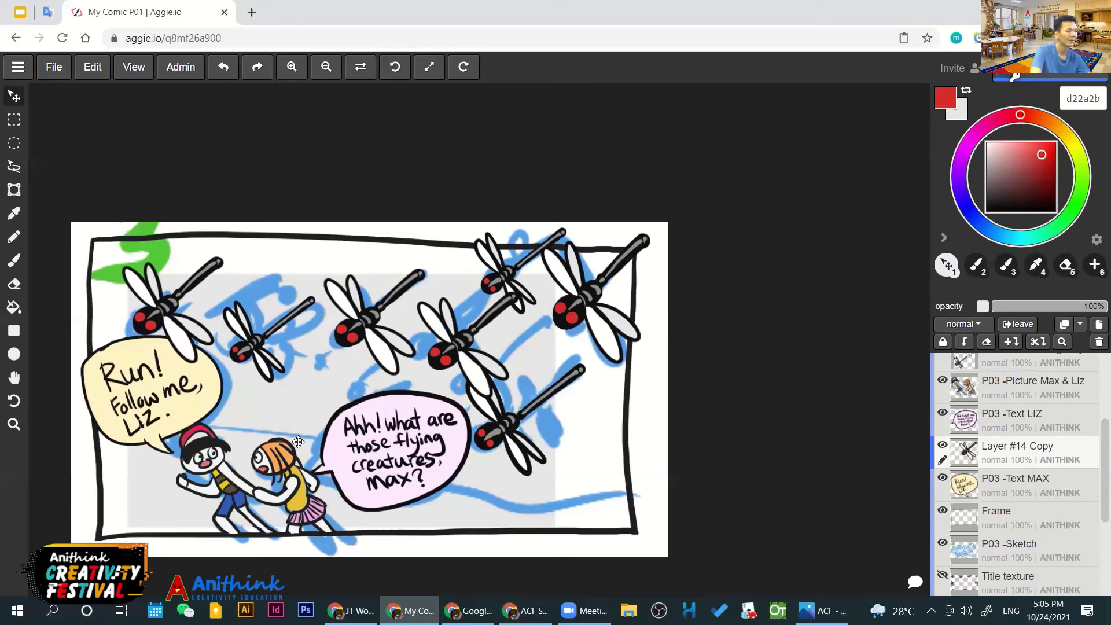
Move the lower copied dragonfly layer above the Picture Max & Liz layer
{"action": "scroll", "coordinate": [1076, 472], "scroll_direction": "up", "scroll_amount": 5}
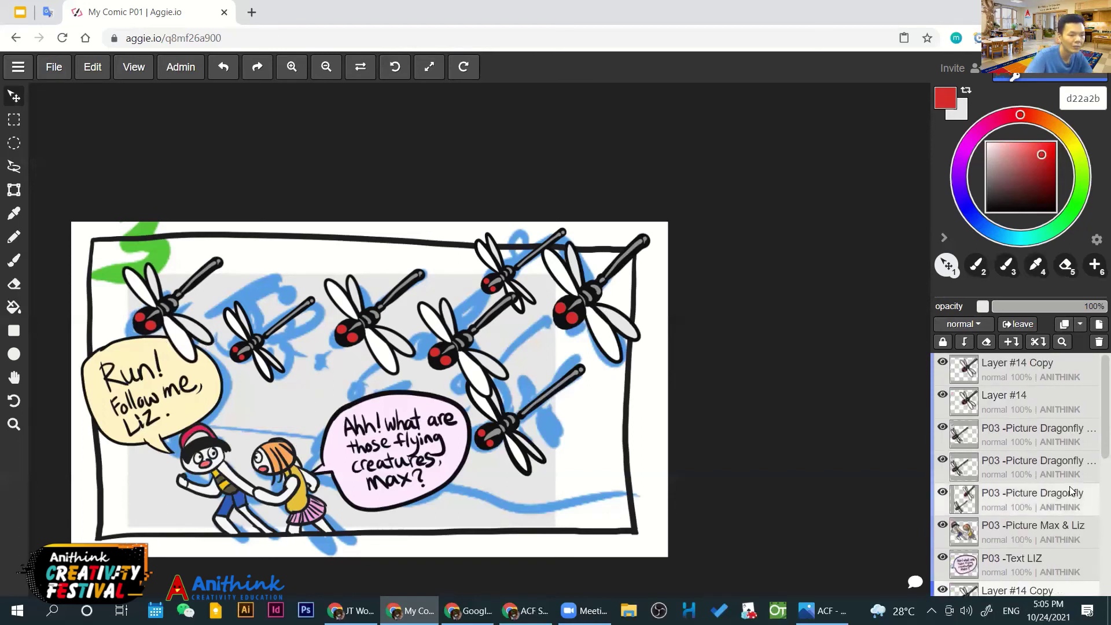
{"action": "scroll", "coordinate": [1021, 506], "scroll_direction": "down", "scroll_amount": 3}
{"action": "left_click", "coordinate": [1020, 506]}
{"action": "scroll", "coordinate": [1017, 524], "scroll_direction": "up", "scroll_amount": 1}
{"action": "left_click_drag", "start_coordinate": [1009, 539], "coordinate": [1009, 480]}
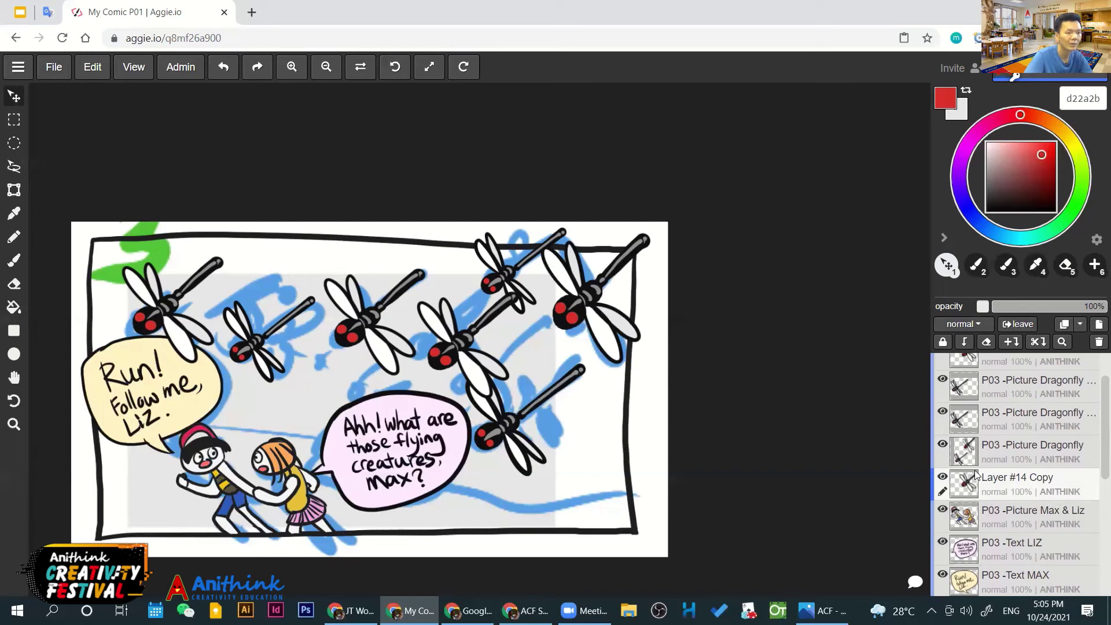
{"action": "scroll", "coordinate": [995, 452], "scroll_direction": "up", "scroll_amount": 2}
Identify each dragonfly's layer and nudge the middle dragonfly slightly up and left
{"action": "left_click", "coordinate": [942, 362]}
{"action": "left_click", "coordinate": [942, 362]}
{"action": "left_click", "coordinate": [941, 362]}
{"action": "left_click", "coordinate": [942, 363]}
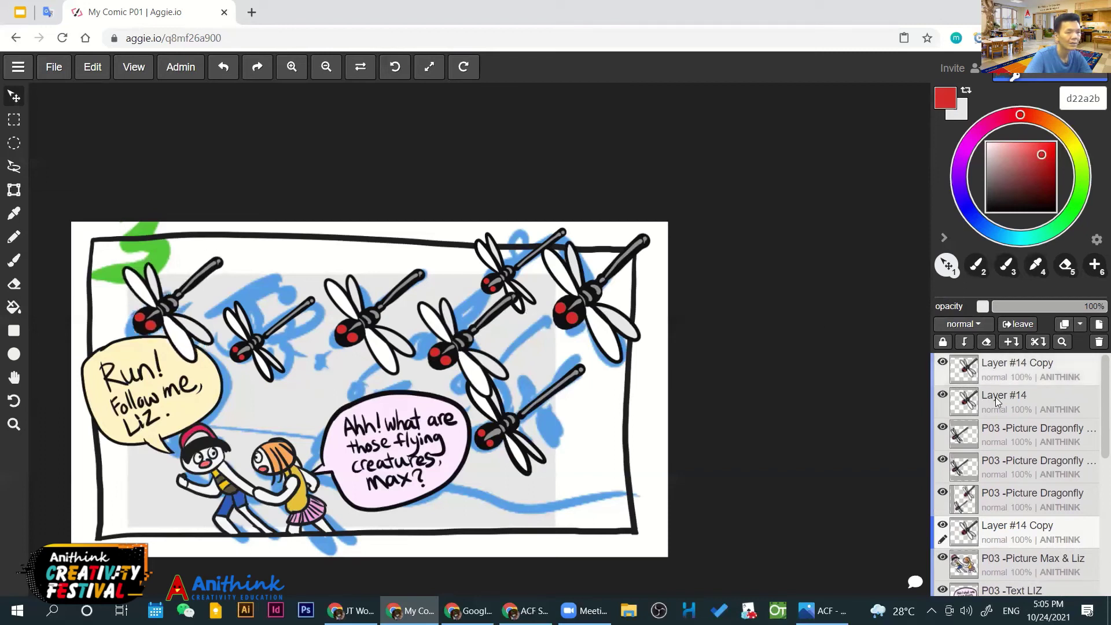
{"action": "left_click", "coordinate": [958, 400]}
{"action": "left_click", "coordinate": [943, 395]}
{"action": "left_click", "coordinate": [943, 395]}
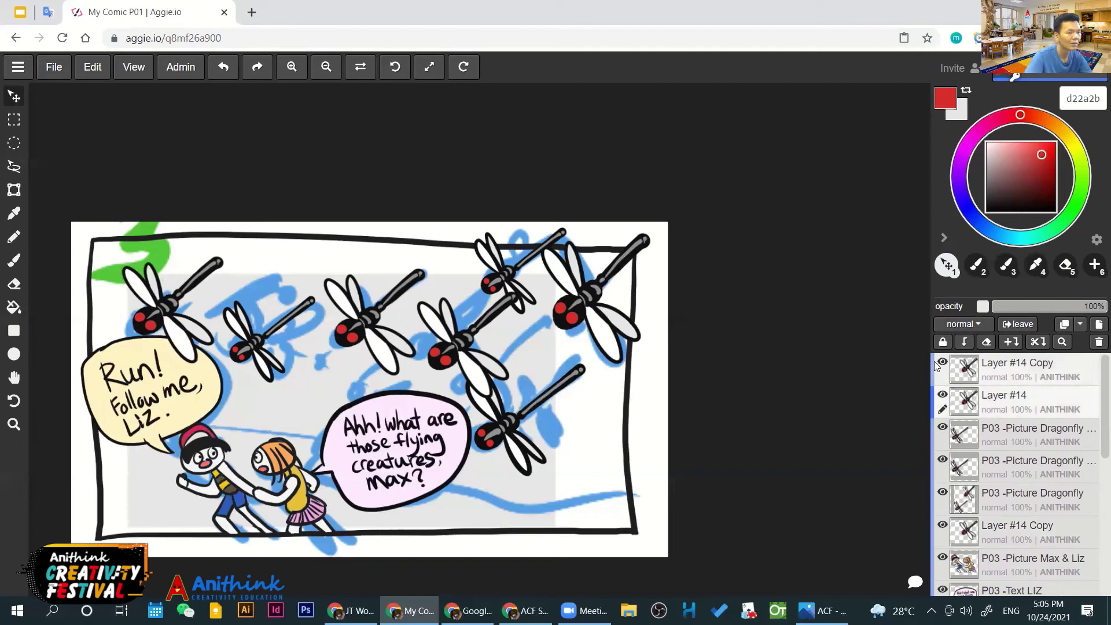
{"action": "left_click", "coordinate": [1026, 368]}
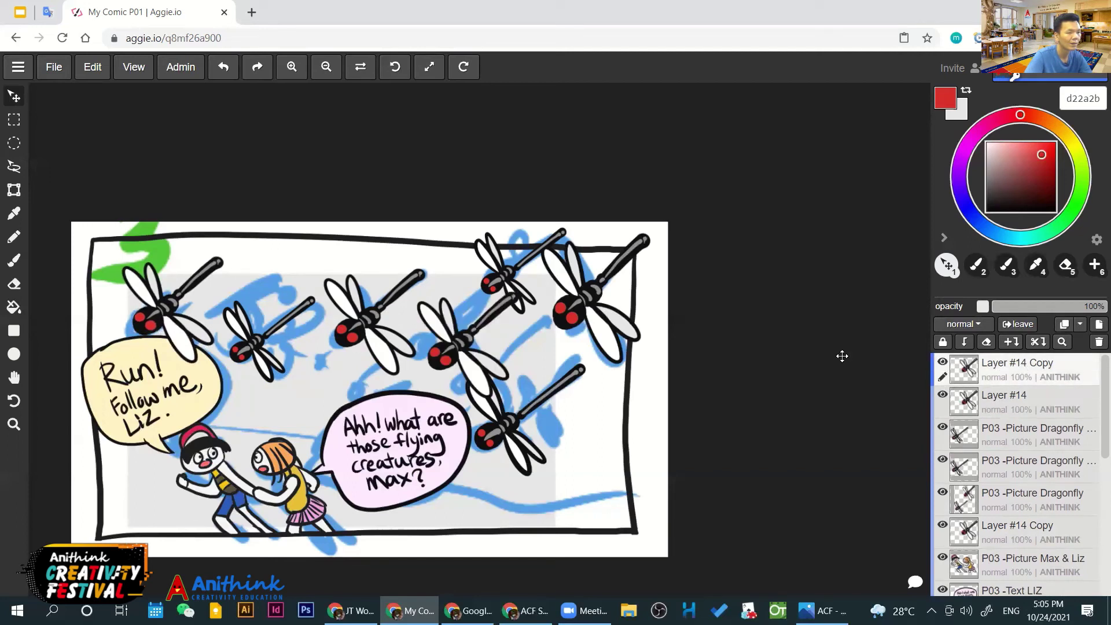
{"action": "left_click_drag", "start_coordinate": [473, 340], "coordinate": [464, 335]}
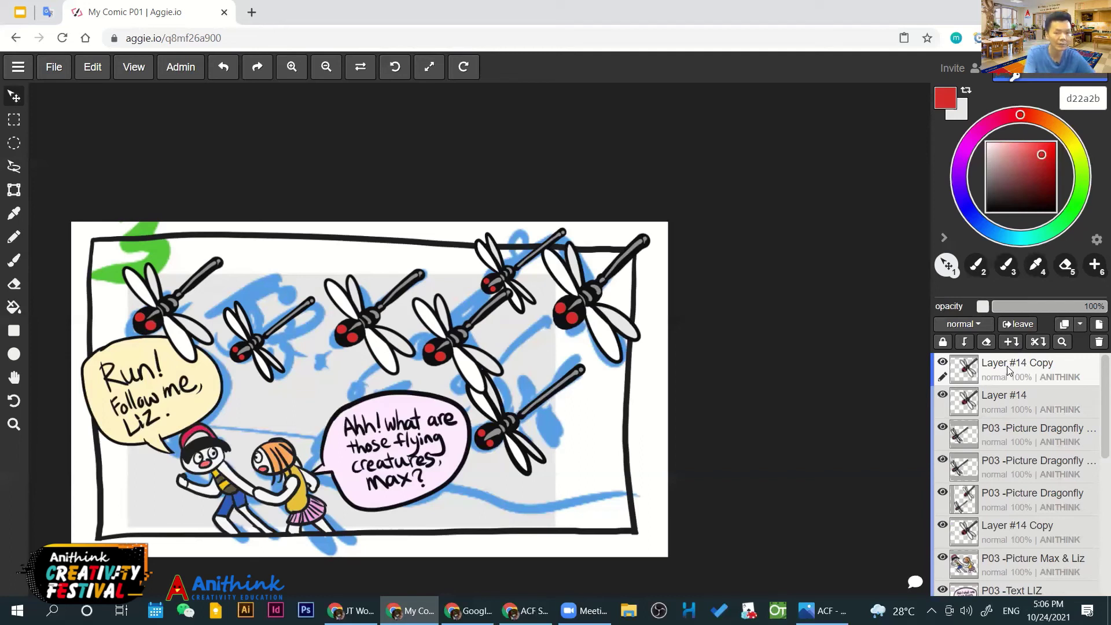
Merge the dragonfly layers, including Layer #14, down into one layer
{"action": "key", "text": "ctrl+e"}
{"action": "left_click", "coordinate": [1006, 398]}
{"action": "key", "text": "ctrl+e"}
{"action": "left_click", "coordinate": [1013, 433]}
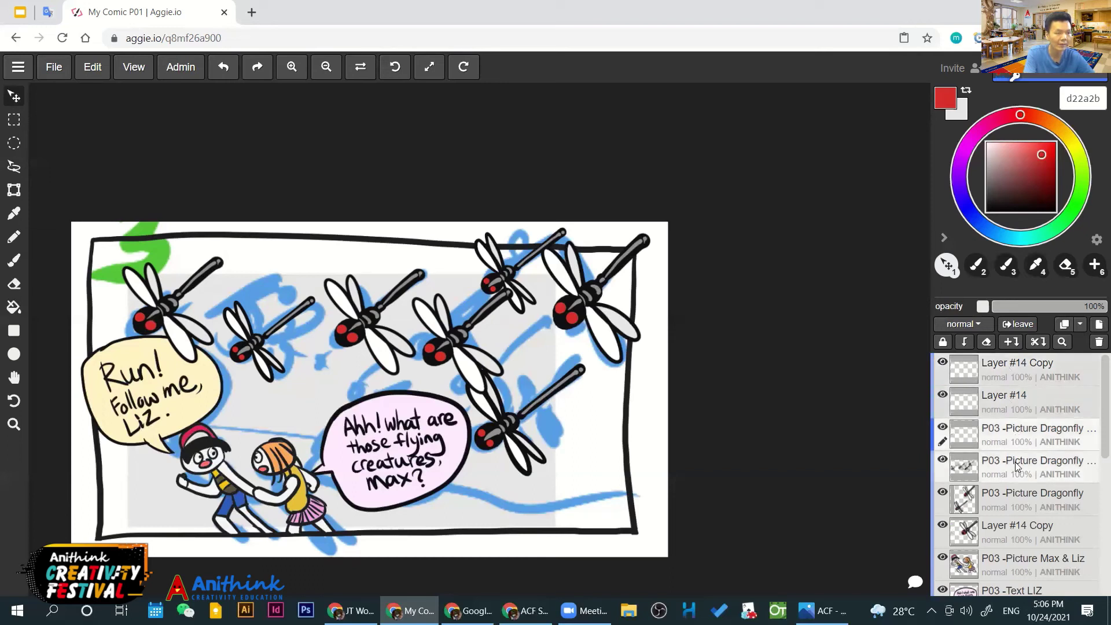
{"action": "key", "text": "ctrl+e"}
{"action": "key", "text": "ctrl+e"}
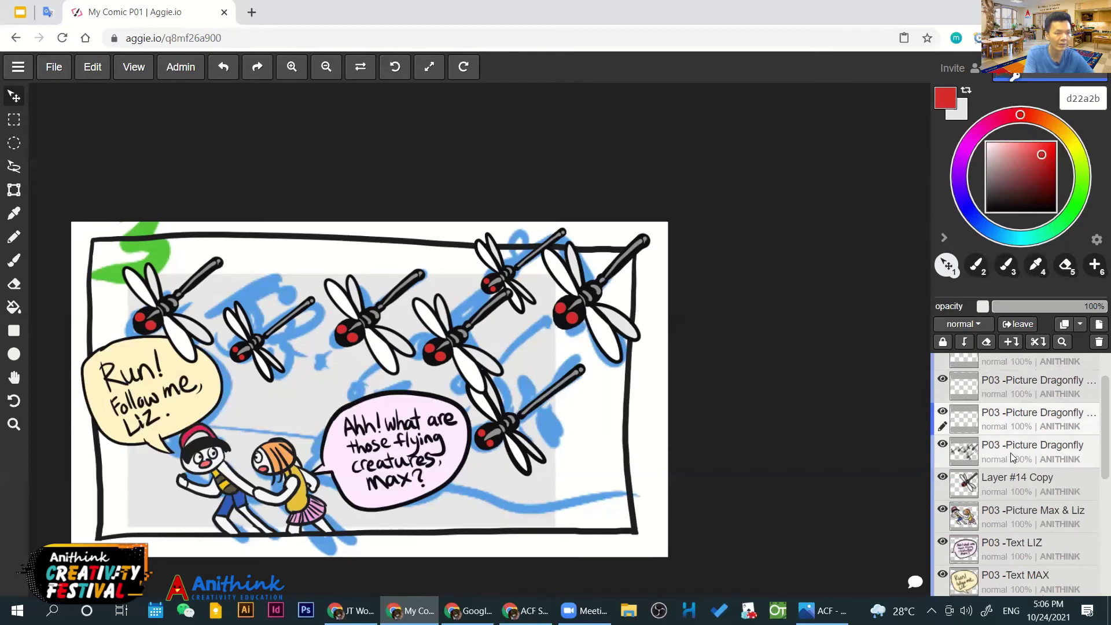
{"action": "key", "text": "ctrl+e"}
Check the merged dragonflies and rename the layer P03 -Picture Dragonfly
{"action": "left_click", "coordinate": [942, 478]}
{"action": "left_click", "coordinate": [942, 477]}
{"action": "left_click", "coordinate": [942, 477]}
{"action": "left_click", "coordinate": [942, 477]}
{"action": "left_click", "coordinate": [942, 477]}
{"action": "left_click", "coordinate": [941, 477]}
{"action": "left_click", "coordinate": [942, 478]}
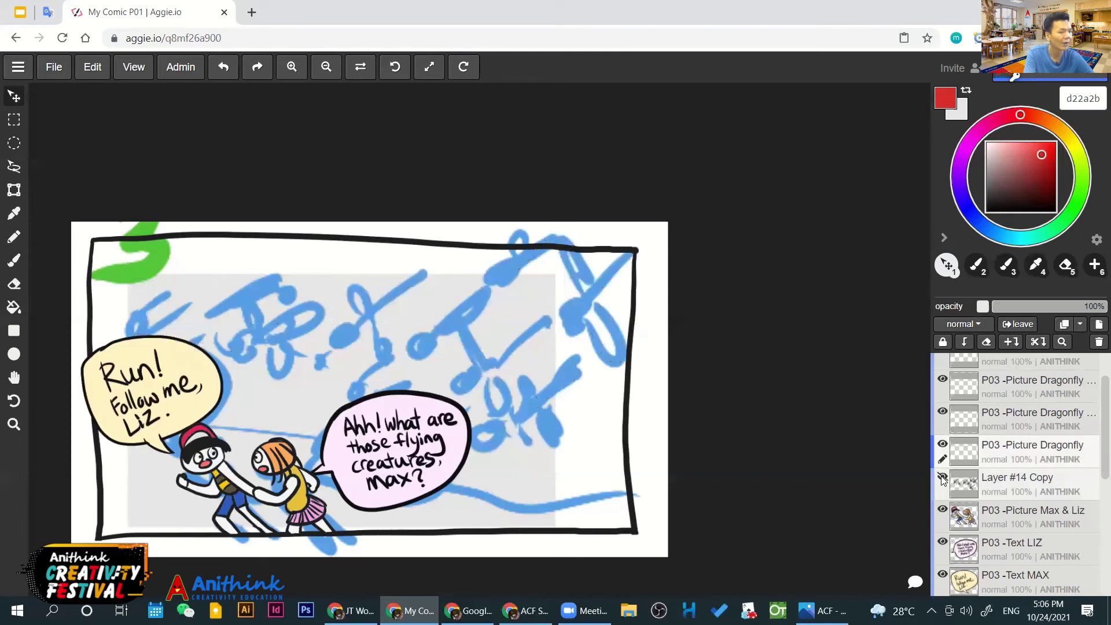
{"action": "left_click", "coordinate": [942, 477]}
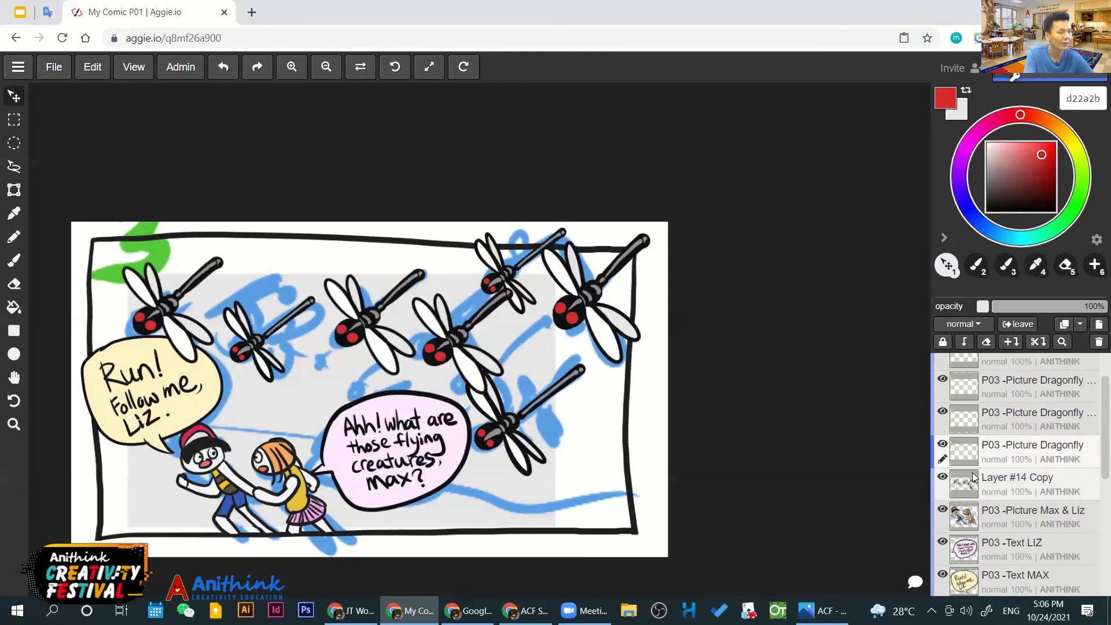
{"action": "double_click", "coordinate": [1037, 444]}
{"action": "key", "text": "ctrl+c"}
{"action": "double_click", "coordinate": [1029, 477]}
{"action": "key", "text": "ctrl+v"}
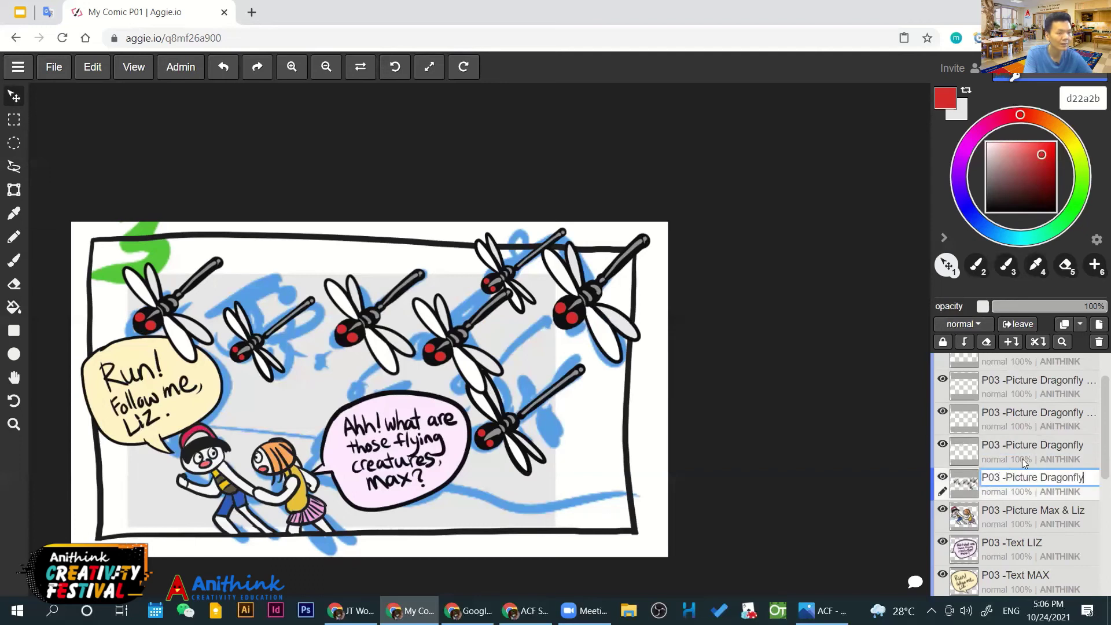
{"action": "key", "text": "Return"}
Delete the empty leftover layers, including Layer #14 and Layer #14 Copy
{"action": "left_click", "coordinate": [1027, 459]}
{"action": "scroll", "coordinate": [1020, 445], "scroll_direction": "up", "scroll_amount": 2}
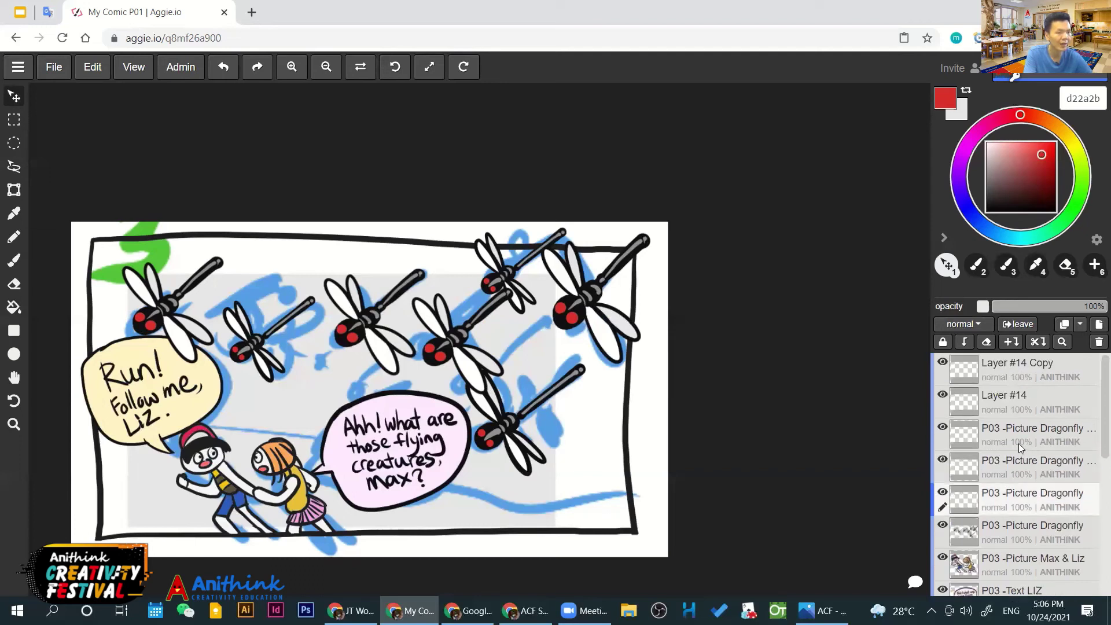
{"action": "left_click", "coordinate": [1032, 365]}
{"action": "left_click", "coordinate": [1098, 343]}
{"action": "left_click", "coordinate": [1098, 343]}
{"action": "left_click", "coordinate": [1098, 342]}
{"action": "left_click", "coordinate": [1098, 343]}
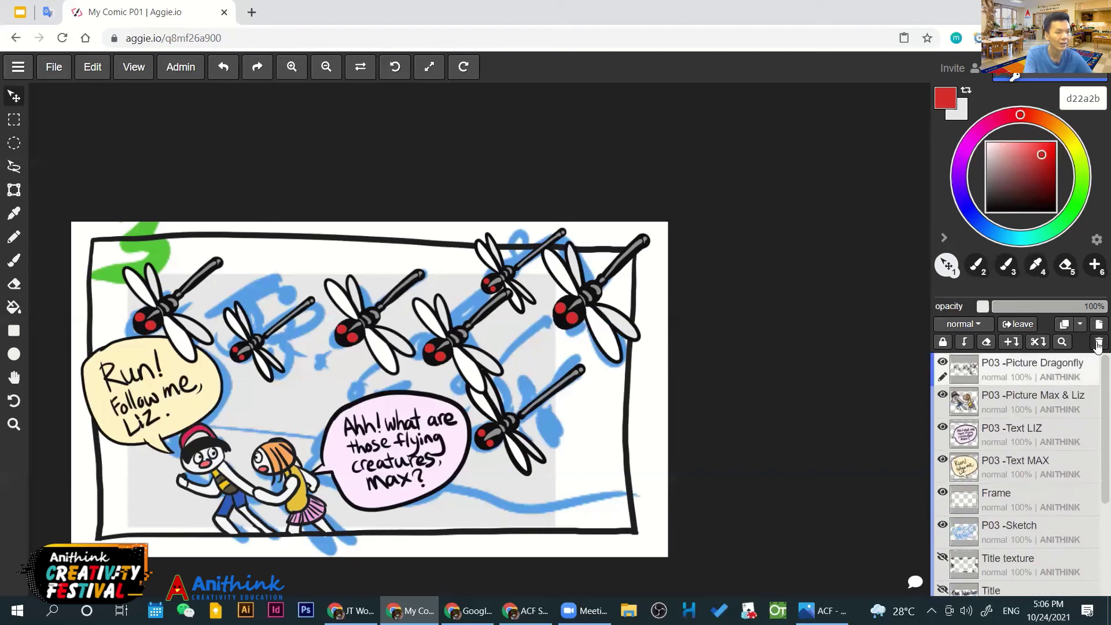
{"action": "left_click", "coordinate": [941, 362]}
{"action": "left_click", "coordinate": [941, 362]}
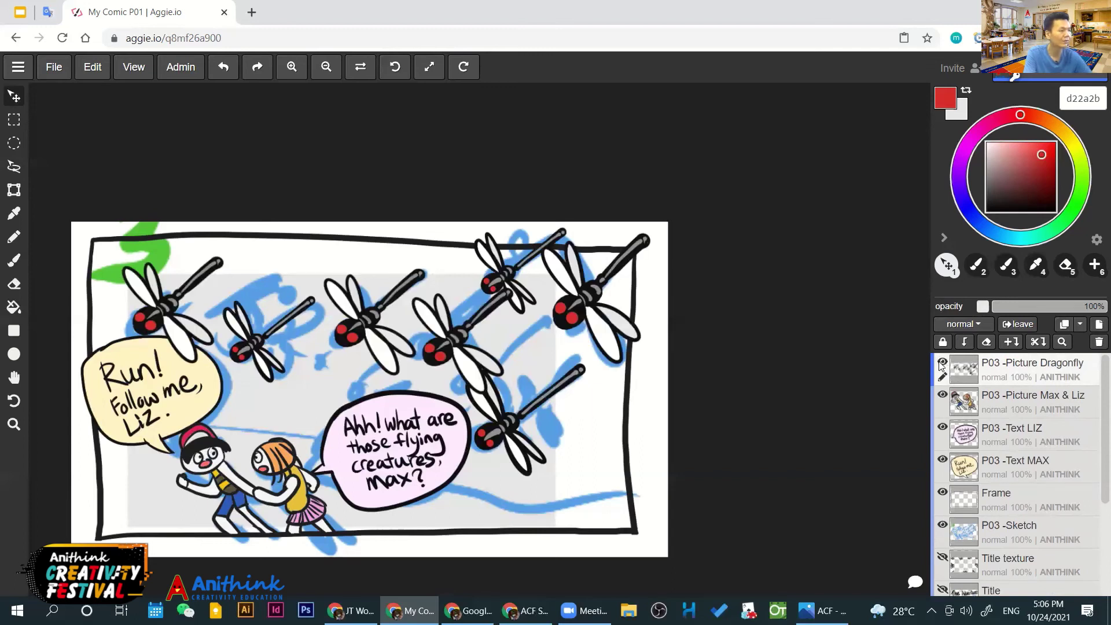
{"action": "left_click", "coordinate": [941, 362]}
{"action": "left_click", "coordinate": [941, 362]}
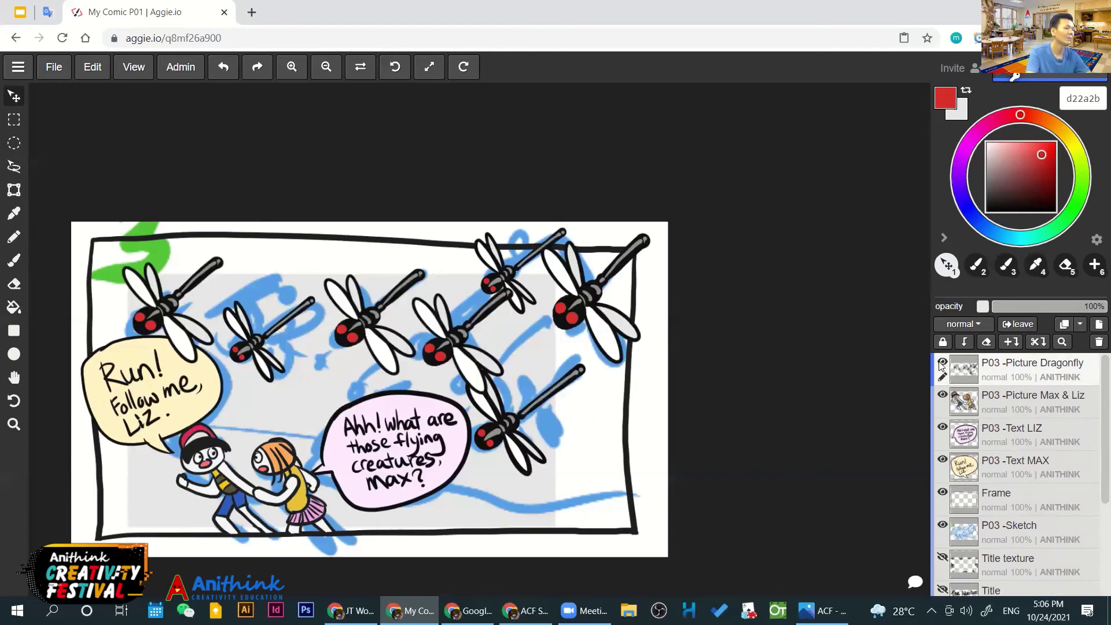
{"action": "left_click", "coordinate": [941, 362]}
{"action": "left_click", "coordinate": [941, 362]}
{"action": "left_click", "coordinate": [941, 362]}
{"action": "left_click", "coordinate": [941, 363]}
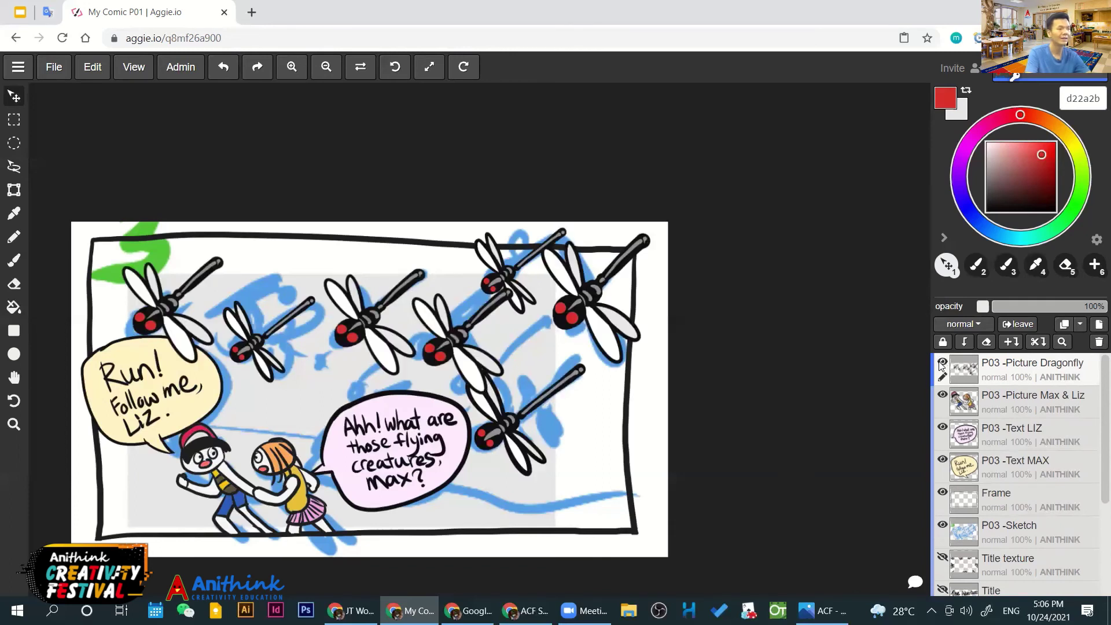
{"action": "left_click", "coordinate": [942, 395]}
{"action": "left_click", "coordinate": [942, 395]}
{"action": "left_click", "coordinate": [942, 395]}
{"action": "left_click", "coordinate": [941, 395]}
{"action": "left_click", "coordinate": [942, 427]}
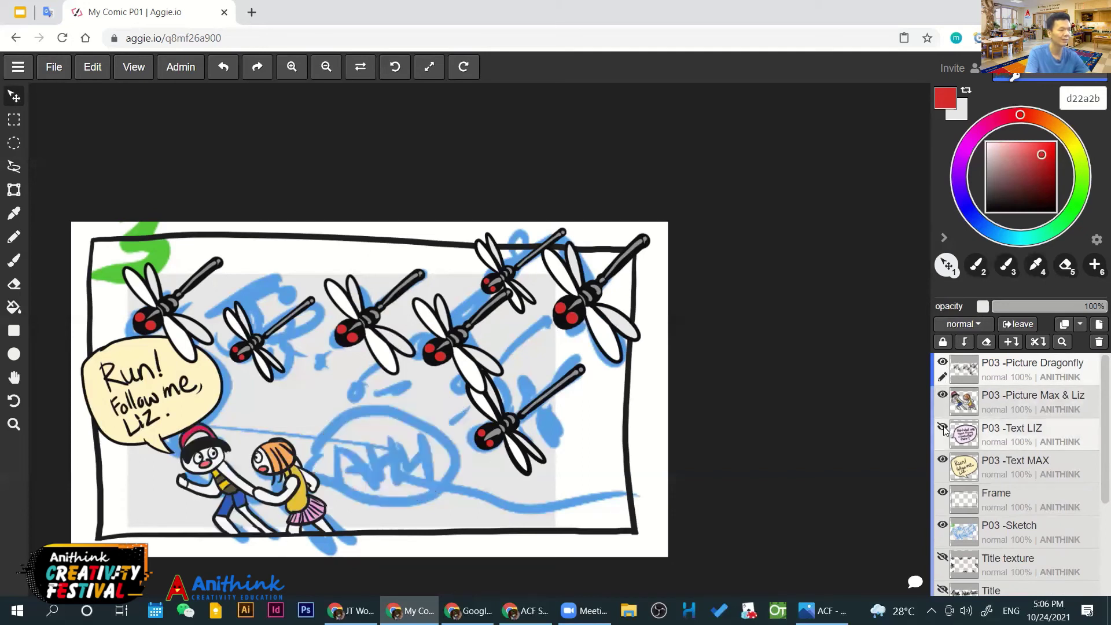
{"action": "left_click", "coordinate": [941, 427]}
{"action": "left_click", "coordinate": [941, 461]}
{"action": "left_click", "coordinate": [942, 461]}
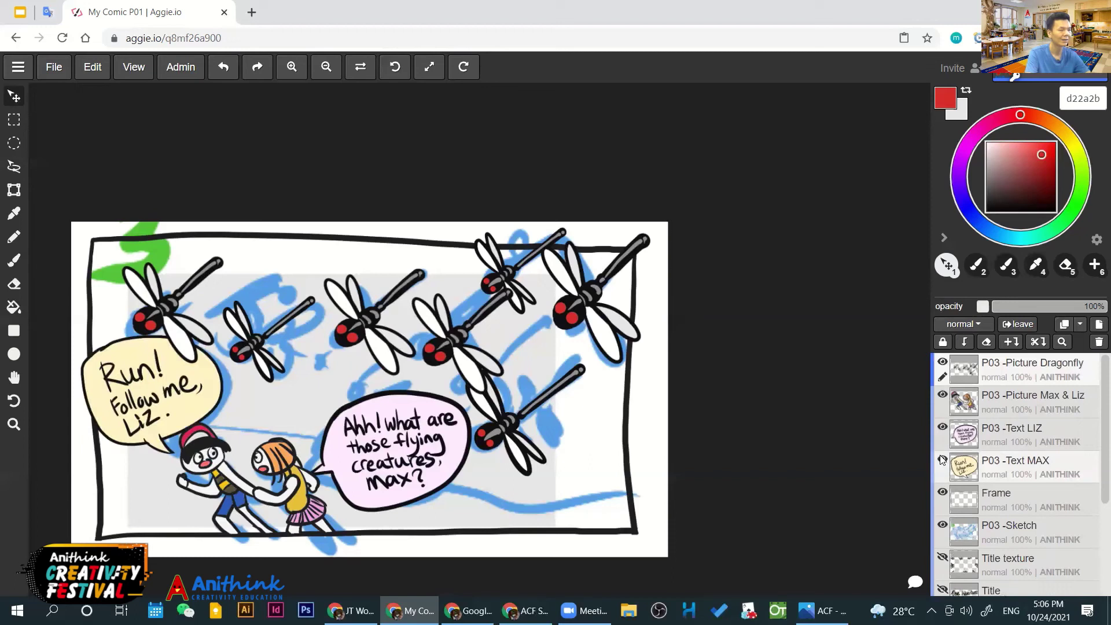
{"action": "left_click", "coordinate": [1012, 495]}
{"action": "left_click", "coordinate": [942, 493]}
{"action": "left_click", "coordinate": [942, 493]}
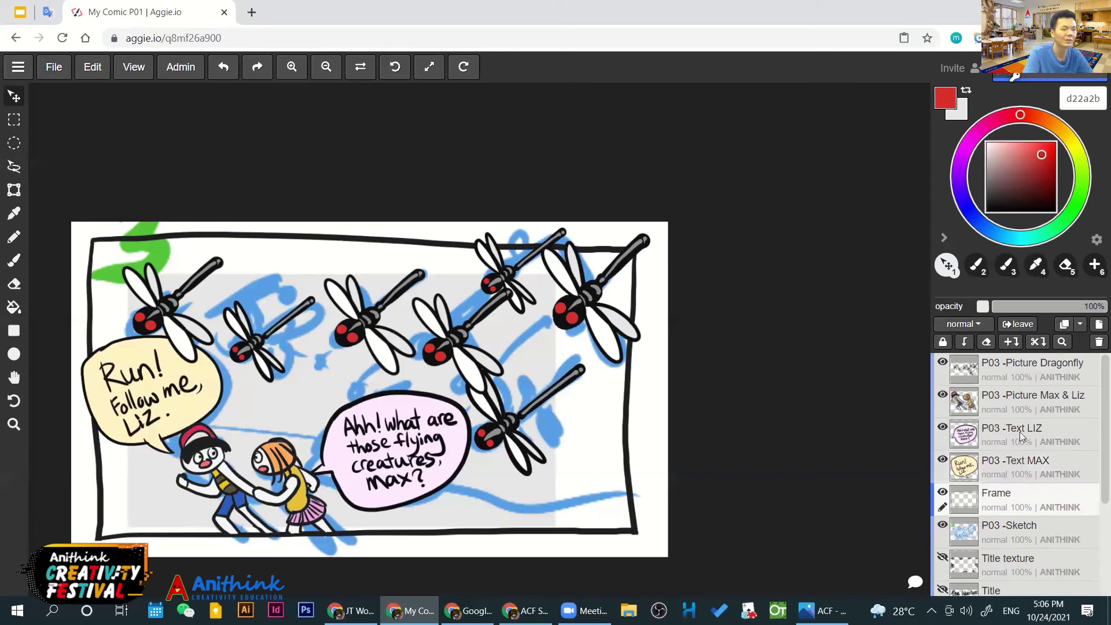
{"action": "left_click", "coordinate": [1024, 370]}
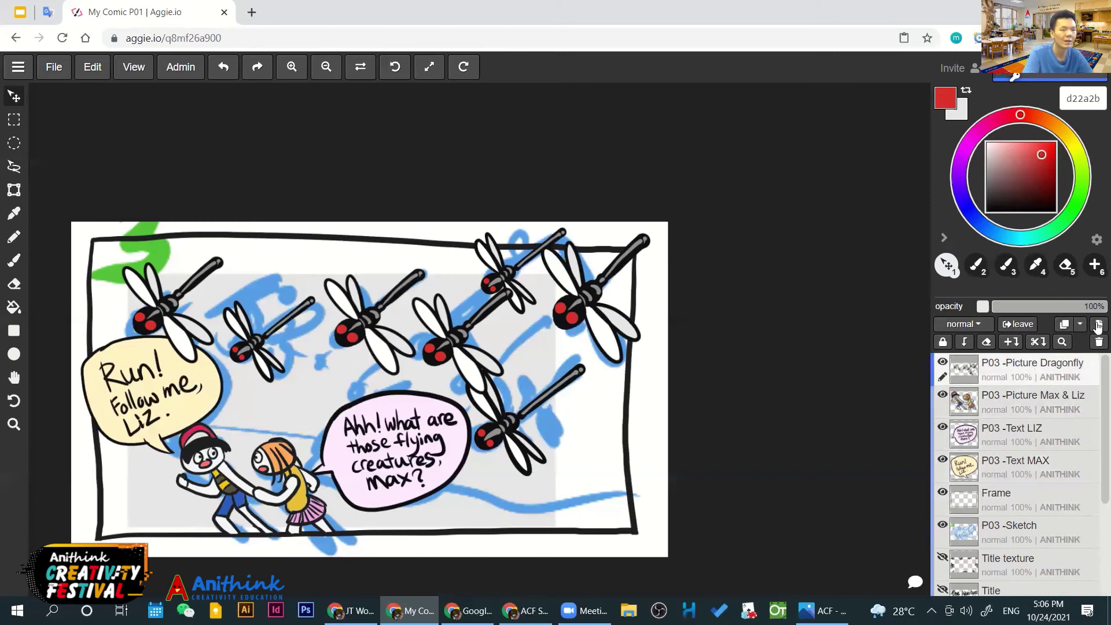
Add a new layer named Background
{"action": "left_click", "coordinate": [1097, 325]}
{"action": "double_click", "coordinate": [1010, 362]}
{"action": "type", "text": "Bad"}
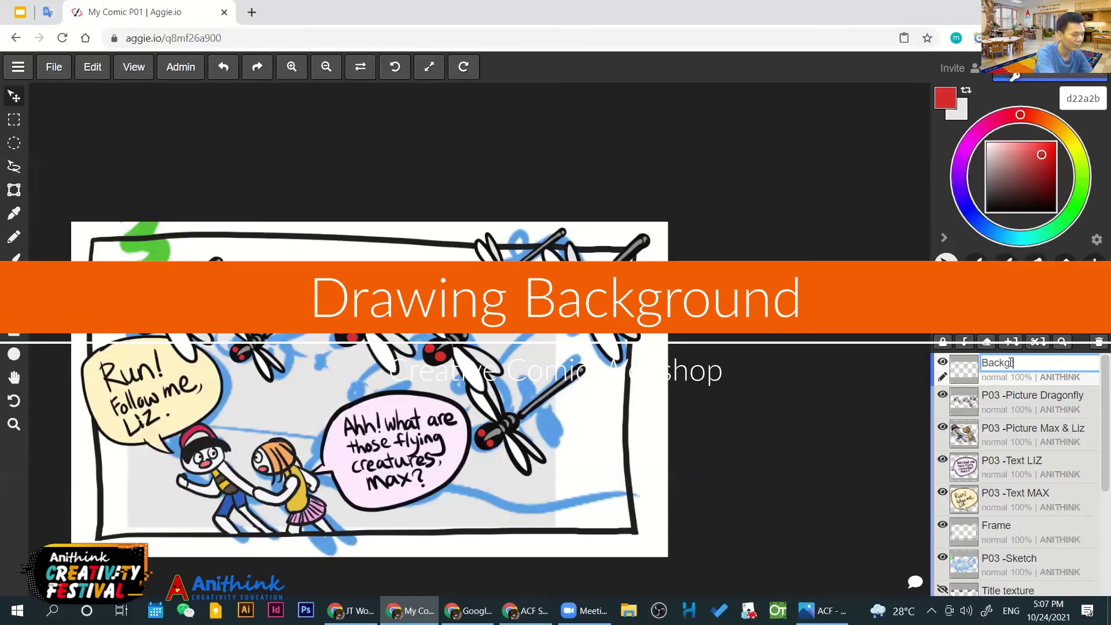
{"action": "type", "text": "kground"}
{"action": "key", "text": "Return"}
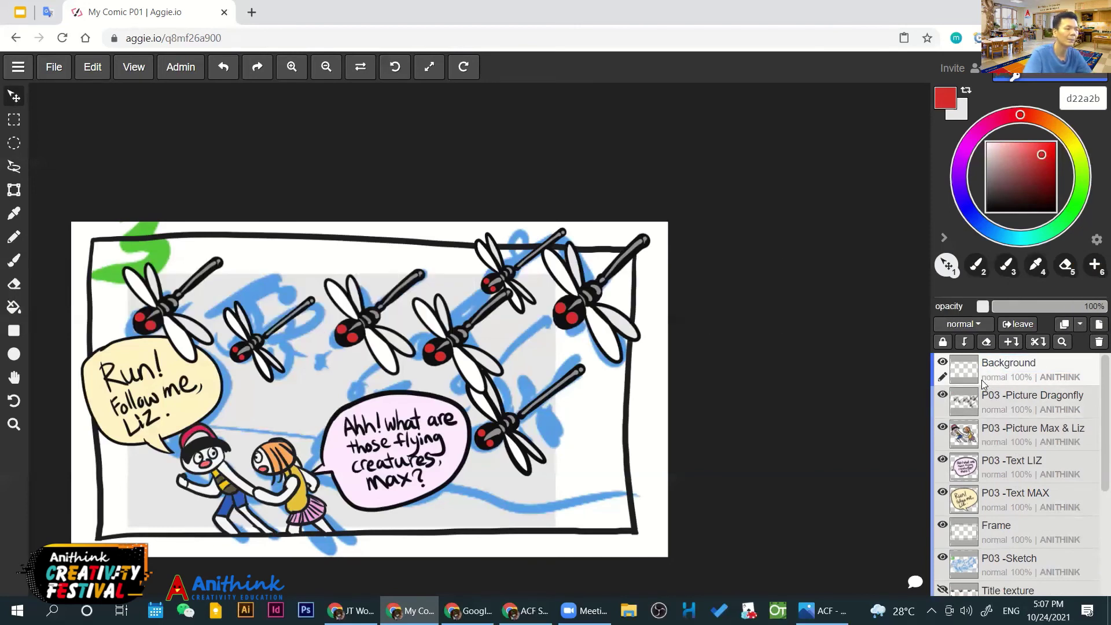
Switch the colour to teal and move Background down just above Frame
{"action": "left_click", "coordinate": [1038, 236]}
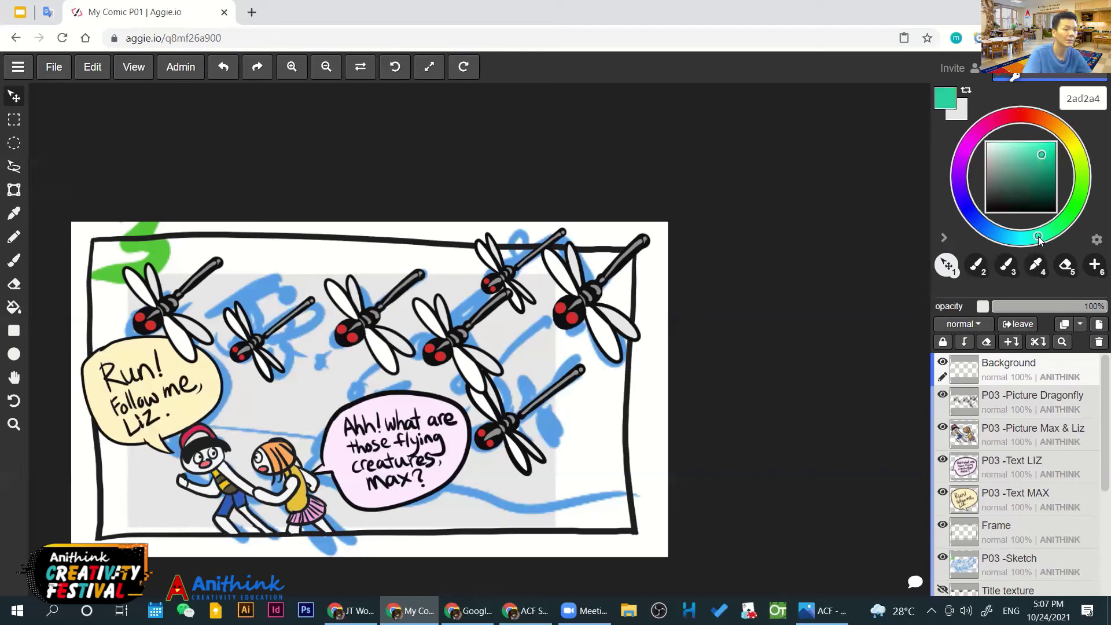
{"action": "left_click", "coordinate": [1014, 447]}
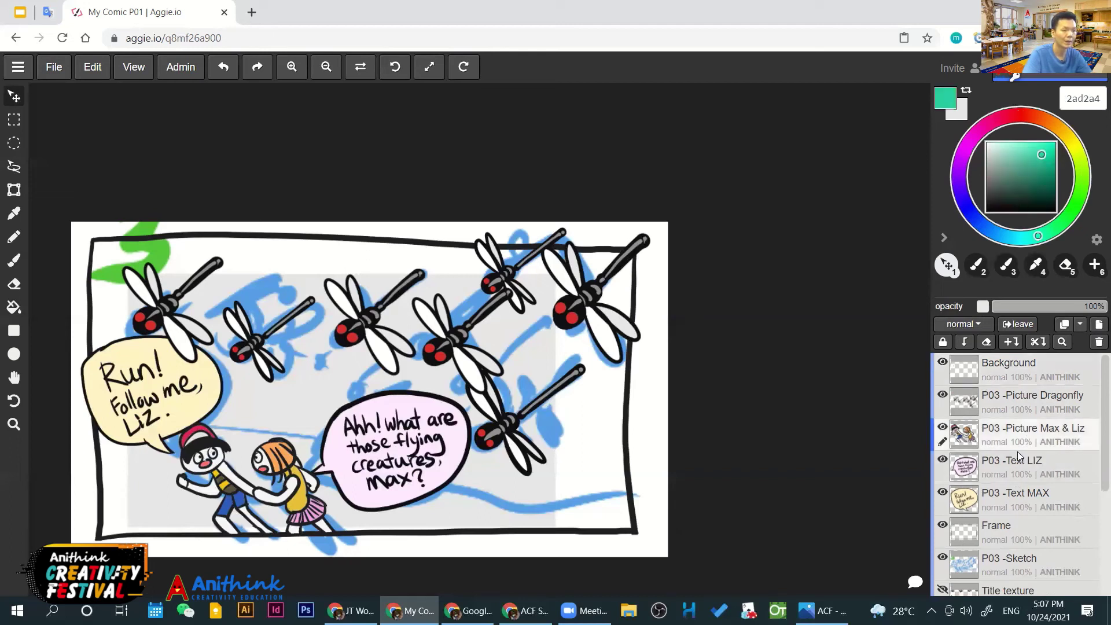
{"action": "left_click", "coordinate": [1010, 366]}
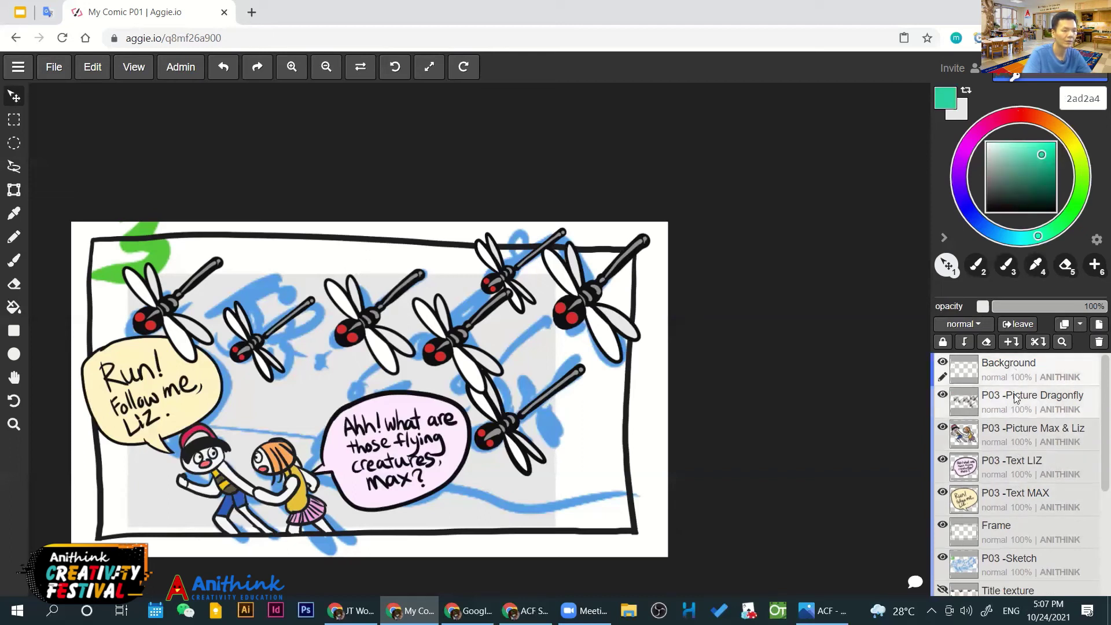
{"action": "left_click_drag", "start_coordinate": [1013, 384], "coordinate": [1020, 496]}
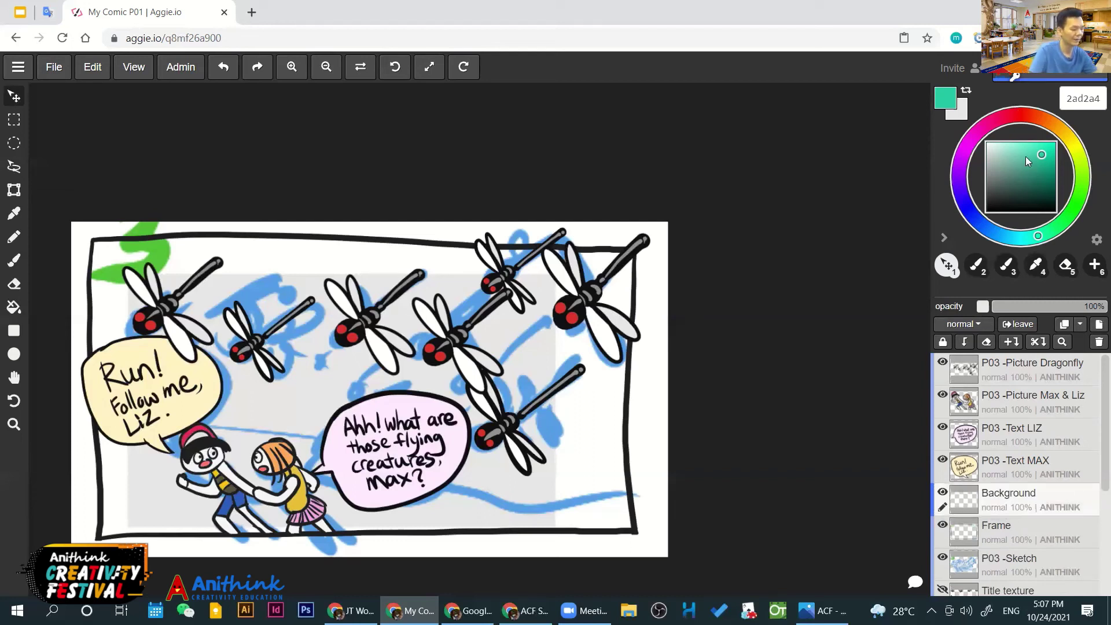
Paint teal hills behind Max, Liz and the speech bubble at 100 px, moving Background below Frame
{"action": "key", "text": "b"}
{"action": "key", "text": "bracketright"}
{"action": "key", "text": "bracketright"}
{"action": "key", "text": "bracketright"}
{"action": "key", "text": "bracketright"}
{"action": "key", "text": "bracketright"}
{"action": "key", "text": "bracketleft"}
{"action": "key", "text": "bracketleft"}
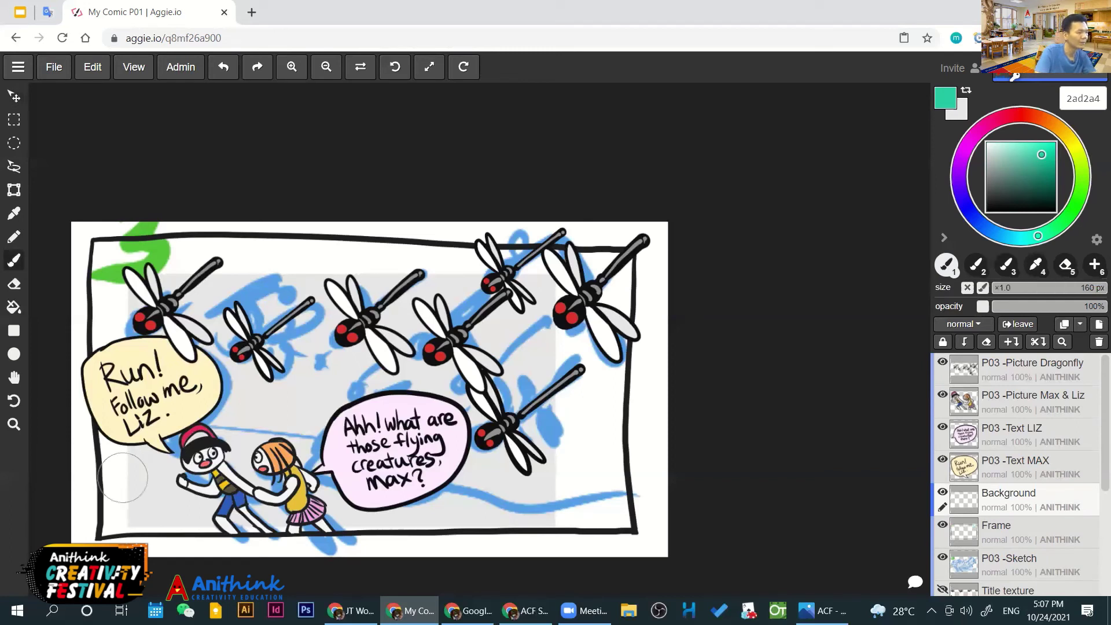
{"action": "left_click_drag", "start_coordinate": [129, 463], "coordinate": [272, 399]}
{"action": "mouse_move", "coordinate": [151, 480]}
{"action": "left_mouse_down"}
{"action": "mouse_move", "coordinate": [276, 410]}
{"action": "mouse_move", "coordinate": [362, 463]}
{"action": "left_mouse_up"}
{"action": "mouse_move", "coordinate": [427, 438]}
{"action": "left_mouse_down"}
{"action": "mouse_move", "coordinate": [562, 493]}
{"action": "mouse_move", "coordinate": [498, 507]}
{"action": "mouse_move", "coordinate": [623, 517]}
{"action": "mouse_move", "coordinate": [123, 529]}
{"action": "mouse_move", "coordinate": [457, 540]}
{"action": "left_mouse_up"}
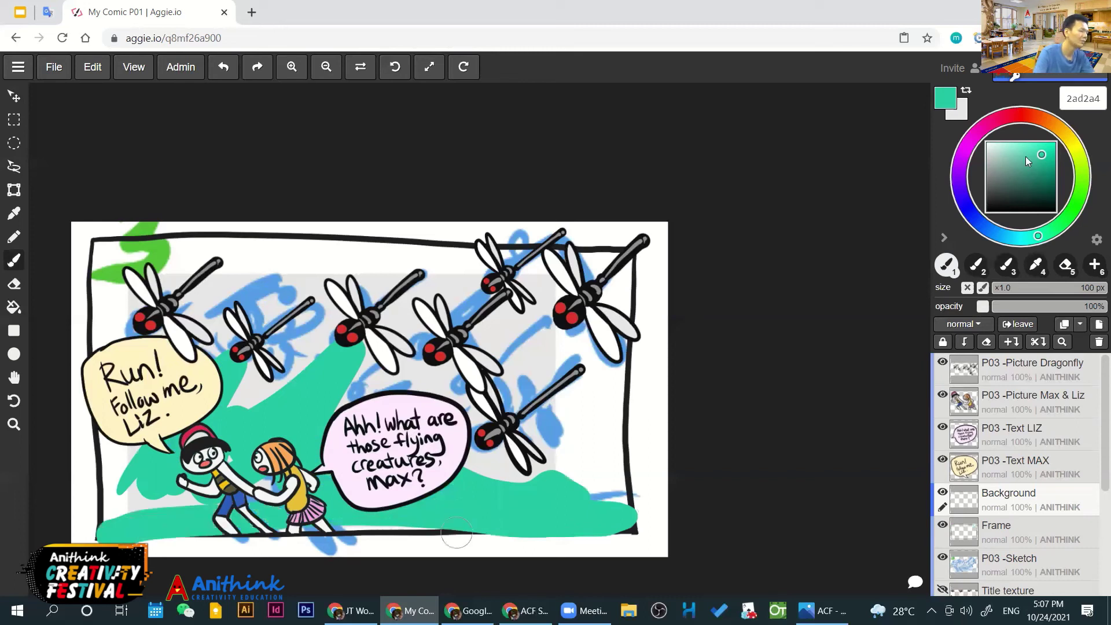
{"action": "left_click_drag", "start_coordinate": [1006, 493], "coordinate": [1011, 512]}
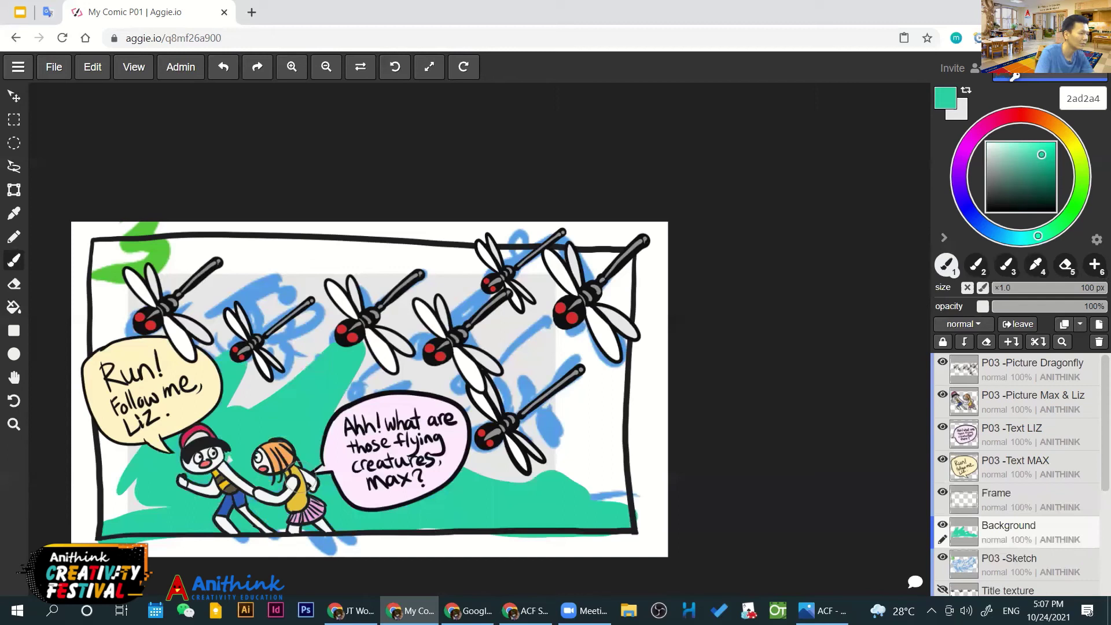
{"action": "left_click_drag", "start_coordinate": [152, 488], "coordinate": [134, 494]}
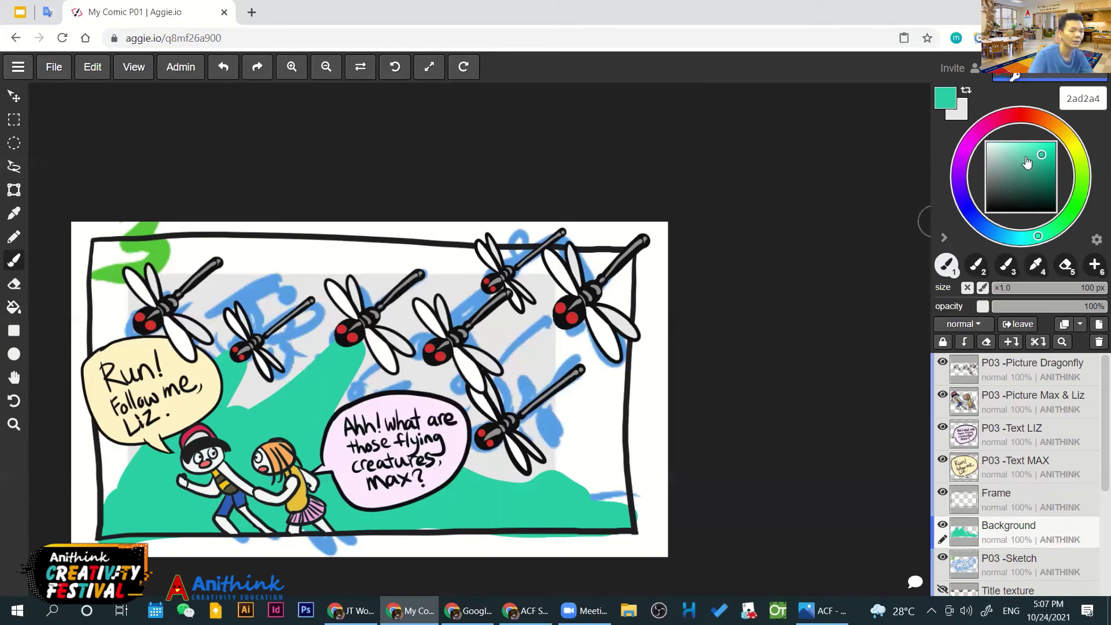
Pick light blue 97eff9, trial-fill the panel, then move Background above and back below Frame
{"action": "left_click", "coordinate": [987, 499]}
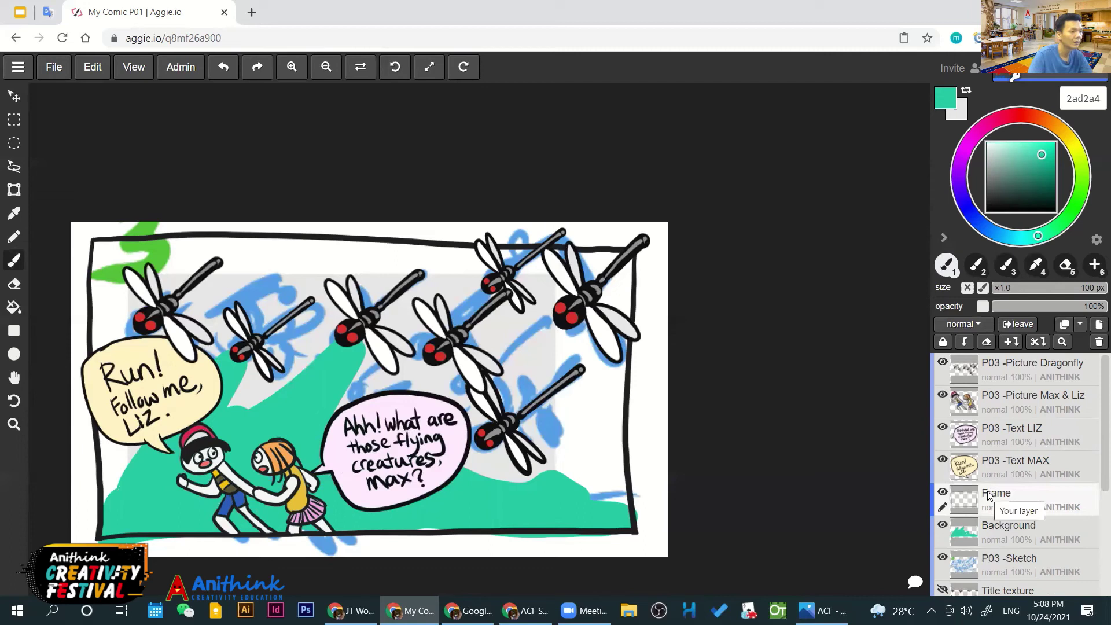
{"action": "left_click", "coordinate": [1015, 234]}
{"action": "left_click", "coordinate": [1013, 145]}
{"action": "key", "text": "g"}
{"action": "left_click", "coordinate": [511, 337]}
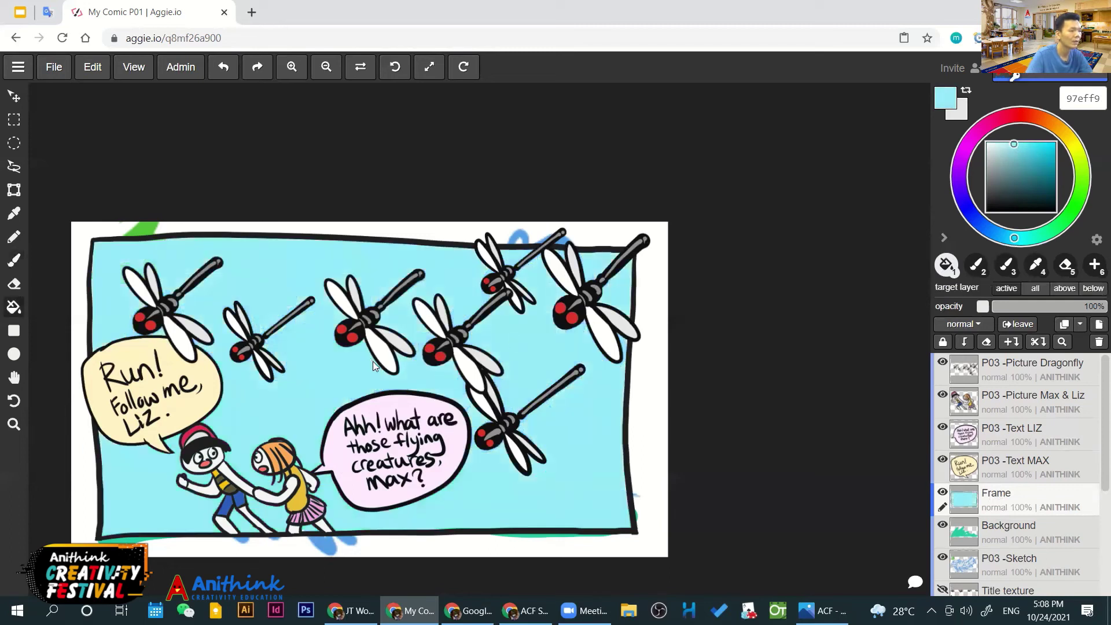
{"action": "left_click_drag", "start_coordinate": [947, 542], "coordinate": [994, 490]}
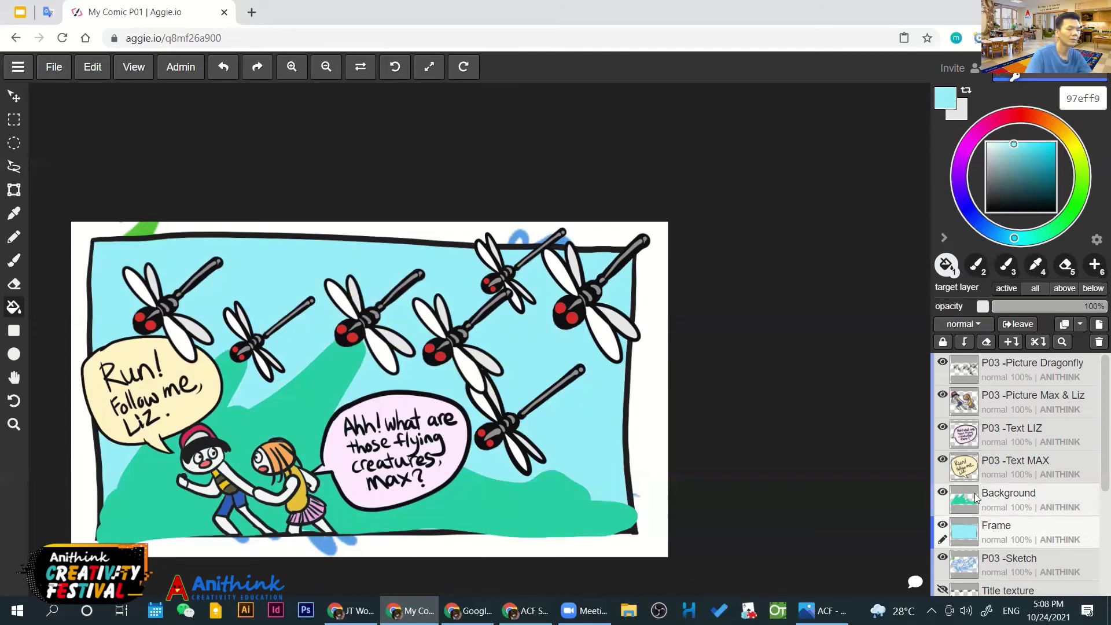
{"action": "mouse_move", "coordinate": [955, 505]}
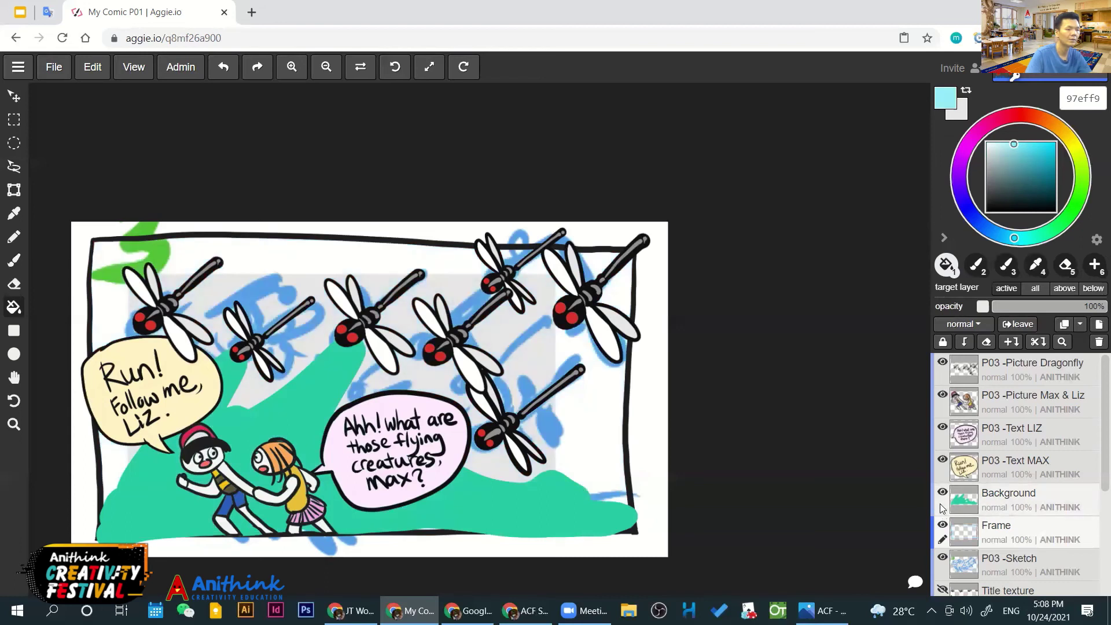
{"action": "left_click_drag", "start_coordinate": [944, 512], "coordinate": [1021, 534]}
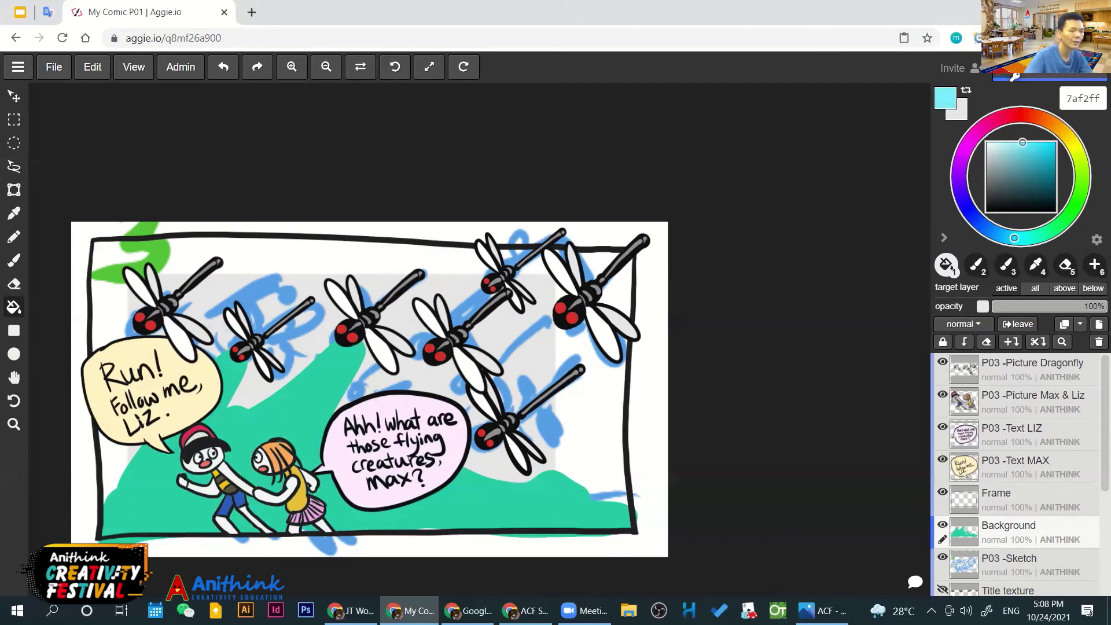
Select the Background layer and set the brush colour to blue 46cef7
{"action": "left_click", "coordinate": [1010, 498]}
{"action": "left_click", "coordinate": [942, 492]}
{"action": "left_click", "coordinate": [942, 492]}
{"action": "left_click", "coordinate": [1009, 529]}
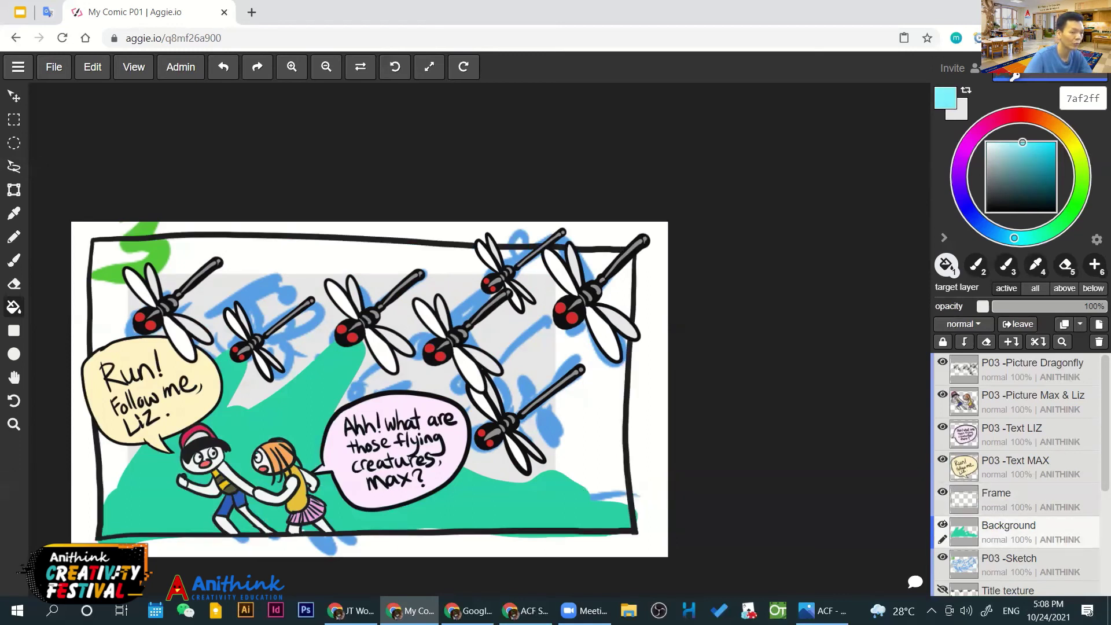
{"action": "left_click_drag", "start_coordinate": [1036, 149], "coordinate": [1037, 145]}
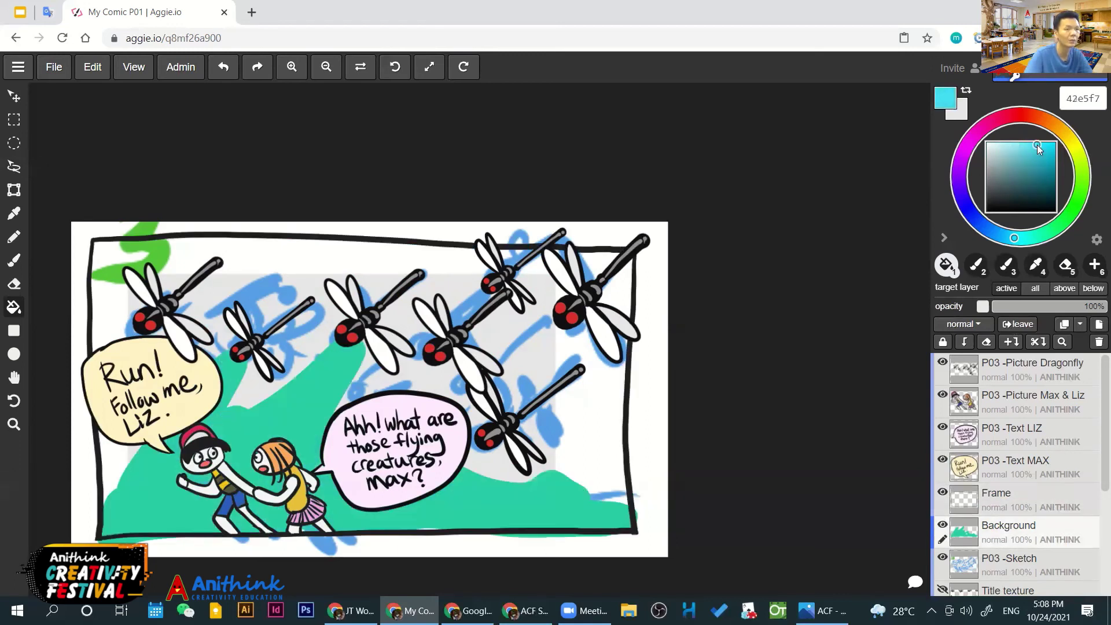
{"action": "left_click", "coordinate": [1006, 236]}
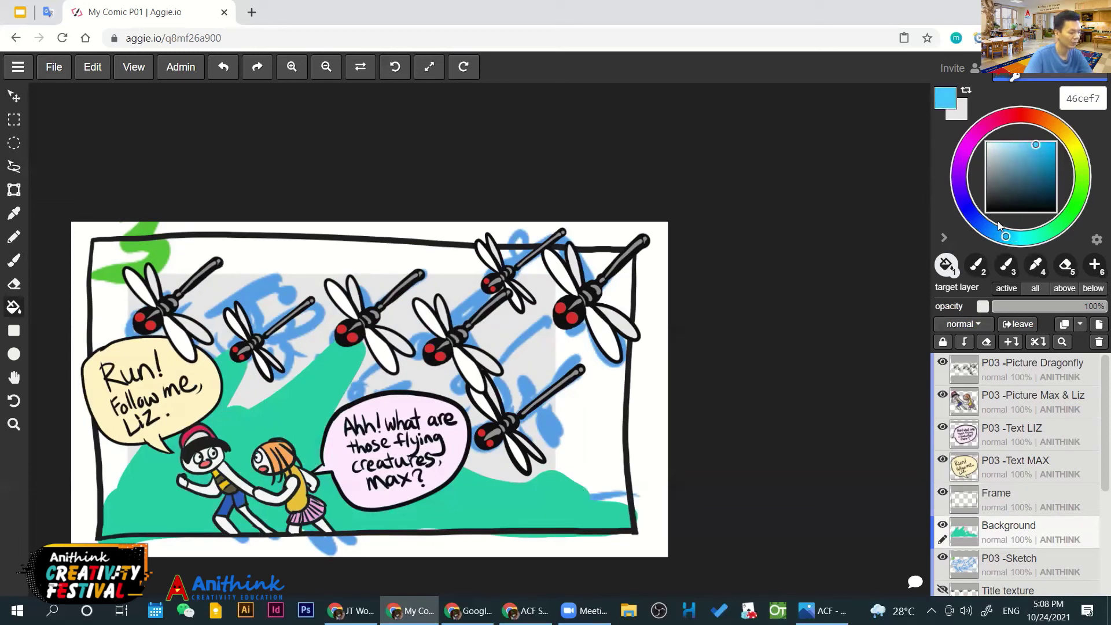
{"action": "key", "text": "b"}
Paint blue sky around the dragonflies up to the panel's top edge
{"action": "mouse_move", "coordinate": [431, 411]}
{"action": "left_mouse_down"}
{"action": "mouse_move", "coordinate": [370, 376]}
{"action": "mouse_move", "coordinate": [470, 310]}
{"action": "mouse_move", "coordinate": [549, 463]}
{"action": "mouse_move", "coordinate": [631, 504]}
{"action": "left_mouse_up"}
{"action": "mouse_move", "coordinate": [376, 358]}
{"action": "left_mouse_down"}
{"action": "mouse_move", "coordinate": [358, 335]}
{"action": "mouse_move", "coordinate": [239, 367]}
{"action": "mouse_move", "coordinate": [116, 486]}
{"action": "mouse_move", "coordinate": [98, 249]}
{"action": "mouse_move", "coordinate": [550, 243]}
{"action": "mouse_move", "coordinate": [623, 260]}
{"action": "mouse_move", "coordinate": [521, 423]}
{"action": "mouse_move", "coordinate": [487, 375]}
{"action": "mouse_move", "coordinate": [526, 322]}
{"action": "left_mouse_up"}
{"action": "mouse_move", "coordinate": [192, 292]}
{"action": "left_mouse_down"}
{"action": "mouse_move", "coordinate": [101, 269]}
{"action": "mouse_move", "coordinate": [118, 305]}
{"action": "mouse_move", "coordinate": [316, 284]}
{"action": "mouse_move", "coordinate": [336, 332]}
{"action": "mouse_move", "coordinate": [432, 315]}
{"action": "mouse_move", "coordinate": [566, 266]}
{"action": "left_mouse_up"}
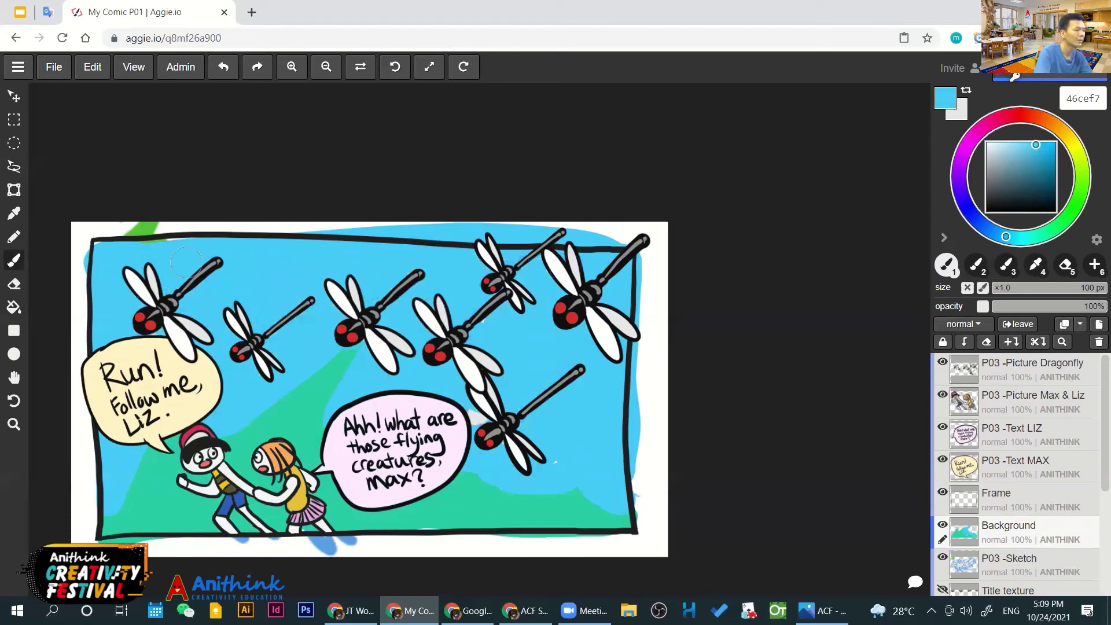
{"action": "left_click_drag", "start_coordinate": [168, 248], "coordinate": [211, 234]}
{"action": "left_click_drag", "start_coordinate": [471, 356], "coordinate": [525, 442]}
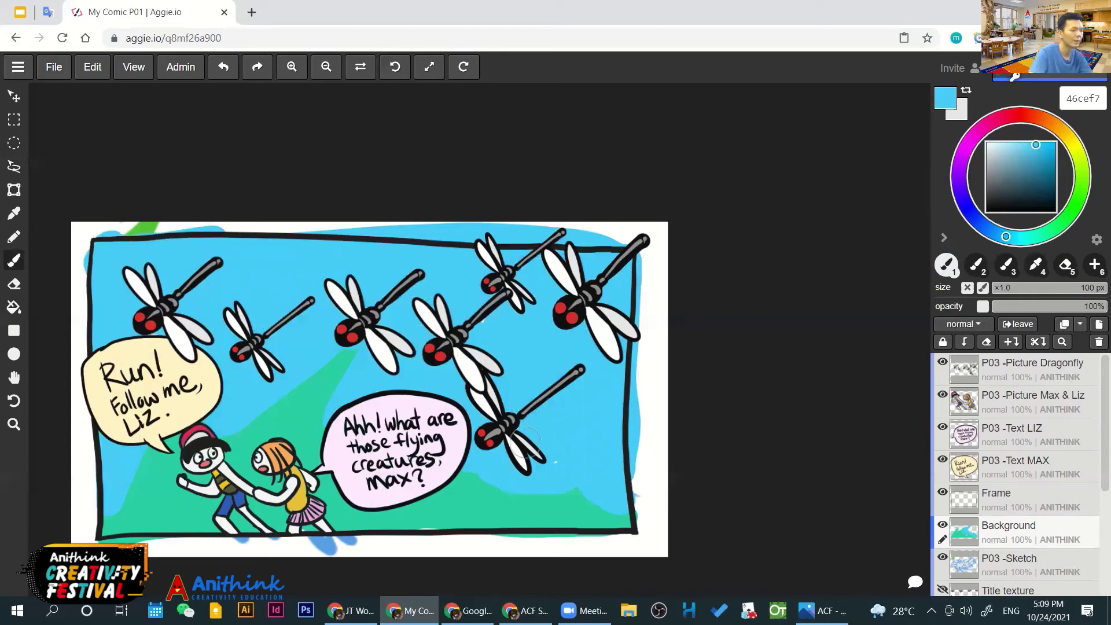
Sample the hills' teal green, paint along the panel bottom, and erase the edges
{"action": "key", "text": "i"}
{"action": "left_click", "coordinate": [997, 222]}
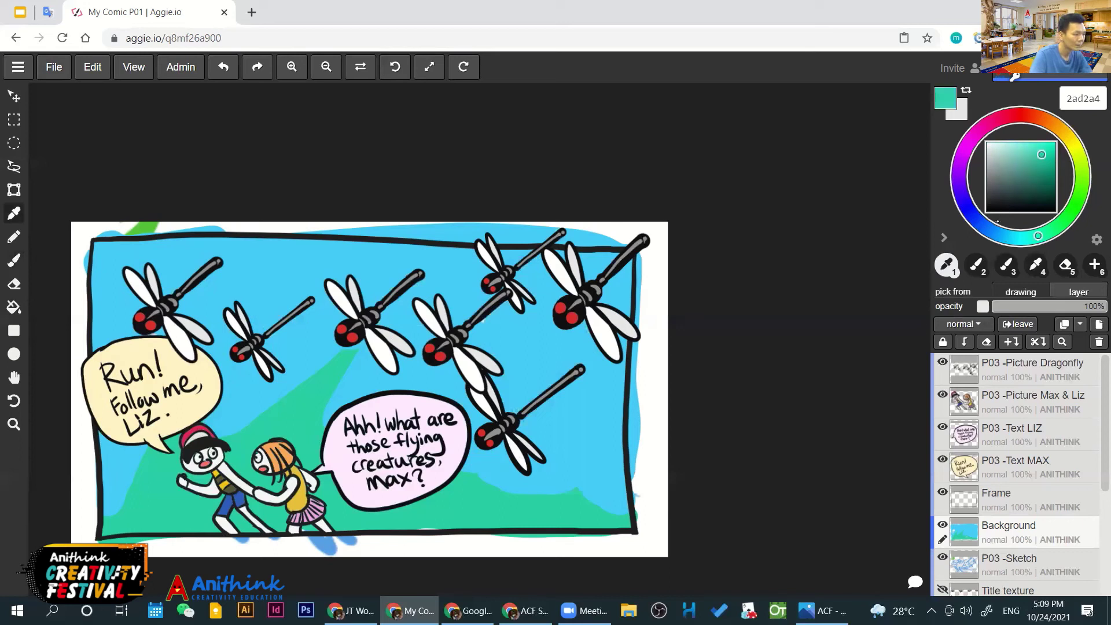
{"action": "key", "text": "b"}
{"action": "left_click_drag", "start_coordinate": [415, 528], "coordinate": [401, 536]}
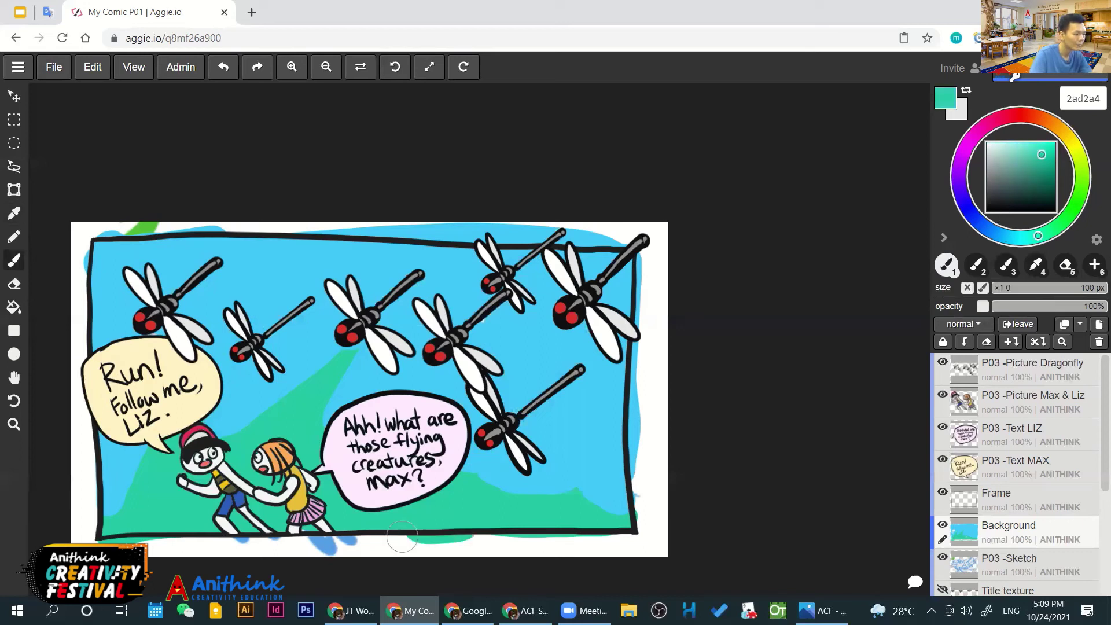
{"action": "key", "text": "e"}
{"action": "key", "text": "bracketright"}
{"action": "key", "text": "bracketright"}
{"action": "key", "text": "bracketright"}
{"action": "key", "text": "bracketright"}
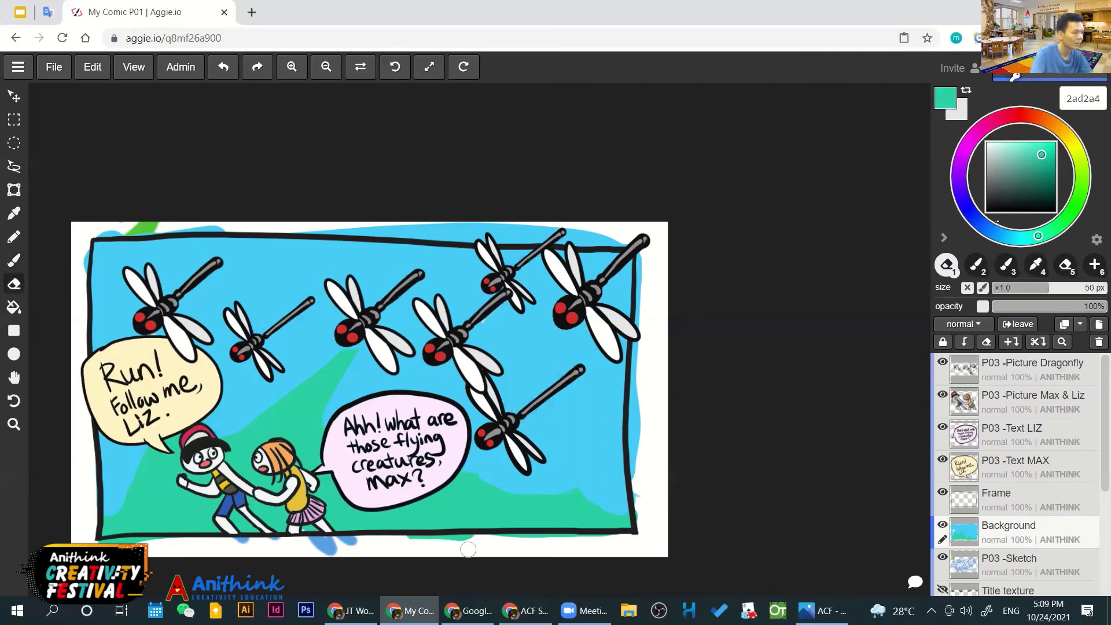
Pick a lighter teal and paint a light streak across the ground
{"action": "left_click", "coordinate": [1053, 165]}
{"action": "left_click_drag", "start_coordinate": [1053, 165], "coordinate": [1035, 162]}
{"action": "left_click", "coordinate": [1031, 148]}
{"action": "key", "text": "b"}
{"action": "mouse_move", "coordinate": [432, 495]}
{"action": "left_mouse_down"}
{"action": "mouse_move", "coordinate": [531, 521]}
{"action": "mouse_move", "coordinate": [554, 507]}
{"action": "mouse_move", "coordinate": [546, 490]}
{"action": "mouse_move", "coordinate": [608, 510]}
{"action": "left_mouse_up"}
Add light grass streaks at 60 px around Max's legs, the bubble tail and lower corners
{"action": "key", "text": "bracketleft"}
{"action": "key", "text": "bracketleft"}
{"action": "left_click_drag", "start_coordinate": [280, 428], "coordinate": [340, 354]}
{"action": "left_click_drag", "start_coordinate": [171, 465], "coordinate": [179, 449]}
{"action": "left_click_drag", "start_coordinate": [129, 523], "coordinate": [138, 485]}
{"action": "left_click_drag", "start_coordinate": [149, 520], "coordinate": [148, 494]}
{"action": "left_click_drag", "start_coordinate": [182, 528], "coordinate": [193, 497]}
{"action": "left_click_drag", "start_coordinate": [202, 530], "coordinate": [211, 501]}
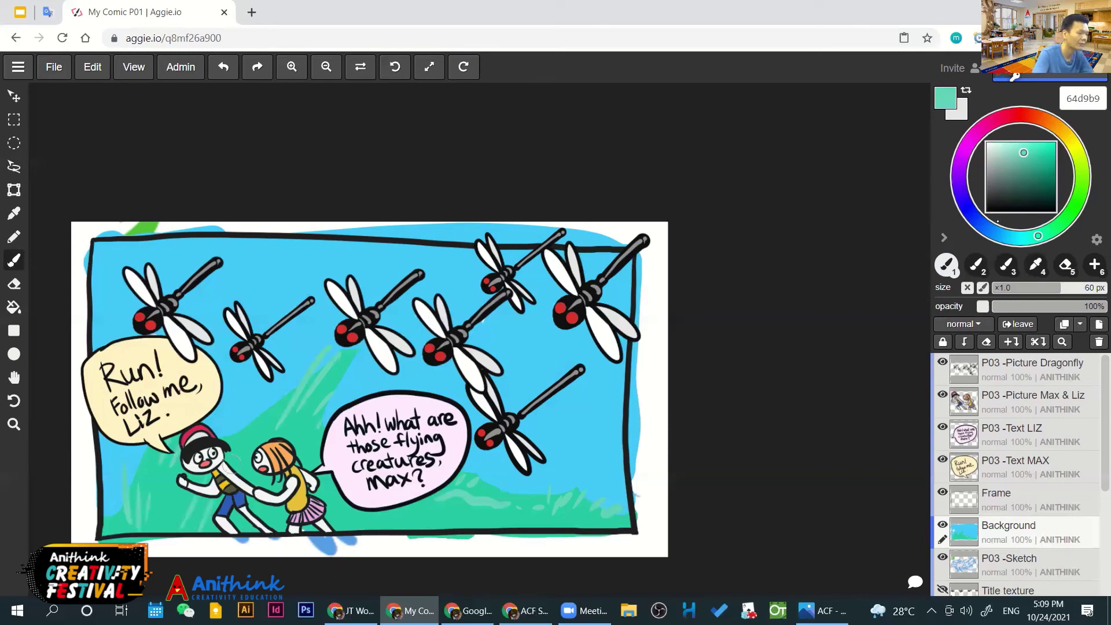
{"action": "left_click_drag", "start_coordinate": [326, 501], "coordinate": [332, 483]}
{"action": "left_click_drag", "start_coordinate": [352, 525], "coordinate": [363, 511]}
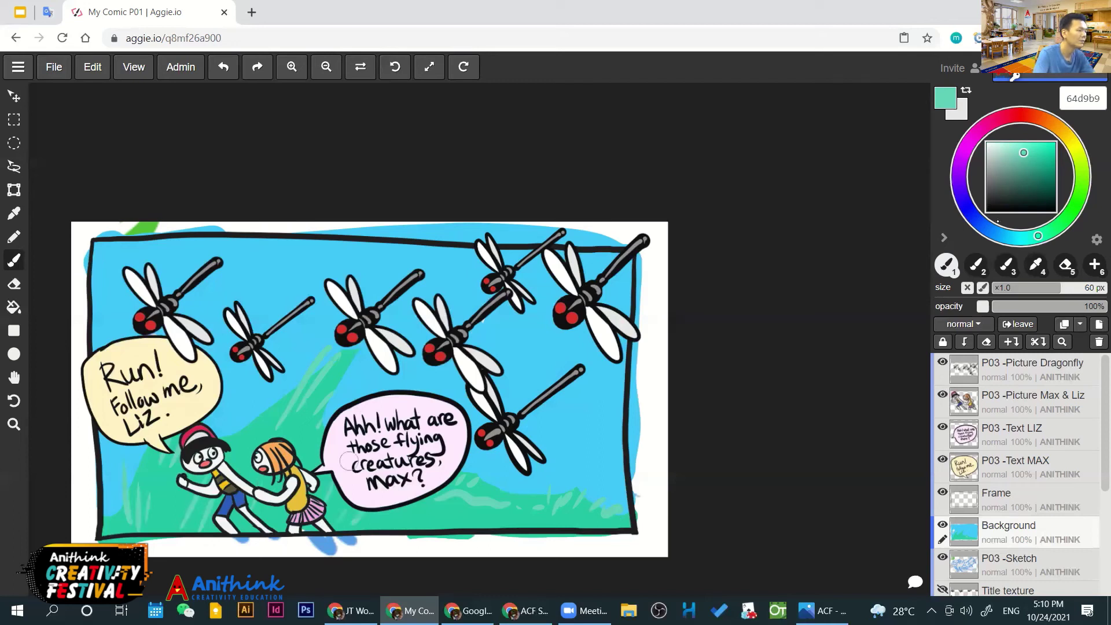
{"action": "left_click_drag", "start_coordinate": [174, 527], "coordinate": [177, 498]}
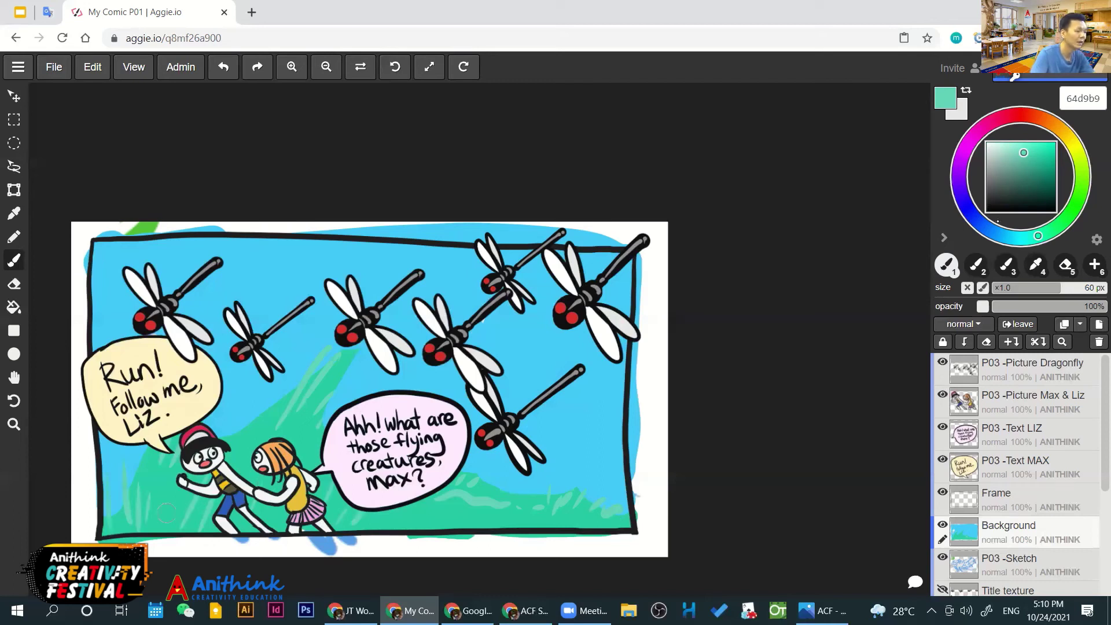
{"action": "left_click_drag", "start_coordinate": [409, 525], "coordinate": [509, 495]}
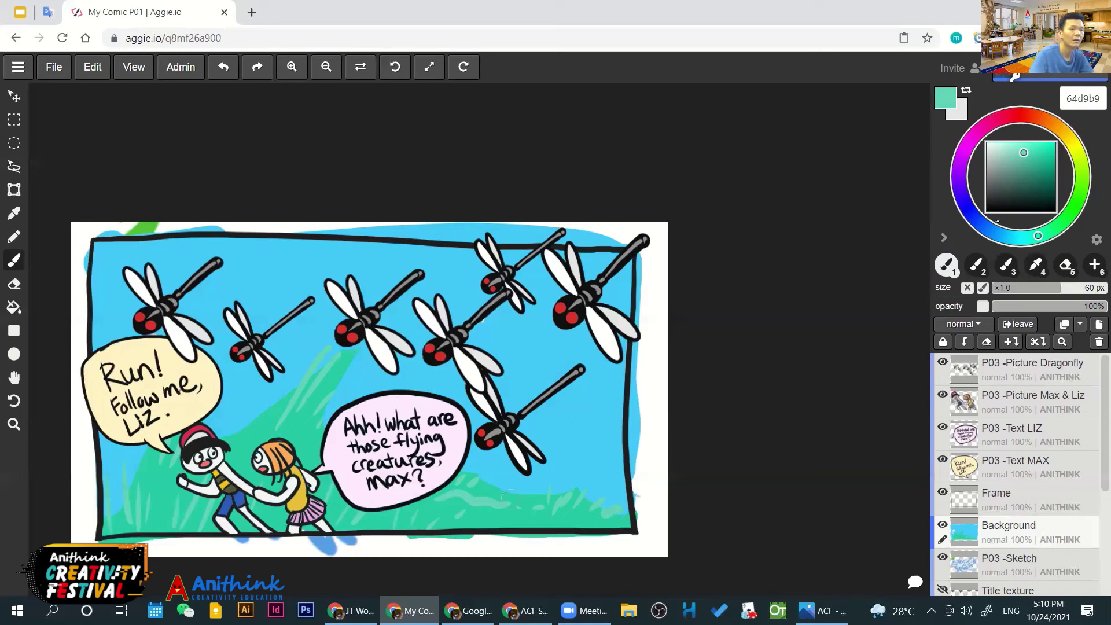
Dab near-white clouds into the gaps of the blue sky
{"action": "left_click", "coordinate": [987, 145]}
{"action": "mouse_move", "coordinate": [541, 324]}
{"action": "left_mouse_down"}
{"action": "mouse_move", "coordinate": [565, 316]}
{"action": "mouse_move", "coordinate": [489, 335]}
{"action": "mouse_move", "coordinate": [596, 343]}
{"action": "left_mouse_up"}
{"action": "key", "text": "ctrl+z"}
{"action": "mouse_move", "coordinate": [298, 292]}
{"action": "left_mouse_down"}
{"action": "mouse_move", "coordinate": [257, 292]}
{"action": "mouse_move", "coordinate": [379, 290]}
{"action": "mouse_move", "coordinate": [323, 294]}
{"action": "left_mouse_up"}
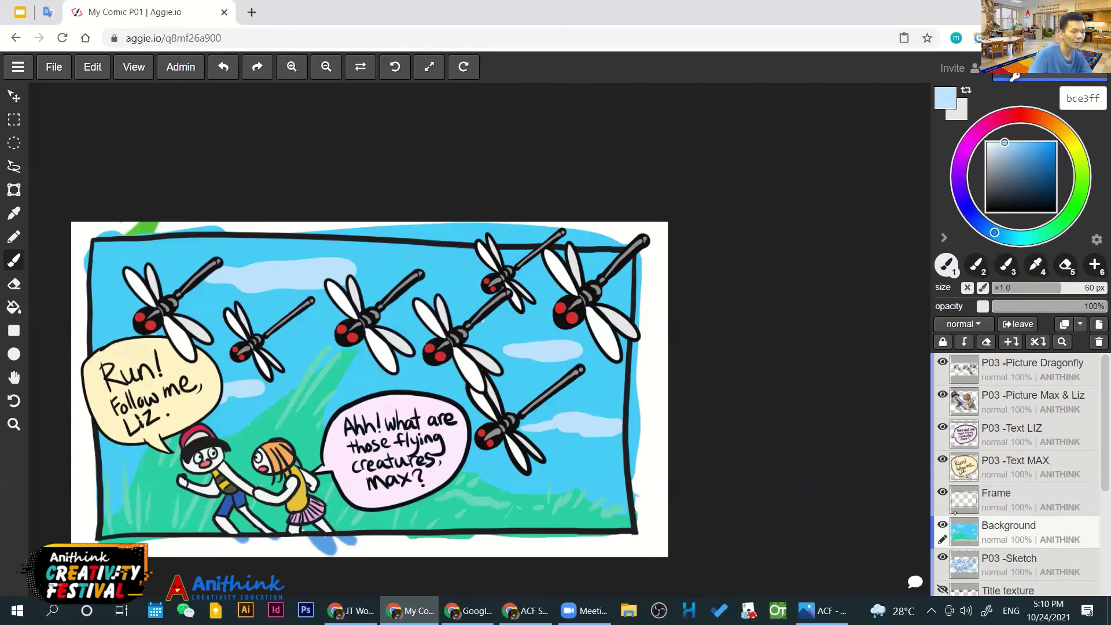
Pick coral ff7562 and hide the P03 -Sketch layer to clear the stray marks
{"action": "left_click", "coordinate": [942, 525]}
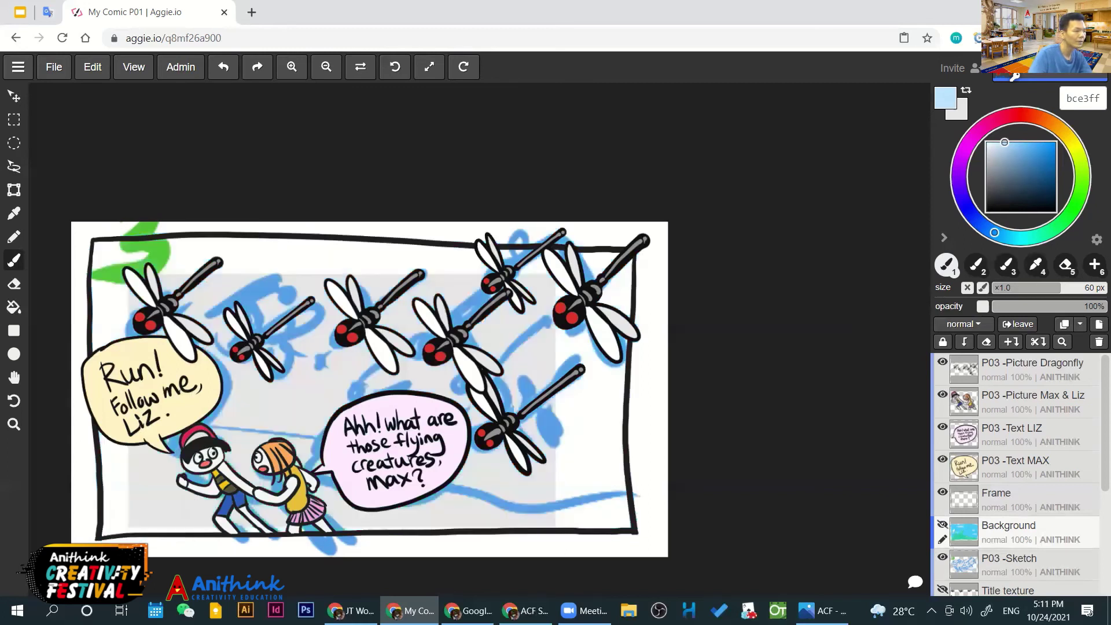
{"action": "left_click", "coordinate": [942, 525]}
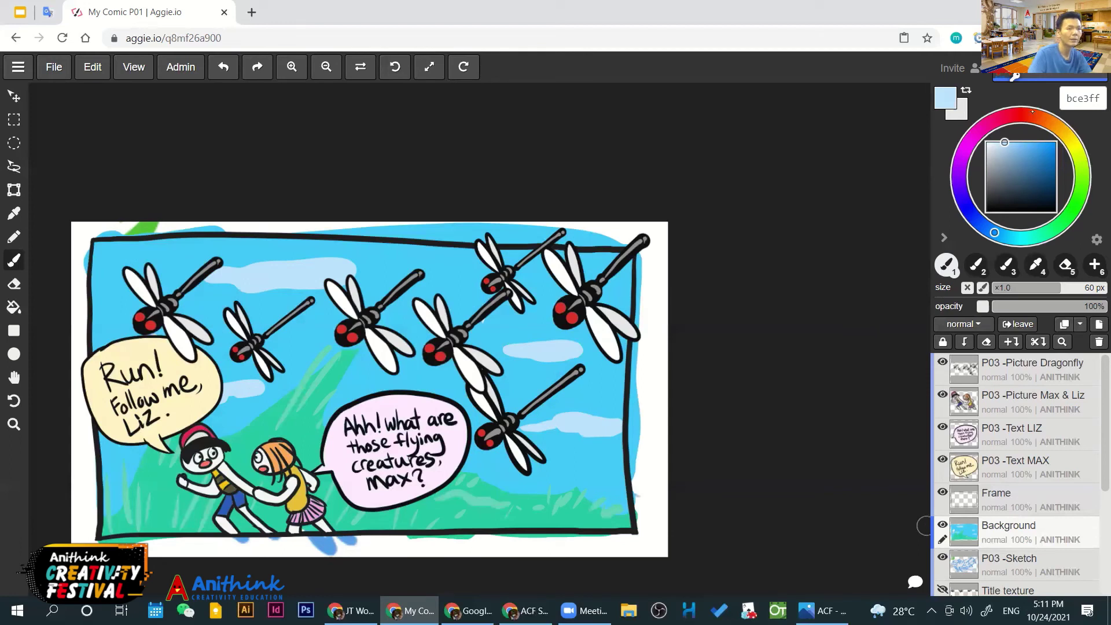
{"action": "left_click", "coordinate": [1028, 115]}
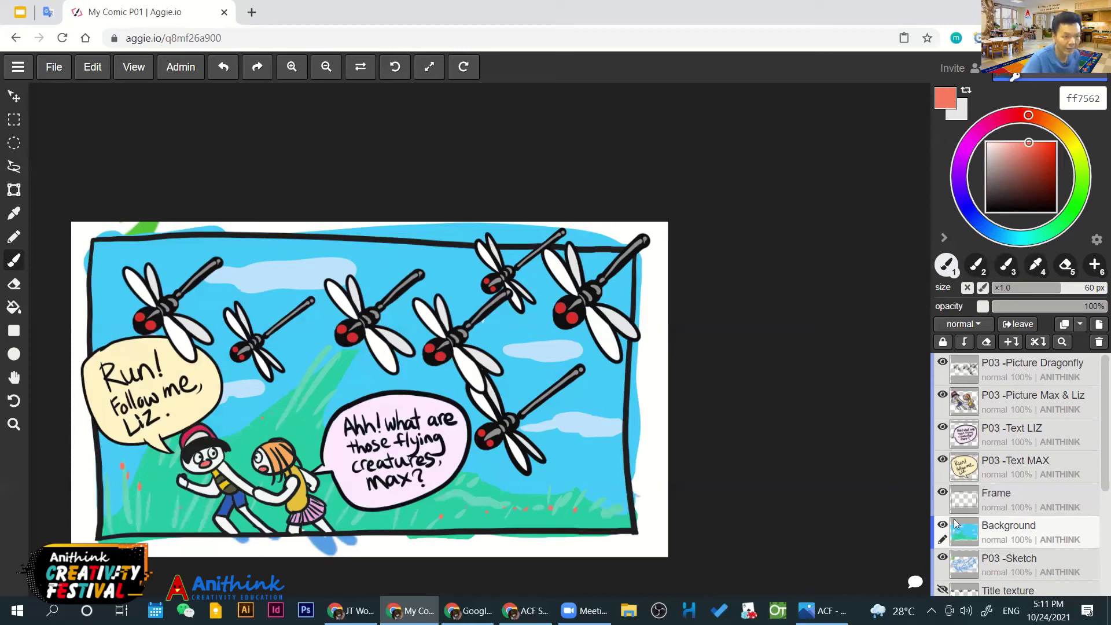
{"action": "left_click", "coordinate": [942, 558]}
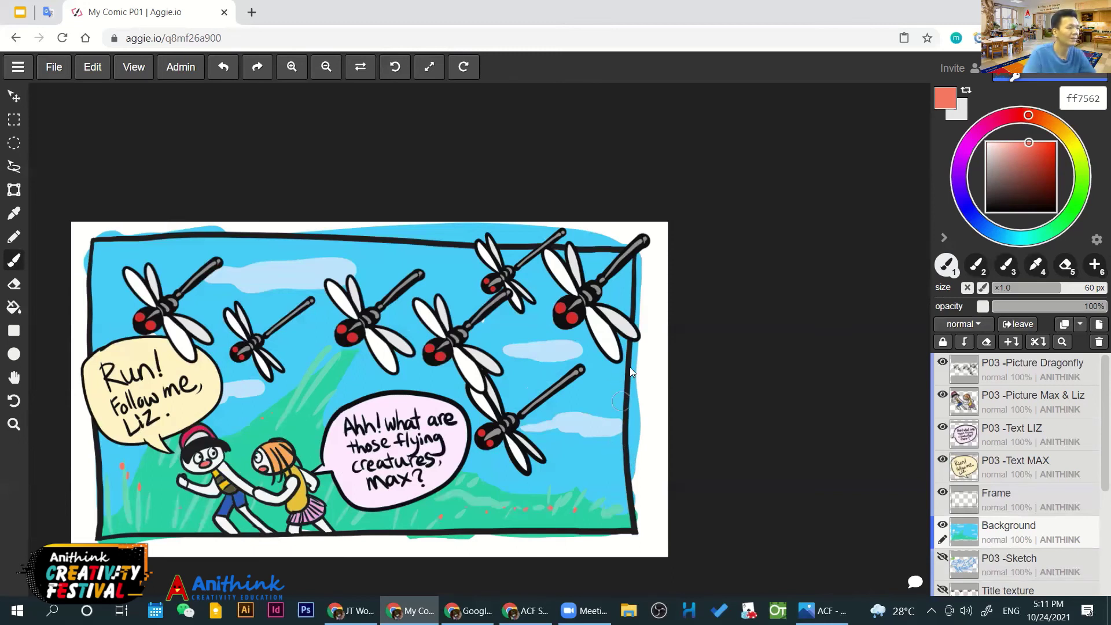
Rename the Frame layer to P03 -Frame
{"action": "left_click", "coordinate": [988, 494]}
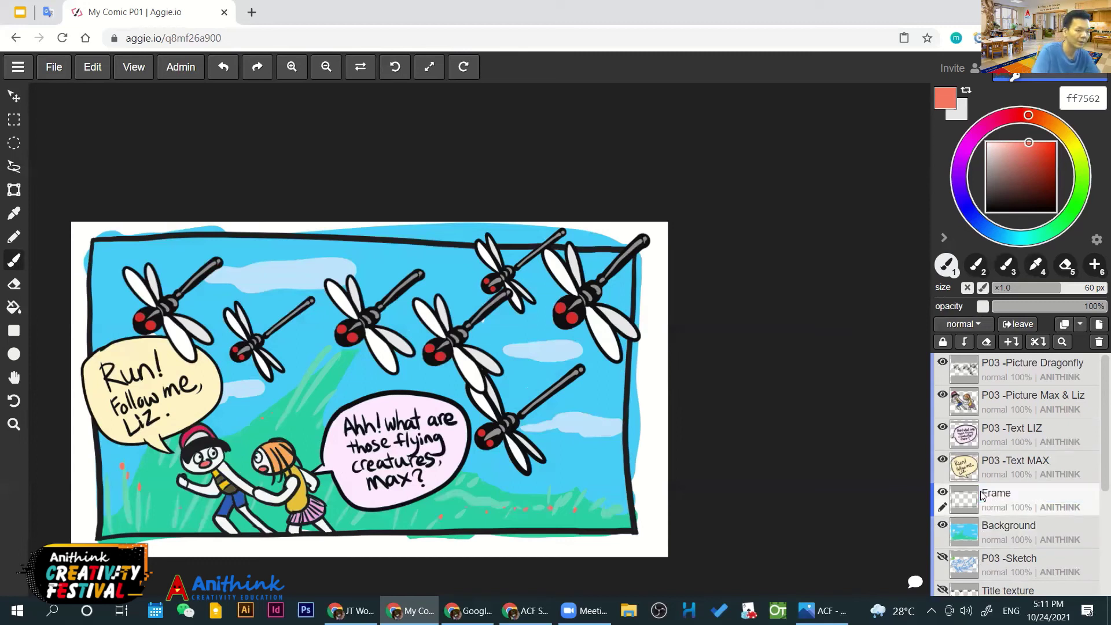
{"action": "double_click", "coordinate": [983, 493]}
{"action": "left_click", "coordinate": [993, 492]}
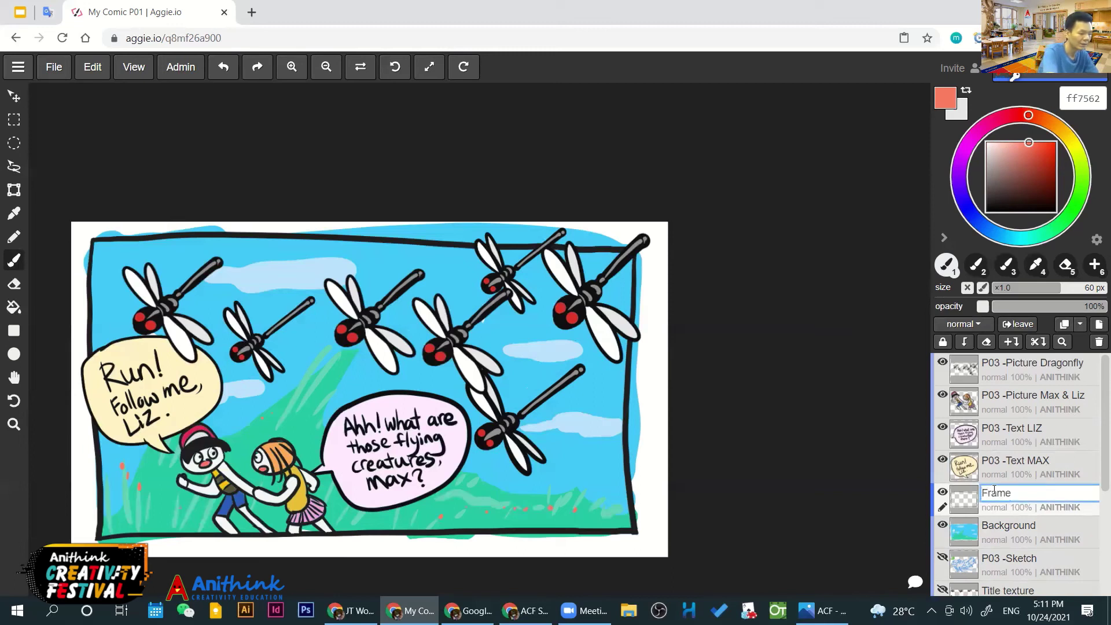
{"action": "type", "text": "p03 -"}
{"action": "key", "text": "Return"}
{"action": "double_click", "coordinate": [993, 492]}
{"action": "left_click", "coordinate": [993, 492]}
{"action": "key", "text": "BackSpace"}
{"action": "type", "text": "P"}
{"action": "key", "text": "Return"}
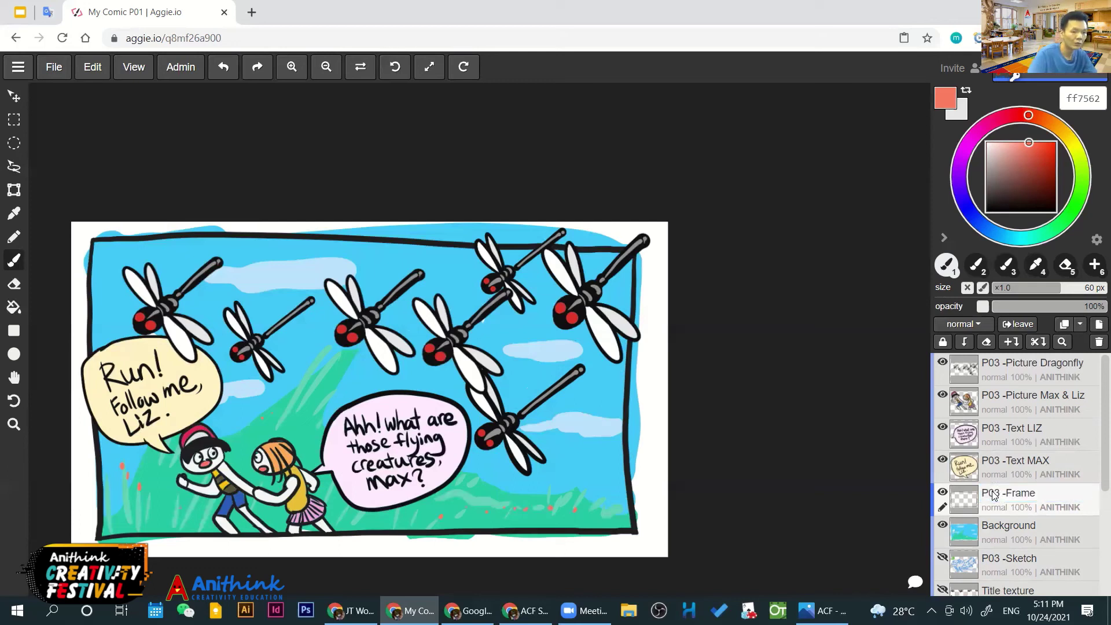
Rename the Background layer to P03 -Background
{"action": "double_click", "coordinate": [996, 525]}
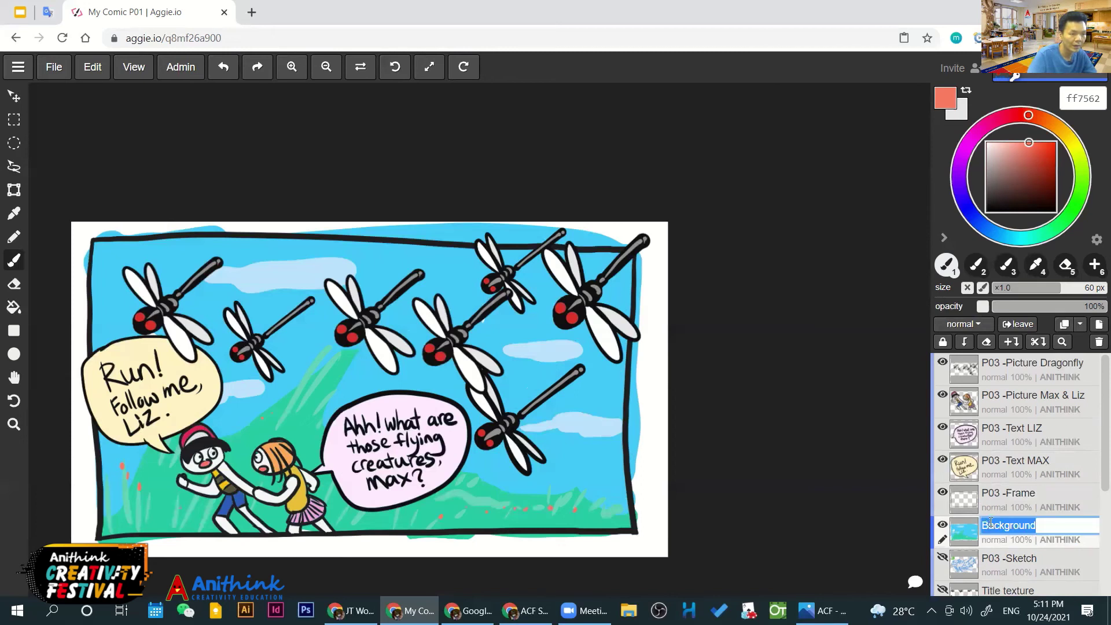
{"action": "key", "text": "Home"}
{"action": "type", "text": "P03 -"}
{"action": "key", "text": "Return"}
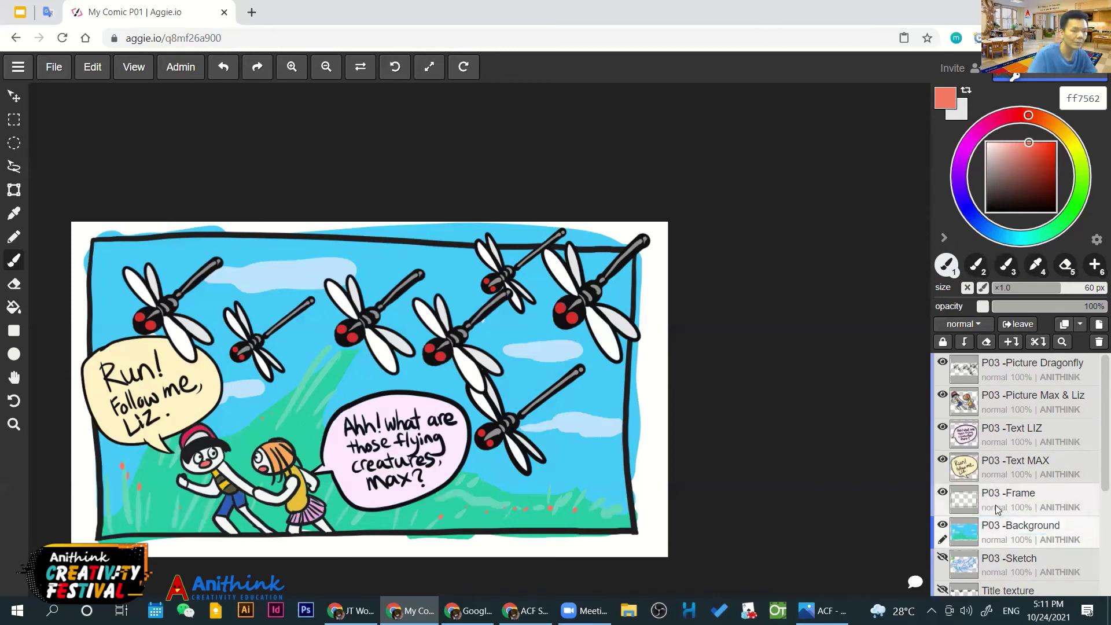
{"action": "scroll", "coordinate": [1003, 523], "scroll_direction": "down", "scroll_amount": 2}
{"action": "scroll", "coordinate": [994, 509], "scroll_direction": "up", "scroll_amount": 2}
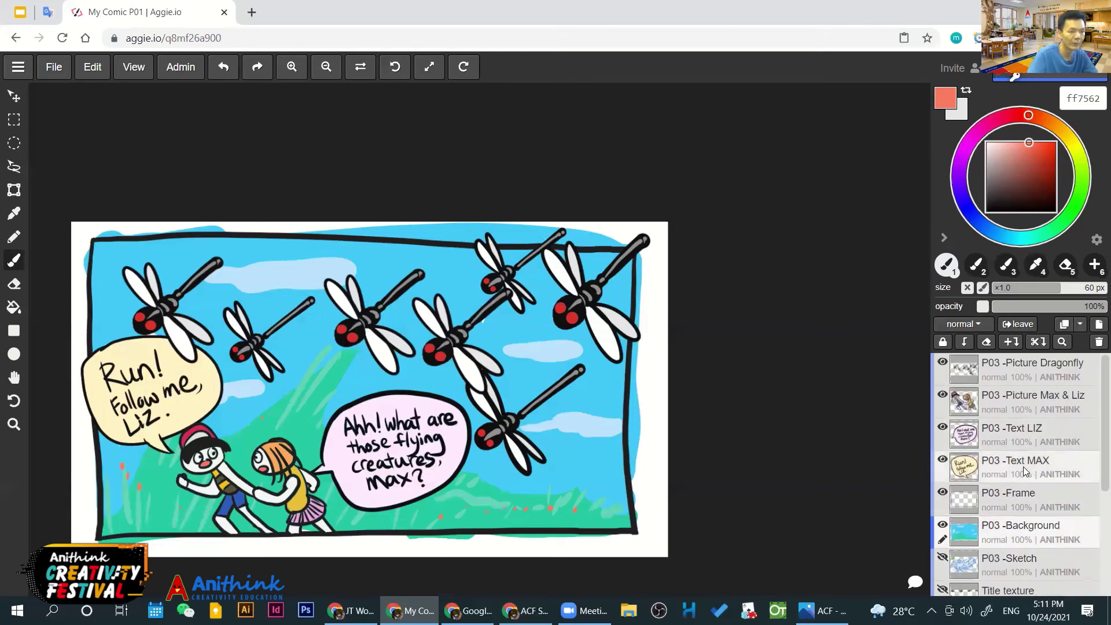
Reposition the panel view and sample the sky blue from the canvas
{"action": "key", "text": "h"}
{"action": "left_click_drag", "start_coordinate": [466, 424], "coordinate": [546, 388]}
{"action": "left_click_drag", "start_coordinate": [633, 371], "coordinate": [610, 367]}
{"action": "key", "text": "b"}
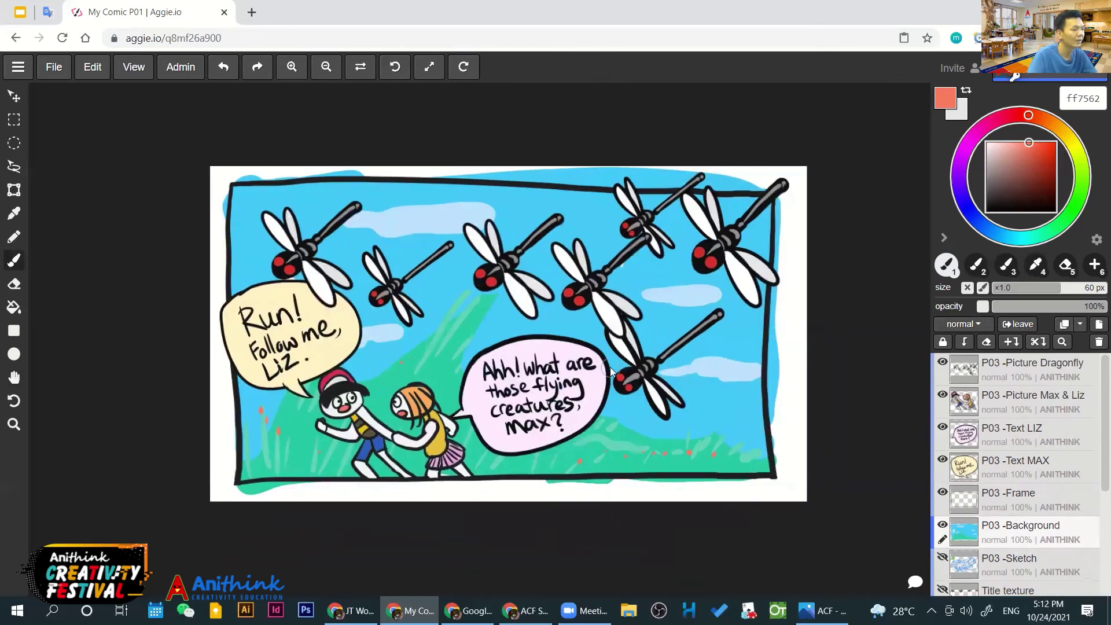
{"action": "scroll", "coordinate": [610, 367], "scroll_direction": "up", "scroll_amount": 2}
{"action": "scroll", "coordinate": [610, 367], "scroll_direction": "down", "scroll_amount": 1}
{"action": "left_click_drag", "start_coordinate": [790, 324], "coordinate": [785, 337]}
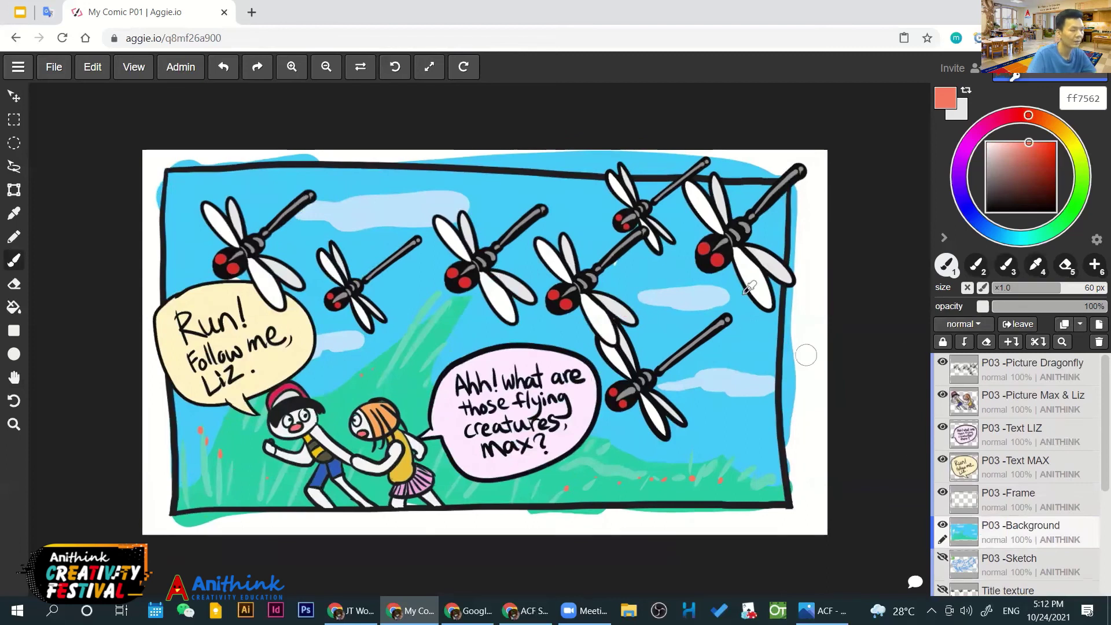
{"action": "key", "text": "i"}
{"action": "left_click", "coordinate": [670, 270]}
{"action": "key", "text": "b"}
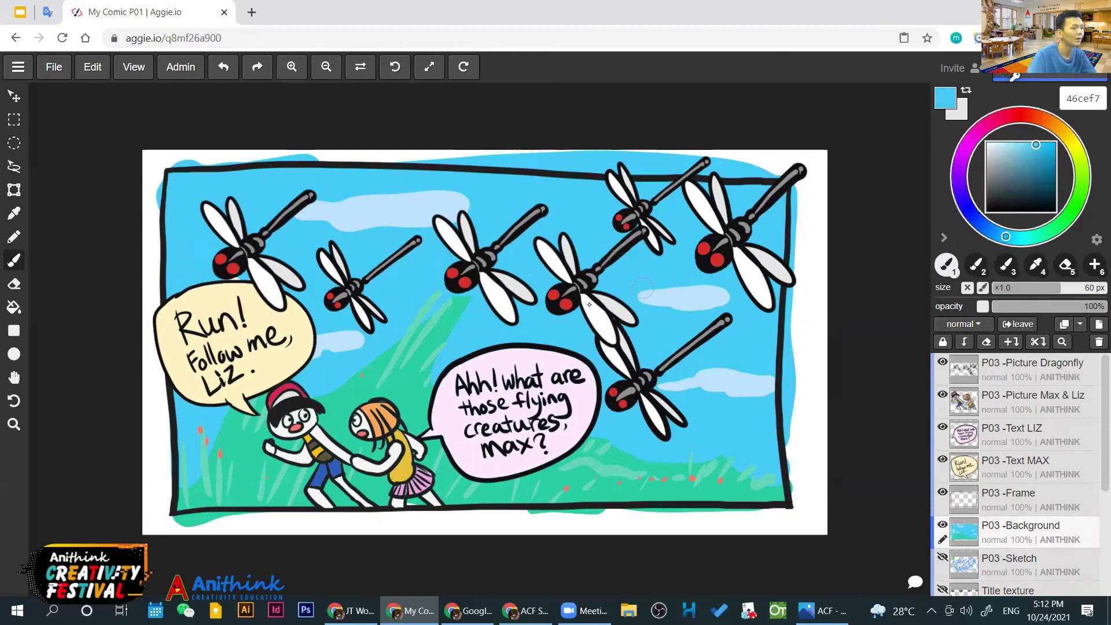
Select the Max & Liz picture layer and blink the background, frame and Run! bubble layers to compare
{"action": "scroll", "coordinate": [582, 316], "scroll_direction": "down", "scroll_amount": 1}
{"action": "left_click_drag", "start_coordinate": [582, 317], "coordinate": [570, 331]}
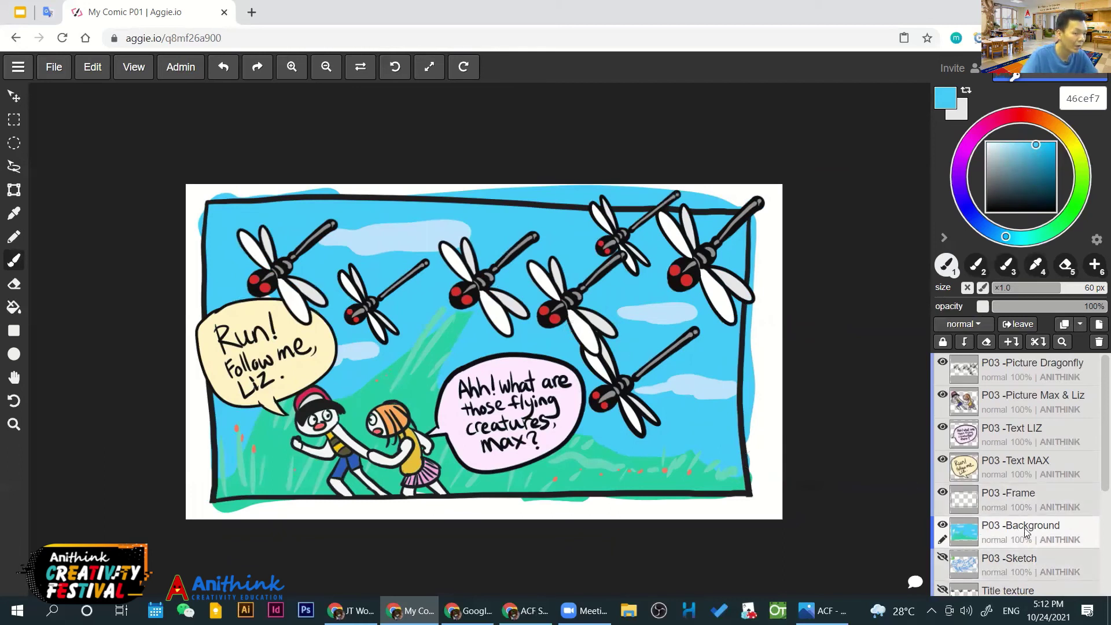
{"action": "left_click", "coordinate": [1024, 440]}
{"action": "left_click", "coordinate": [1018, 400]}
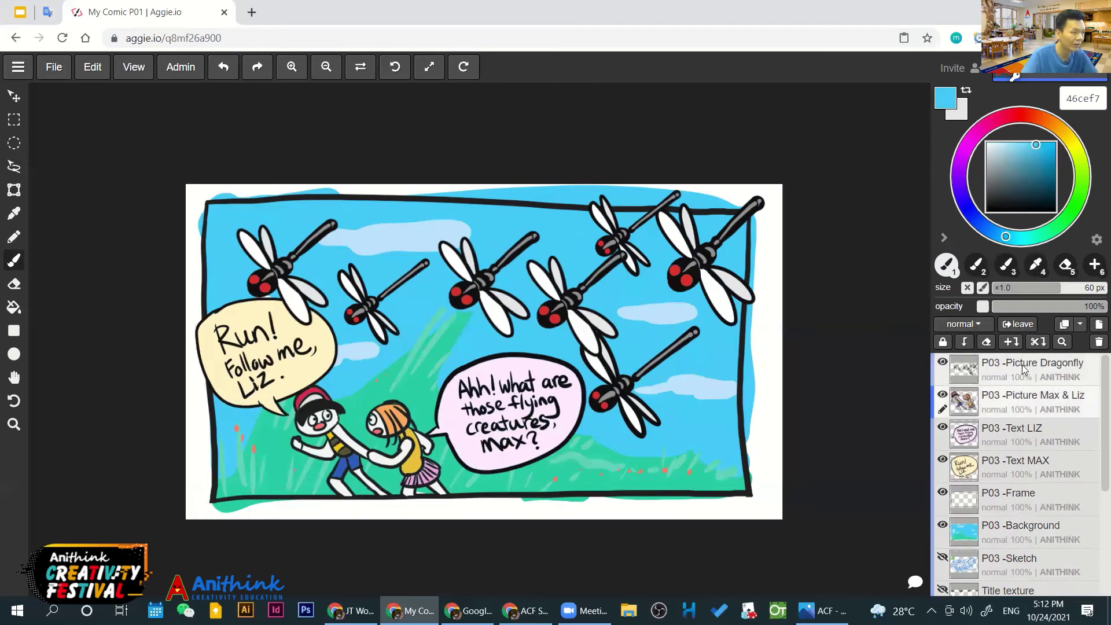
{"action": "double_click", "coordinate": [942, 526]}
{"action": "left_click", "coordinate": [943, 493]}
{"action": "left_click", "coordinate": [942, 492]}
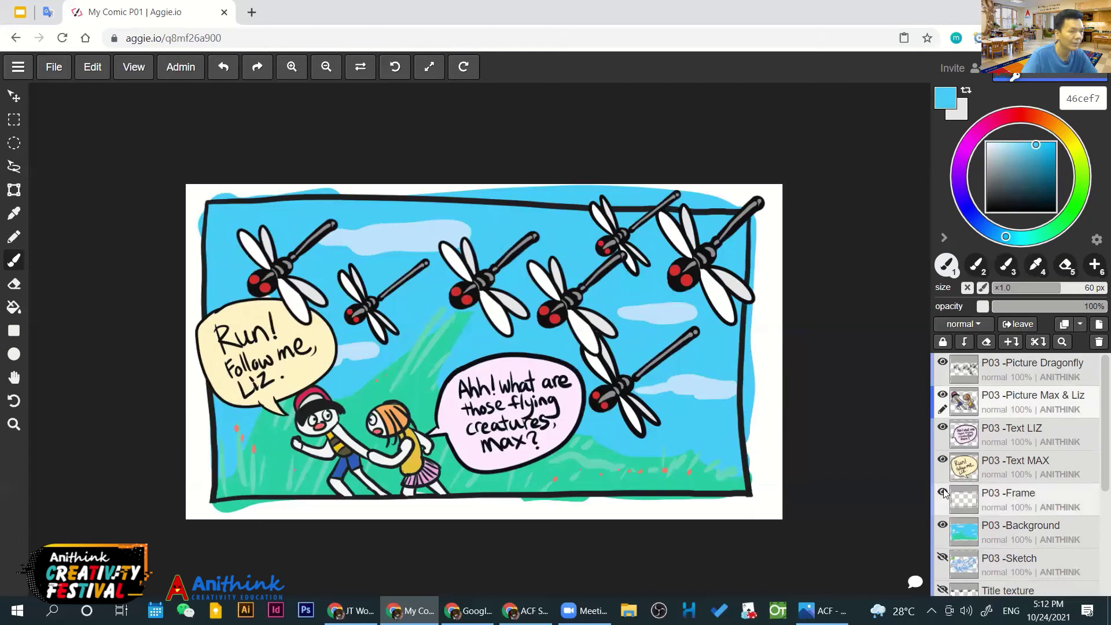
{"action": "double_click", "coordinate": [942, 460]}
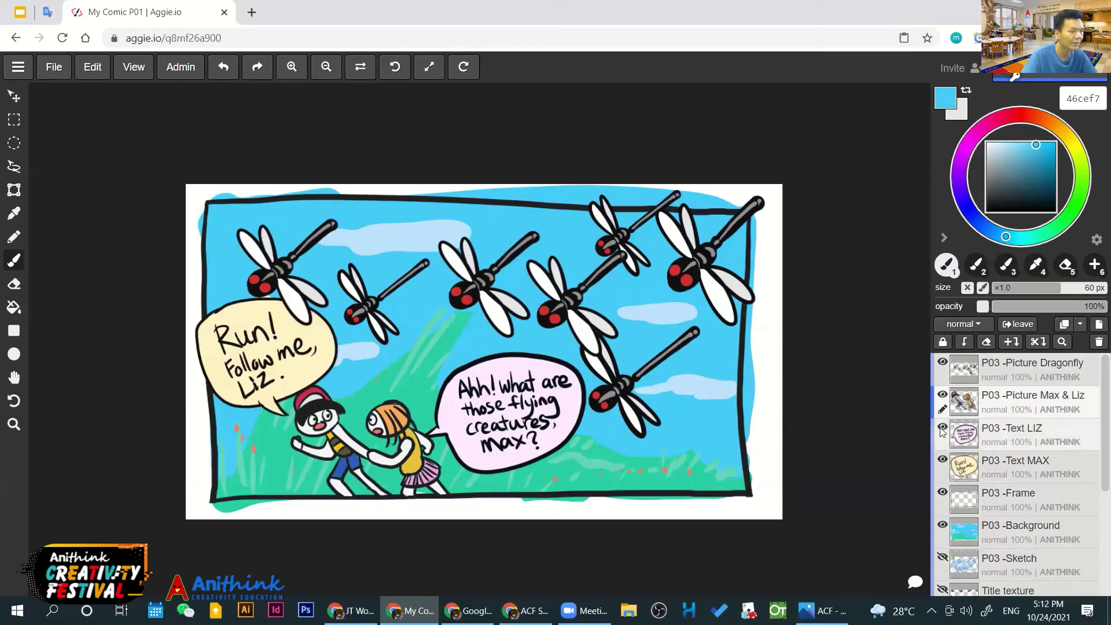
Hide the P03 -Text LIZ and P03 -Text MAX bubbles, then make P03 -Background active
{"action": "left_click", "coordinate": [942, 429]}
{"action": "left_click", "coordinate": [942, 429]}
{"action": "left_click", "coordinate": [941, 429]}
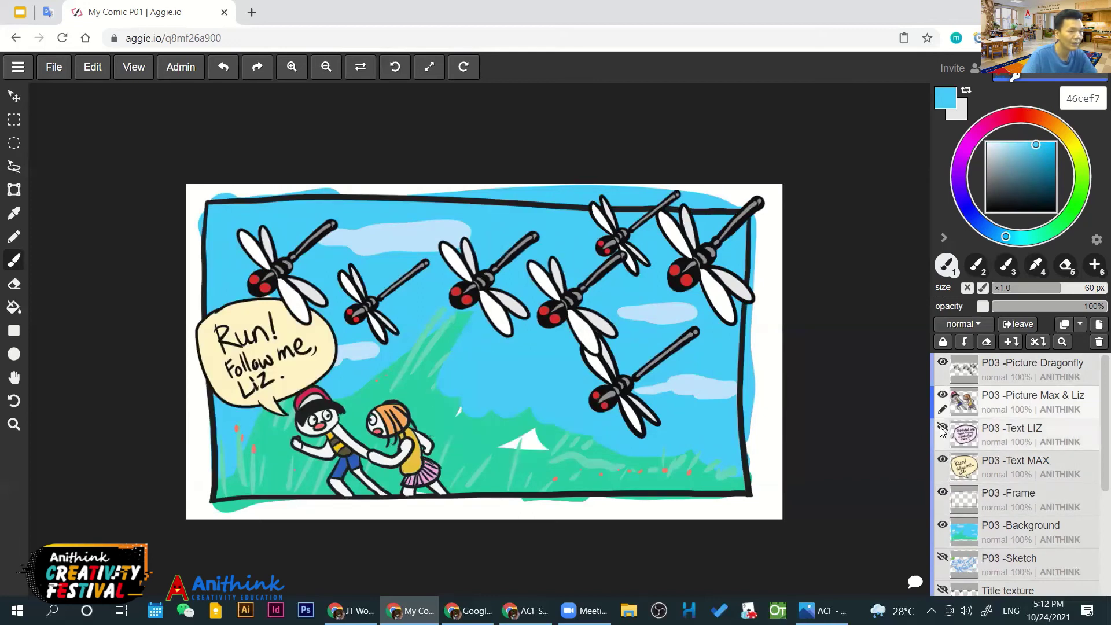
{"action": "left_click", "coordinate": [942, 461]}
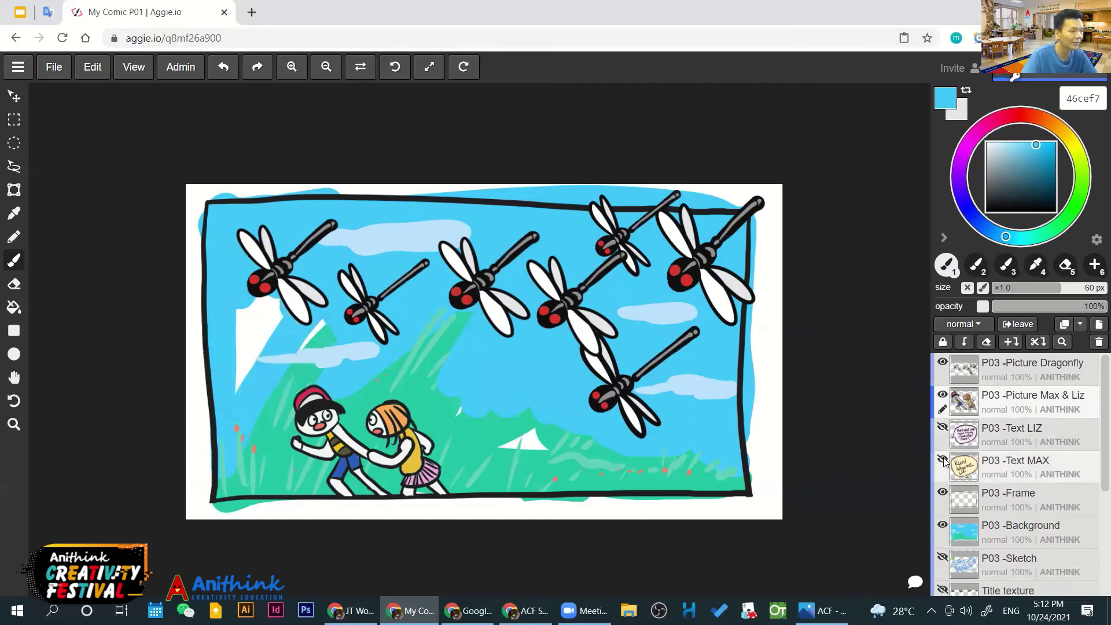
{"action": "left_click", "coordinate": [942, 524]}
{"action": "left_click", "coordinate": [942, 524]}
{"action": "left_click", "coordinate": [941, 524]}
{"action": "left_click", "coordinate": [942, 524]}
{"action": "left_click", "coordinate": [1003, 530]}
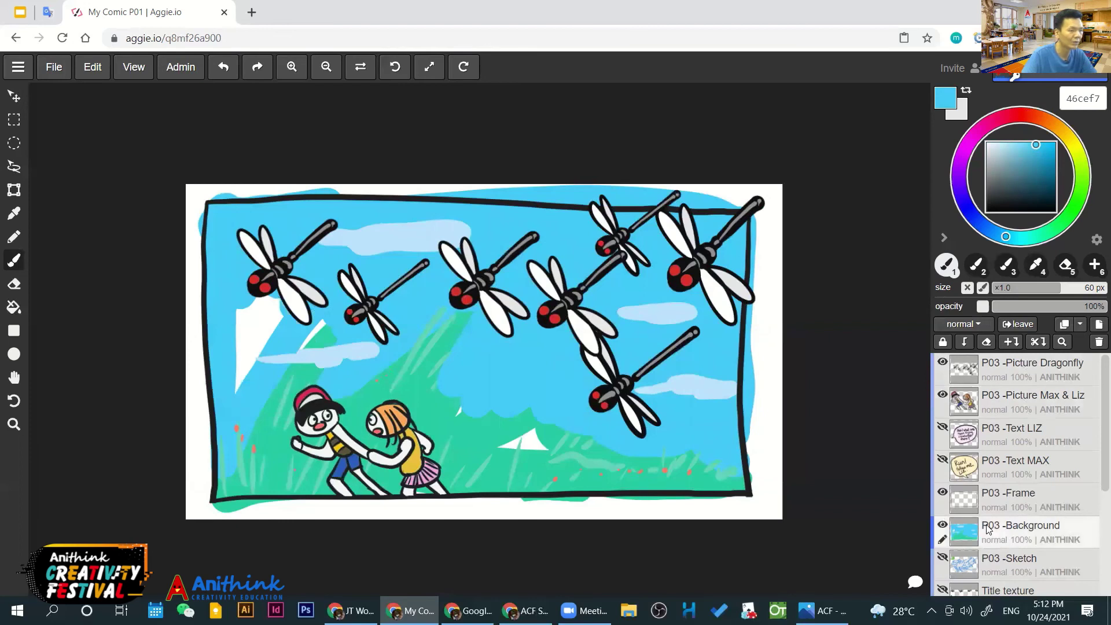
Eyedrop the grass green and paint over the white wedge on the hill, redoing one stroke
{"action": "key", "text": "i"}
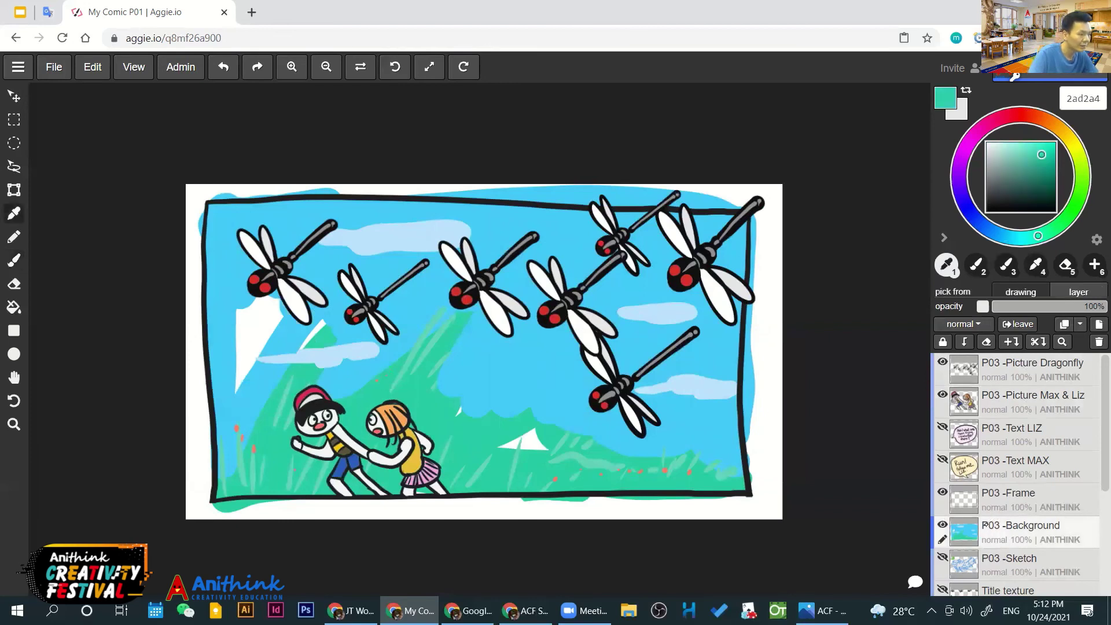
{"action": "key", "text": "b"}
{"action": "mouse_move", "coordinate": [498, 448]}
{"action": "left_mouse_down"}
{"action": "mouse_move", "coordinate": [524, 426]}
{"action": "mouse_move", "coordinate": [542, 450]}
{"action": "left_mouse_up"}
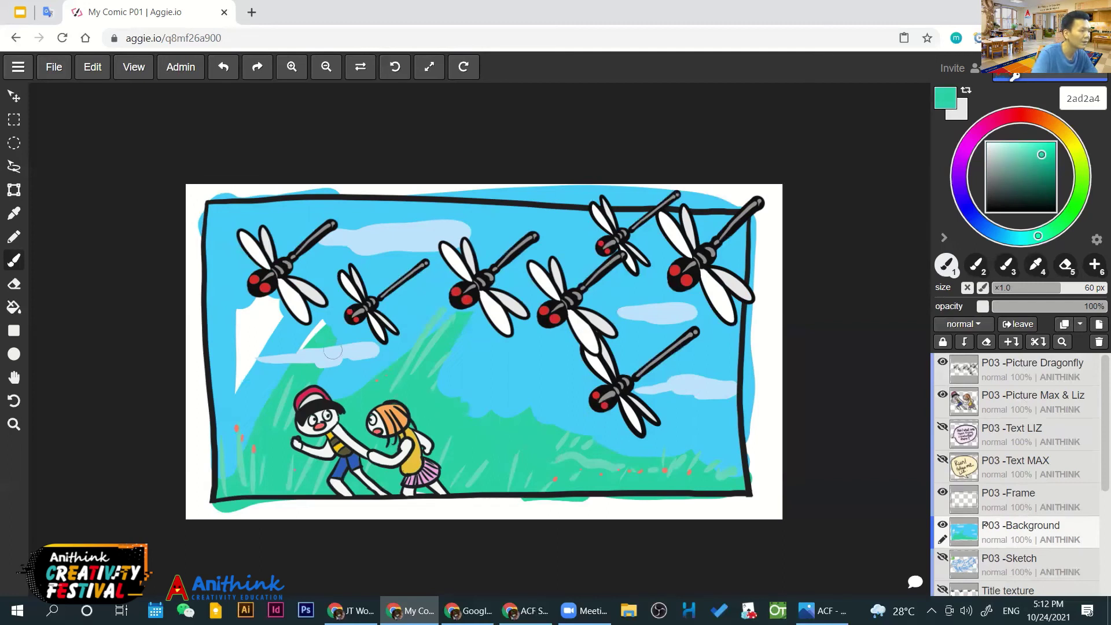
{"action": "left_click_drag", "start_coordinate": [320, 323], "coordinate": [296, 374]}
{"action": "key", "text": "ctrl+z"}
{"action": "mouse_move", "coordinate": [324, 322]}
{"action": "left_mouse_down"}
{"action": "mouse_move", "coordinate": [306, 349]}
{"action": "mouse_move", "coordinate": [330, 326]}
{"action": "mouse_move", "coordinate": [295, 384]}
{"action": "mouse_move", "coordinate": [310, 342]}
{"action": "mouse_move", "coordinate": [296, 372]}
{"action": "mouse_move", "coordinate": [321, 355]}
{"action": "left_mouse_up"}
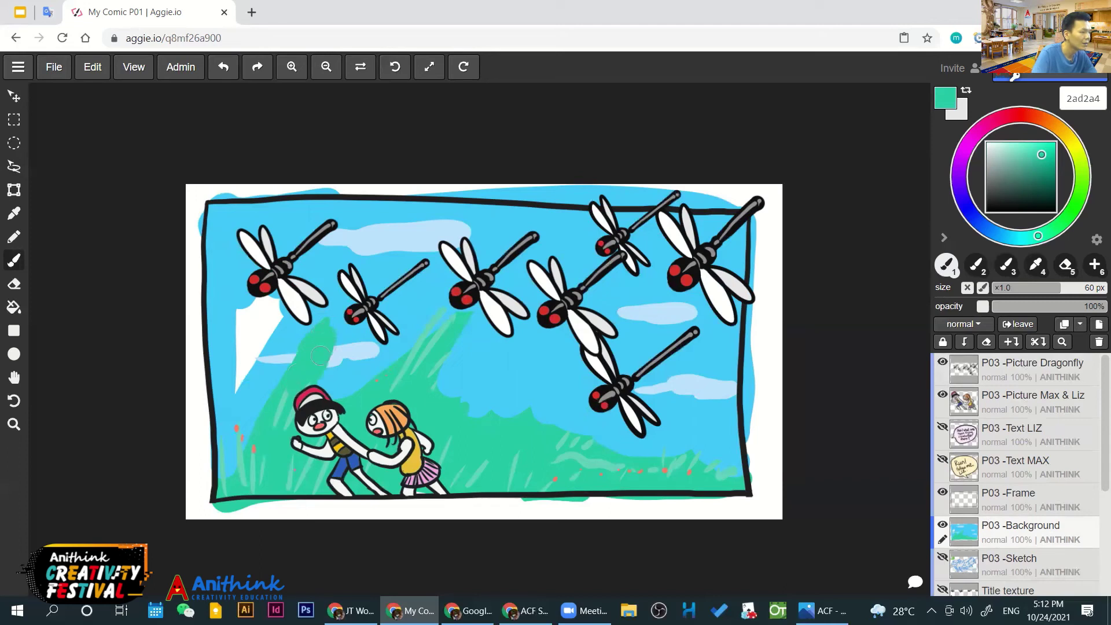
Resample sky blue and paint over the remaining white gap on the sky's left
{"action": "left_click", "coordinate": [221, 305], "text": "alt"}
{"action": "mouse_move", "coordinate": [230, 309]}
{"action": "left_mouse_down"}
{"action": "mouse_move", "coordinate": [227, 376]}
{"action": "mouse_move", "coordinate": [257, 310]}
{"action": "mouse_move", "coordinate": [239, 319]}
{"action": "left_mouse_up"}
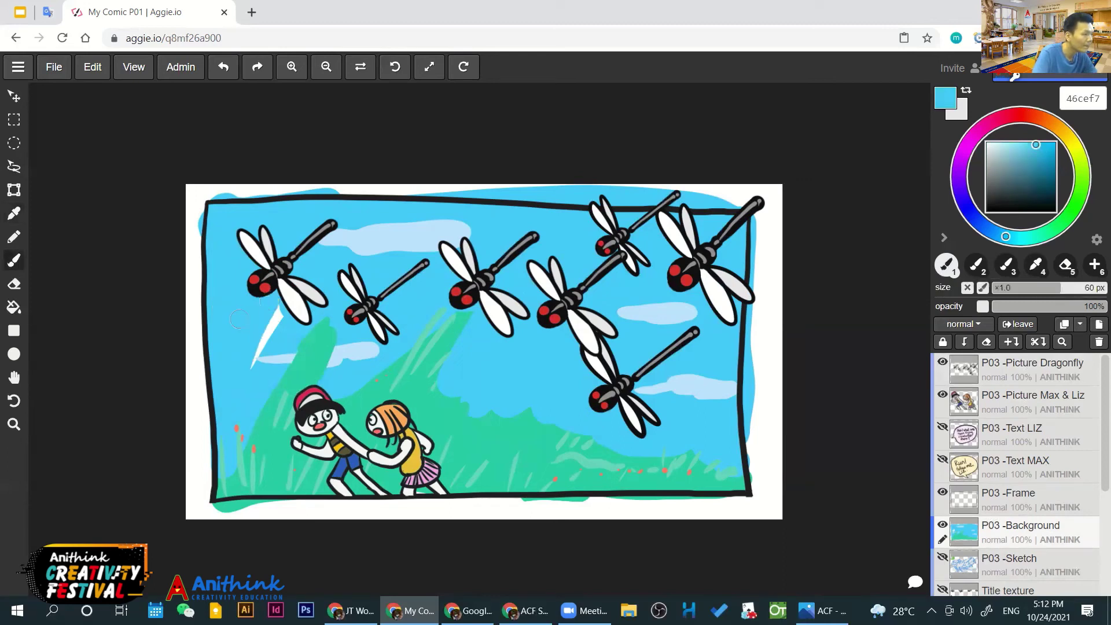
{"action": "left_click_drag", "start_coordinate": [251, 365], "coordinate": [269, 312]}
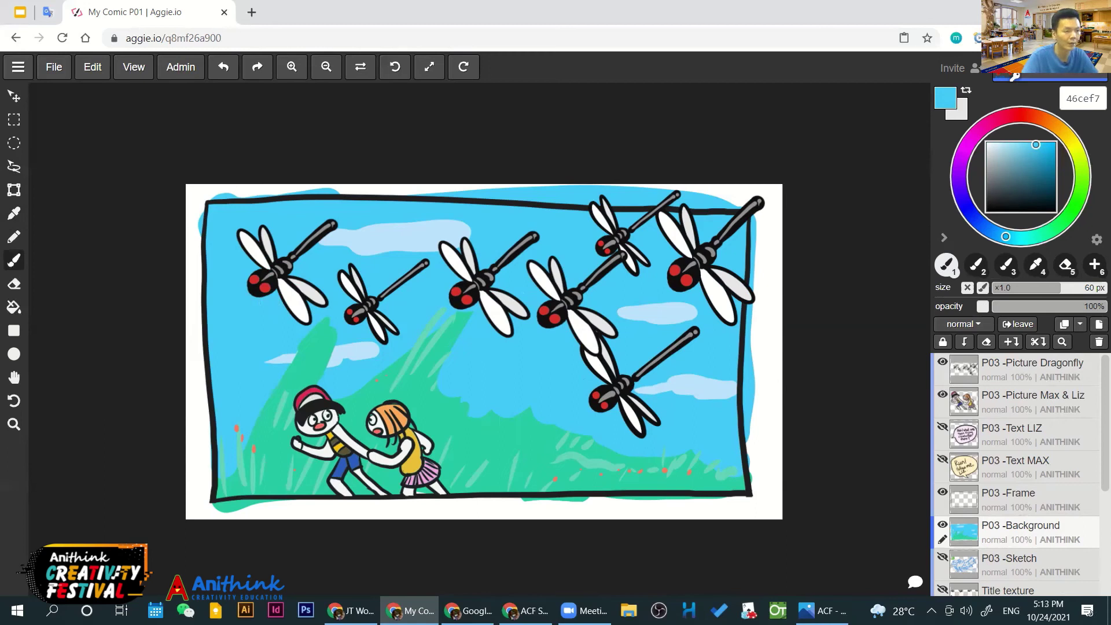
Show Liz's and Max's Run! speech bubbles, blinking Max's bubble twice to compare
{"action": "left_click", "coordinate": [941, 429]}
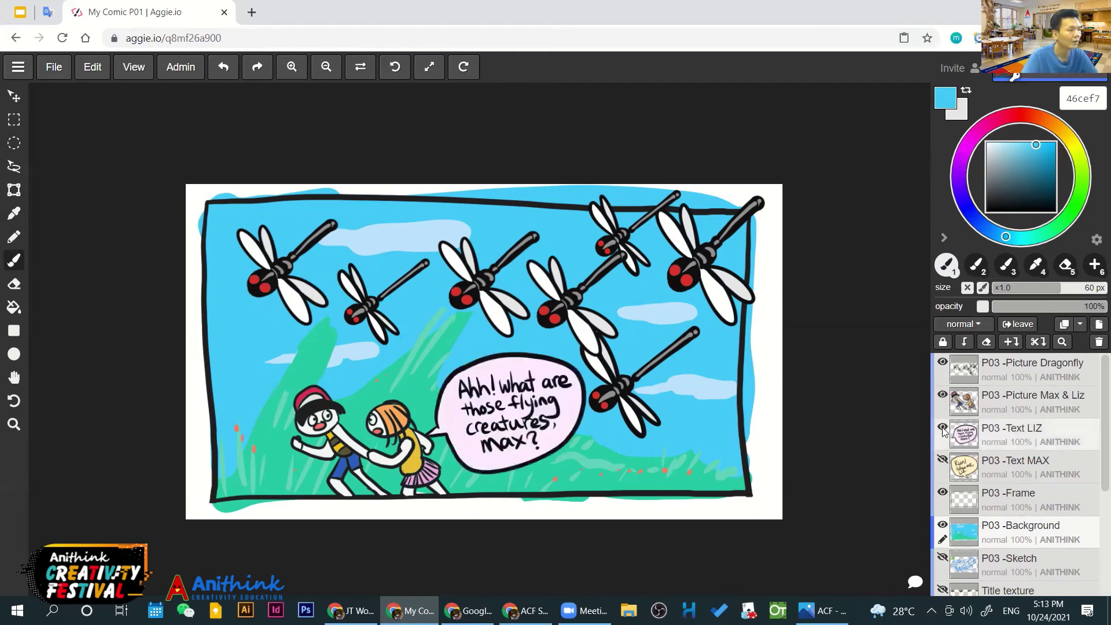
{"action": "left_click", "coordinate": [941, 460]}
{"action": "left_click", "coordinate": [942, 461]}
{"action": "left_click", "coordinate": [942, 461]}
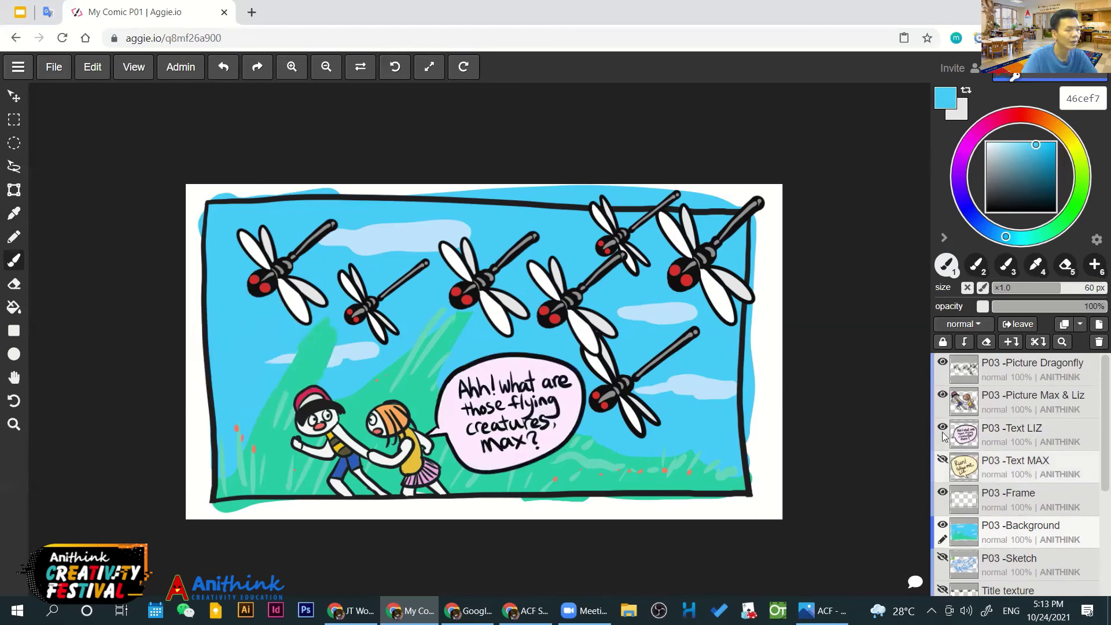
{"action": "left_click", "coordinate": [942, 461]}
{"action": "left_click", "coordinate": [942, 462]}
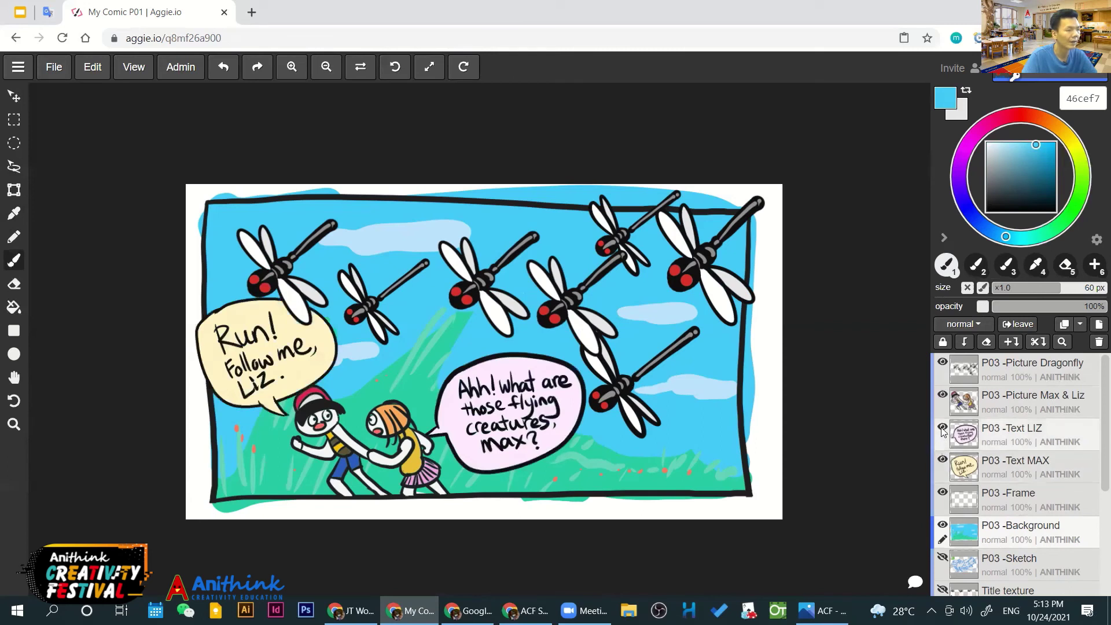
Blink the Max & Liz picture and dragonfly swarm layers to check the artwork behind them
{"action": "left_click", "coordinate": [942, 396]}
{"action": "left_click", "coordinate": [941, 395]}
{"action": "left_click", "coordinate": [942, 396]}
{"action": "left_click", "coordinate": [942, 395]}
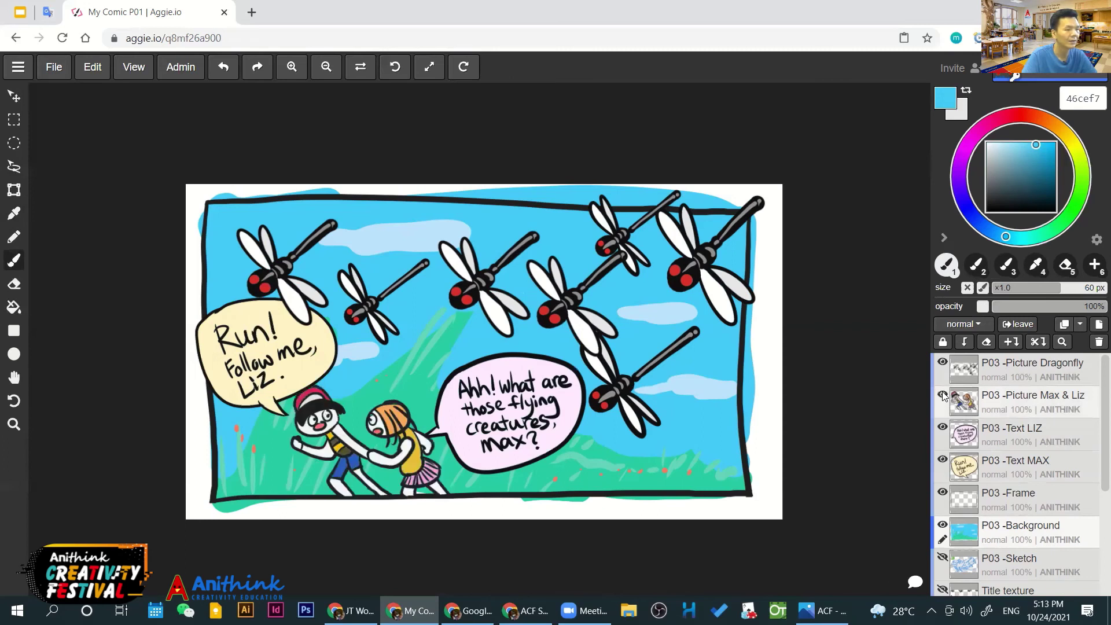
{"action": "left_click", "coordinate": [943, 362]}
{"action": "left_click", "coordinate": [943, 363]}
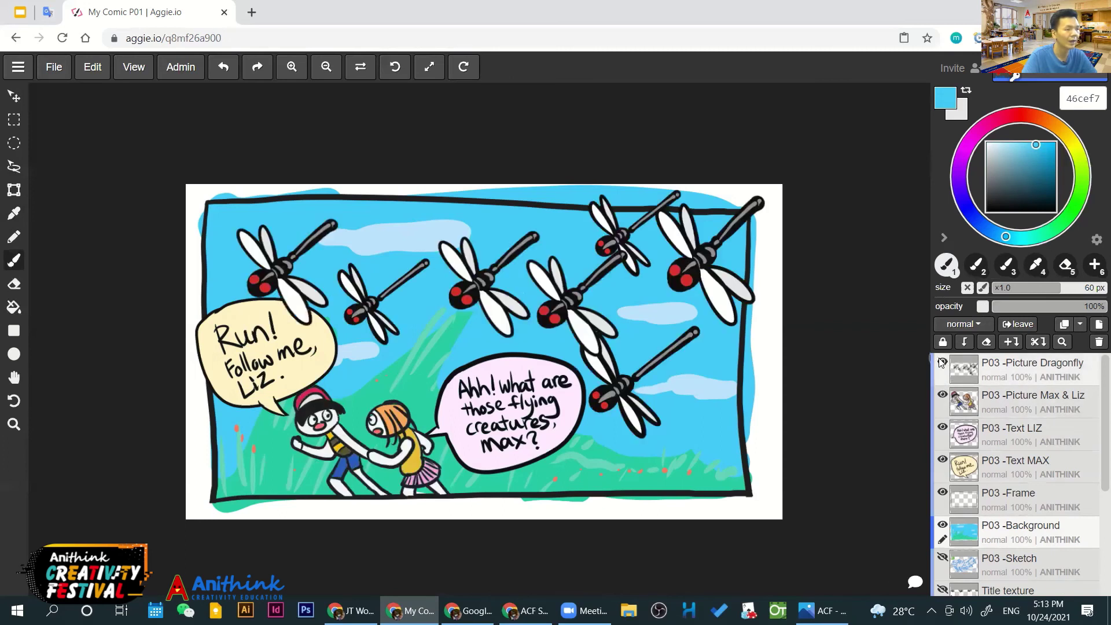
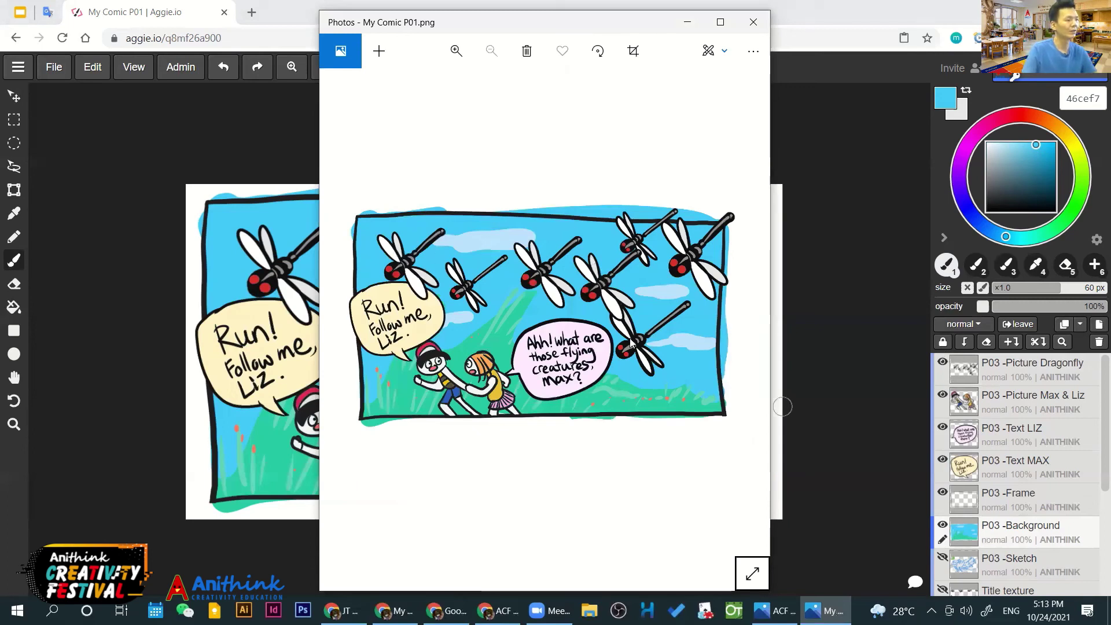
Export the dragonfly panel as My Comic P01 (1).jpg, then bring up the storyline worksheet
{"action": "left_click", "coordinate": [752, 26]}
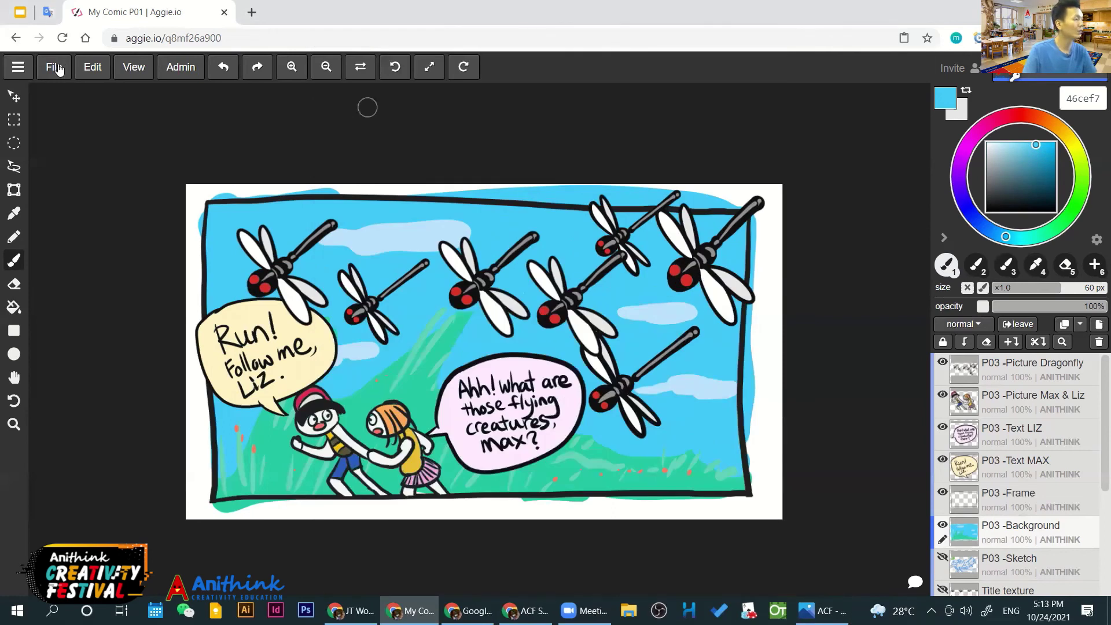
{"action": "left_click", "coordinate": [55, 67]}
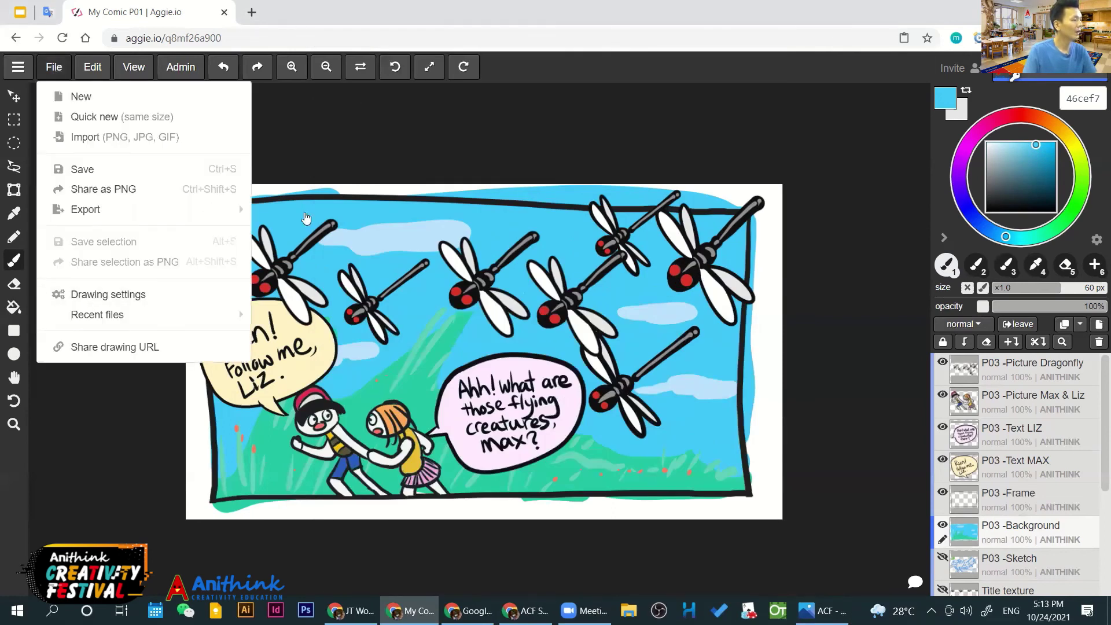
{"action": "mouse_move", "coordinate": [240, 209]}
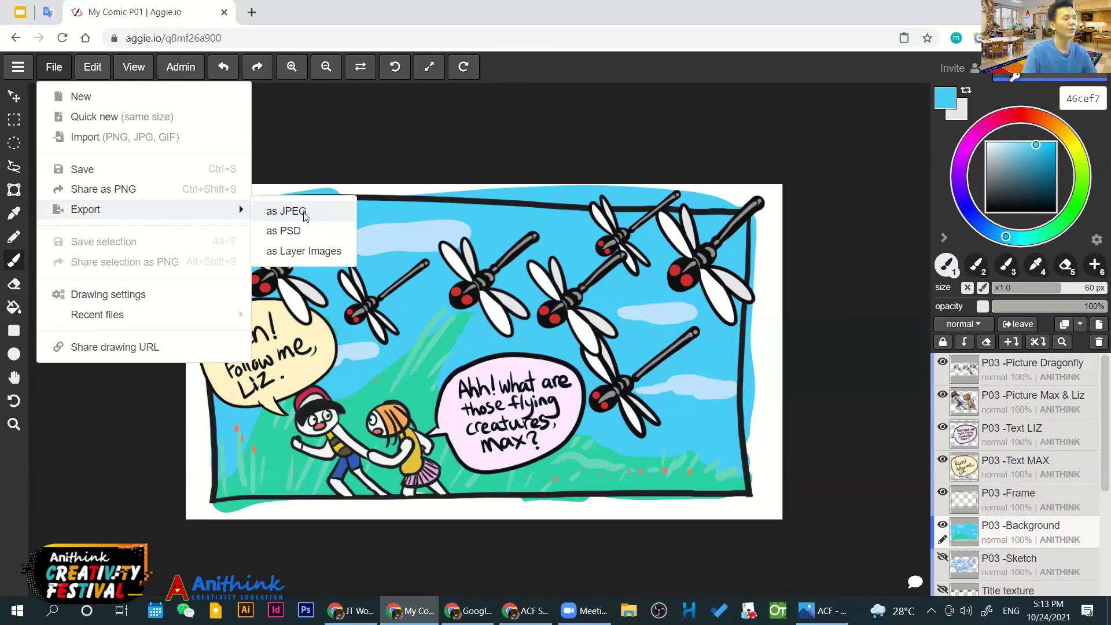
{"action": "left_click", "coordinate": [305, 213]}
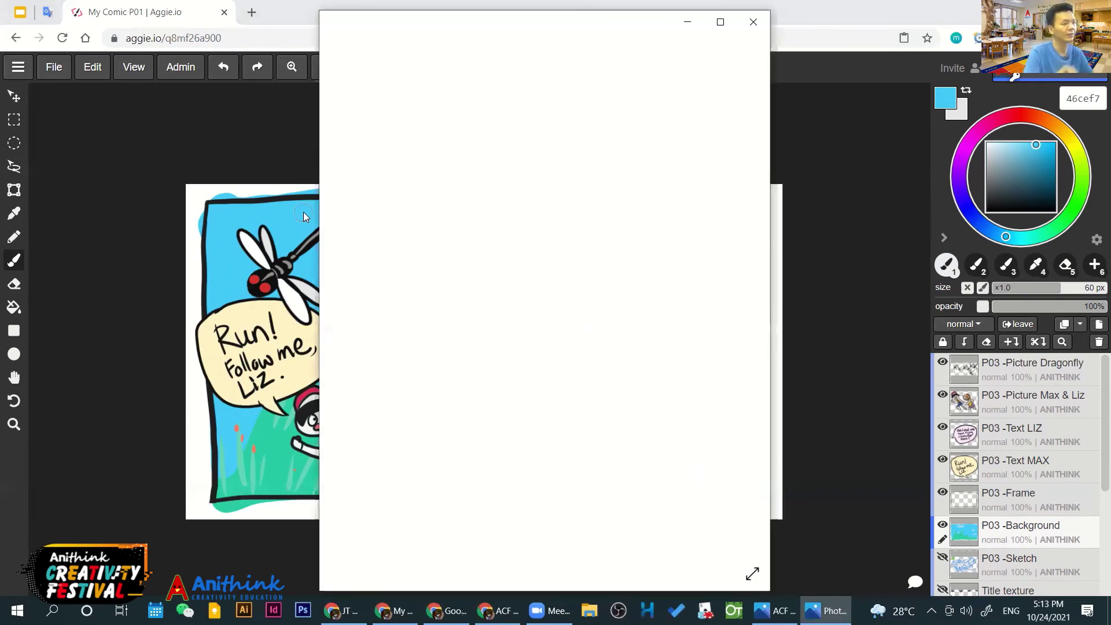
{"action": "left_click", "coordinate": [743, 25]}
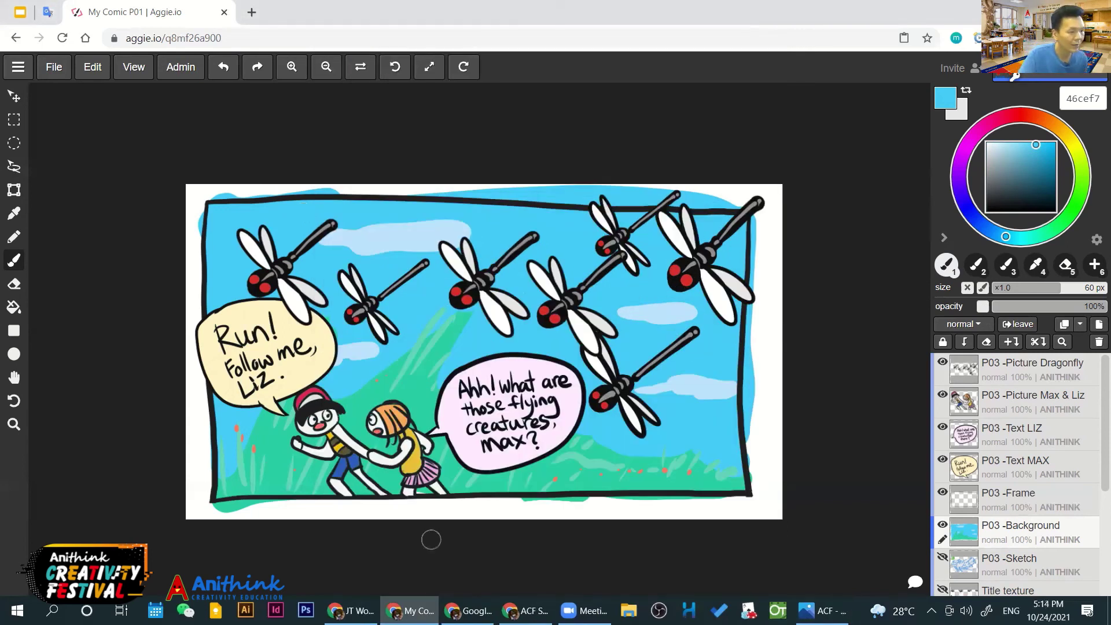
{"action": "left_click", "coordinate": [524, 609]}
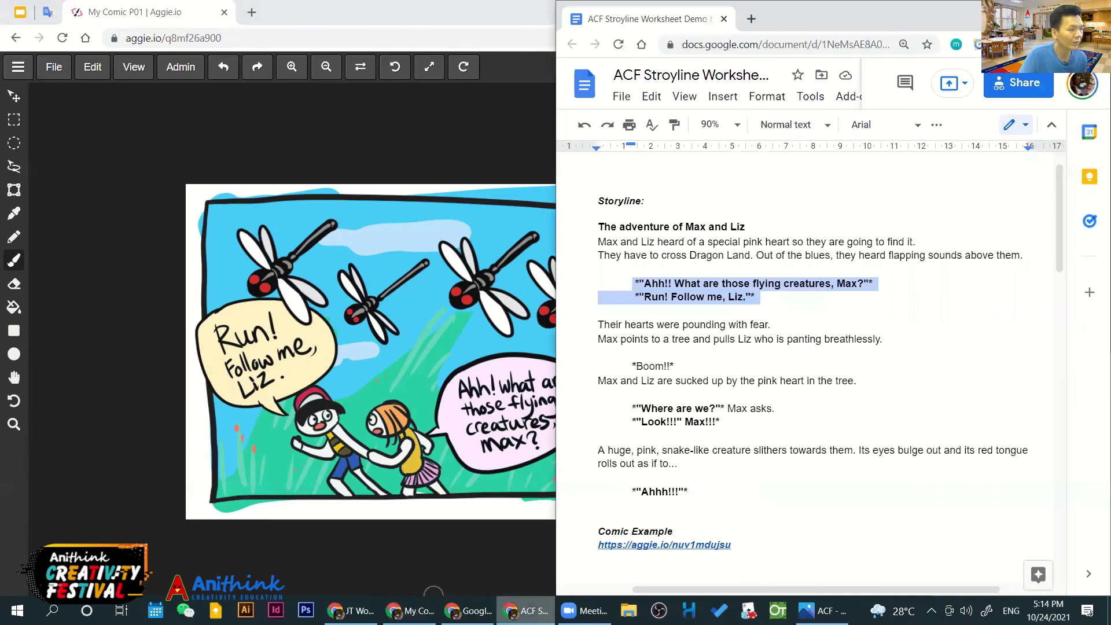
Highlight the worksheet's dialogue lines and the Look!!! and Ahhh!!! passages, then return to Aggie.io
{"action": "key", "text": "super+Down"}
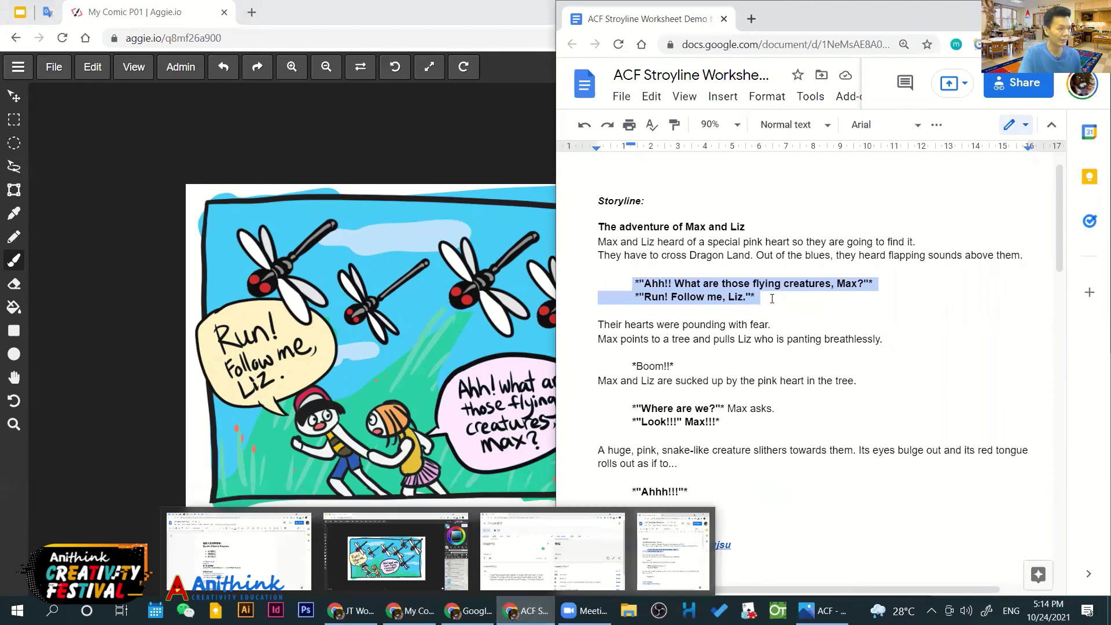
{"action": "left_click", "coordinate": [727, 299]}
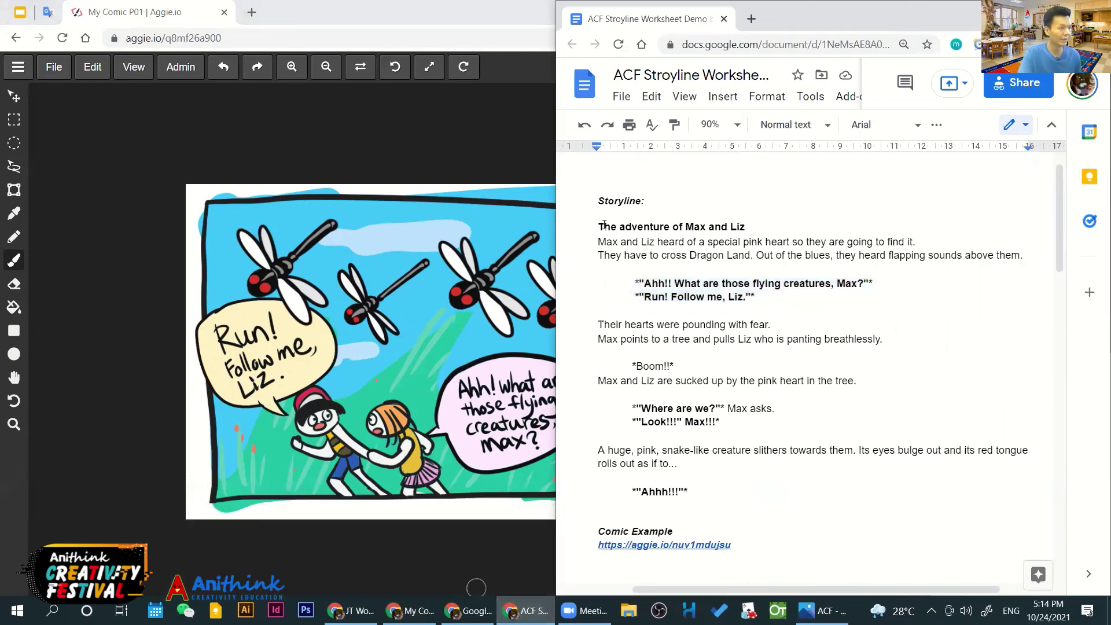
{"action": "left_click_drag", "start_coordinate": [658, 284], "coordinate": [755, 298]}
{"action": "left_click_drag", "start_coordinate": [598, 213], "coordinate": [601, 319]}
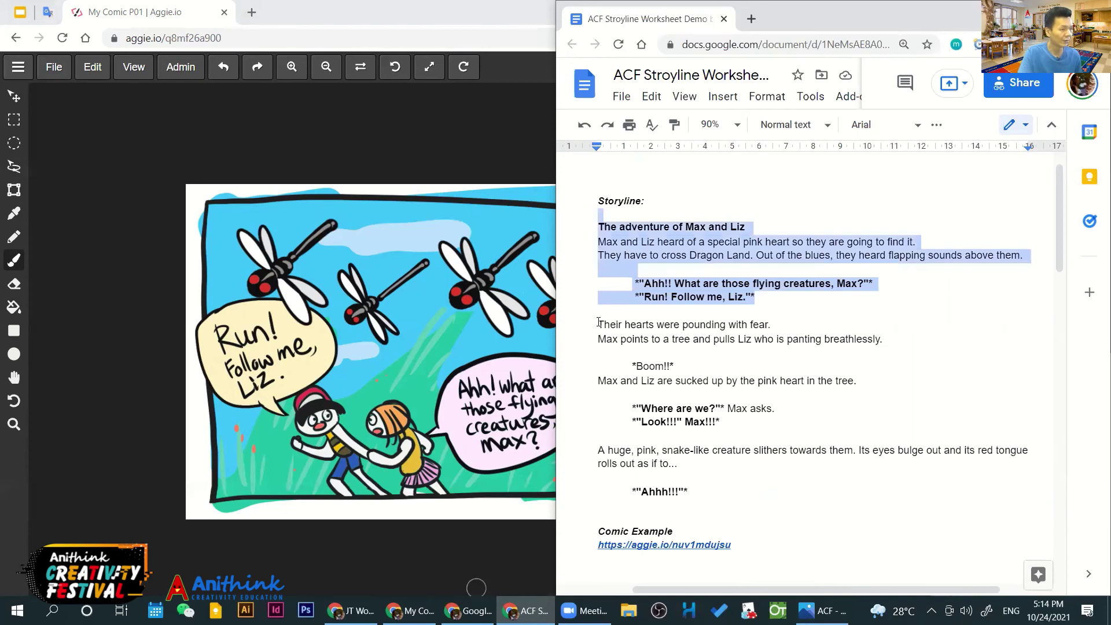
{"action": "left_click", "coordinate": [600, 323]}
{"action": "key", "text": "shift+Down"}
{"action": "key", "text": "shift+Down"}
{"action": "key", "text": "shift+Down"}
{"action": "key", "text": "shift+Down"}
{"action": "key", "text": "shift+Down"}
{"action": "key", "text": "shift+Down"}
{"action": "key", "text": "shift+Down"}
{"action": "key", "text": "shift+Down"}
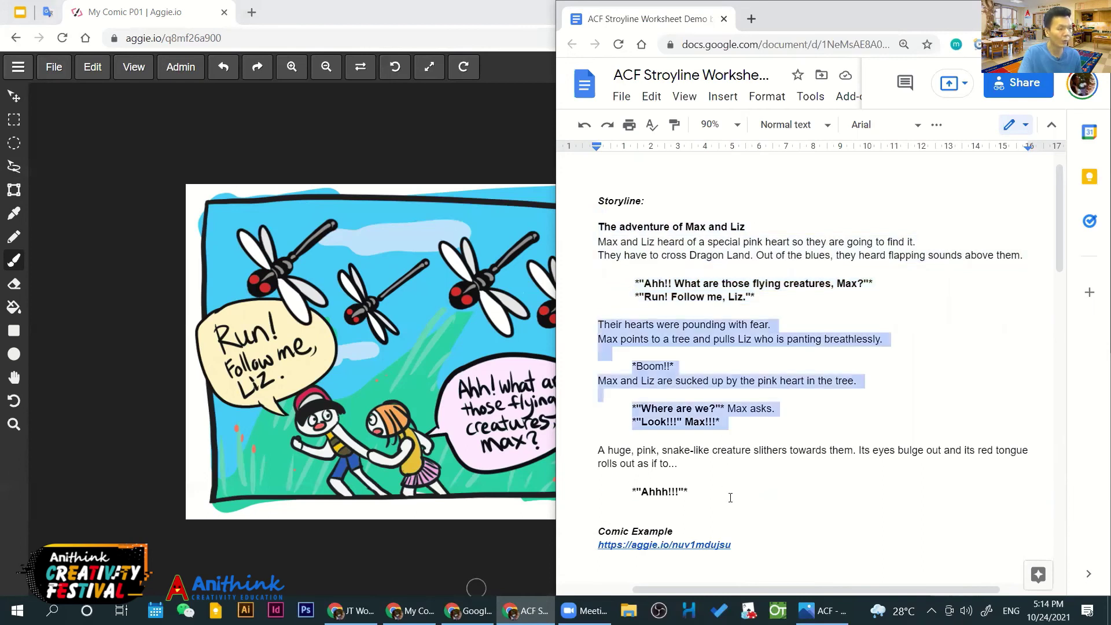
{"action": "key", "text": "shift+Down"}
{"action": "key", "text": "shift+Down"}
{"action": "key", "text": "shift+Down"}
{"action": "key", "text": "shift+Down"}
{"action": "key", "text": "shift+Down"}
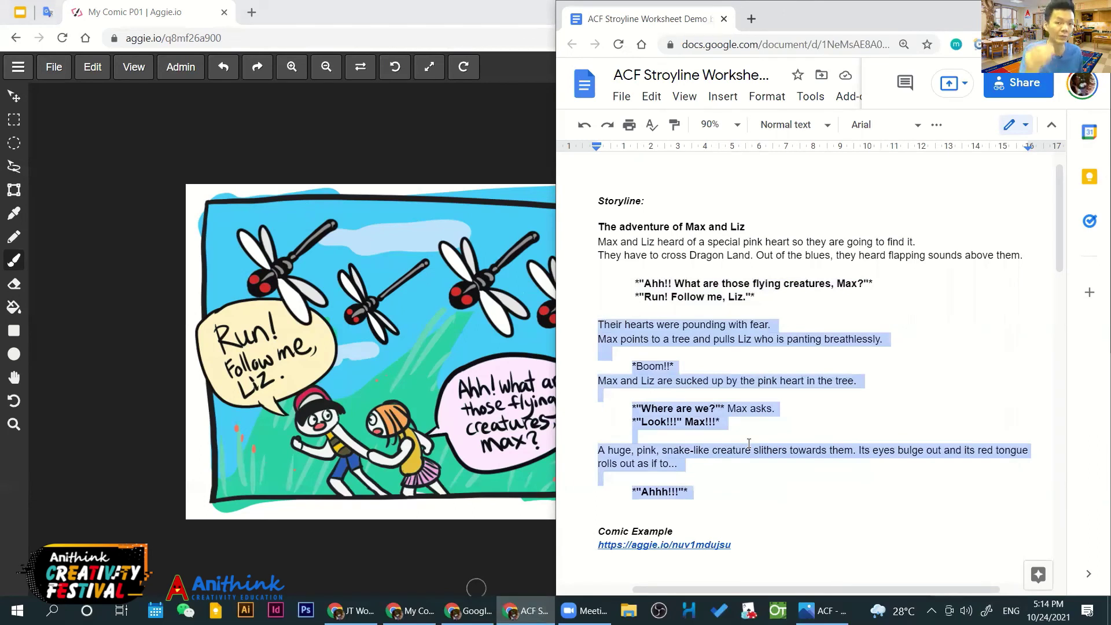
{"action": "left_click", "coordinate": [268, 124]}
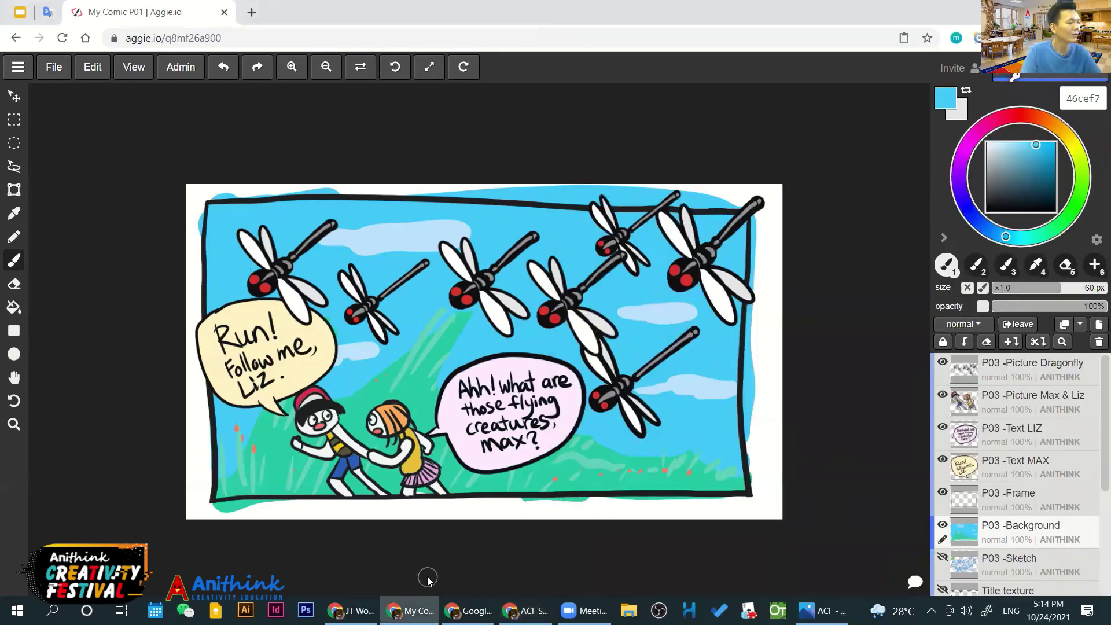
Hide and reshow the Text LIZ and Text MAX speech-bubble layers, then go to the slides
{"action": "left_click", "coordinate": [468, 610]}
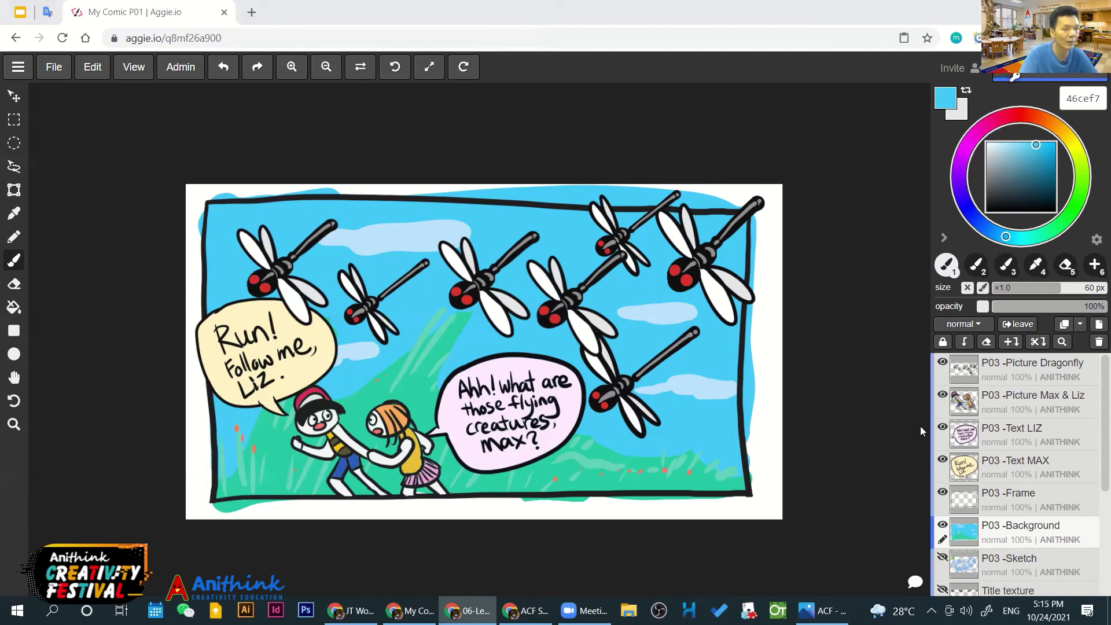
{"action": "left_click", "coordinate": [942, 428]}
{"action": "left_click", "coordinate": [943, 427]}
{"action": "left_click", "coordinate": [942, 461]}
{"action": "left_click", "coordinate": [943, 461]}
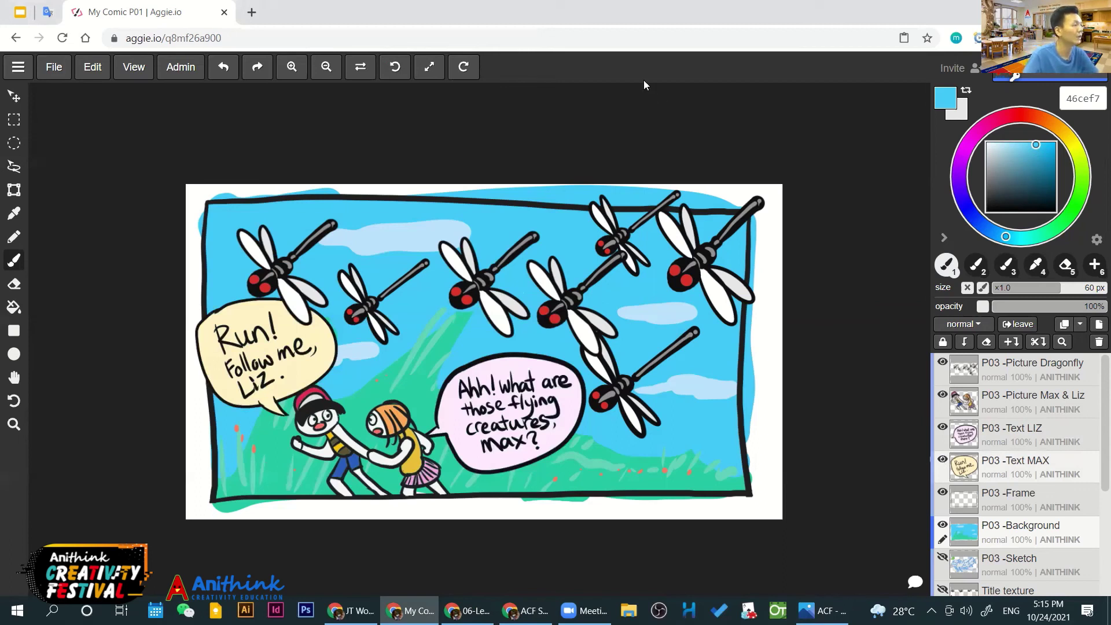
{"action": "left_click", "coordinate": [21, 12]}
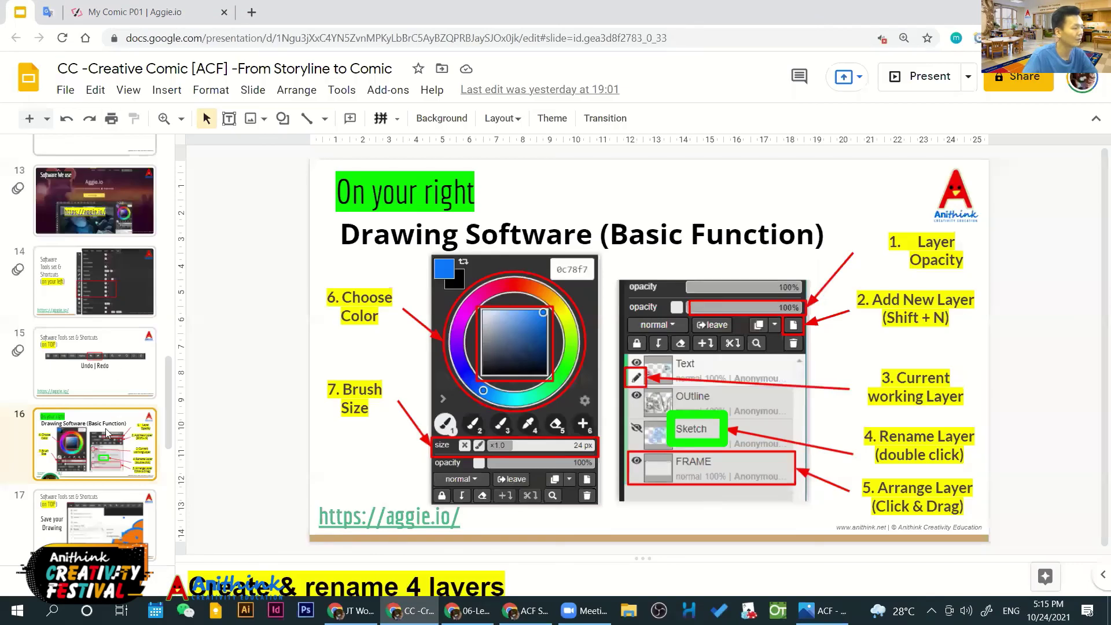
Present slide 17, 'Save your Drawing', full screen, then exit back to the Aggie.io comic
{"action": "scroll", "coordinate": [103, 465], "scroll_direction": "down", "scroll_amount": 1}
{"action": "left_click", "coordinate": [96, 491]}
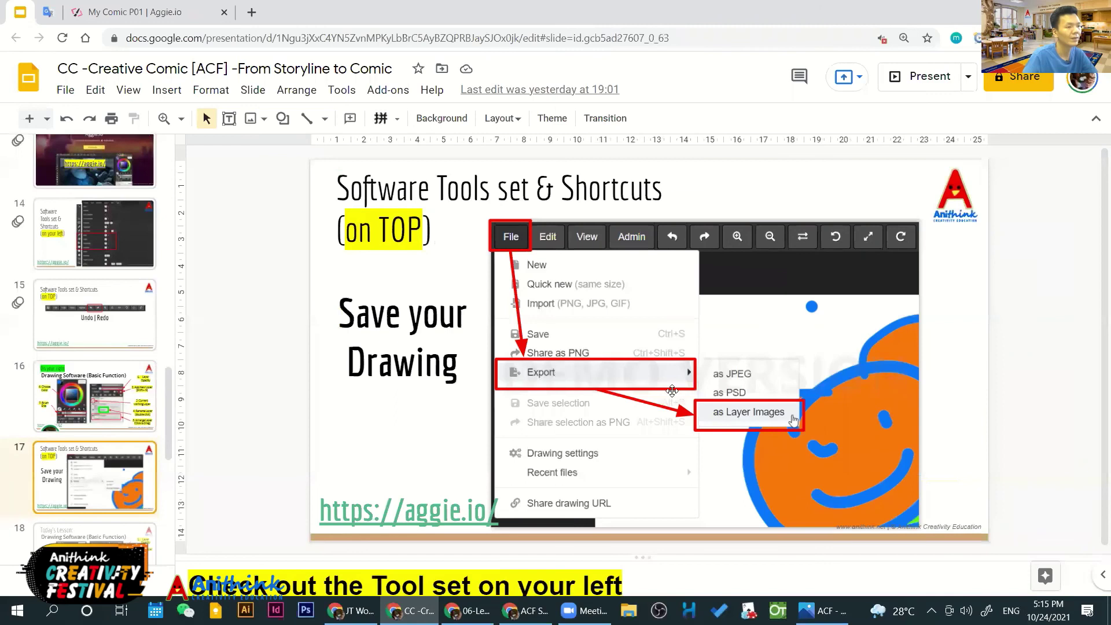
{"action": "left_click", "coordinate": [920, 81]}
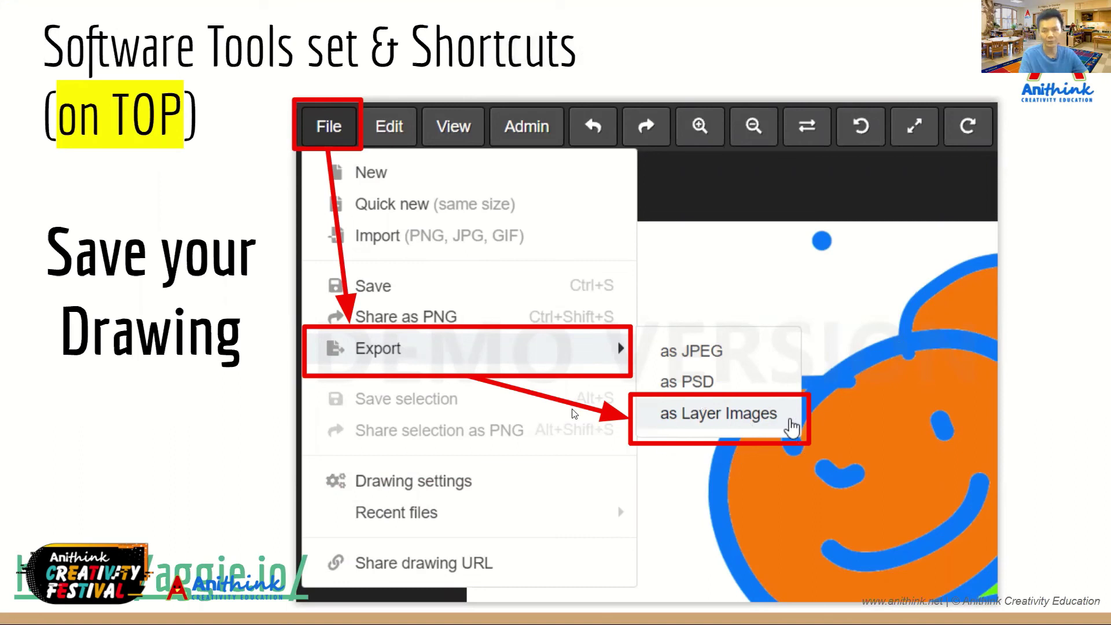
{"action": "key", "text": "Escape"}
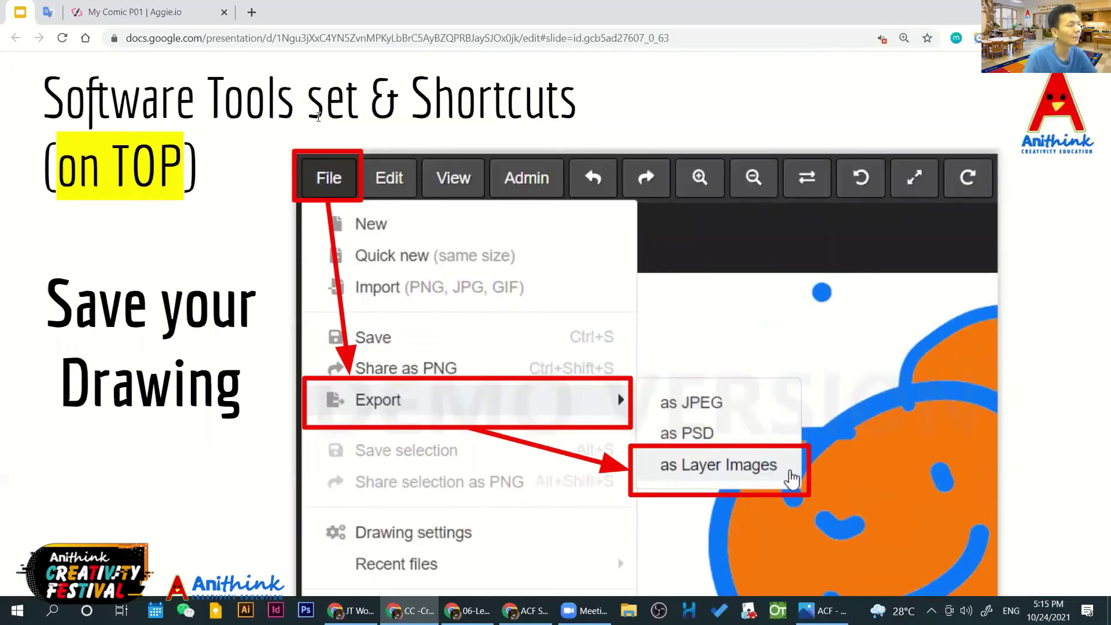
{"action": "left_click", "coordinate": [175, 24]}
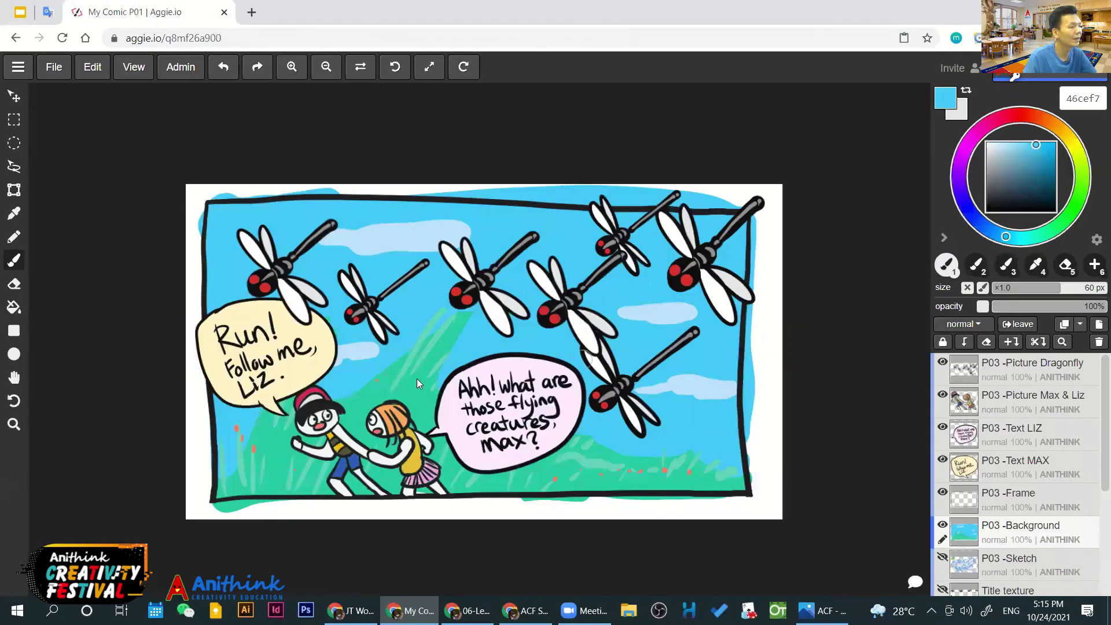
Export all comic layers as separate layer images and leave the Photos preview
{"action": "left_click", "coordinate": [54, 68]}
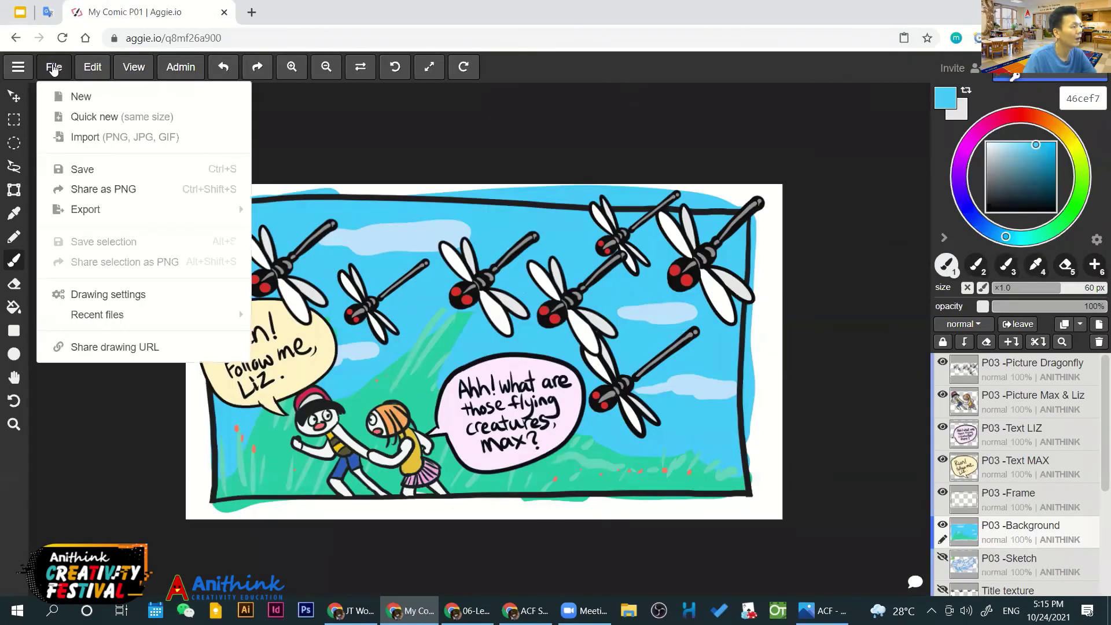
{"action": "mouse_move", "coordinate": [107, 215]}
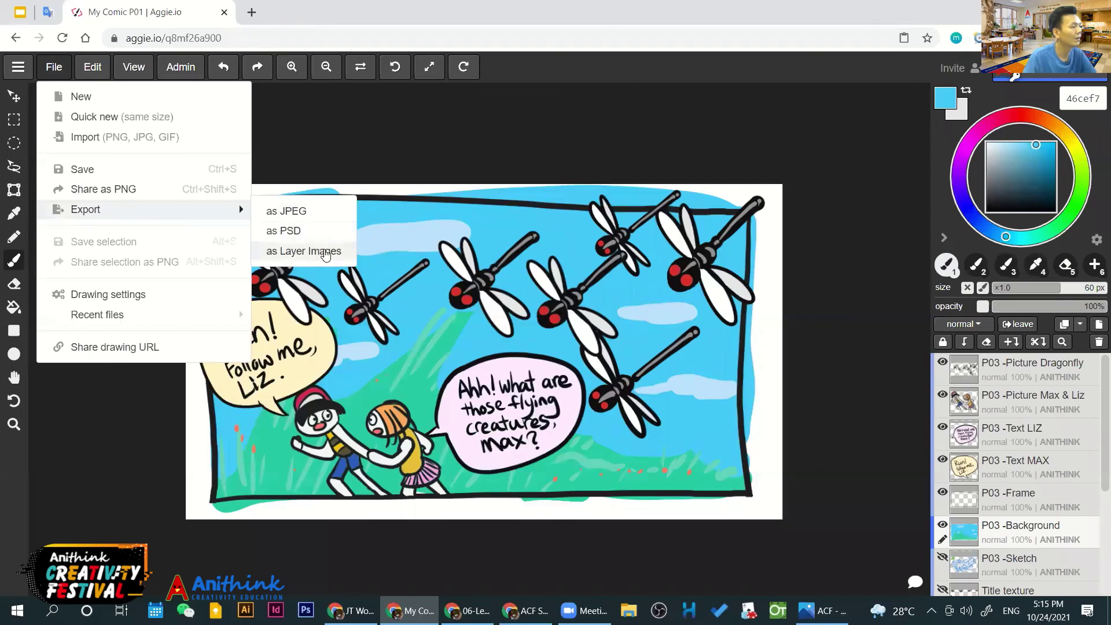
{"action": "left_click", "coordinate": [326, 253]}
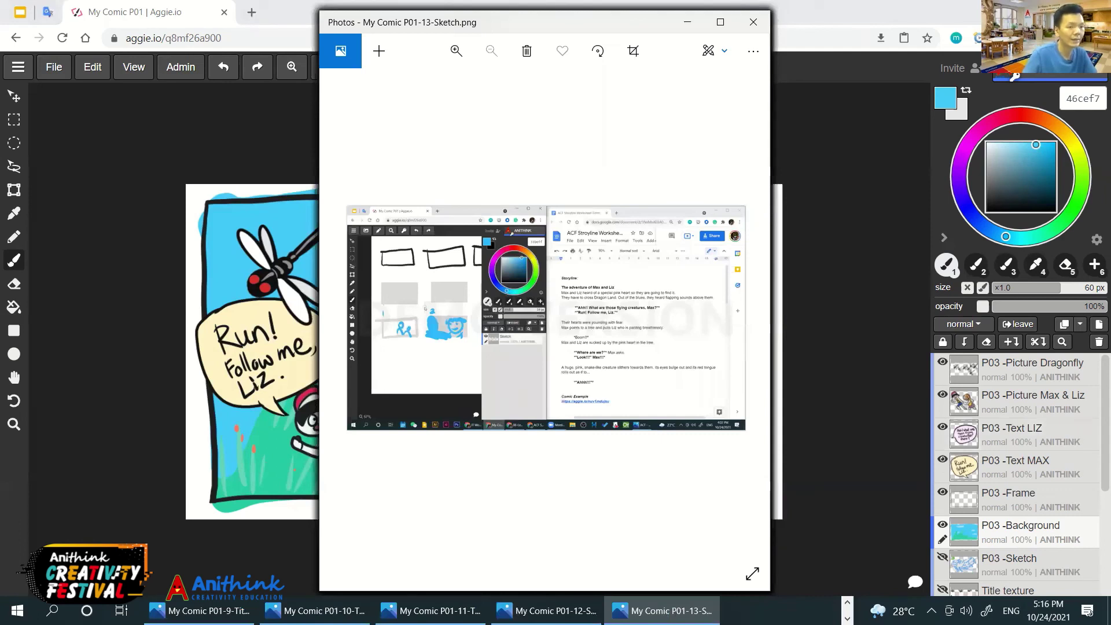
{"action": "key", "text": "alt+Tab"}
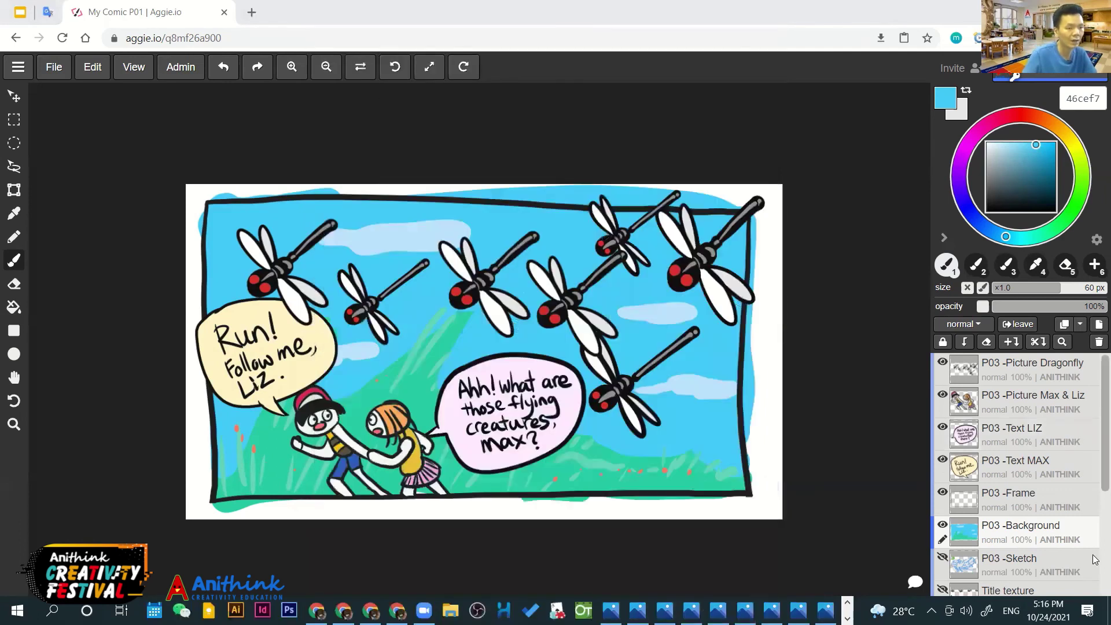
Close the Aggie.io File menu and switch to the Downloads folder with the My Comic P01 exports
{"action": "scroll", "coordinate": [1095, 576], "scroll_direction": "down", "scroll_amount": 2}
{"action": "scroll", "coordinate": [1095, 451], "scroll_direction": "up", "scroll_amount": 2}
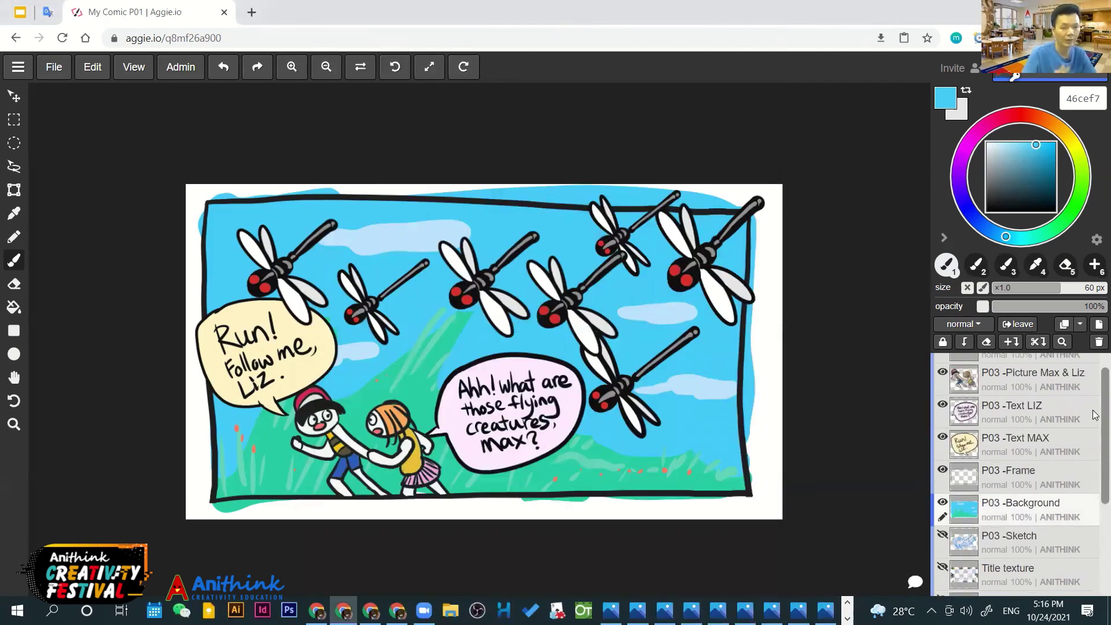
{"action": "scroll", "coordinate": [1095, 414], "scroll_direction": "up", "scroll_amount": 1}
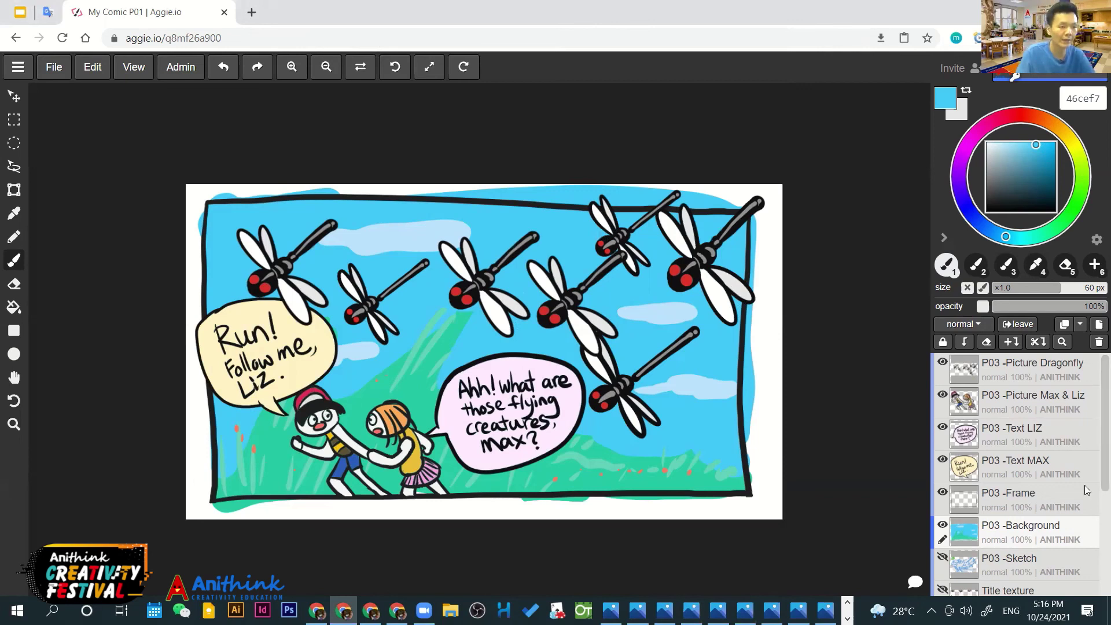
{"action": "scroll", "coordinate": [1056, 466], "scroll_direction": "down", "scroll_amount": 2}
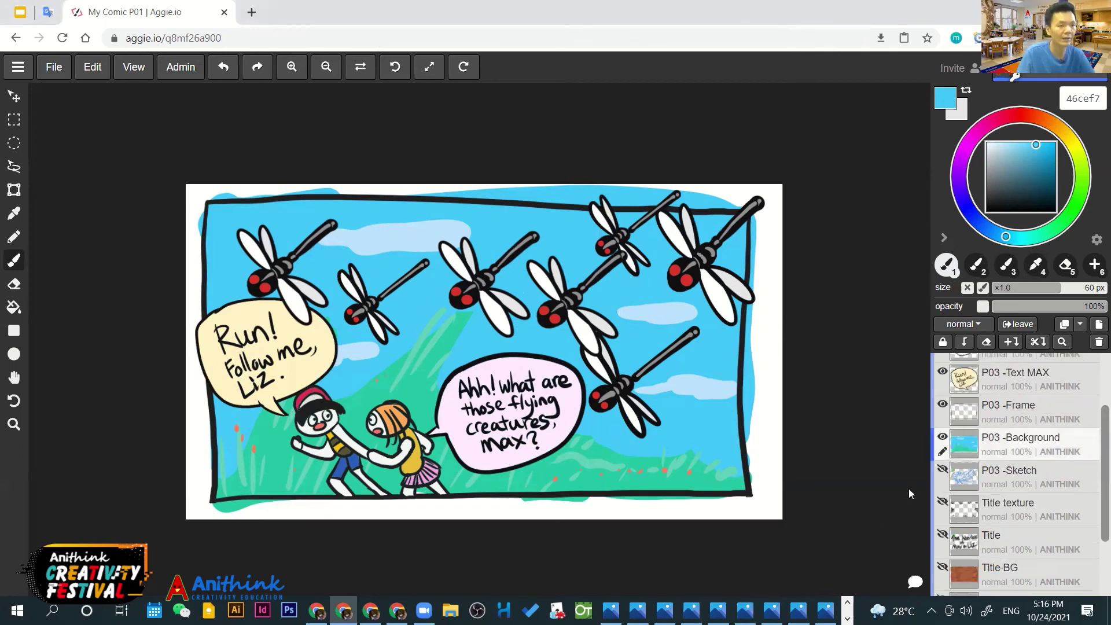
{"action": "scroll", "coordinate": [982, 479], "scroll_direction": "up", "scroll_amount": 2}
{"action": "scroll", "coordinate": [988, 421], "scroll_direction": "up", "scroll_amount": 1}
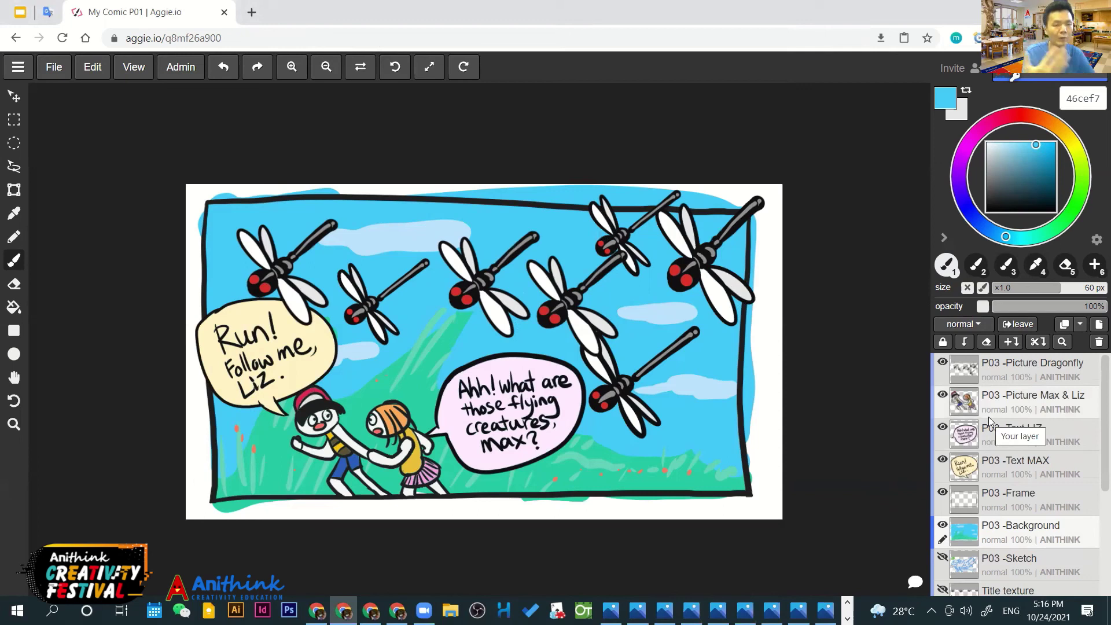
{"action": "left_click", "coordinate": [55, 66]}
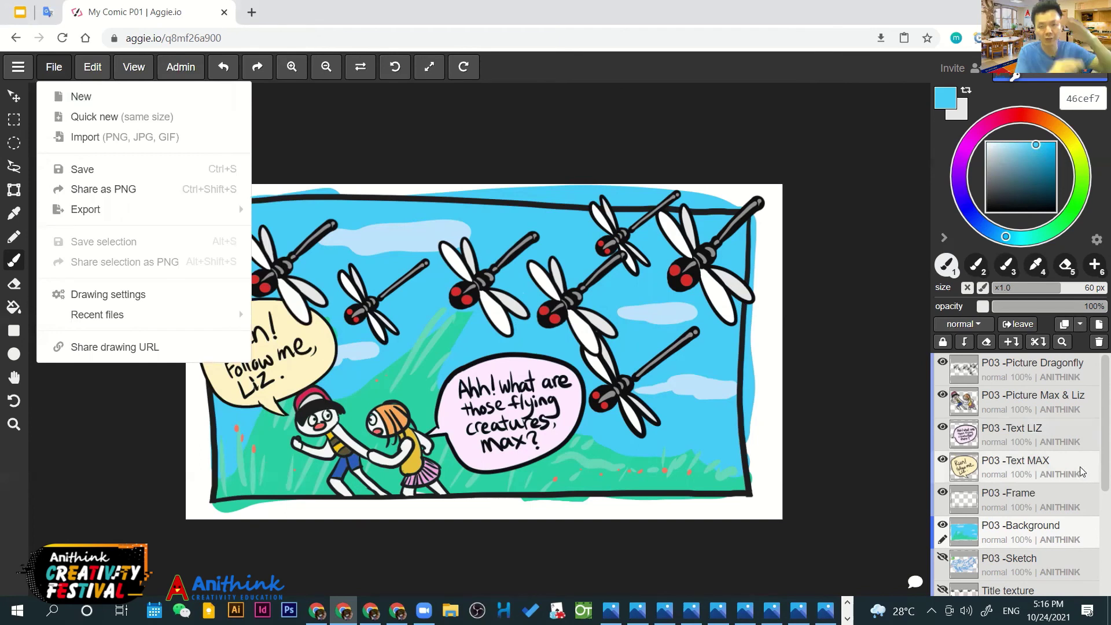
{"action": "scroll", "coordinate": [1079, 467], "scroll_direction": "down", "scroll_amount": 3}
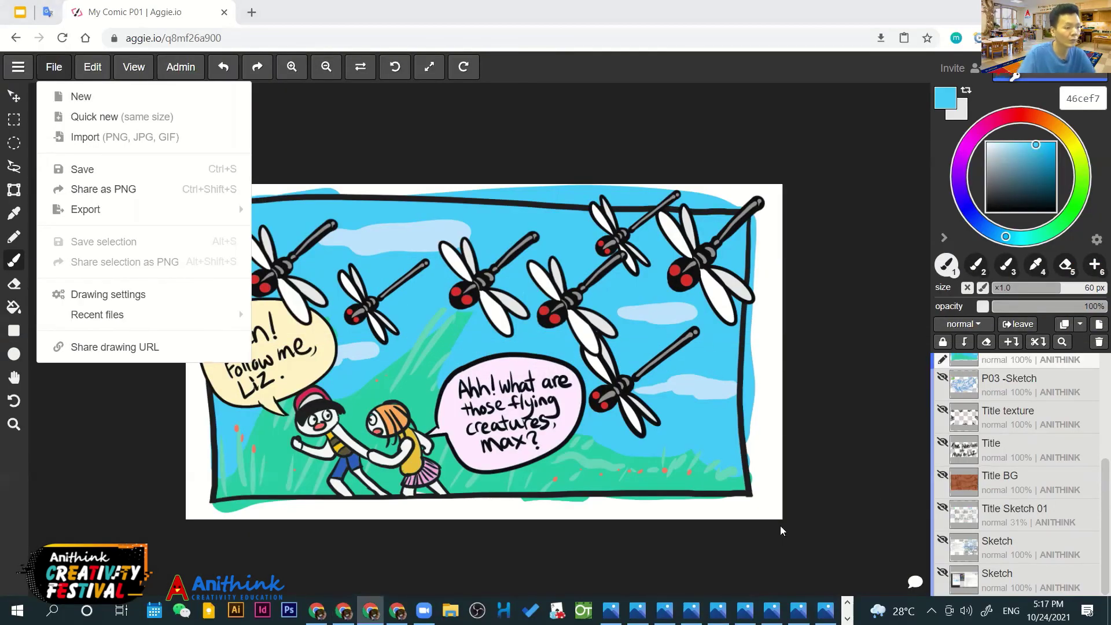
{"action": "left_click", "coordinate": [610, 610]}
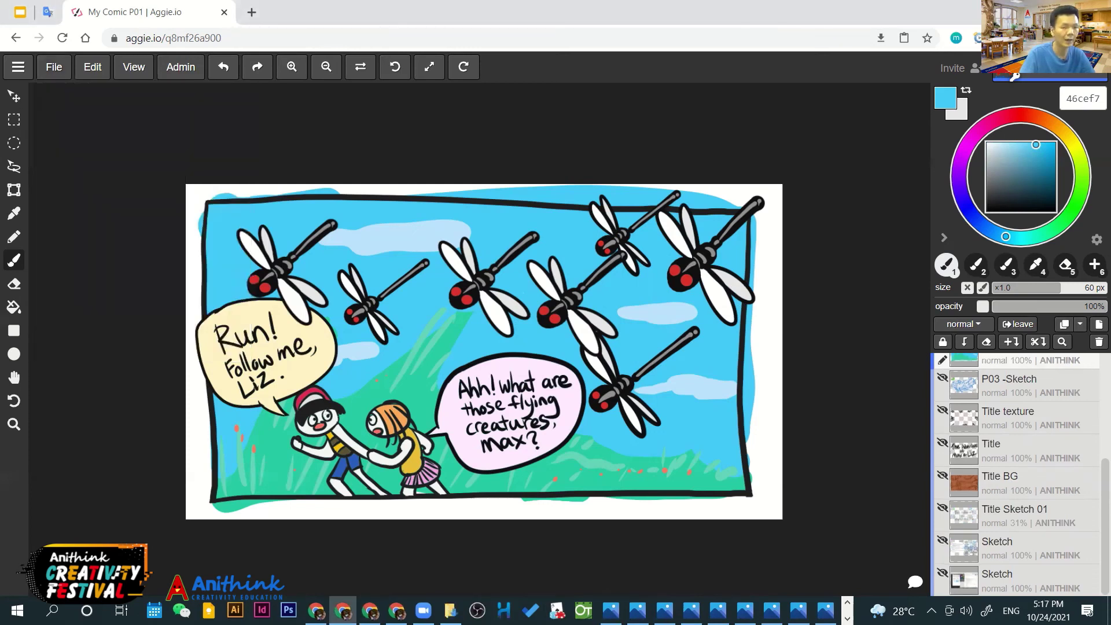
{"action": "key", "text": "alt+Tab"}
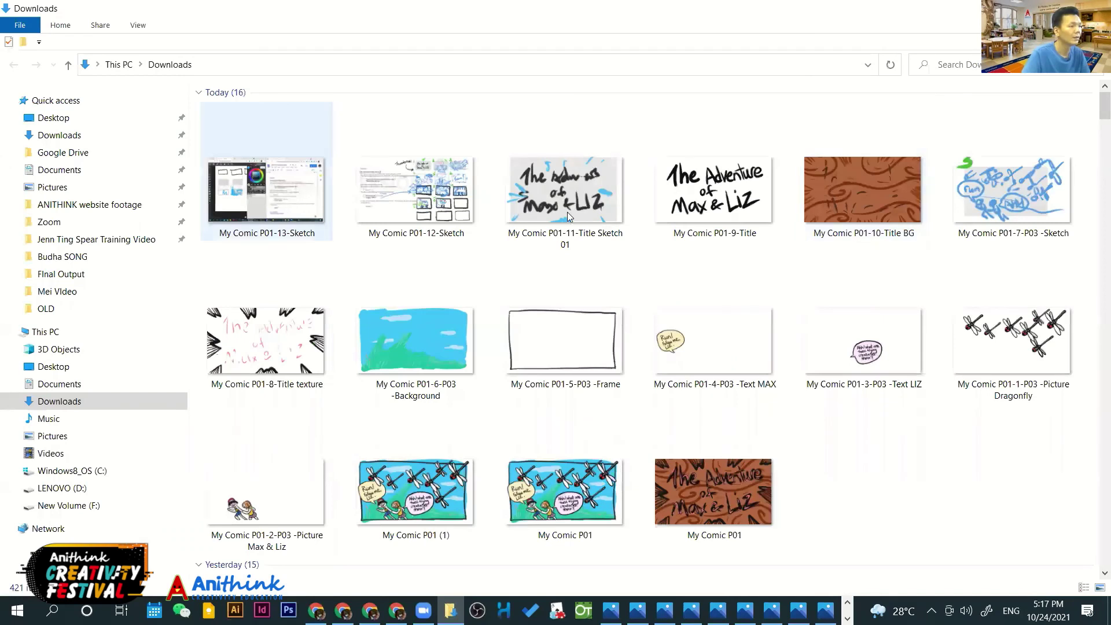
Look over the exported images (P03 Text MAX, Frame, Background, Picture Max & Liz) in Downloads
{"action": "left_click", "coordinate": [681, 304]}
{"action": "left_click", "coordinate": [711, 506]}
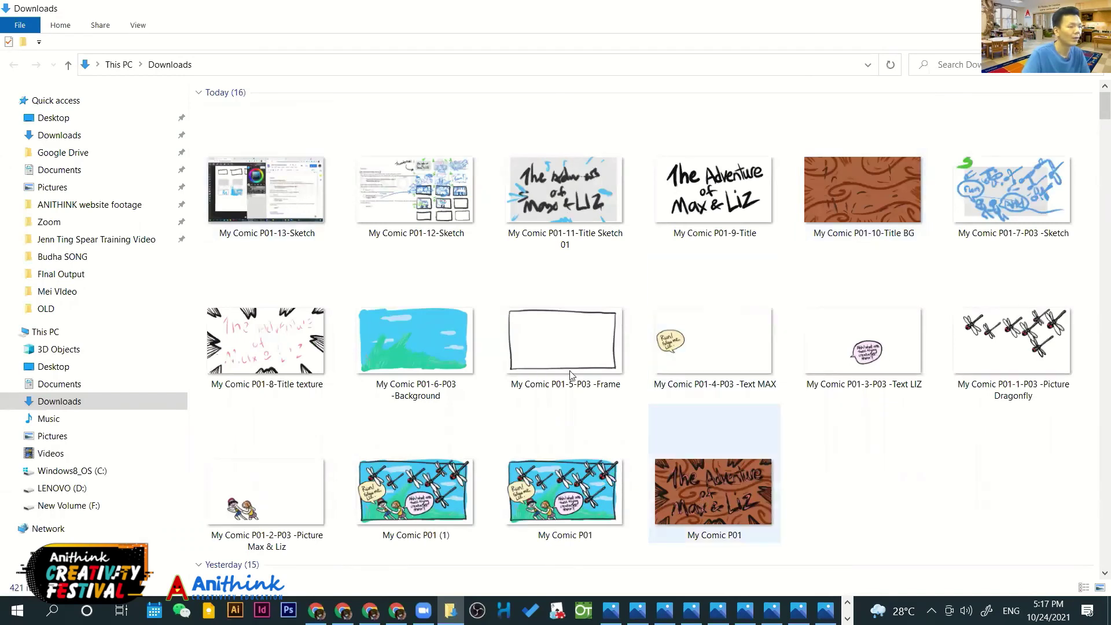
{"action": "left_click", "coordinate": [566, 353]}
{"action": "key", "text": "Left"}
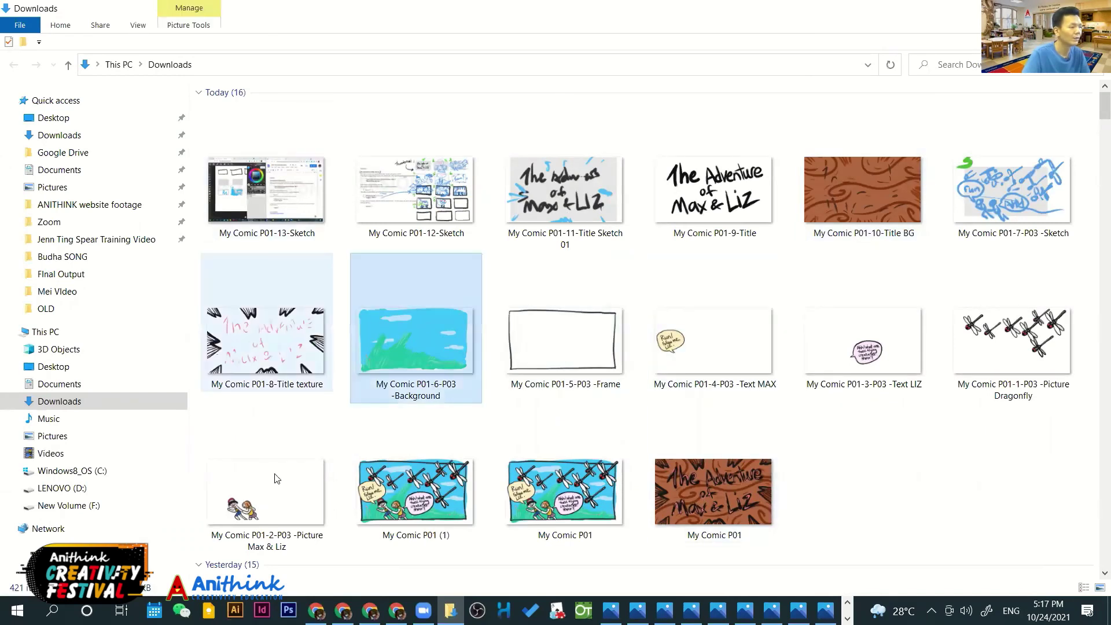
{"action": "left_click", "coordinate": [267, 493]}
{"action": "scroll", "coordinate": [437, 496], "scroll_direction": "down", "scroll_amount": 3}
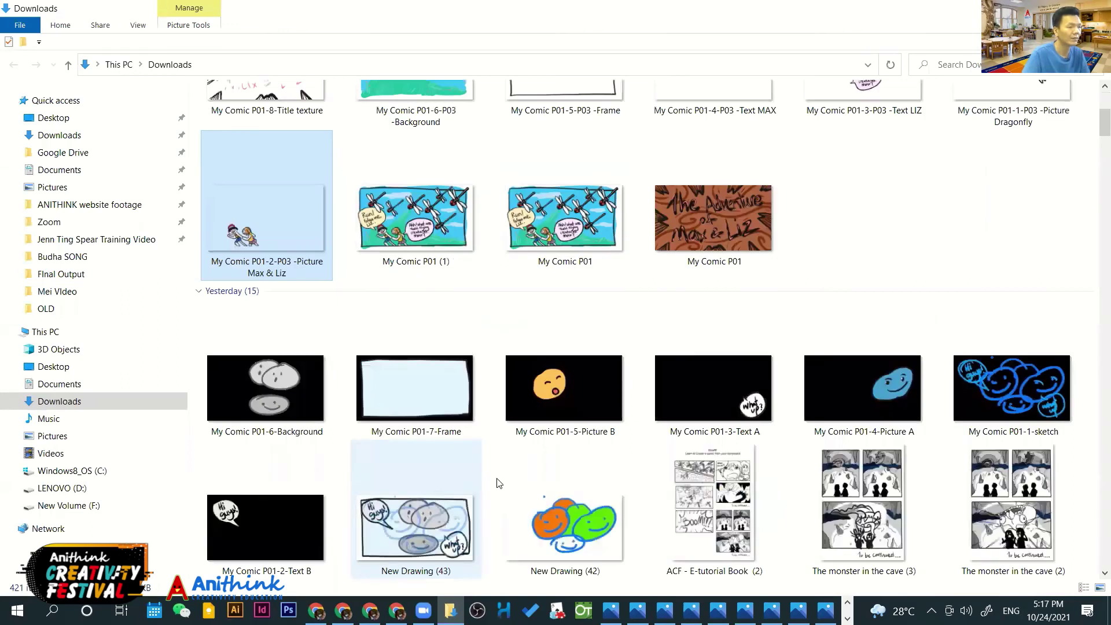
{"action": "scroll", "coordinate": [600, 253], "scroll_direction": "up", "scroll_amount": 3}
{"action": "scroll", "coordinate": [579, 208], "scroll_direction": "up", "scroll_amount": 1}
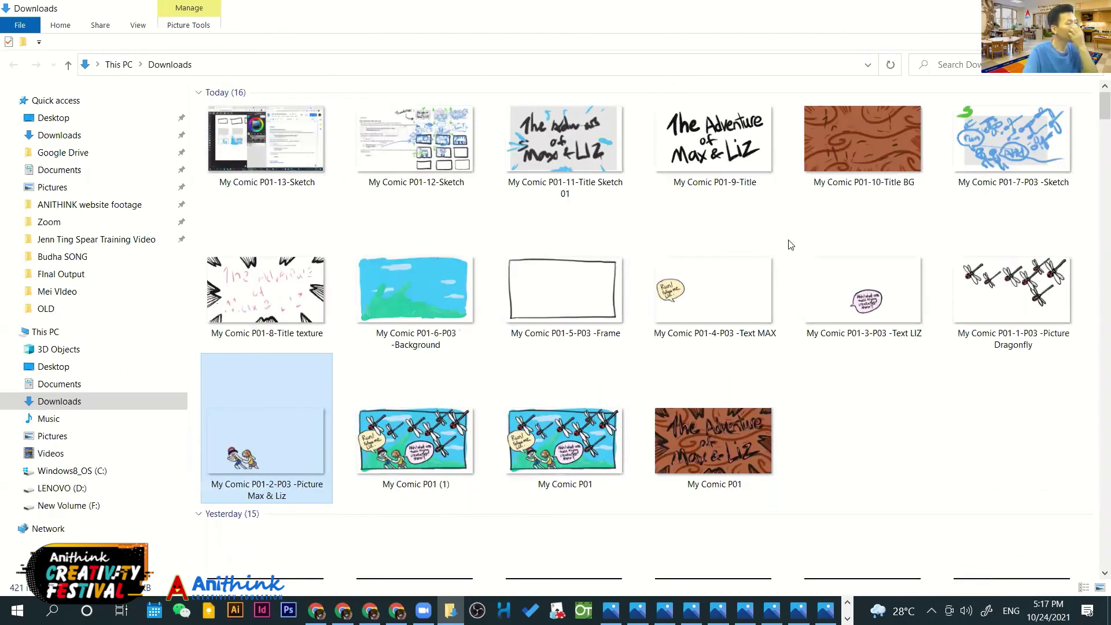
{"action": "left_click", "coordinate": [831, 426]}
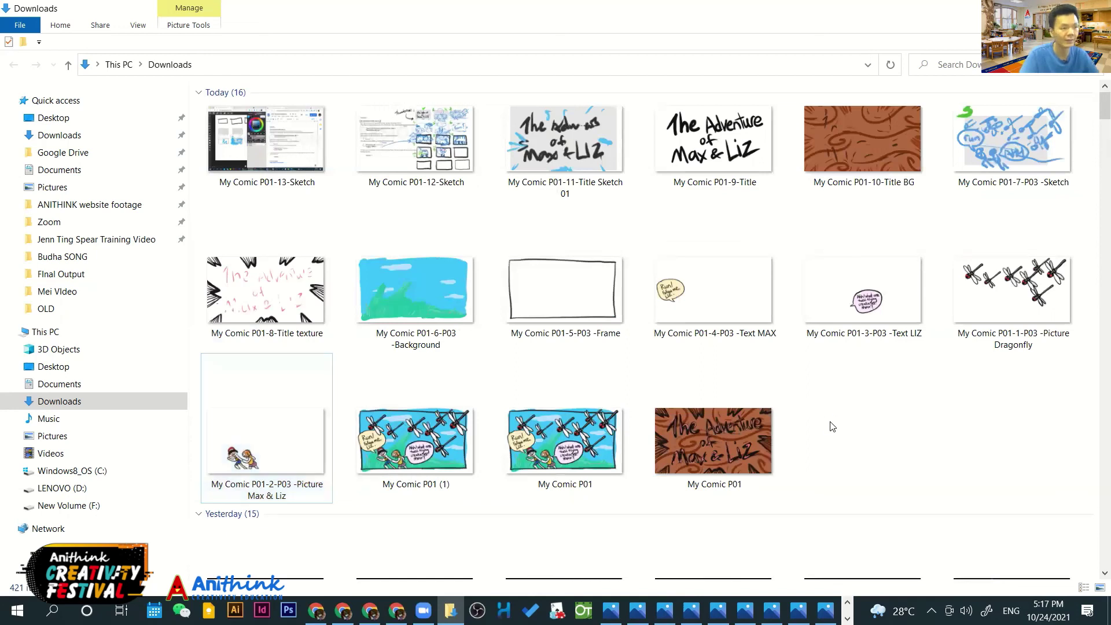
Create a new folder named My Comic in Downloads
{"action": "right_click", "coordinate": [831, 426]}
{"action": "mouse_move", "coordinate": [800, 397]}
{"action": "left_click", "coordinate": [859, 391]}
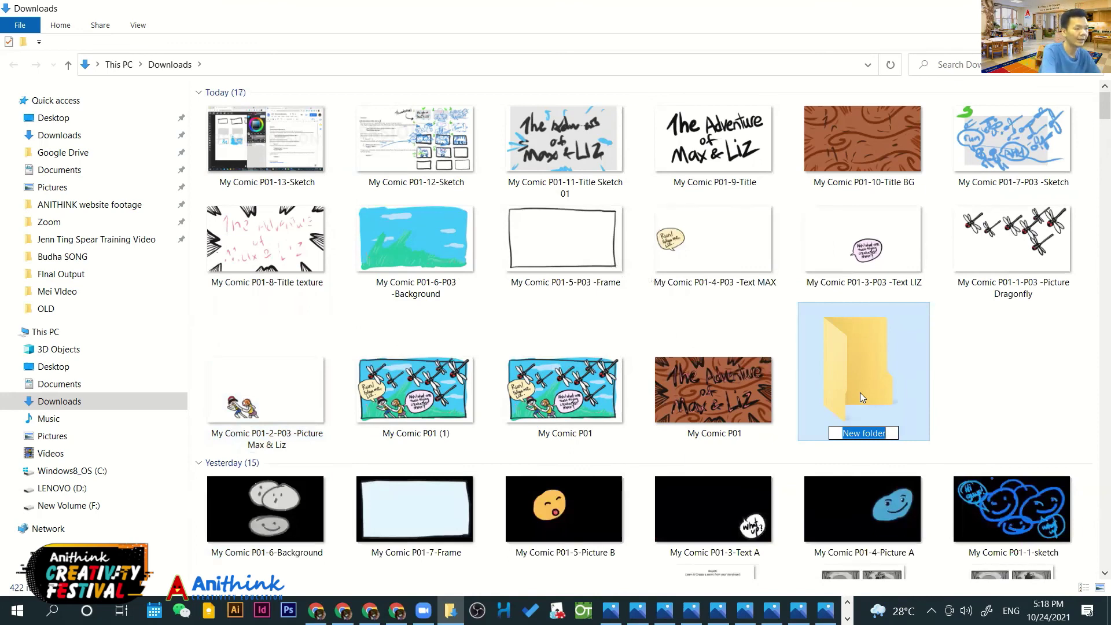
{"action": "type", "text": "M"}
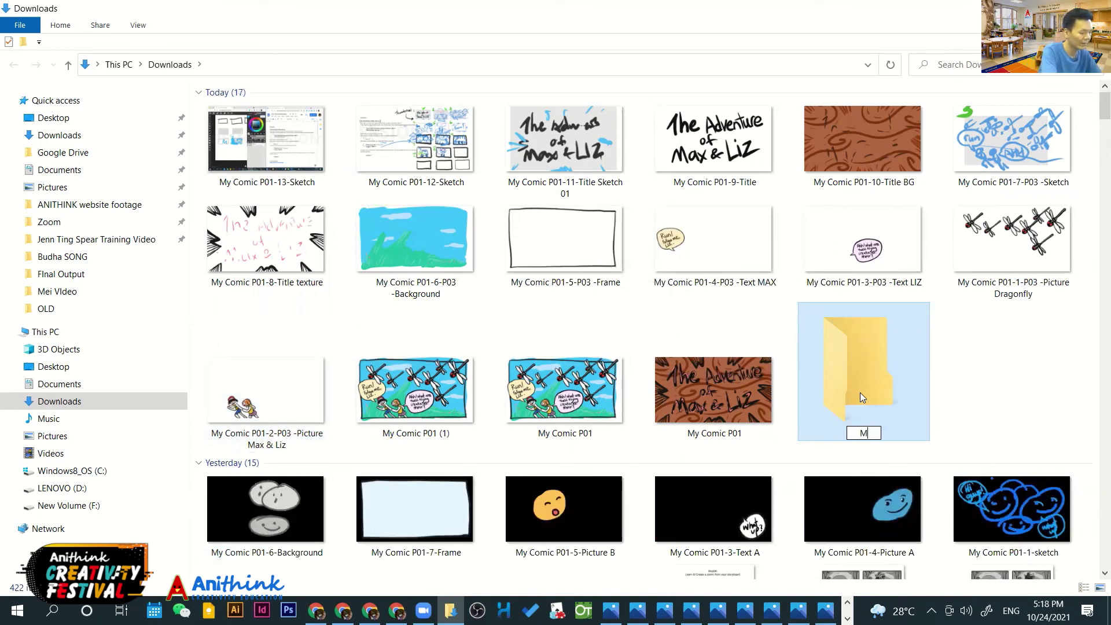
{"action": "type", "text": "y Comic"}
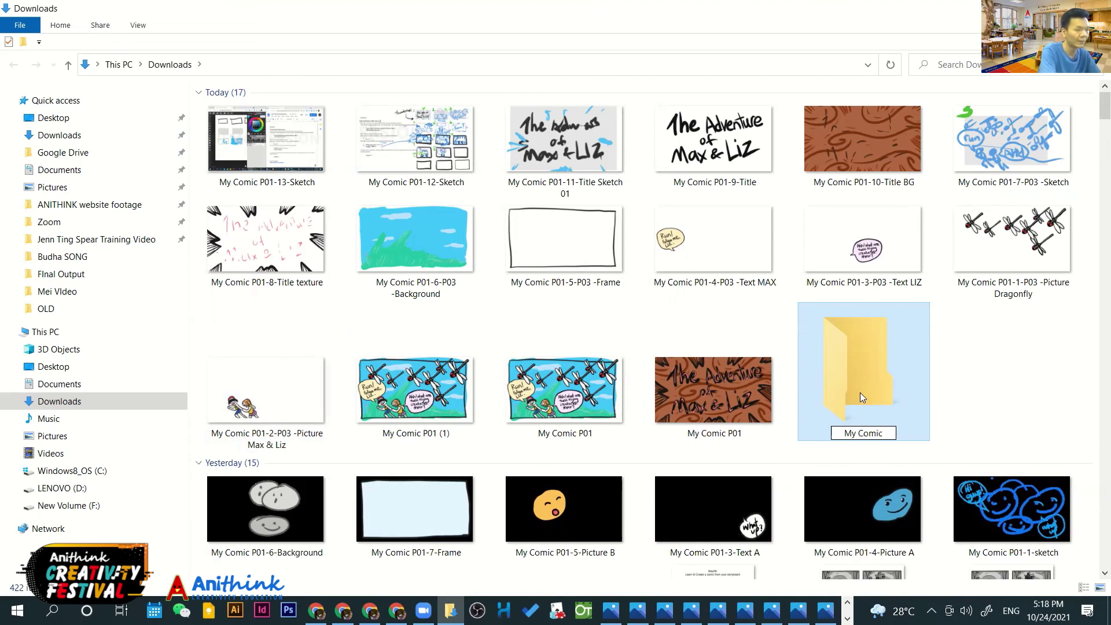
{"action": "key", "text": "Return"}
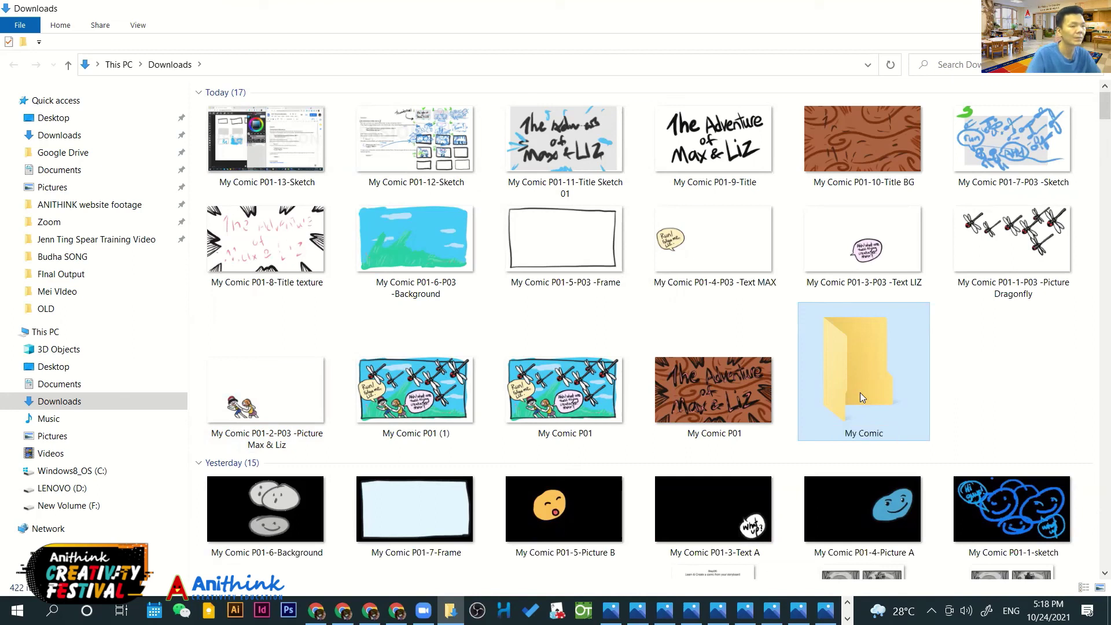
Select all 16 of today's comic images and drag them into My Comic
{"action": "left_click", "coordinate": [727, 395]}
{"action": "key", "text": "shift+Home"}
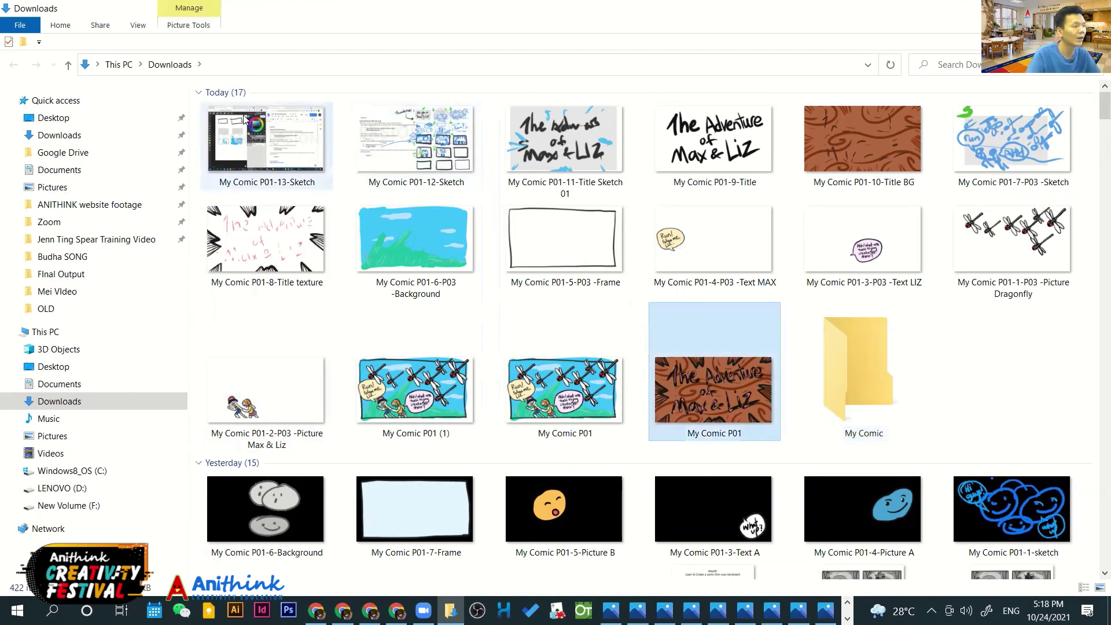
{"action": "left_click_drag", "start_coordinate": [752, 395], "coordinate": [837, 372]}
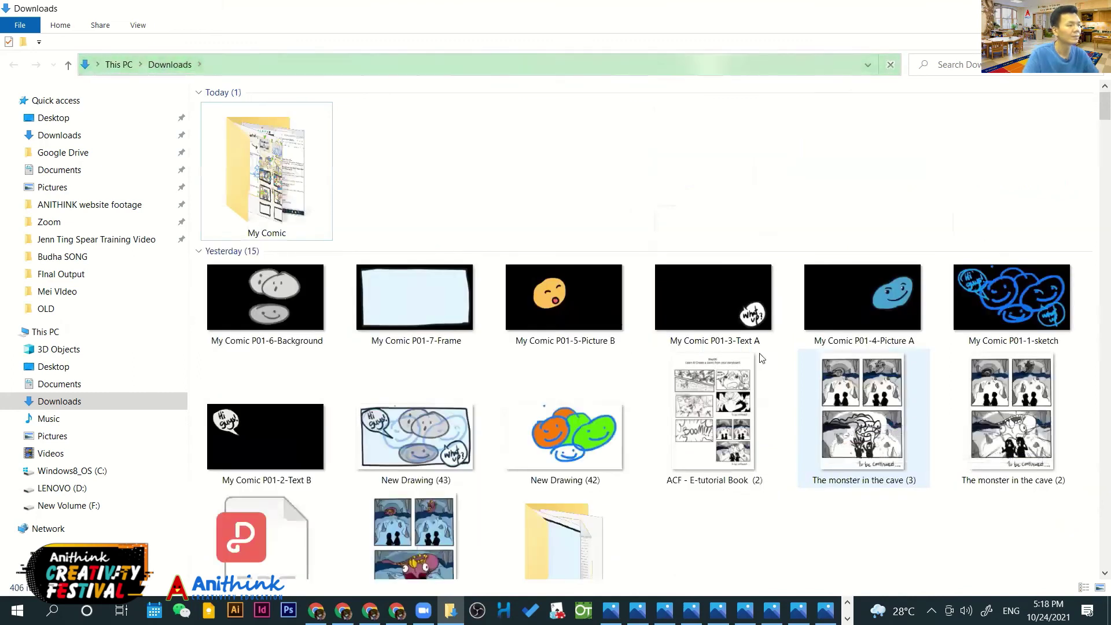
Open My Comic and create a subfolder named P03 inside it
{"action": "double_click", "coordinate": [291, 169]}
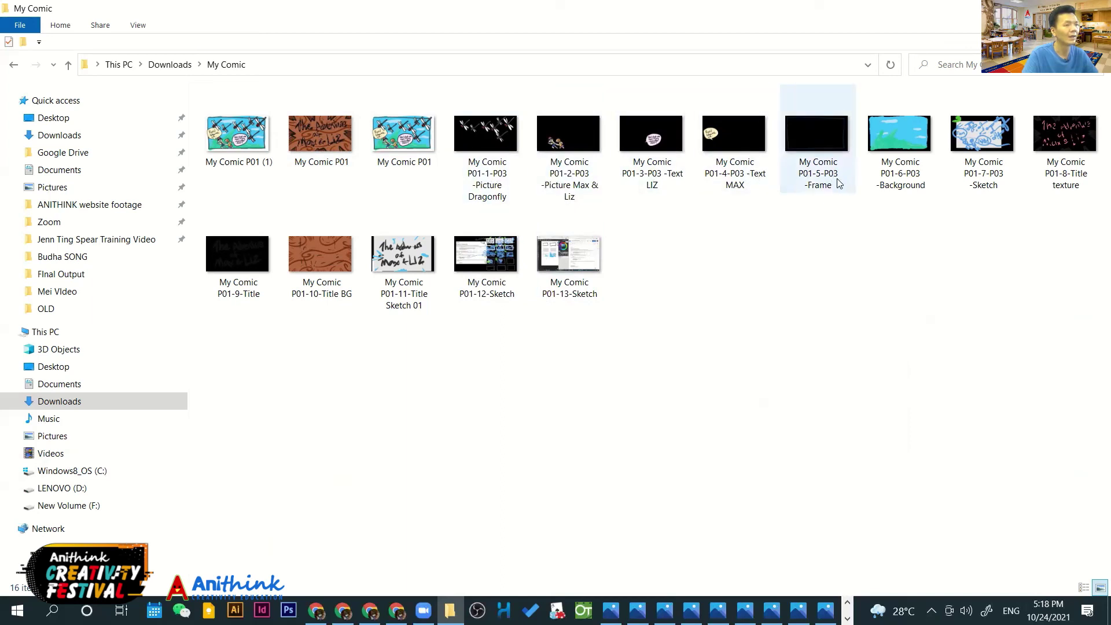
{"action": "right_click", "coordinate": [451, 366]}
{"action": "mouse_move", "coordinate": [332, 131]}
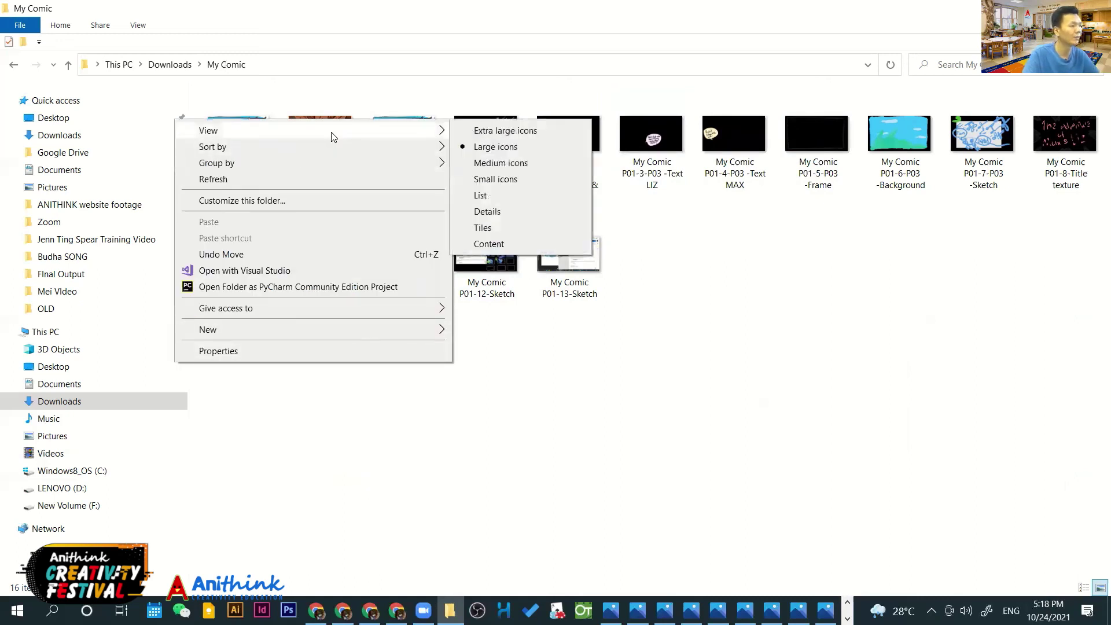
{"action": "left_click", "coordinate": [489, 409]}
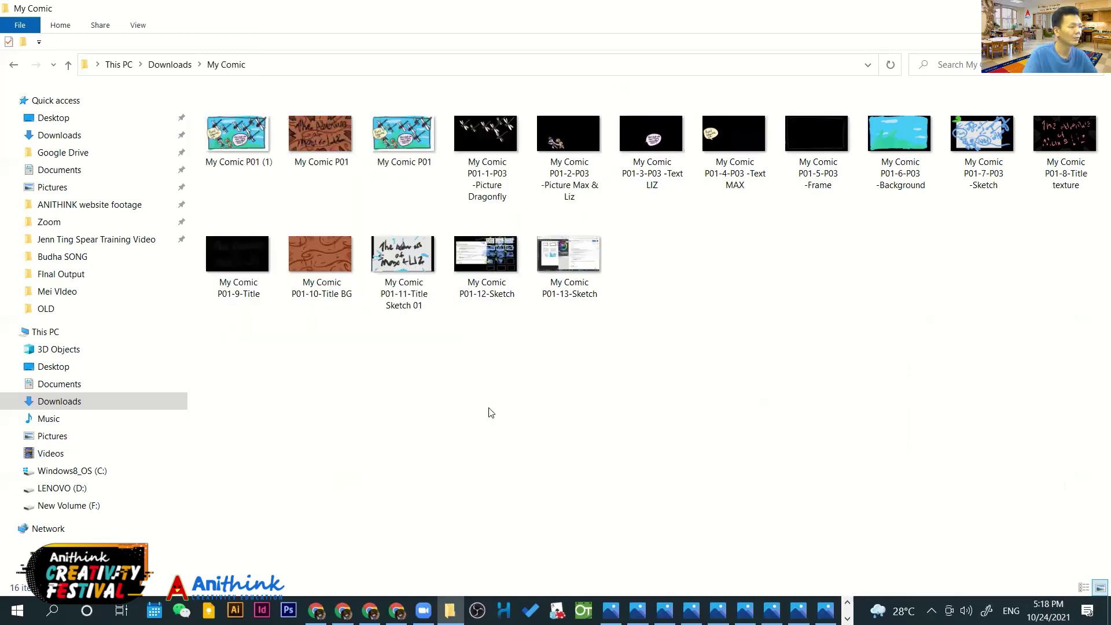
{"action": "right_click", "coordinate": [489, 409]}
{"action": "mouse_move", "coordinate": [459, 382]}
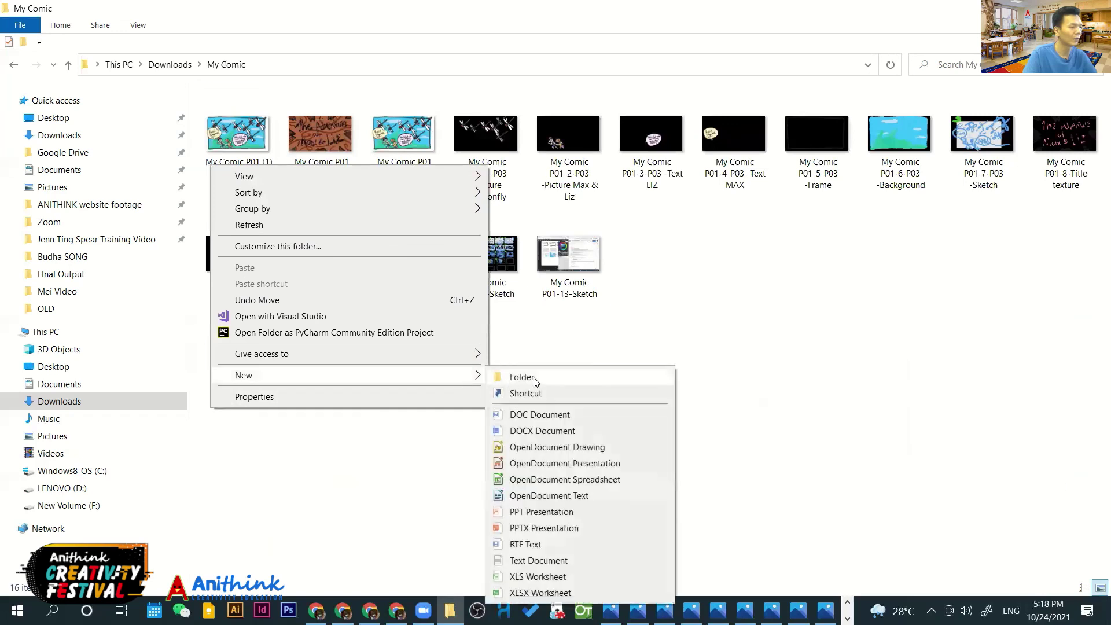
{"action": "left_click", "coordinate": [532, 379]}
{"action": "type", "text": "P03"}
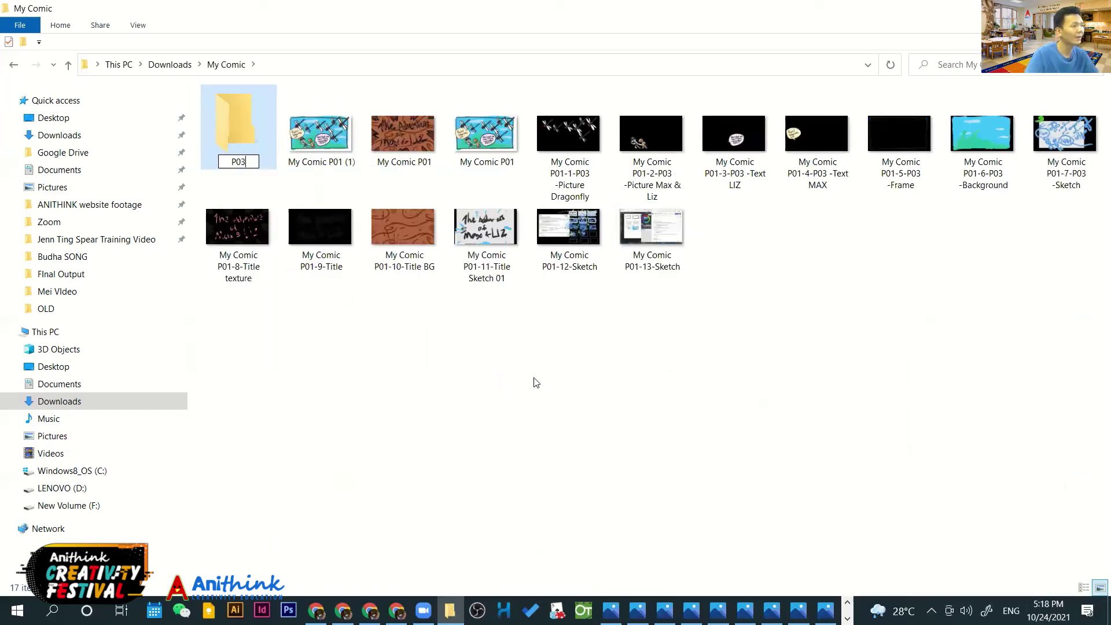
{"action": "left_click", "coordinate": [229, 155]}
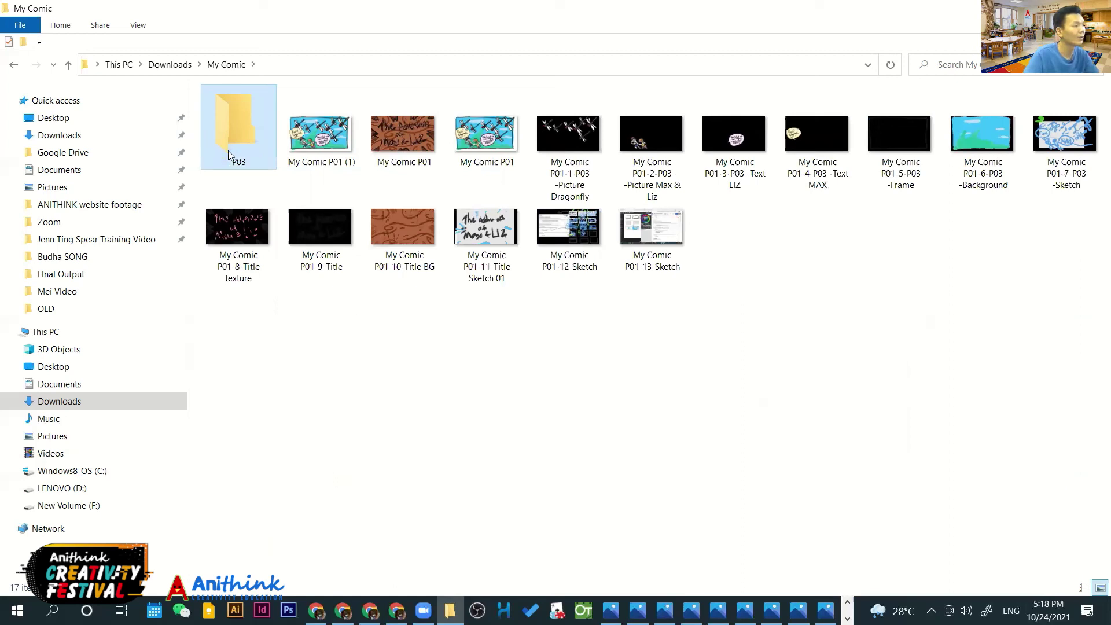
Move both full-page My Comic P01 images and the seven P03 layer images into P03
{"action": "left_click", "coordinate": [309, 146]}
{"action": "left_click", "coordinate": [476, 140], "text": "ctrl"}
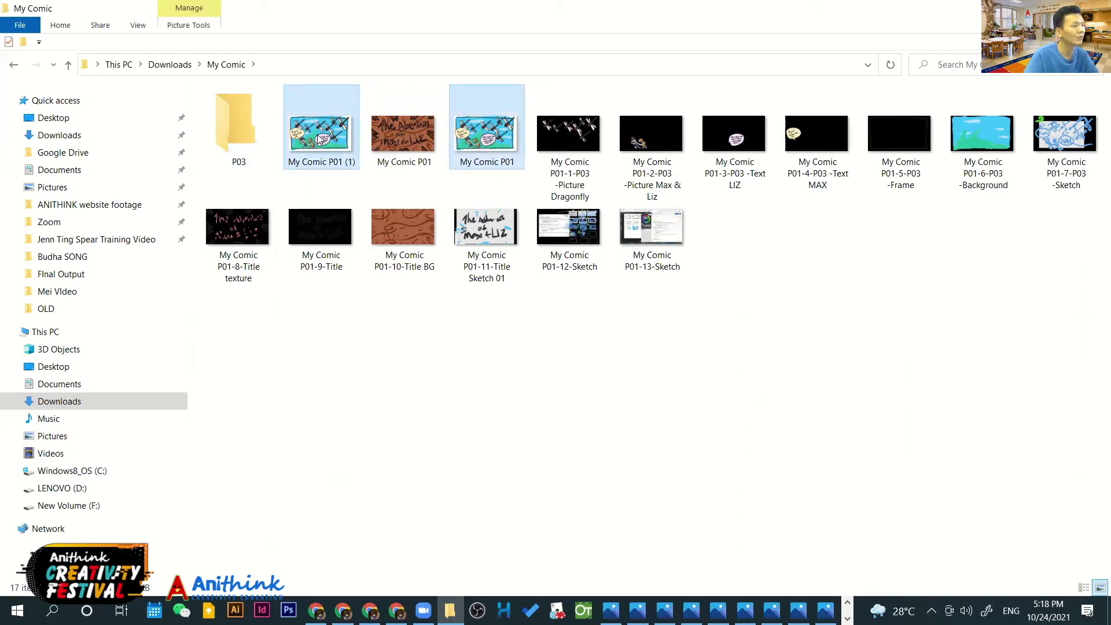
{"action": "left_click_drag", "start_coordinate": [315, 140], "coordinate": [273, 123]}
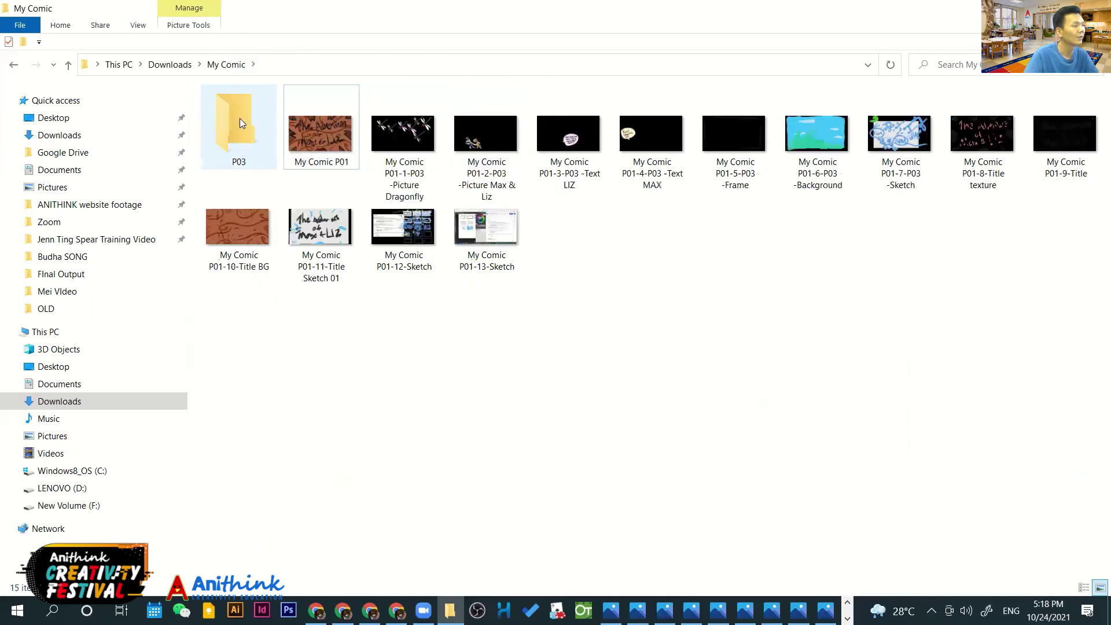
{"action": "left_click", "coordinate": [395, 134]}
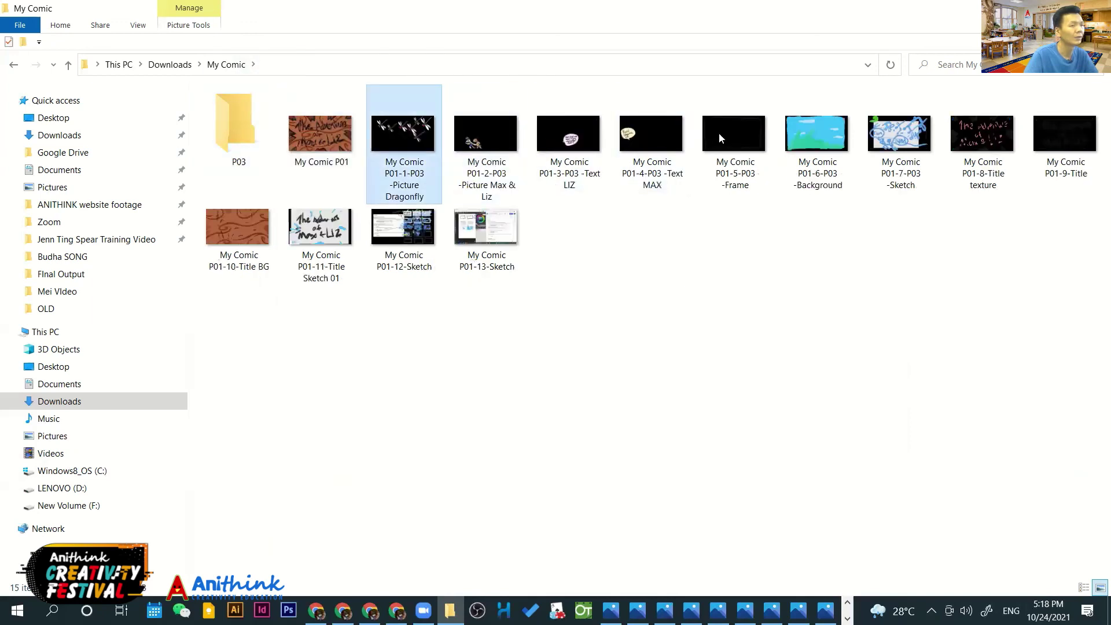
{"action": "left_click", "coordinate": [904, 145], "text": "shift"}
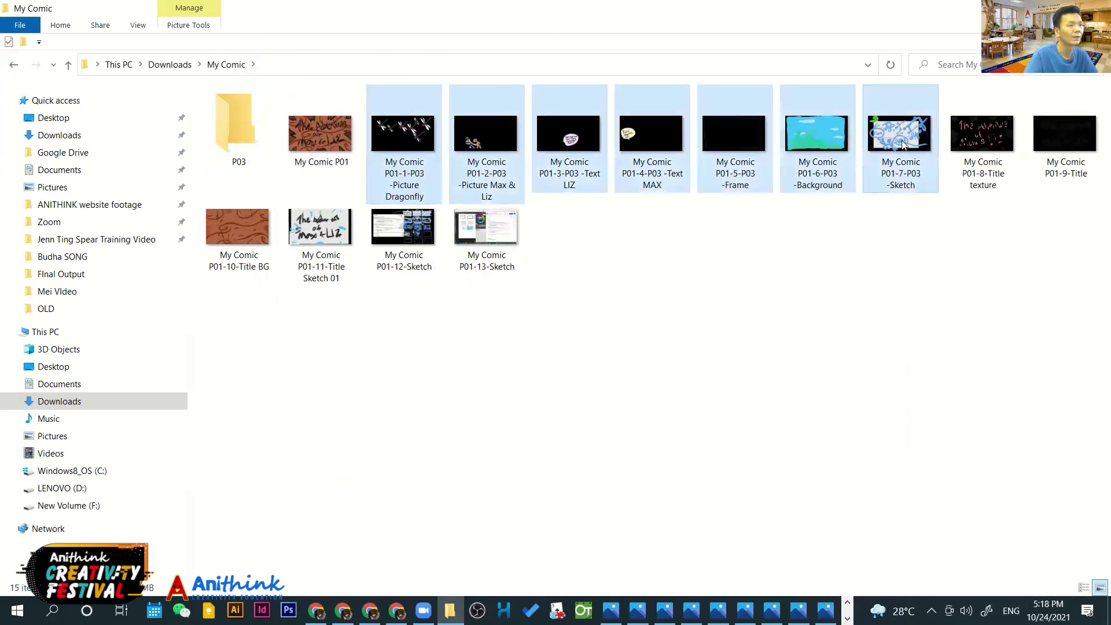
{"action": "left_click_drag", "start_coordinate": [920, 182], "coordinate": [240, 126]}
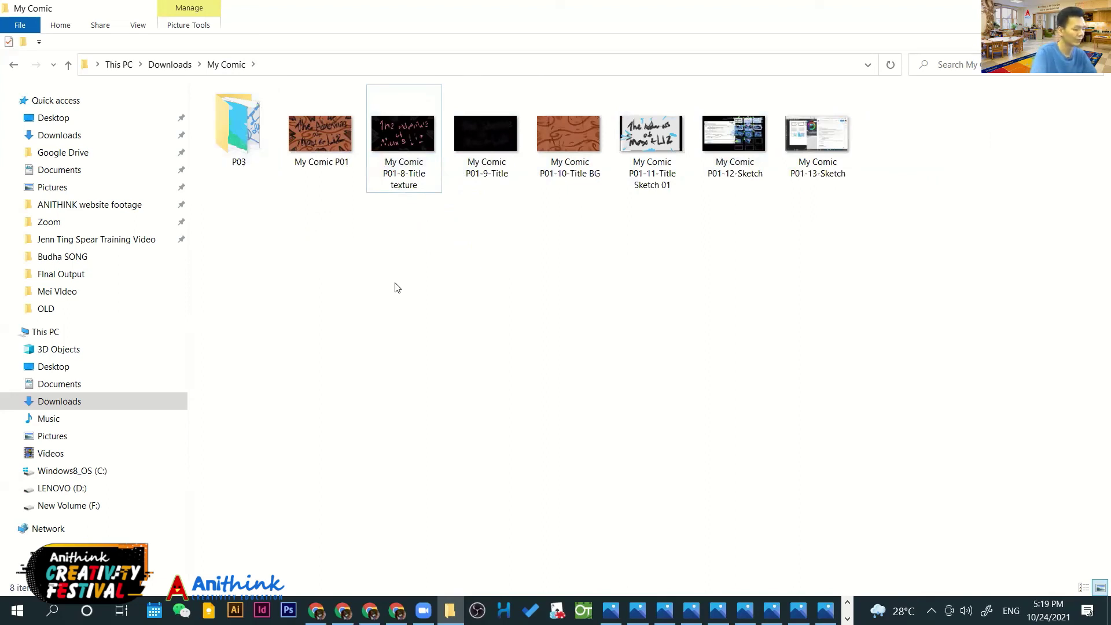
{"action": "key", "text": "ctrl+shift+n"}
{"action": "type", "text": "Title"}
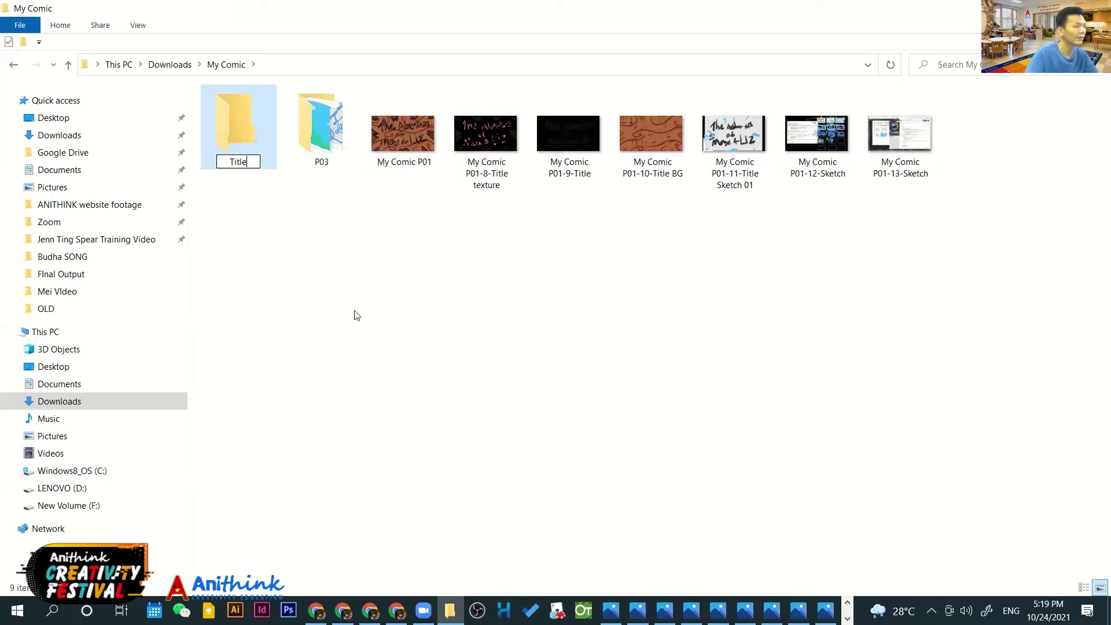
{"action": "key", "text": "Return"}
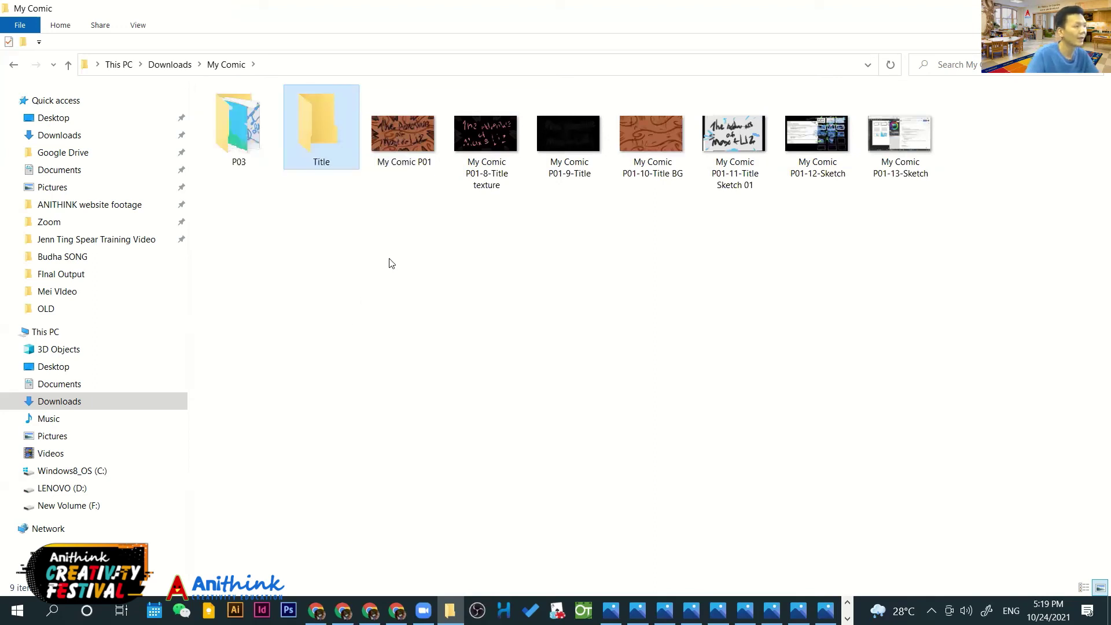
{"action": "left_click_drag", "start_coordinate": [439, 226], "coordinate": [741, 110]}
{"action": "left_click_drag", "start_coordinate": [639, 118], "coordinate": [326, 139]}
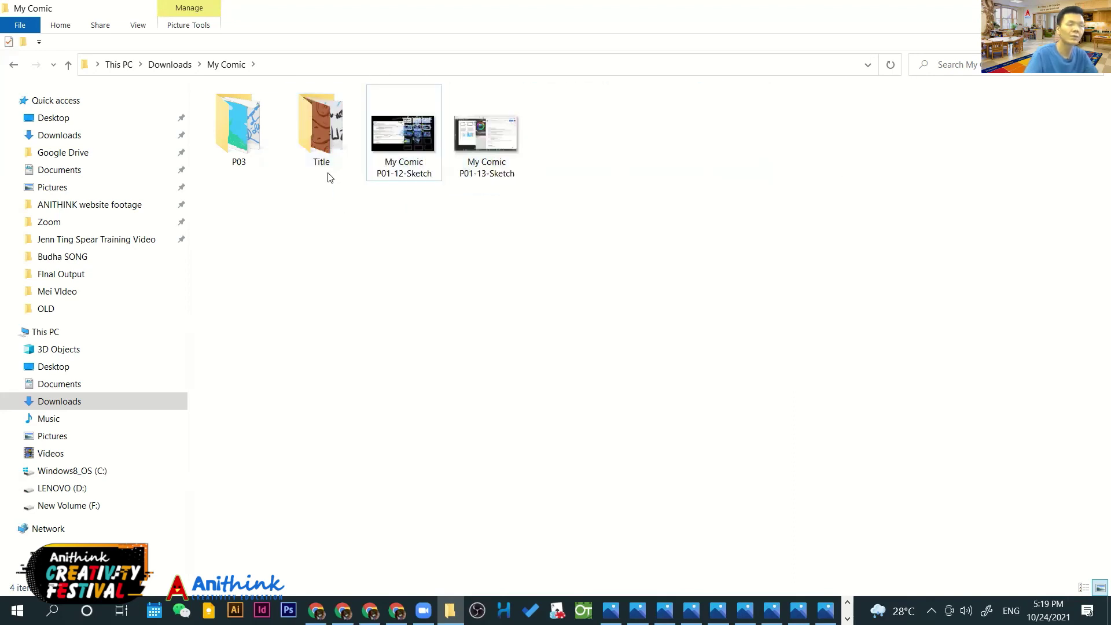
{"action": "left_click", "coordinate": [322, 157]}
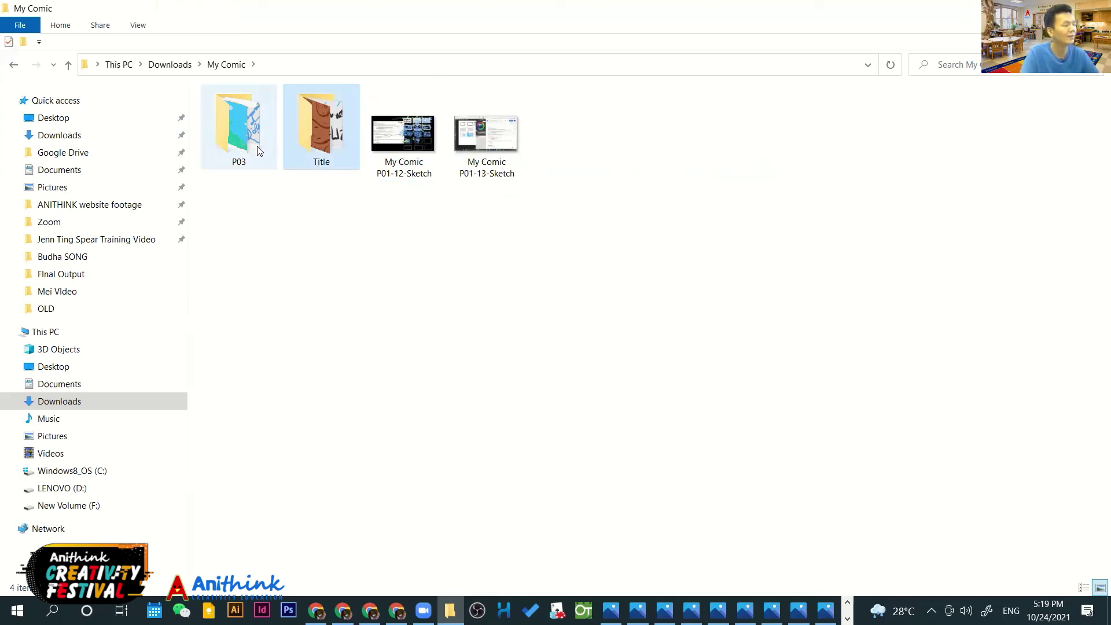
{"action": "left_click", "coordinate": [234, 139]}
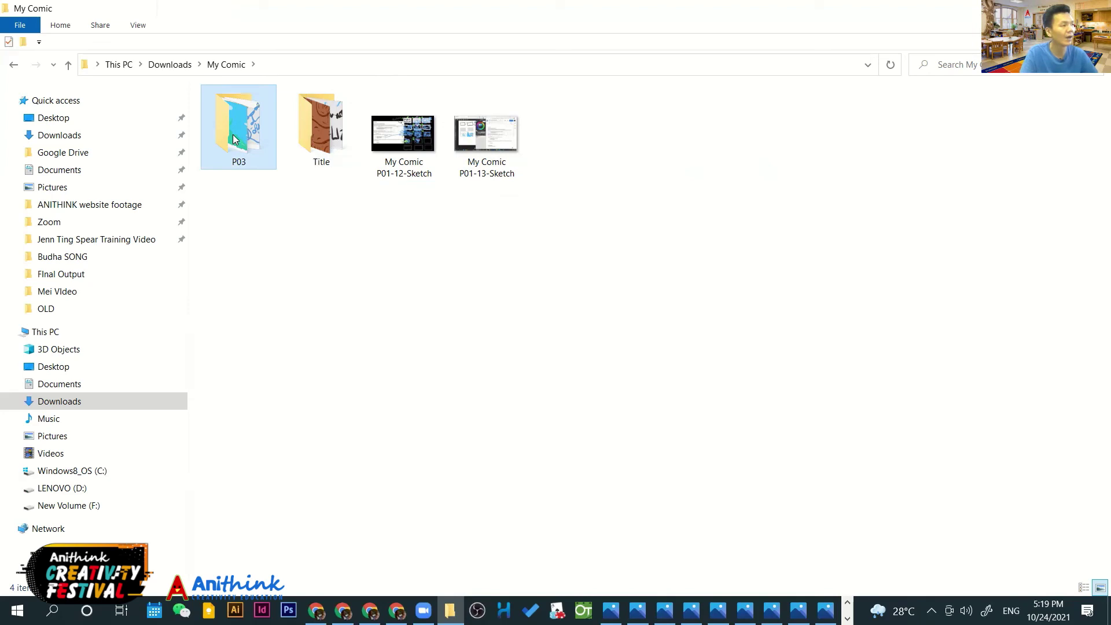
{"action": "double_click", "coordinate": [234, 139]}
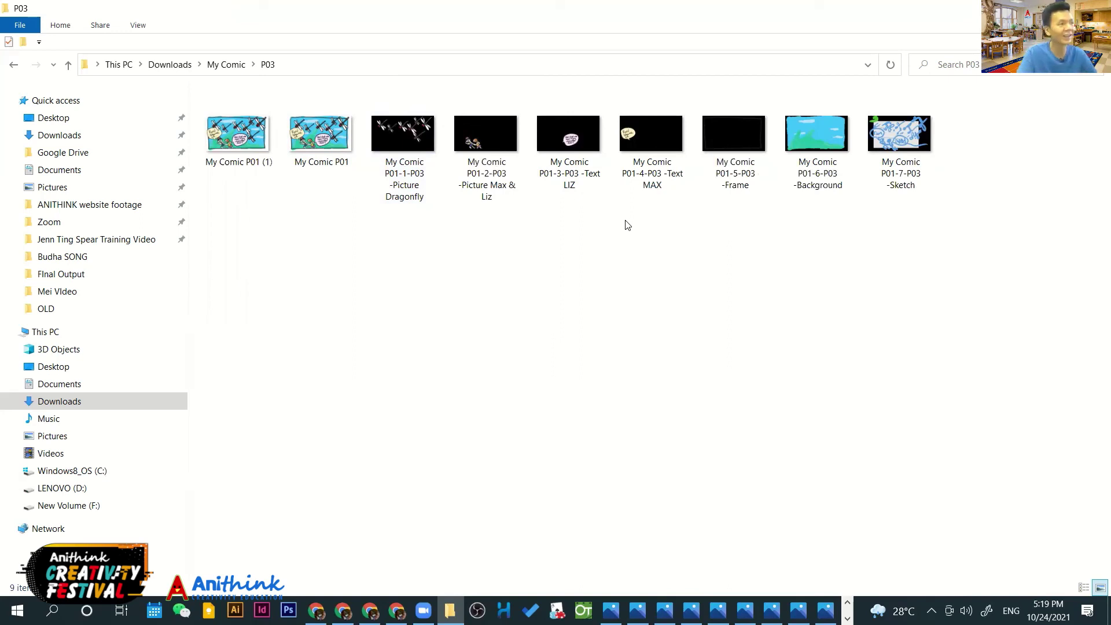
{"action": "left_click", "coordinate": [227, 65]}
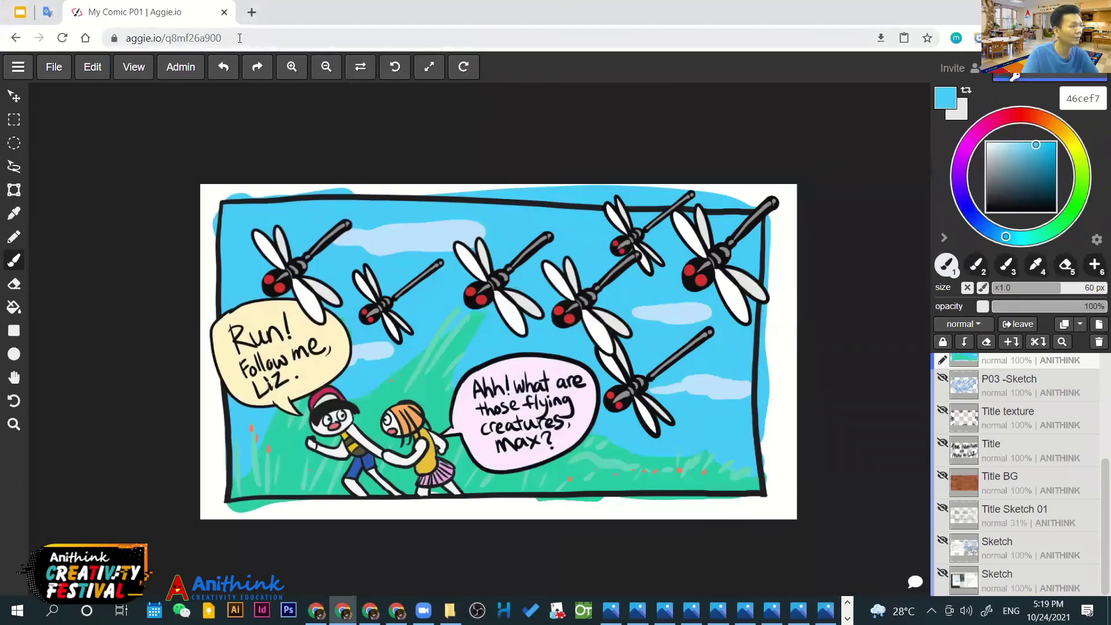
Select and copy the full aggie.io drawing URL from the Chrome address bar
{"action": "left_click", "coordinate": [199, 38]}
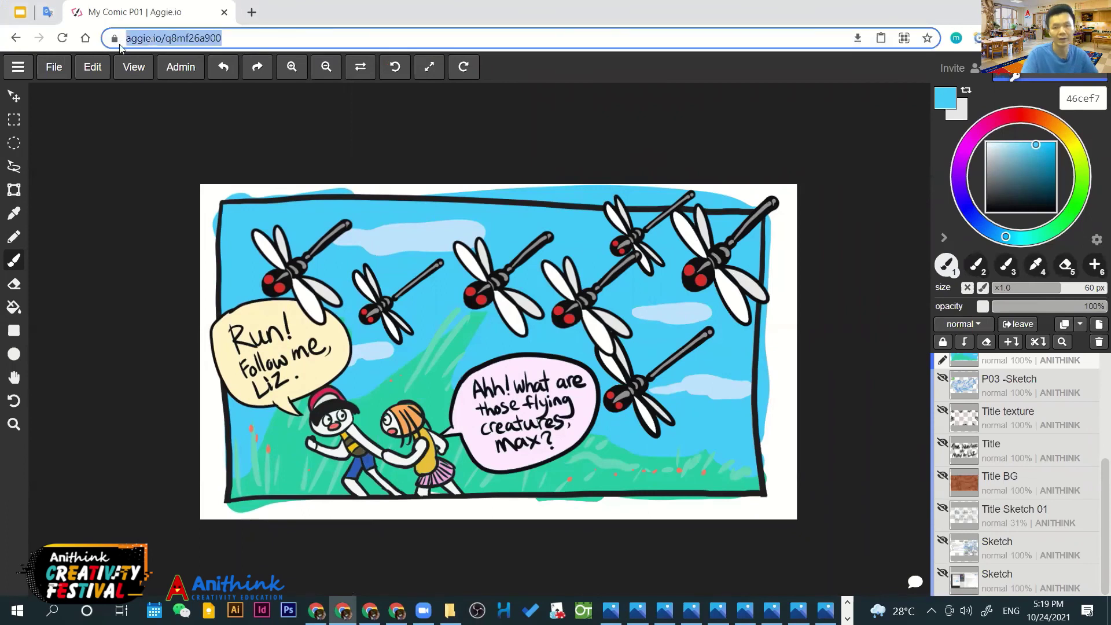
{"action": "left_click", "coordinate": [240, 38]}
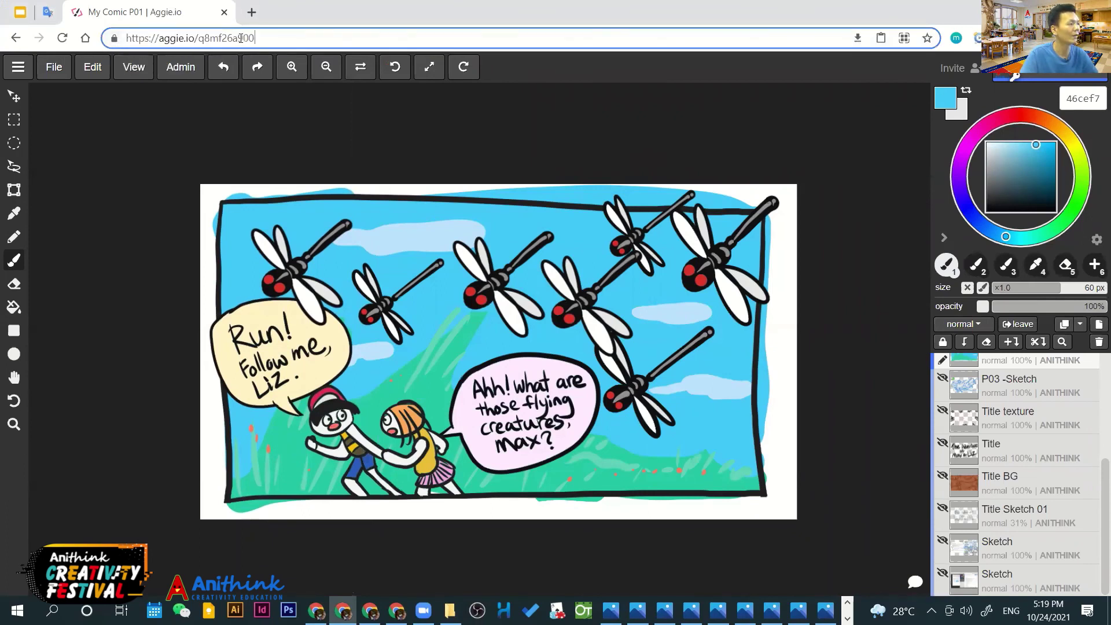
{"action": "left_click_drag", "start_coordinate": [256, 38], "coordinate": [120, 39]}
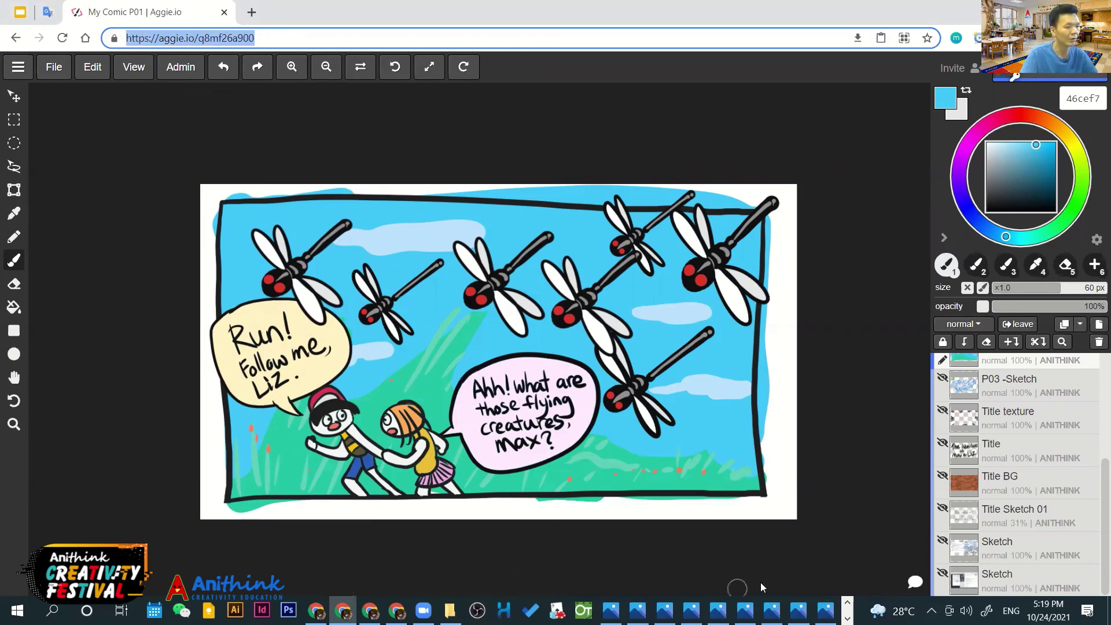
Switch back to the File Explorer window showing the My Comic folder
{"action": "left_click", "coordinate": [343, 610]}
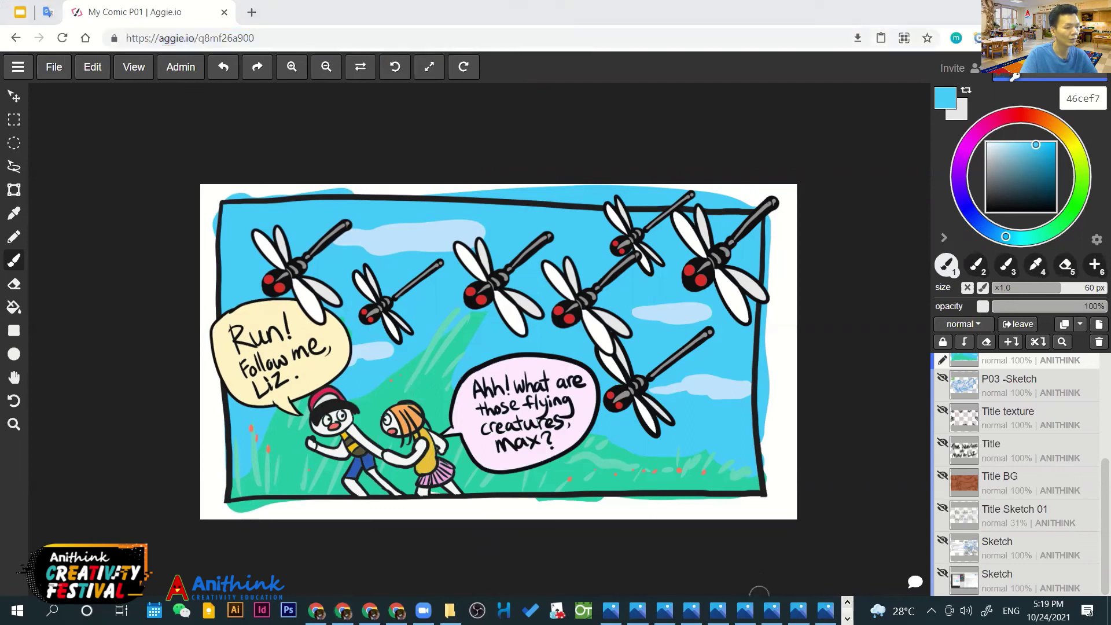
{"action": "left_click", "coordinate": [847, 618]}
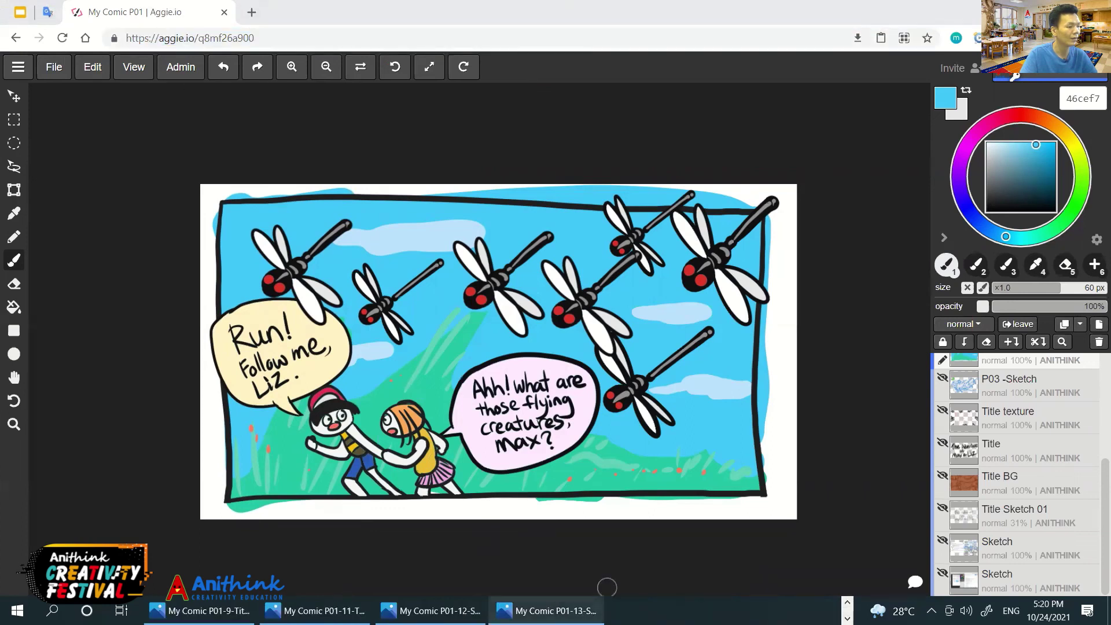
{"action": "left_click", "coordinate": [847, 602]}
{"action": "left_click", "coordinate": [450, 610]}
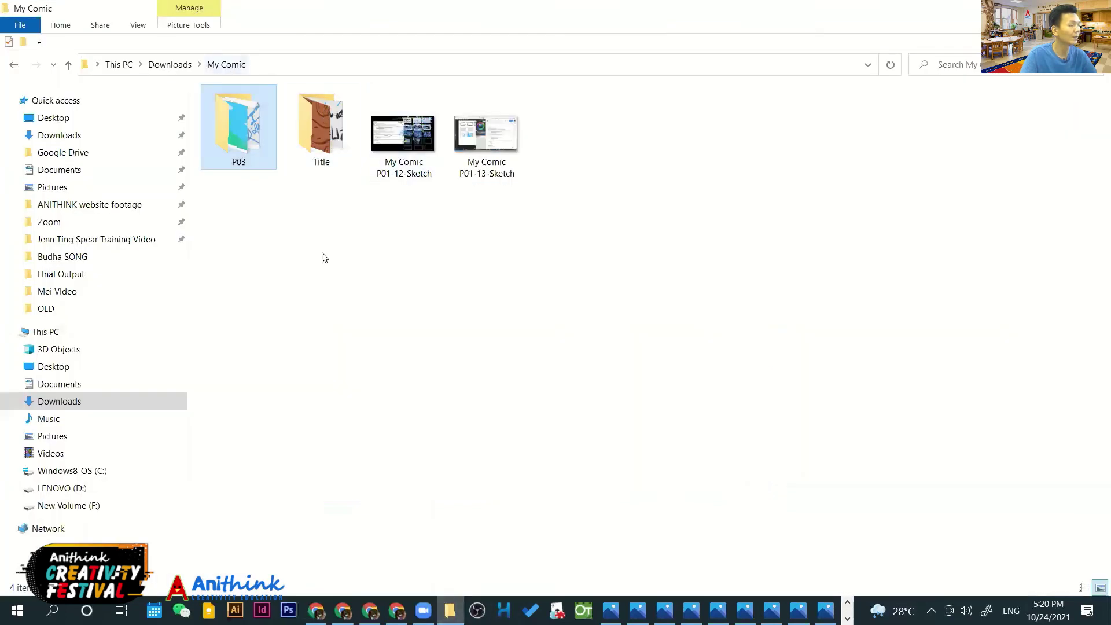
Create a new text document in My Comic and name it 'My Comic File'
{"action": "right_click", "coordinate": [324, 256]}
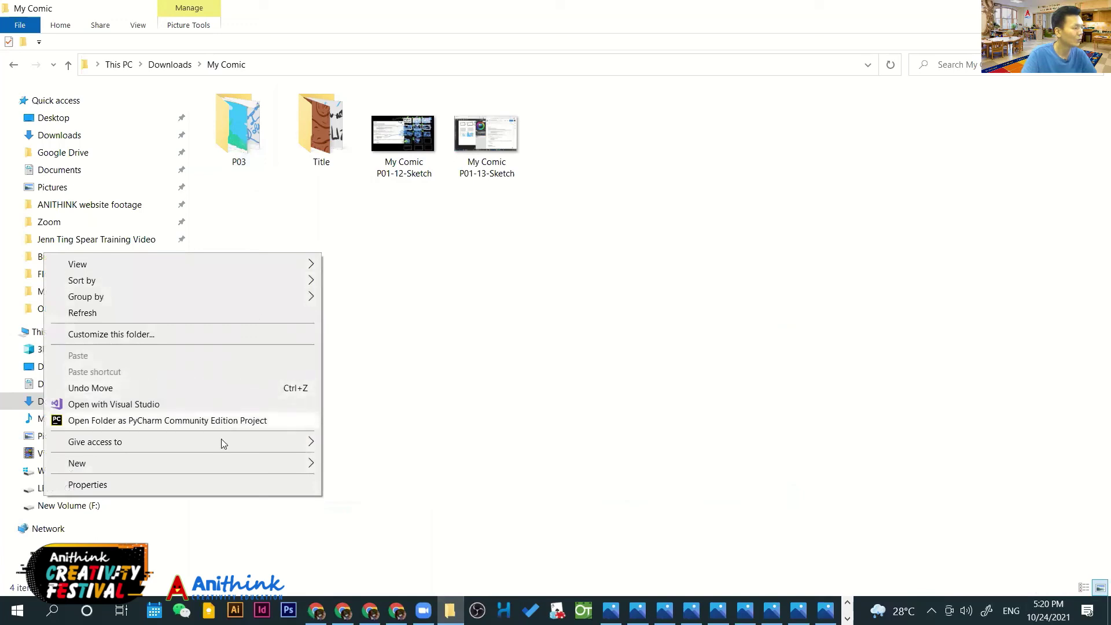
{"action": "mouse_move", "coordinate": [225, 461]}
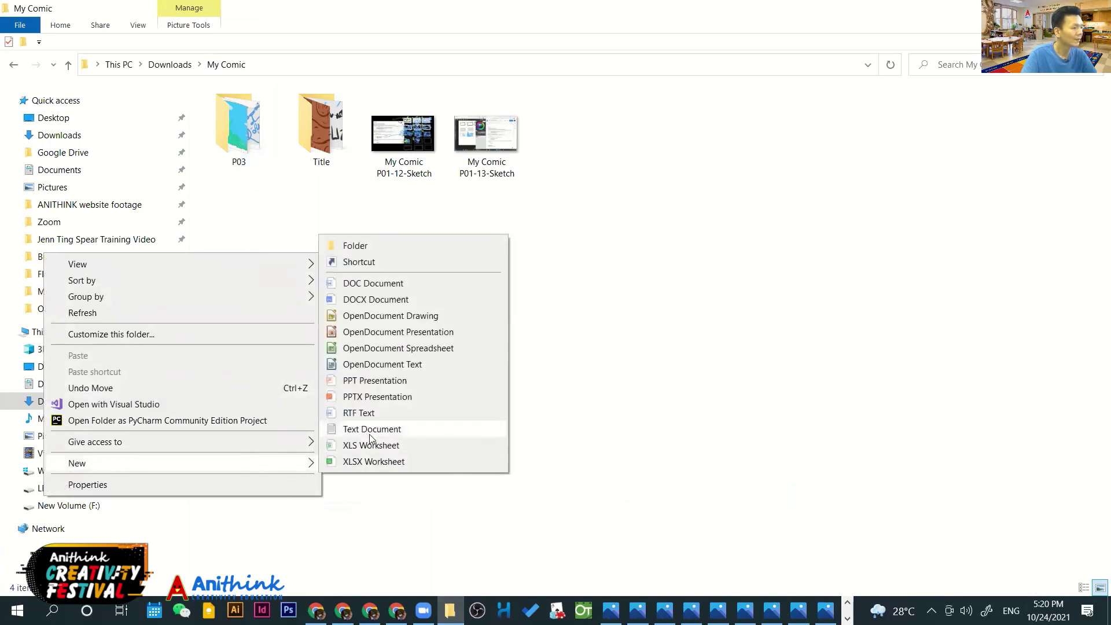
{"action": "left_click", "coordinate": [426, 435]}
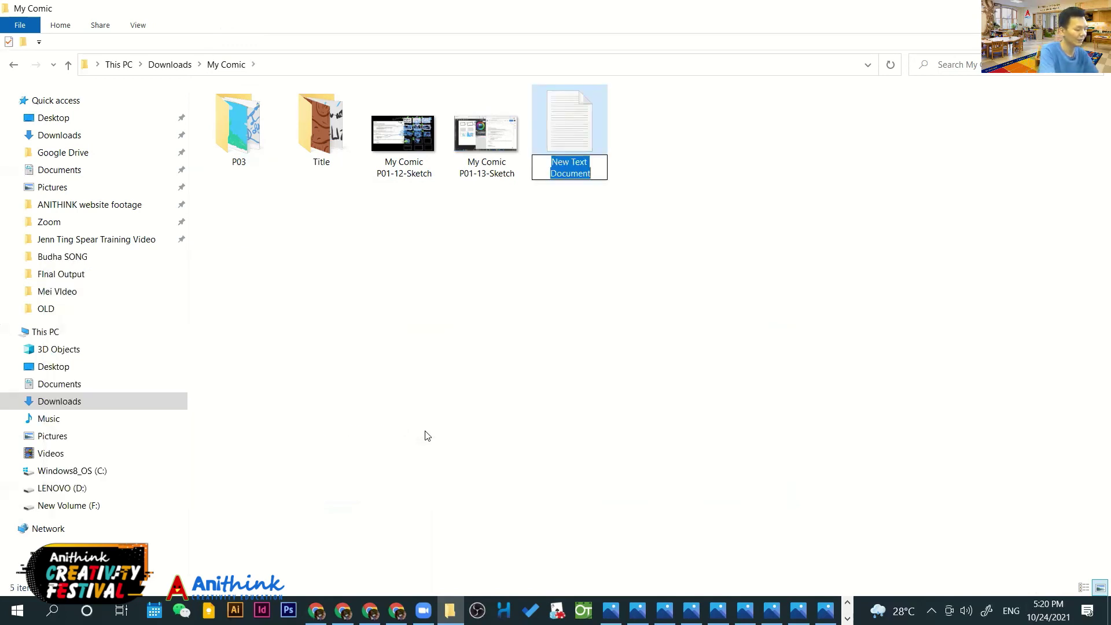
{"action": "type", "text": "My Comic"}
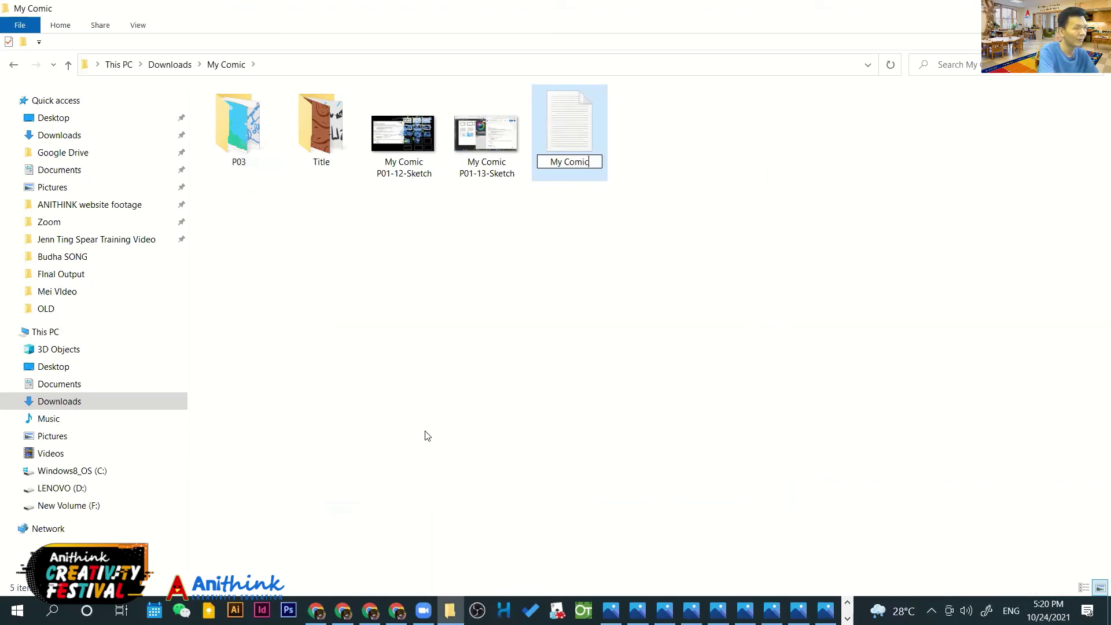
{"action": "type", "text": " File"}
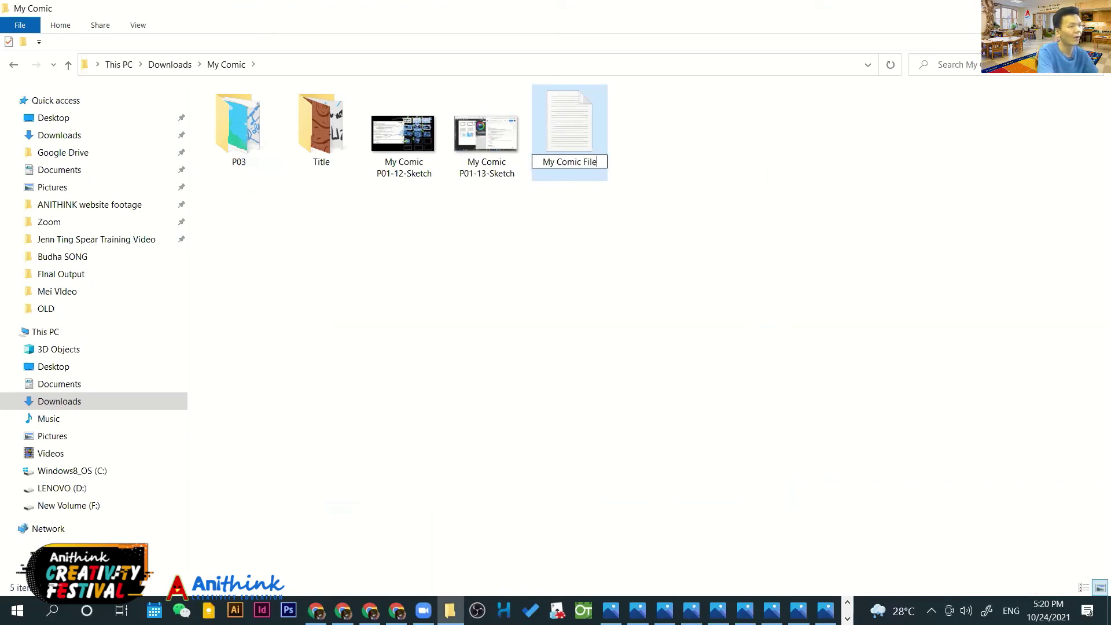
{"action": "key", "text": "Return"}
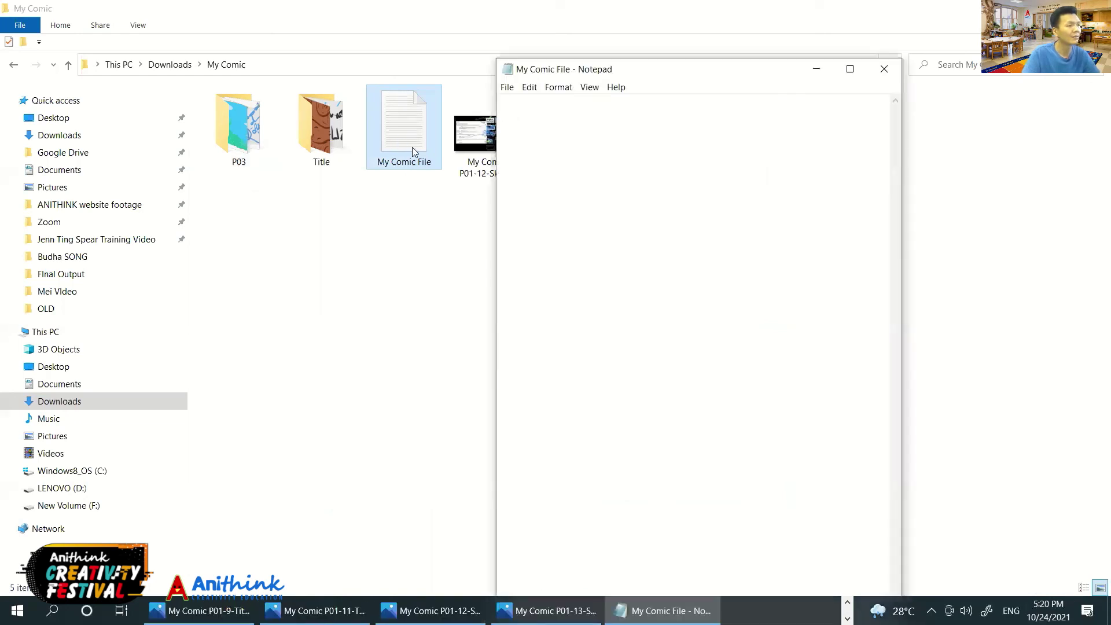
Write the heading 'My Comic File' and the line 'Title & P03', then paste the Aggie.io link below
{"action": "type", "text": "My Comic File"}
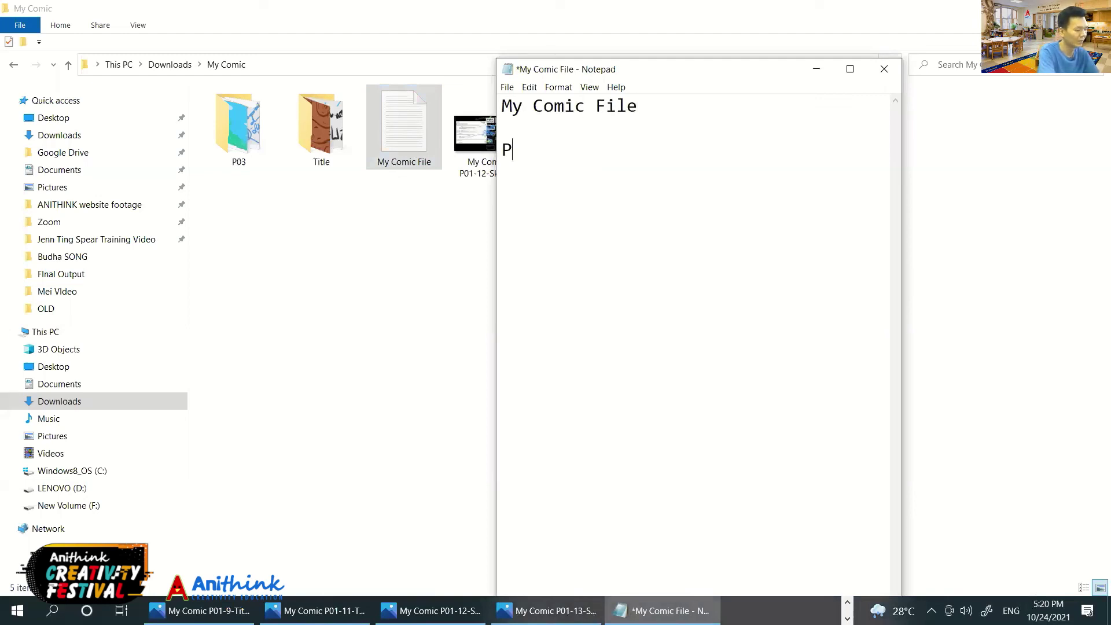
{"action": "key", "text": "BackSpace"}
{"action": "type", "text": "Title & P03"}
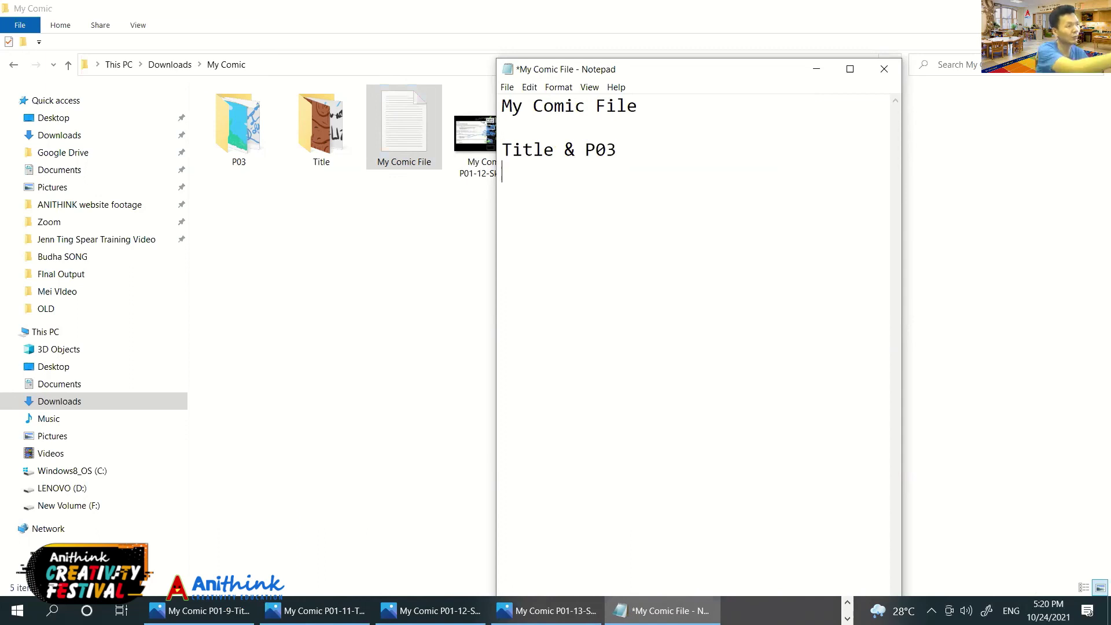
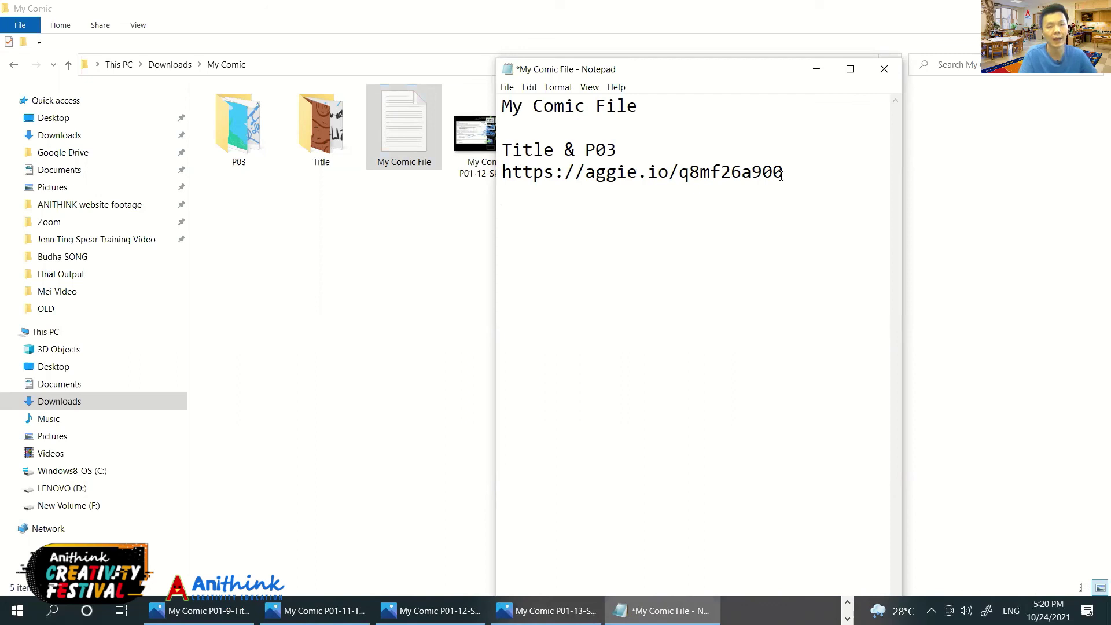
{"action": "left_click", "coordinate": [780, 175]}
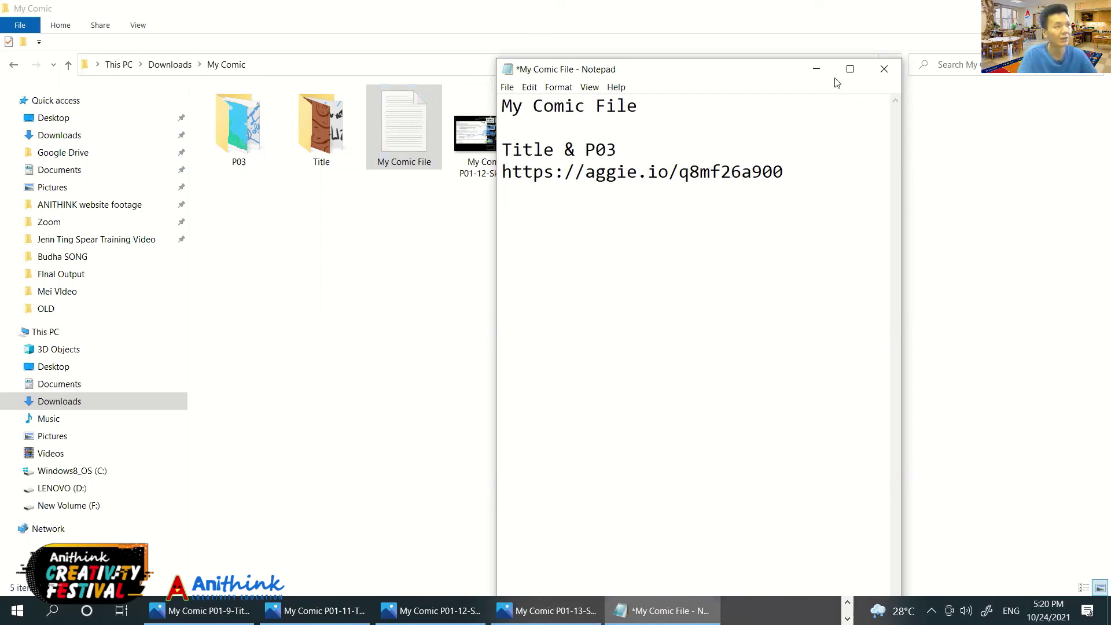
Close the note and save the changes to My Comic File
{"action": "left_click_drag", "start_coordinate": [747, 74], "coordinate": [751, 45]}
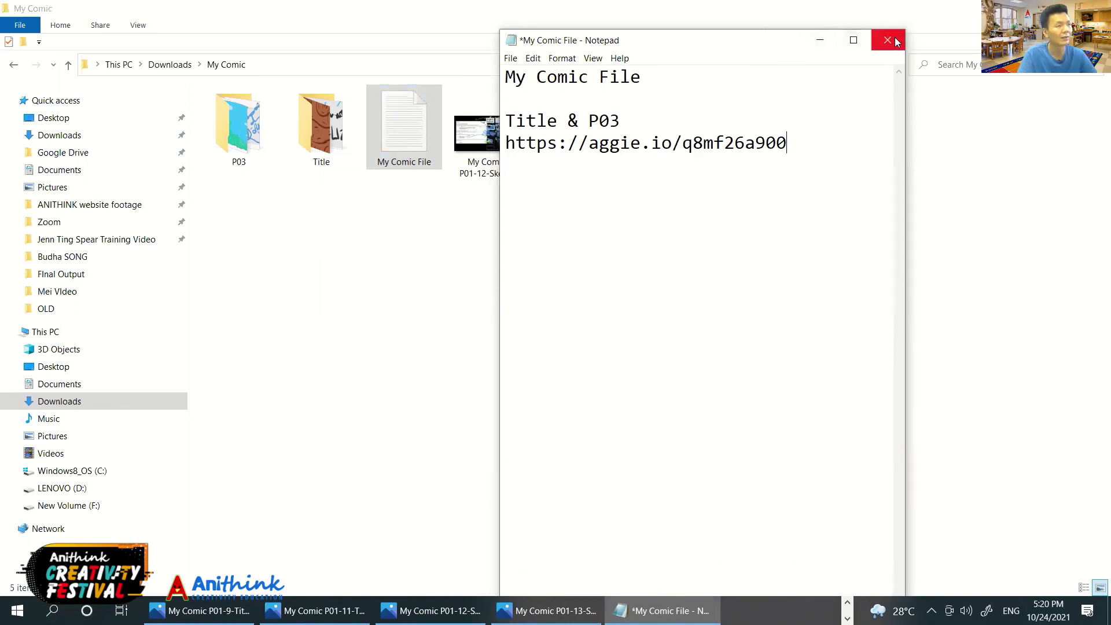
{"action": "left_click", "coordinate": [892, 38]}
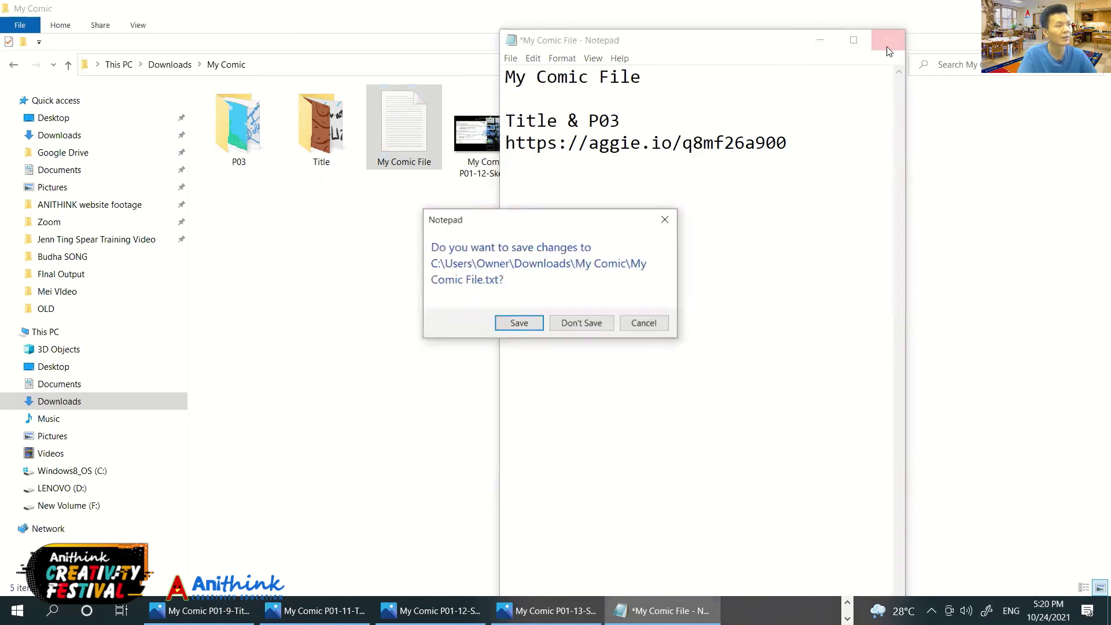
{"action": "left_click", "coordinate": [512, 323]}
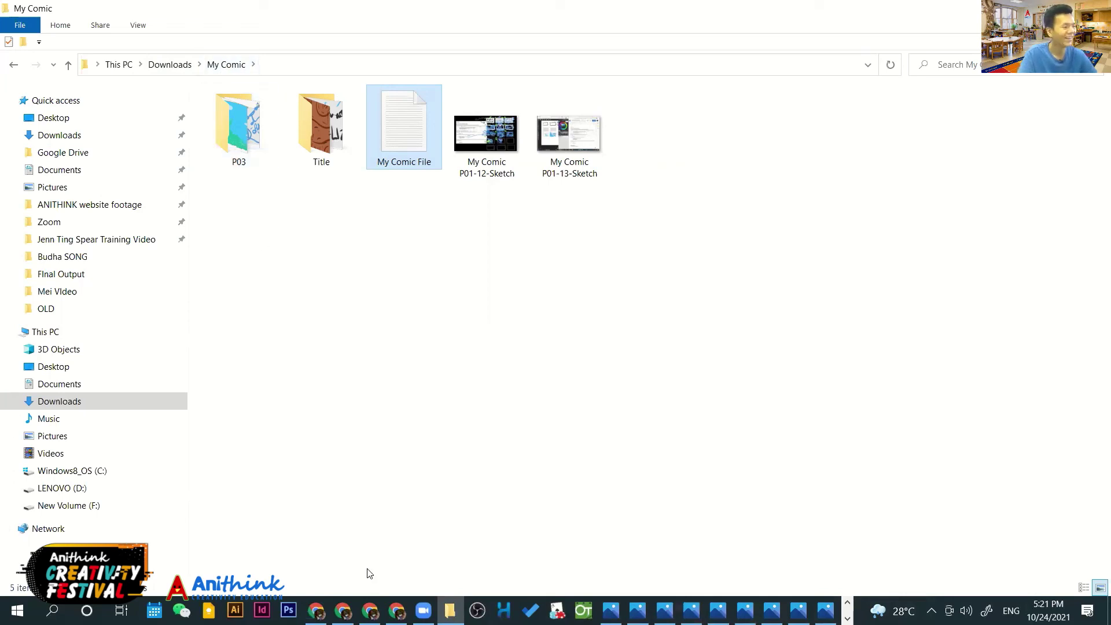
Switch from the storyline worksheet to the comic lesson slides at slide 17, 'Save your Drawing'
{"action": "left_click", "coordinate": [396, 610]}
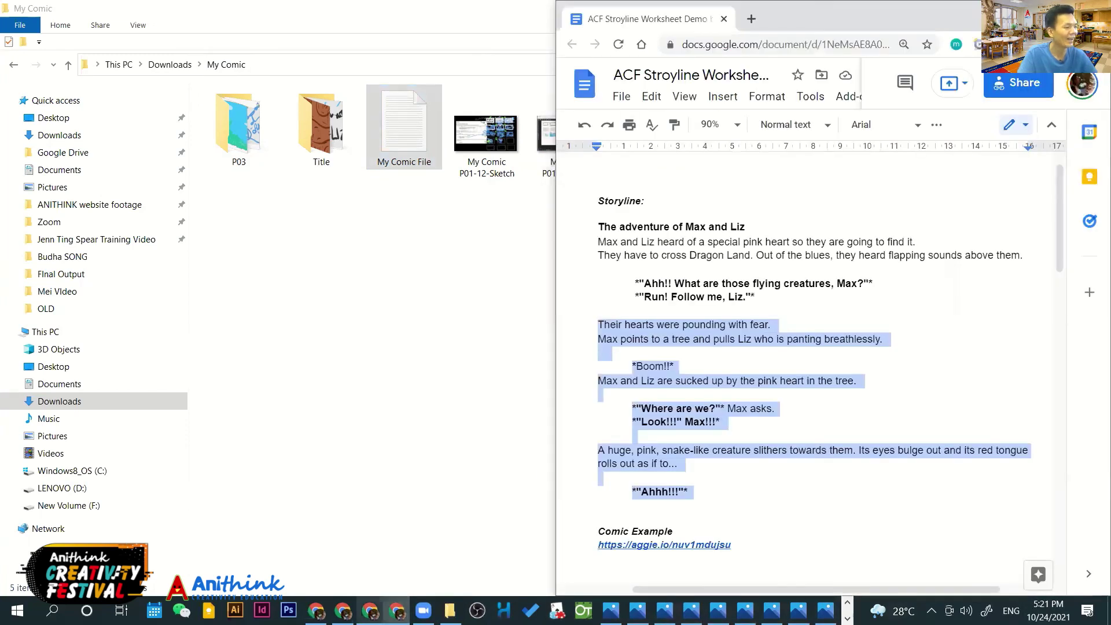
{"action": "left_click", "coordinate": [369, 611]}
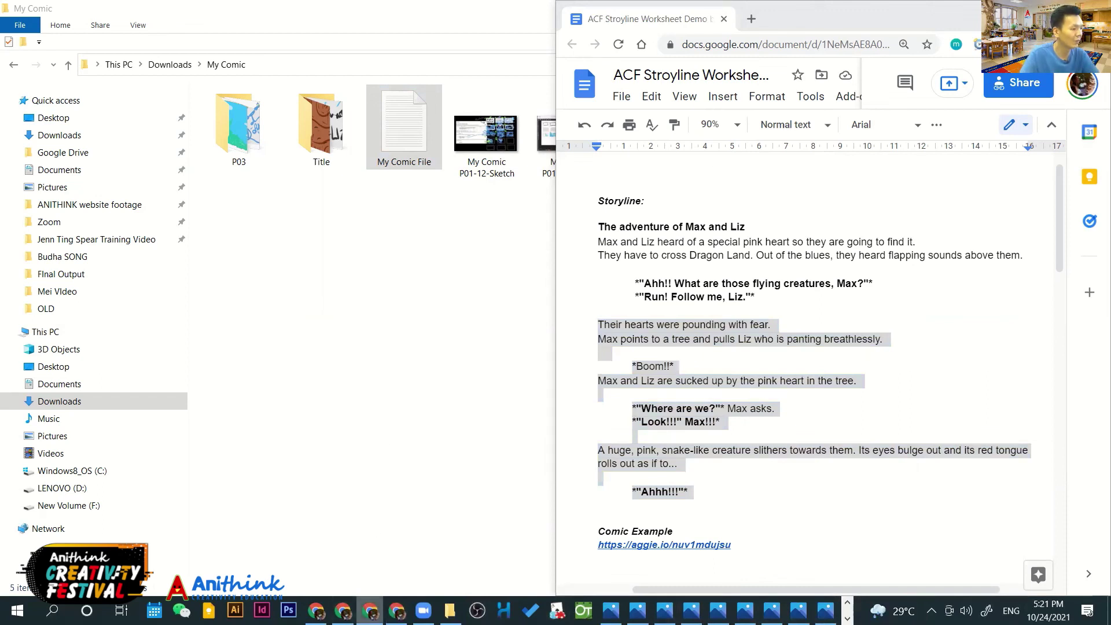
{"action": "left_click", "coordinate": [342, 610]}
{"action": "left_click", "coordinate": [16, 21]}
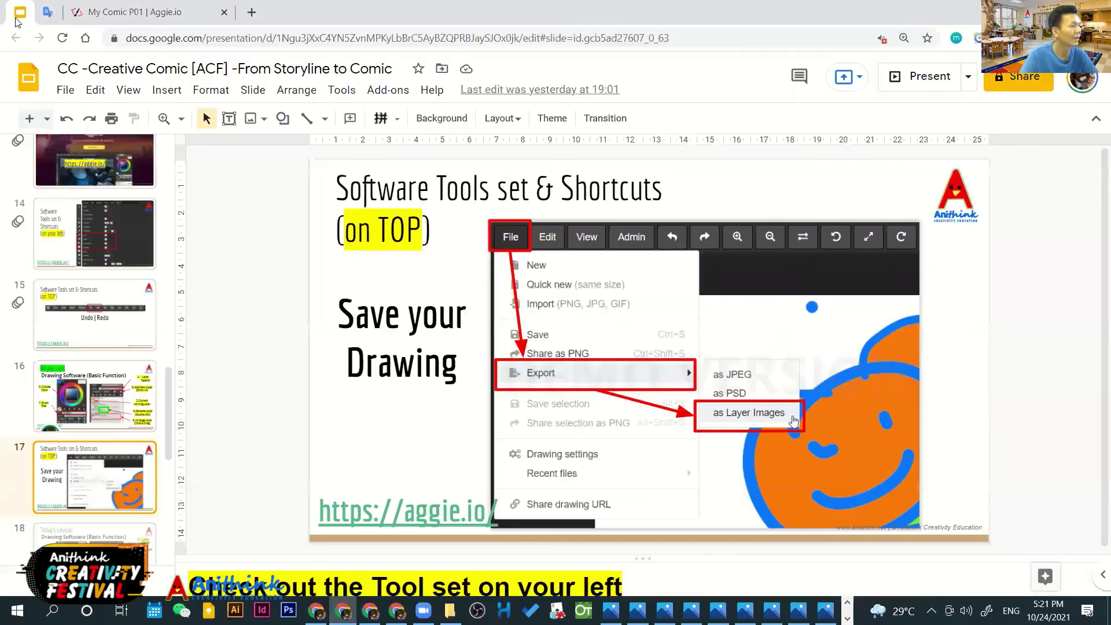